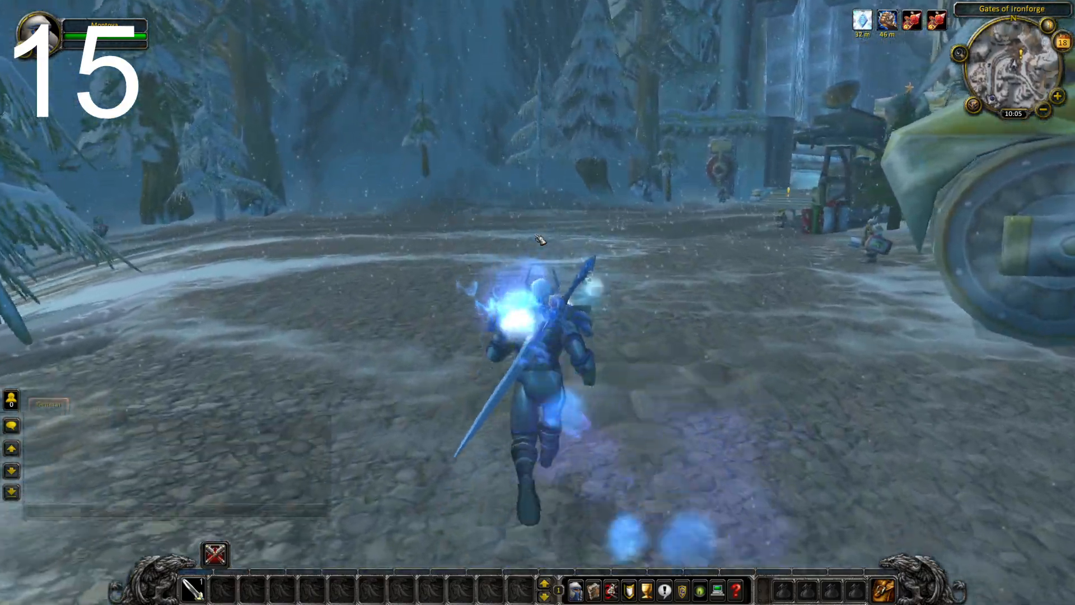
Step: Run the character up to the Gates of Ironforge and turn the camera to view the surroundings
key(d)
key(a)
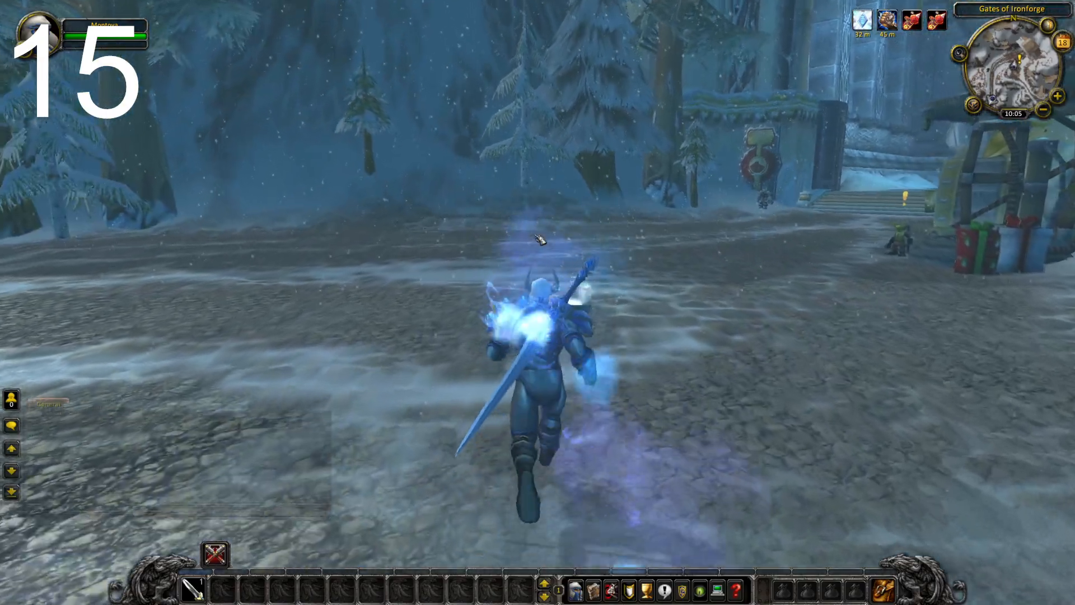
key(d)
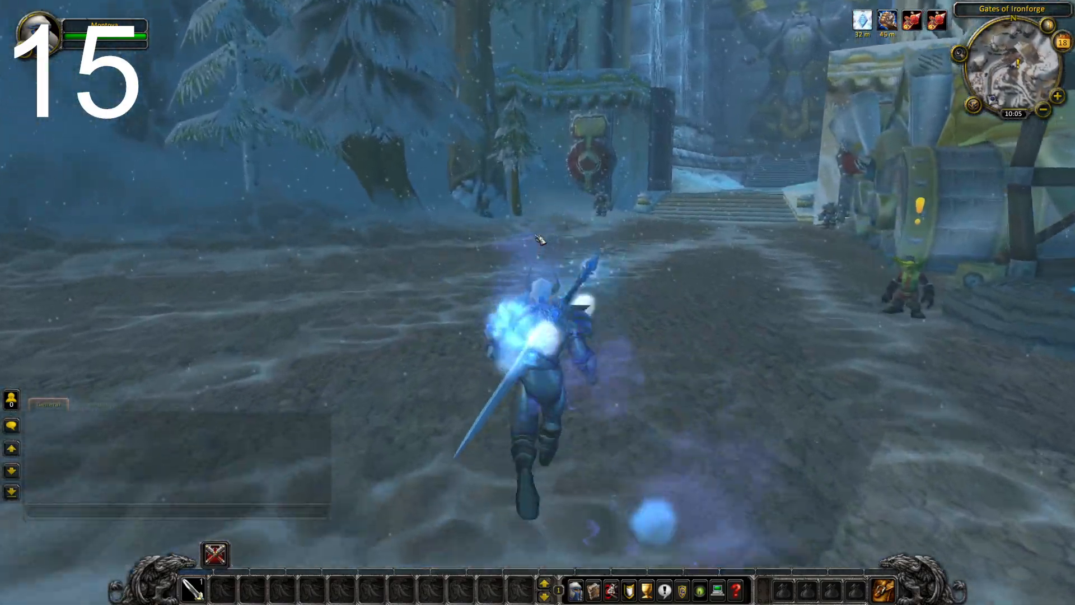
key(d)
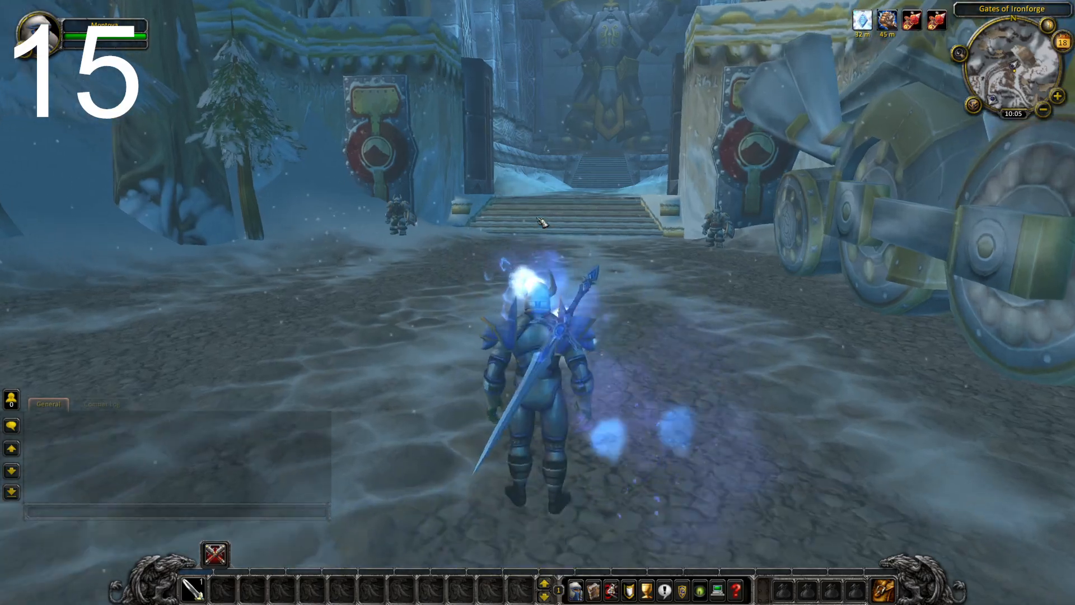
drag(541, 223, 773, 223)
drag(693, 149, 745, 145)
key(Escape)
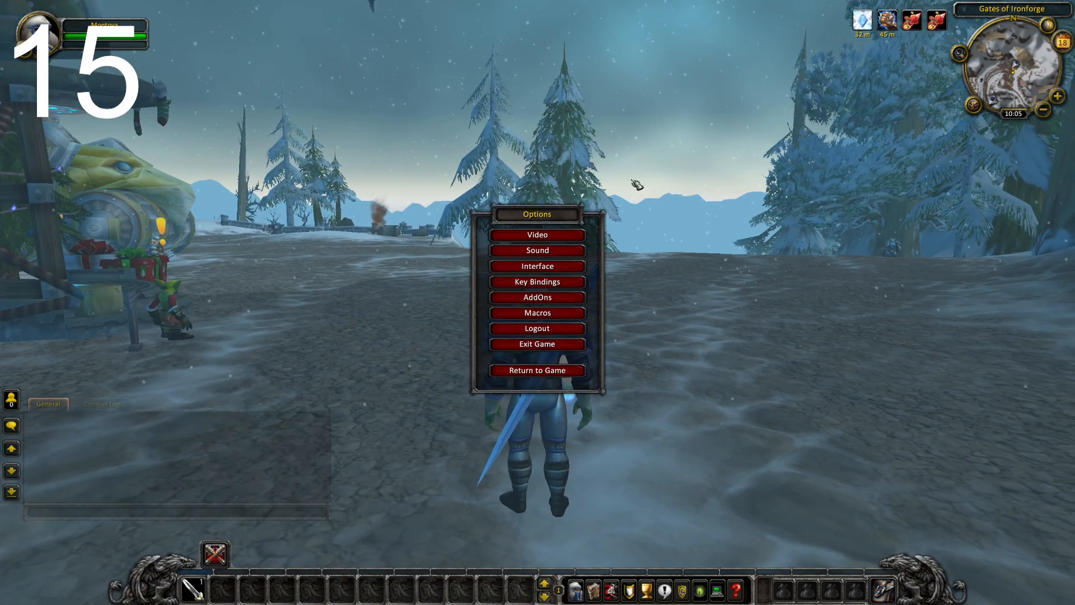
click(536, 369)
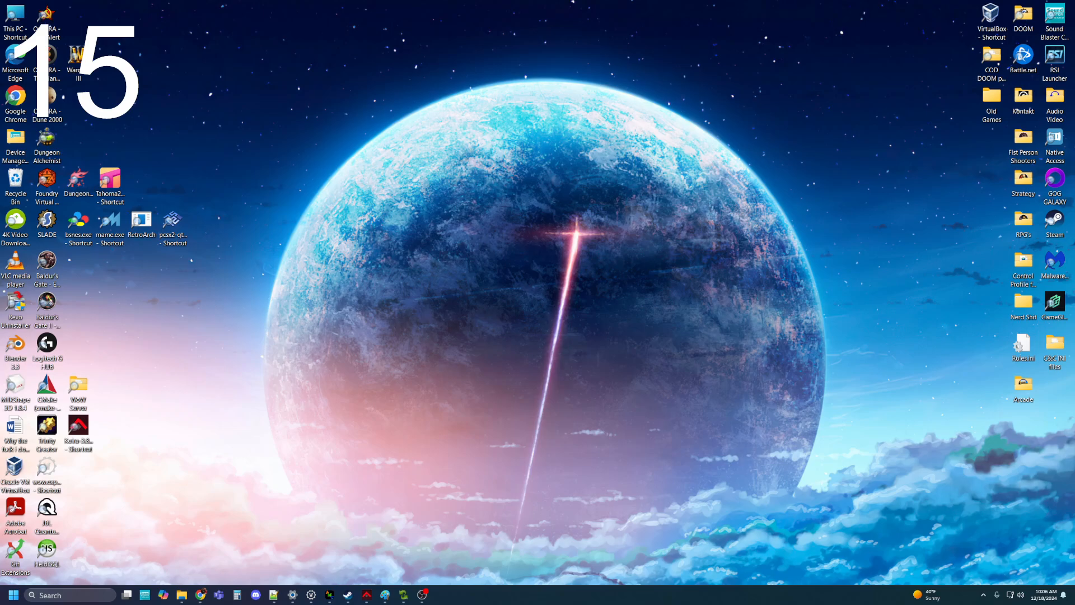
Step: Switch to wow.export, maximize it, and select Stormwind Boots (117412) among the Stormwind items
drag(1074, 336, 576, 80)
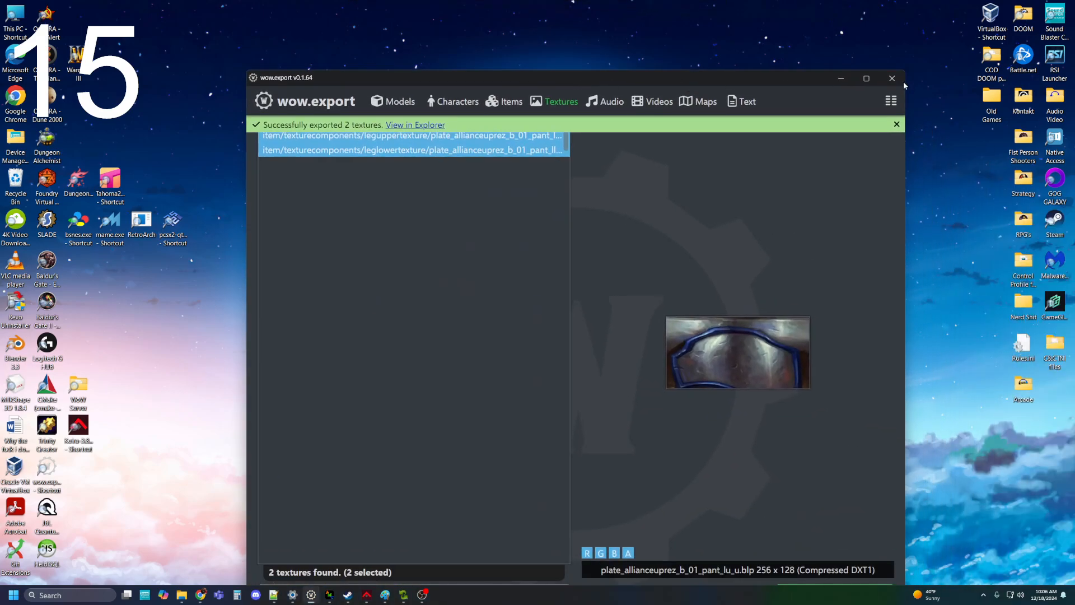
click(861, 77)
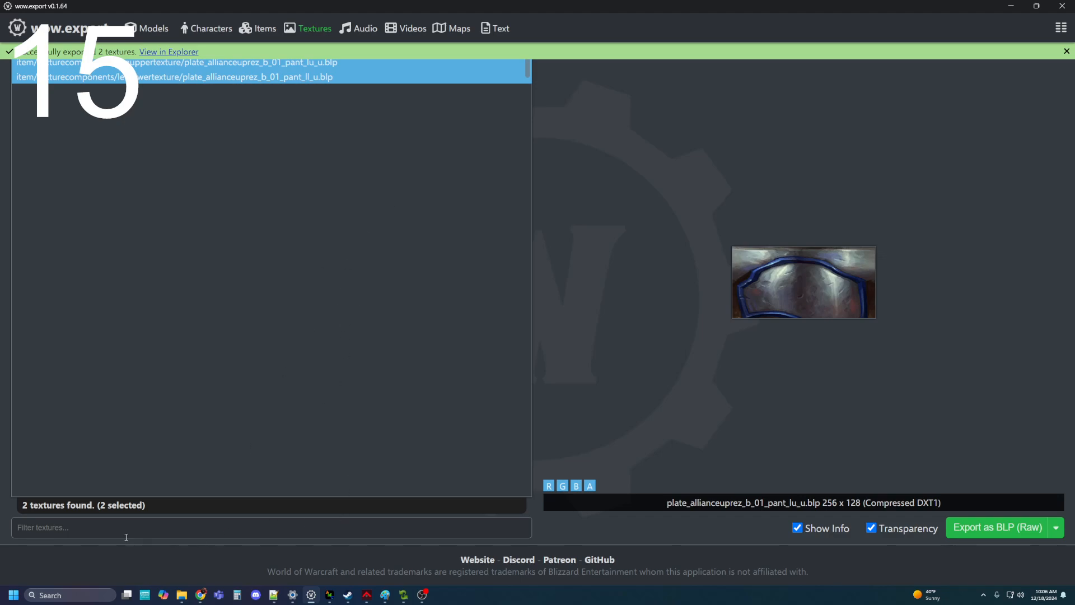
click(260, 29)
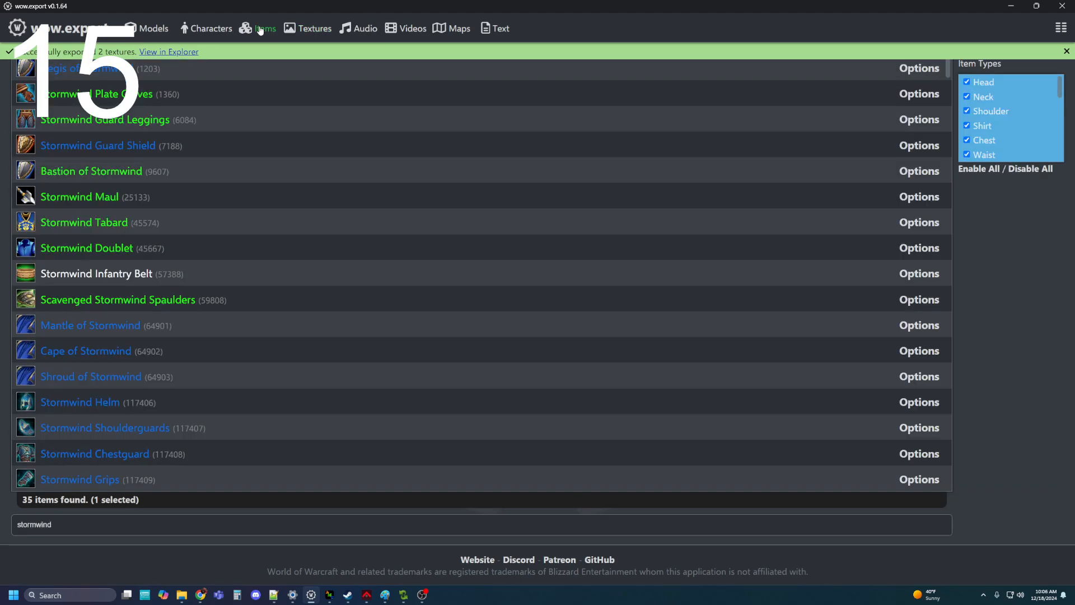
scroll(208, 303, down, 3)
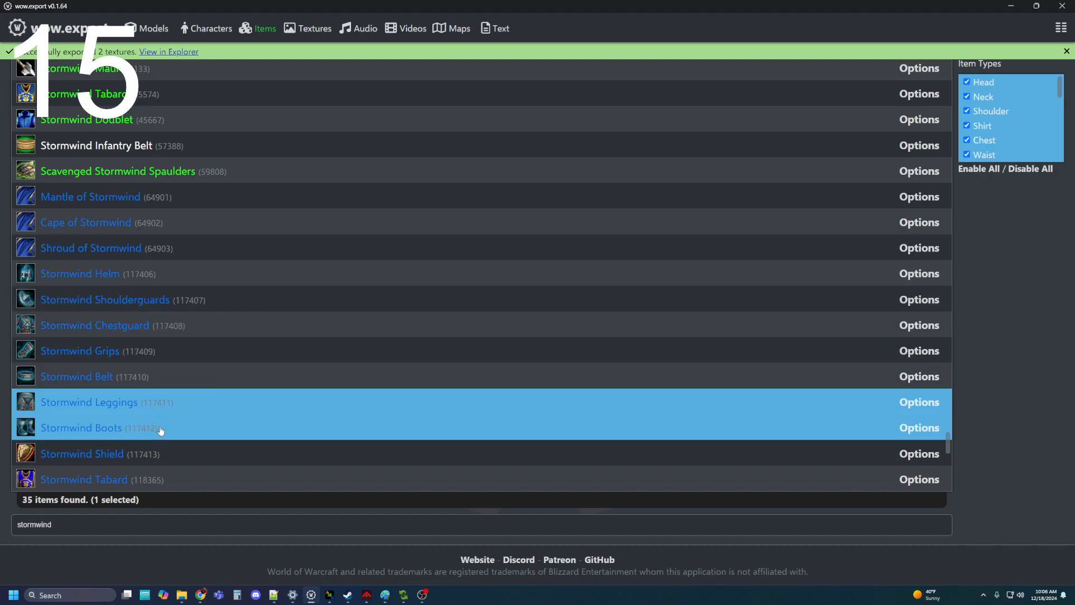
click(217, 429)
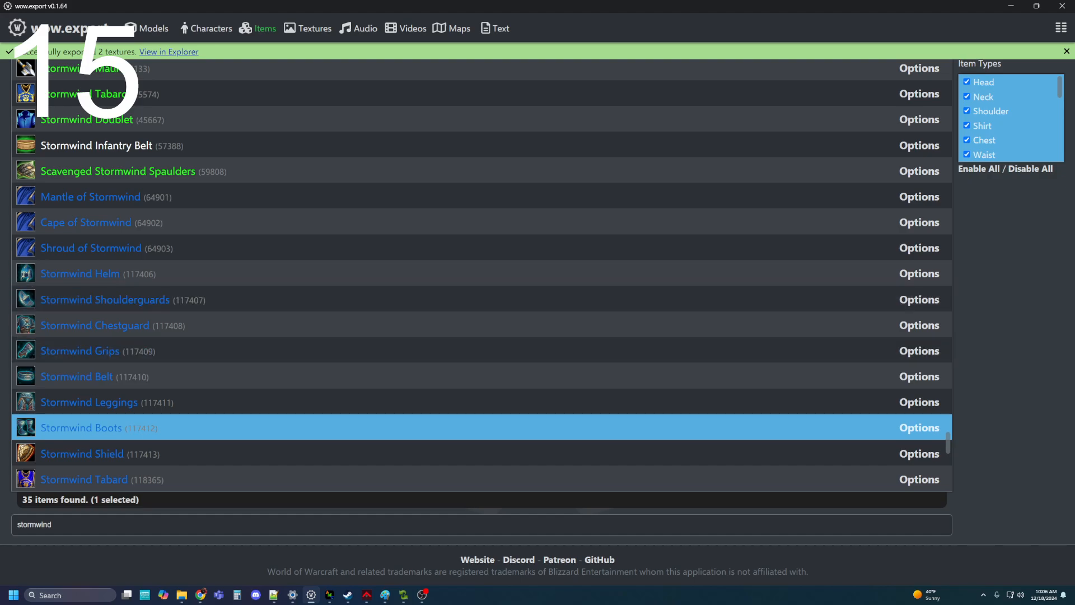
Step: Switch to File Explorer and delete the old plate_allianceuprez_b_01_pant_ll_u PNG and BLP files from the leglowertexture folder
key(alt+Tab)
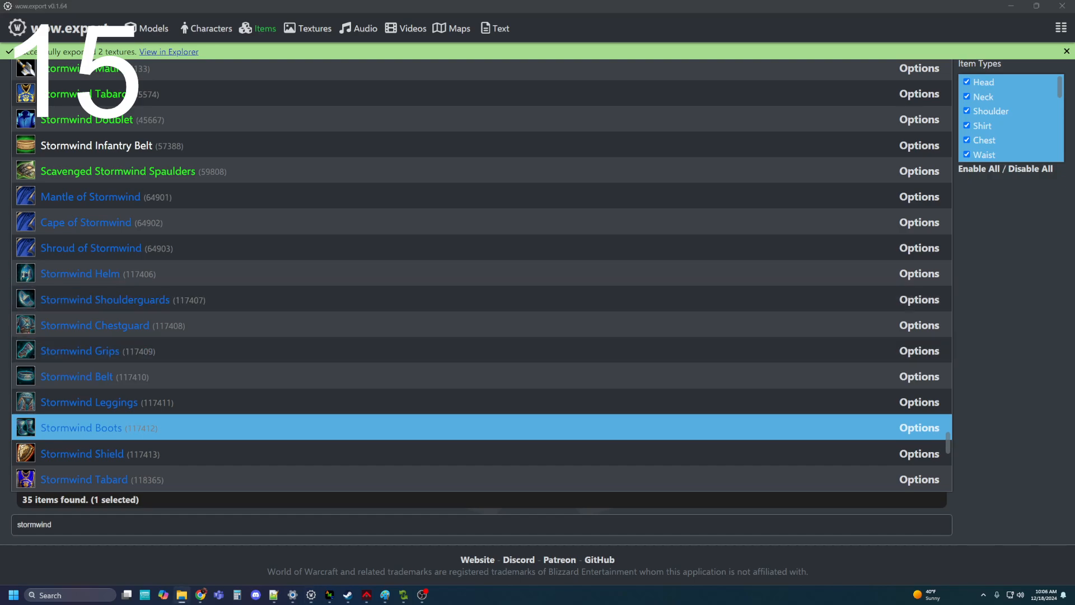
drag(0, 55, 816, 24)
click(1020, 22)
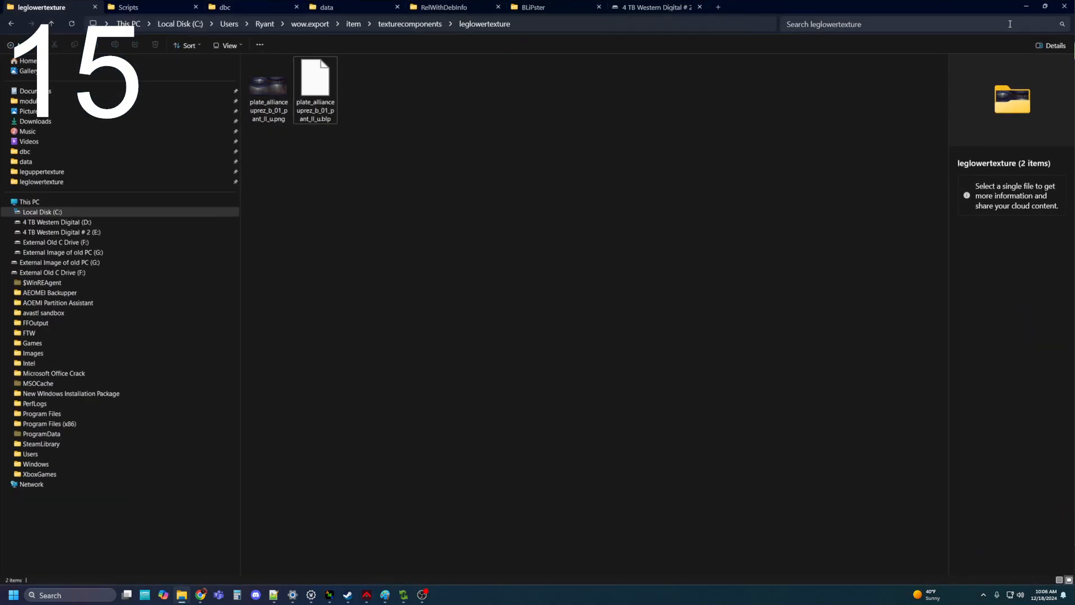
click(331, 106)
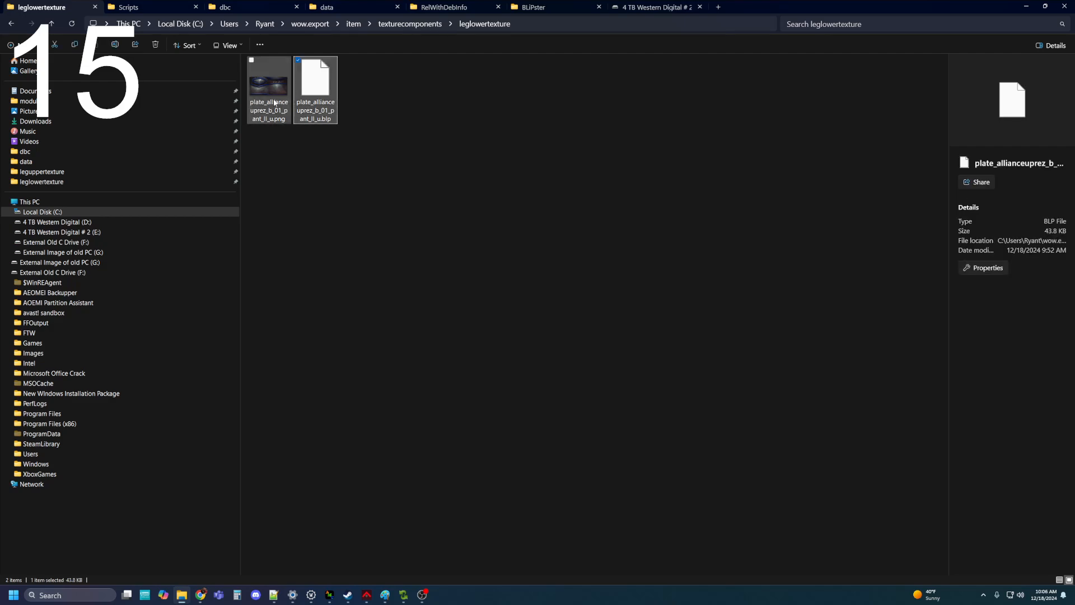
click(271, 102)
click(340, 97)
click(276, 87)
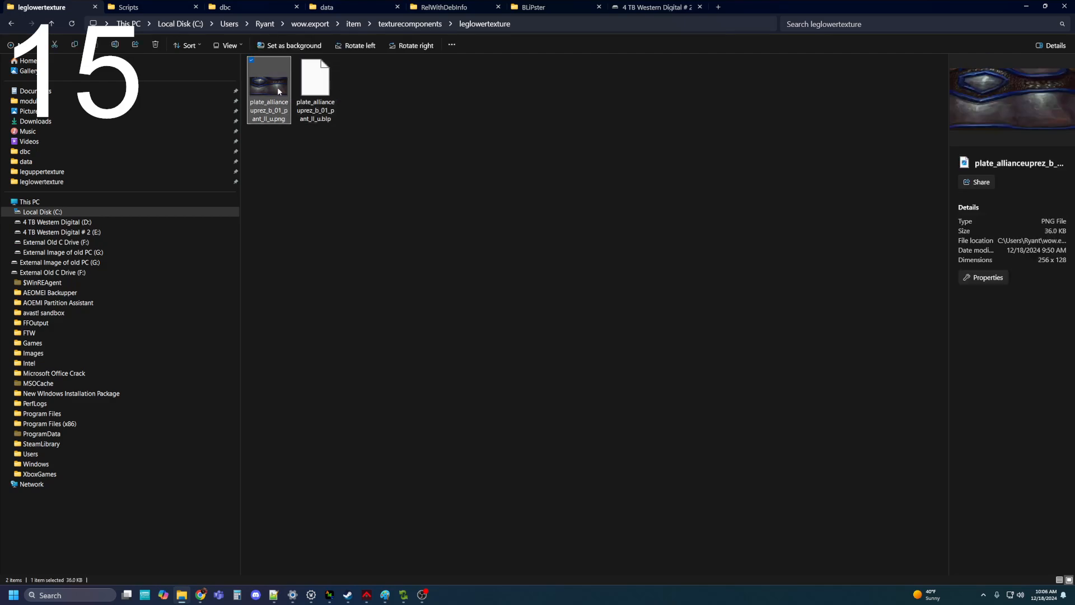
key(ctrl+a)
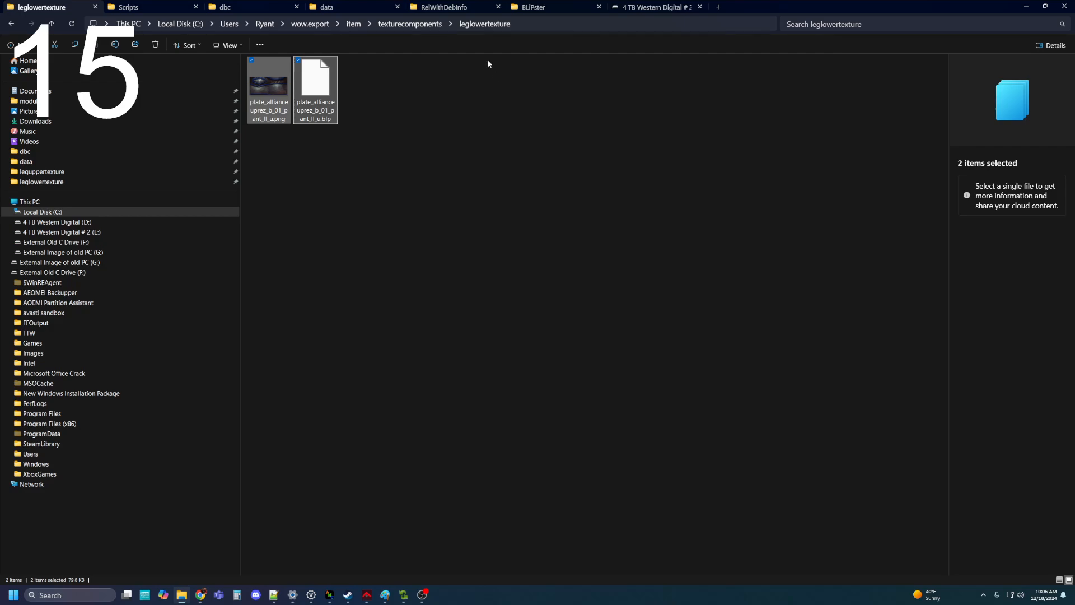
key(Delete)
Step: Check the leguppertexture, torsolowertexture, torsouppertexture, handtexture, foottexture, armuppertexture and armlowertexture folders for leftover files
click(410, 24)
double_click(285, 118)
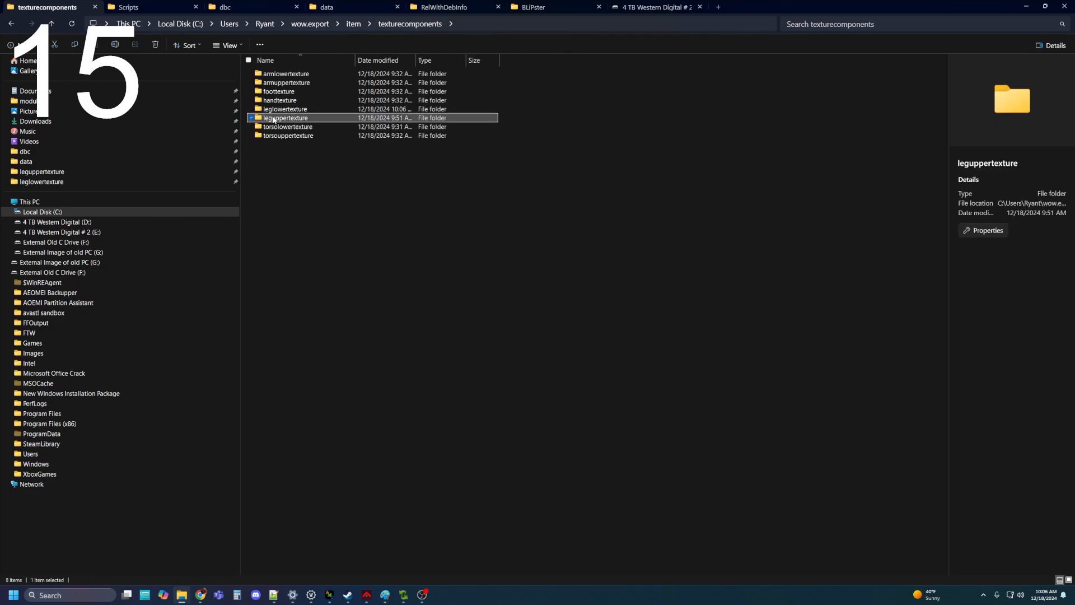
key(alt+Up)
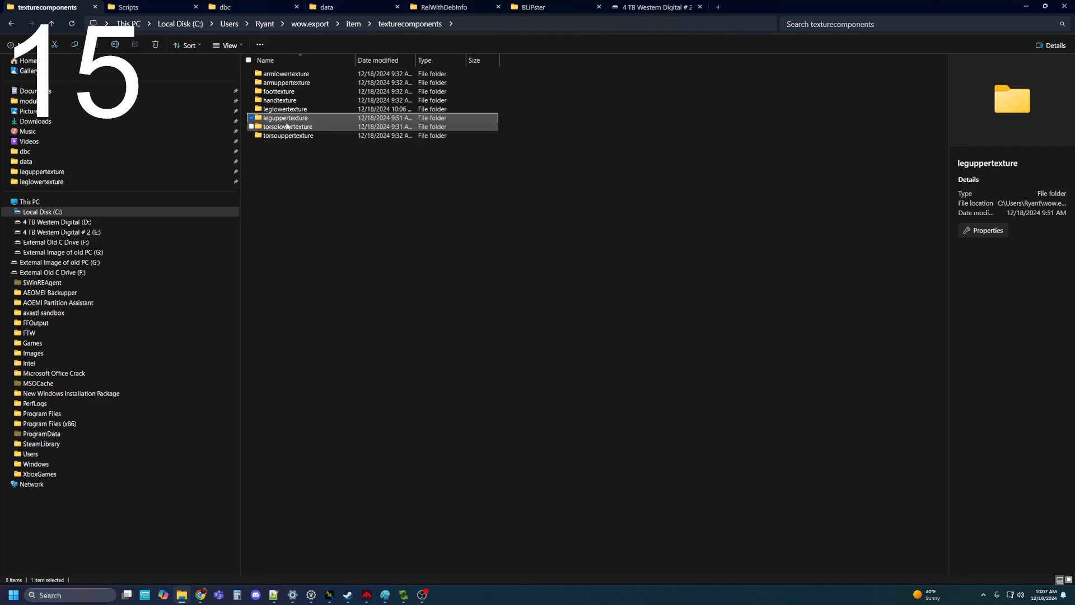
double_click(286, 124)
click(422, 24)
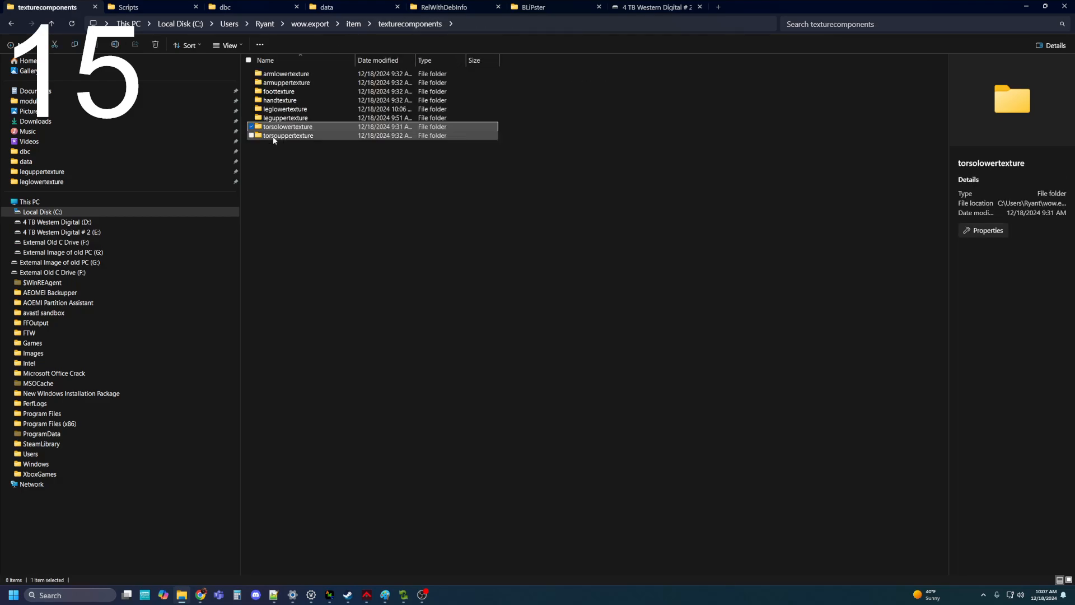
double_click(276, 134)
key(alt+Up)
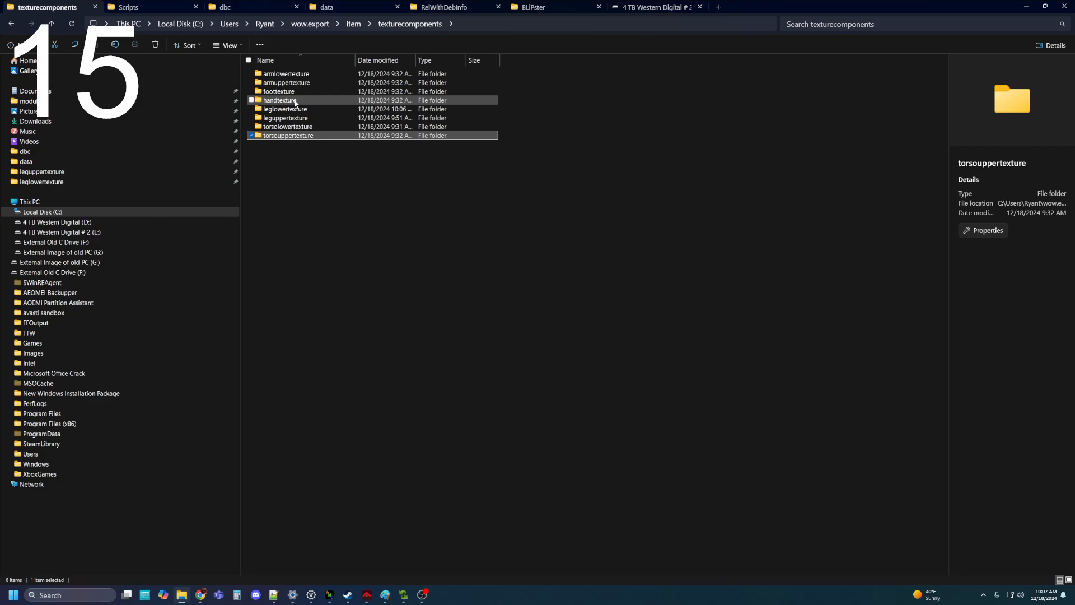
double_click(294, 100)
key(alt+Up)
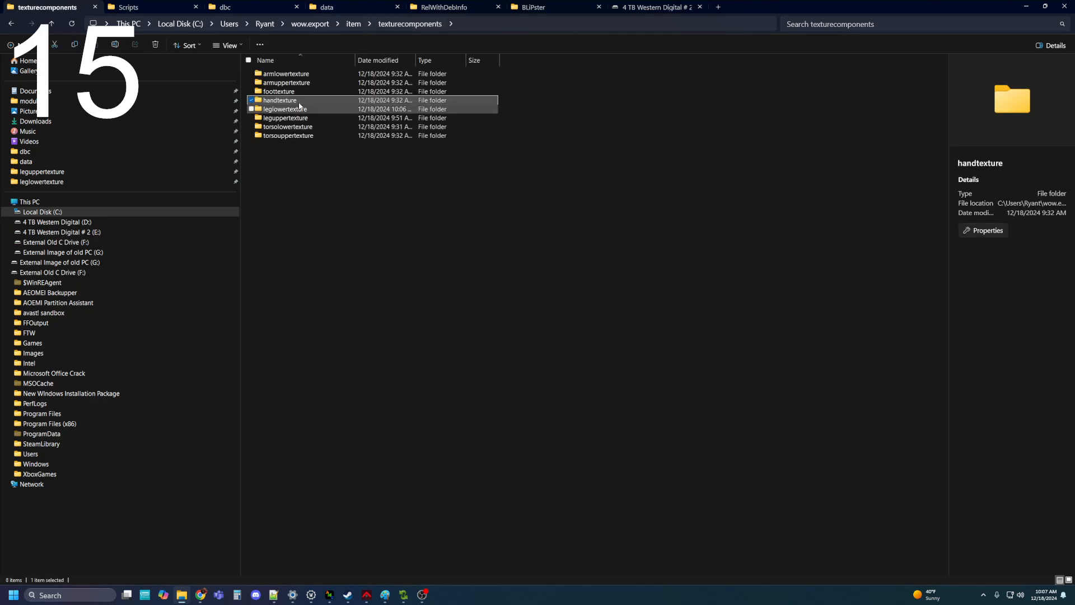
double_click(280, 89)
key(alt+Up)
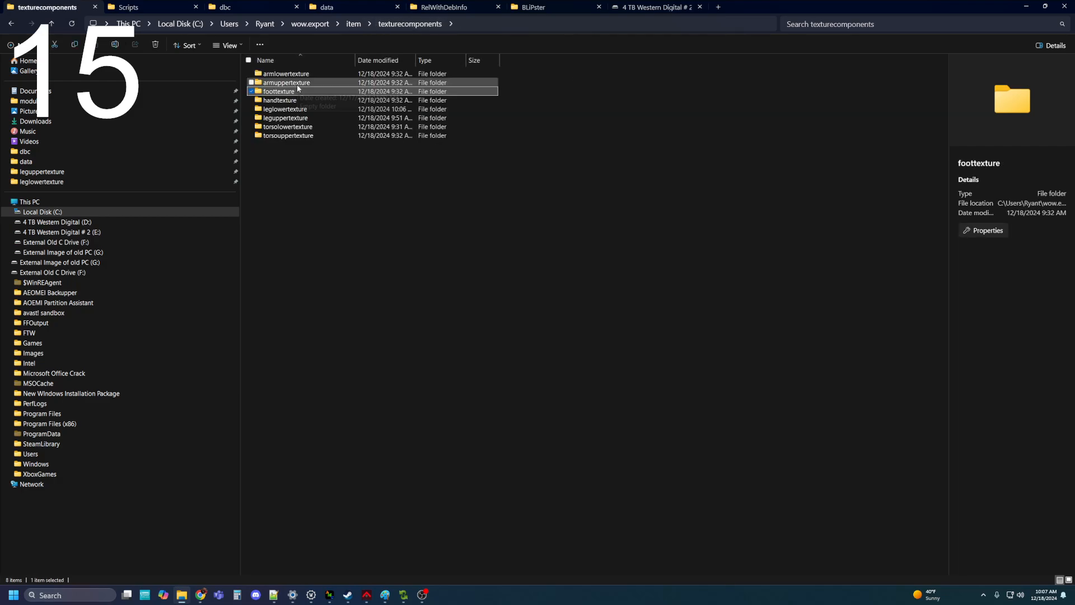
double_click(280, 79)
click(417, 24)
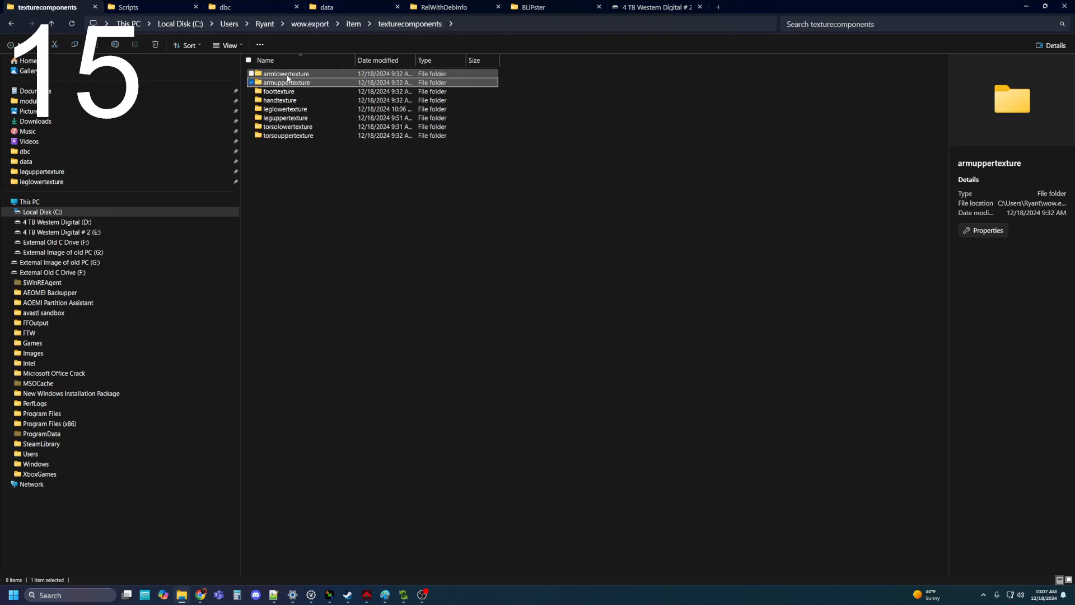
double_click(284, 75)
key(alt+Up)
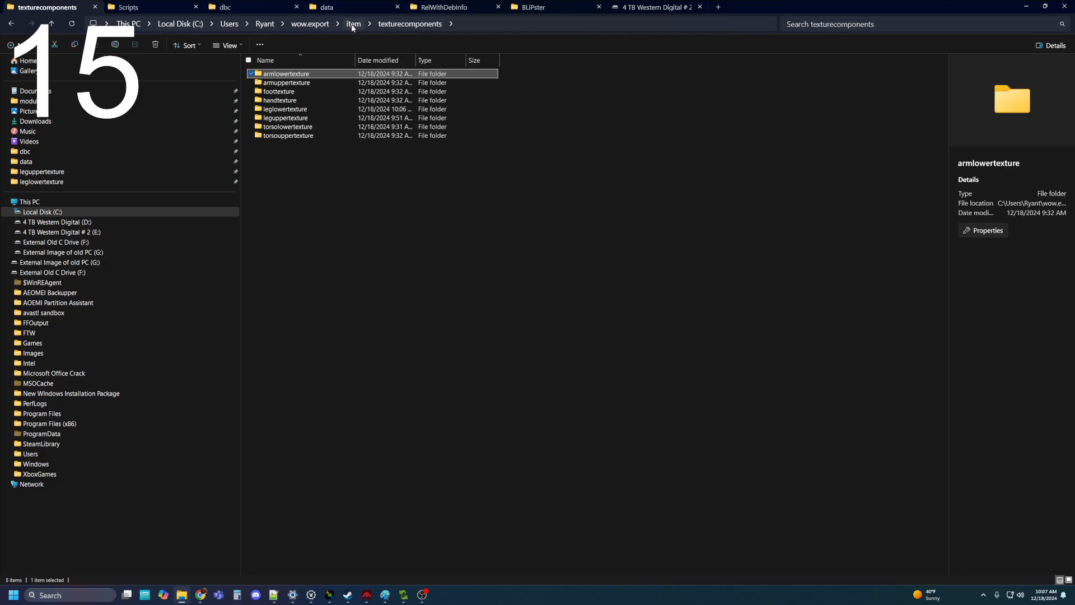
Step: Check the objectcomponents folder under item, return to texturecomponents, and minimize File Explorer
key(alt+Up)
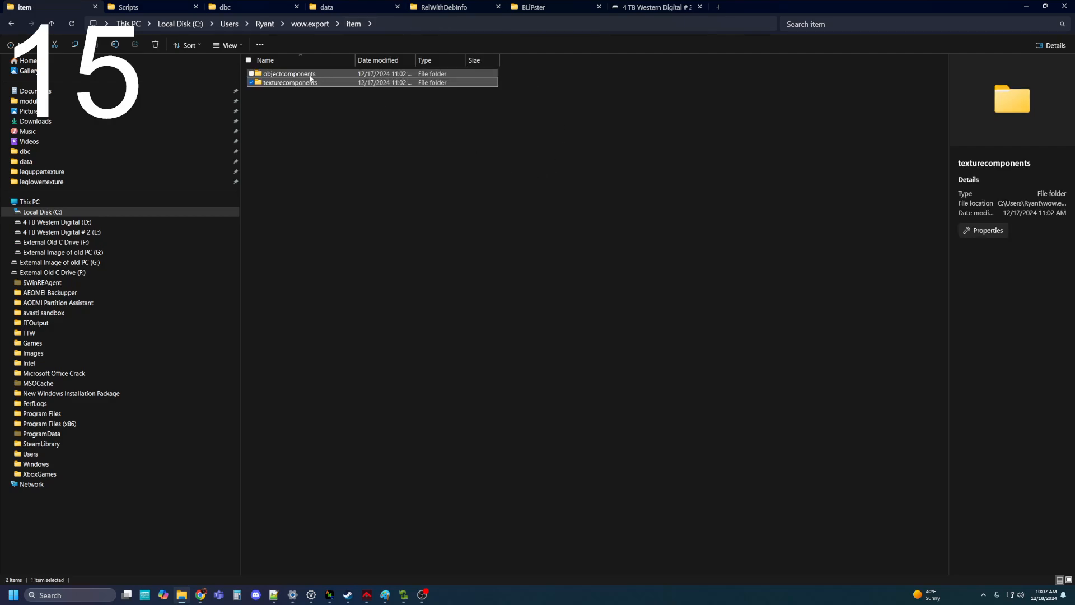
click(311, 75)
double_click(310, 76)
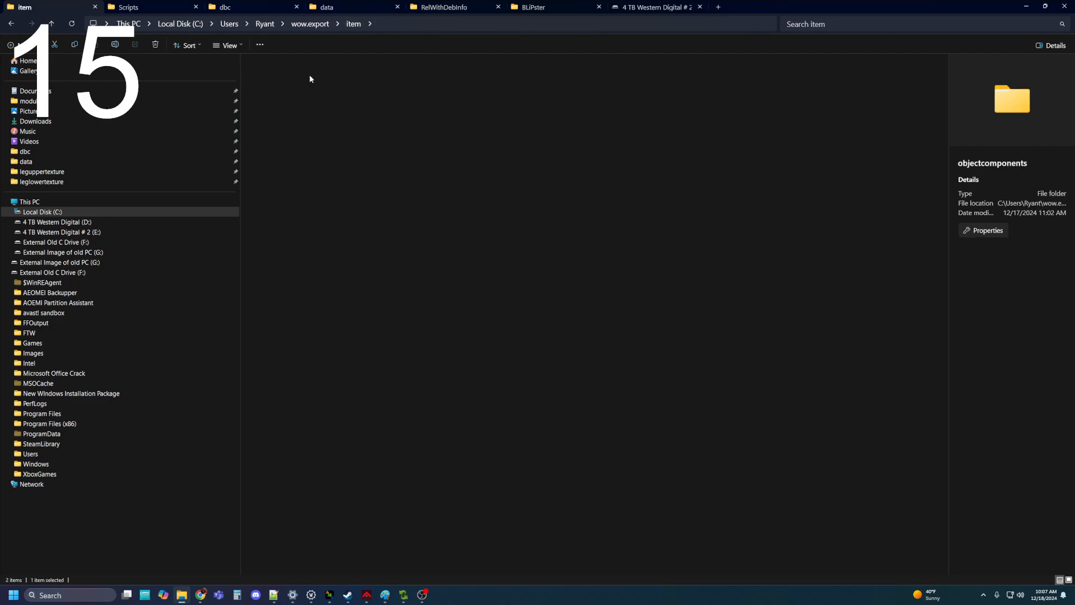
click(357, 24)
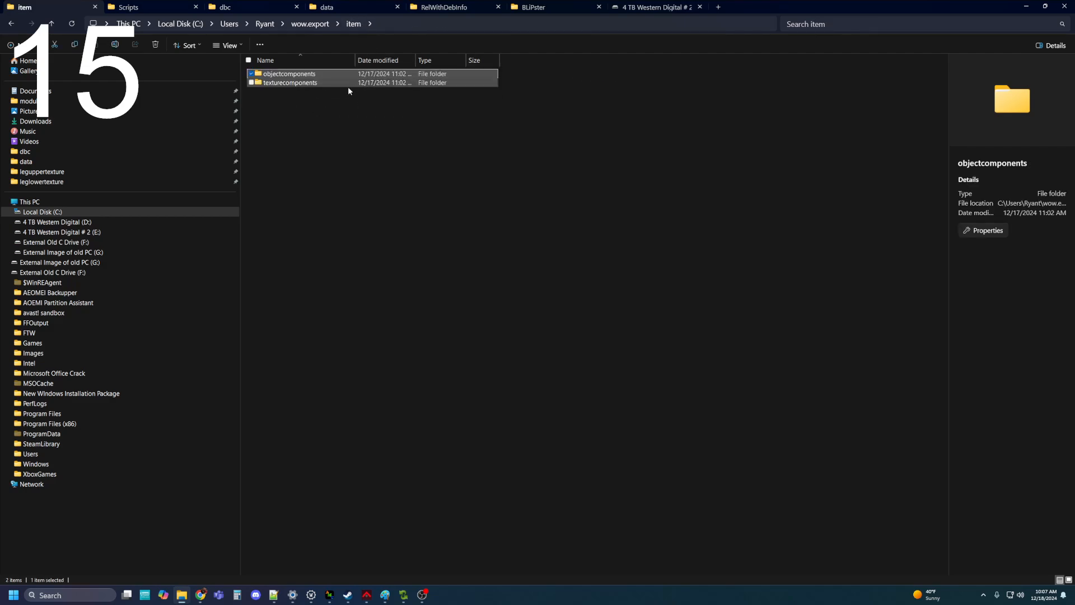
click(348, 84)
double_click(348, 84)
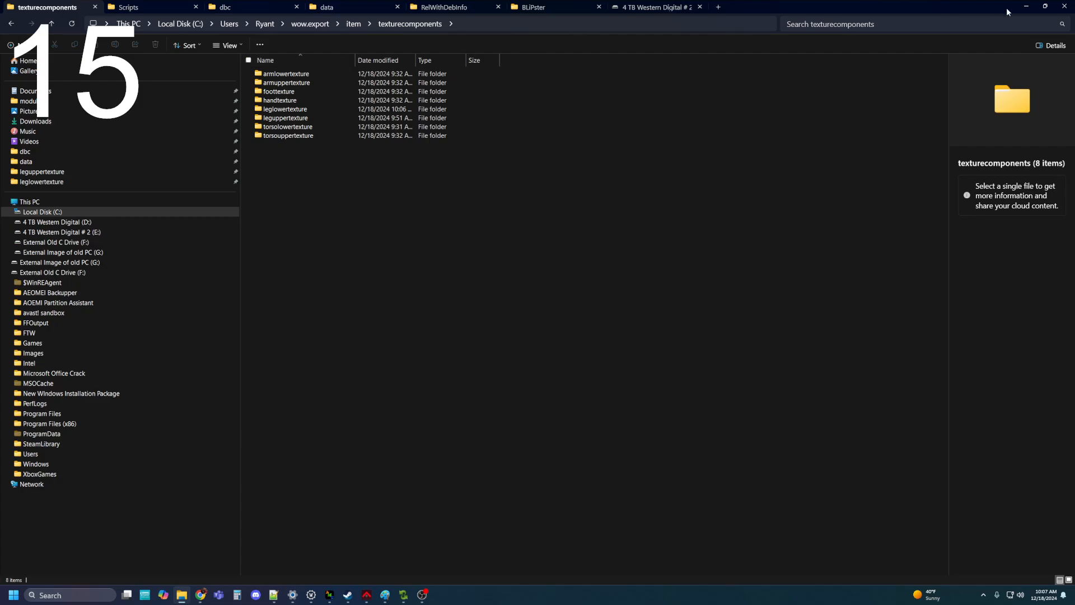
click(1034, 9)
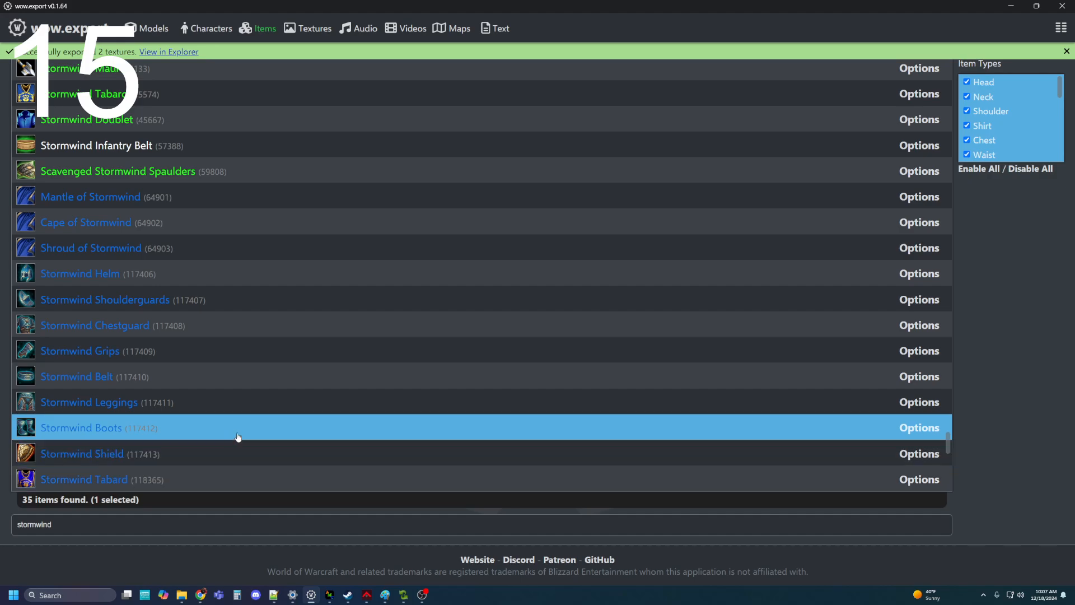
Step: Export the two related textures of Stormwind Boots as raw BLP files and minimize wow.export
click(921, 431)
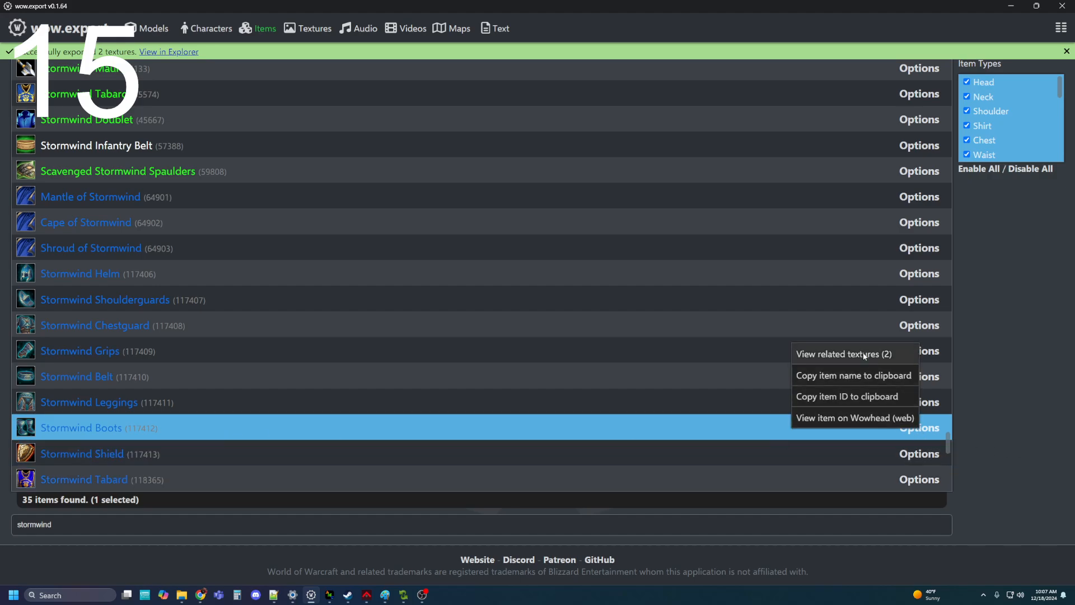
click(863, 355)
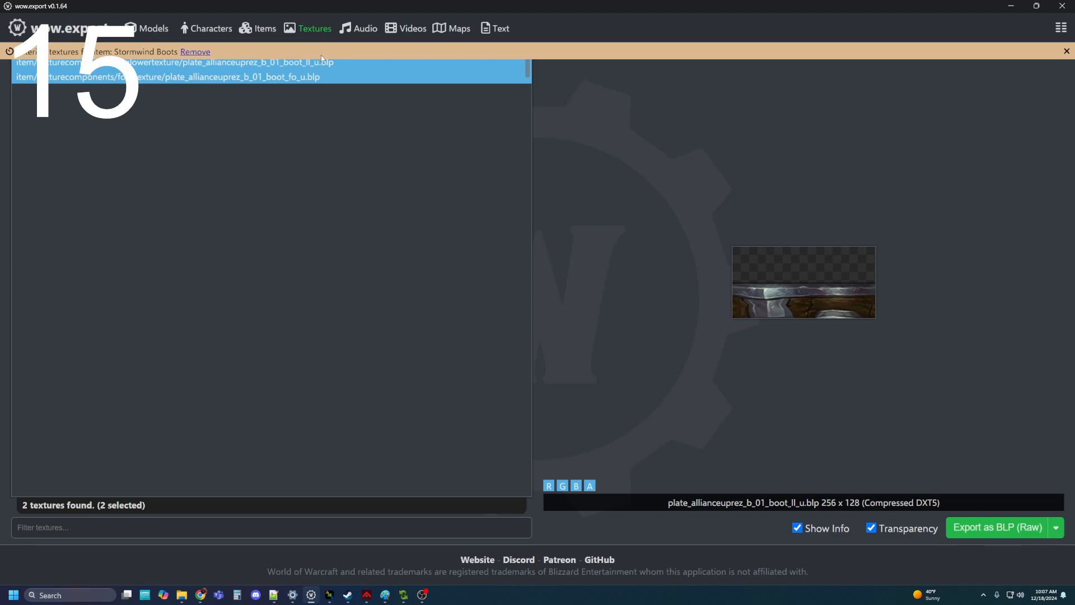
click(979, 533)
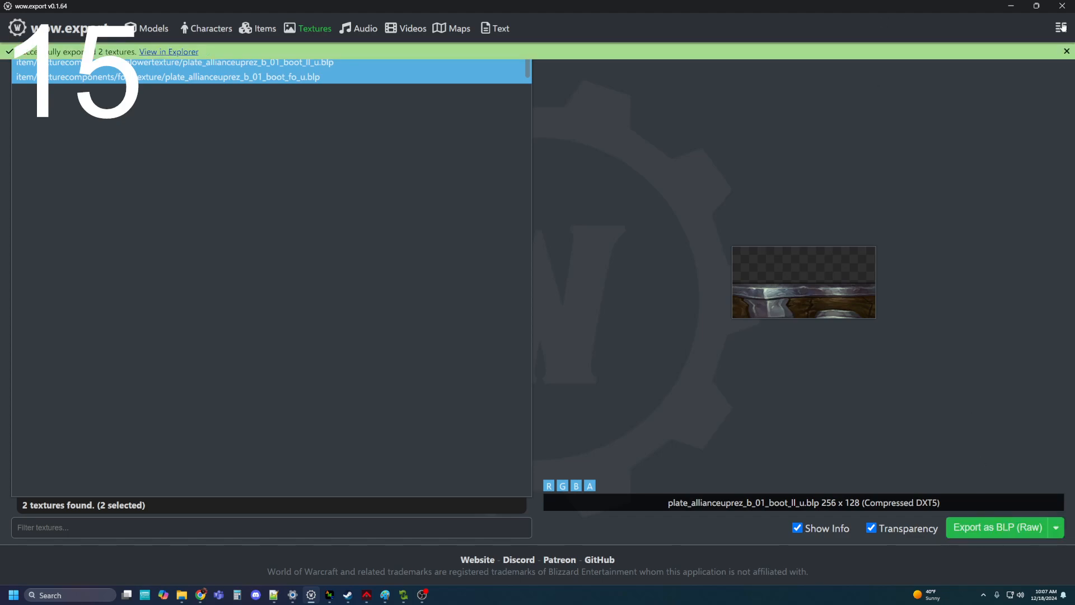
click(1012, 6)
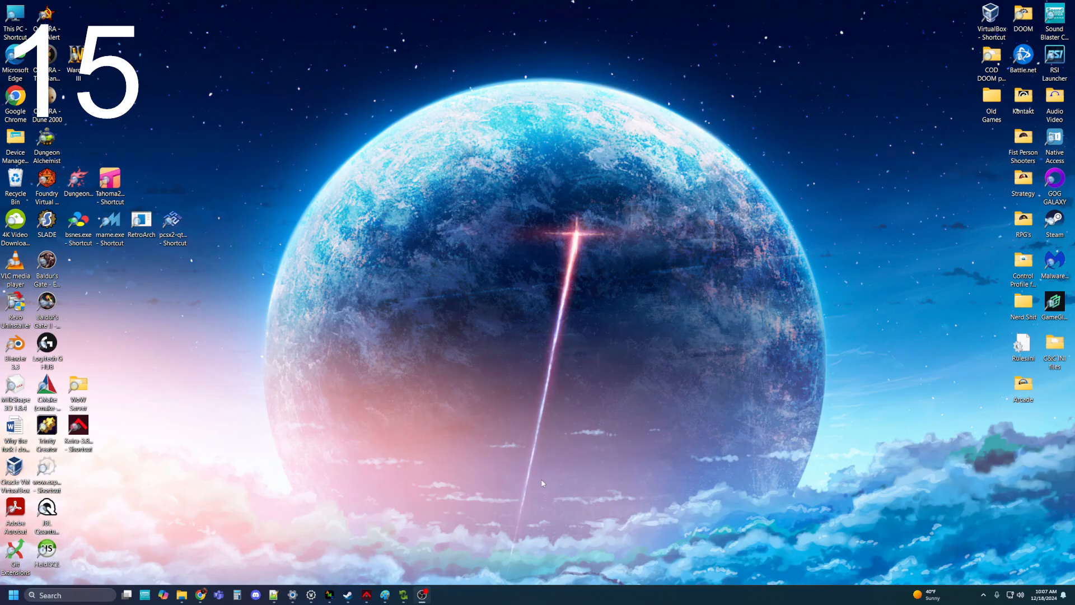
Step: Bring up BLiPster briefly, minimize it, and switch to the texturecomponents folder in File Explorer
click(403, 595)
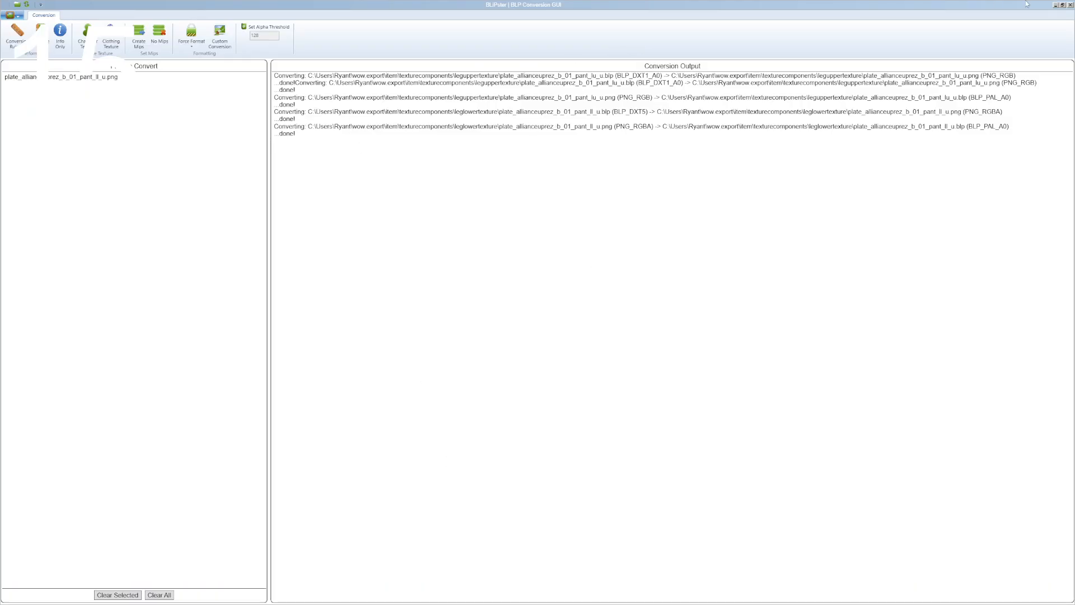
click(1056, 5)
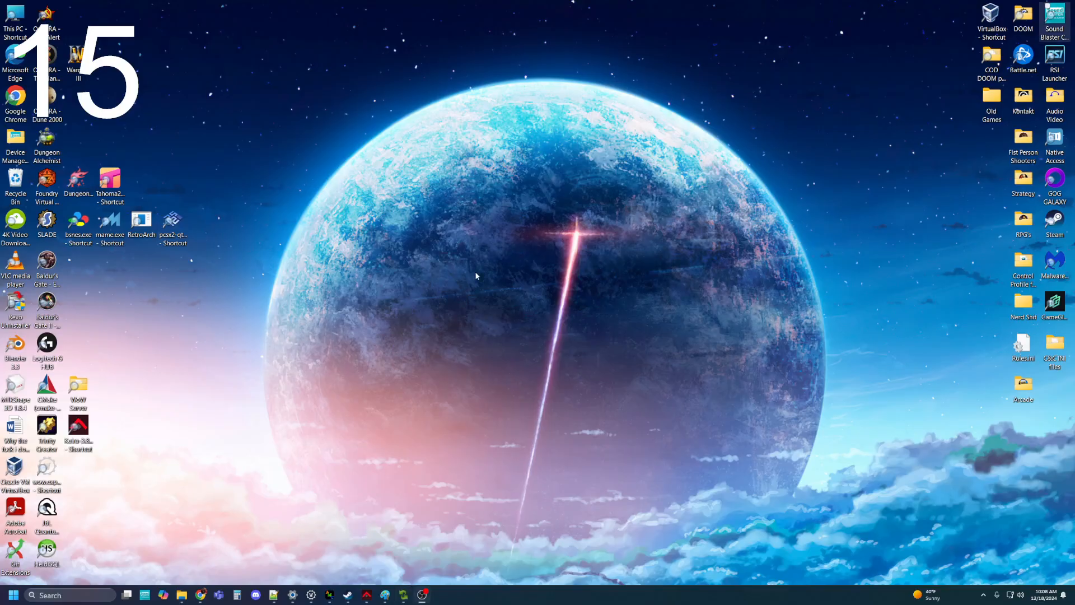
click(182, 595)
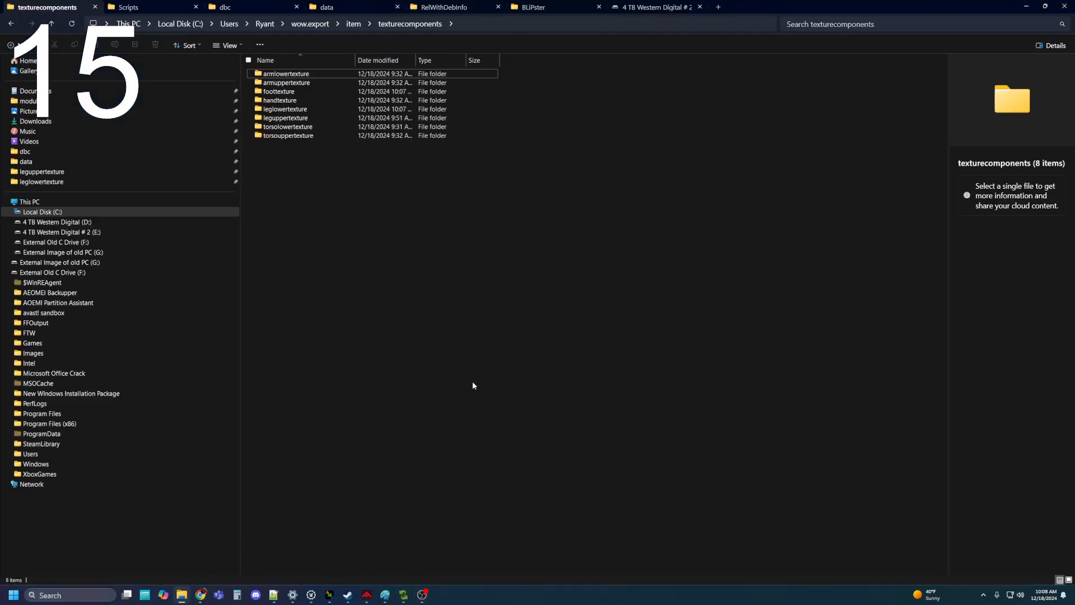
Step: Browse from World of Warcraft Amaroth Tools through Tools and Textures into the BLiPster folder
click(543, 12)
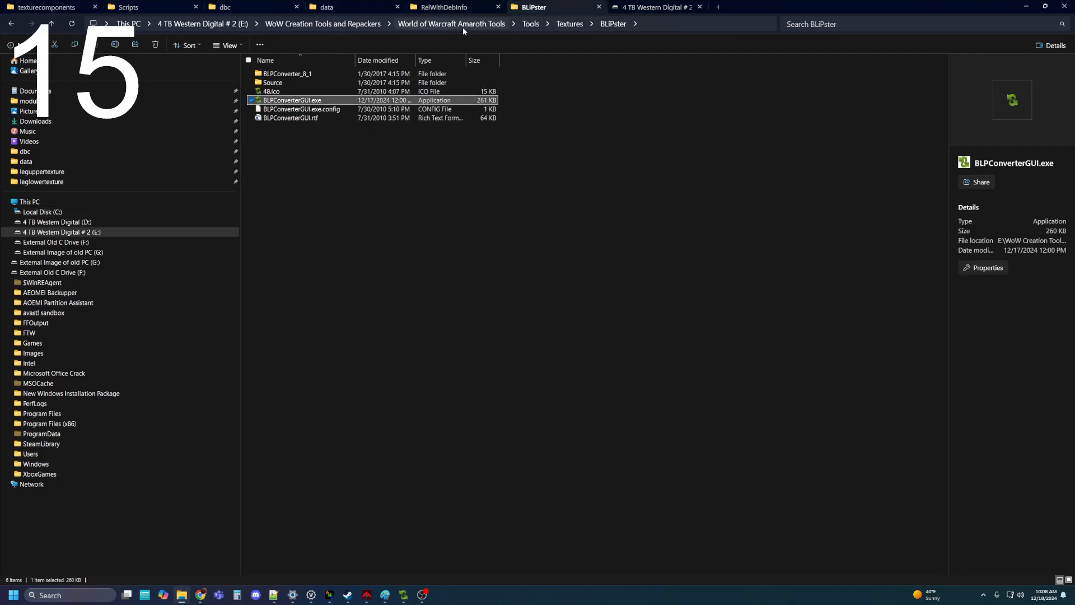
click(449, 25)
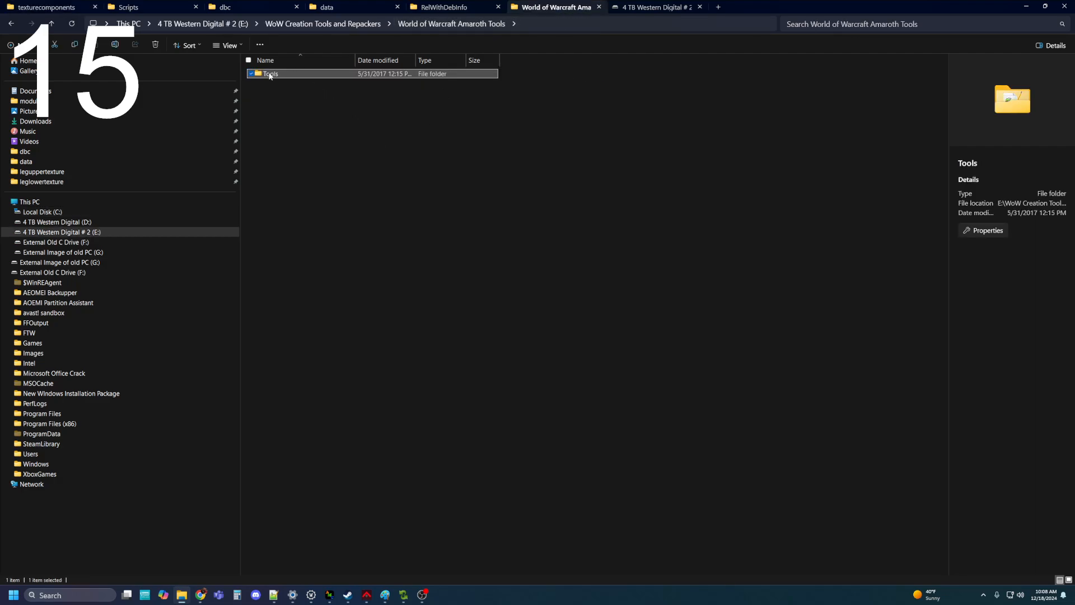
mouse_move(269, 76)
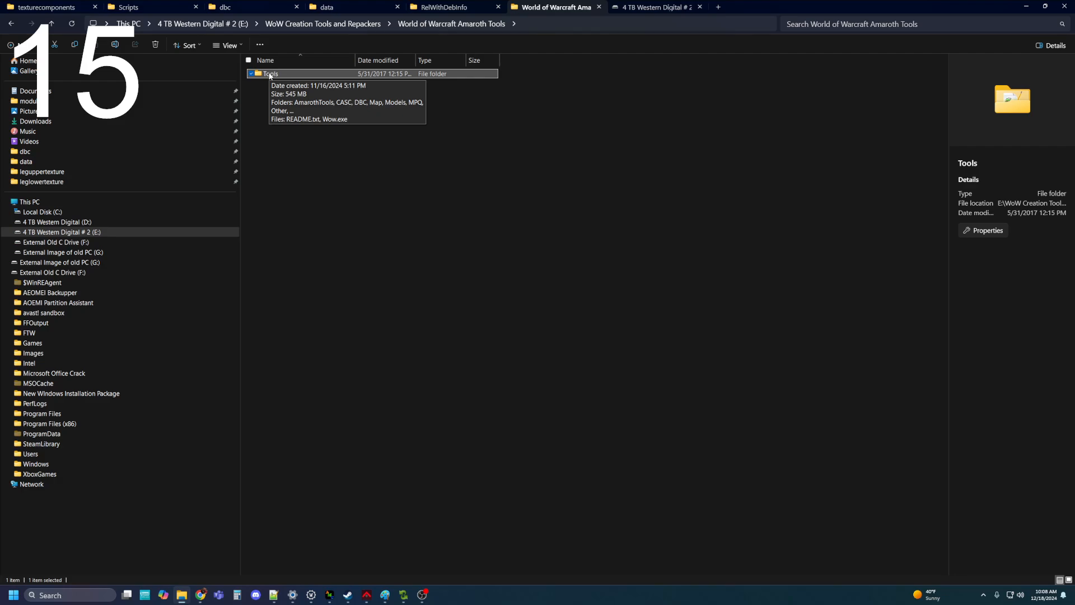
double_click(270, 75)
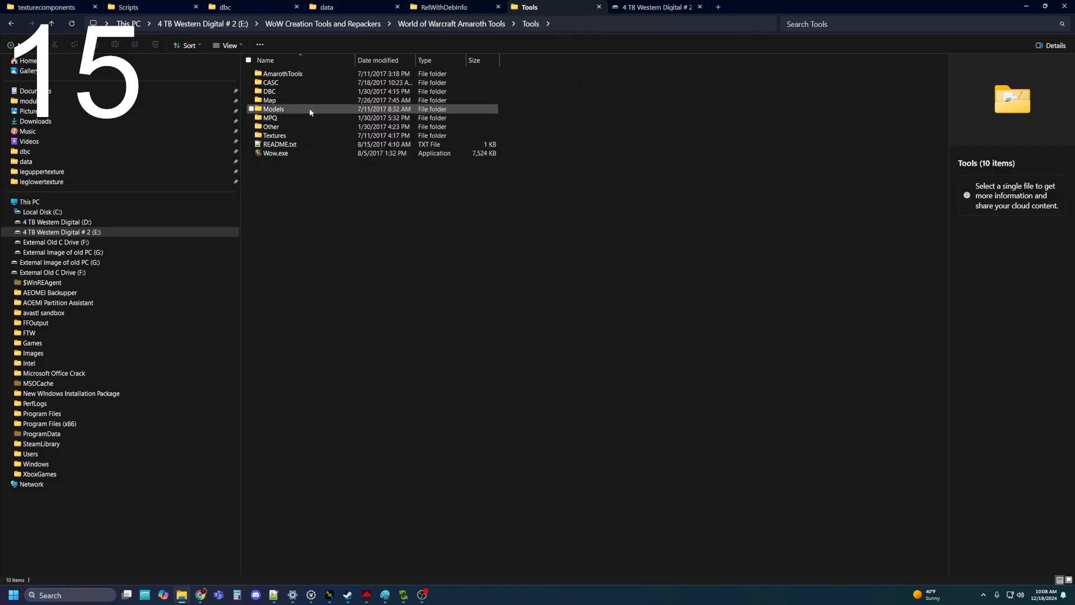
mouse_move(292, 116)
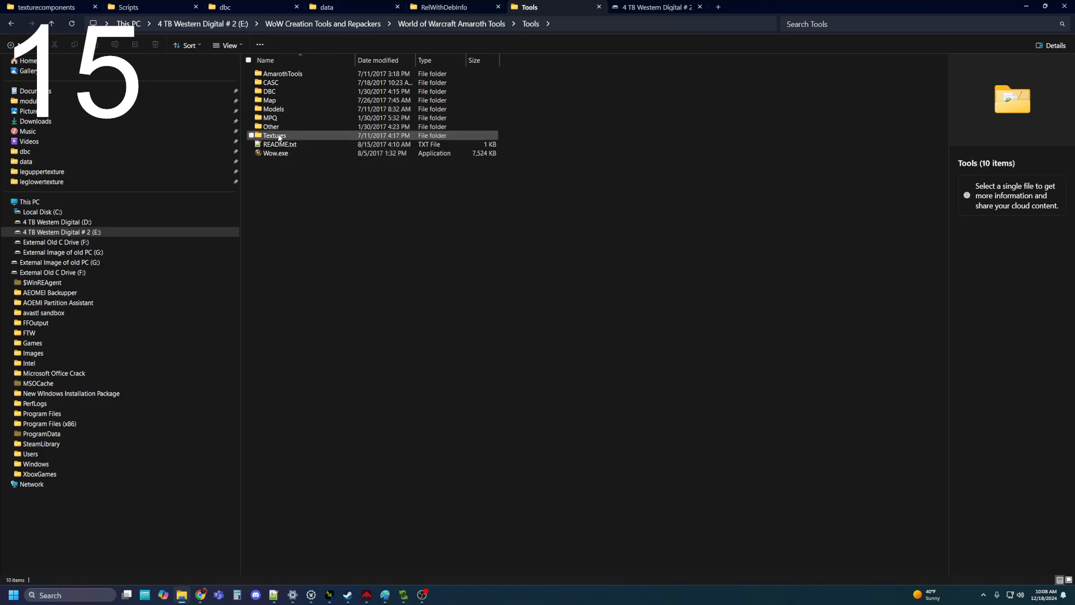
double_click(274, 135)
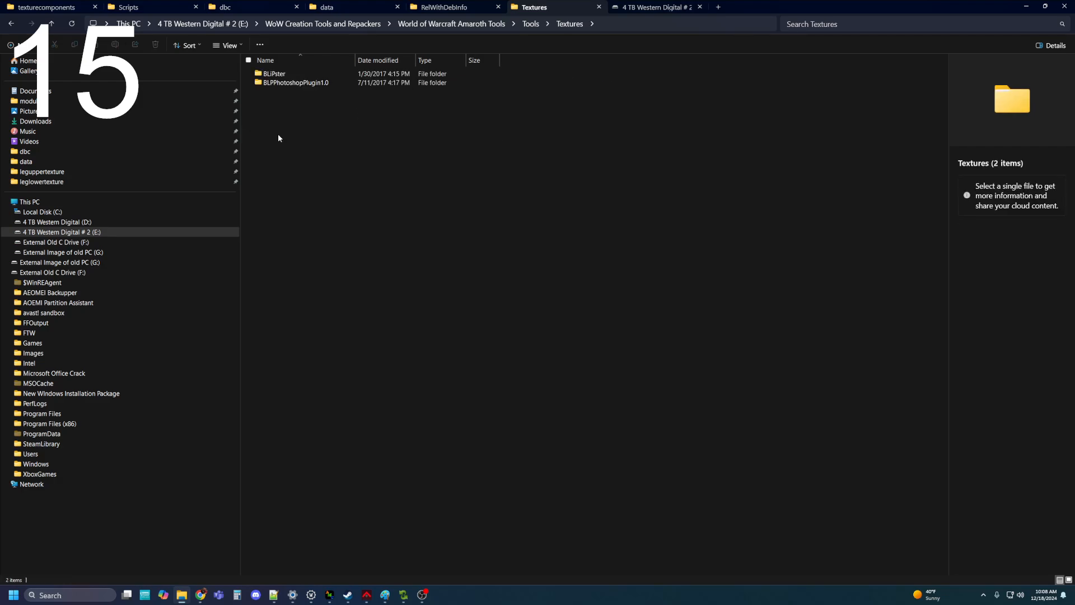
double_click(275, 74)
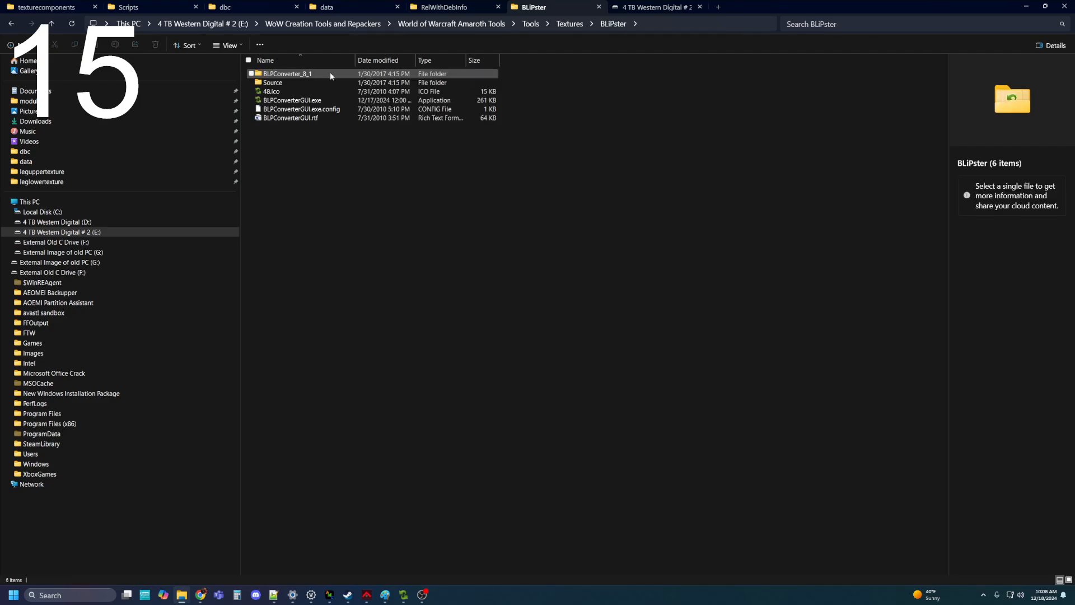
Step: Launch BLPConverterGUI.exe and maximize its window
double_click(293, 100)
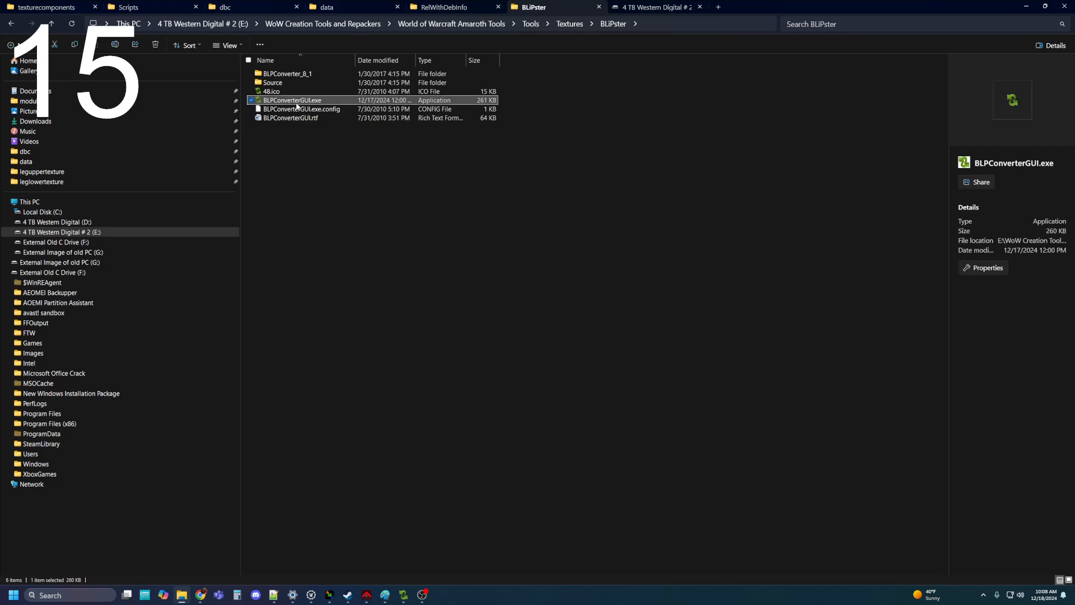
drag(576, 173, 752, 89)
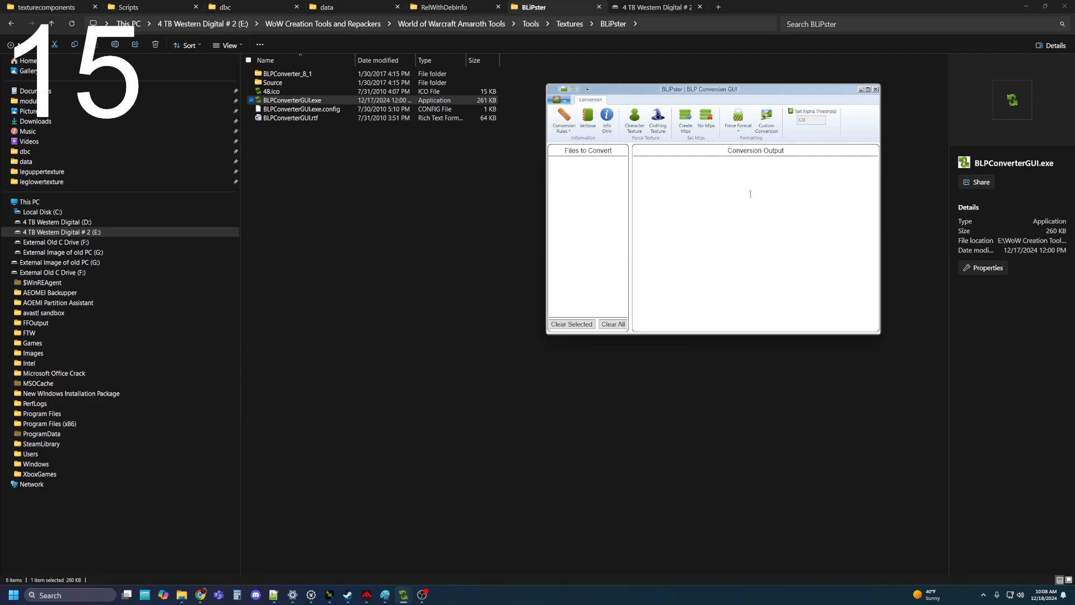
click(866, 89)
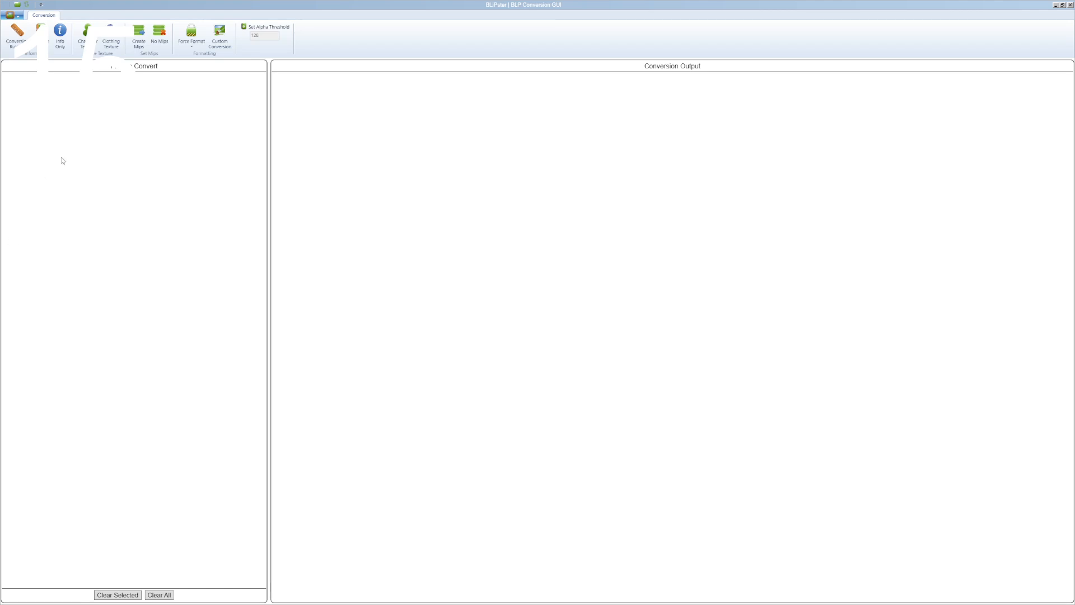
Step: Add plate_allianceuprez_b_01_boot_fo_u.blp from the foottexture folder under texturecomponents to the files to convert
click(14, 16)
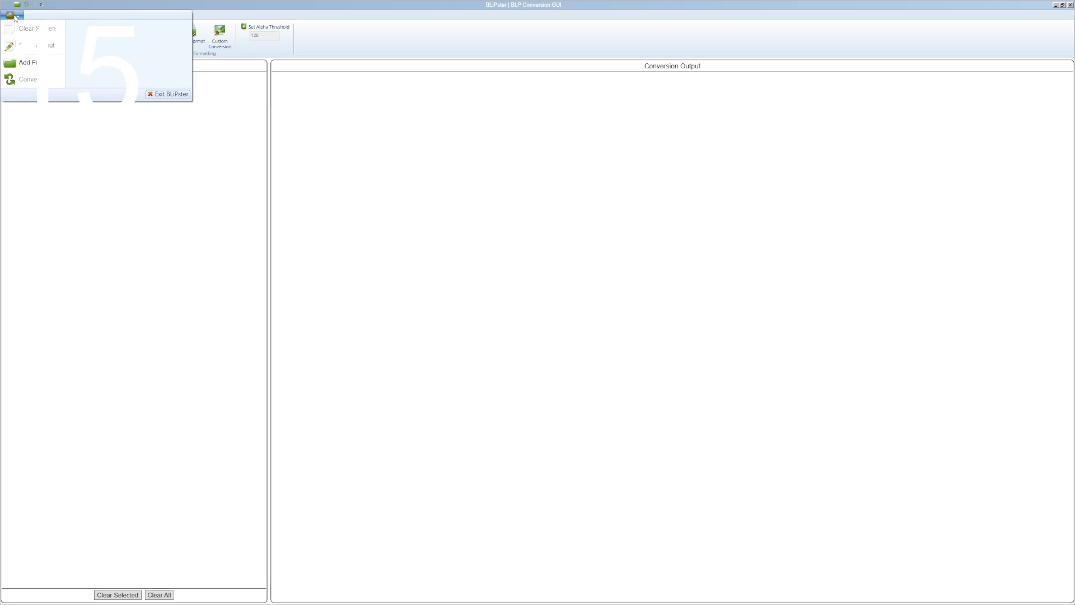
click(19, 61)
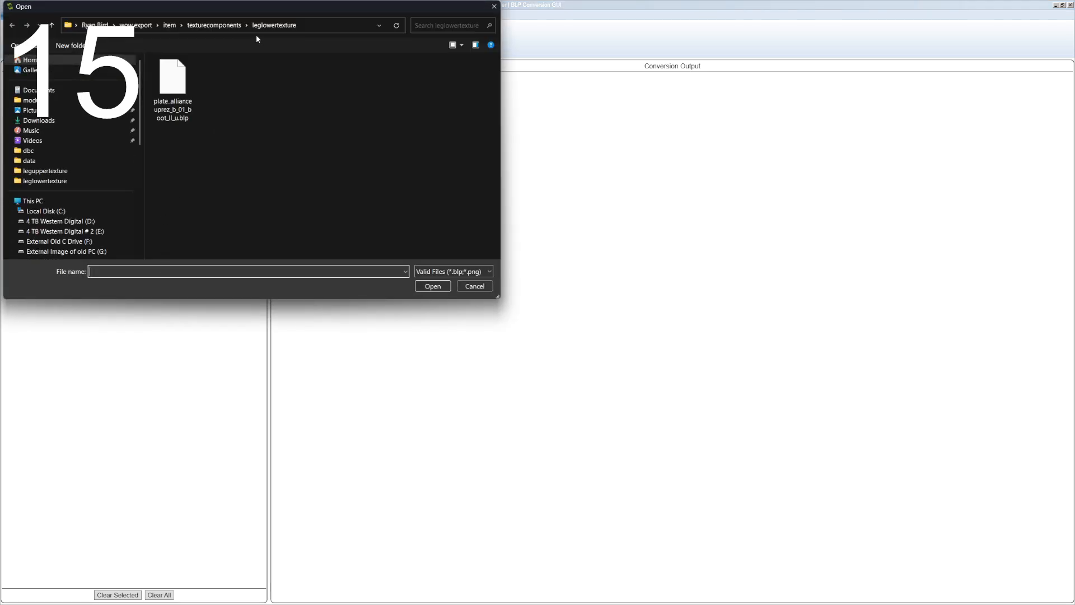
click(214, 25)
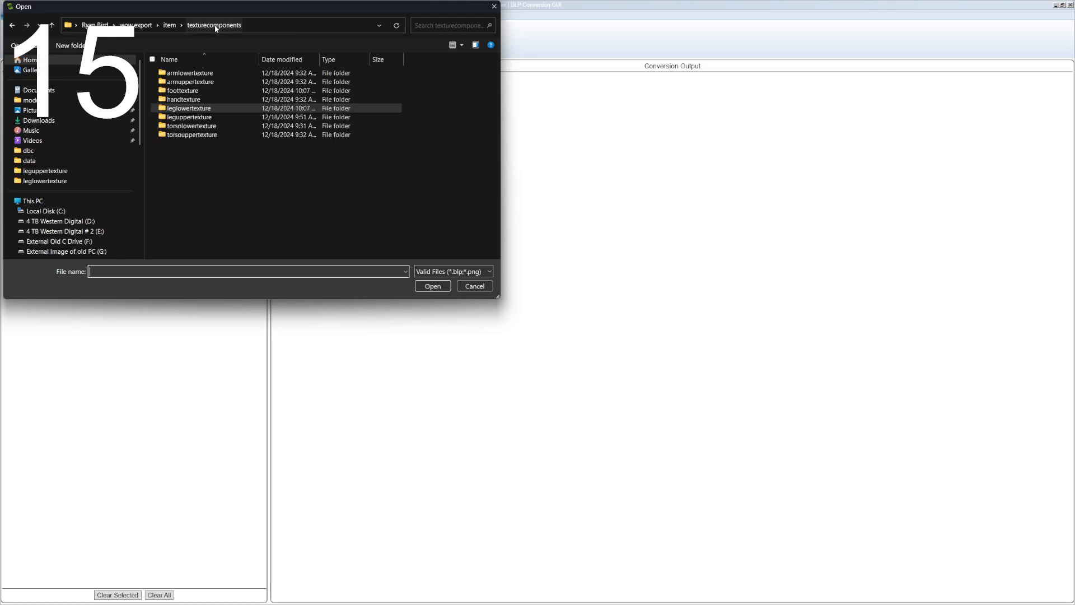
double_click(194, 92)
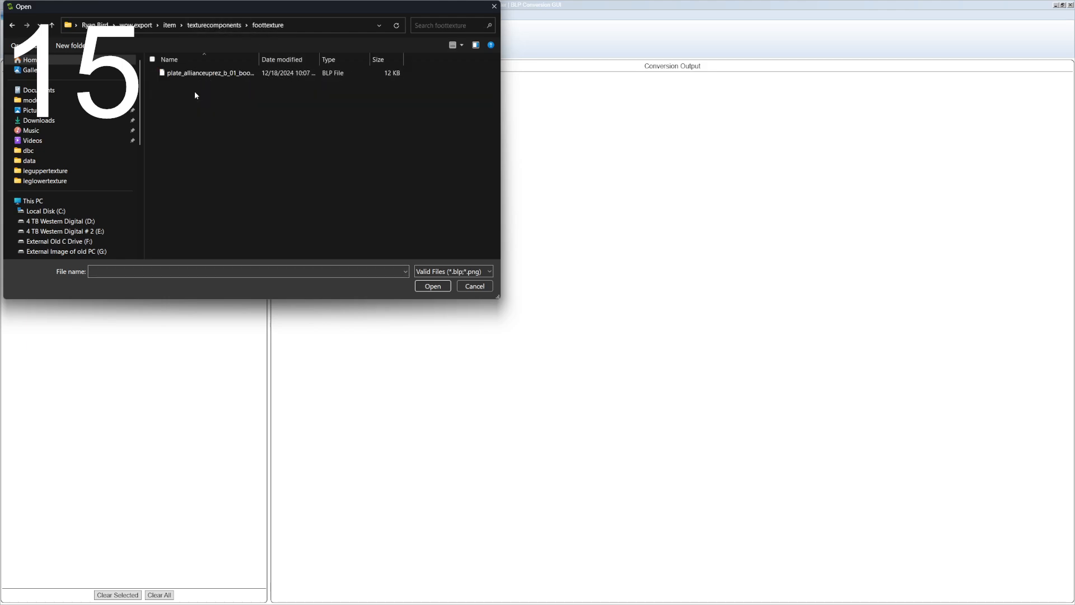
drag(259, 58, 378, 58)
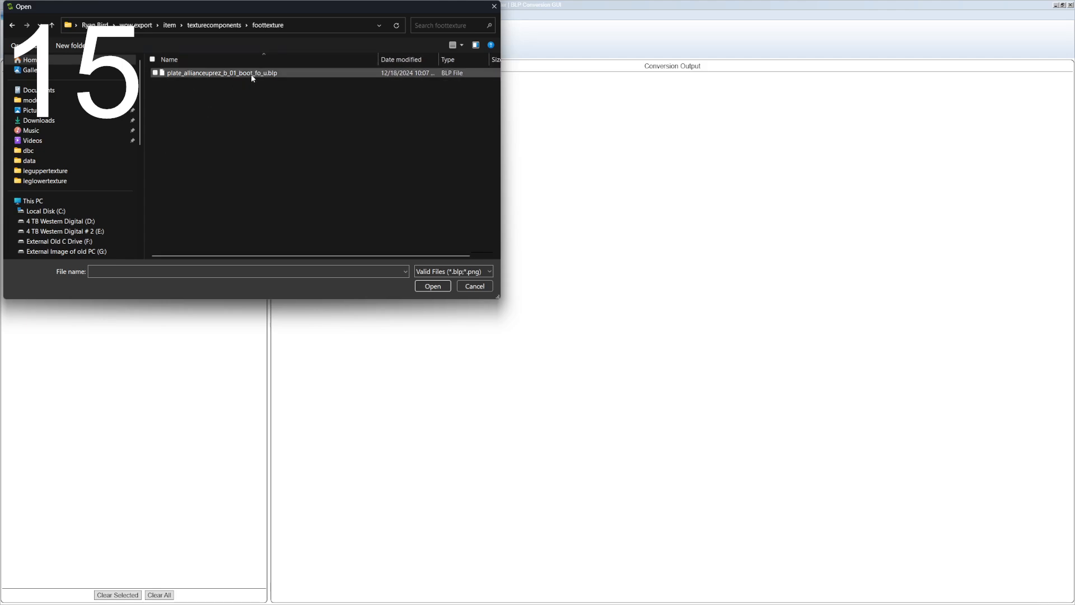
click(252, 73)
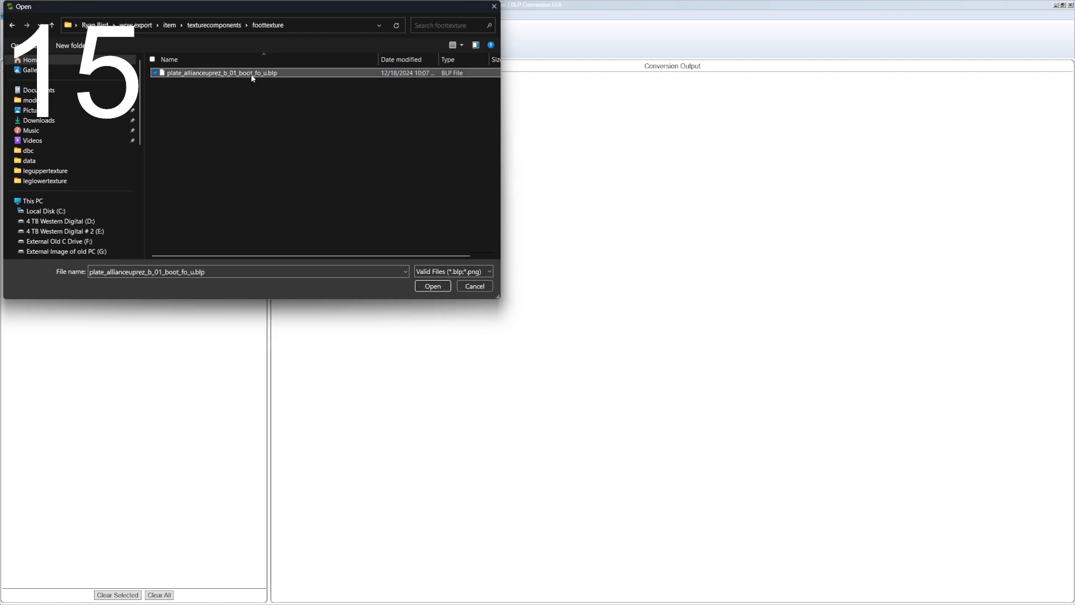
click(431, 287)
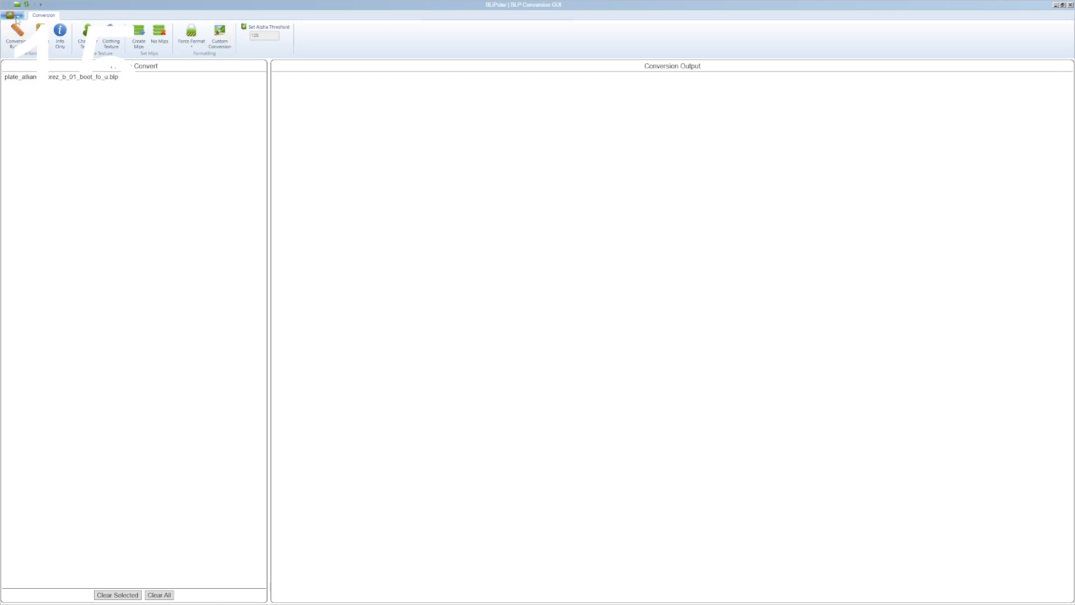
Step: Convert the foot texture BLP to PNG and highlight the source and target formats in the conversion output
click(17, 19)
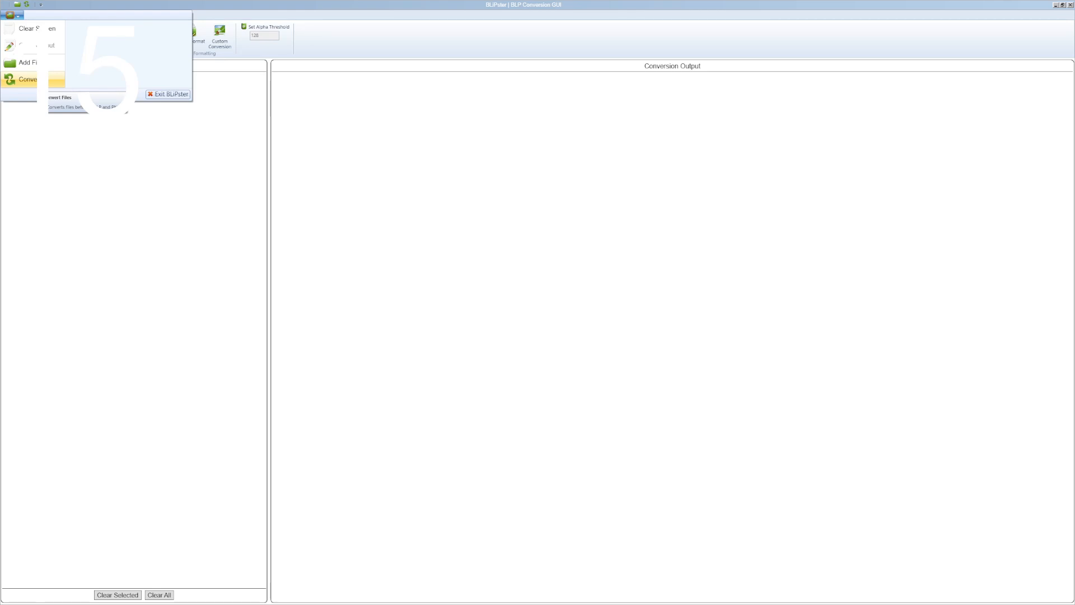
click(28, 79)
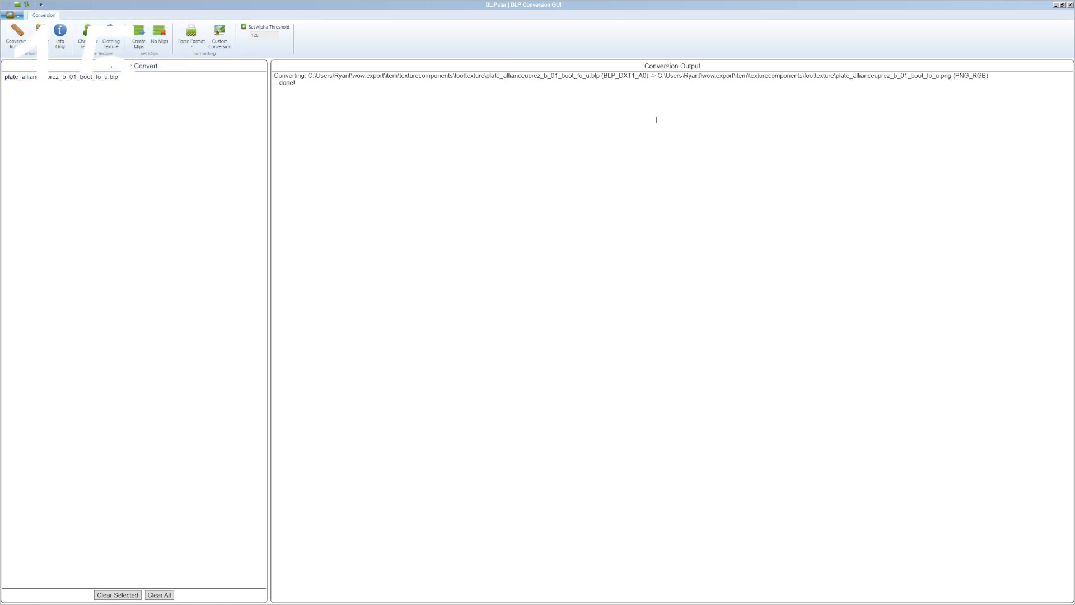
drag(648, 78, 602, 77)
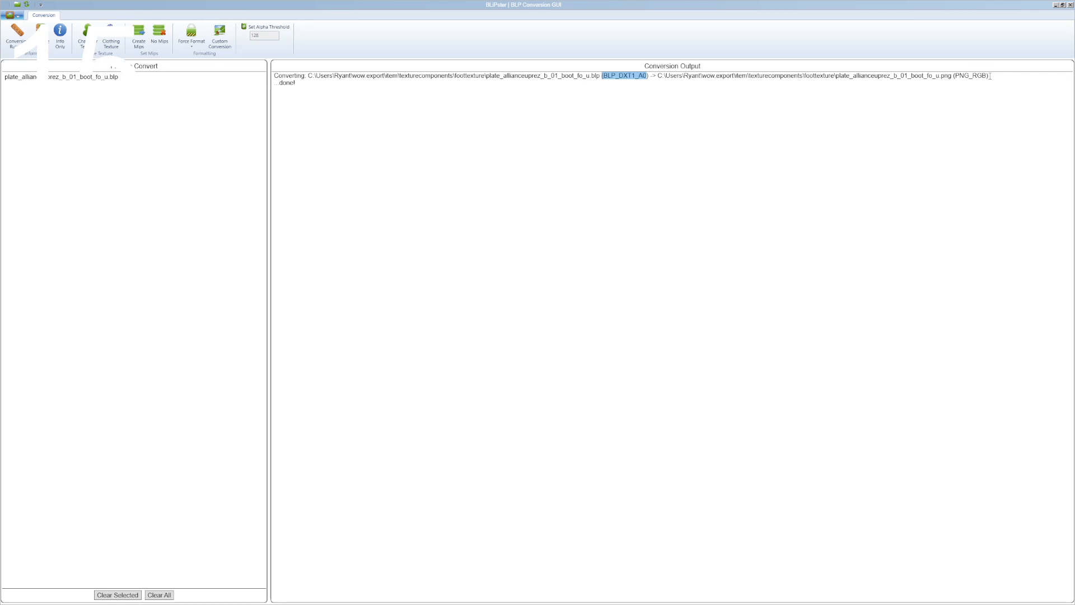
drag(987, 77, 958, 78)
click(959, 78)
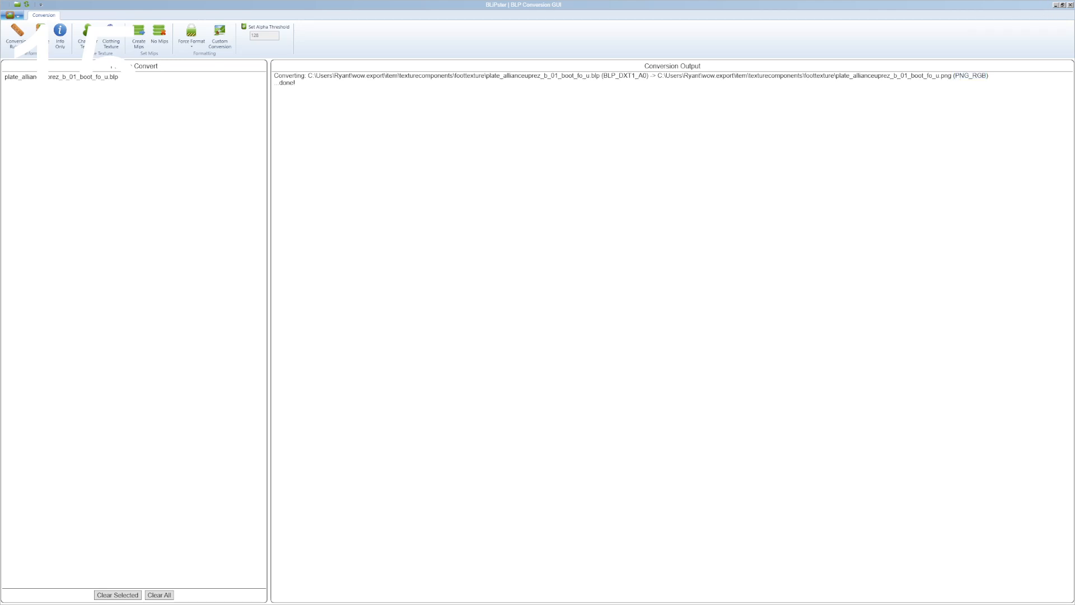
Step: Check the foottexture folder in File Explorer for the converted PNG, then minimize File Explorer
click(1056, 5)
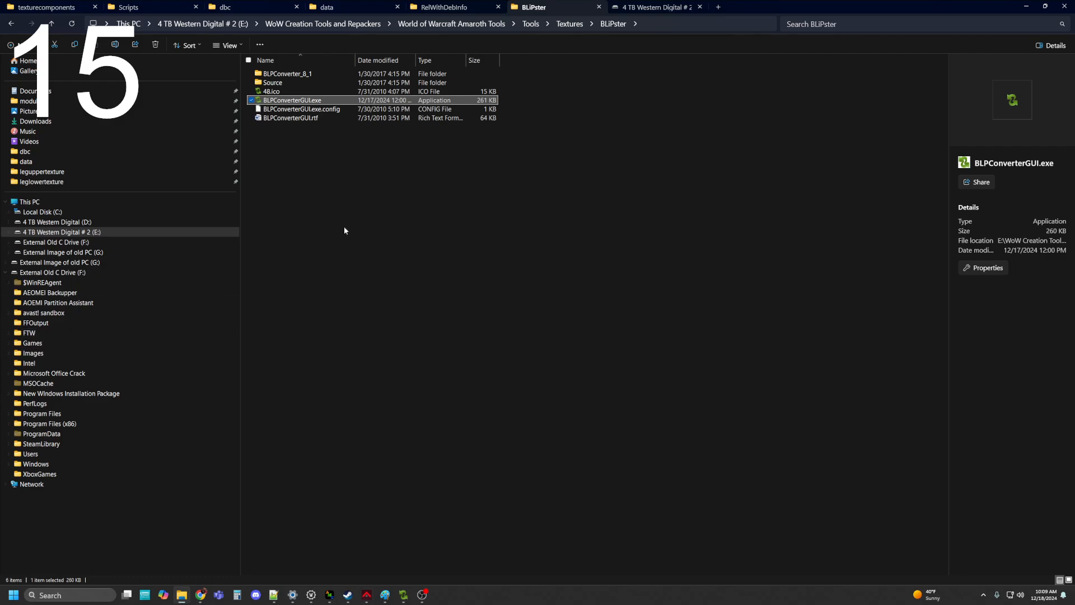
click(48, 7)
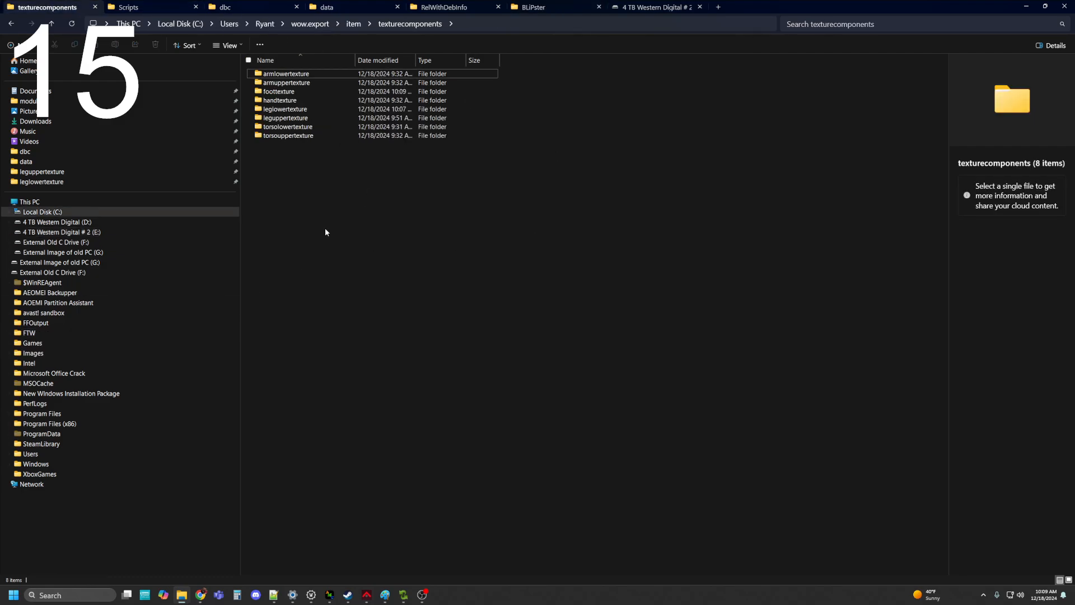
double_click(299, 92)
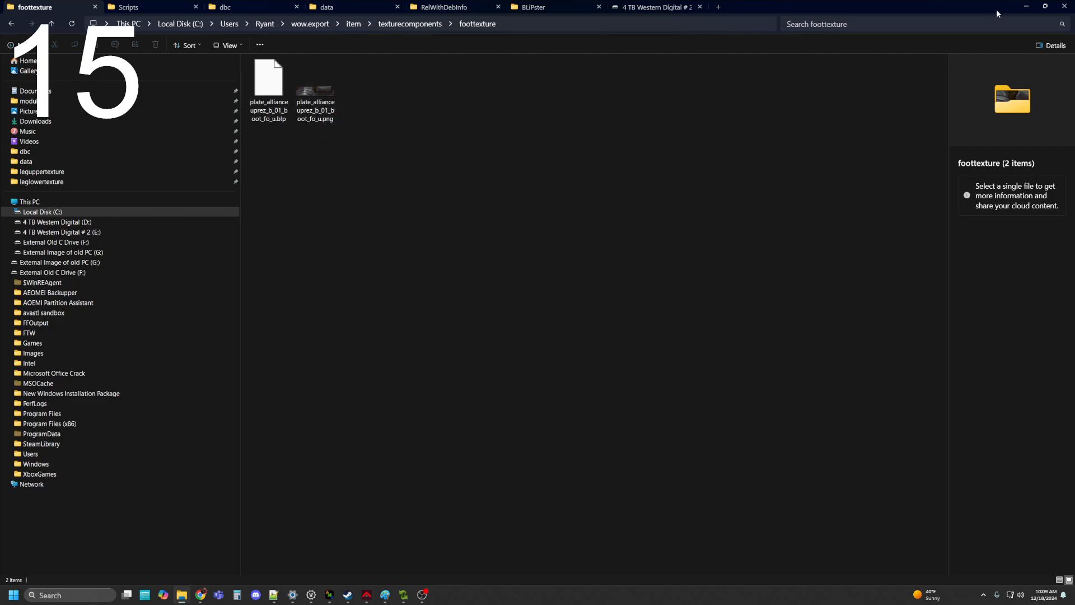
click(1026, 7)
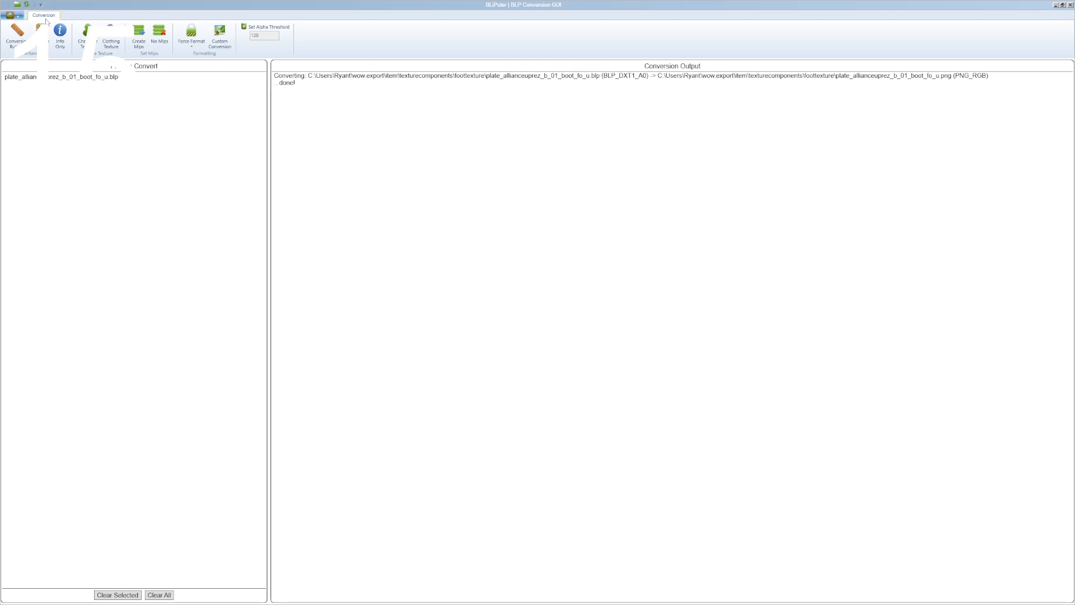
Step: Create and save a custom conversion rule from PNG_RGB to BLP_PAL_A0
click(220, 35)
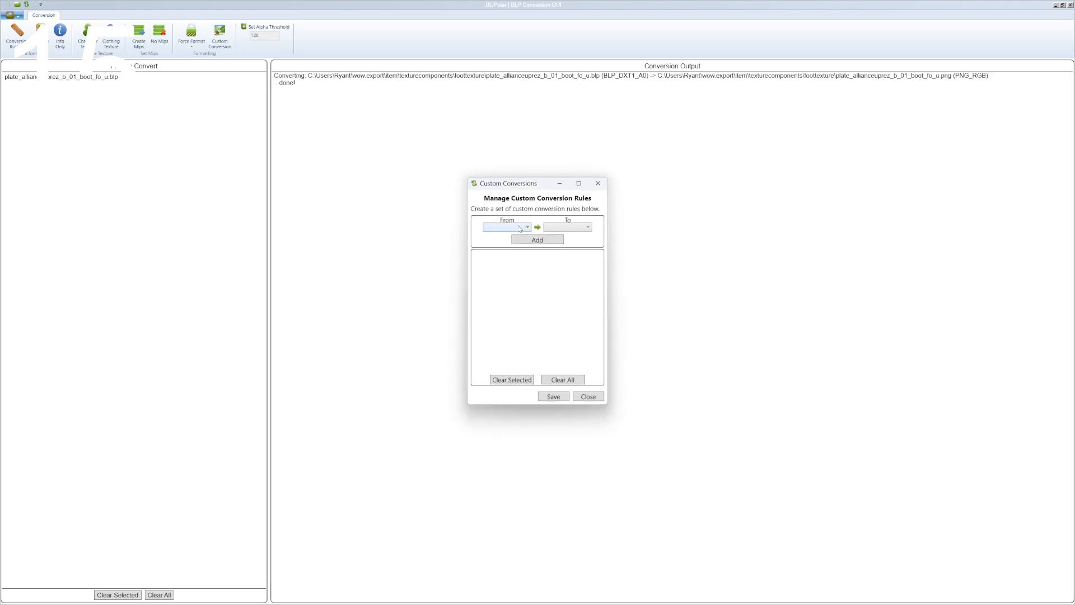
click(575, 228)
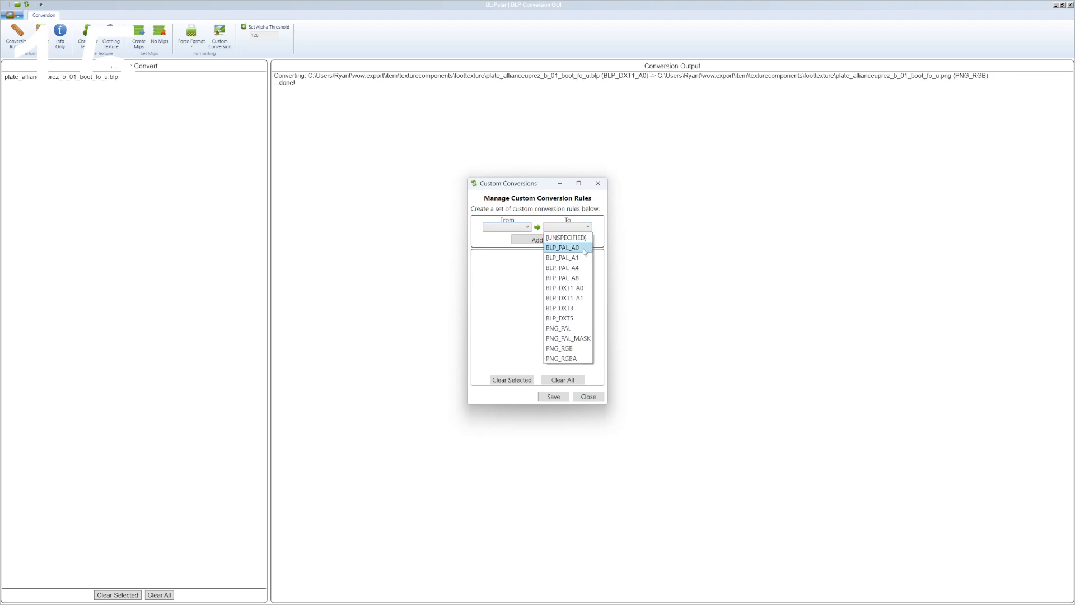
click(584, 251)
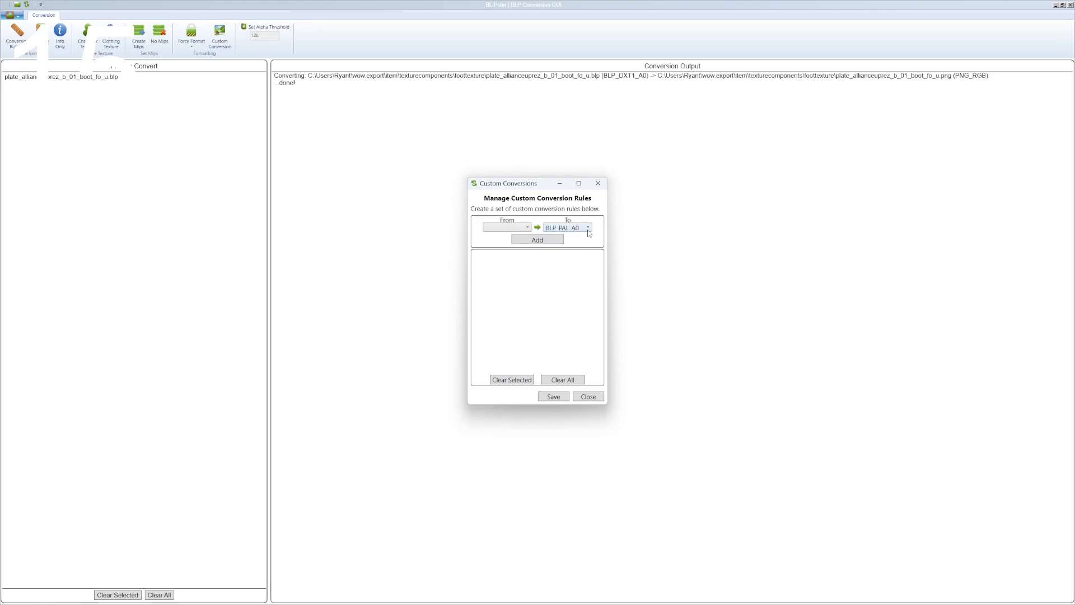
click(515, 230)
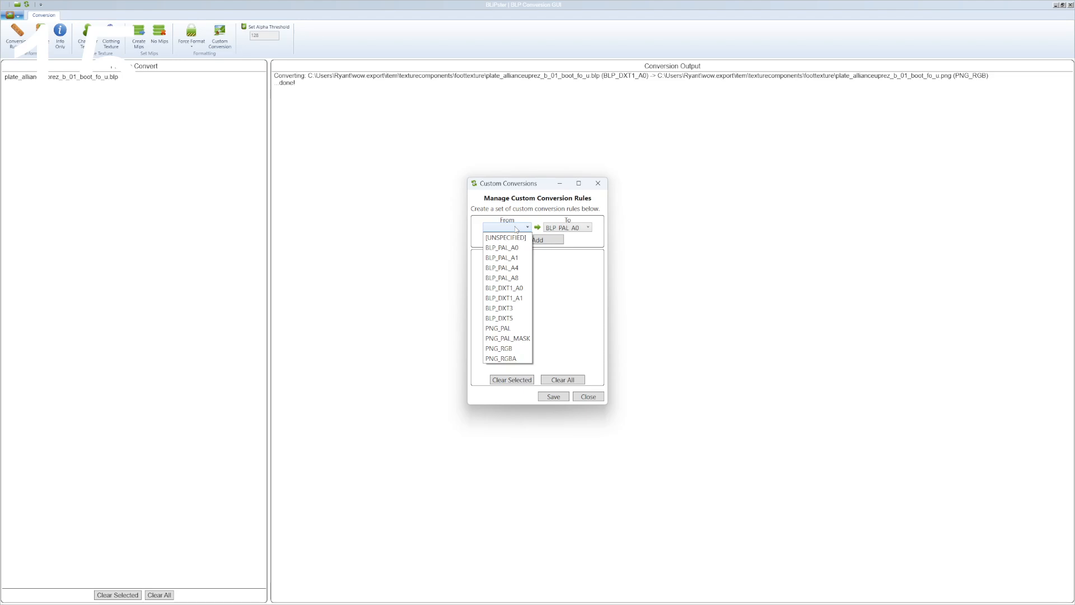
click(493, 349)
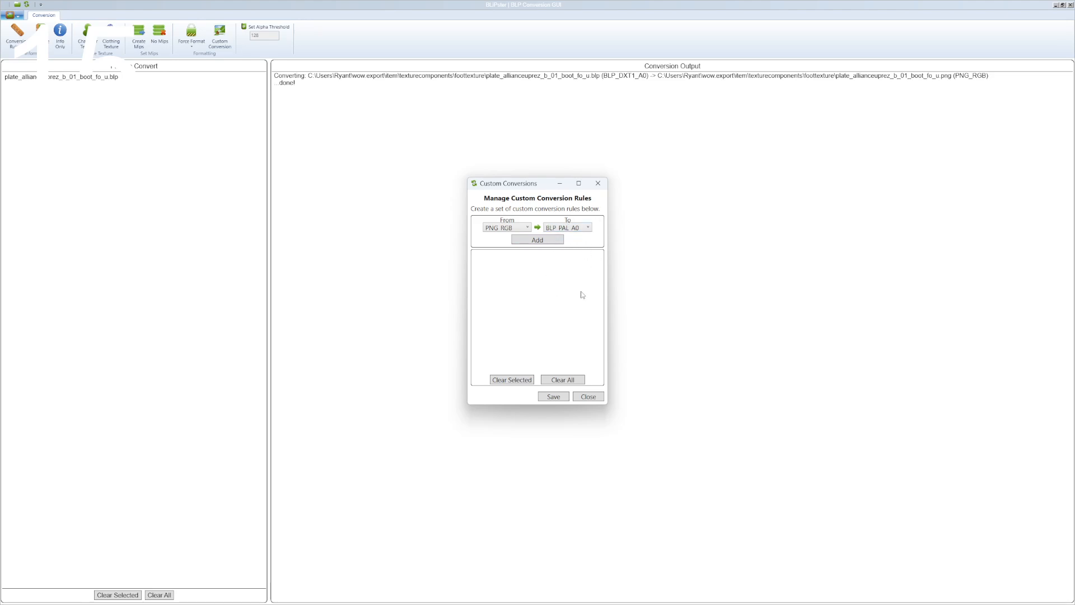
click(552, 396)
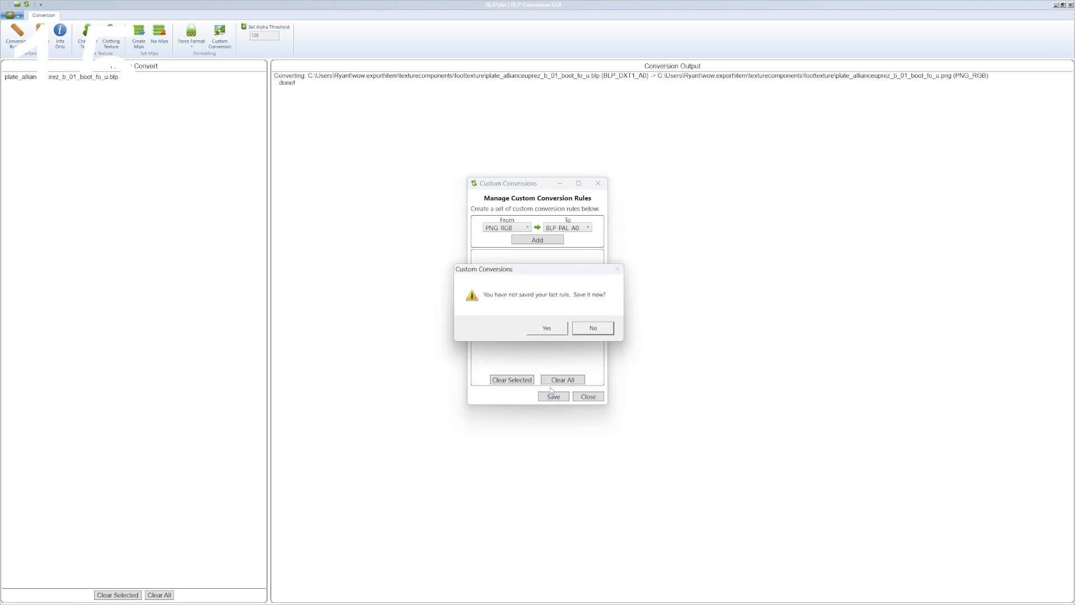
click(537, 330)
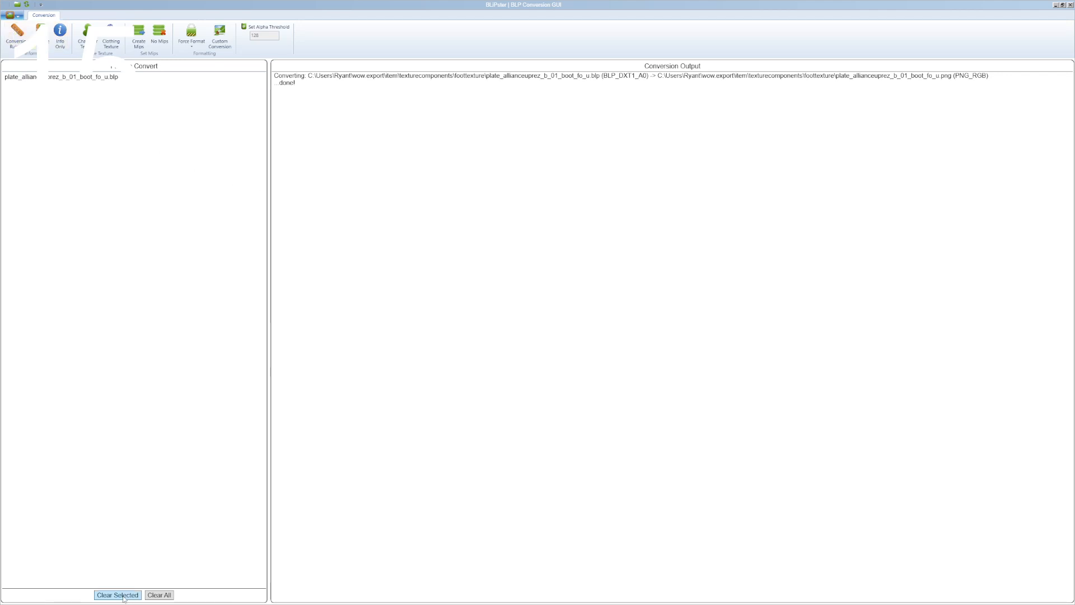
Step: Clear all files from the conversion list and empty the conversion output
click(153, 596)
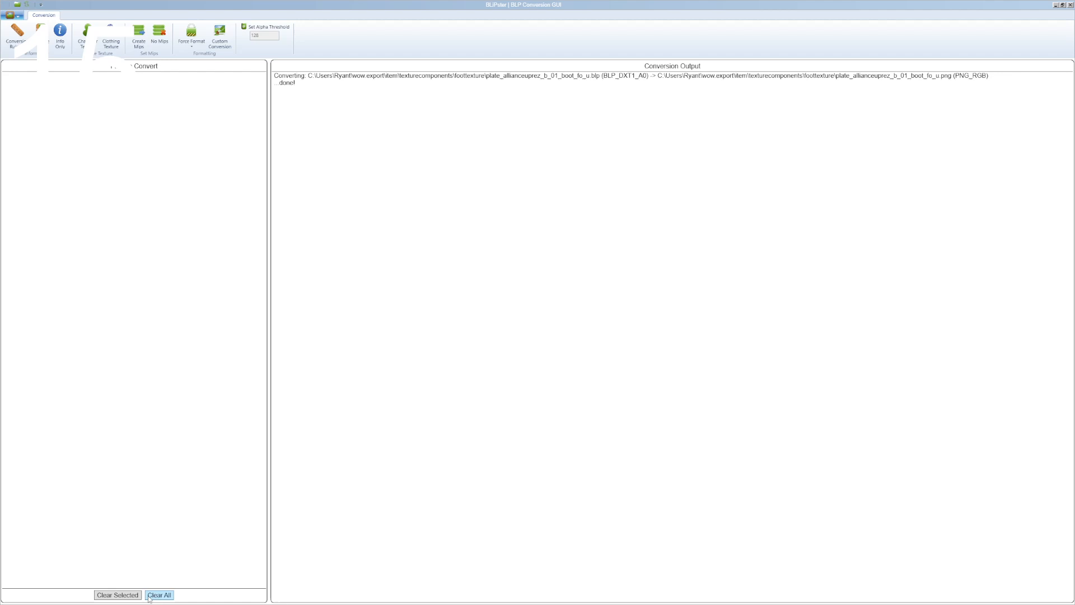
click(19, 14)
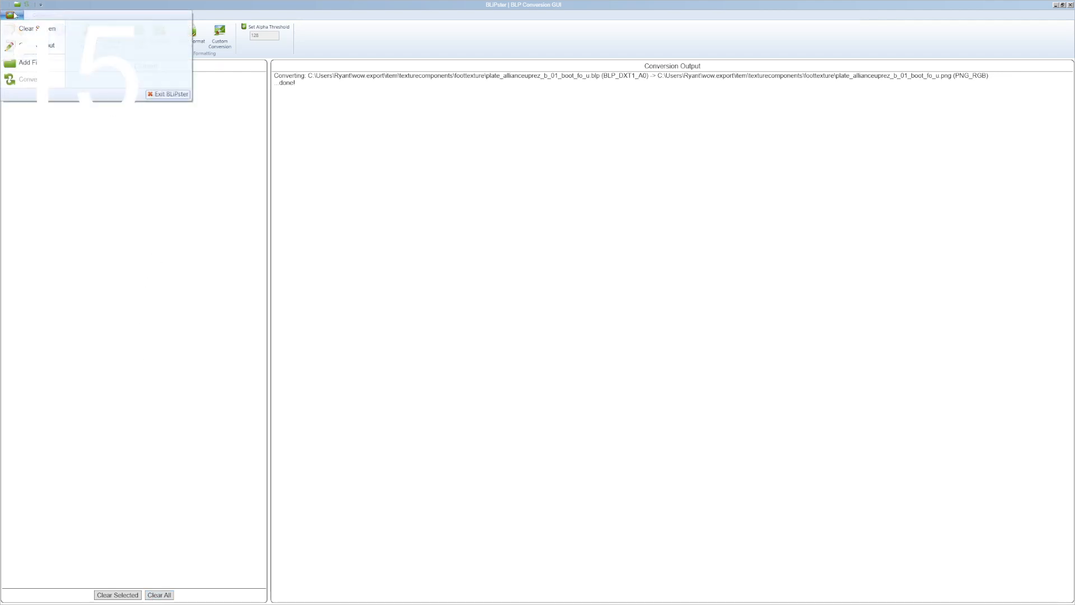
click(32, 50)
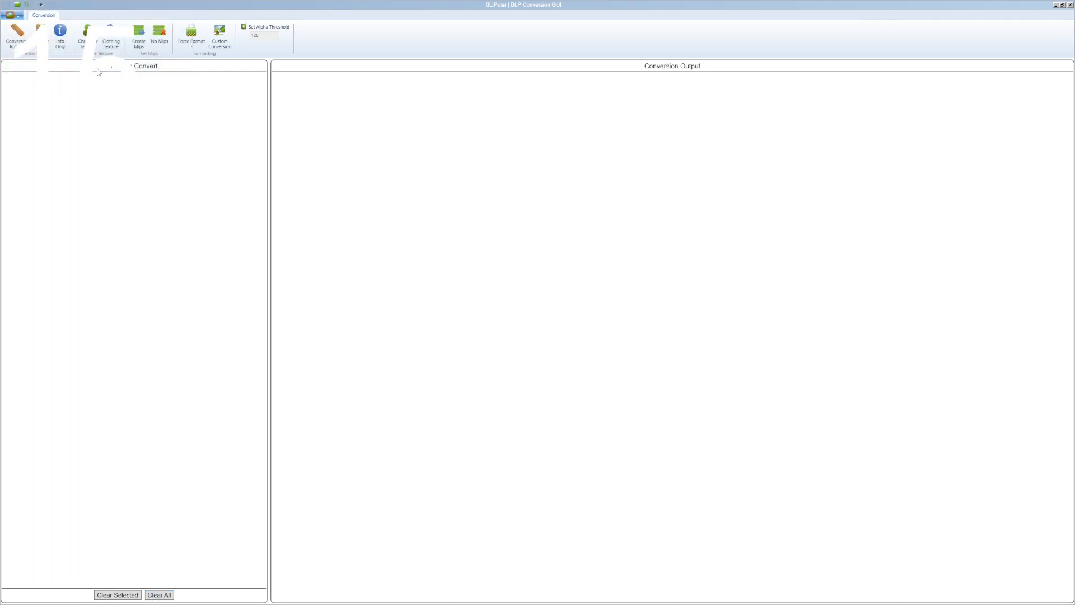
Step: Add plate_allianceuprez_b_01_boot_fo_u.png from the foottexture folder and convert it to BLP
click(19, 15)
click(26, 62)
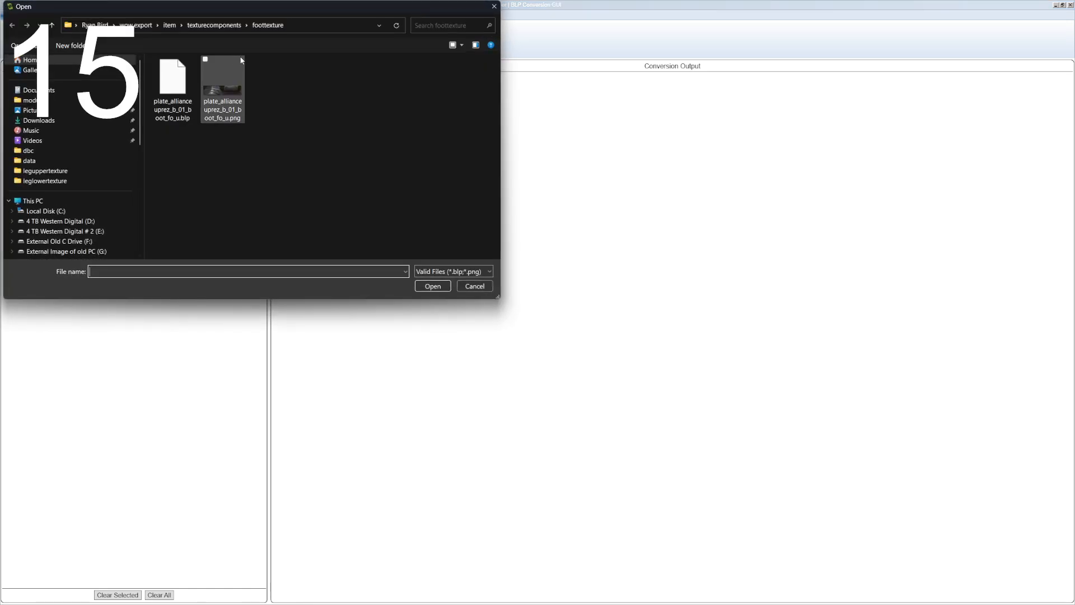
click(228, 83)
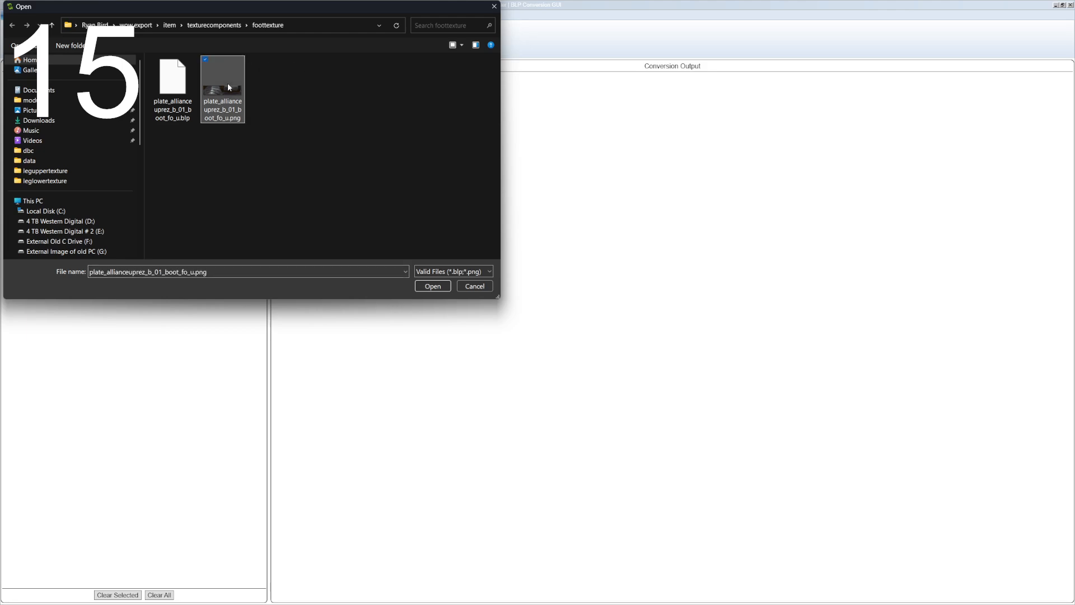
click(433, 286)
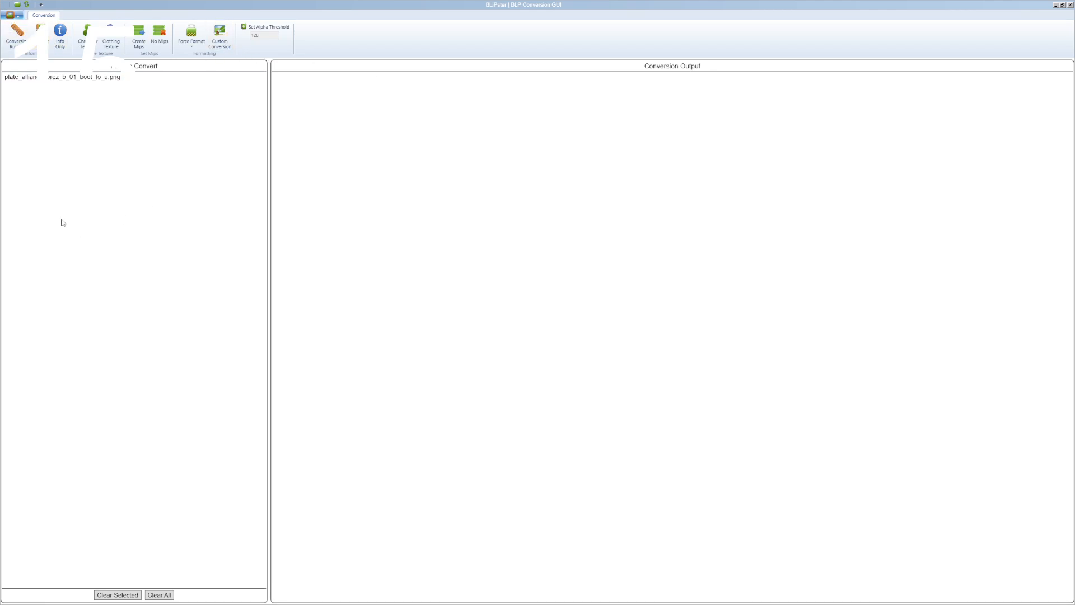
click(19, 16)
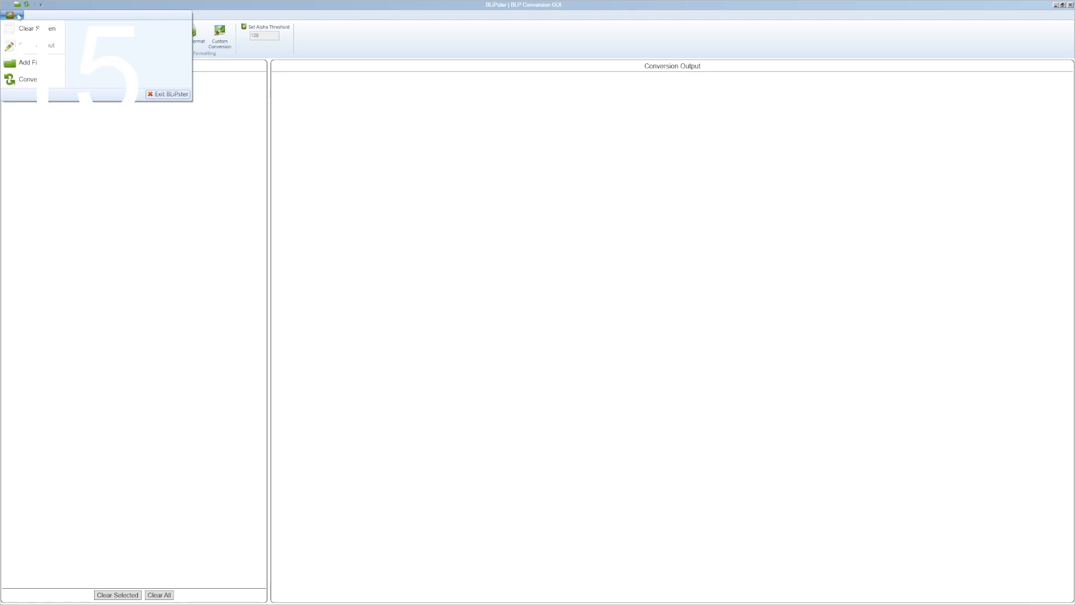
click(35, 82)
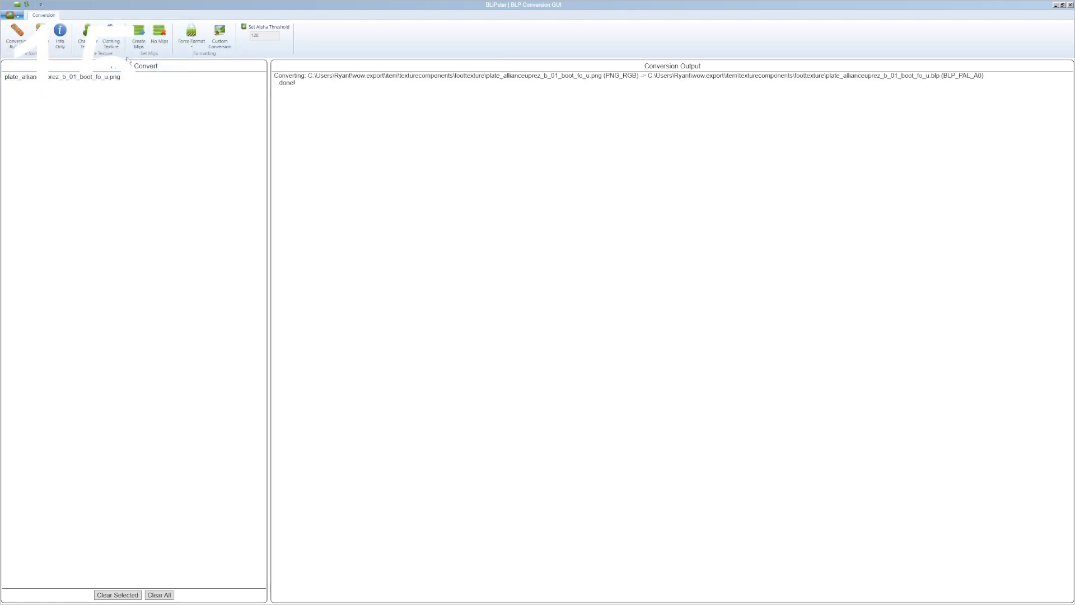
Step: Highlight the PNG_RGB source format and the BLP_PAL_A0 target format in the conversion output
mouse_move(629, 76)
mouse_down()
mouse_move(615, 93)
mouse_move(639, 76)
mouse_up()
click(615, 94)
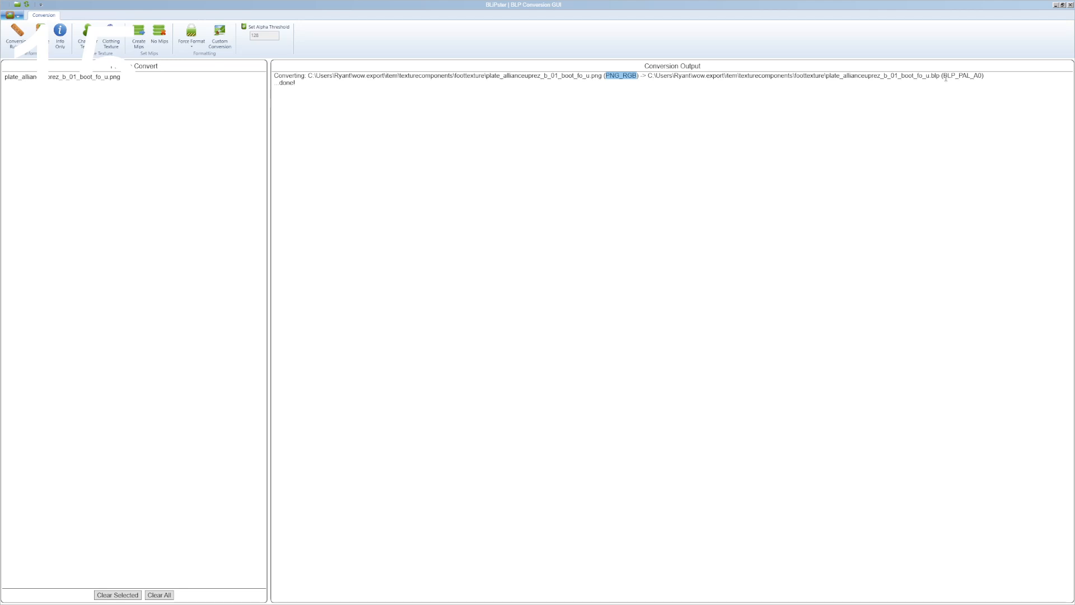
drag(943, 75, 979, 80)
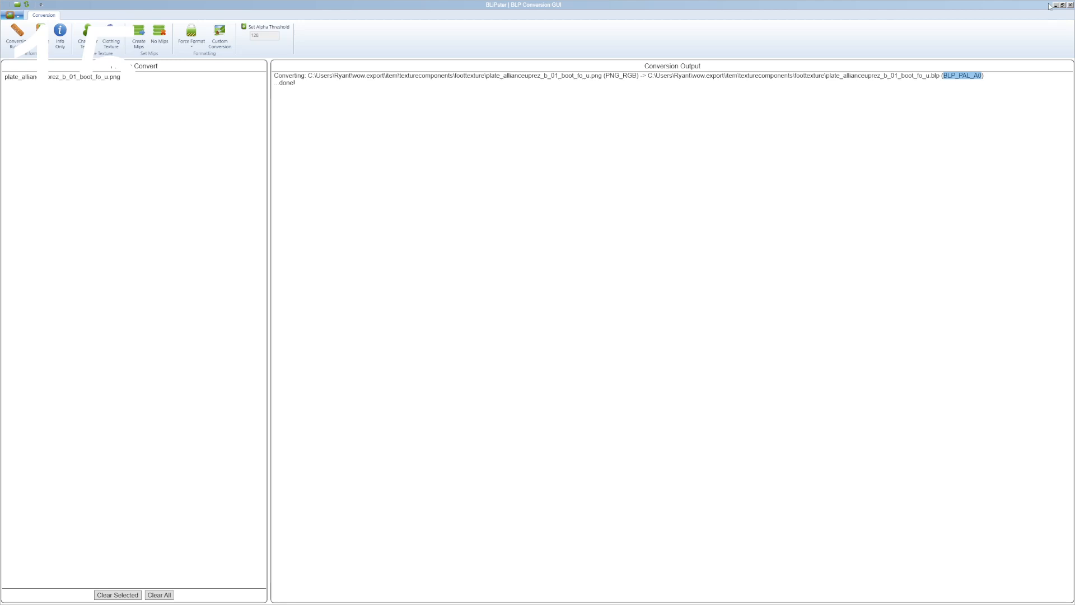
Step: Empty the conversion output and clear all files from the conversion list, keeping the window maximized
click(10, 15)
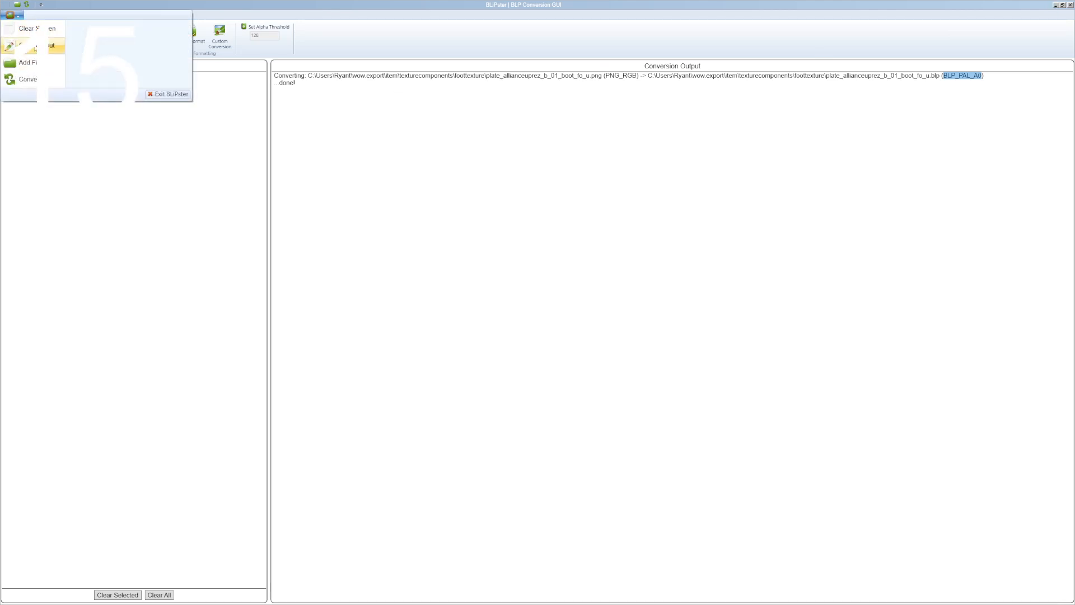
click(37, 46)
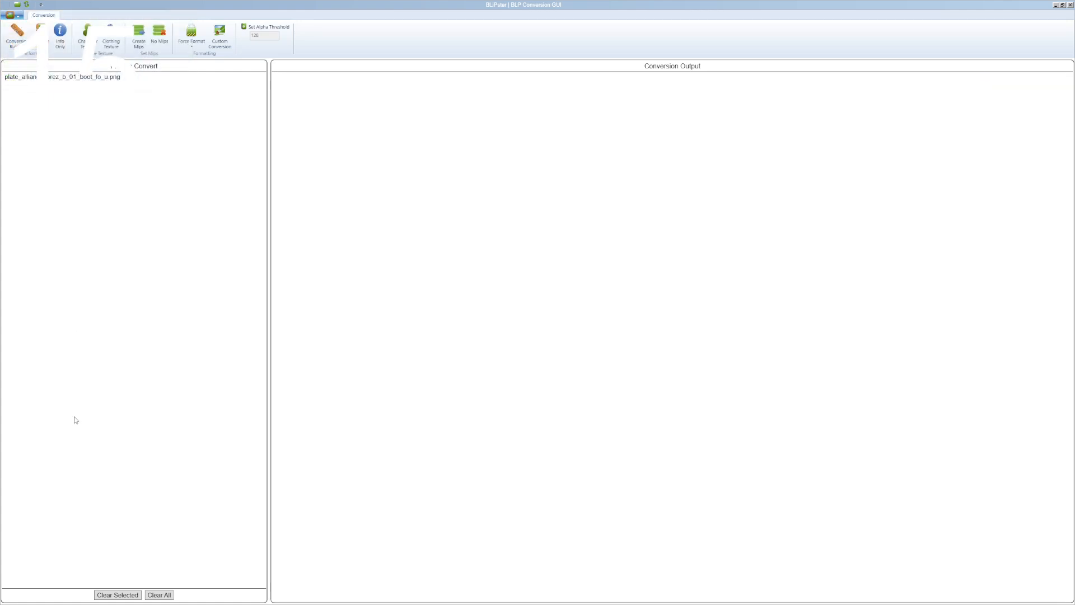
click(158, 595)
drag(995, 4, 797, 174)
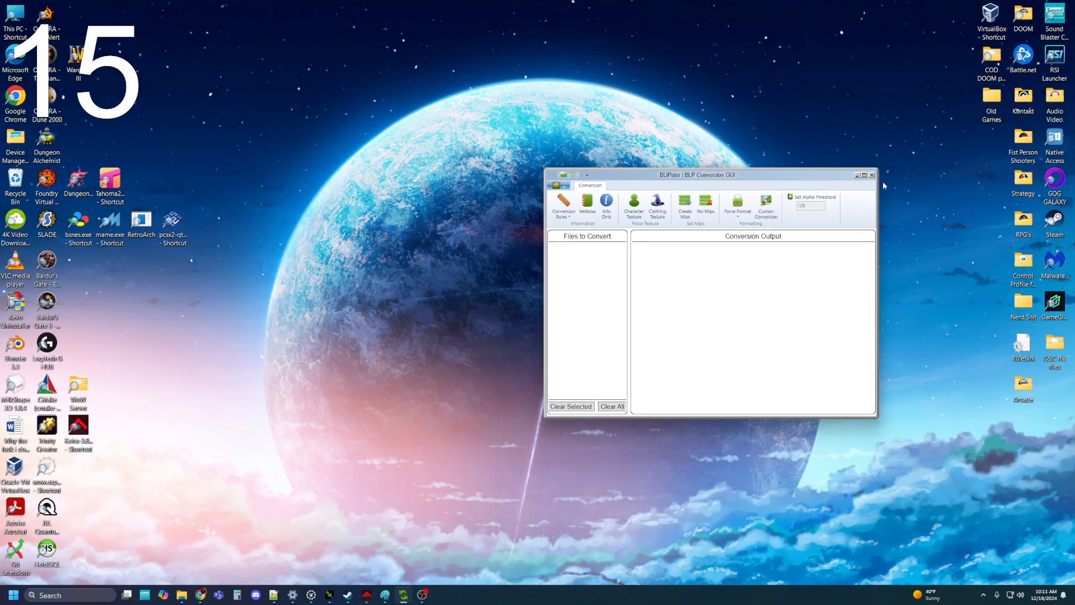
click(864, 175)
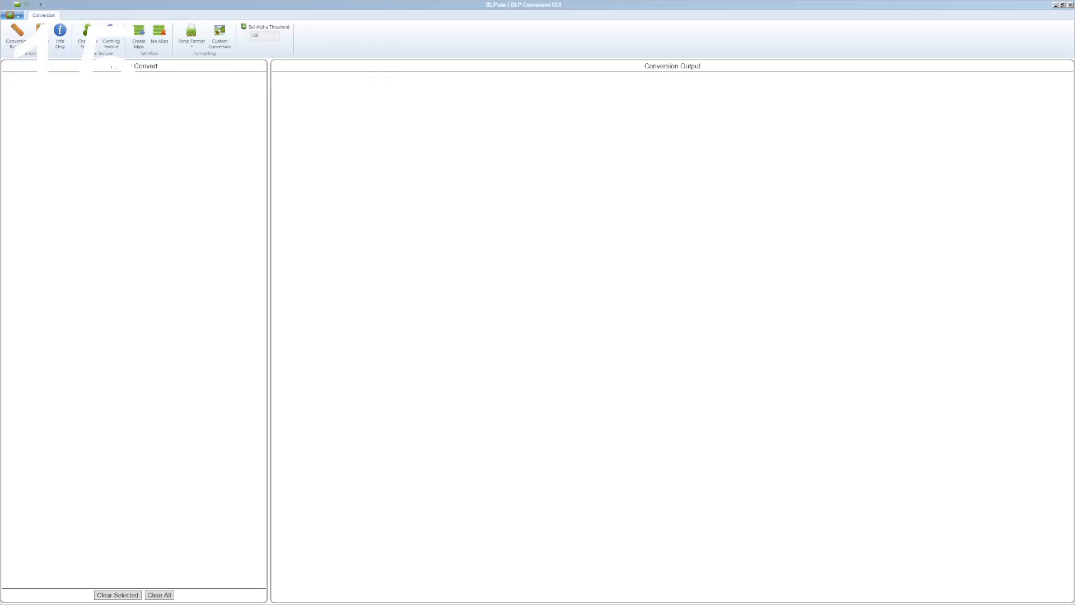
Step: Switch to File Explorer, open the leglowertexture folder under texturecomponents and copy its path
key(alt+Tab)
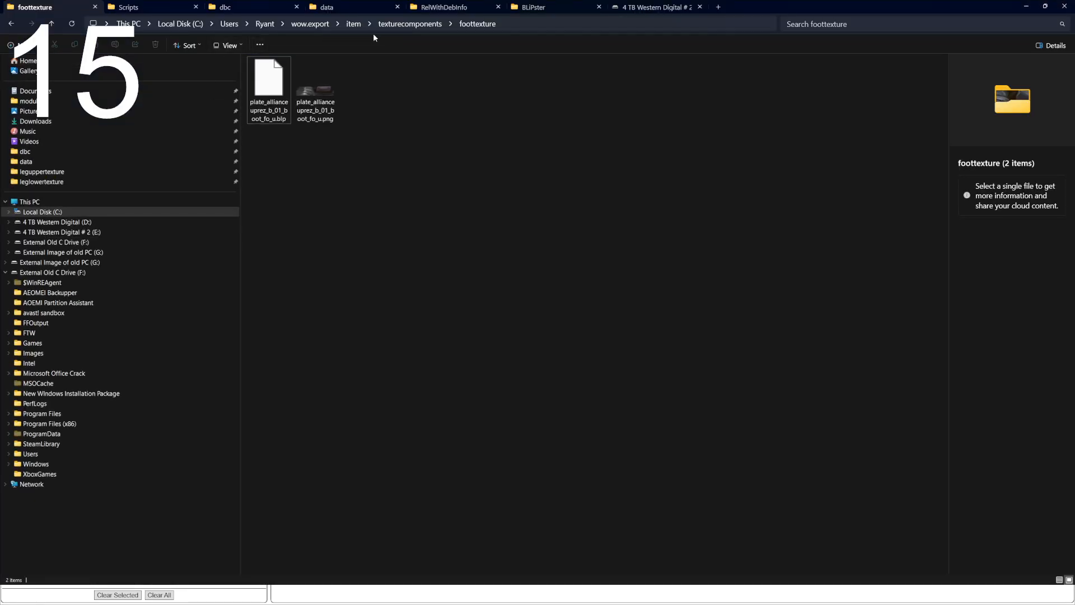
click(400, 27)
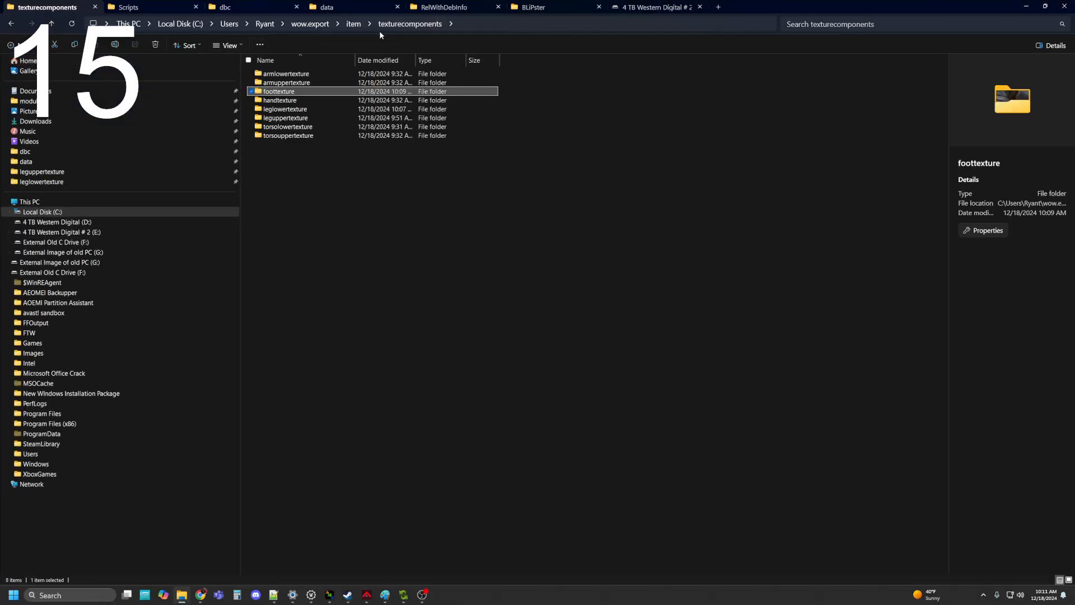
double_click(289, 111)
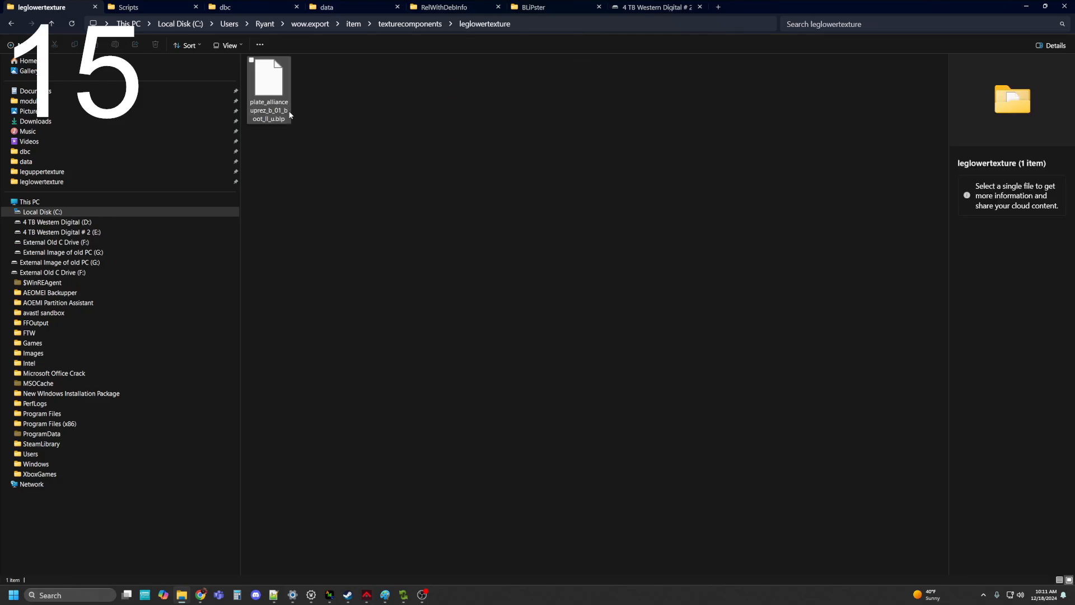
click(276, 79)
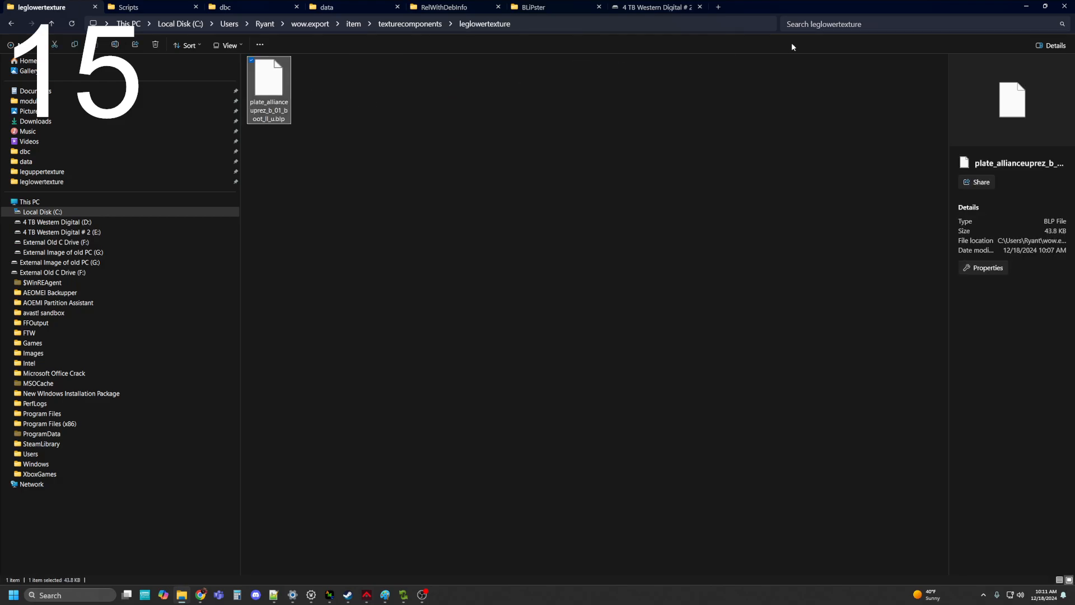
click(562, 25)
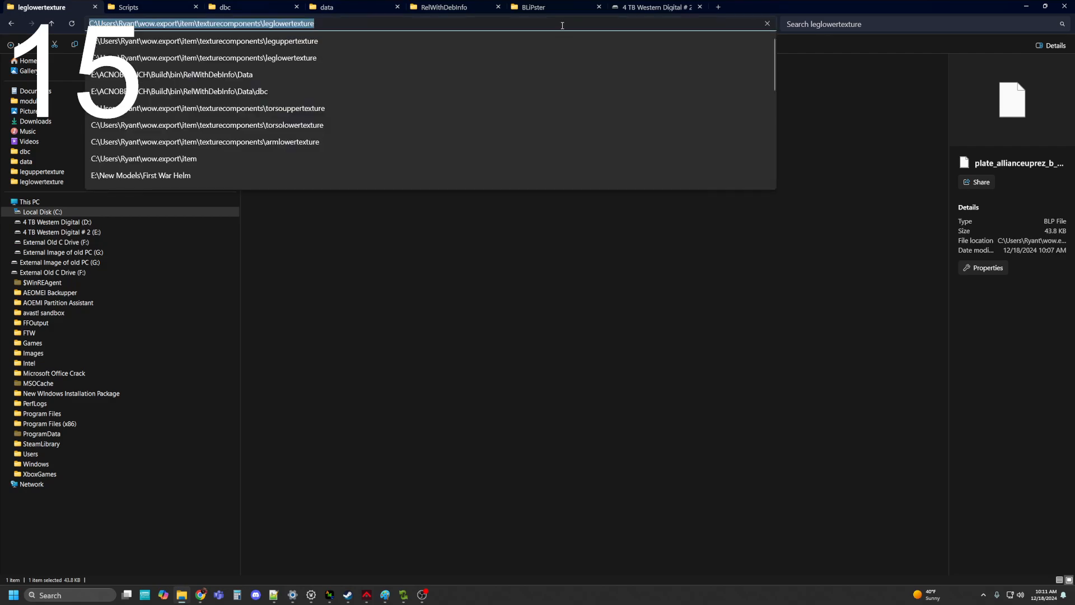
Step: Switch back to BLiPster and add plate_allianceuprez_b_01_boot_ll_u.blp from the leglowertexture folder to the conversion list
click(402, 595)
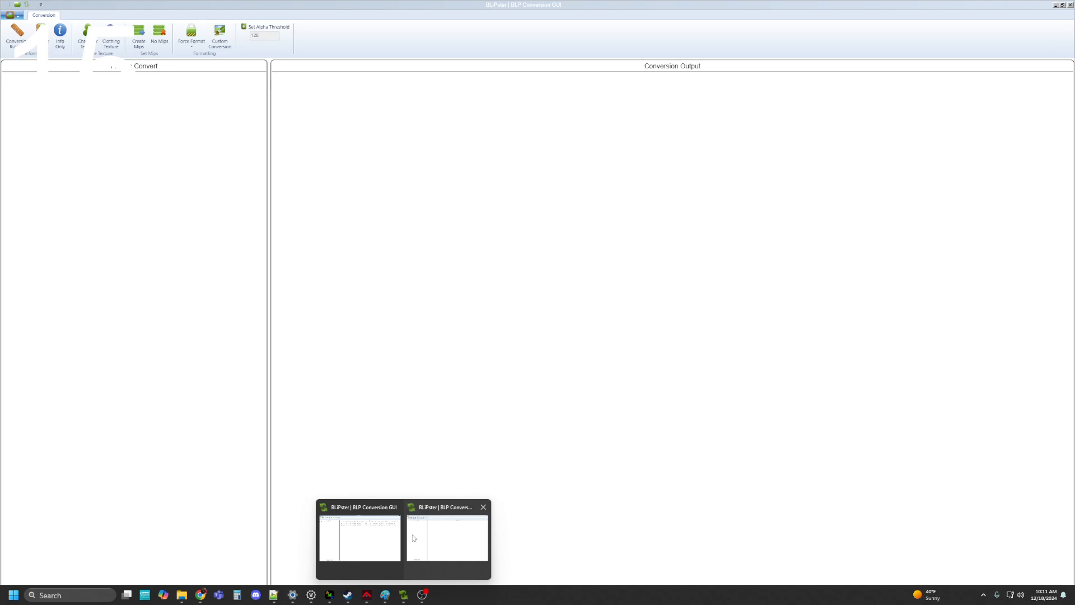
click(396, 507)
click(421, 541)
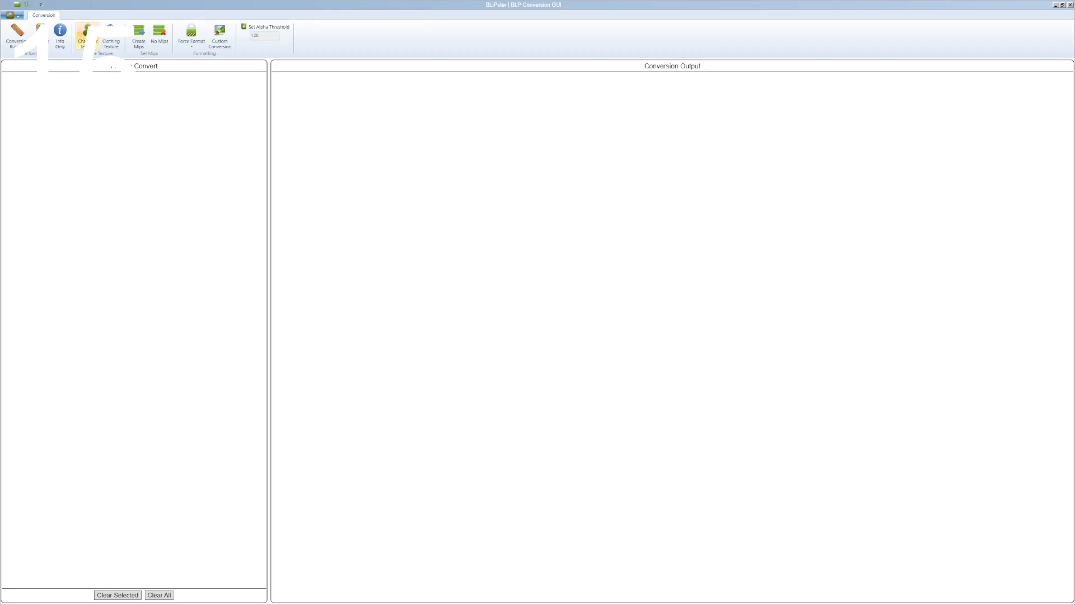
click(12, 15)
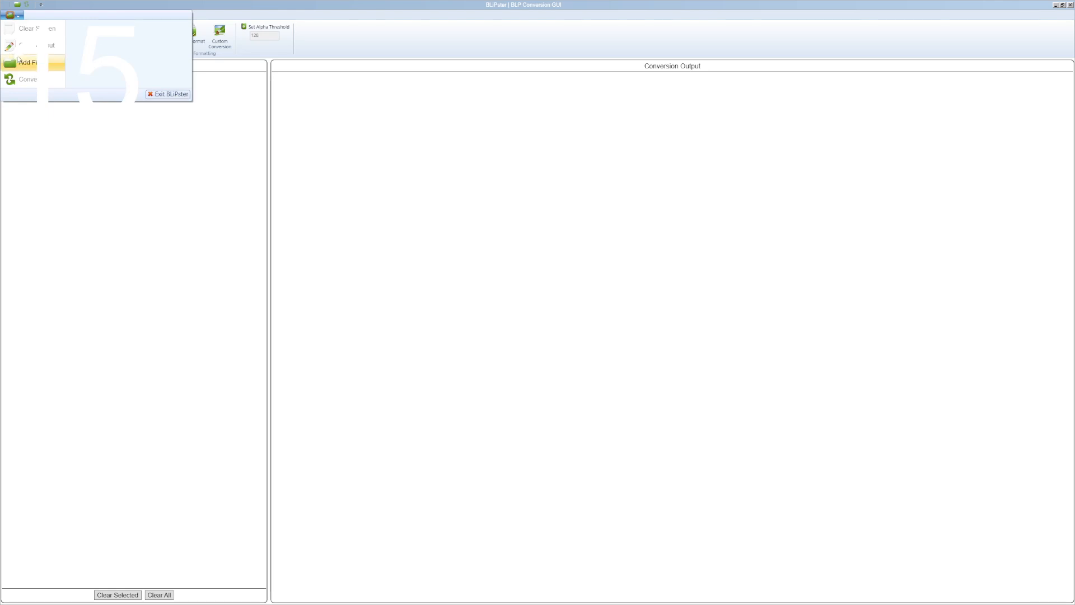
click(23, 62)
click(319, 24)
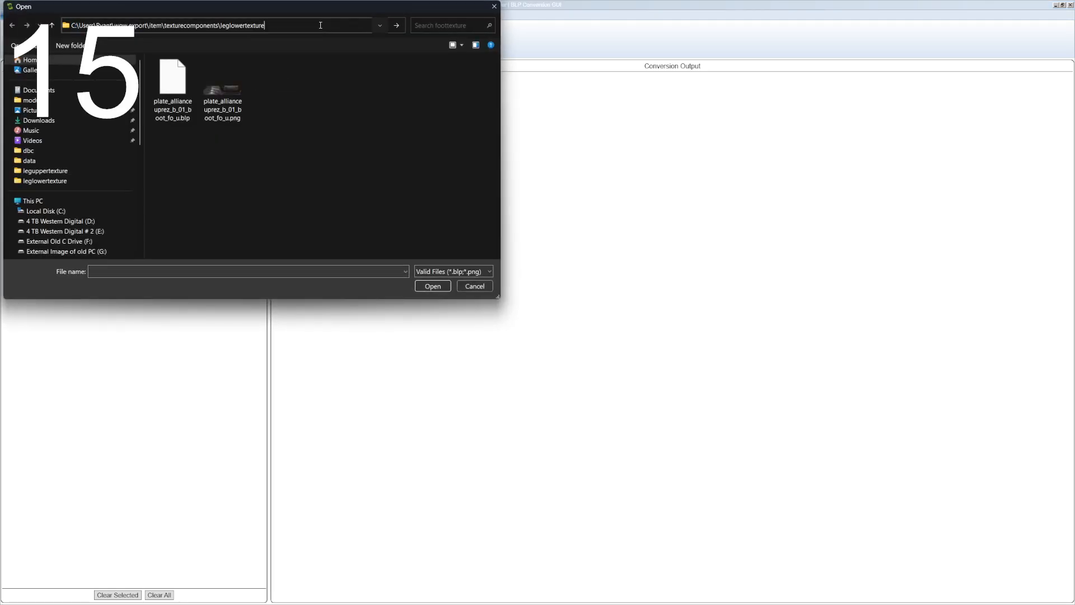
key(Return)
click(172, 84)
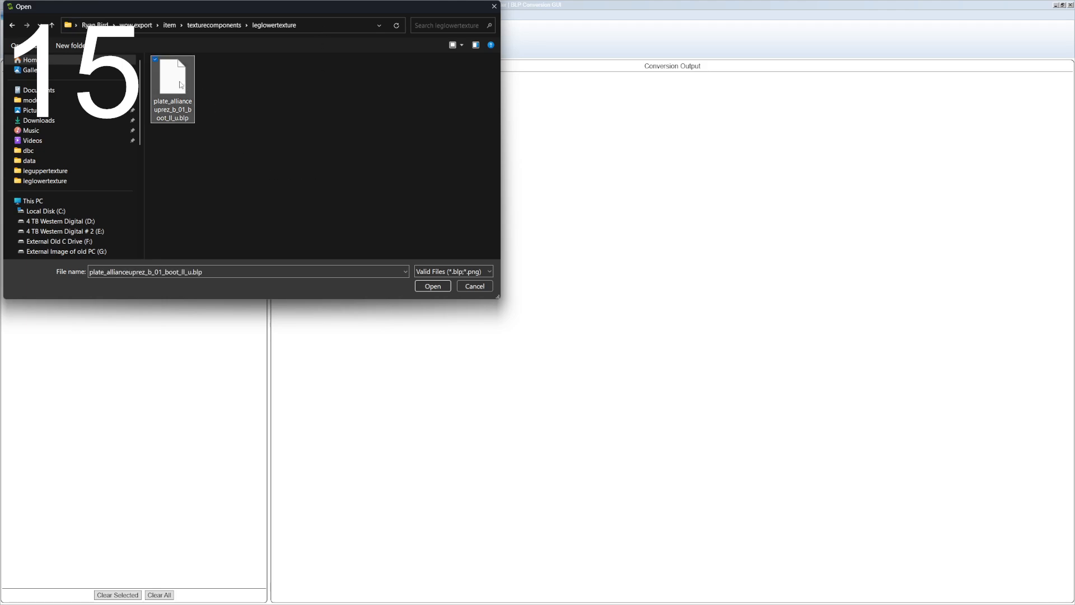
click(433, 285)
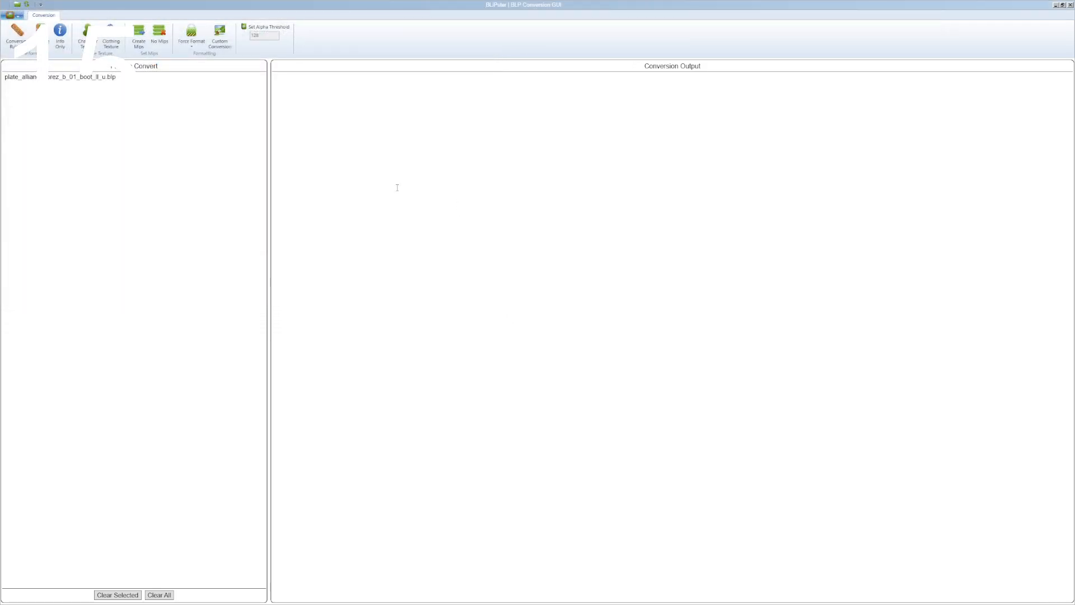
Step: Convert the lower leg texture BLP to PNG and select its entry in the conversion list
click(10, 16)
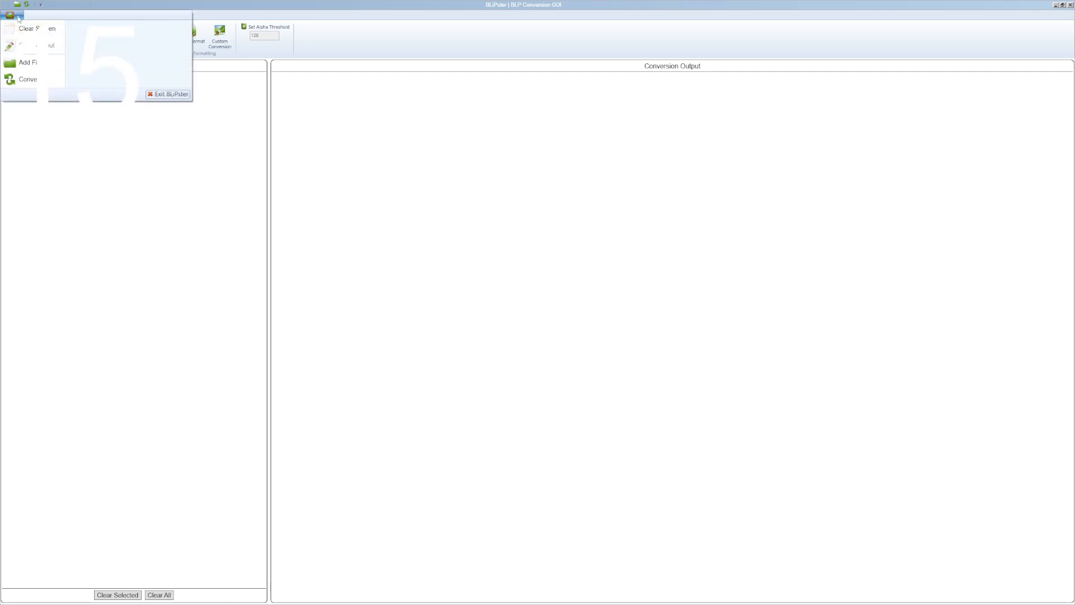
click(24, 80)
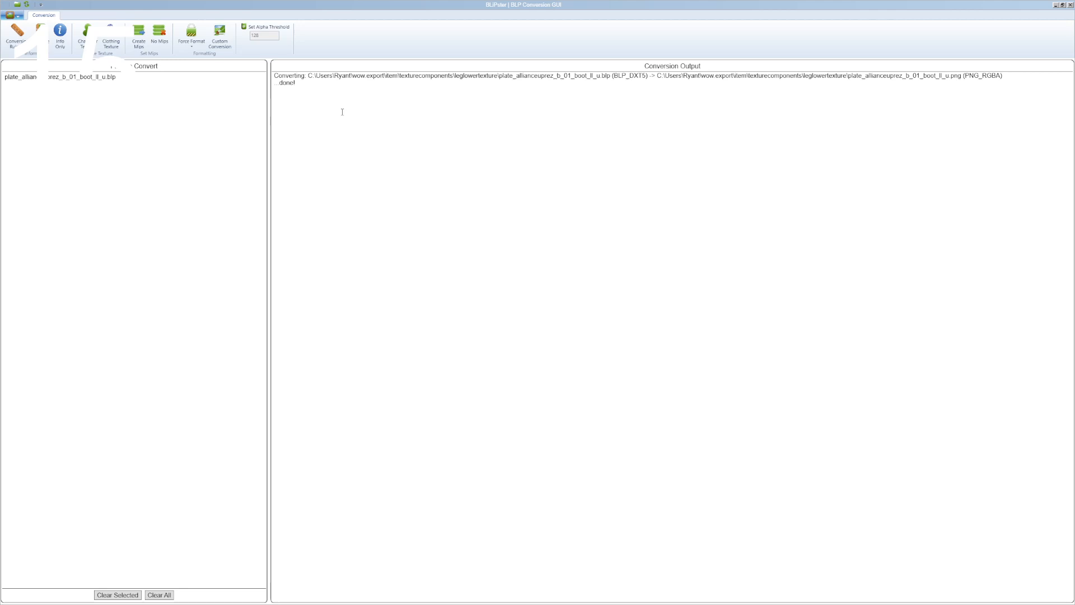
click(87, 77)
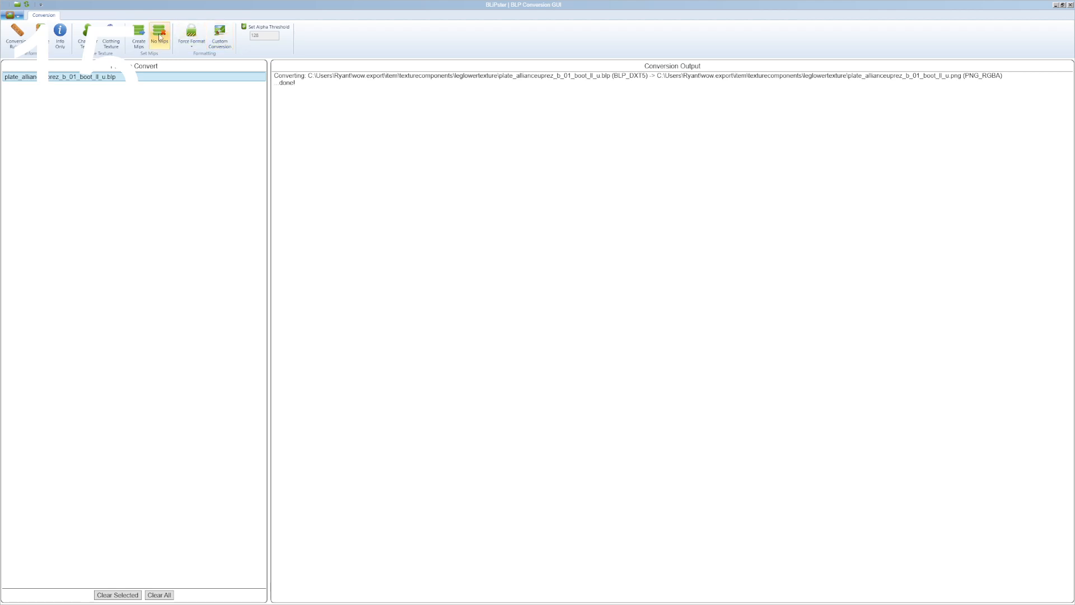
Step: Create and save a second custom conversion rule from PNG_RGBA to BLP_PAL_A0
click(228, 39)
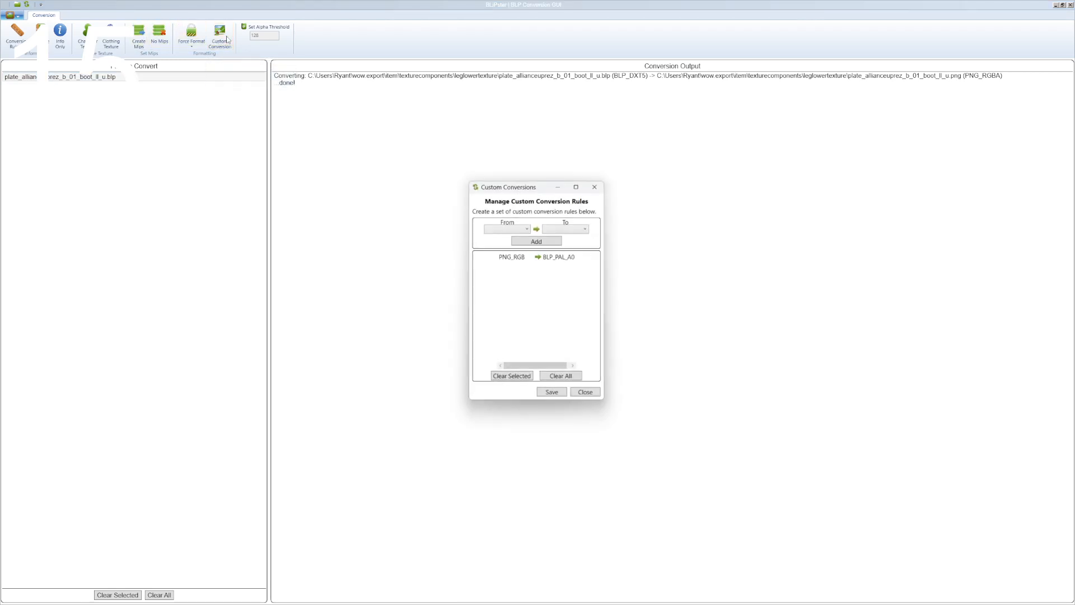
click(518, 226)
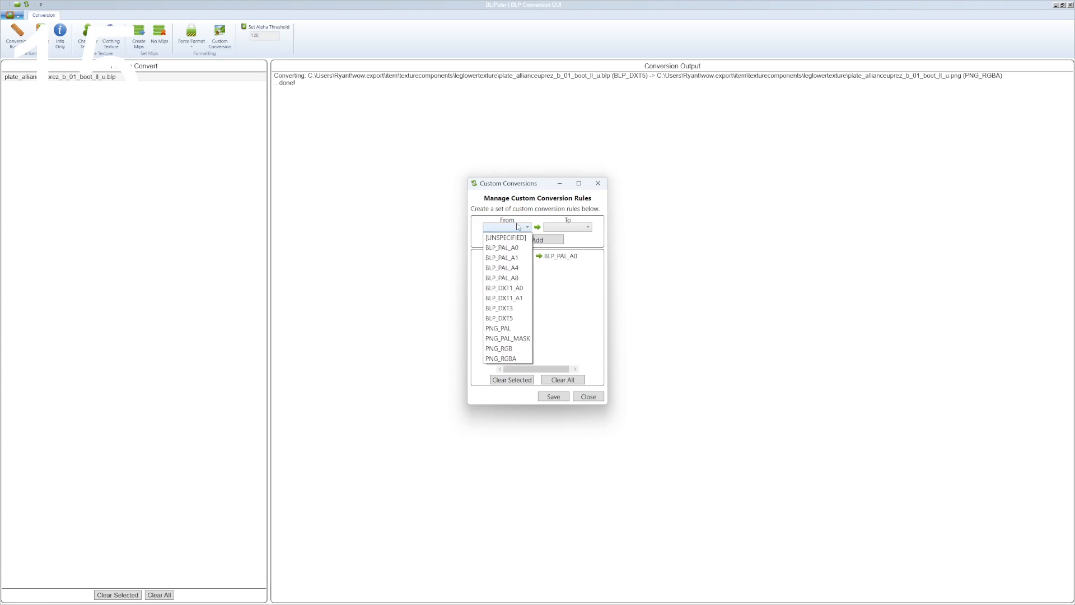
click(512, 359)
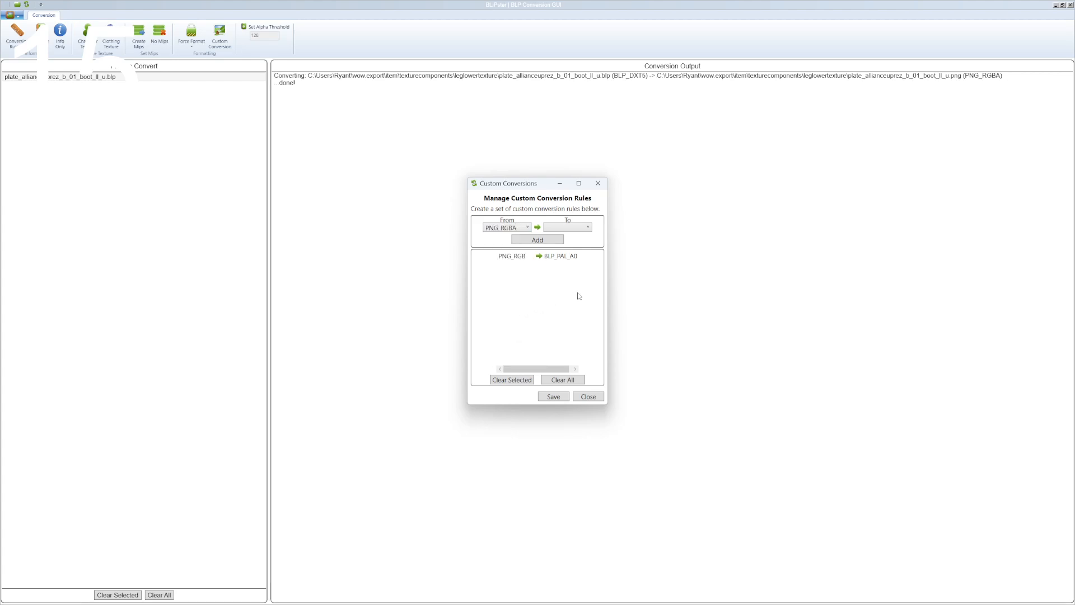
click(588, 227)
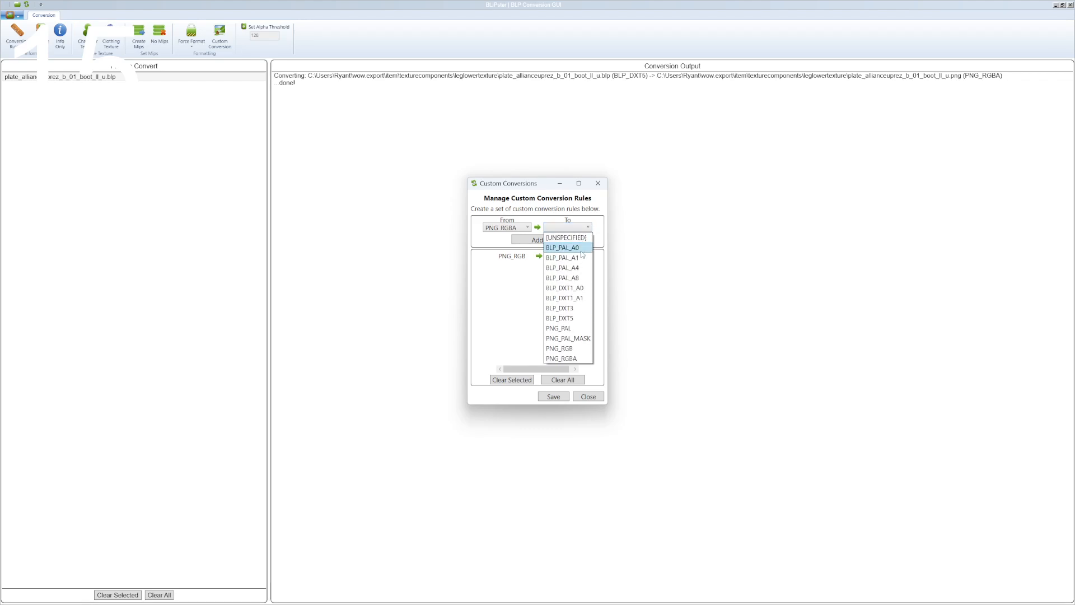
click(574, 248)
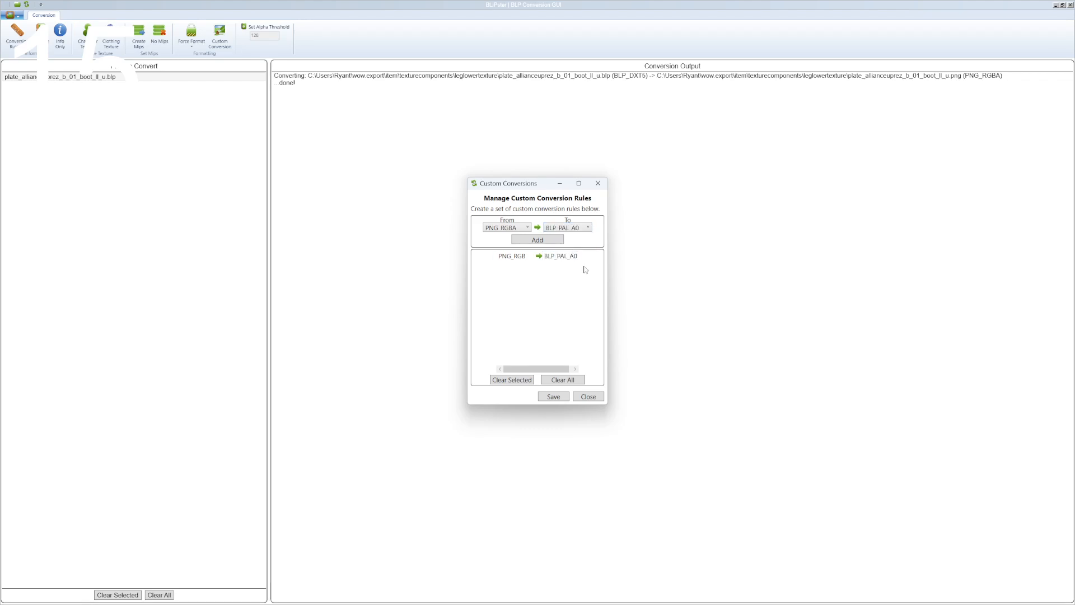
click(554, 396)
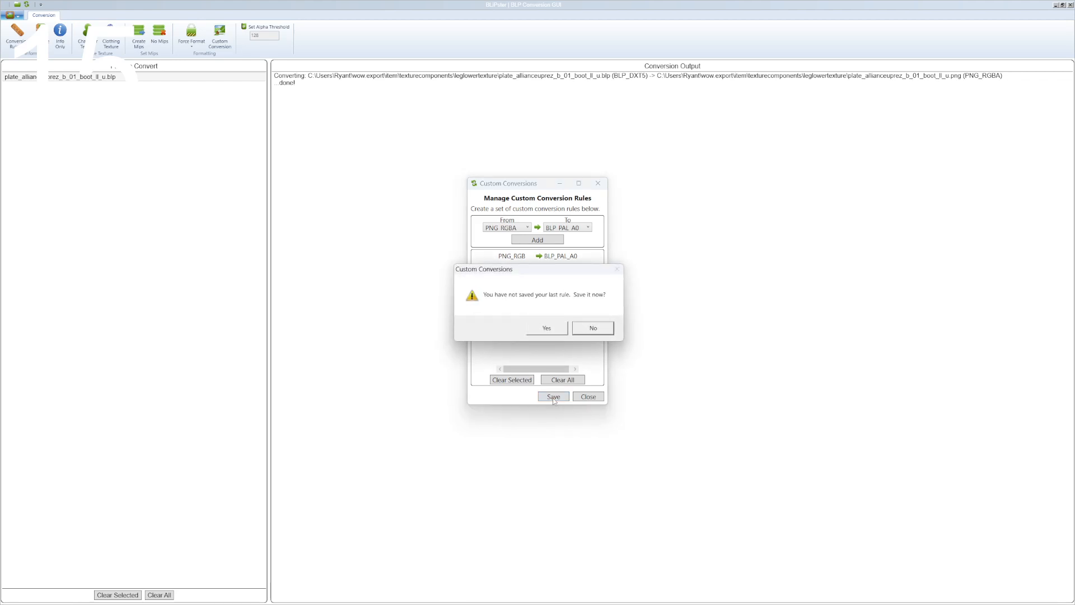
click(552, 327)
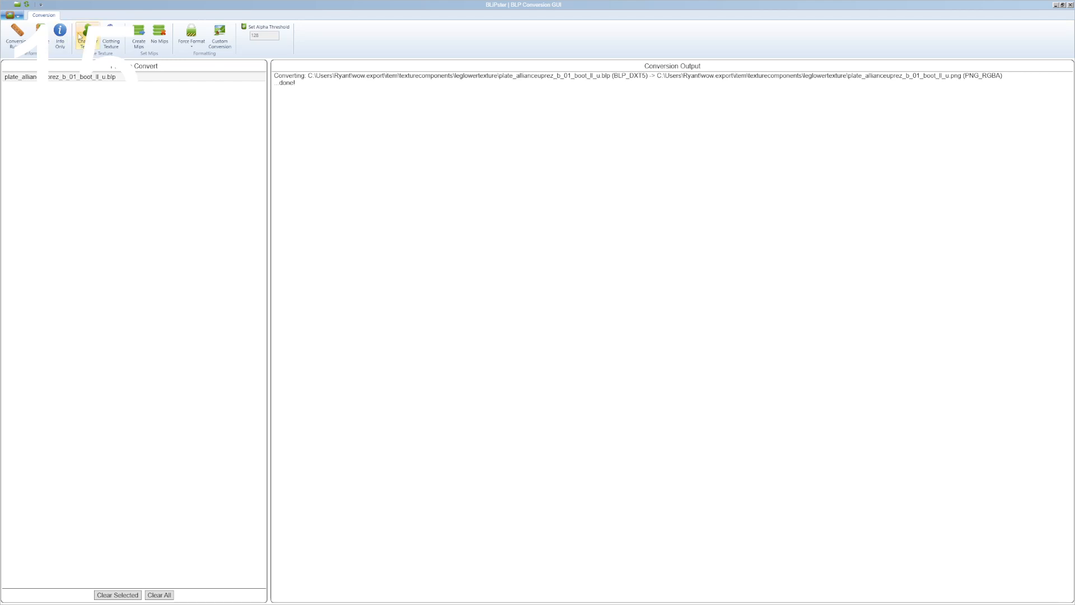
Step: Clear the lower leg texture from the conversion list together with the conversion output
click(10, 15)
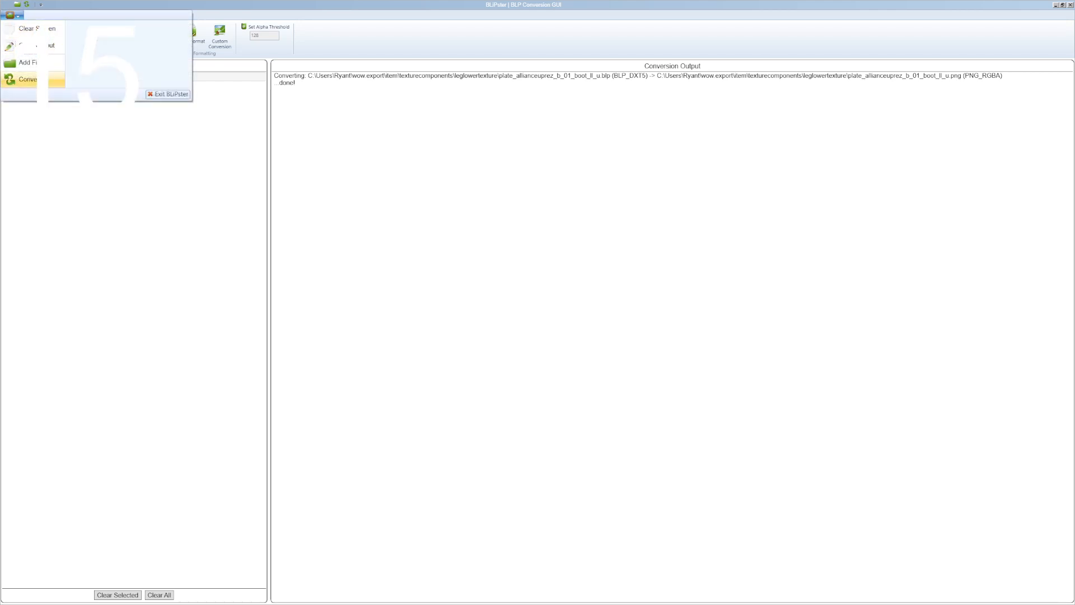
click(35, 29)
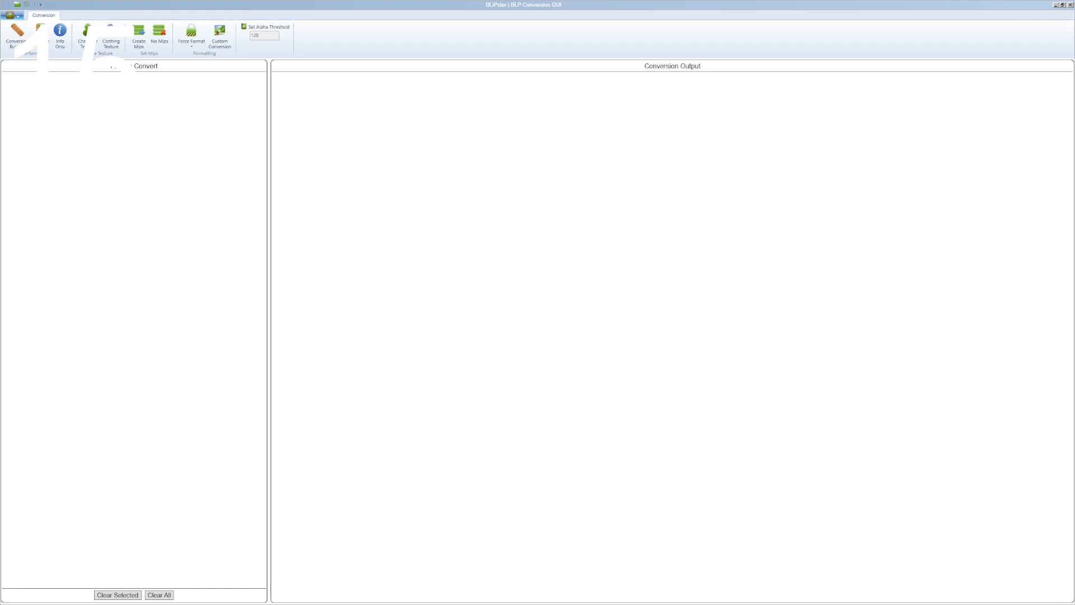
Step: Add plate_allianceuprez_b_01_boot_ll_u.png from the leglowertexture folder to the conversion list
click(10, 15)
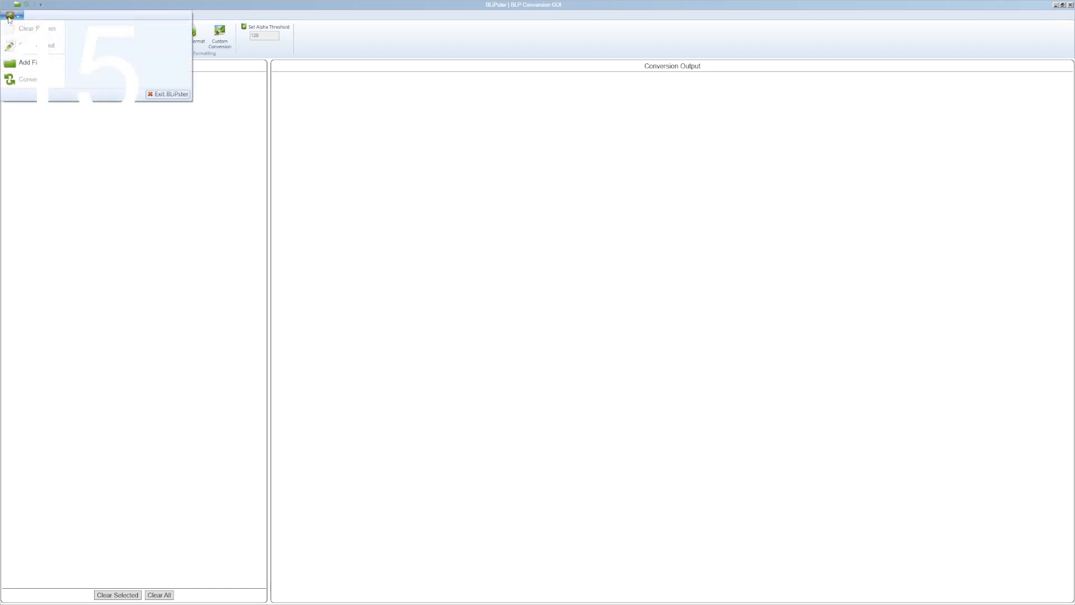
click(27, 62)
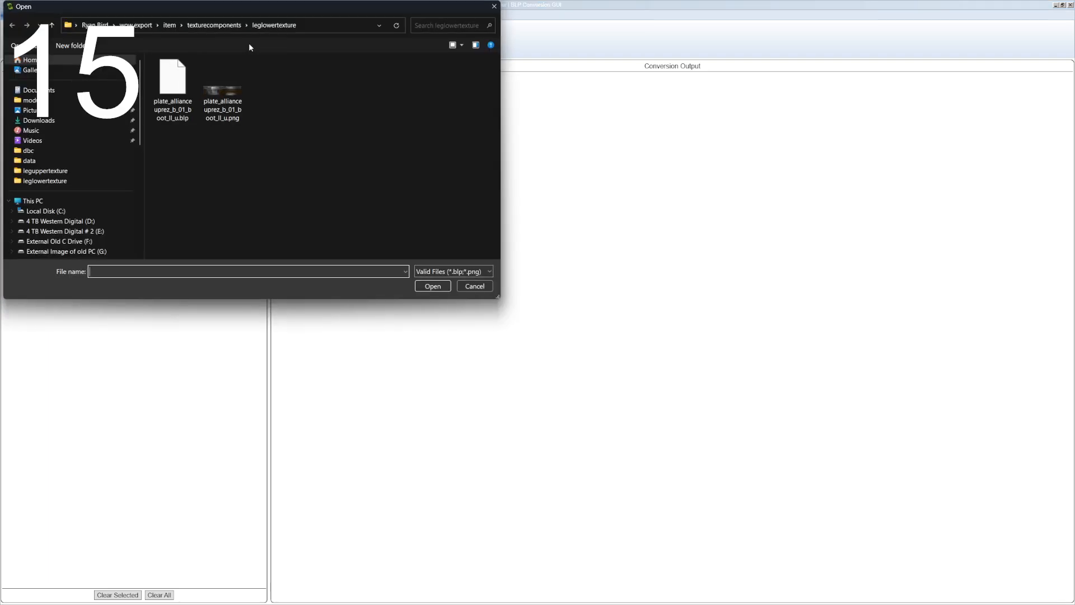
click(214, 25)
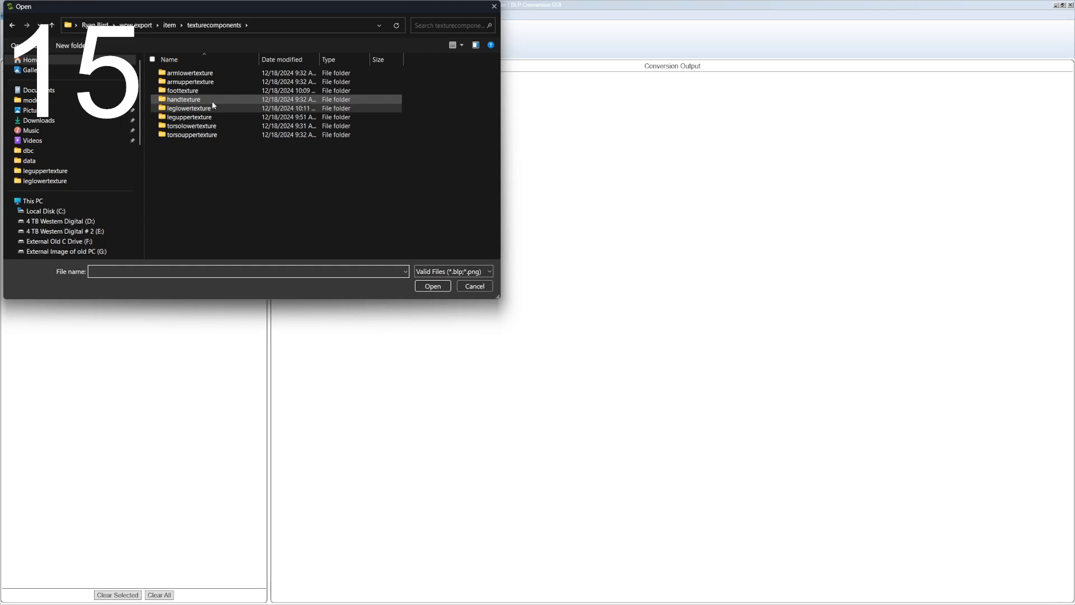
double_click(188, 108)
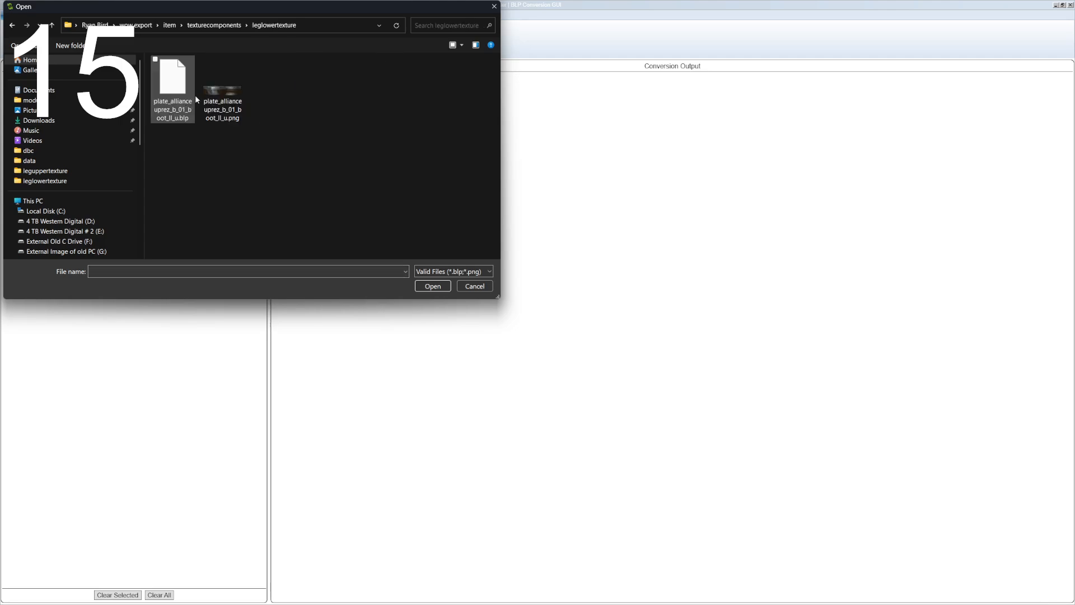
click(230, 100)
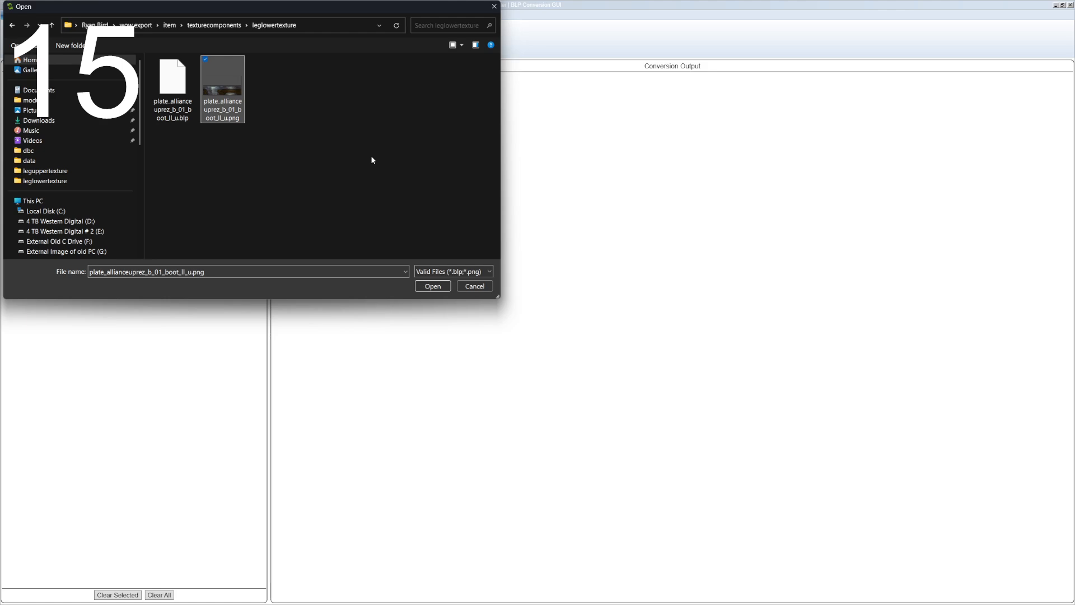
click(424, 286)
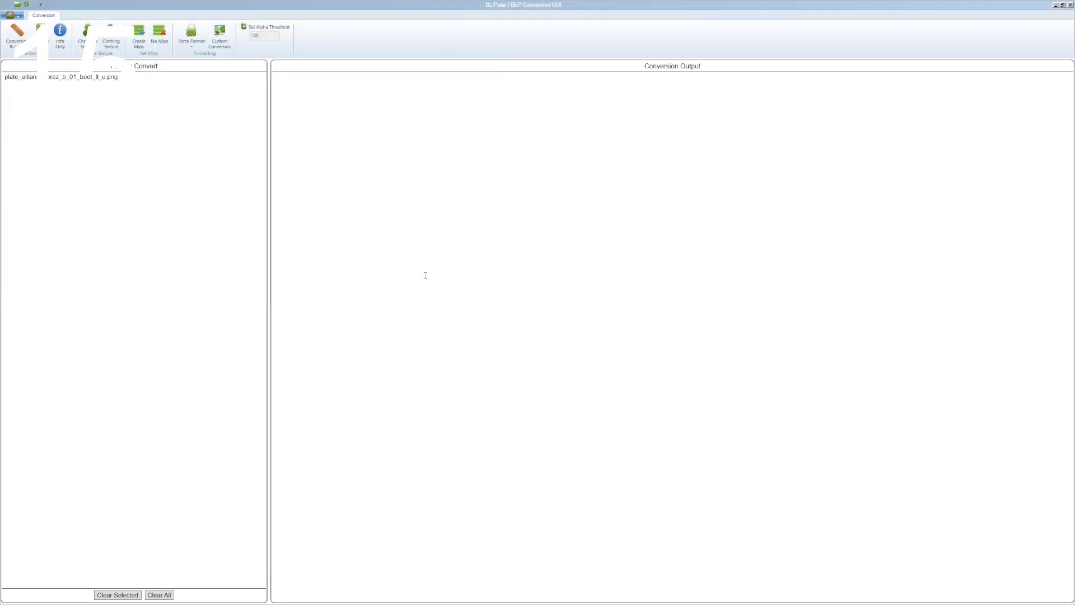
Step: Convert the lower leg texture PNG to BLP_PAL_A0 and check the target format in the conversion output
click(20, 16)
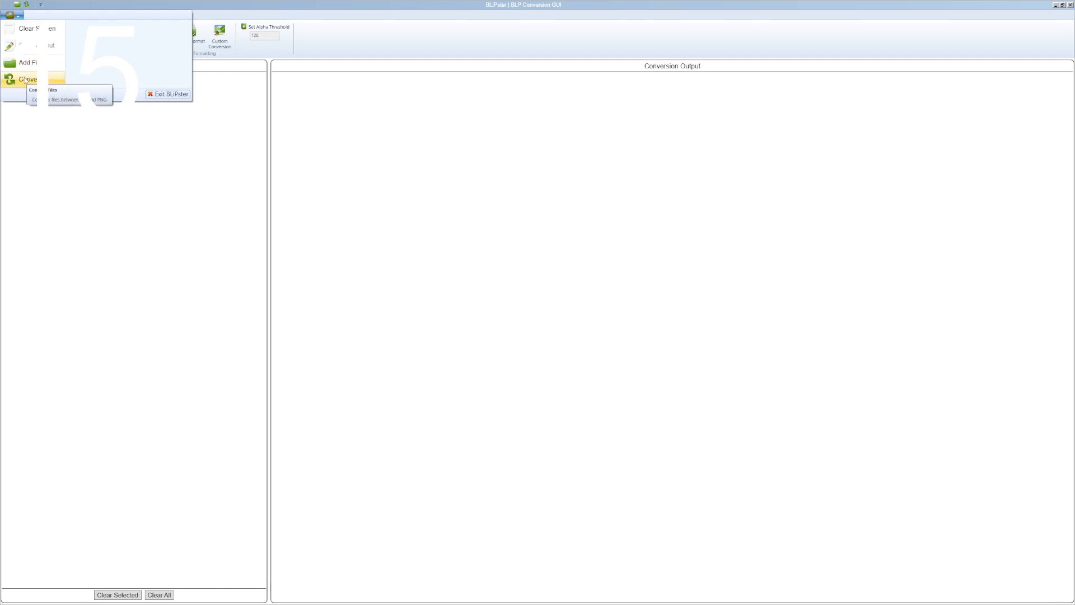
click(22, 81)
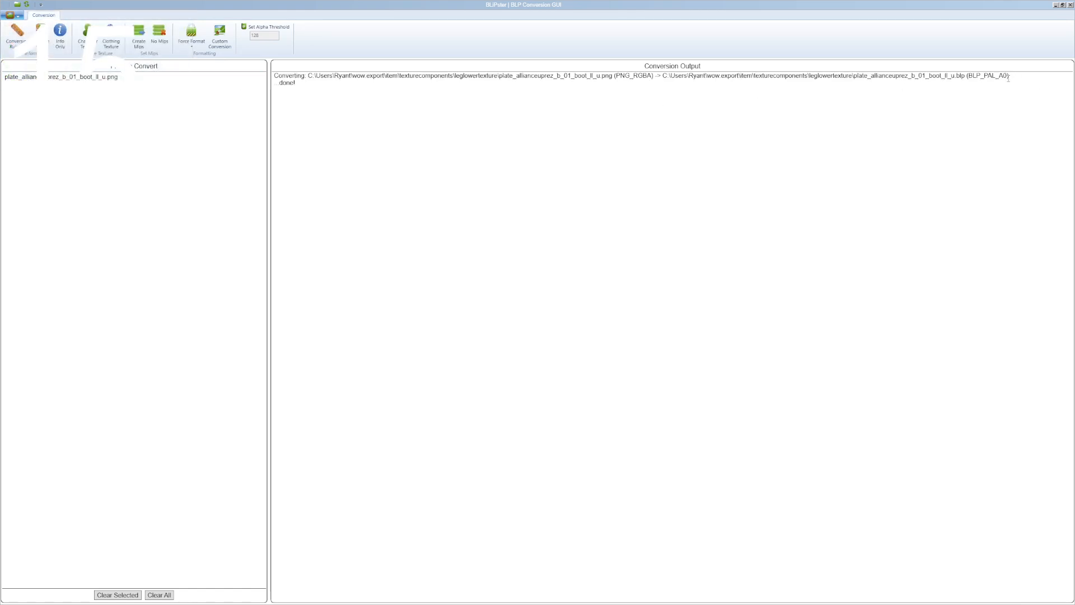
drag(1009, 78, 968, 77)
click(898, 140)
Step: Close BLiPster and switch to the Keira3 database editor
click(1071, 5)
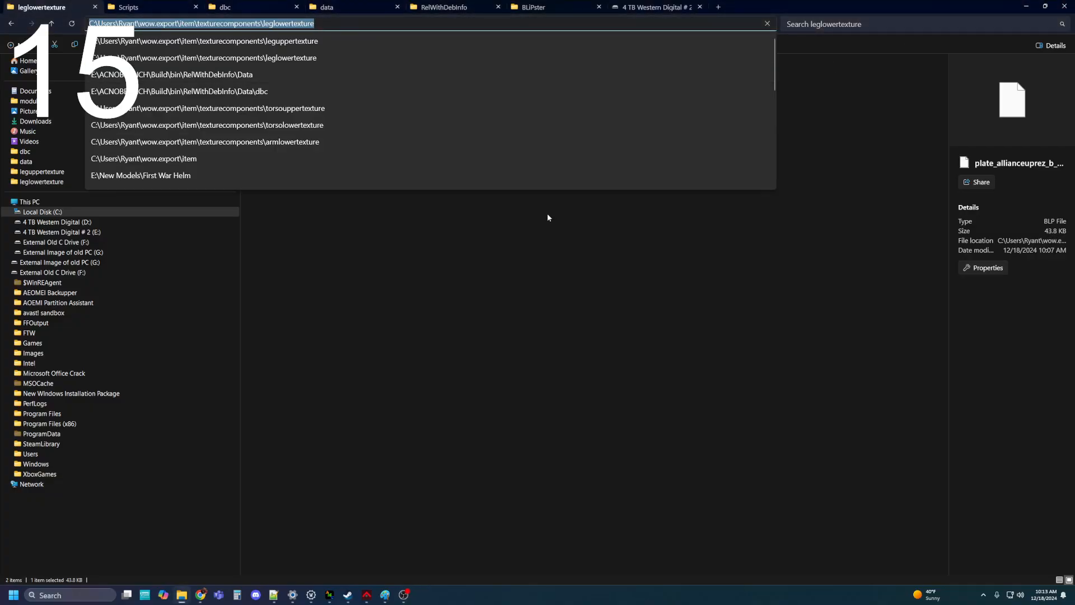
click(690, 307)
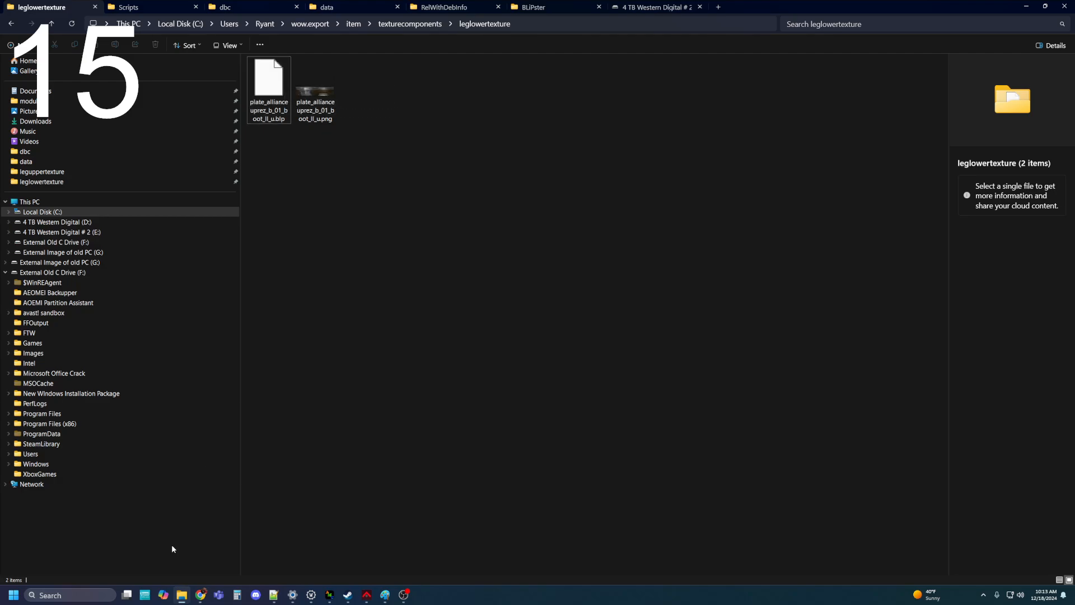
mouse_move(374, 578)
click(372, 555)
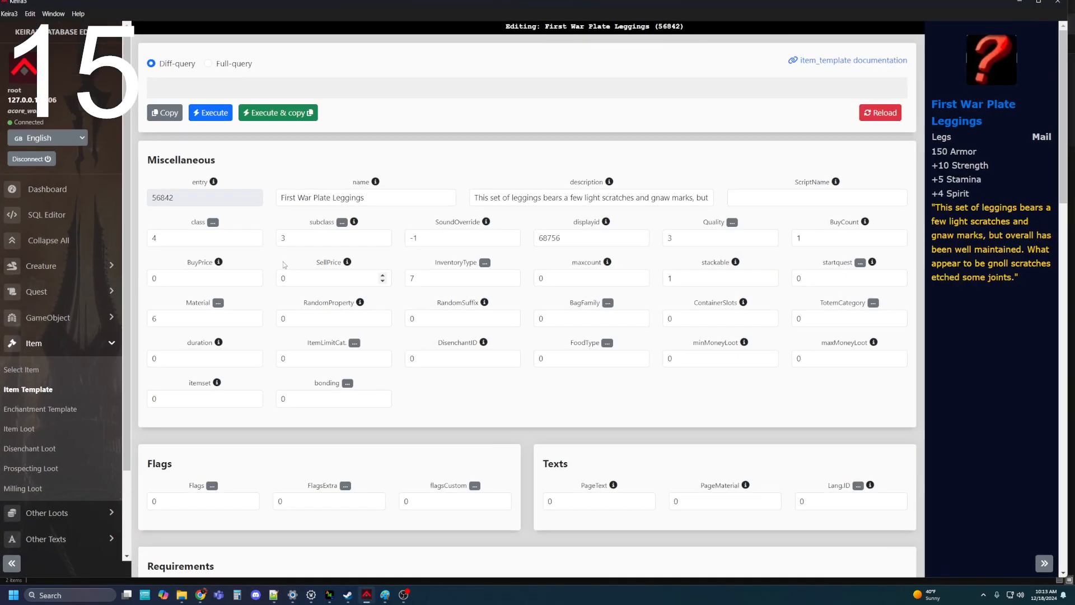
Step: Change the name of item 56842 to "First War Plate Boots"
drag(377, 196, 255, 187)
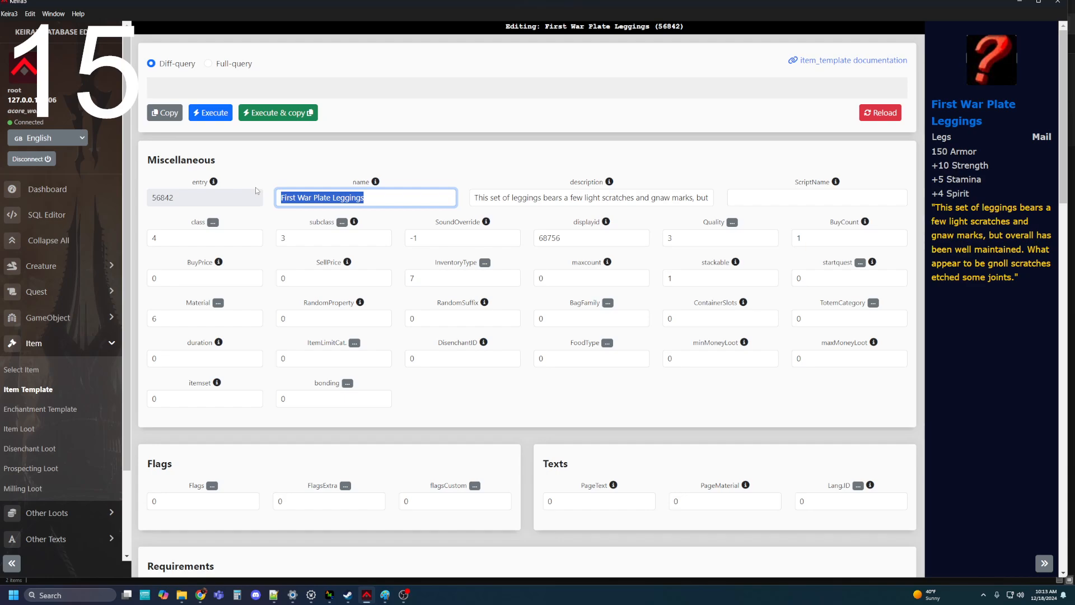
text(First War )
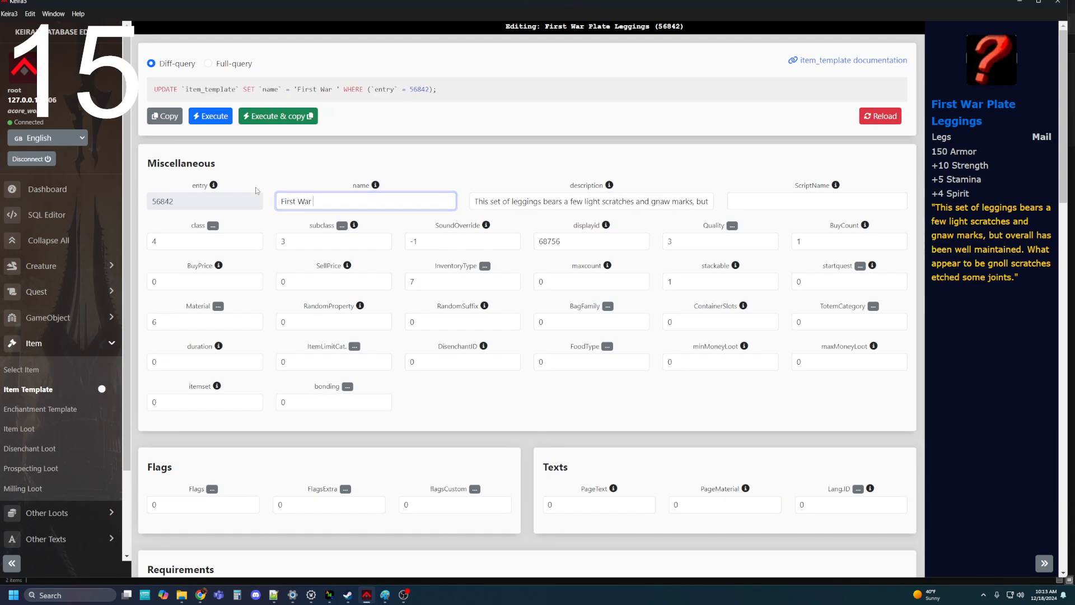
text(Plate Boots)
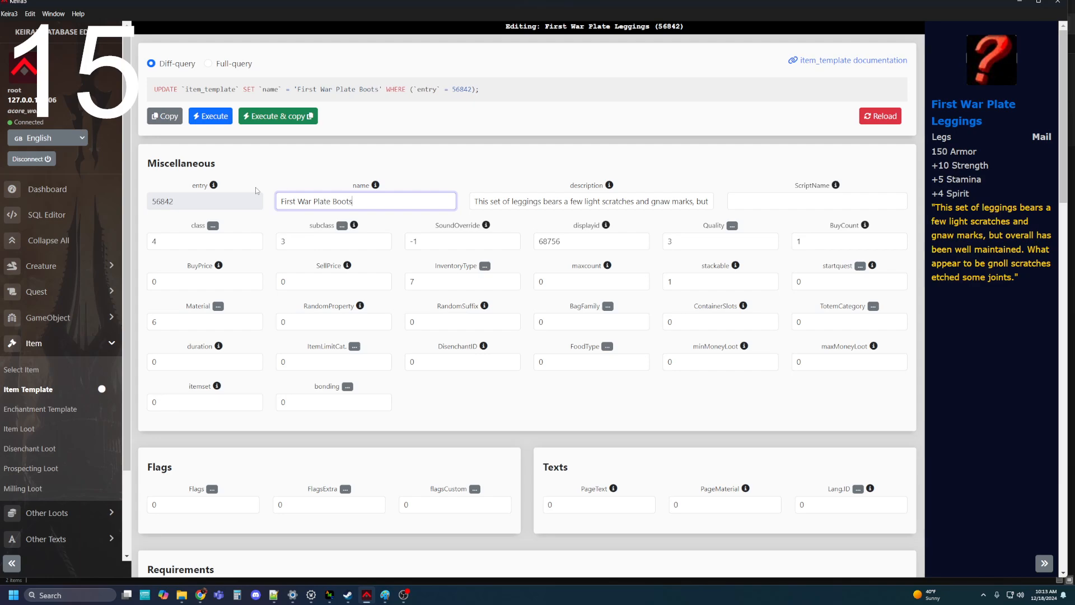
Step: Set the description to "These boots were at one time well kept, they have some scuffs from what appear to be long marches but are otherwise serviceable."
triple_click(570, 199)
key(BackSpace)
text(T)
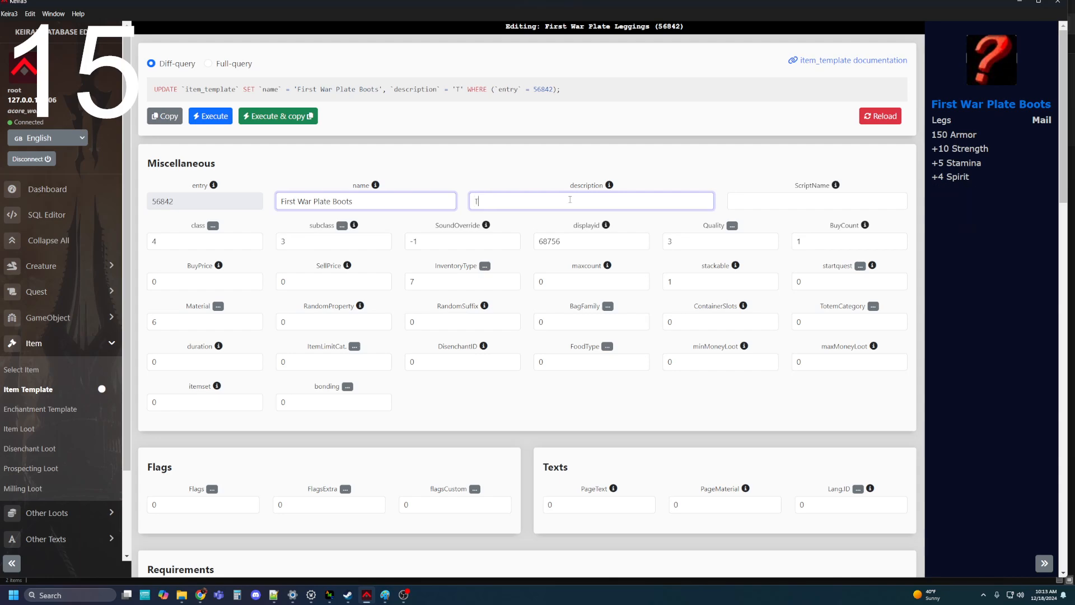
text(hese boots )
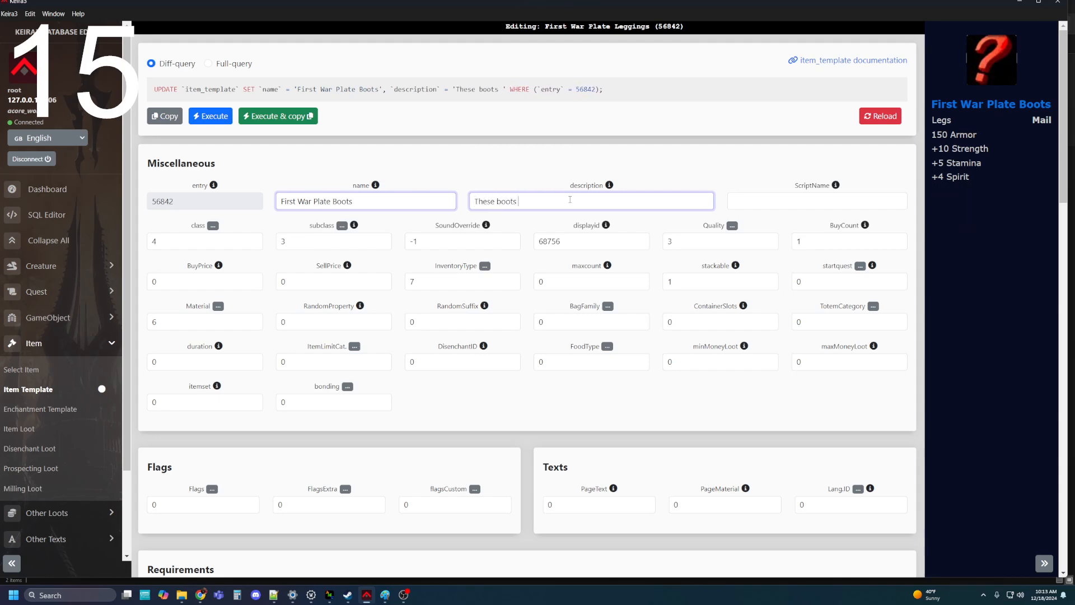
text(were at one t)
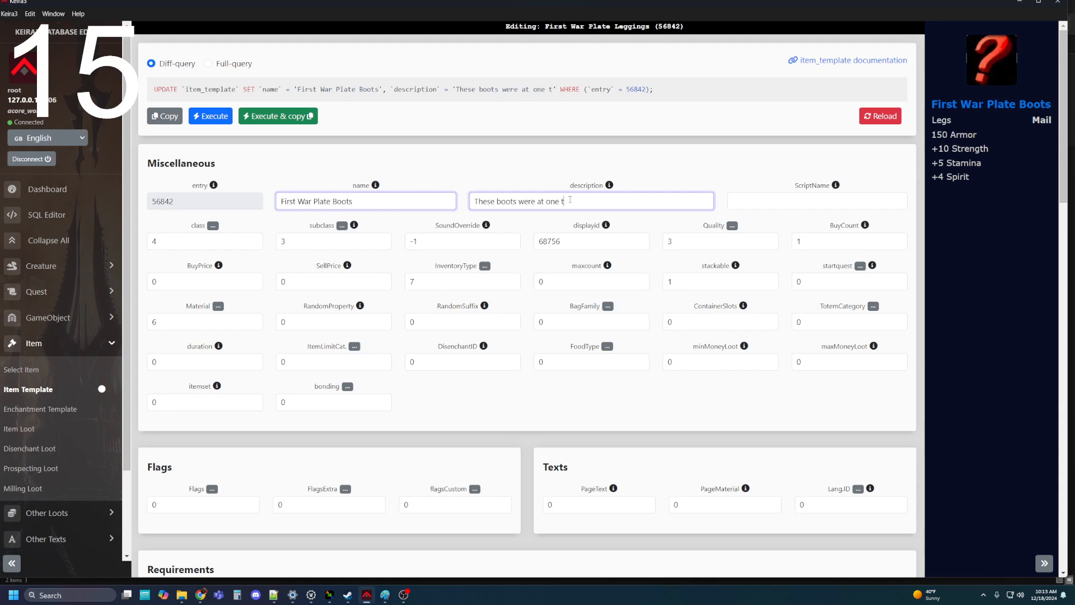
text(ime well kepts)
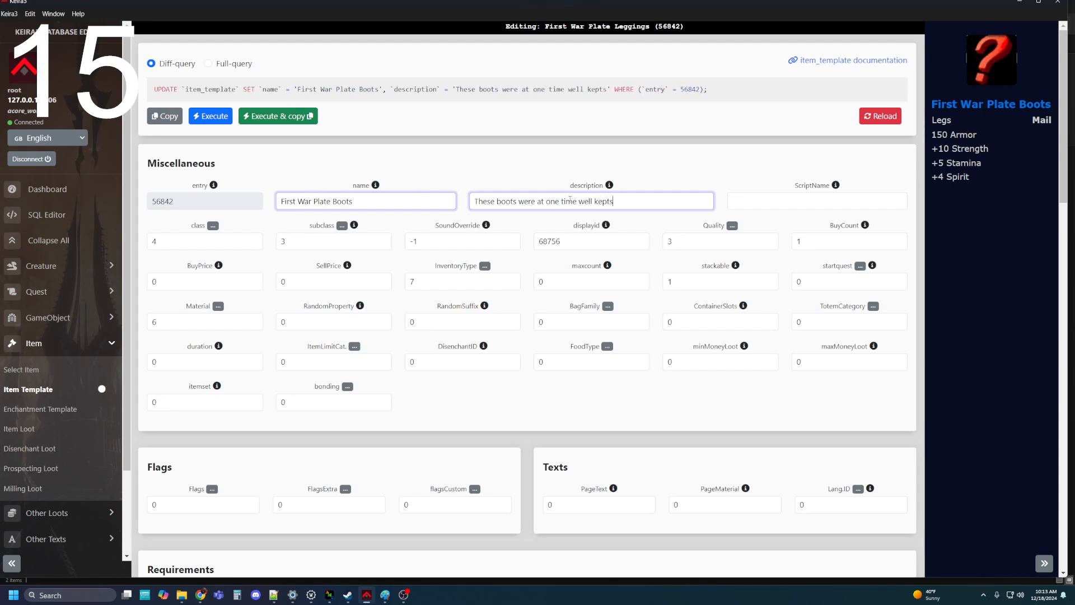
key(BackSpace)
text(, they)
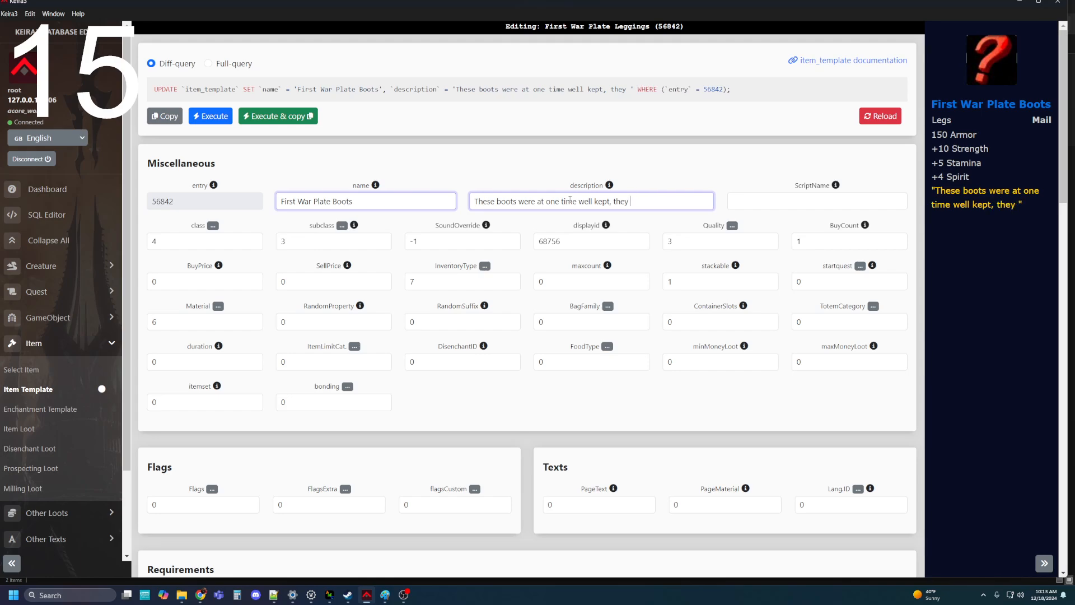
text( have )
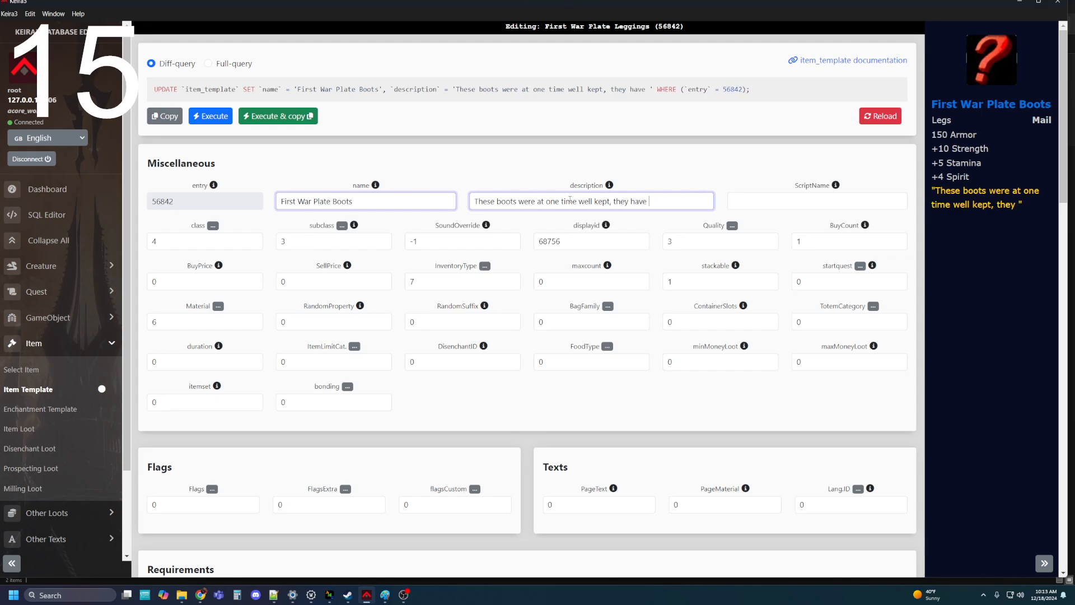
text(some scuffs )
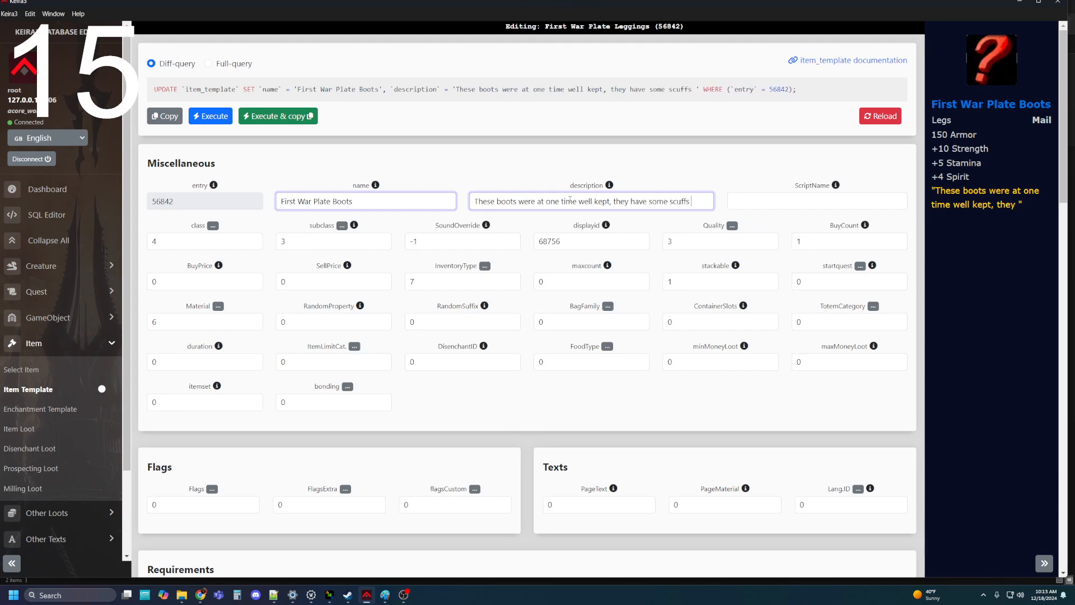
text(from what ap)
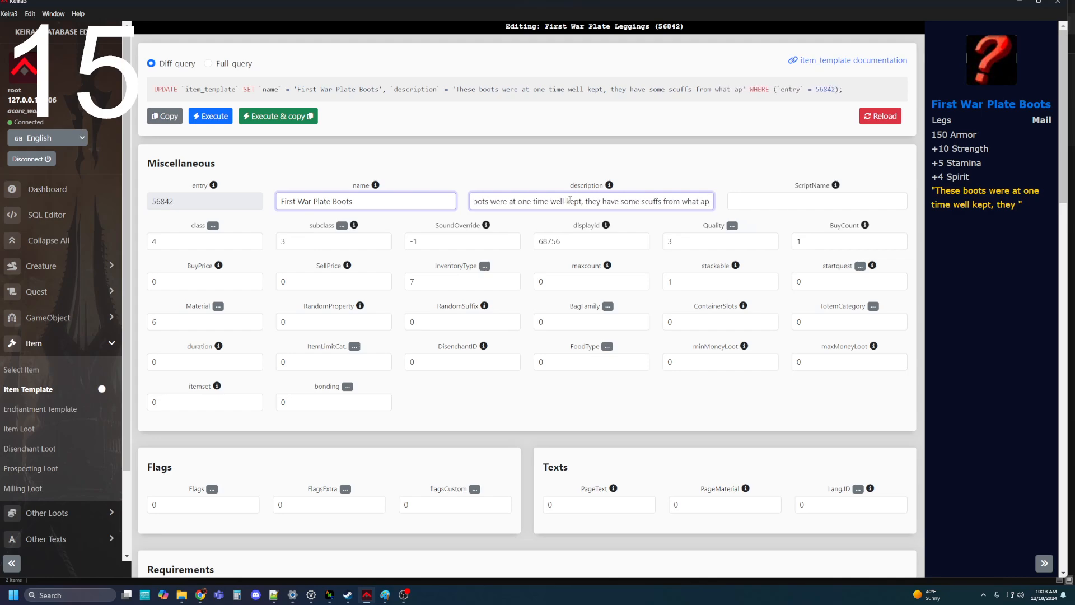
text(pear to be long )
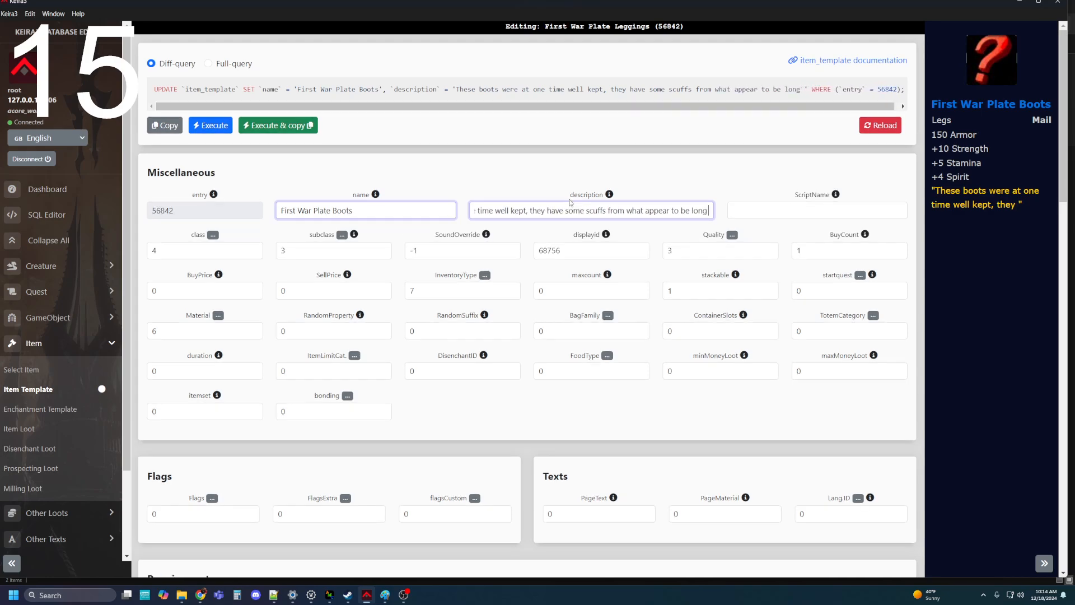
text(marches)
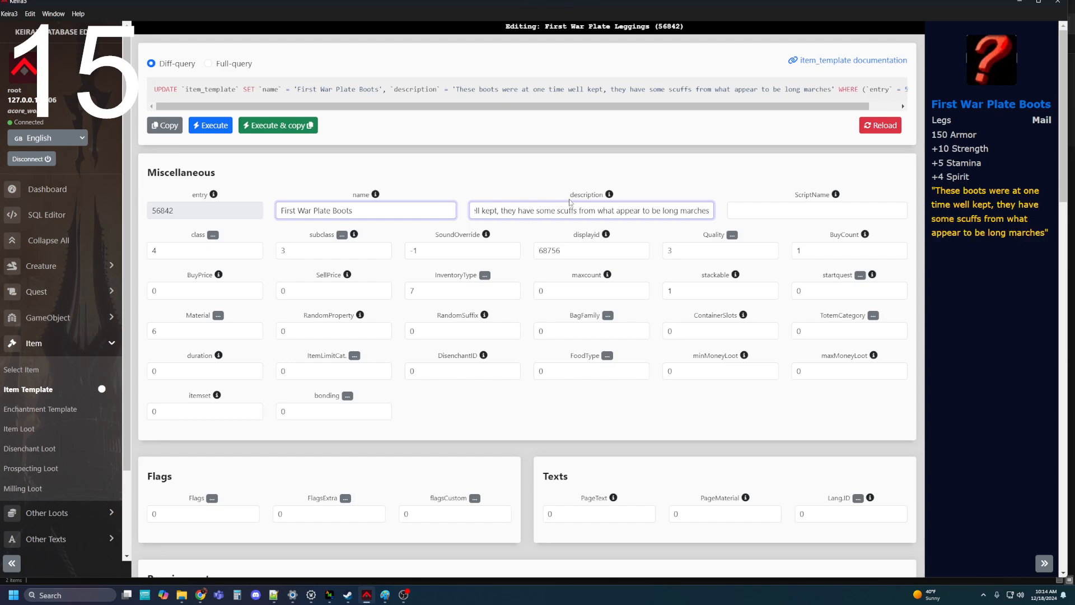
text( but are o)
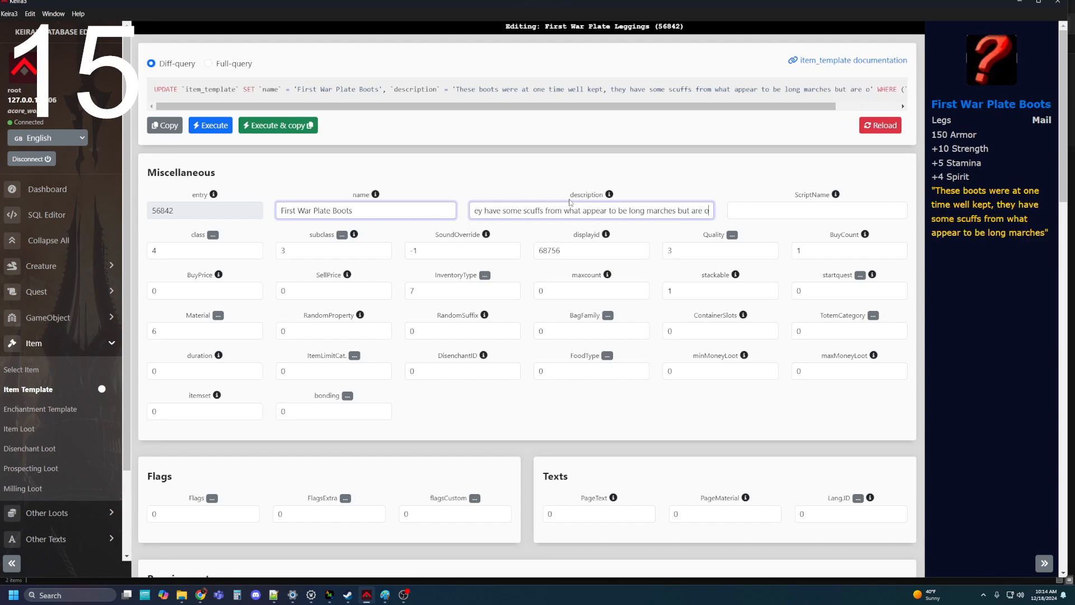
text(therwise serviceable)
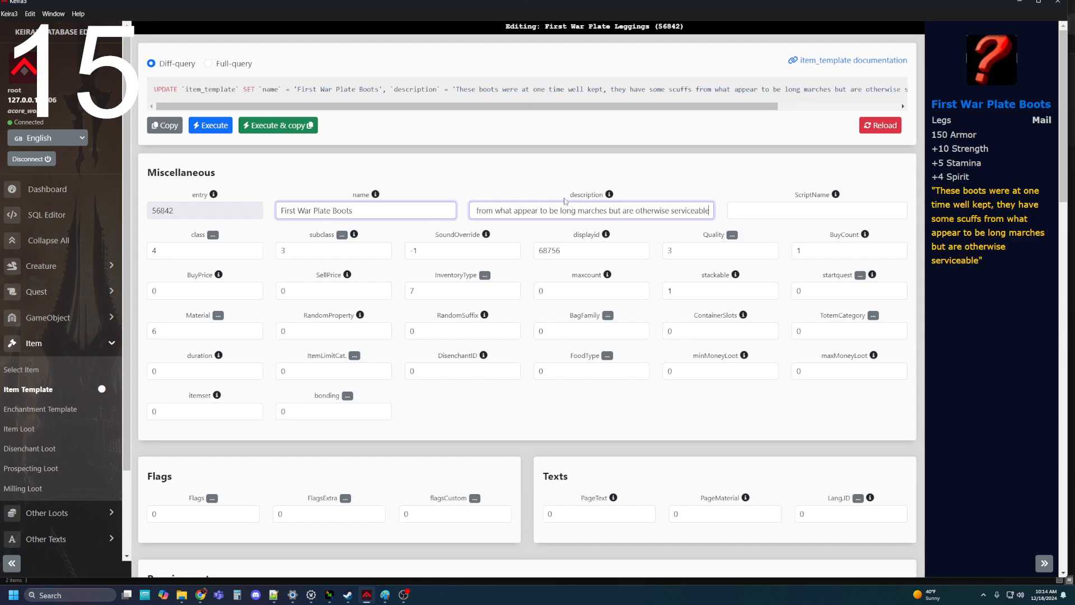
text(.)
click(768, 174)
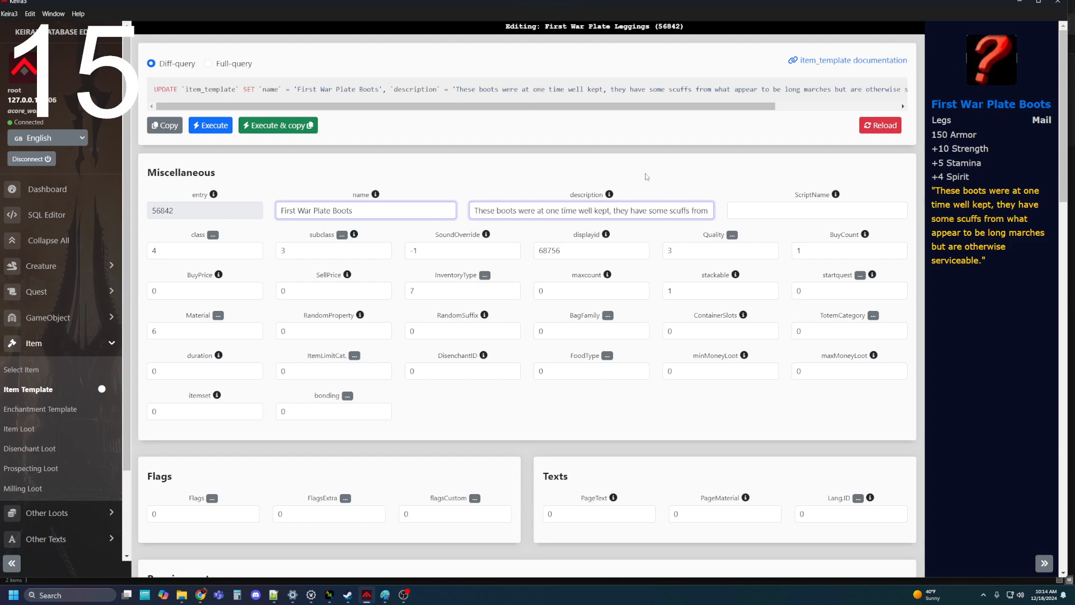
click(214, 235)
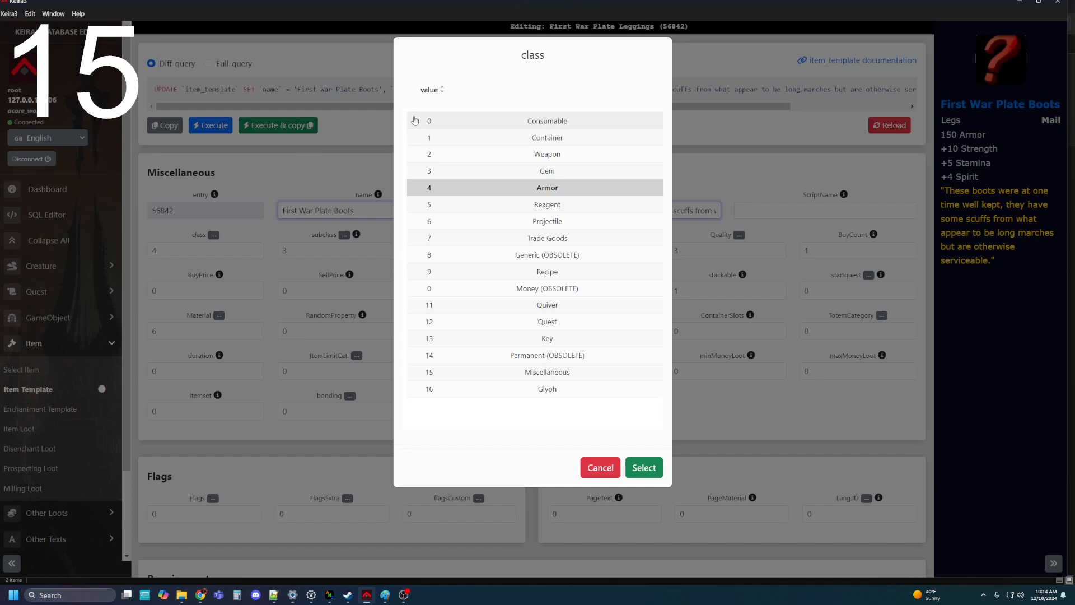
click(601, 464)
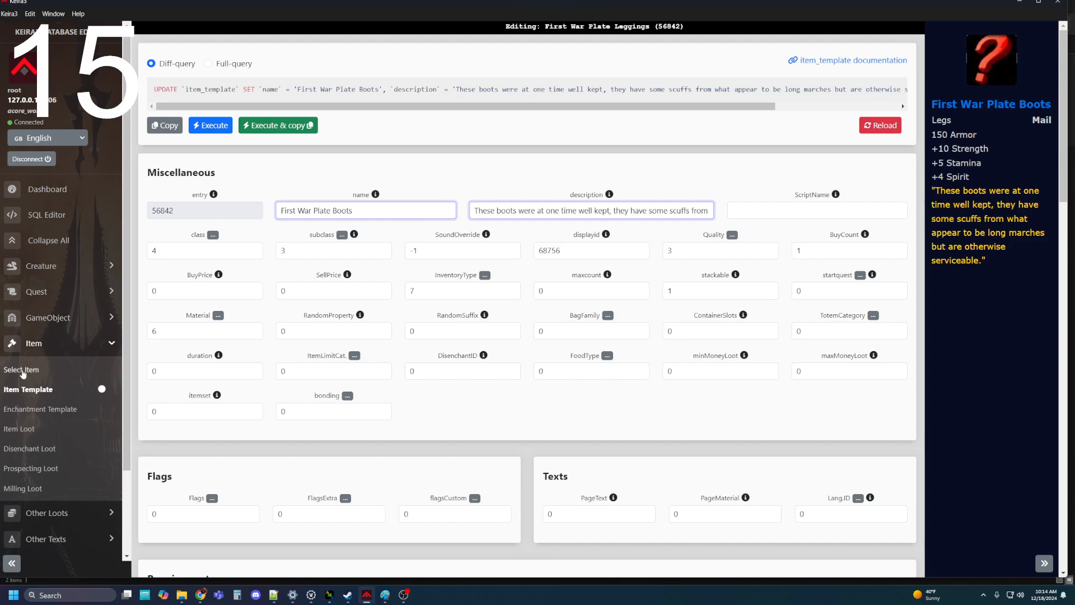
Step: Create a new item_template record with entry 56843
click(39, 369)
double_click(194, 96)
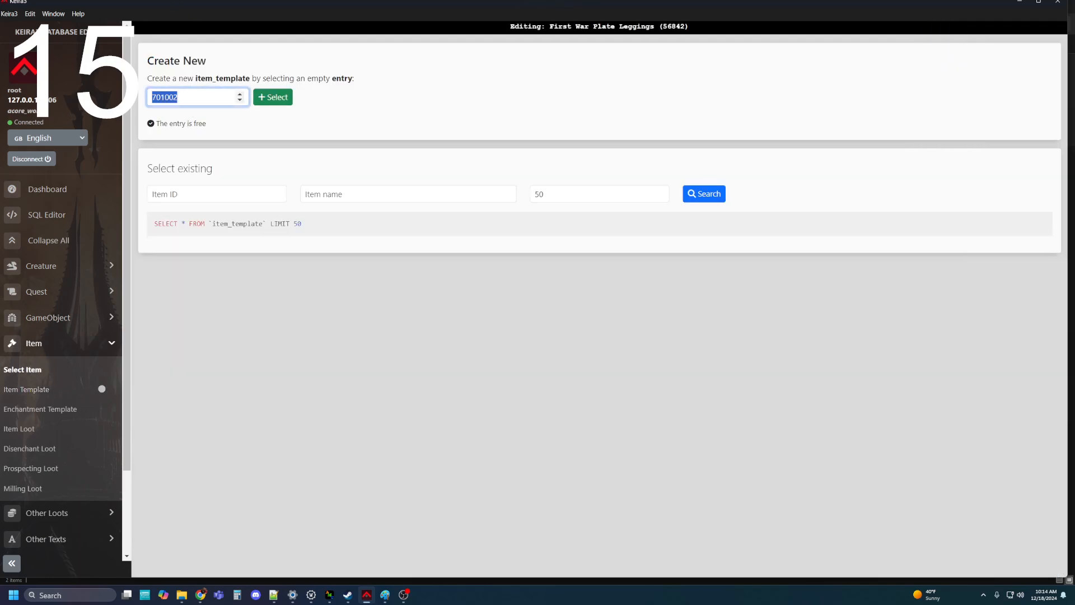
text(56843)
click(274, 99)
Step: Name the new item 56843 "First War Plate Boots"
click(353, 222)
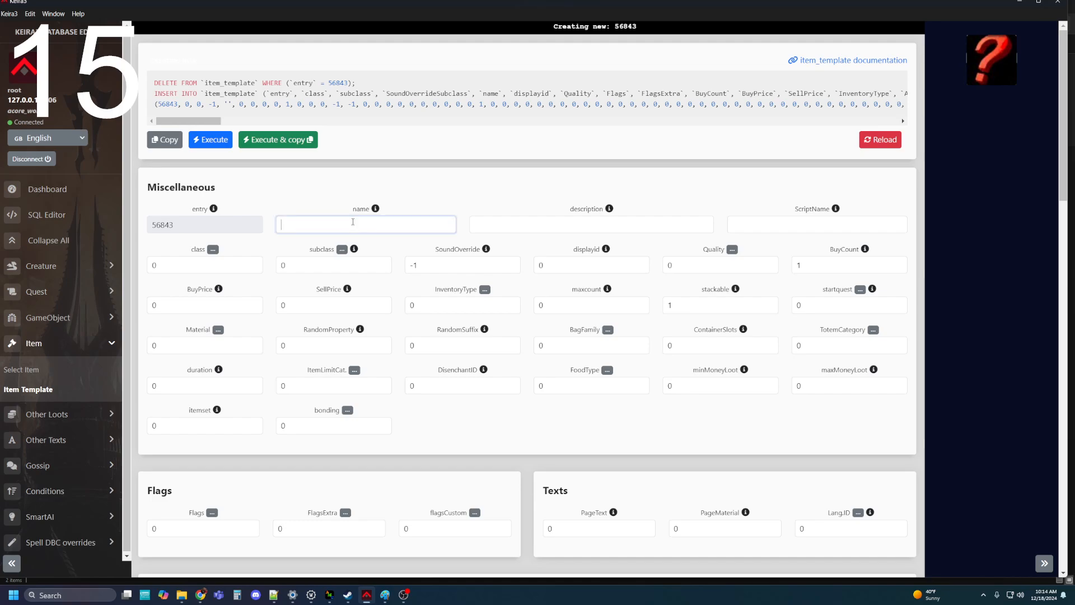
text(First )
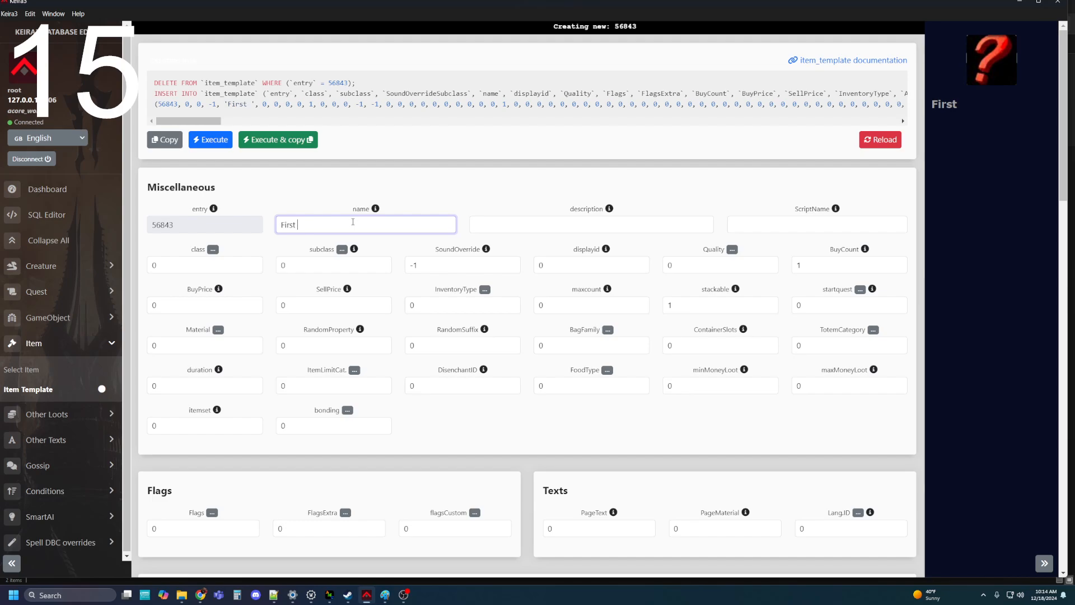
text(War Plate Boots)
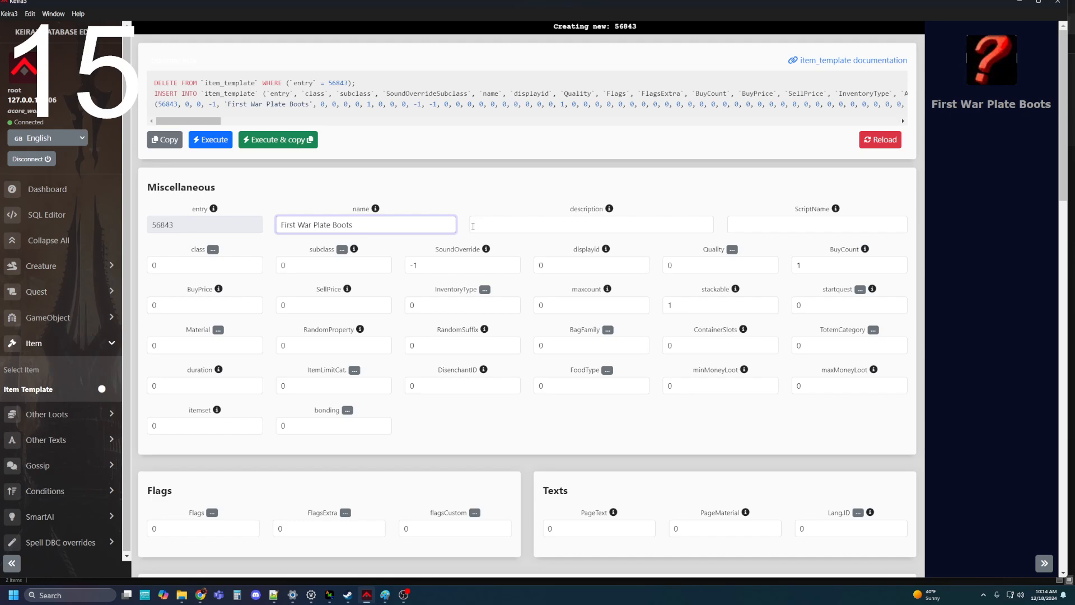
Step: Begin the item's description with "These boots are well worn, but have been taken care of over the years."
key(Tab)
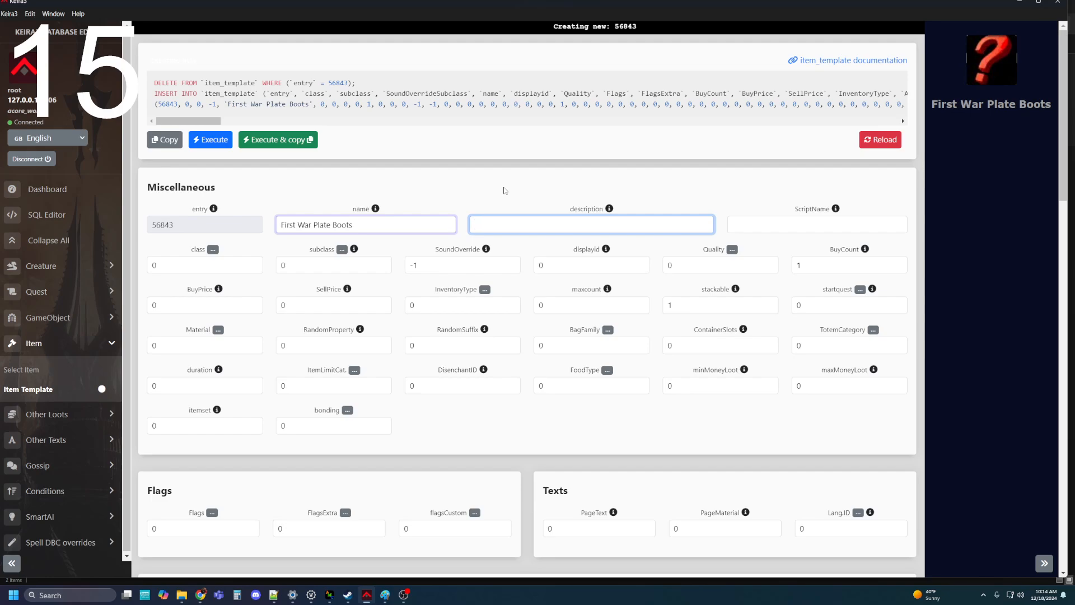
text(The)
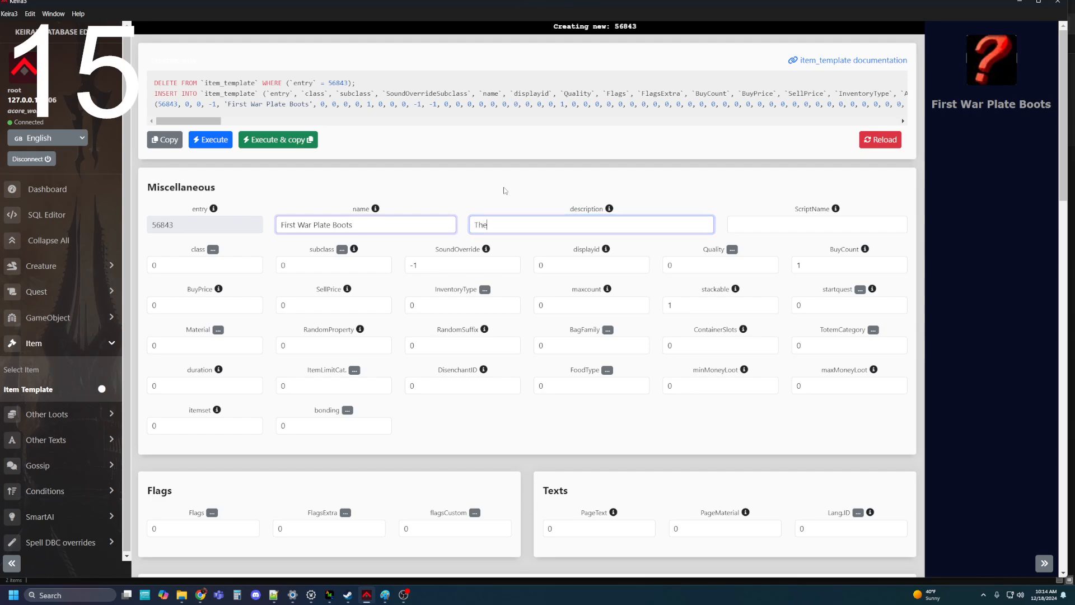
text(se boots are well worn, but have been taken care )
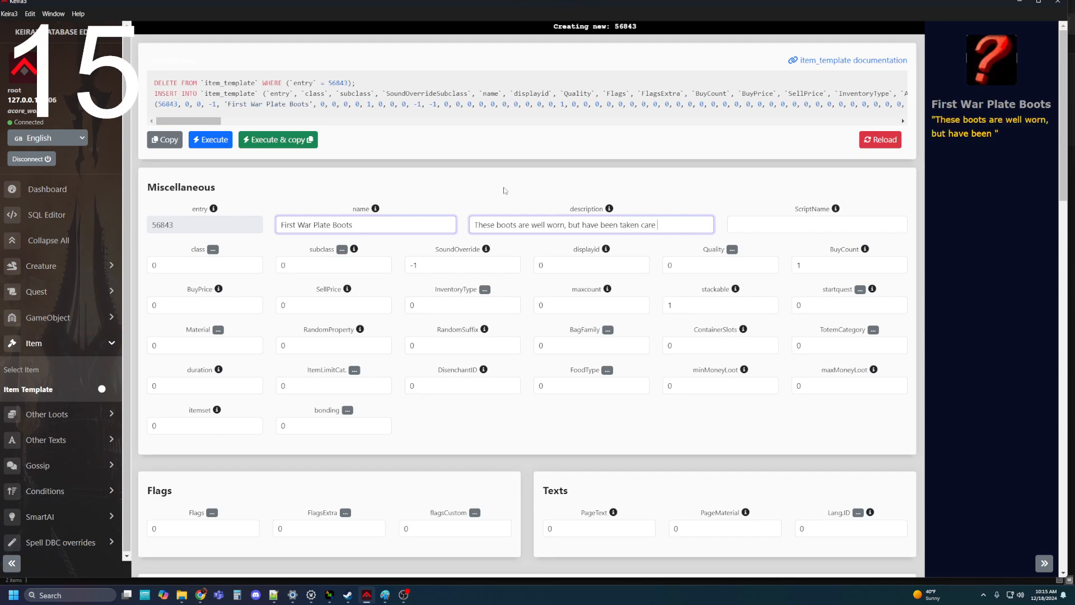
text(of over the years. The fir)
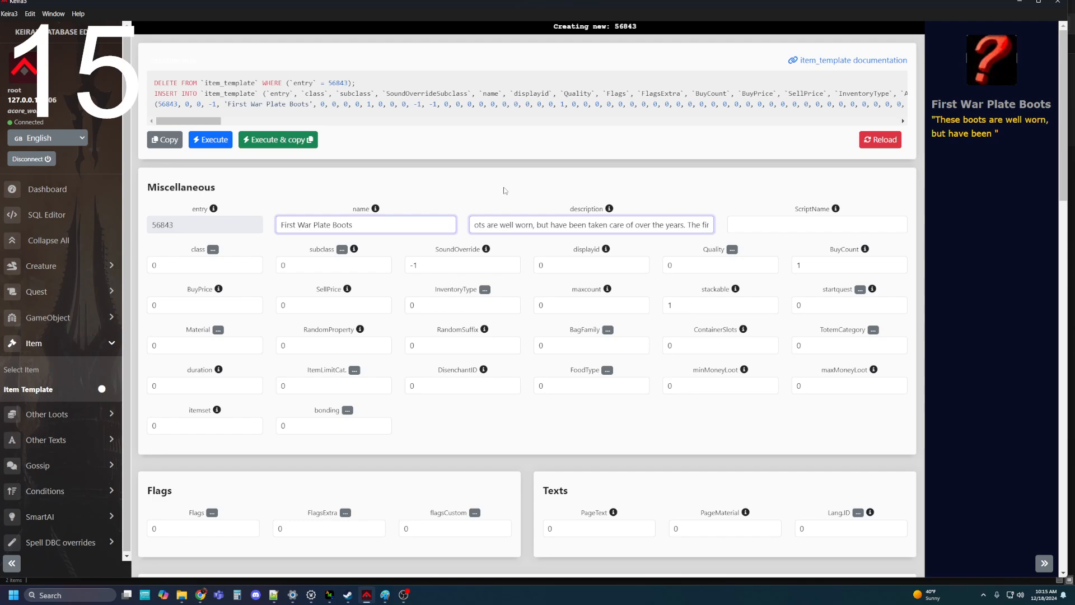
Step: Continue the description with "The first war Plate is renowned from the lost smithies of old Stormwind."
text(st war Plate is reno)
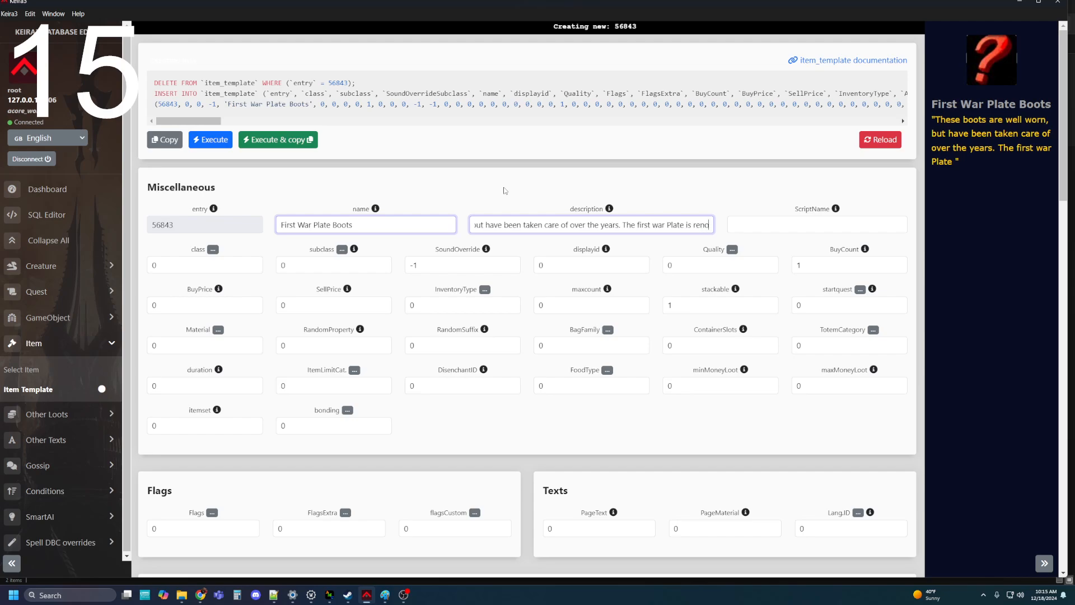
text(fr)
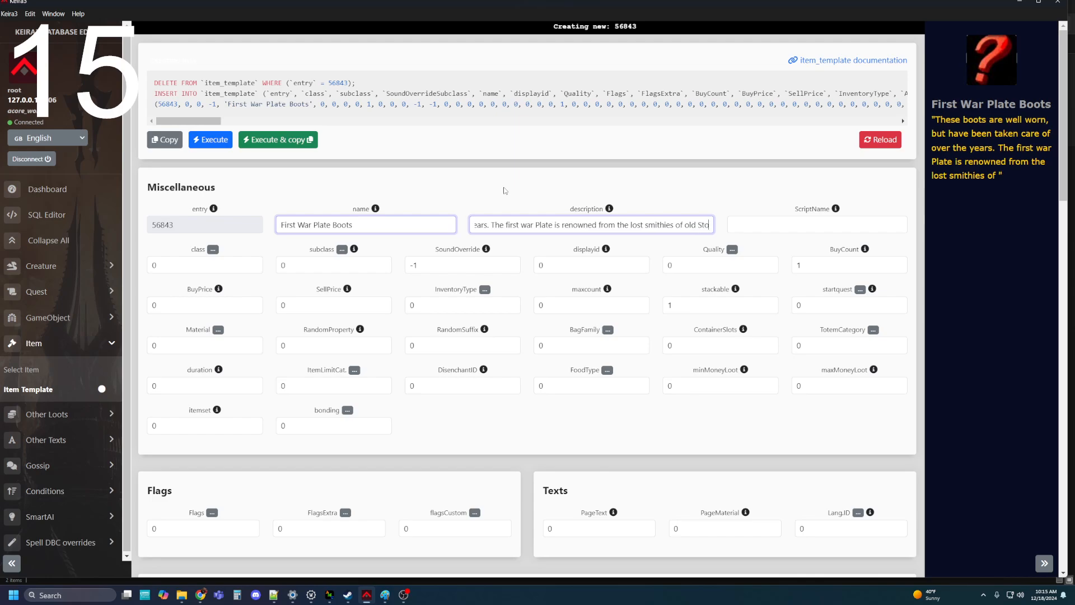
text(win)
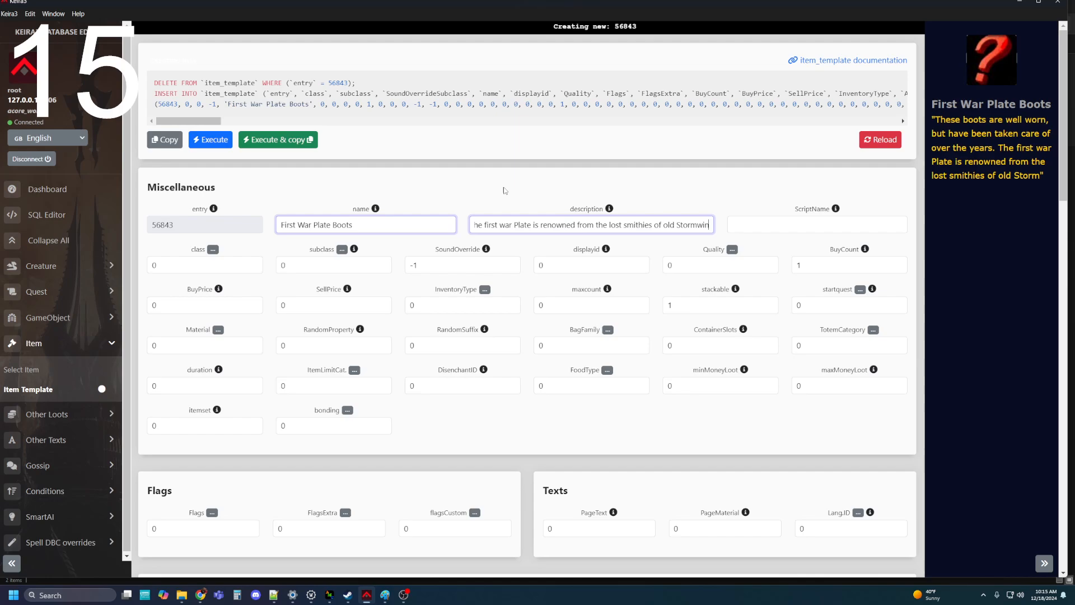
text(d. Yo)
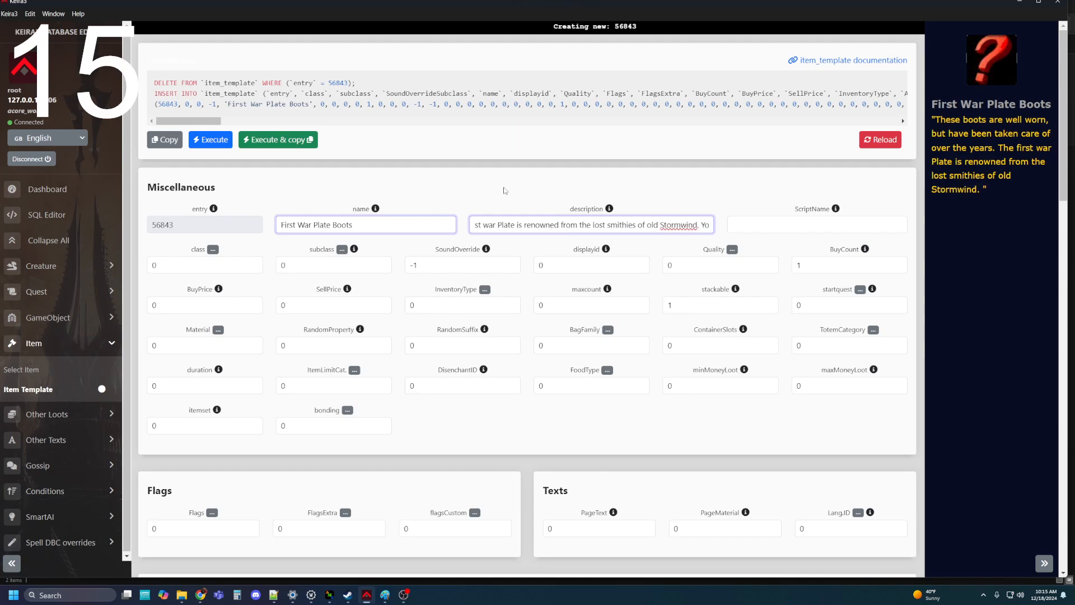
Step: Finish the description with "You have quite a collectors piece and a formidable bit of footwear."
text(u have quite a)
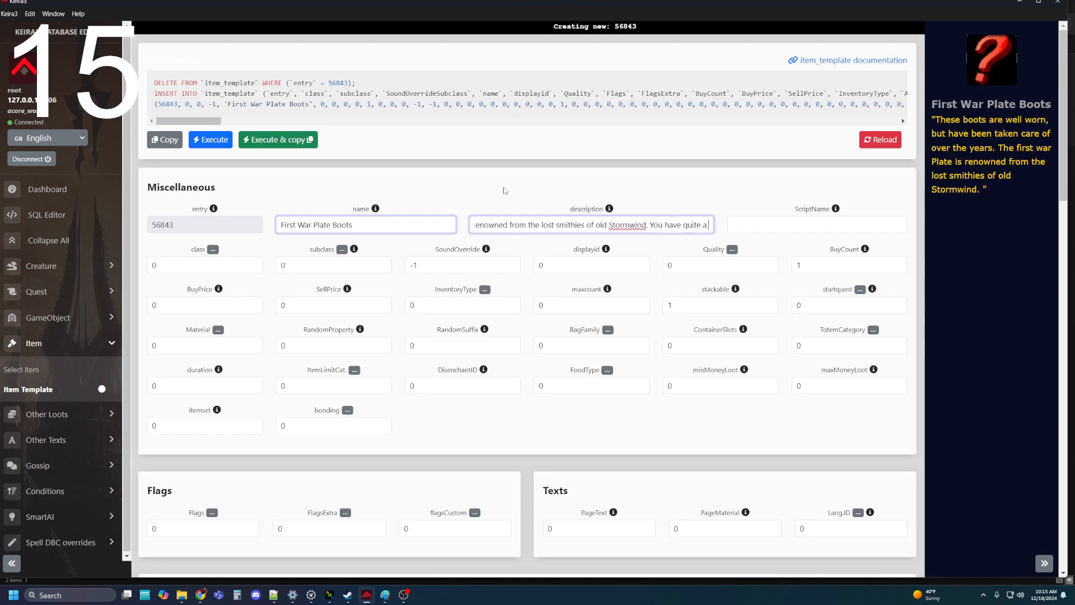
text( collectors pie)
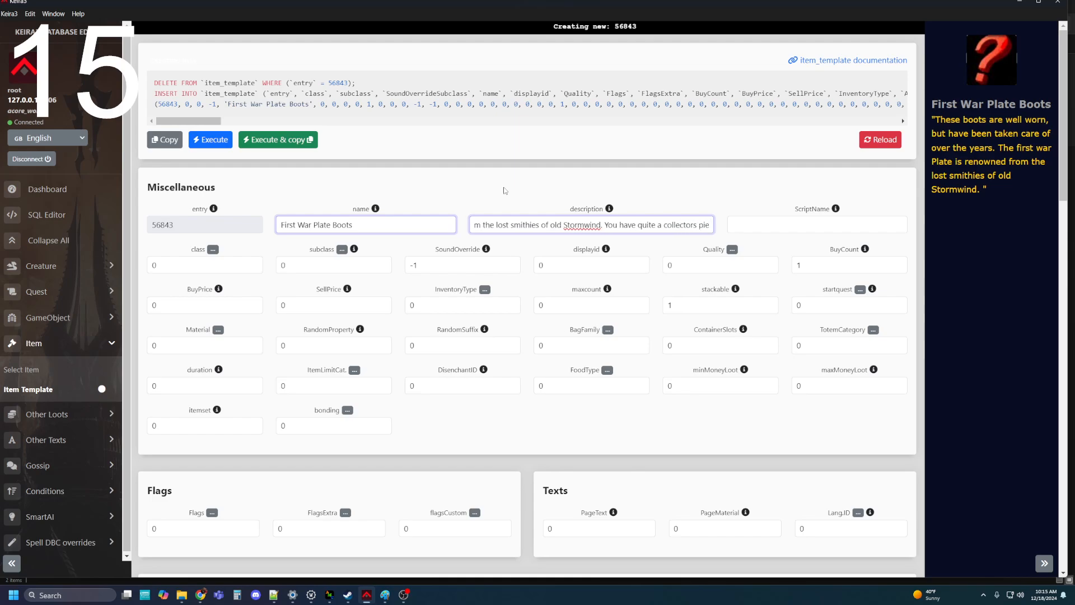
text(ce and a form)
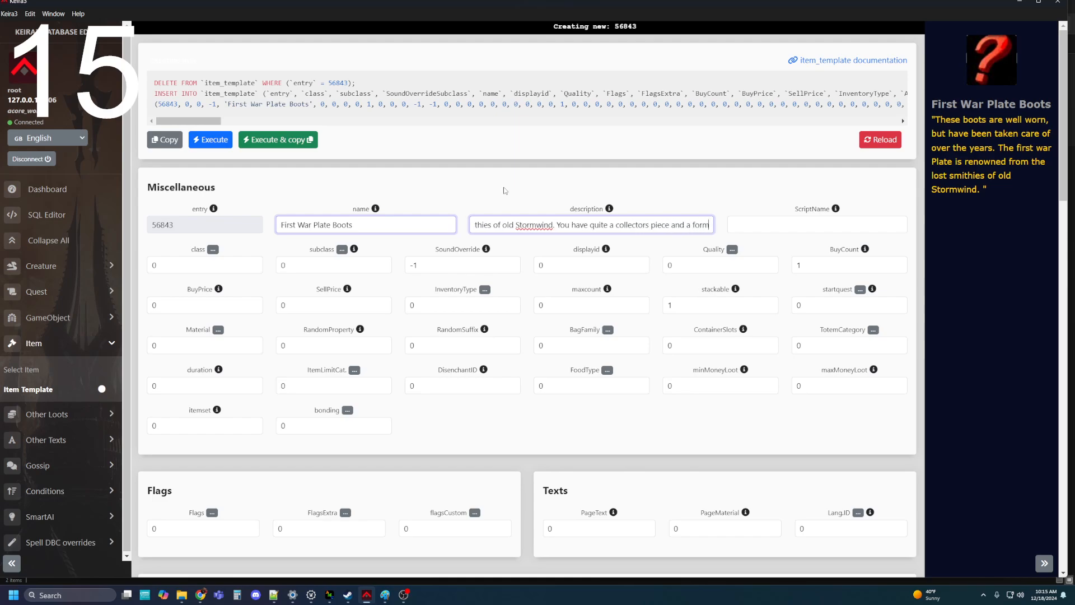
text(idable)
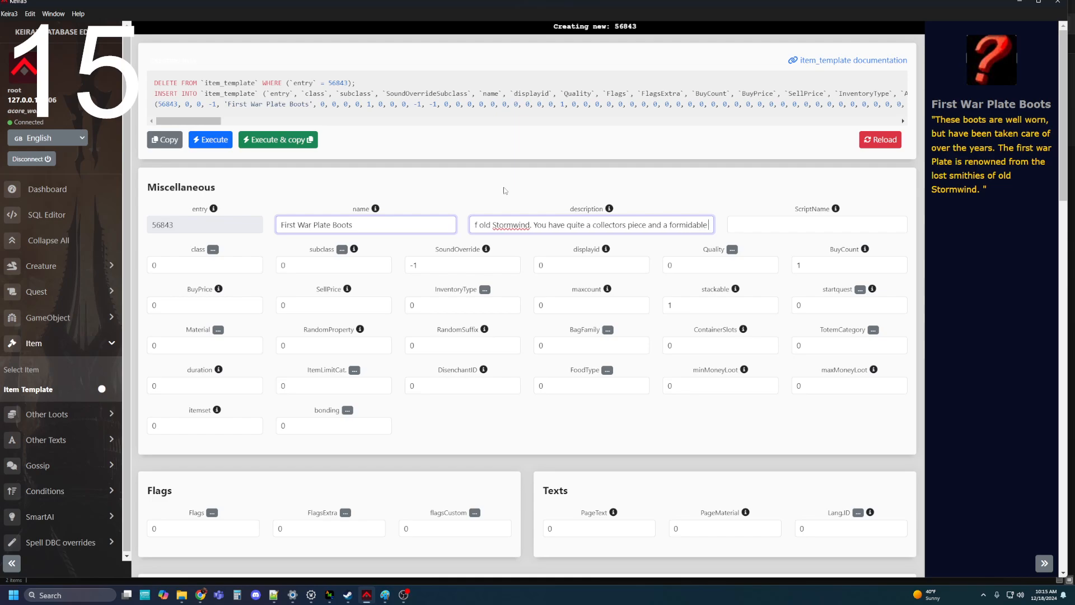
text( bit)
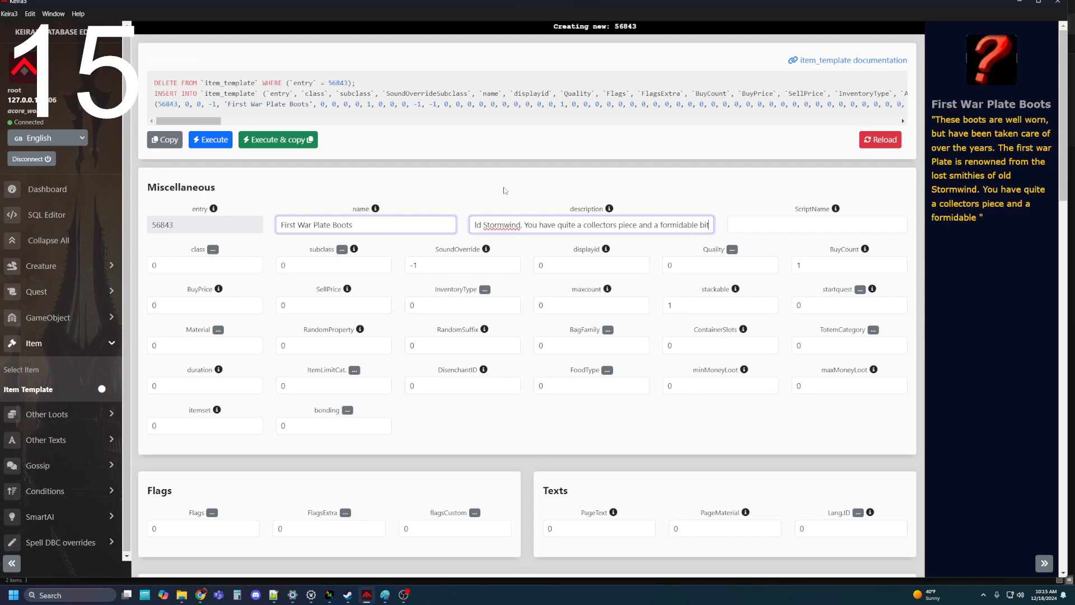
text( of footwear.)
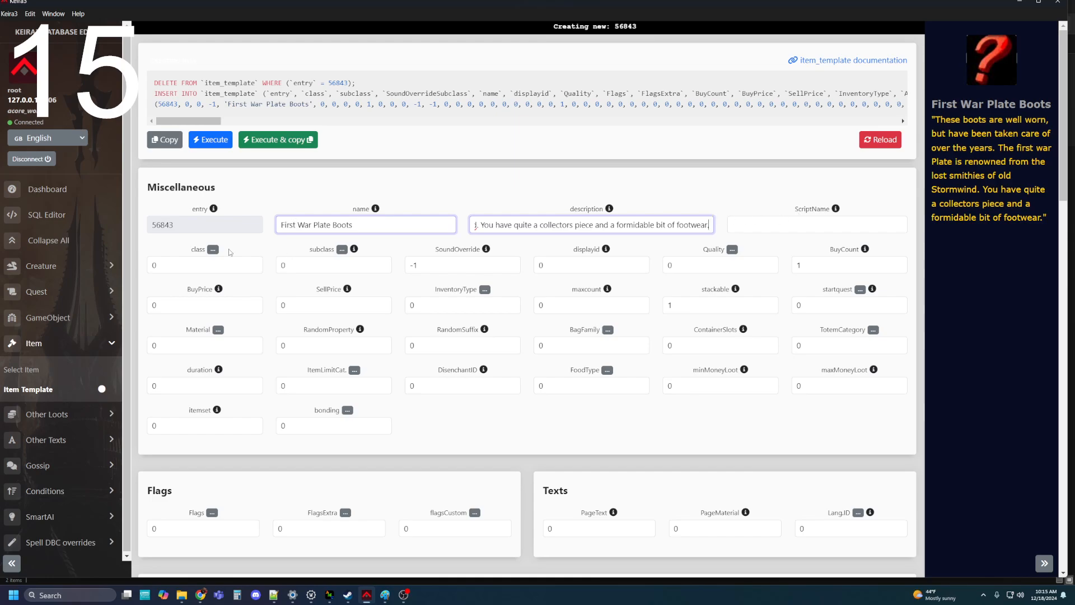
Step: Set the item's class to Armor (4) and its subclass to Mail (3)
click(213, 249)
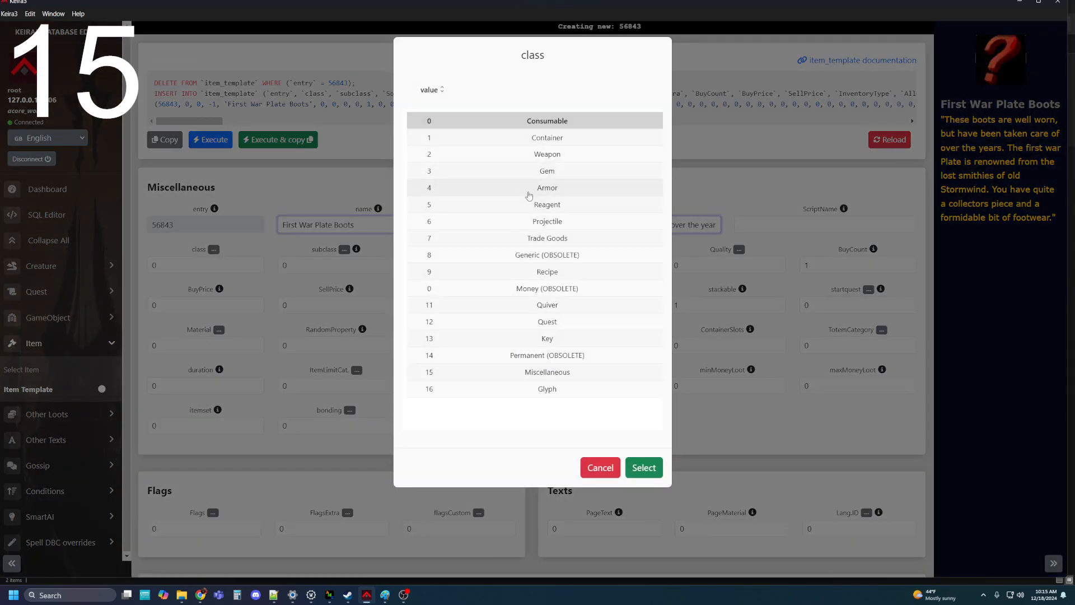
click(530, 194)
click(644, 468)
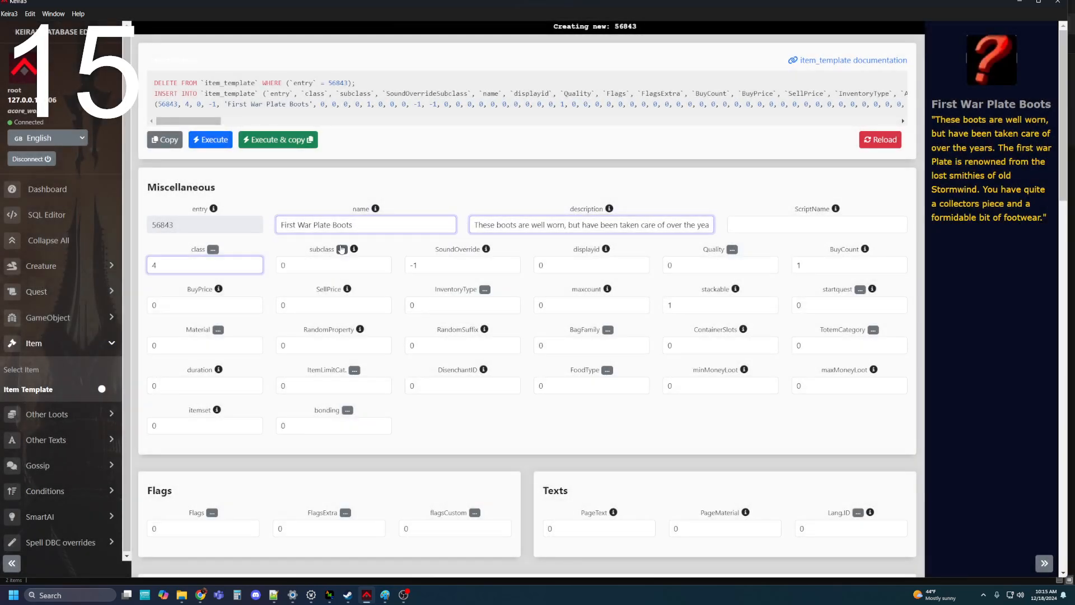
click(342, 249)
click(560, 189)
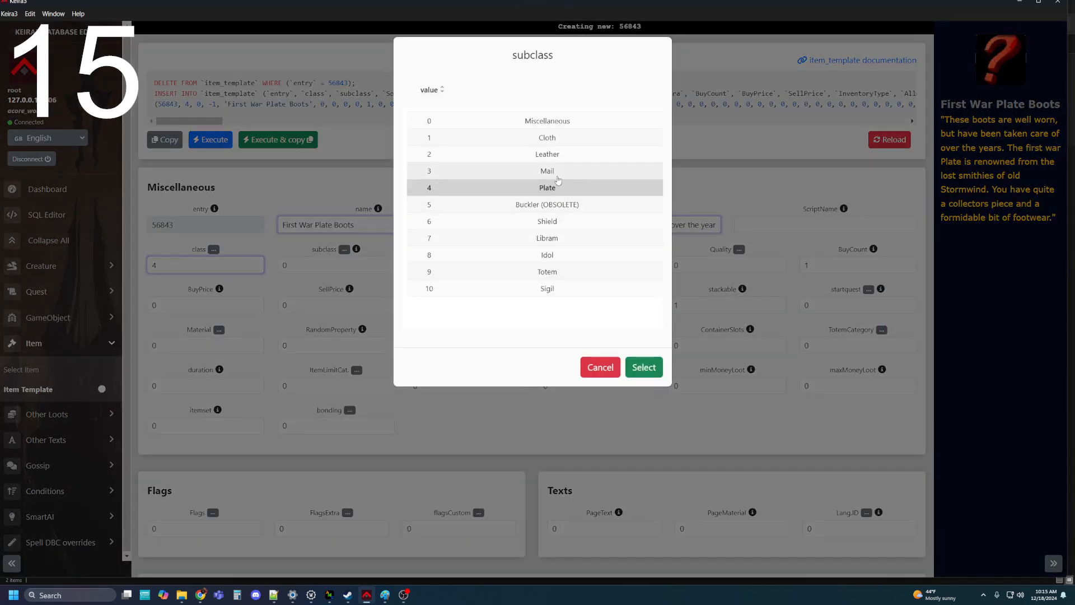
click(557, 172)
click(644, 367)
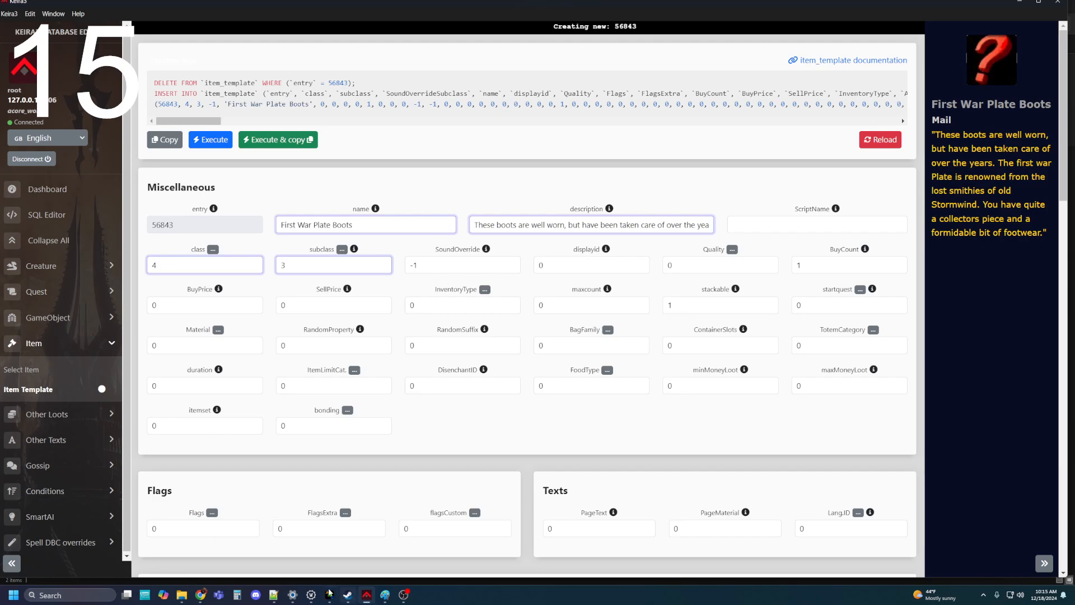
Step: Open ItemDisplayInfo.dbc from the dbc folder in WDBX Editor with the WotLK 3.3.5 definition, check the last used ID, and close it
click(181, 594)
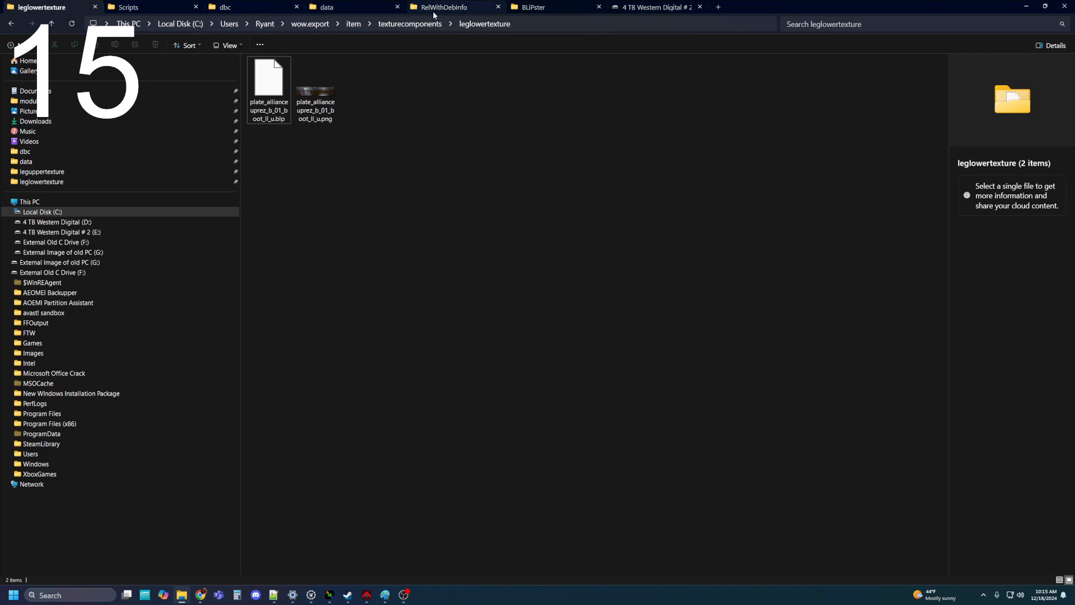
click(255, 9)
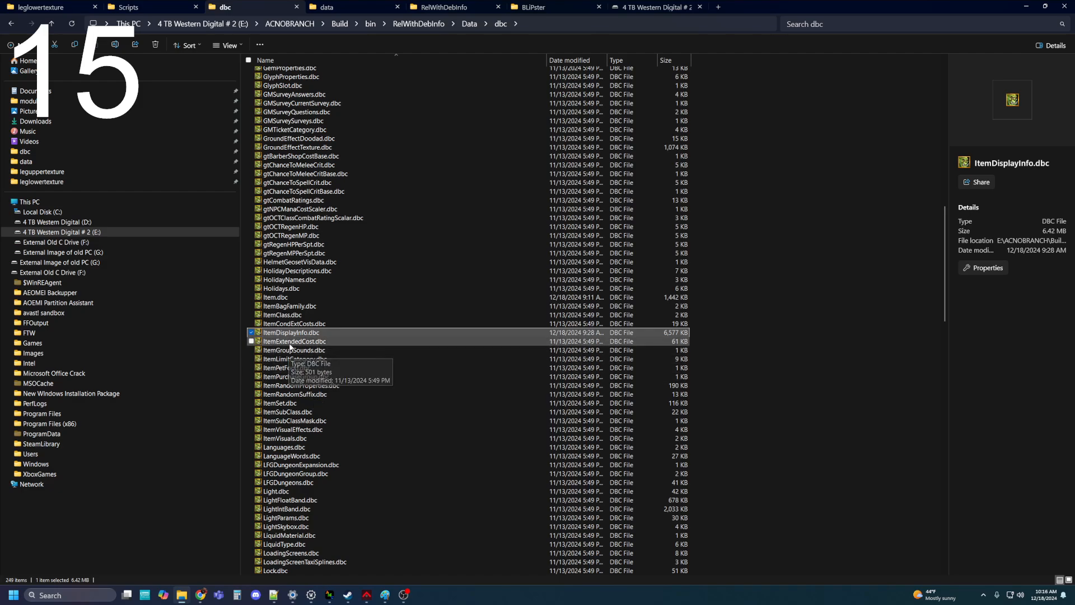
double_click(291, 333)
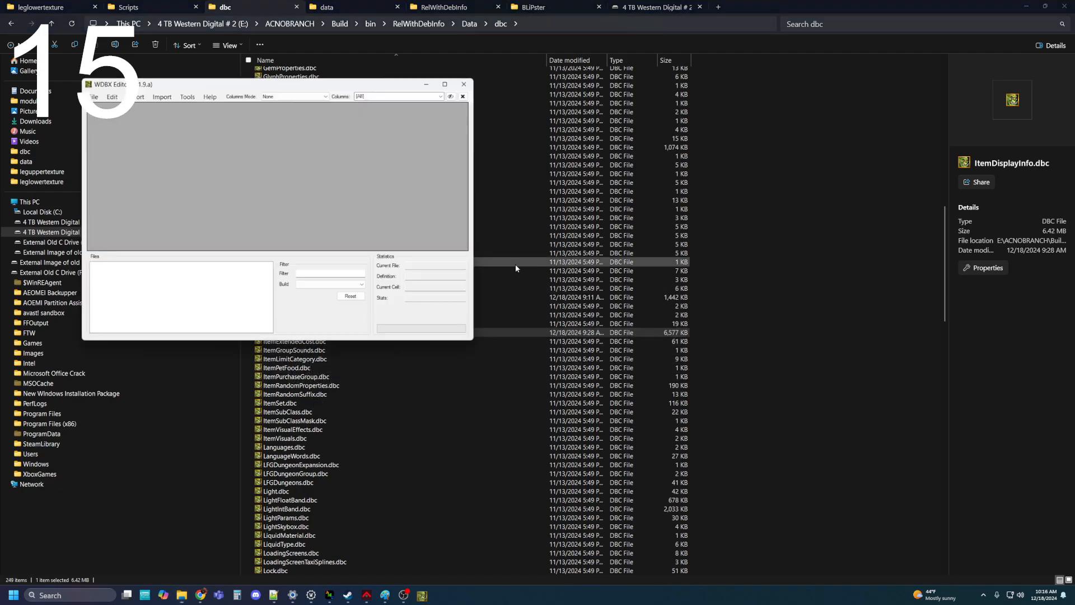
click(244, 193)
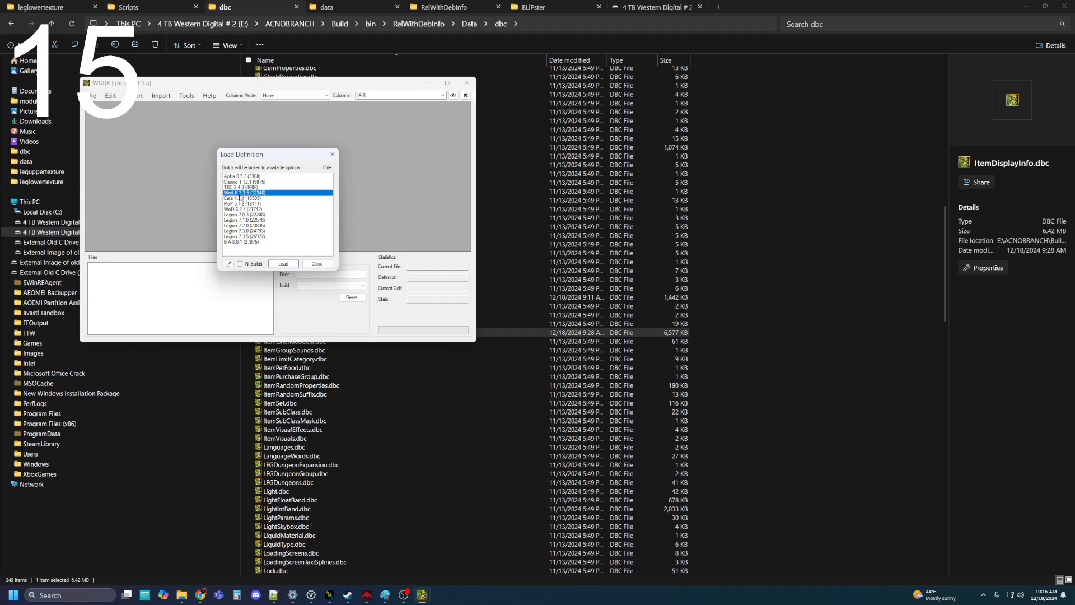
click(283, 264)
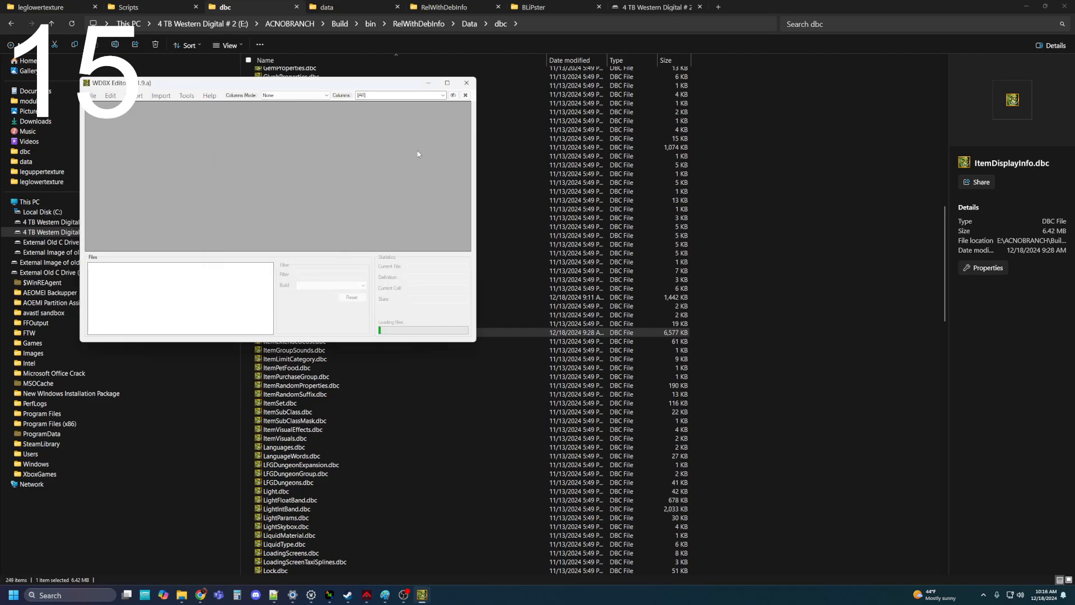
drag(468, 114, 471, 245)
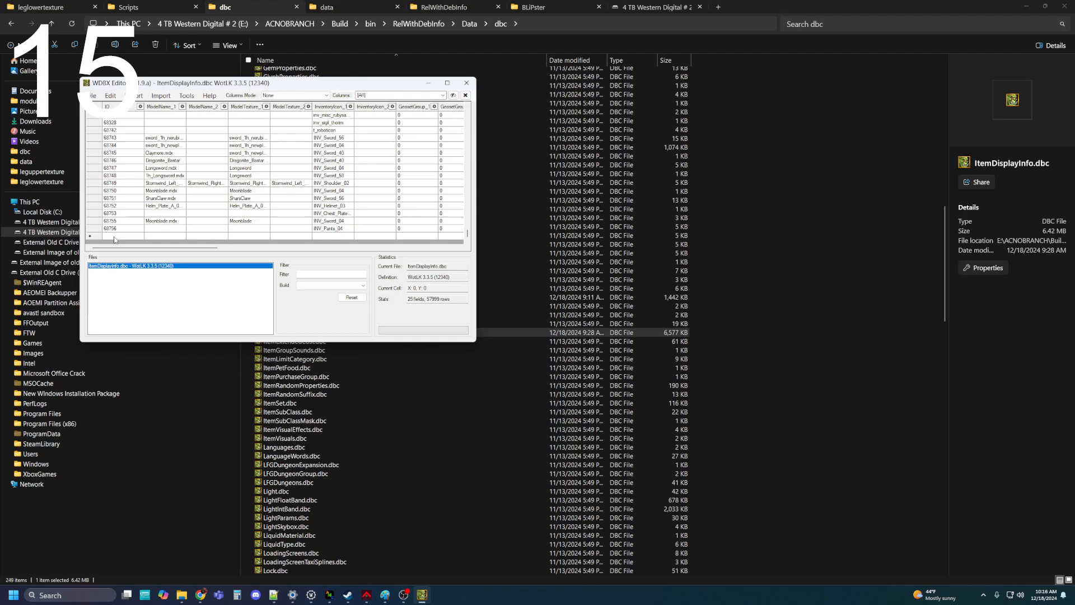
click(466, 83)
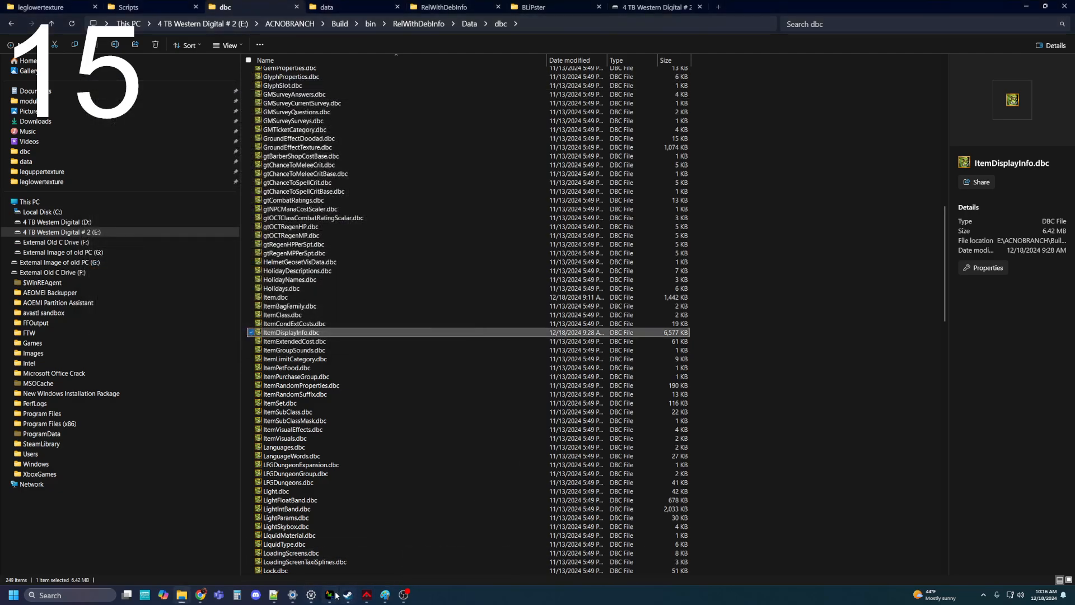
Step: Switch back to Keira3 and set the boots' displayid to 68757
click(366, 595)
click(554, 269)
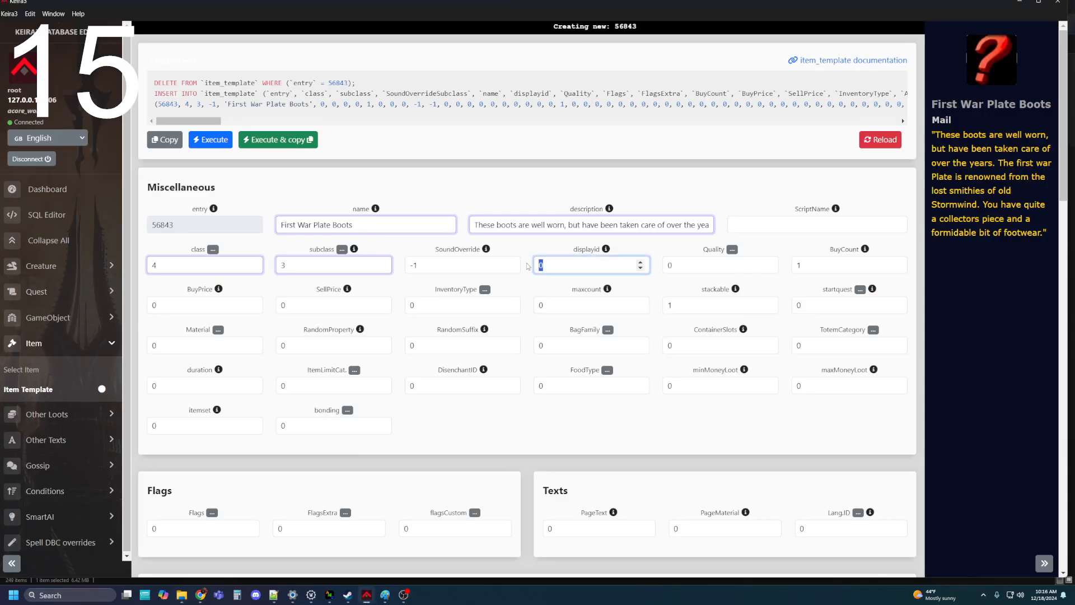
key(BackSpace)
text(68757)
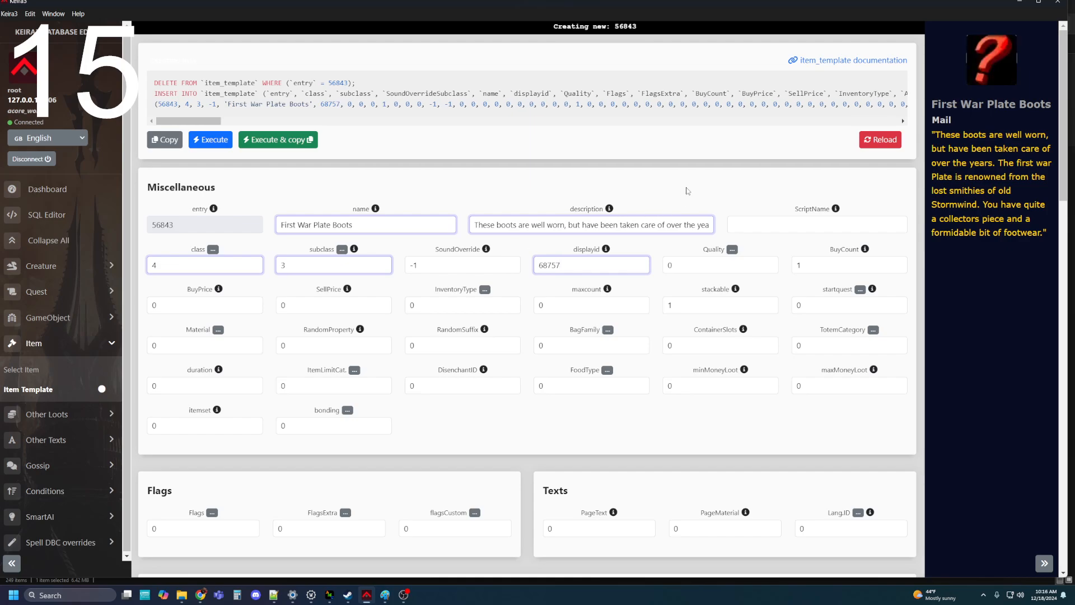
Step: Set the boots' quality to Blue (Rare) and their SellPrice to 100000
click(684, 267)
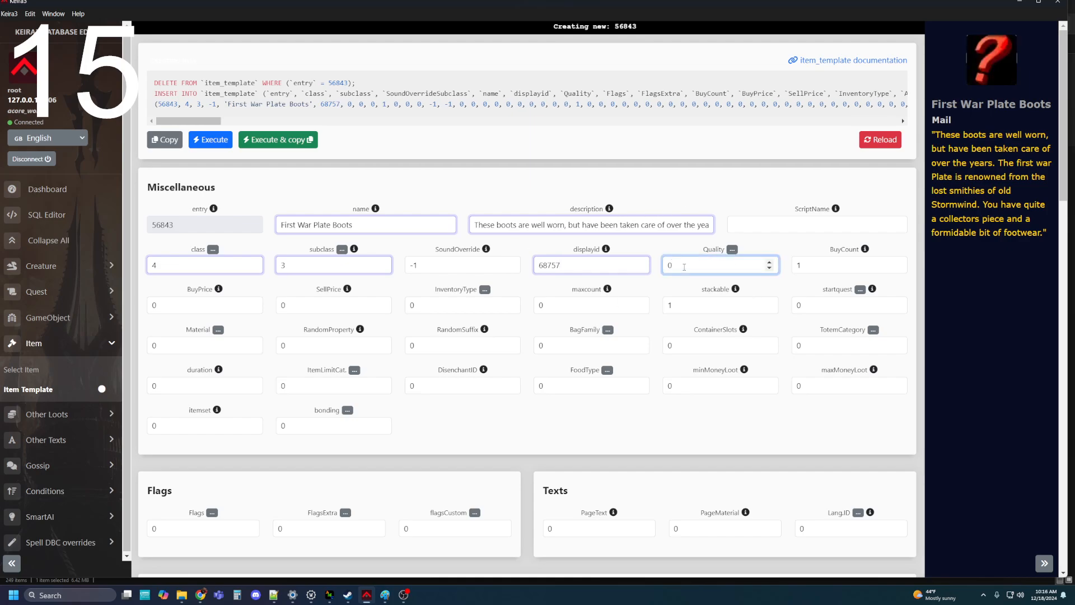
click(732, 250)
click(563, 173)
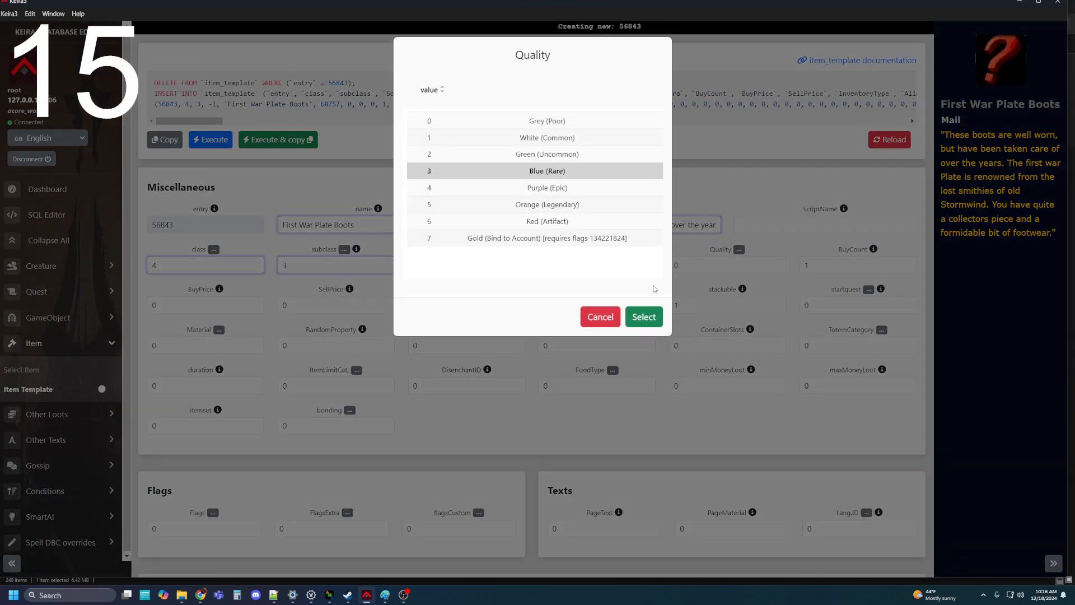
click(644, 317)
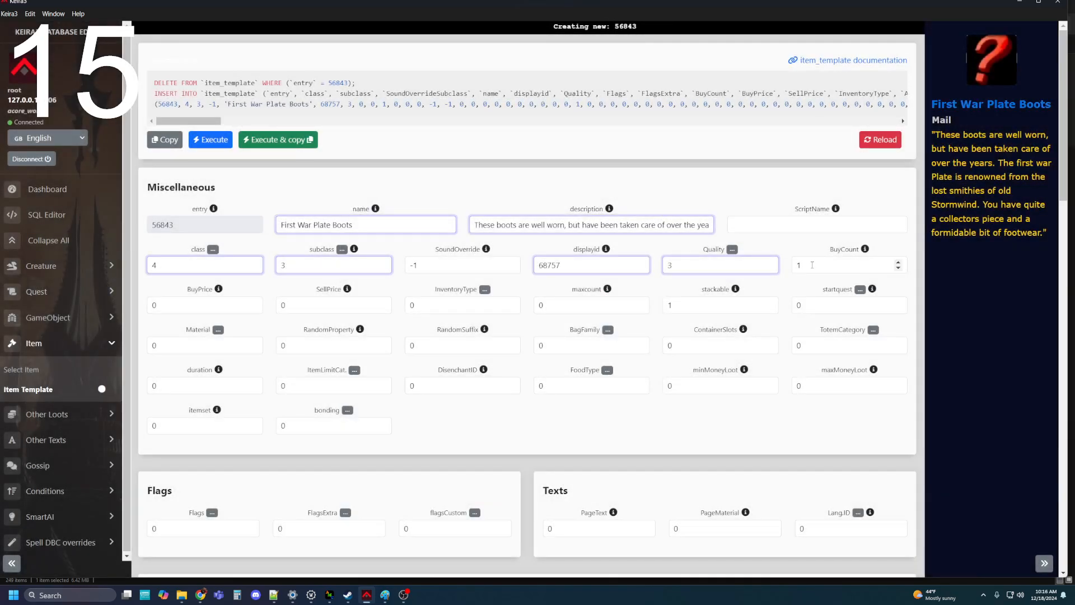
double_click(325, 303)
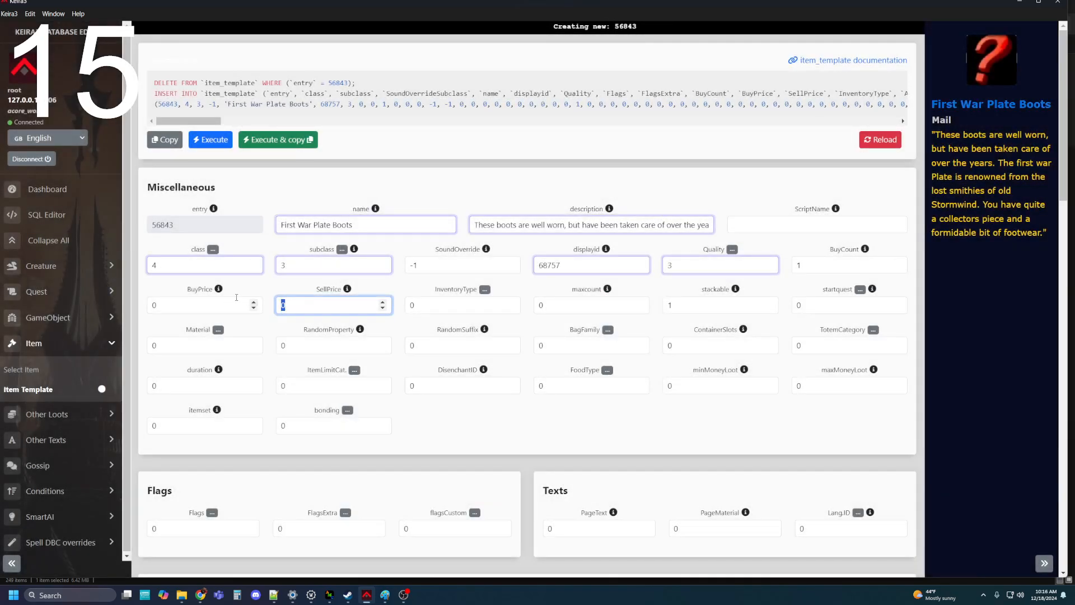
text(100000)
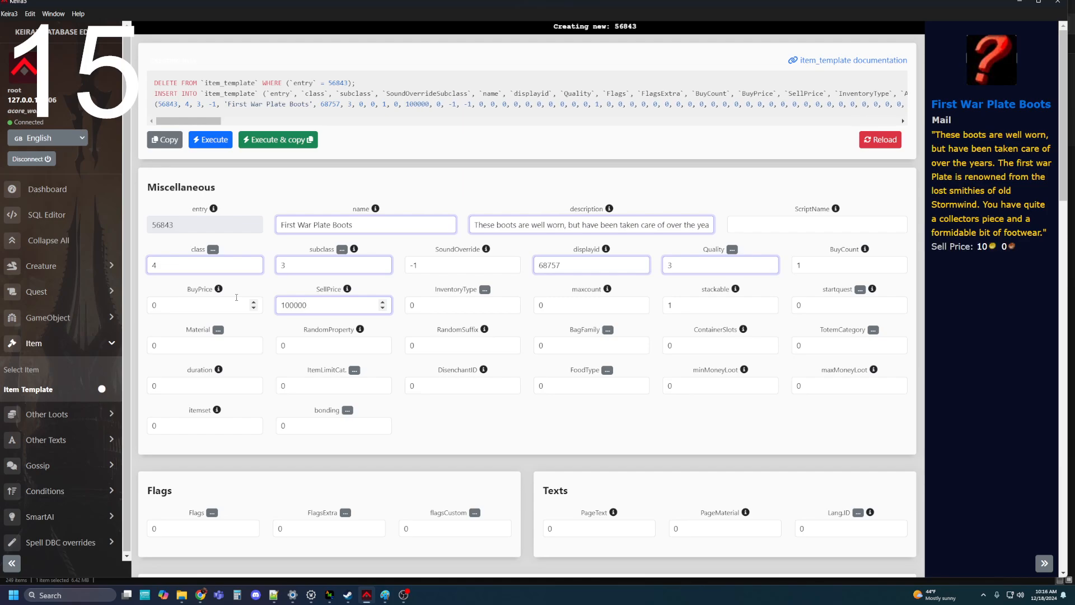
Step: Reduce the boots' SellPrice to 10000 and set their InventoryType to FEET (8)
key(BackSpace)
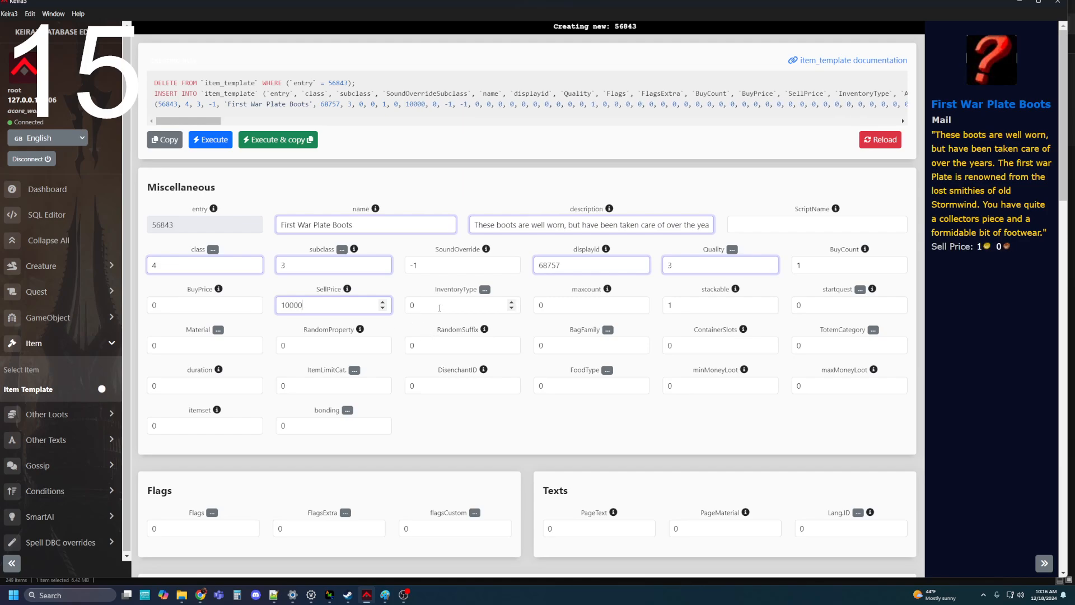
click(486, 291)
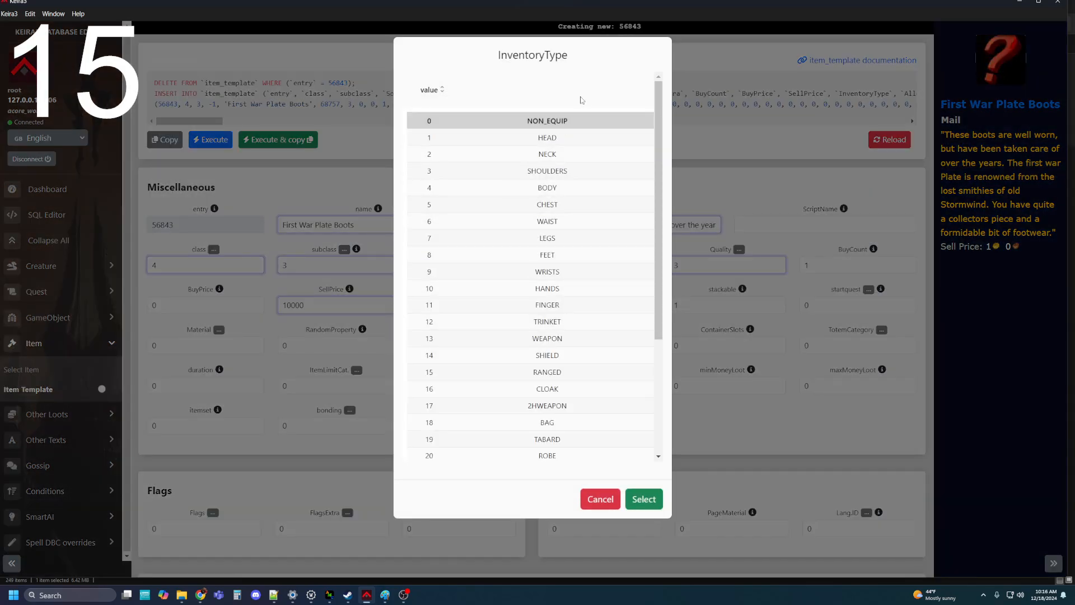
click(644, 504)
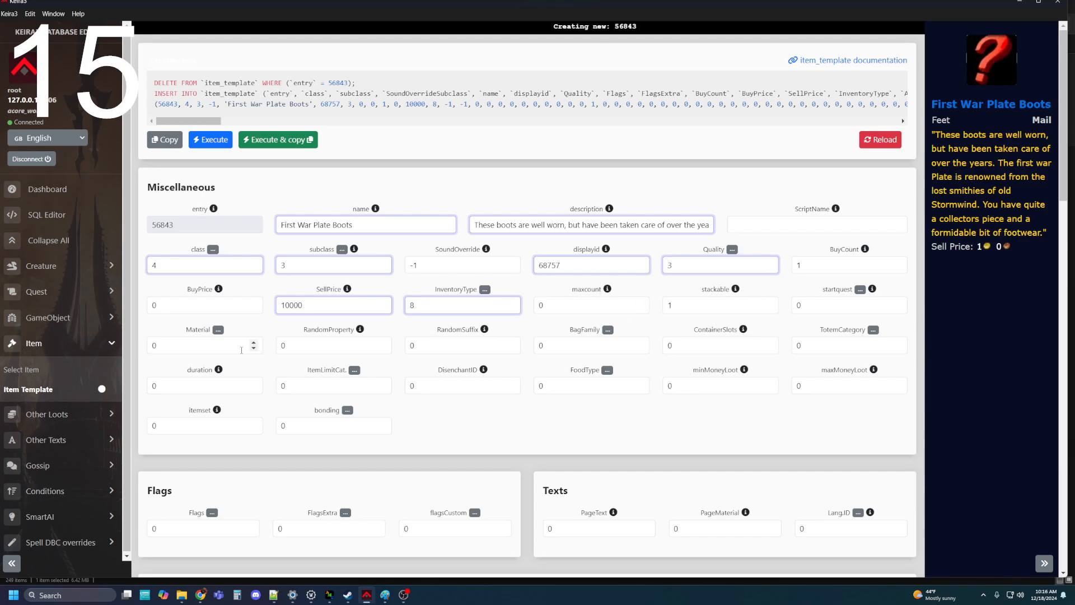
Step: Set the boots' Material to Plate (6)
click(218, 329)
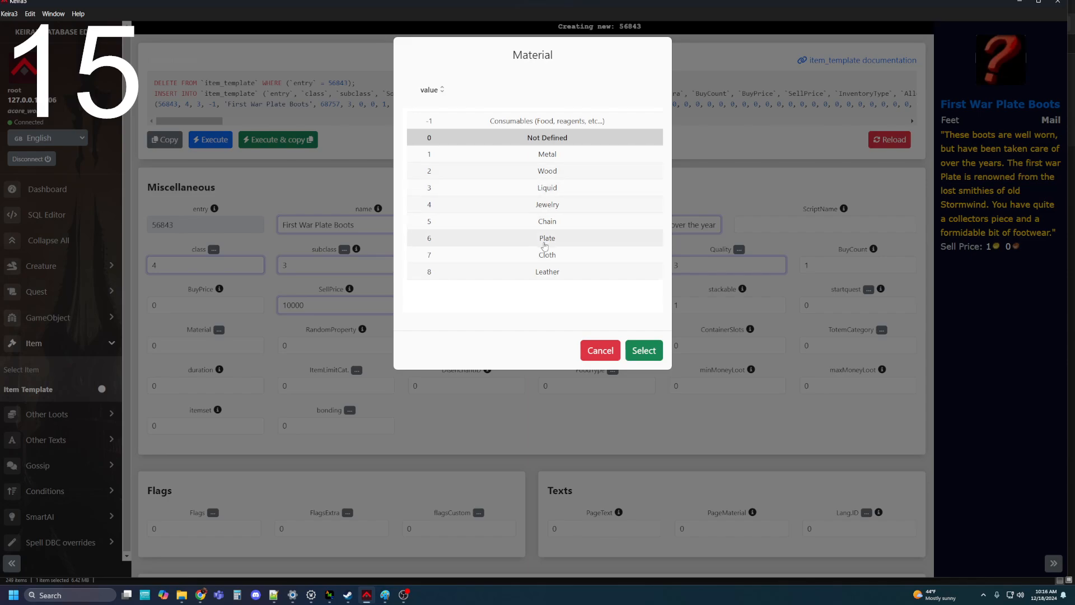
click(547, 238)
click(644, 350)
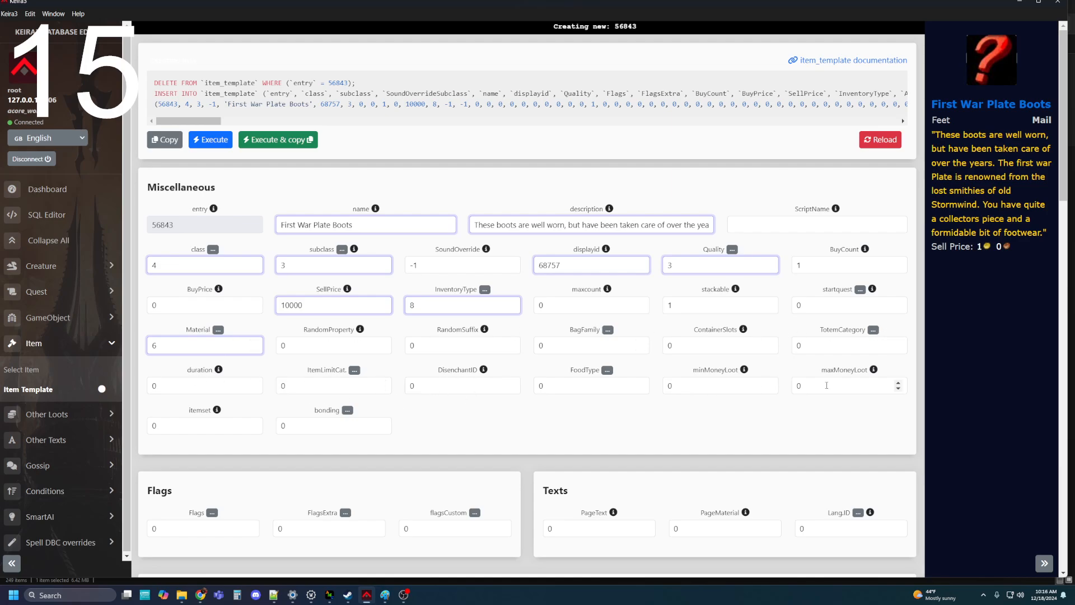
Step: Add Strength (4) as the boots' first stat with a value of 5
scroll(392, 381, down, 8)
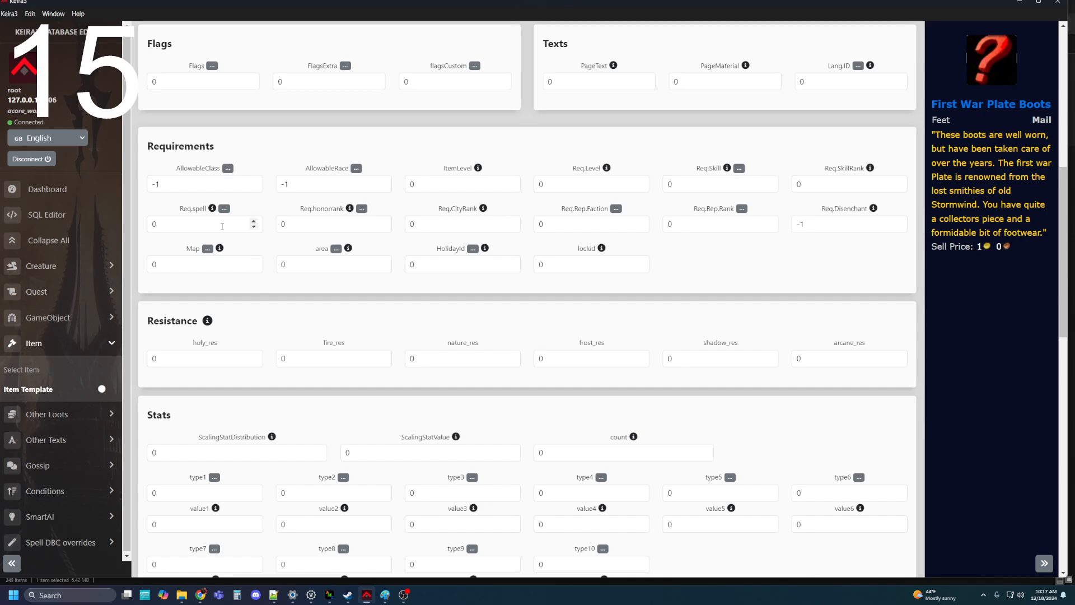
scroll(726, 216, down, 4)
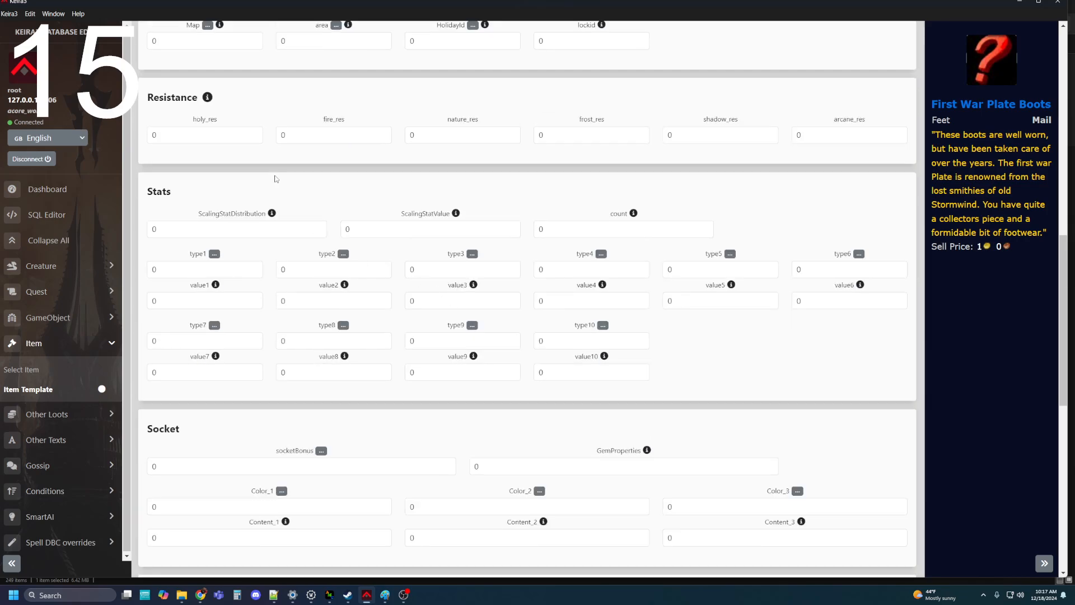
scroll(219, 264, down, 4)
scroll(215, 196, up, 2)
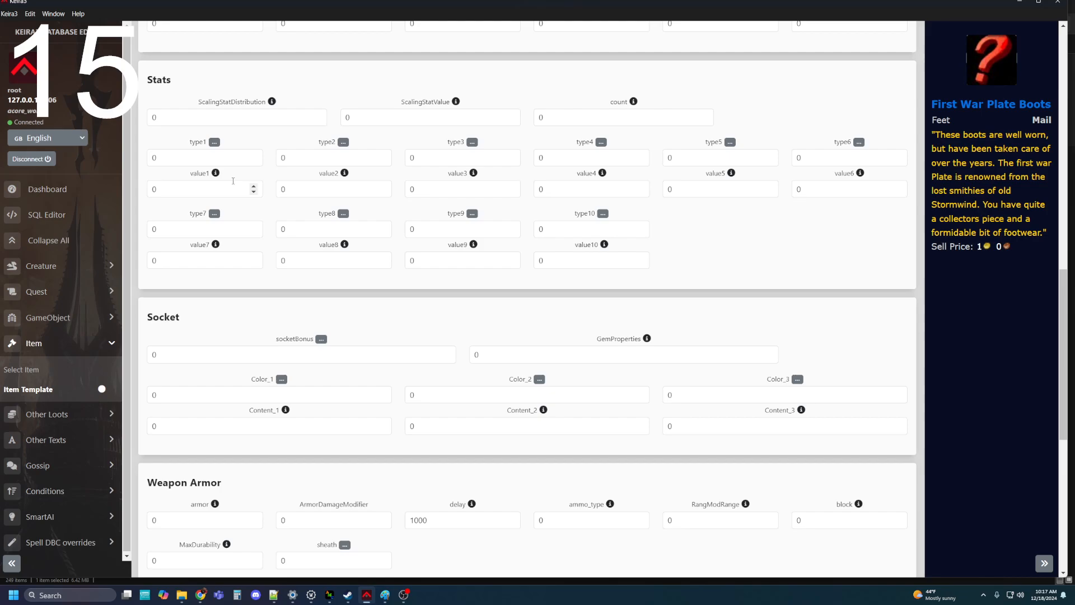
click(215, 143)
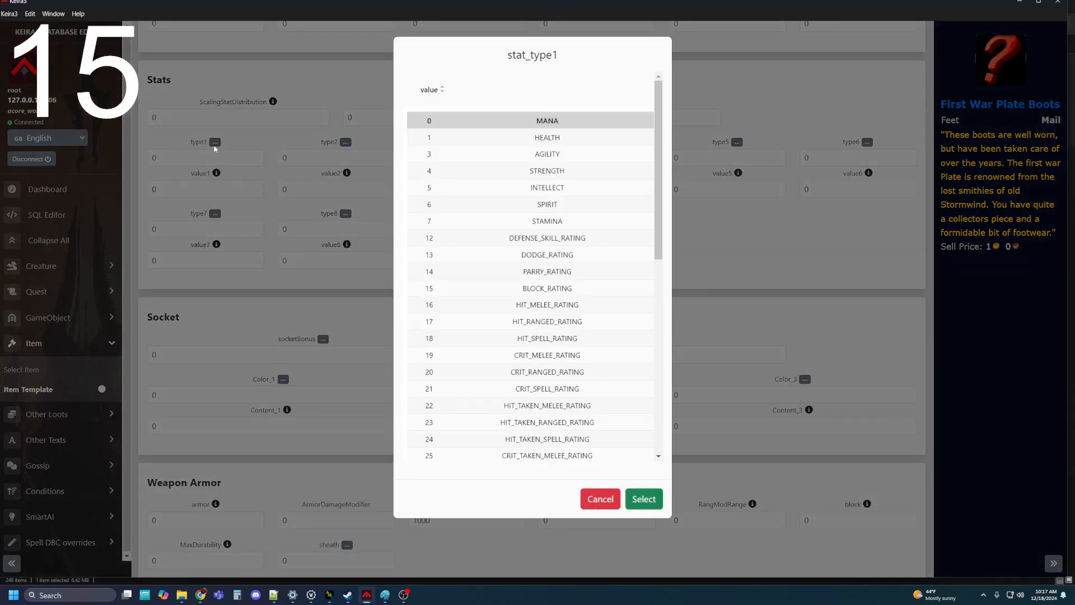
click(644, 499)
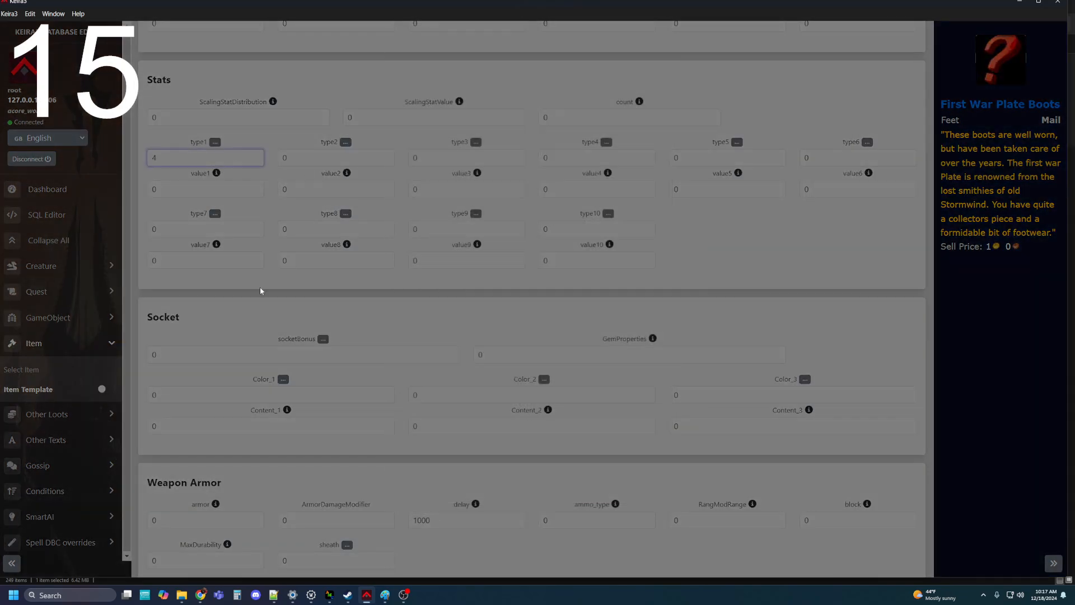
click(157, 185)
key(BackSpace)
text(5)
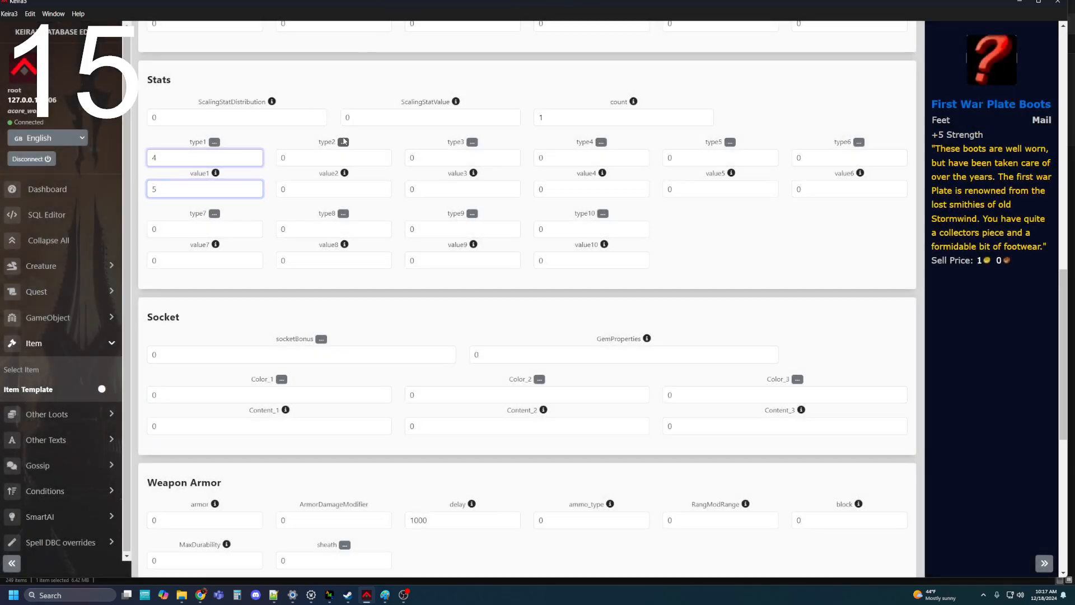
Step: Add Stamina (7) as the second stat with a value of 5
click(343, 142)
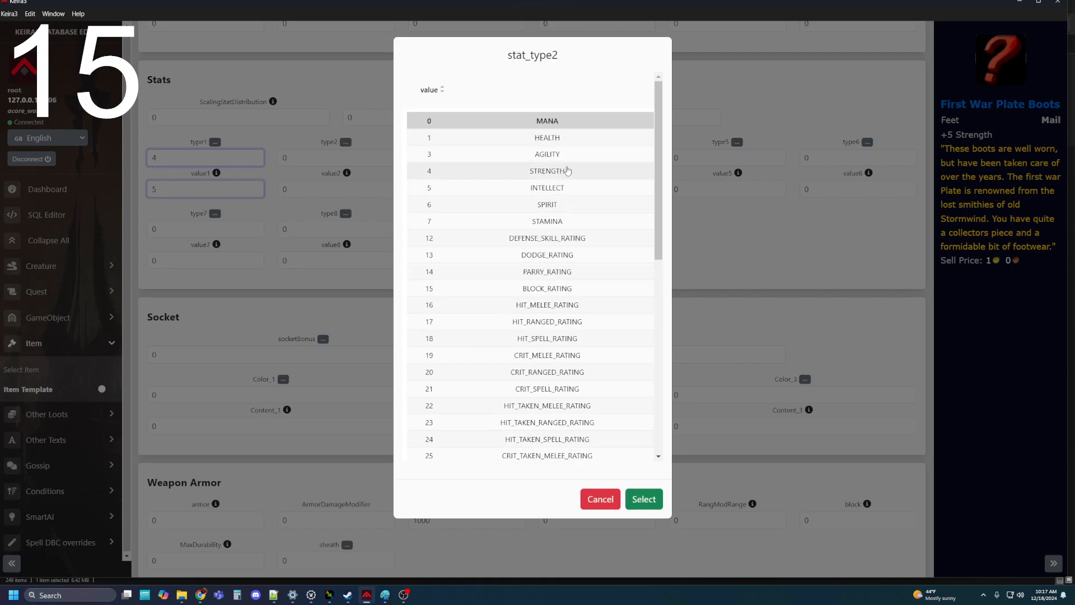
click(548, 221)
click(645, 499)
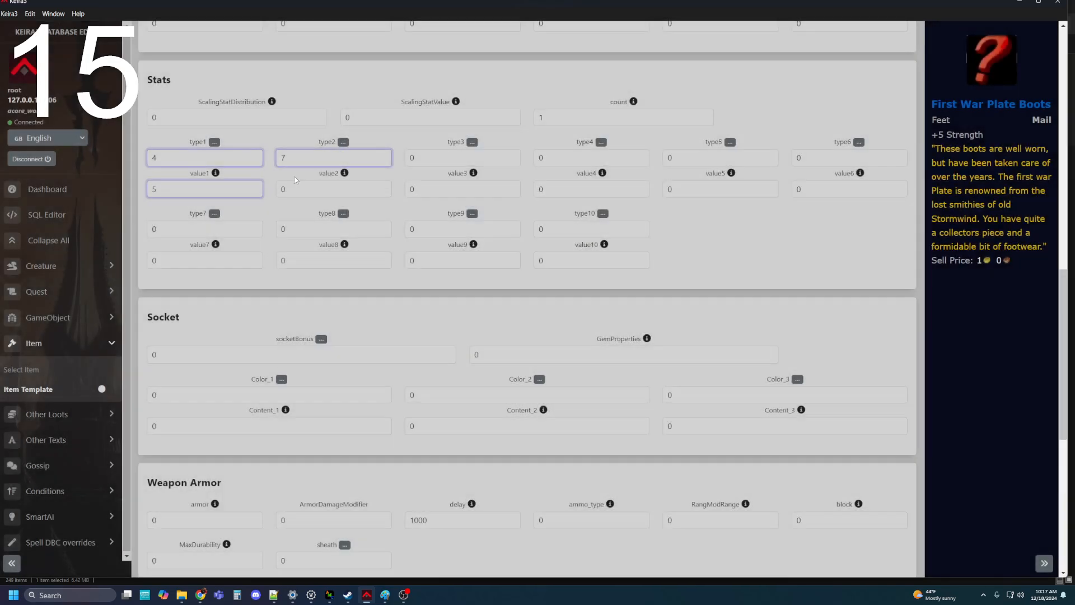
key(Tab)
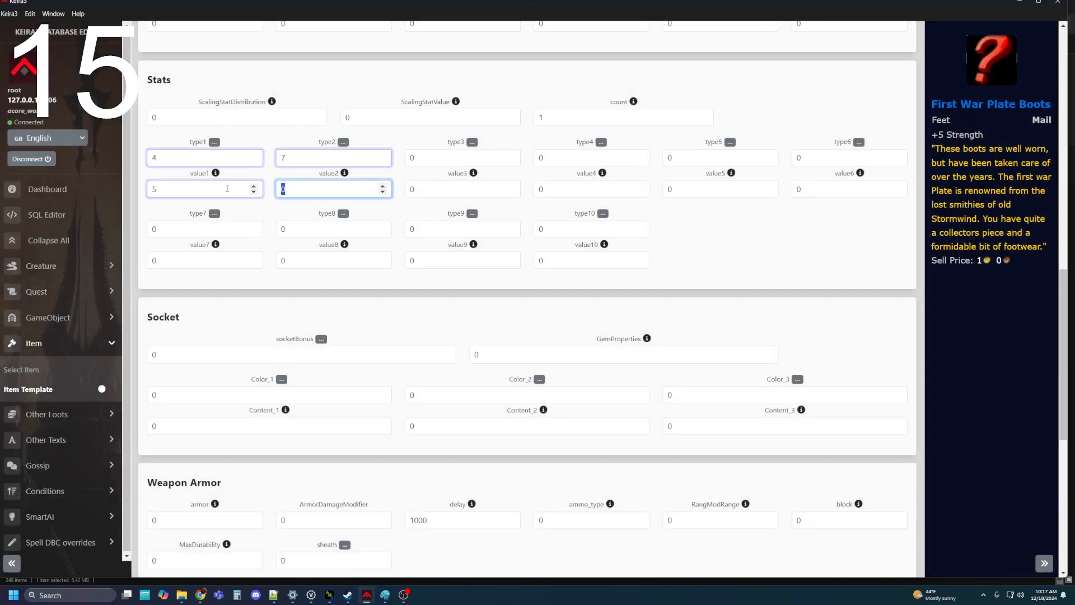
text(5)
click(509, 149)
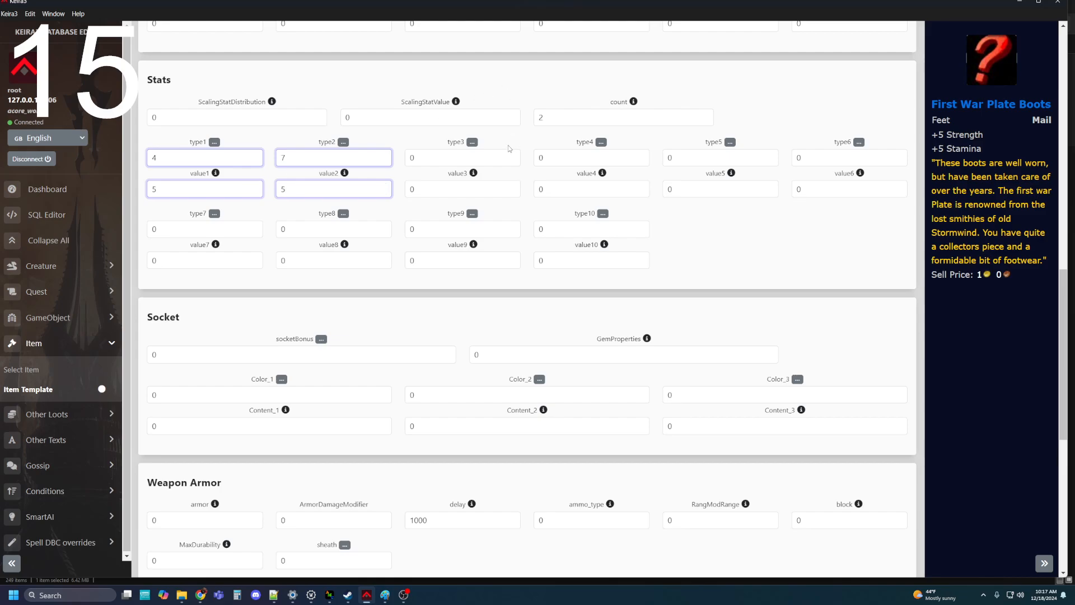
Step: Add Spirit (6) as the third stat with a value of 2
click(472, 143)
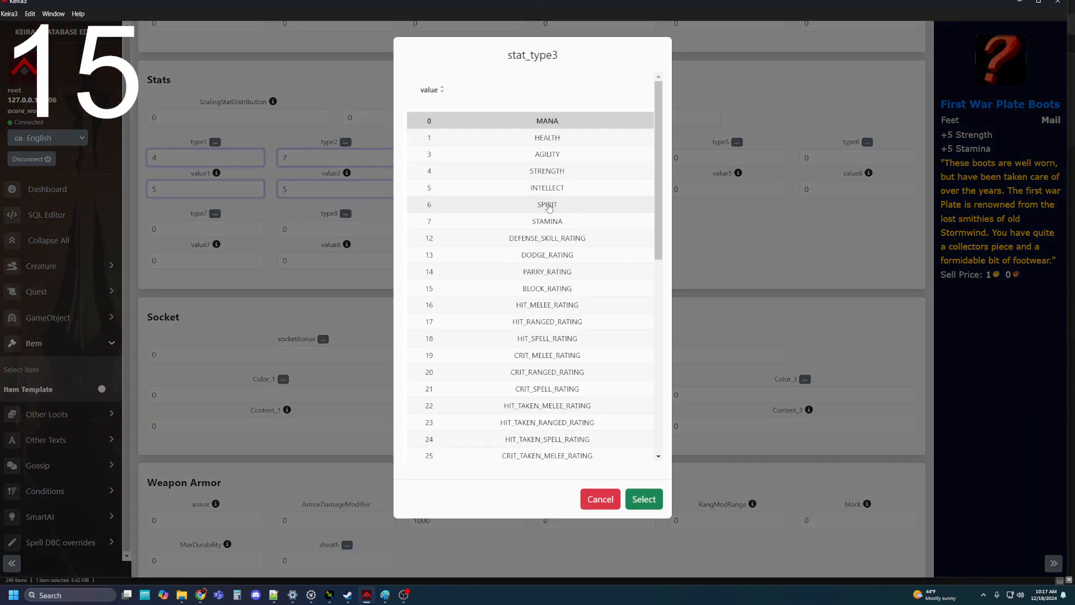
click(549, 205)
click(644, 500)
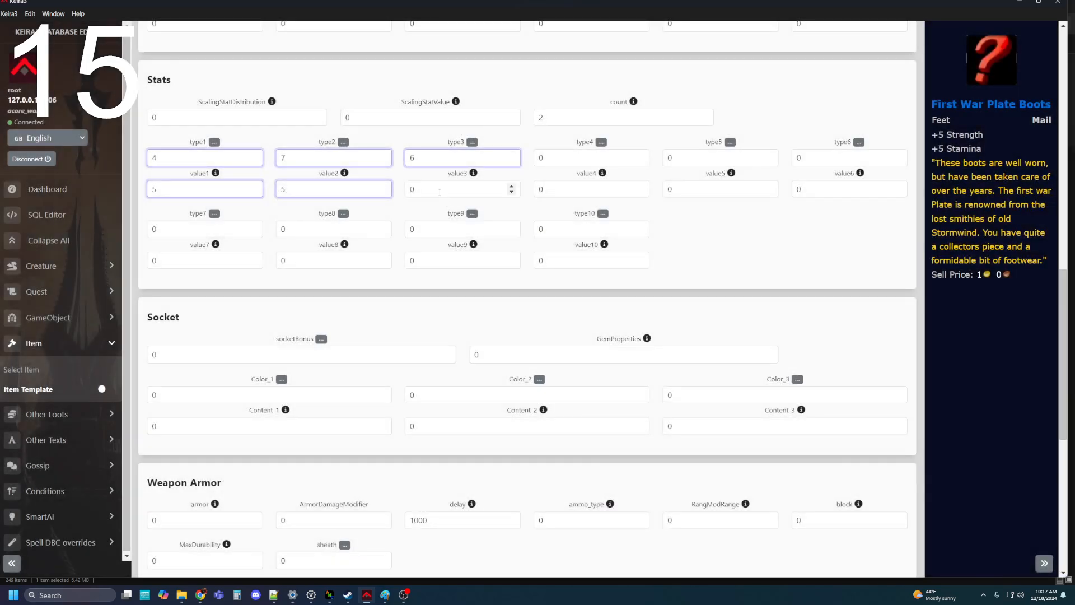
key(Tab)
text(2)
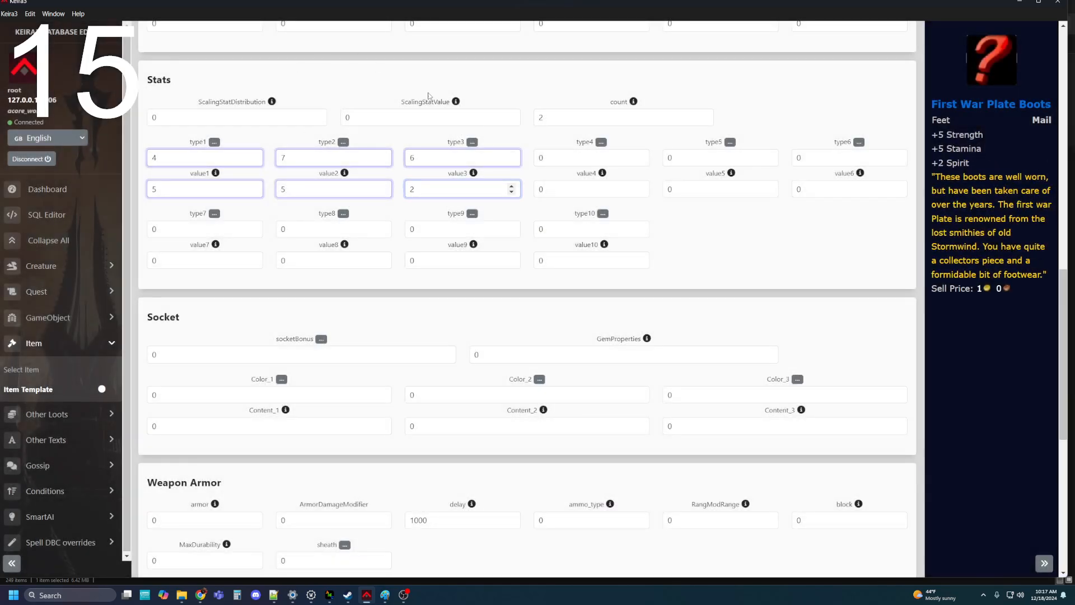
click(750, 256)
Step: Execute the item_template query to write the new boots item to the database
scroll(750, 256, down, 7)
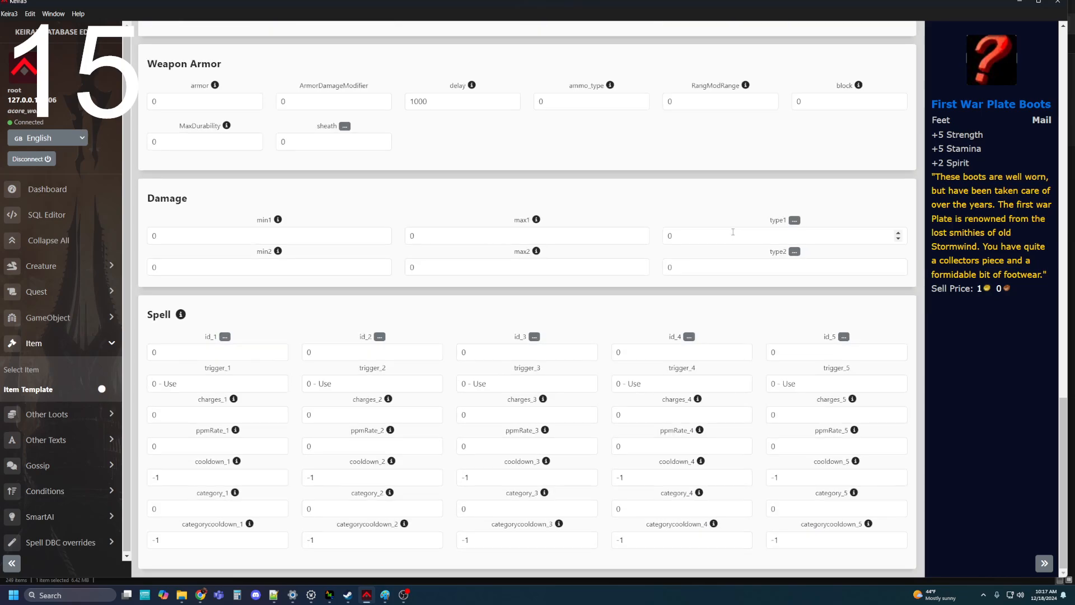
scroll(704, 228, up, 20)
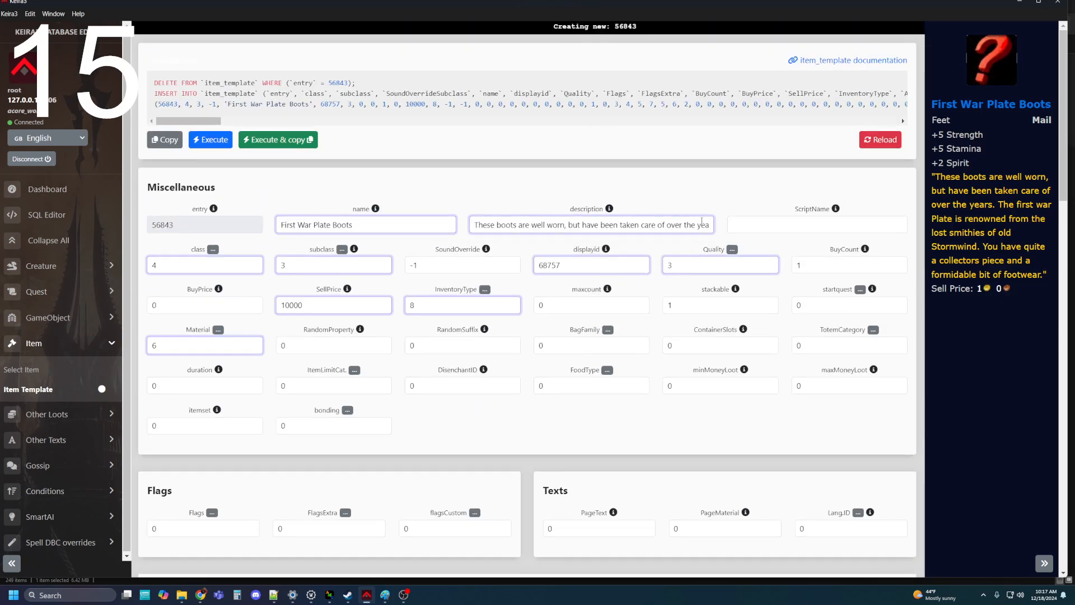
click(211, 141)
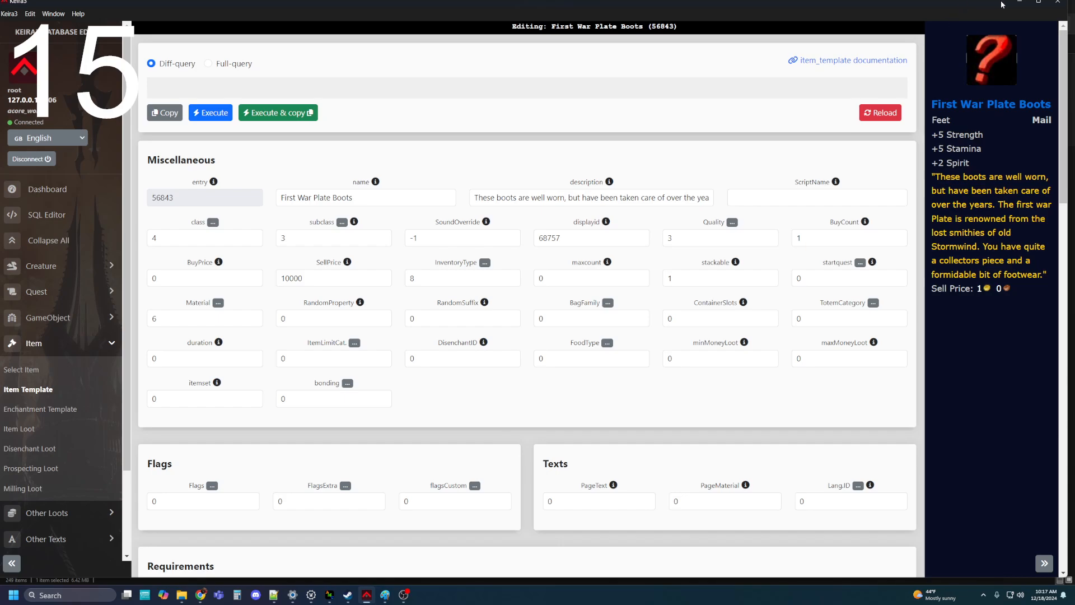
Step: Switch to the dbc folder and open Item.dbc in WDBX Editor with the WotLK 3.3.5 (12340) definition, maximized at the table's end
drag(913, 4, 1074, 134)
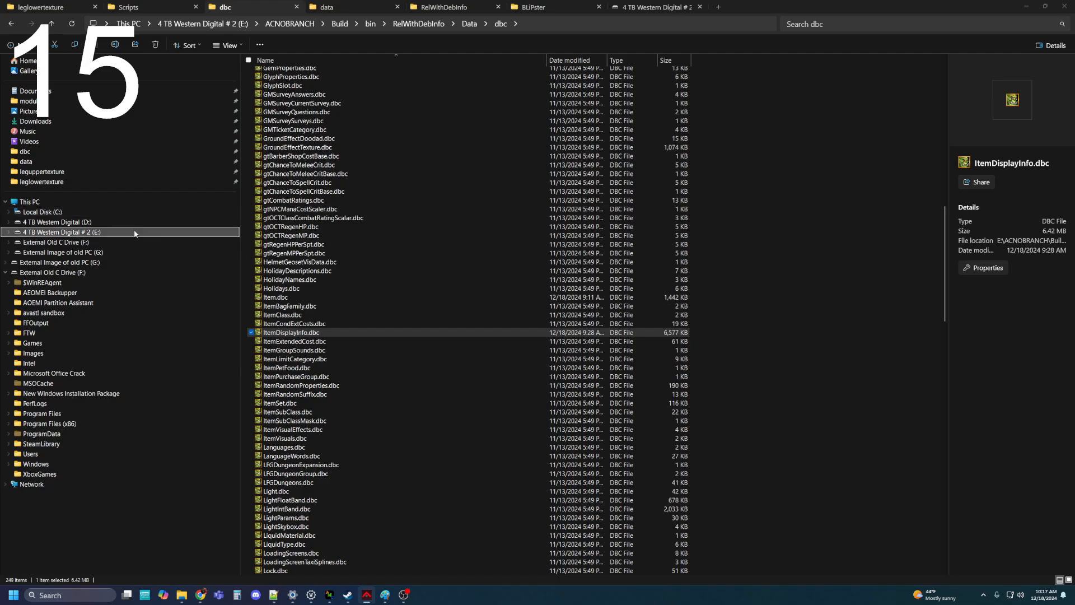
double_click(276, 297)
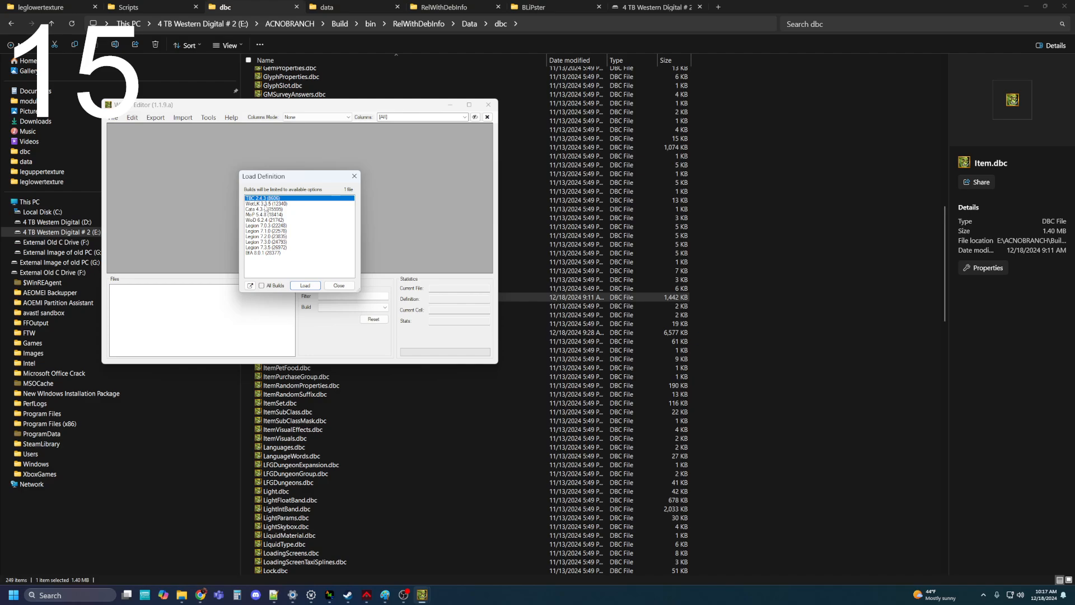
click(266, 204)
click(306, 285)
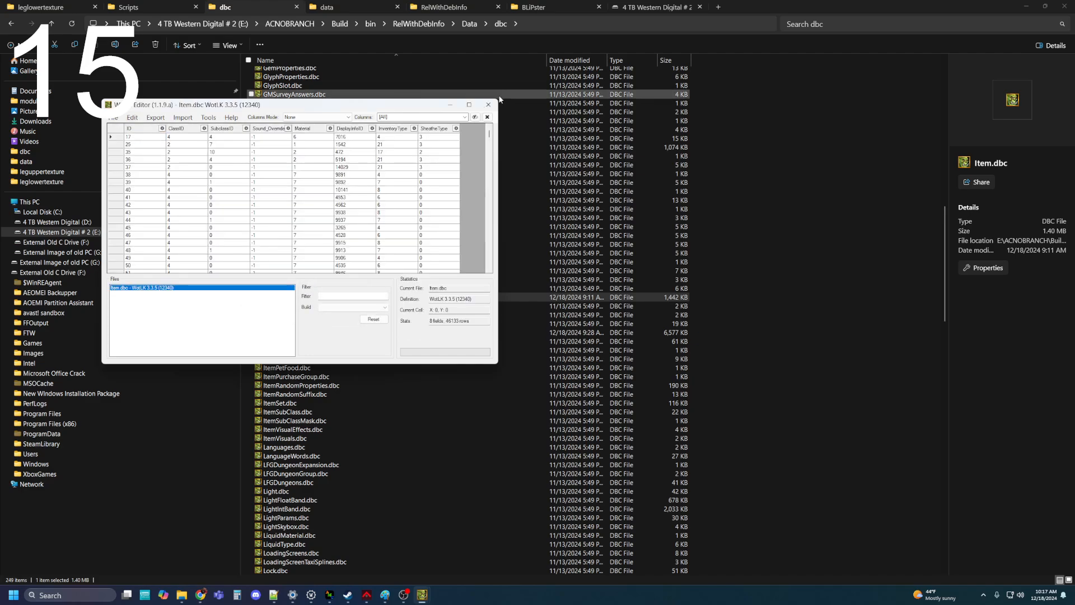
click(469, 104)
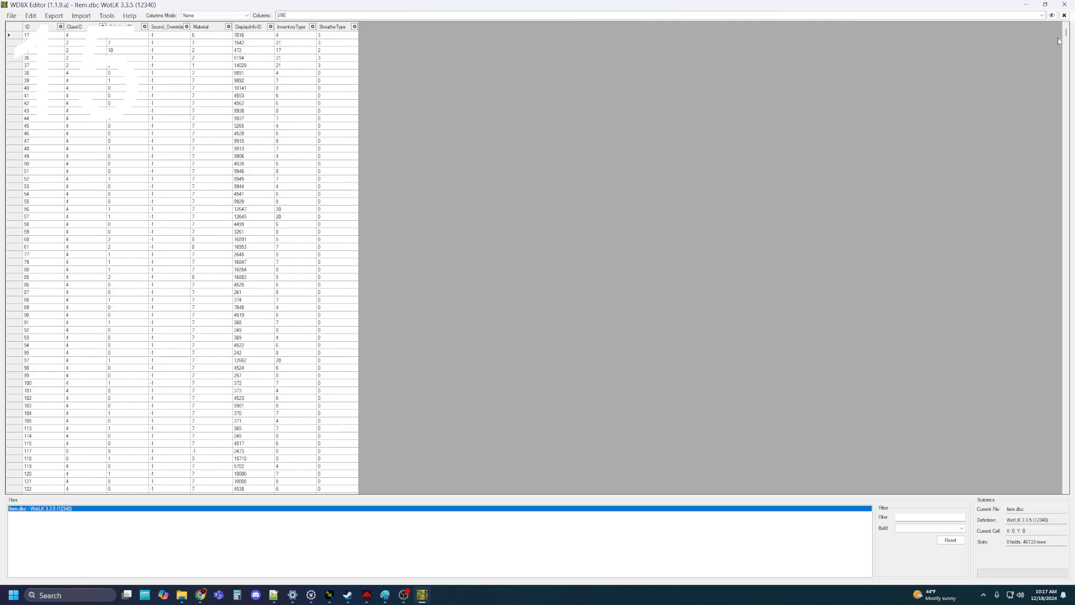
mouse_move(1066, 33)
mouse_down()
mouse_move(1002, 367)
mouse_move(1066, 423)
mouse_move(1059, 483)
mouse_move(1039, 497)
mouse_up()
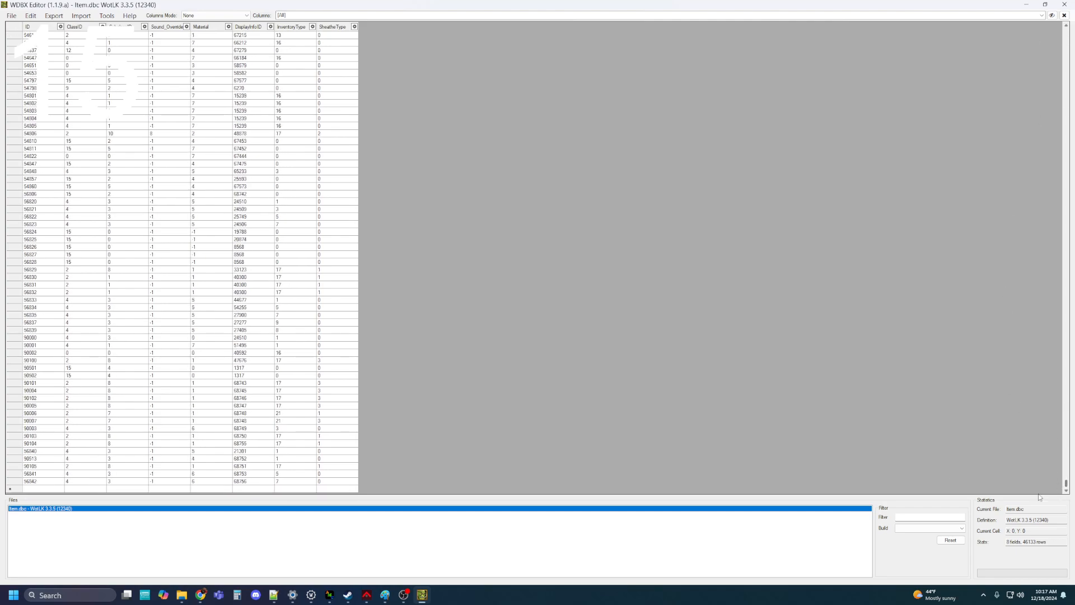
Step: Add a new row at the end of the Item.dbc table and set its ID to 56843
click(25, 490)
right_click(38, 490)
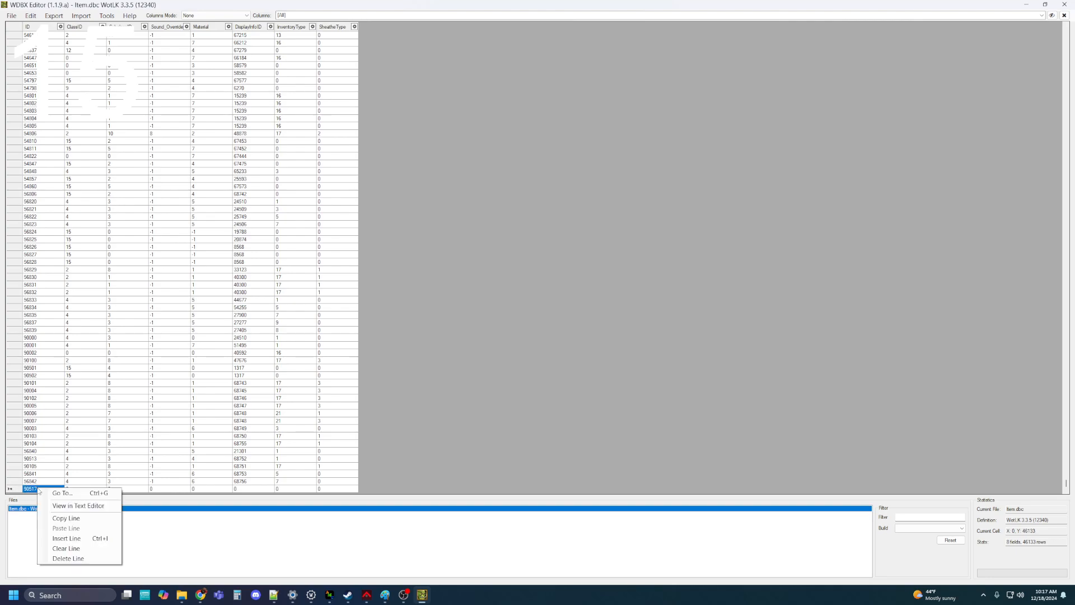
click(79, 506)
drag(459, 232, 404, 232)
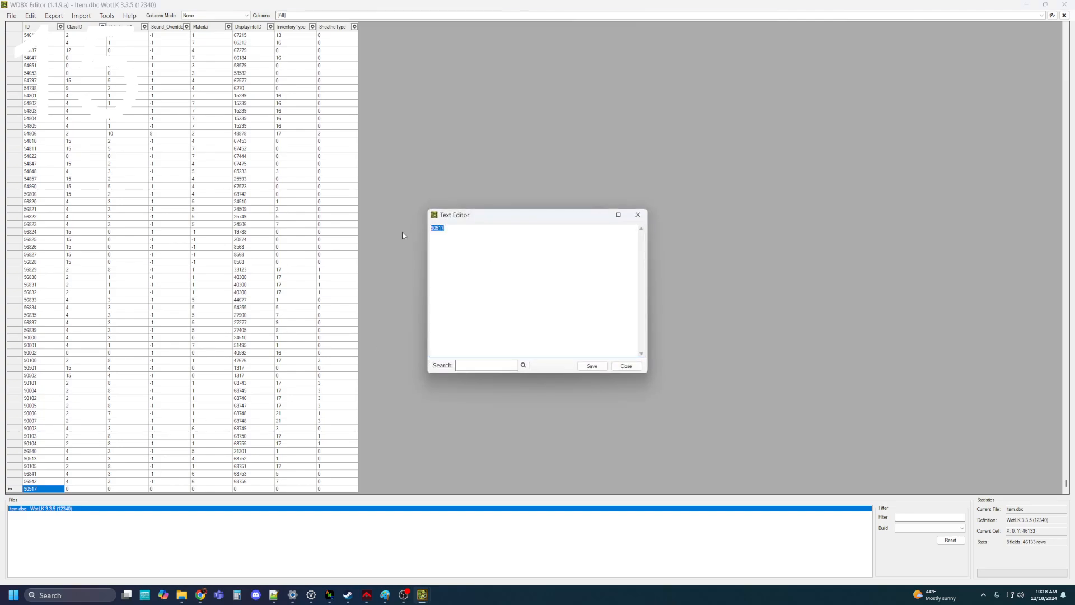
text(56843)
click(592, 366)
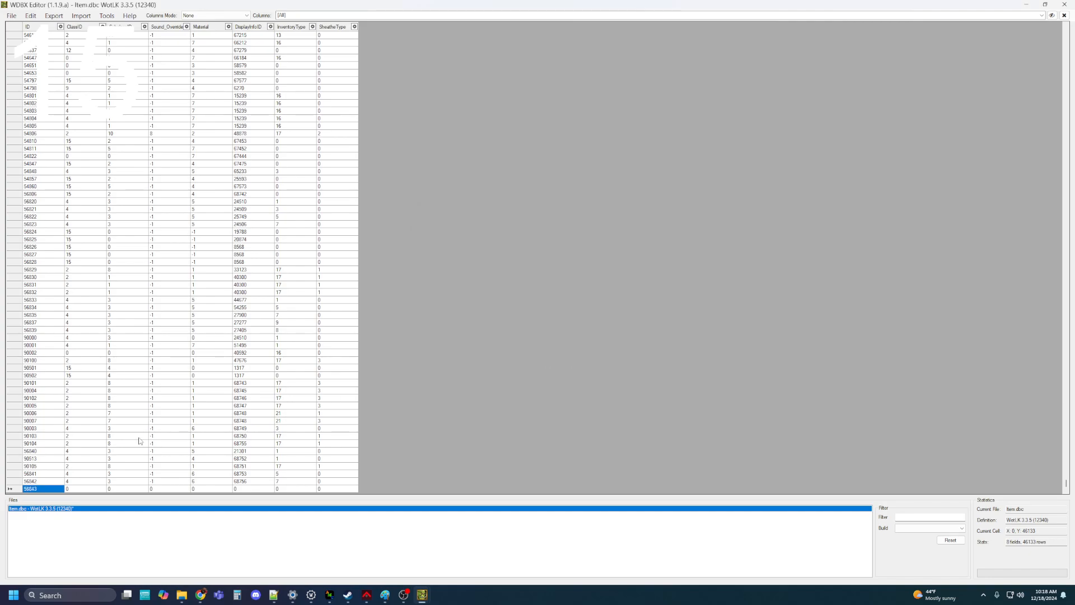
Step: In row 56843, set ClassID to 4, the subclass ID to 3 and Sound_Override to -1
click(76, 489)
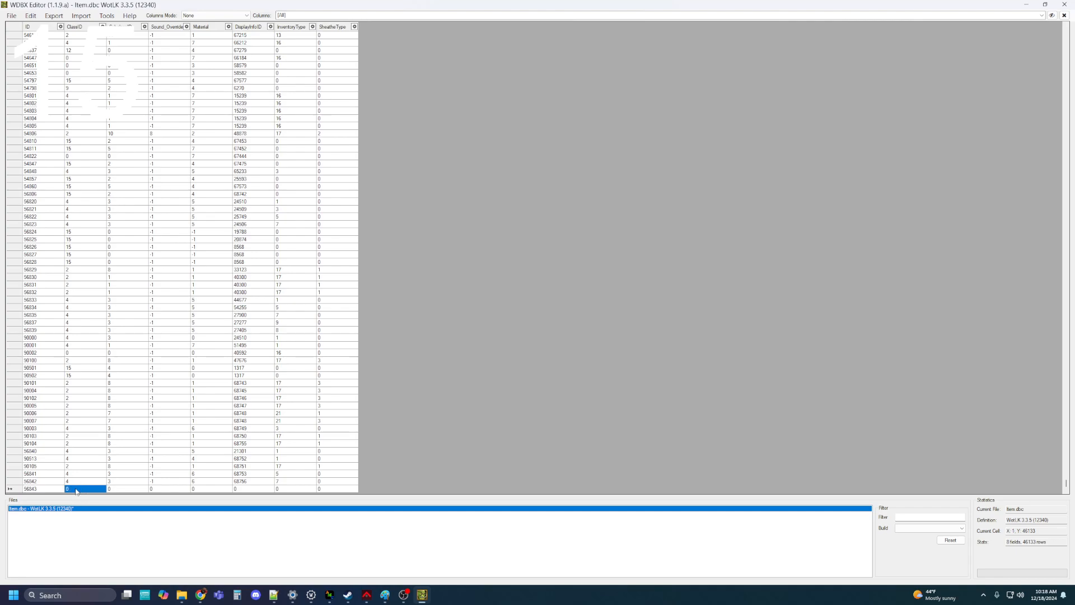
text(4)
key(Tab)
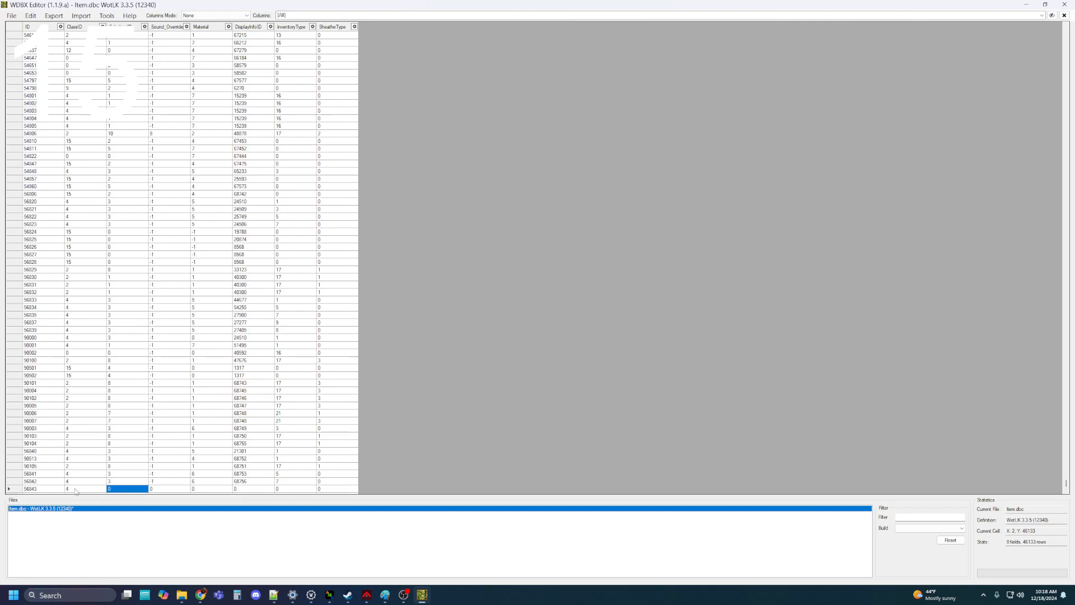
text(3)
key(Tab)
text(-1)
key(Tab)
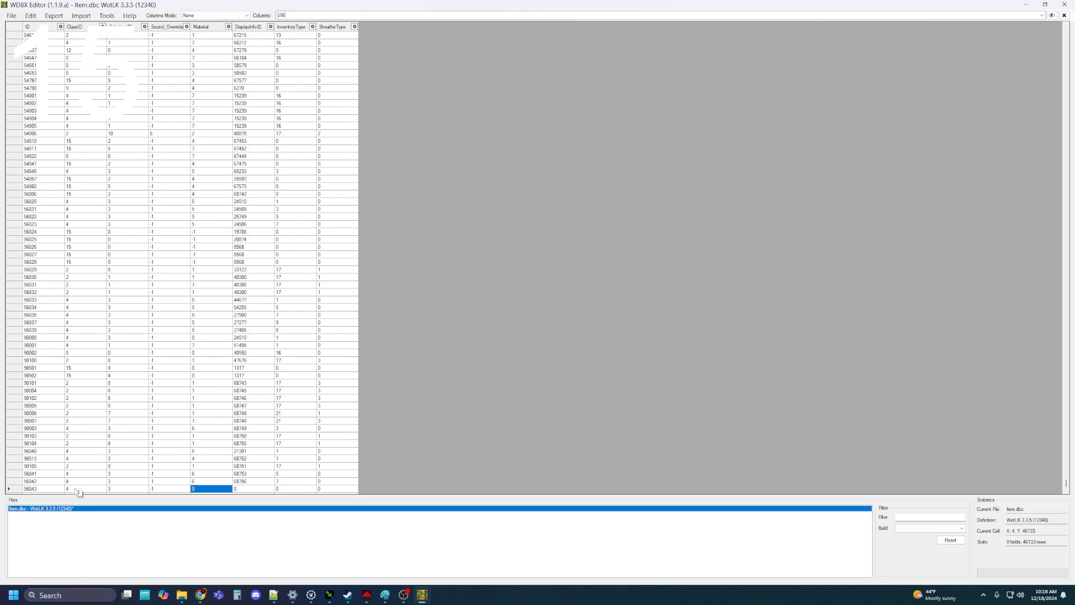
Step: In row 56843, set Material to 6, DisplayInfoID to 68757 and InventoryType to 8
text(6)
key(Tab)
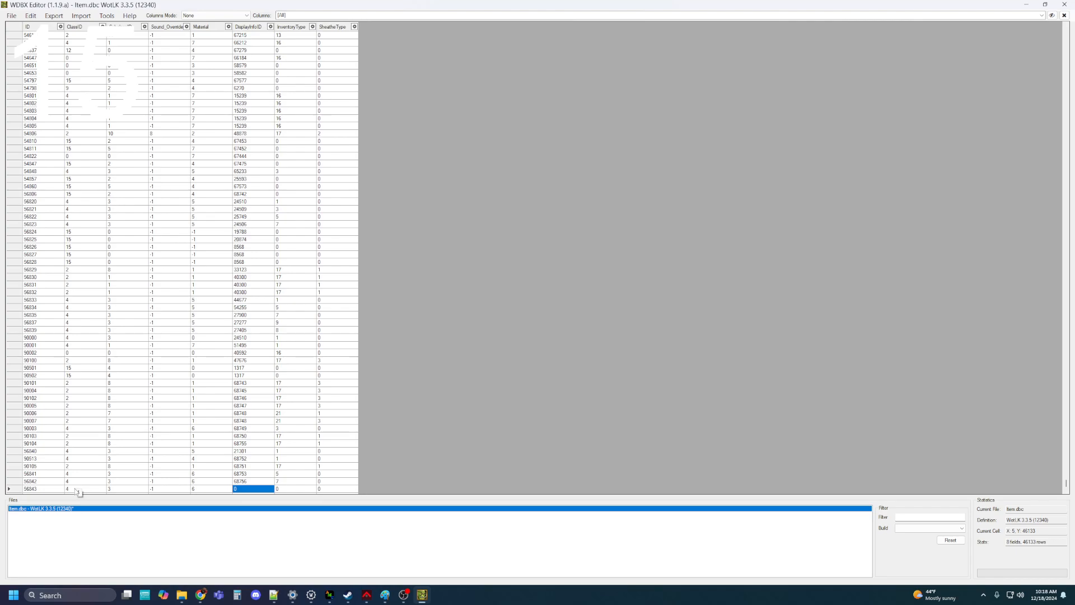
text(68757)
key(Tab)
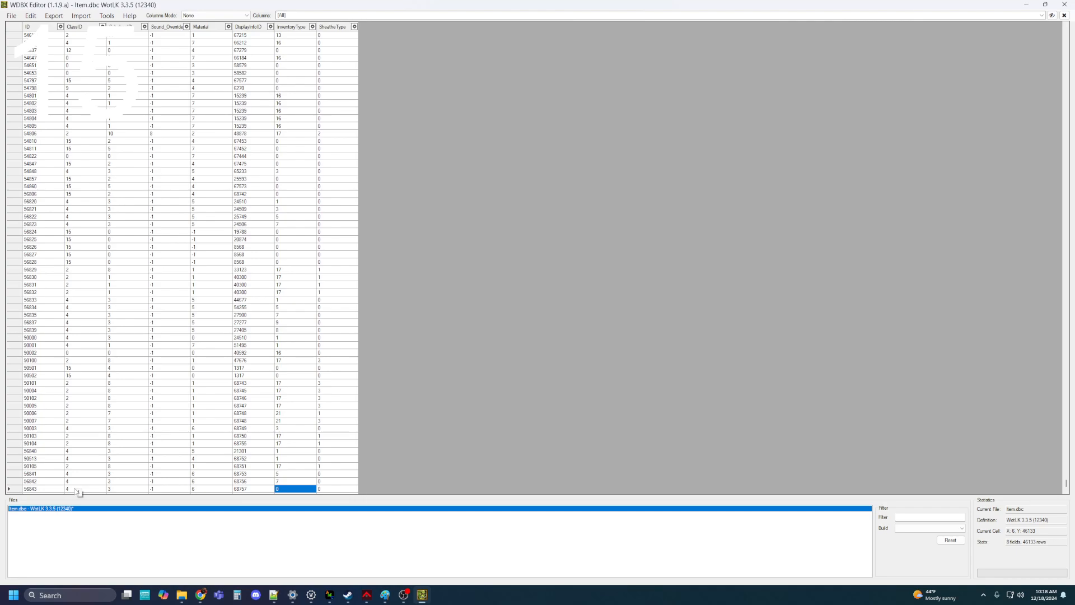
text(8)
Step: Save Item.dbc and close WDBX Editor
click(11, 15)
click(25, 62)
click(1065, 5)
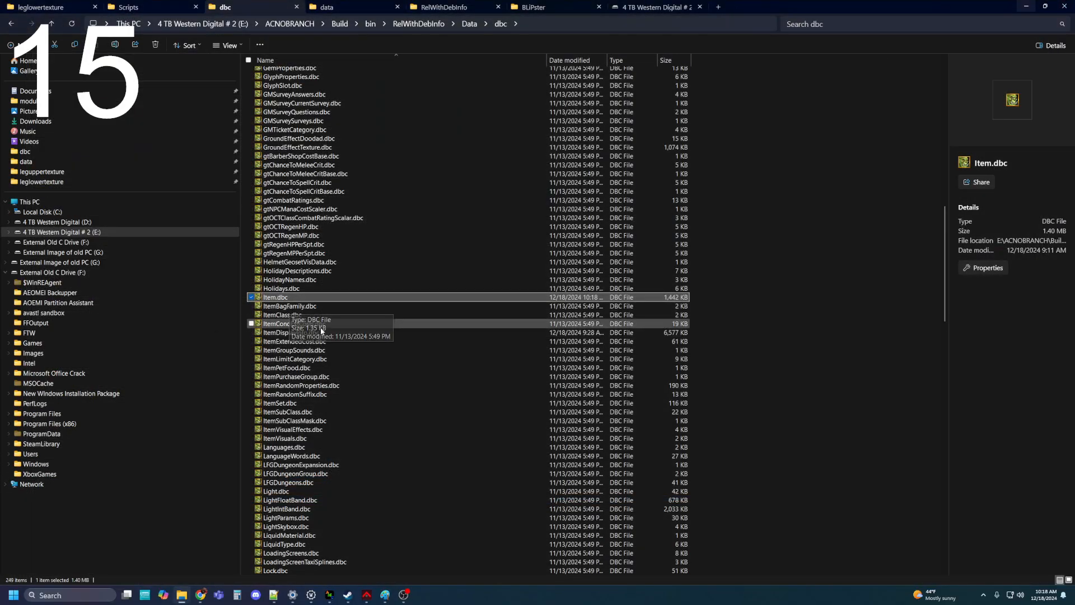
Step: Open ItemDisplayInfo.dbc in WDBX Editor with the WotLK 3.3.5 (12340) definition
double_click(288, 332)
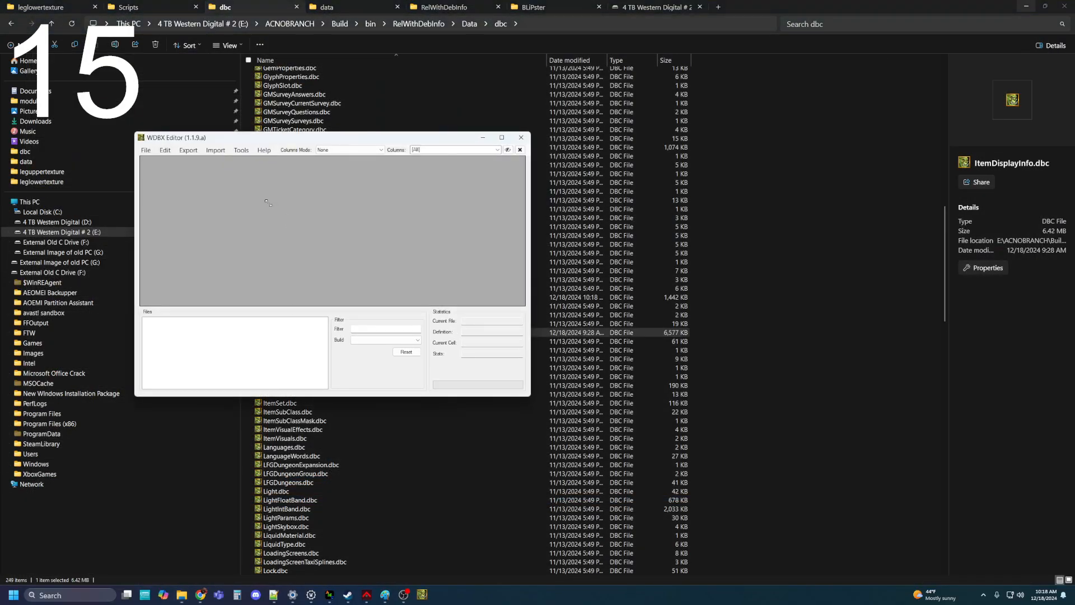
click(286, 247)
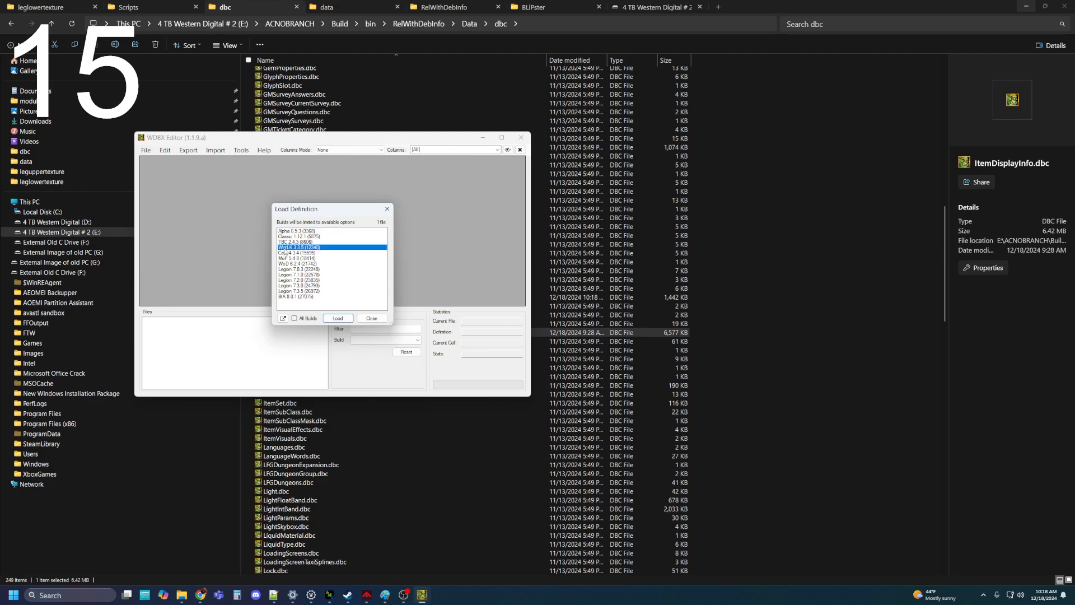
click(338, 318)
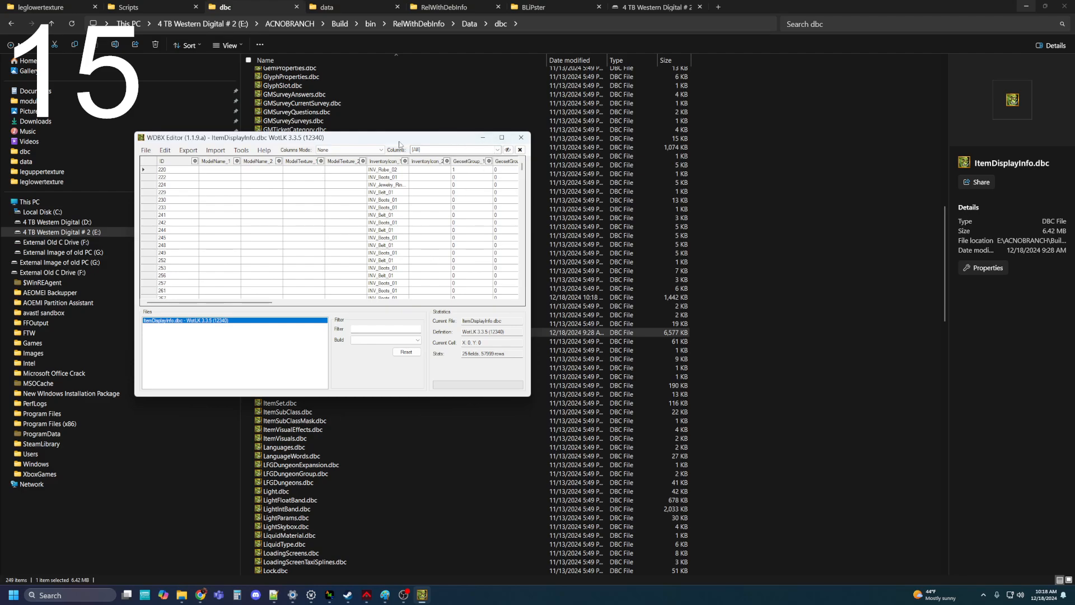
drag(399, 144, 656, 175)
Step: Load Item.dbc alongside it with the WotLK 3.3.5 (12340) definition, maximize WDBX Editor and display the Item.dbc table
click(286, 299)
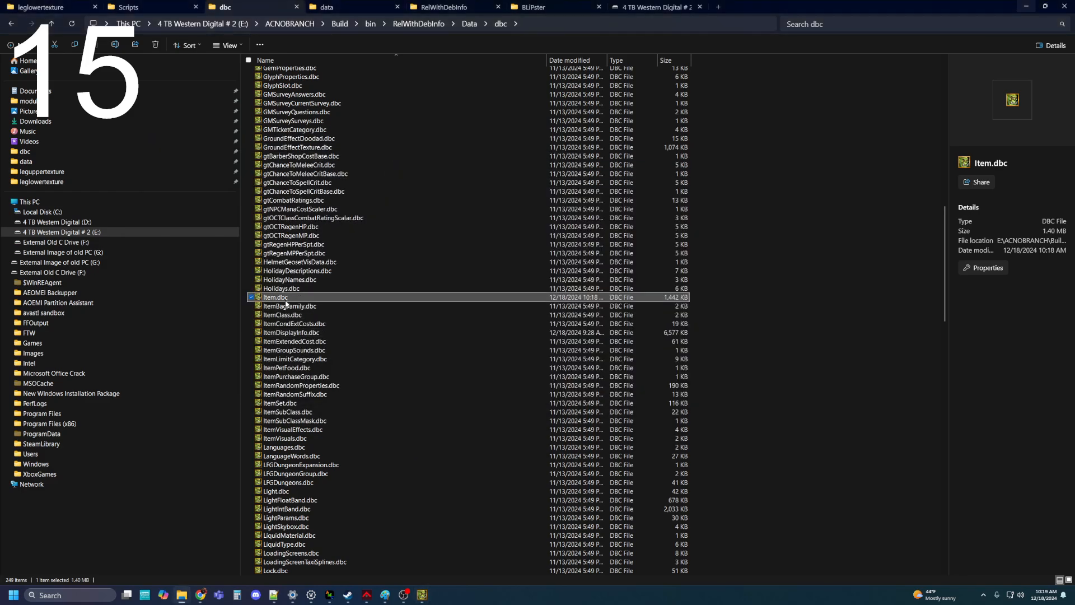
mouse_move(423, 595)
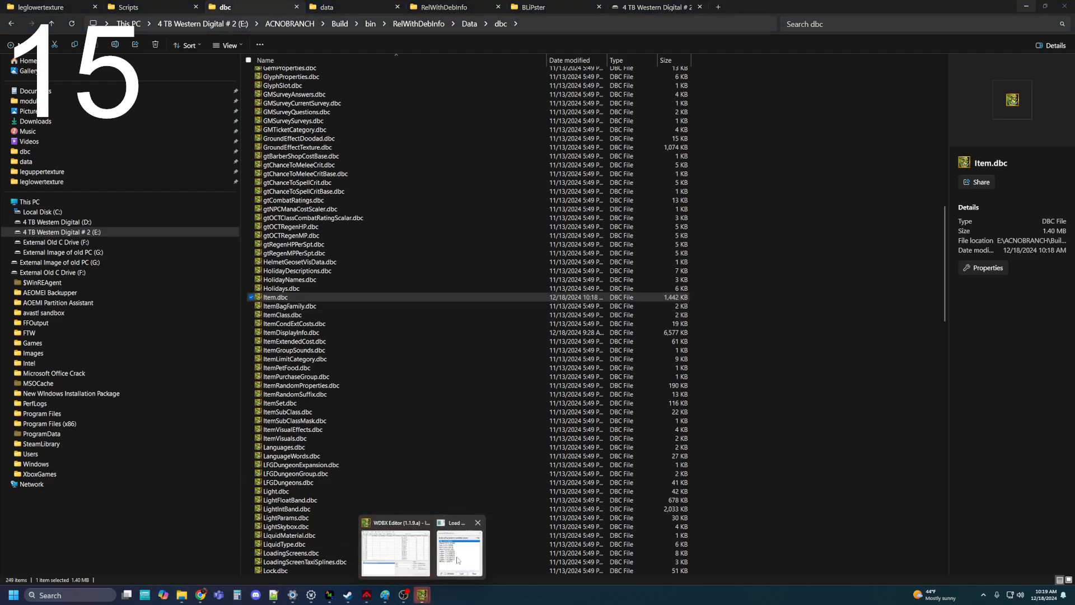
click(457, 557)
click(552, 267)
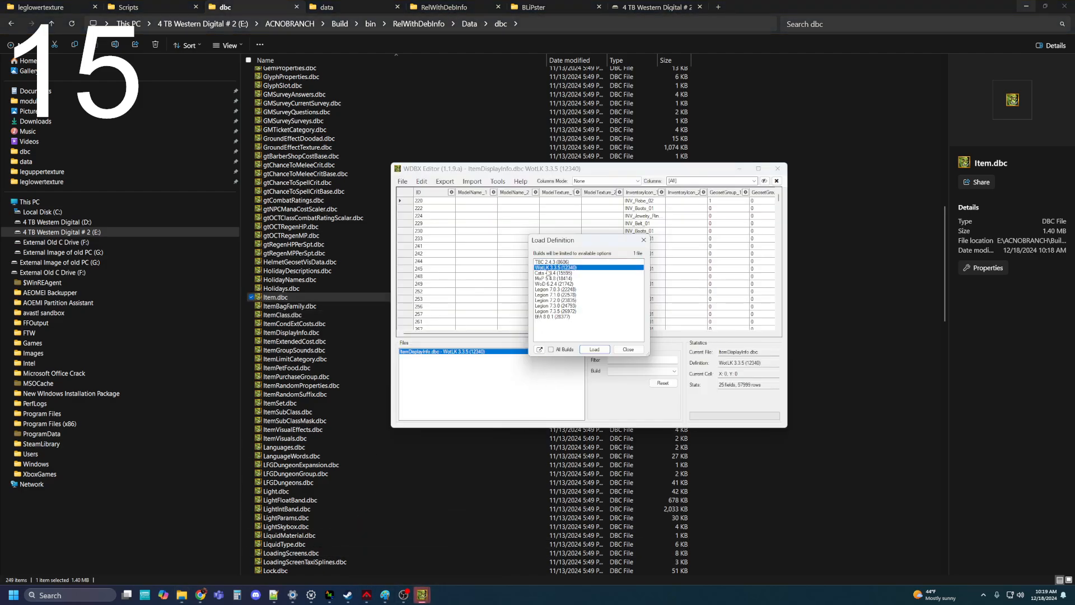
click(600, 352)
click(756, 169)
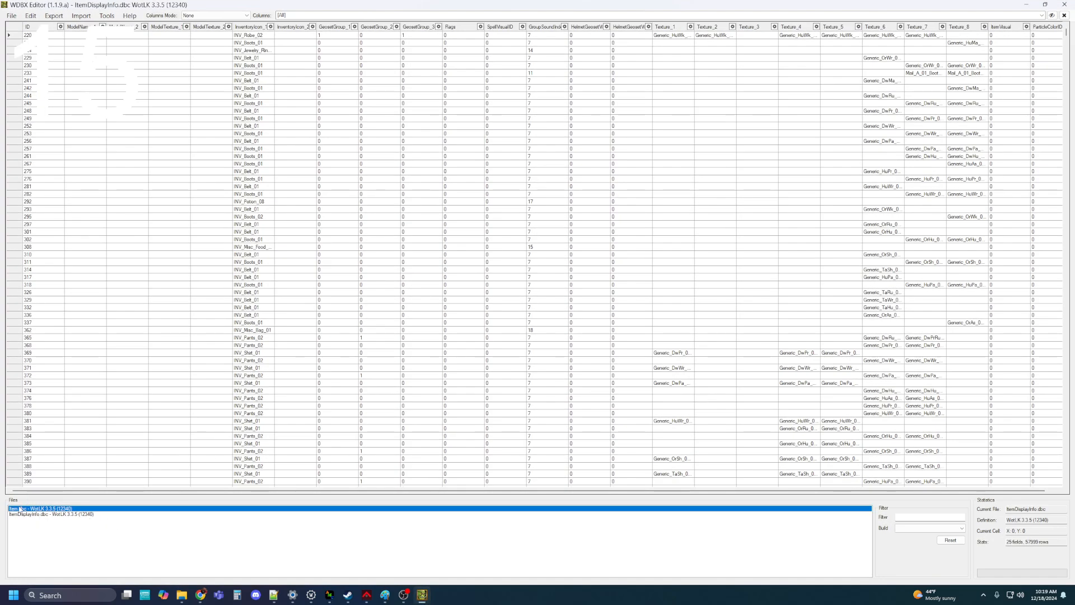
double_click(25, 511)
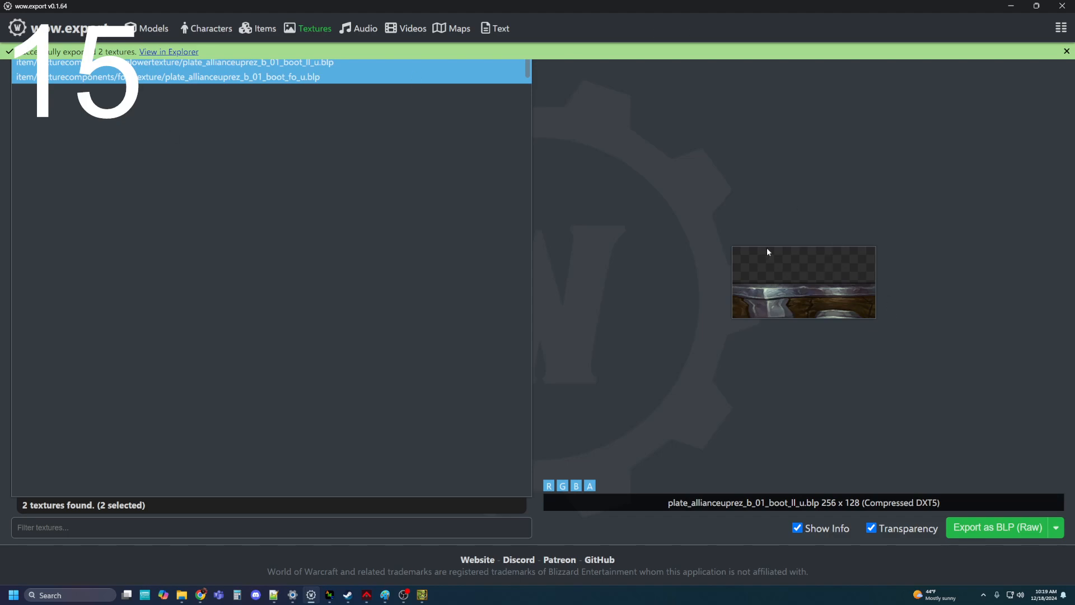
Step: Switch to wow.export and search its items for "imperial plate" to look up the item ID of Imperial Plate Boots
click(262, 32)
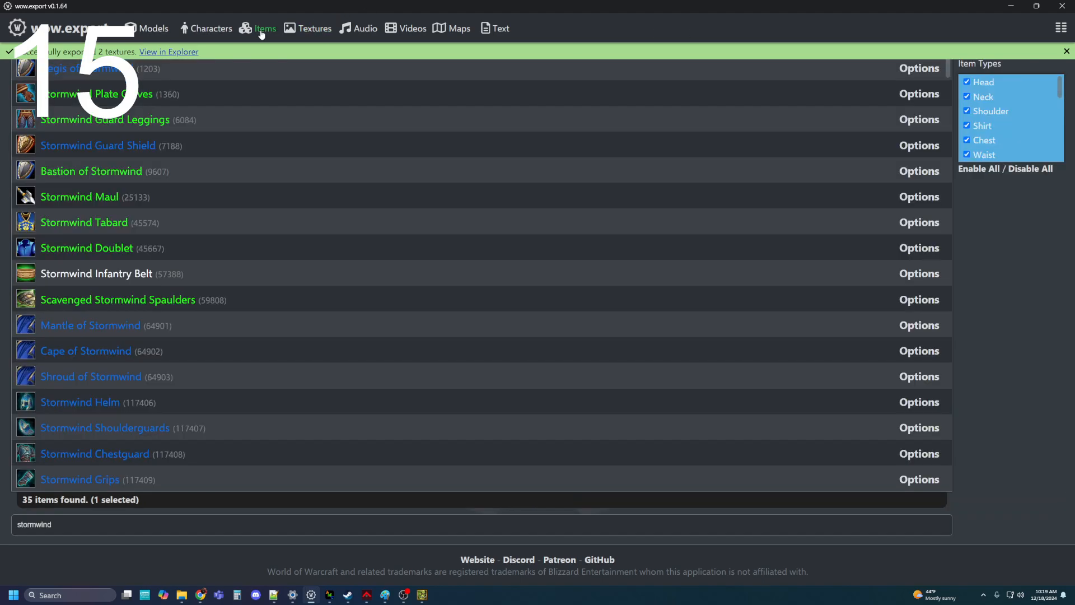
key(ctrl+a)
text(imperial plate)
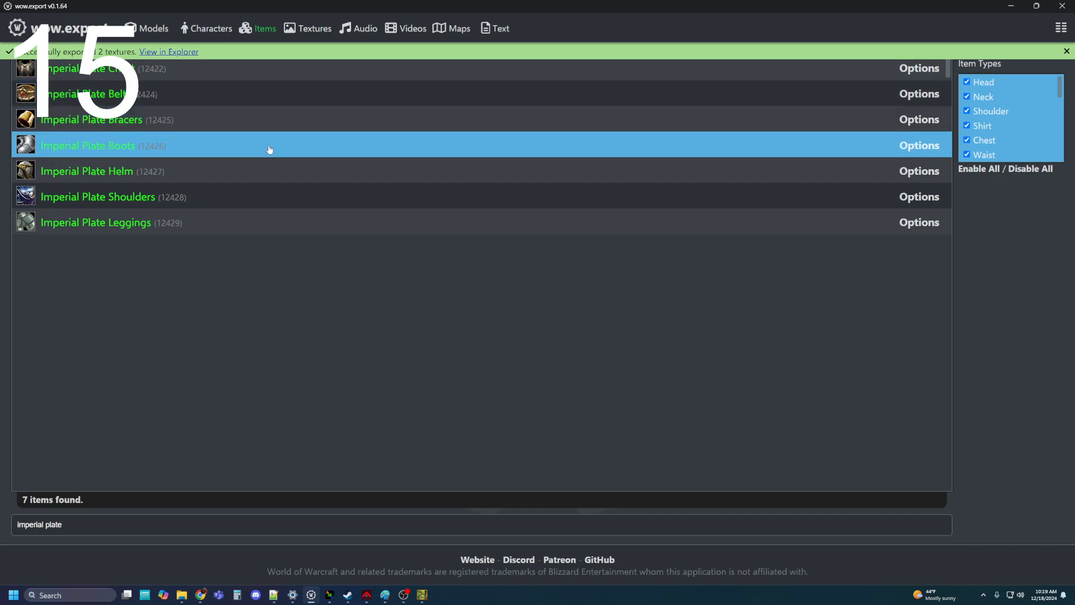
click(907, 147)
Step: Back in WDBX Editor, find item ID 12426 in Item.dbc, matching case and entire cell contents, and copy its DisplayInfoID
click(423, 595)
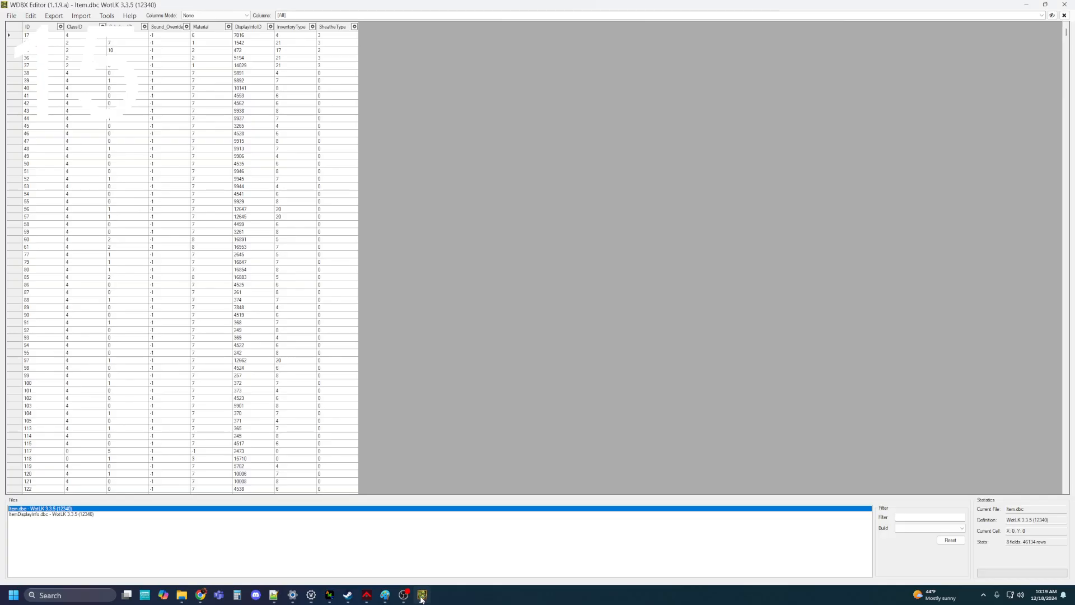
key(ctrl+f)
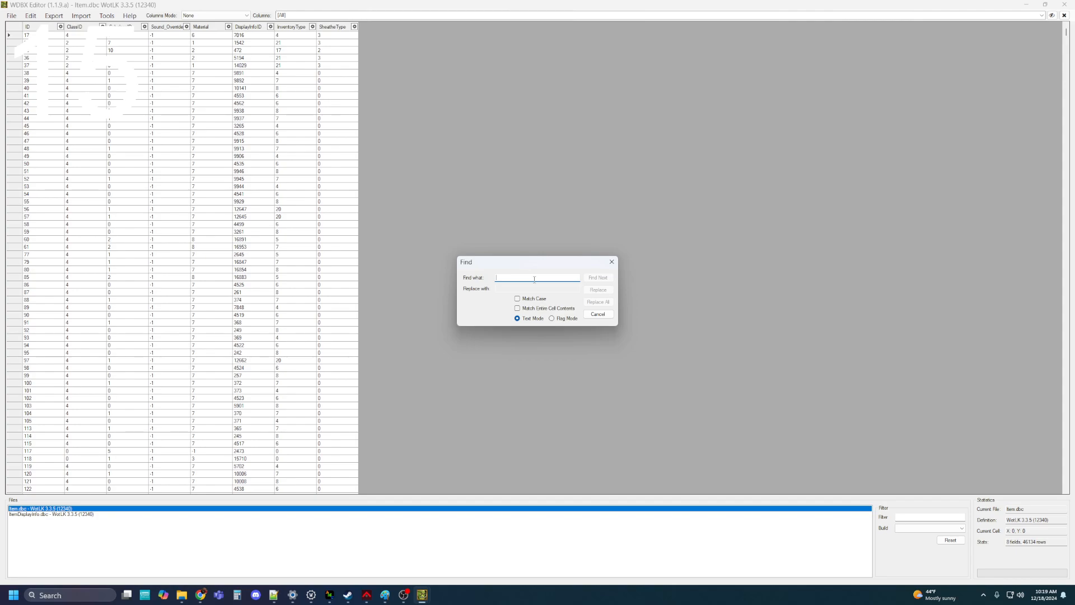
text(12426)
click(520, 299)
click(518, 308)
click(604, 278)
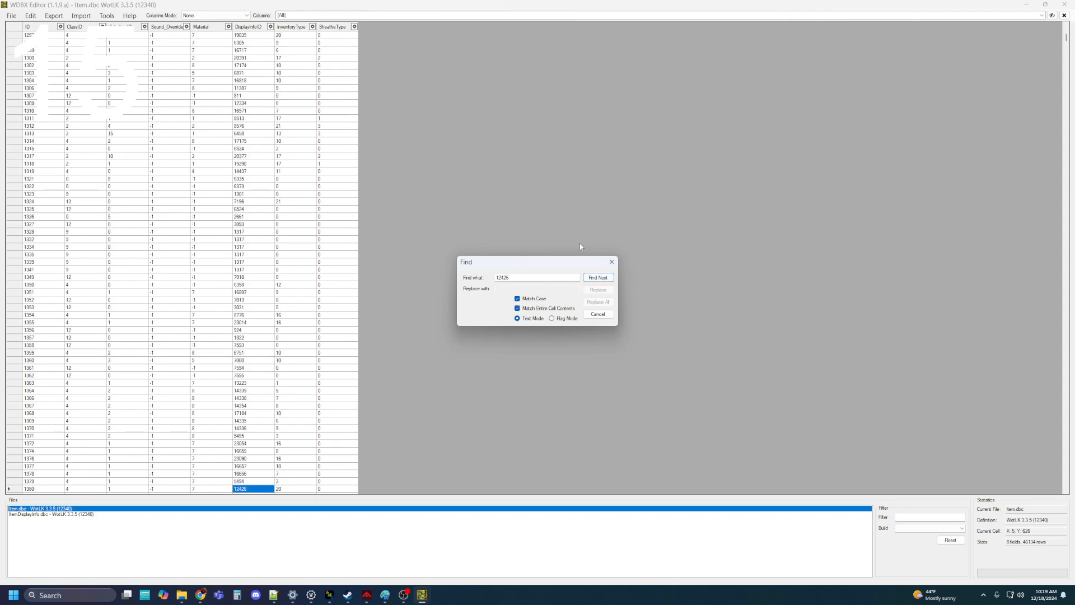
click(593, 278)
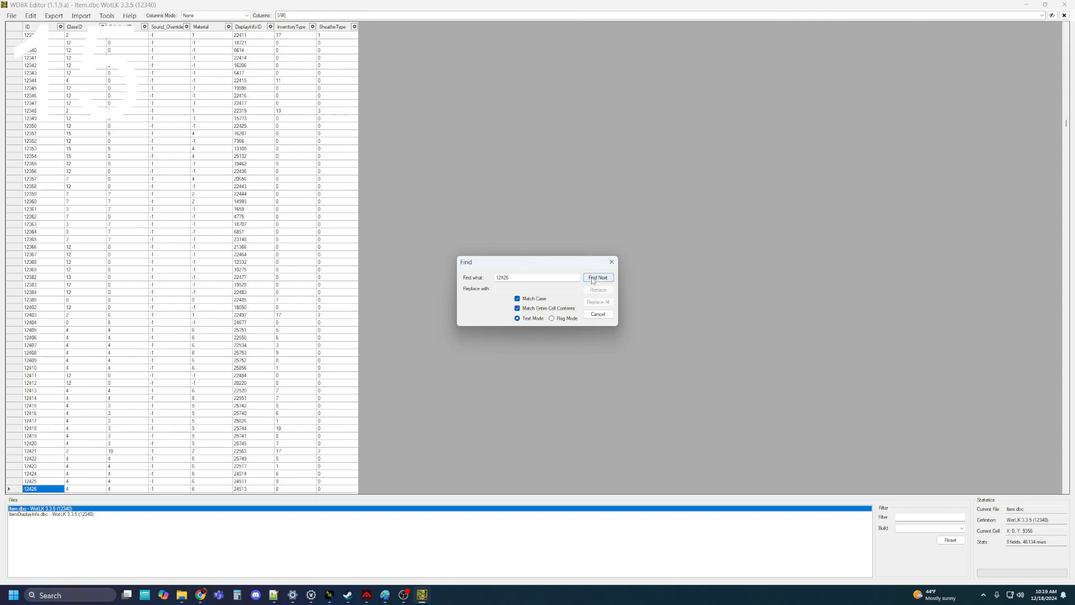
click(612, 262)
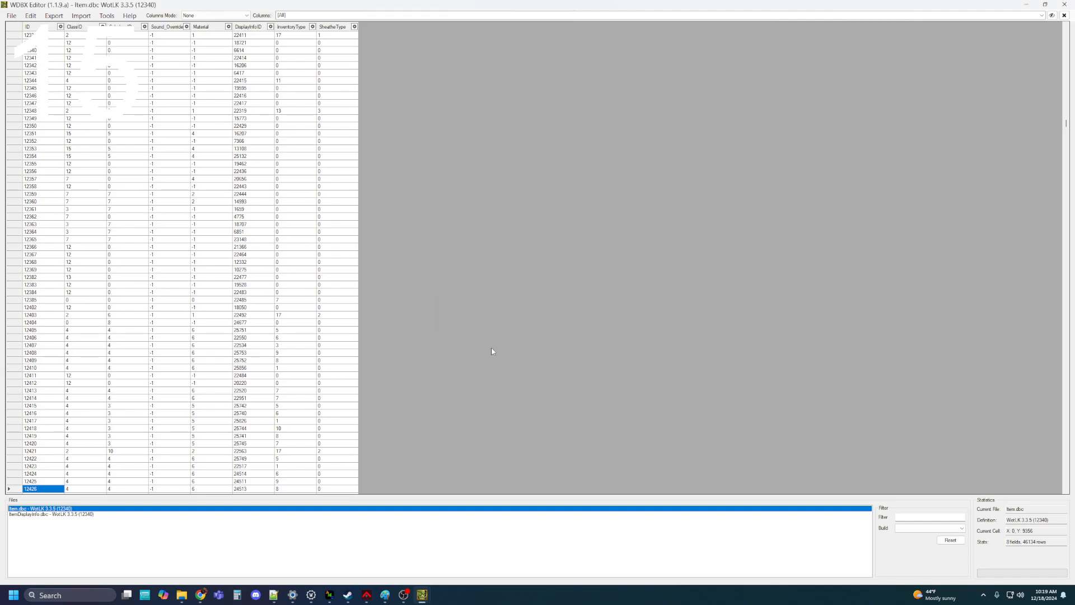
click(259, 491)
click(259, 491)
key(ctrl+c)
Step: Find display ID 24513 in ItemDisplayInfo.dbc, matching case and entire cell contents
click(42, 514)
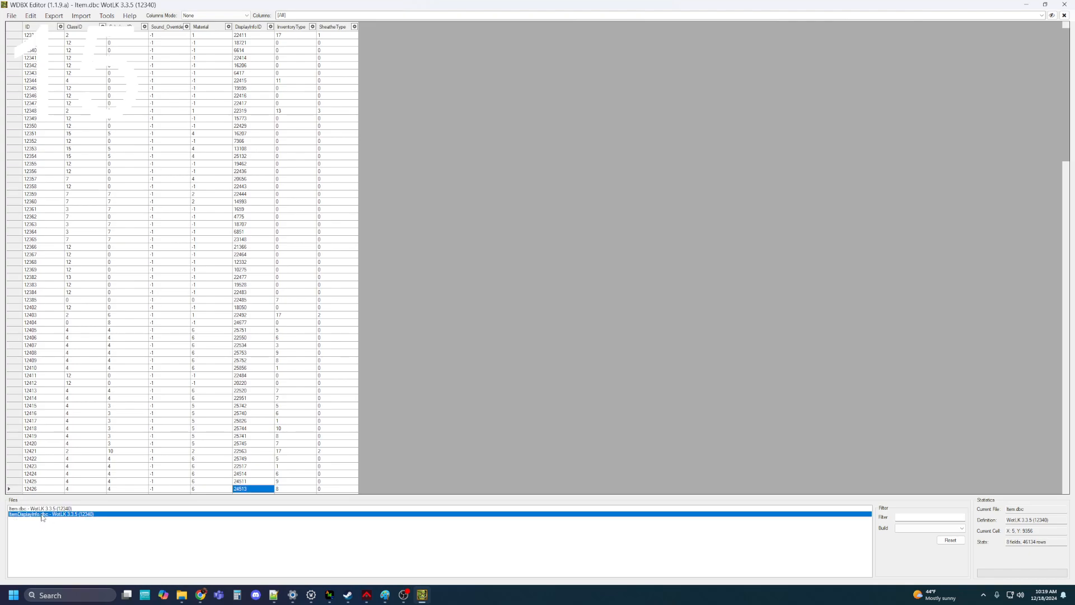
key(ctrl+f)
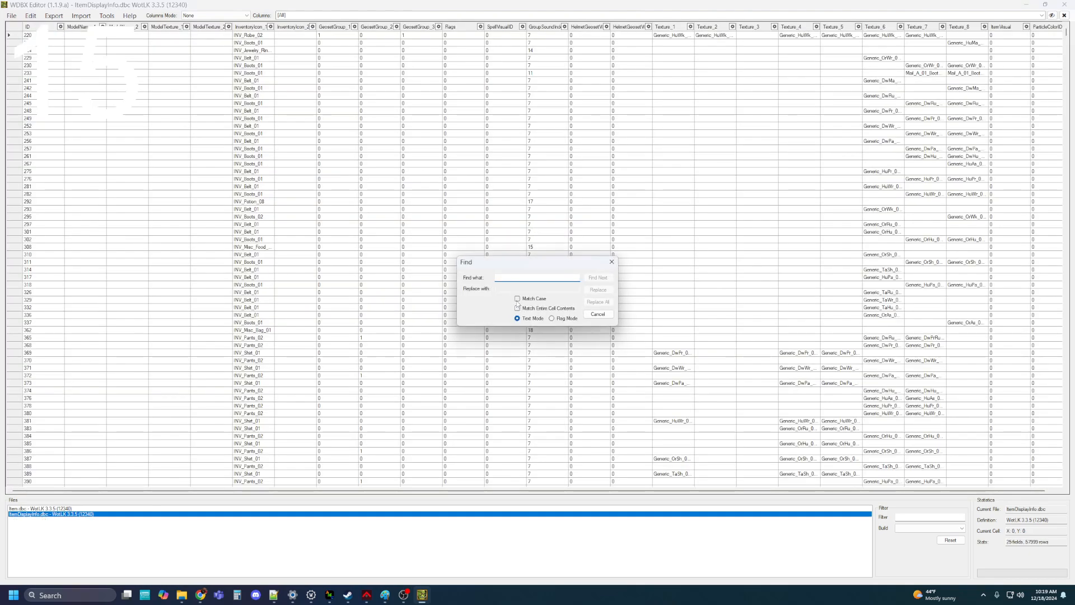
click(517, 298)
click(517, 308)
click(523, 275)
key(ctrl+v)
click(592, 280)
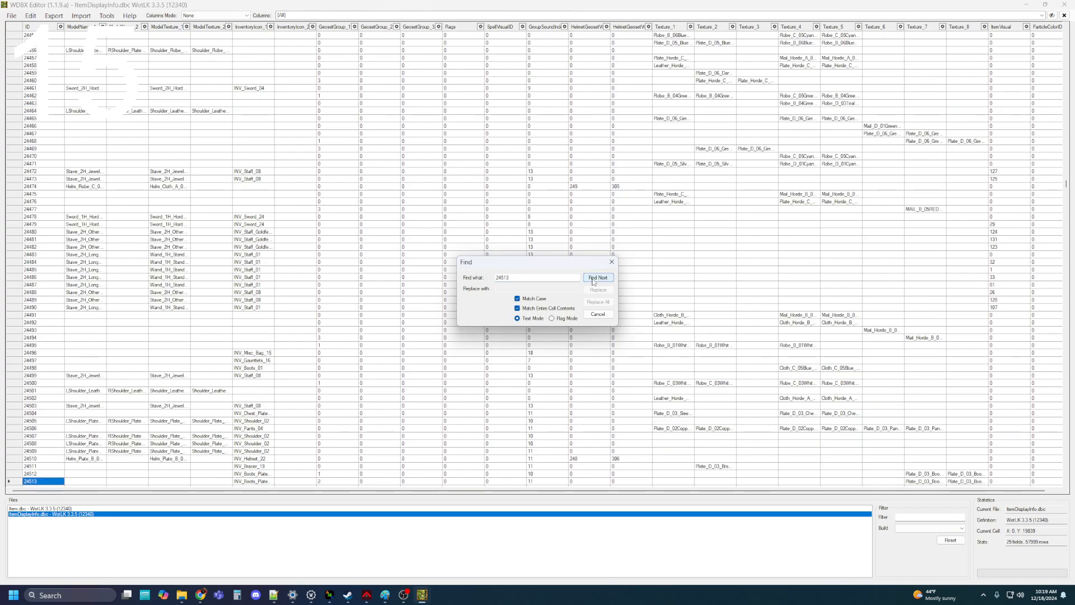
click(612, 262)
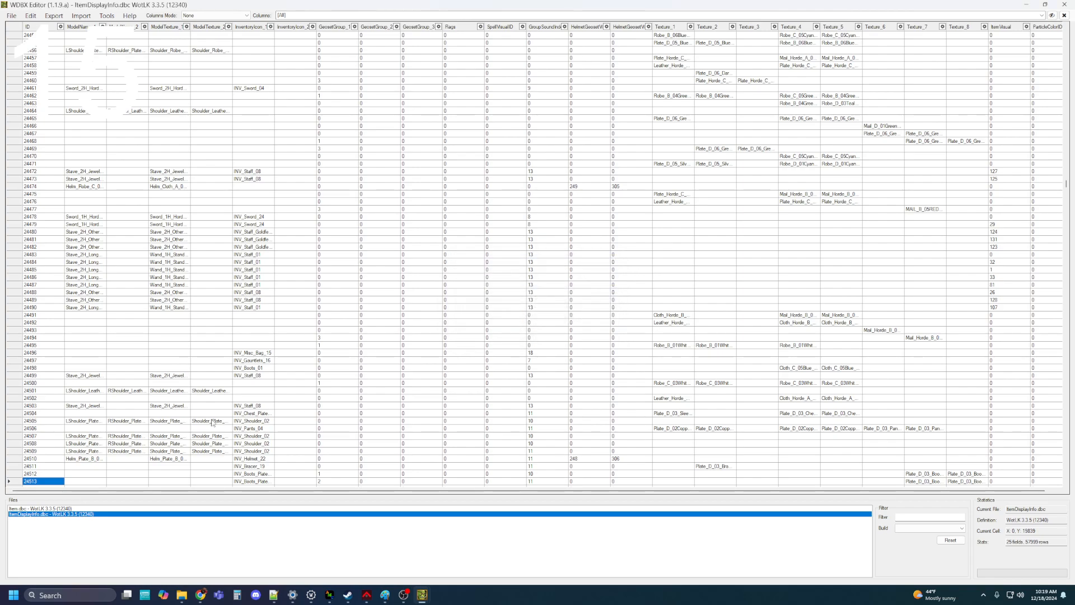
Step: Copy the line of display ID 24513 and paste it into the empty row at the end of ItemDisplayInfo.dbc
click(14, 482)
right_click(14, 481)
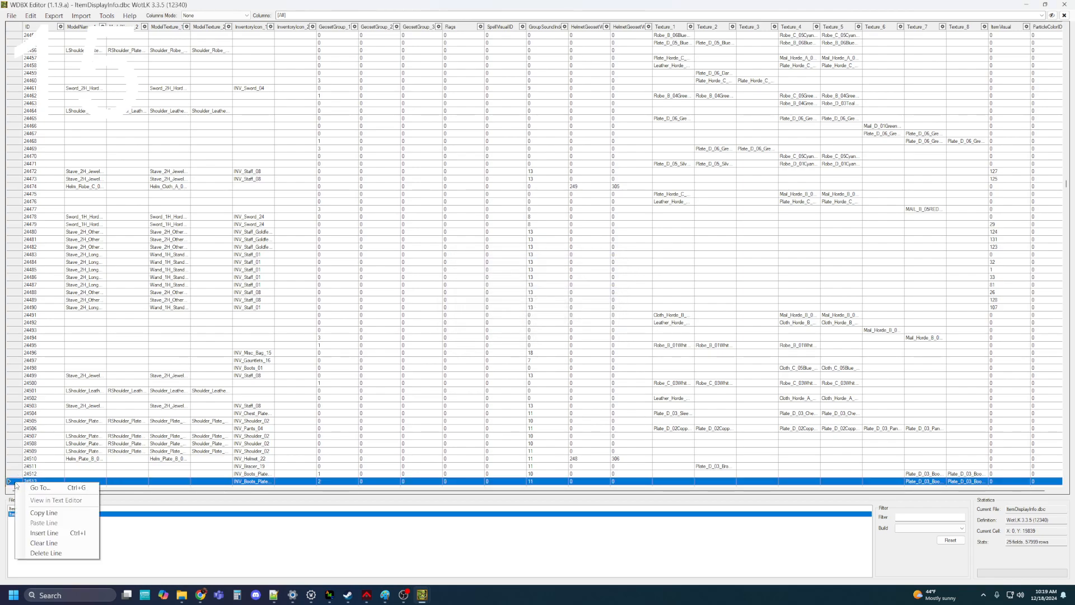
click(39, 513)
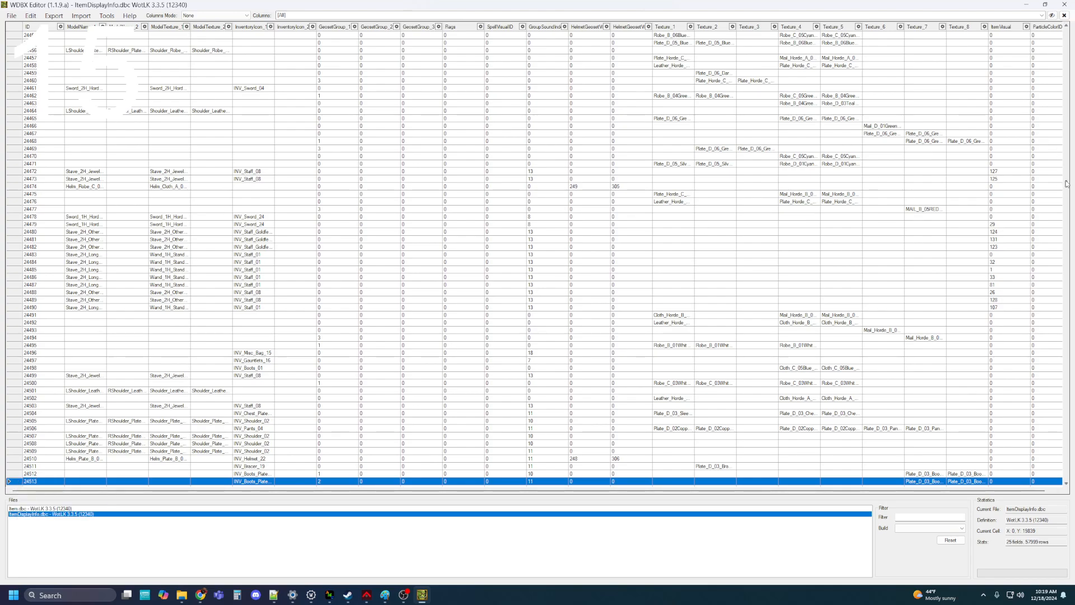
drag(1067, 183, 1047, 499)
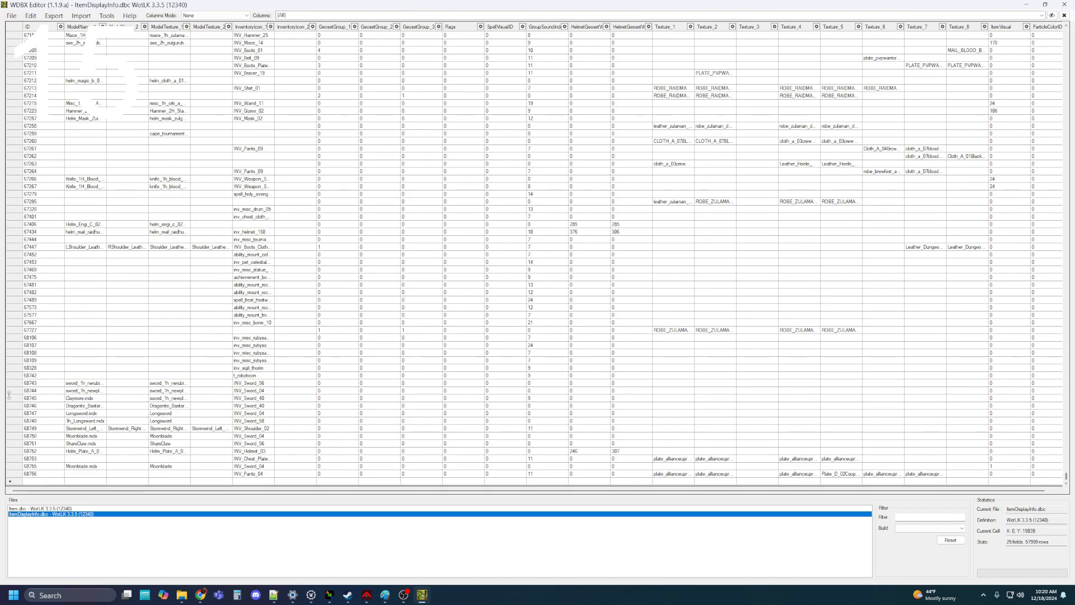
click(43, 481)
right_click(40, 485)
click(67, 525)
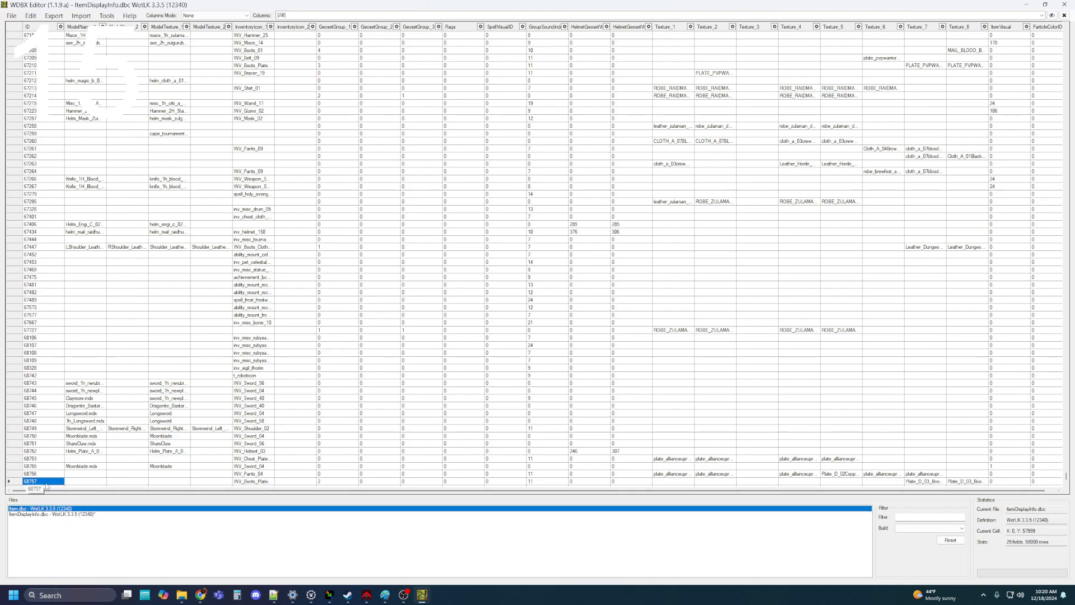
Step: Widen the Texture_8 and Texture_7 columns to show the texture names in the pasted row
drag(41, 490, 174, 500)
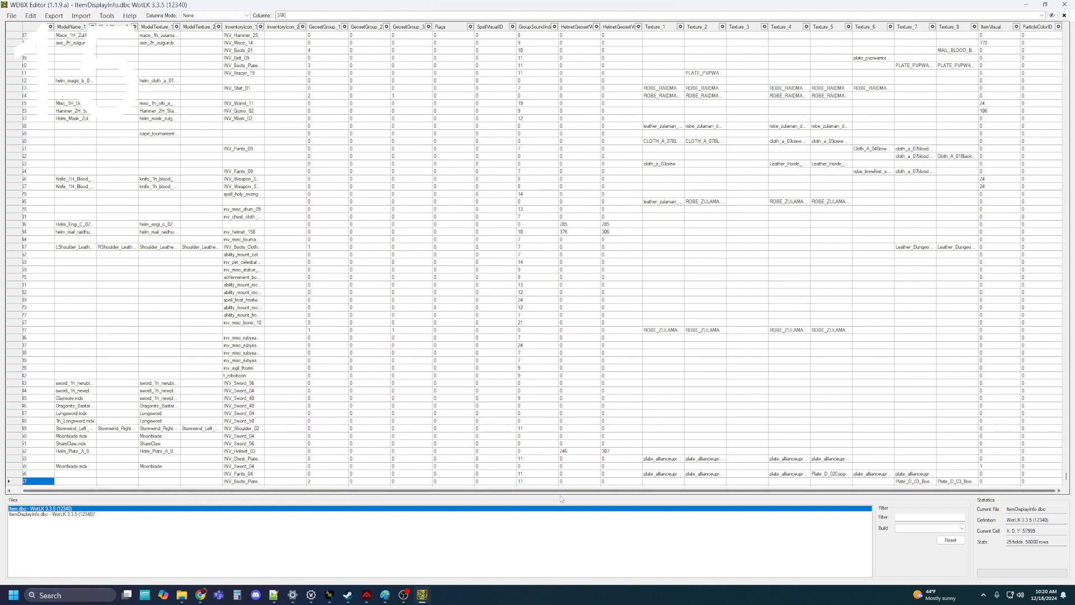
scroll(913, 483, down, 1)
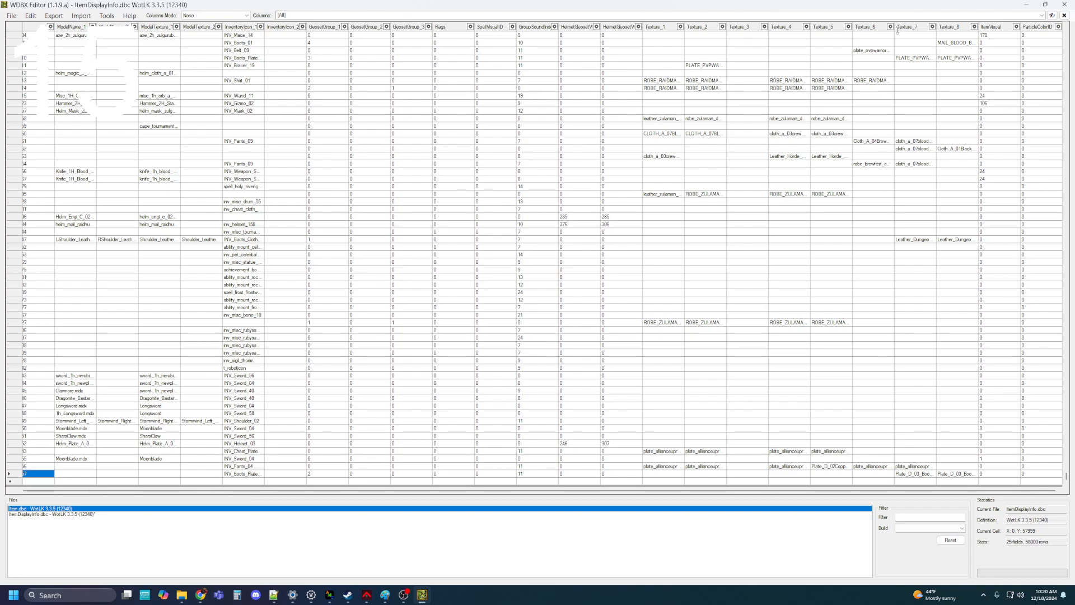
drag(975, 27, 1029, 32)
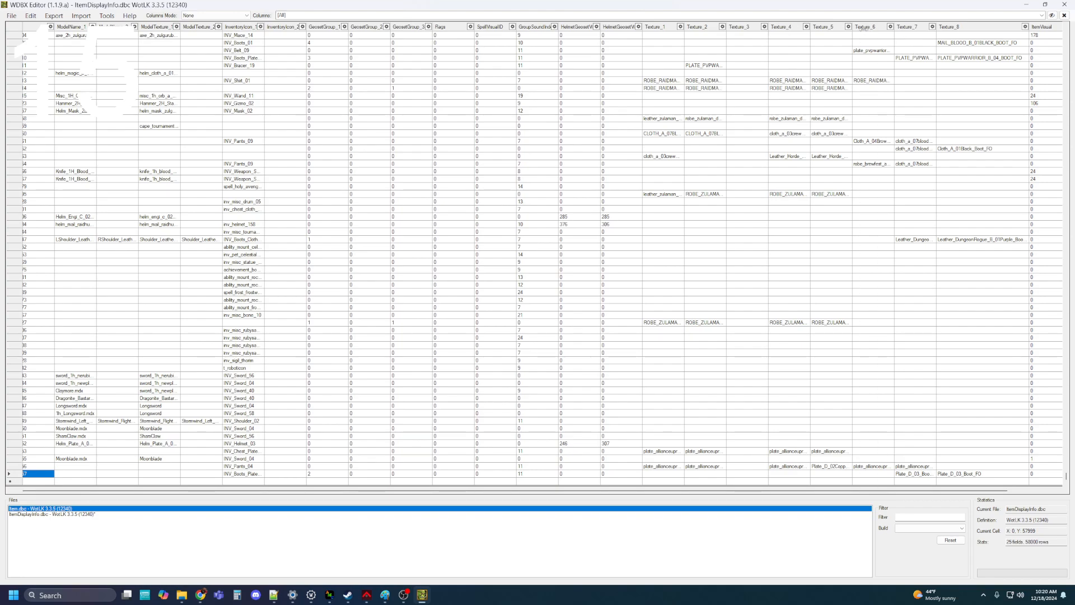
drag(895, 28, 944, 27)
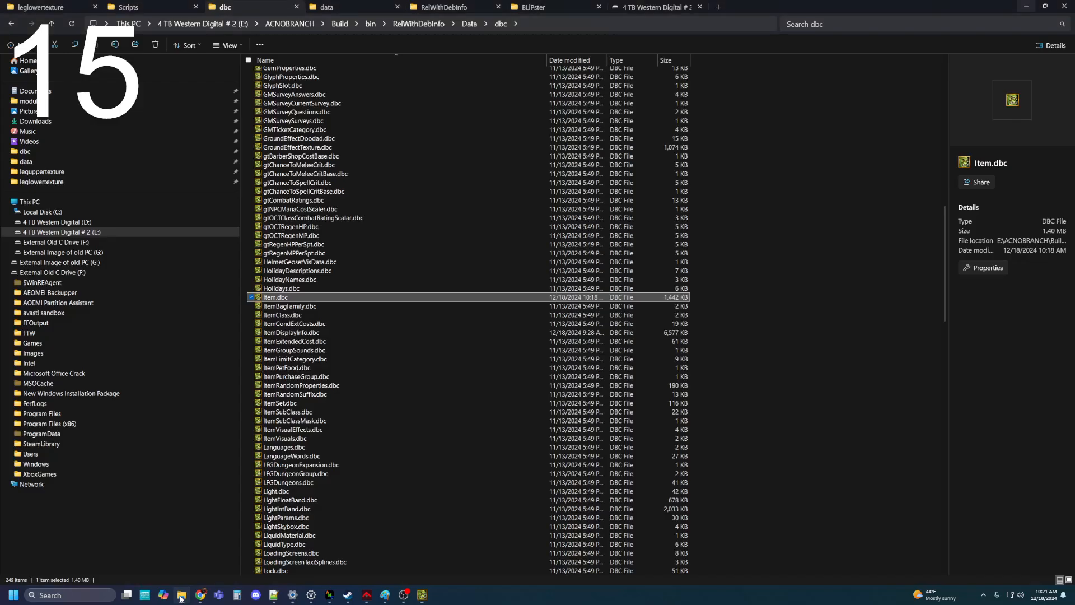
Step: In File Explorer's leglowertexture folder, copy the base name of plate_allianceuprez_b_01_boot_ll_u.blp without renaming the file
click(181, 595)
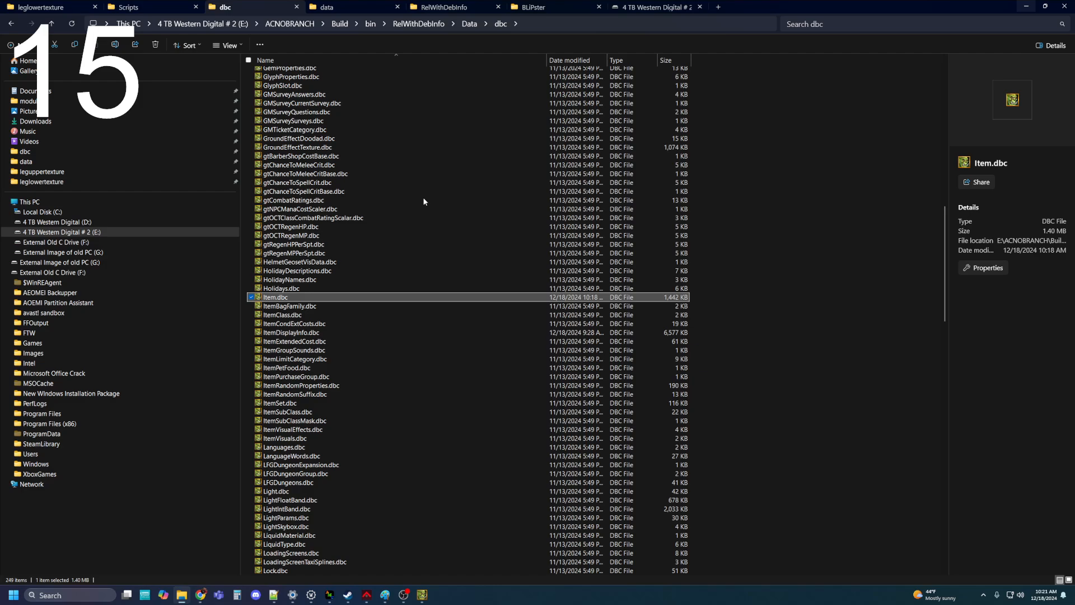
click(51, 7)
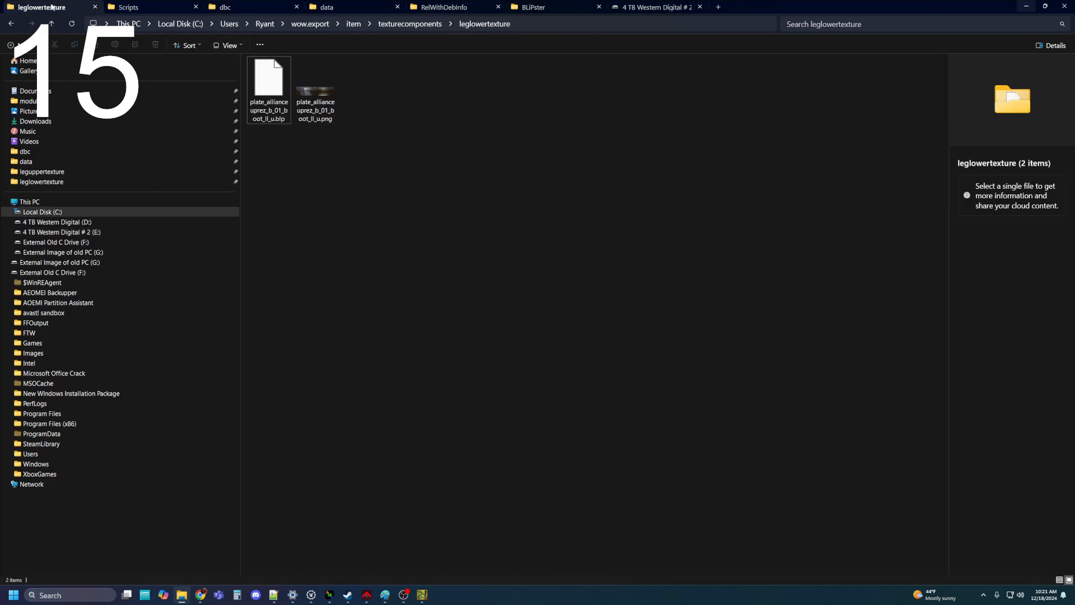
right_click(267, 75)
click(313, 235)
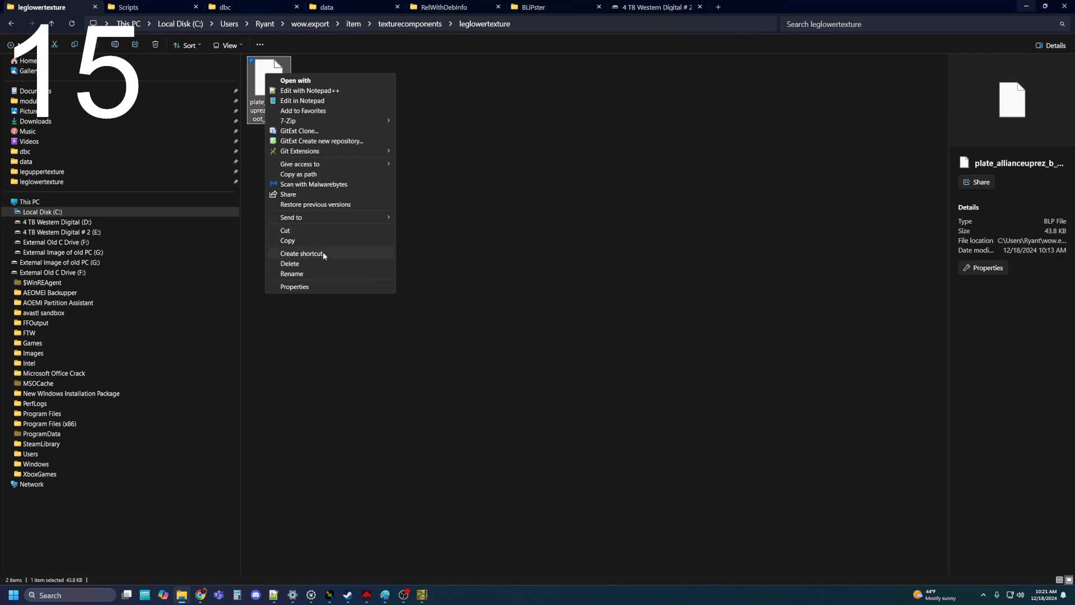
click(302, 273)
key(ctrl+c)
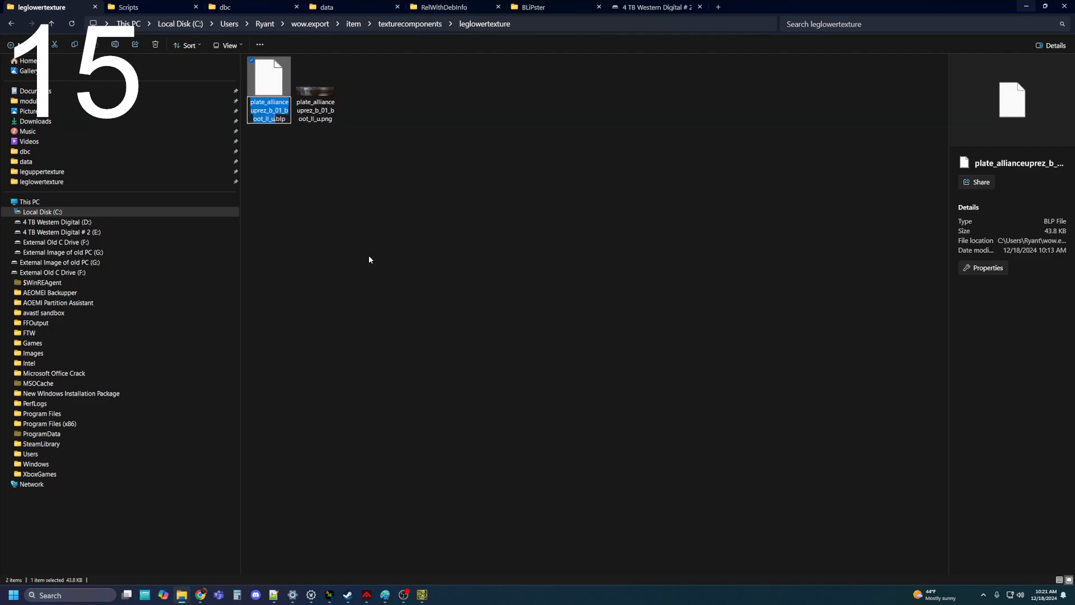
click(370, 256)
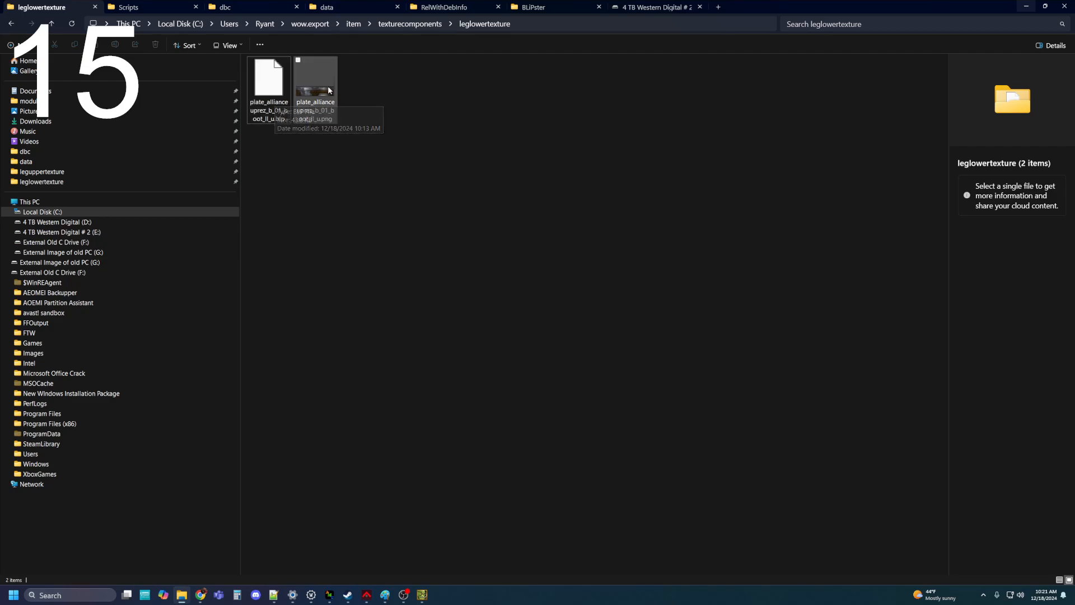
Step: In WDBX Editor, set Texture_7 of the last ItemDisplayInfo.dbc row to plate_allianceuprez_b_01_boot_ll
click(424, 596)
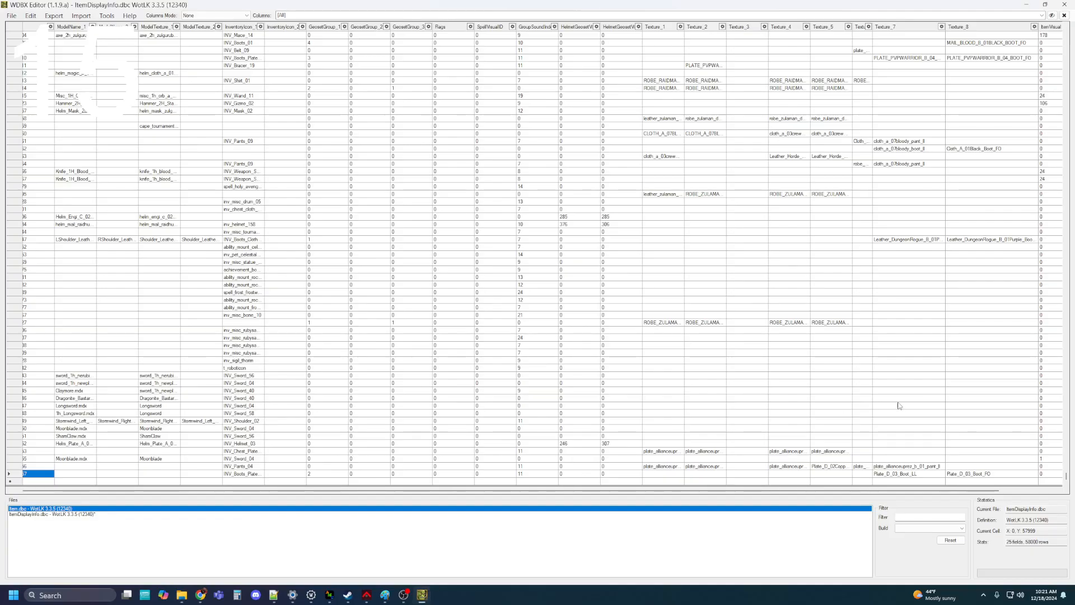
click(922, 473)
click(922, 474)
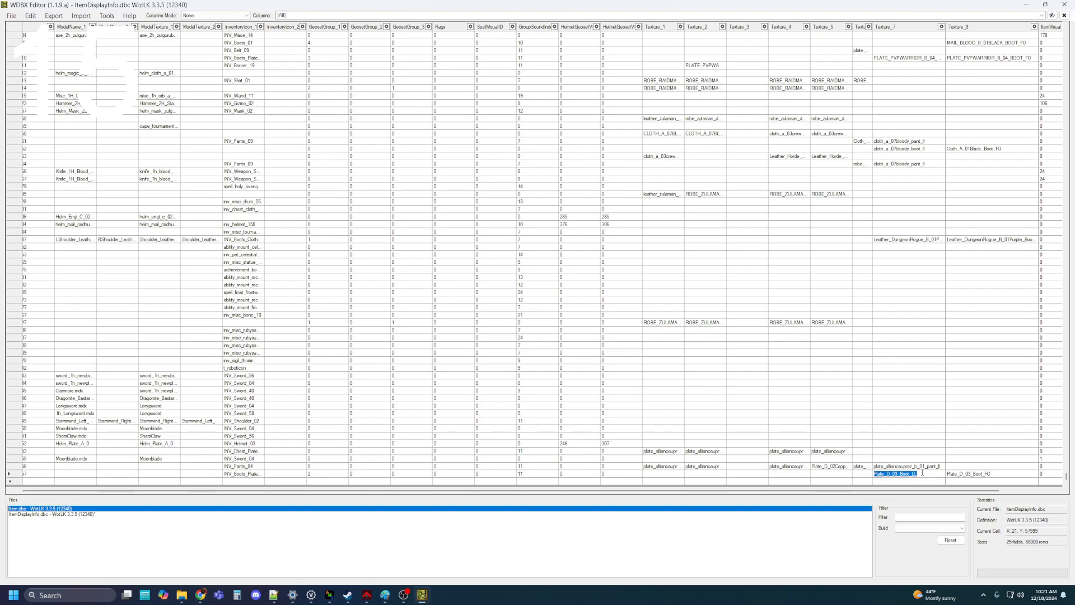
key(ctrl+v)
click(1005, 476)
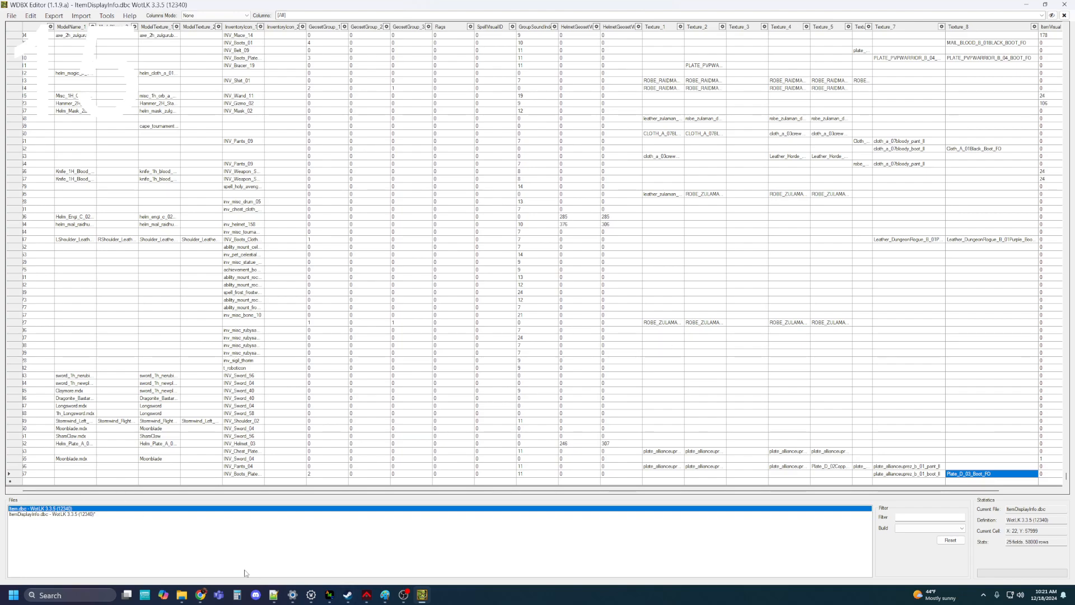
Step: In File Explorer's foottexture folder, copy the base name of plate_allianceuprez_b_01_boot_fo_u.blp without renaming the file
click(182, 595)
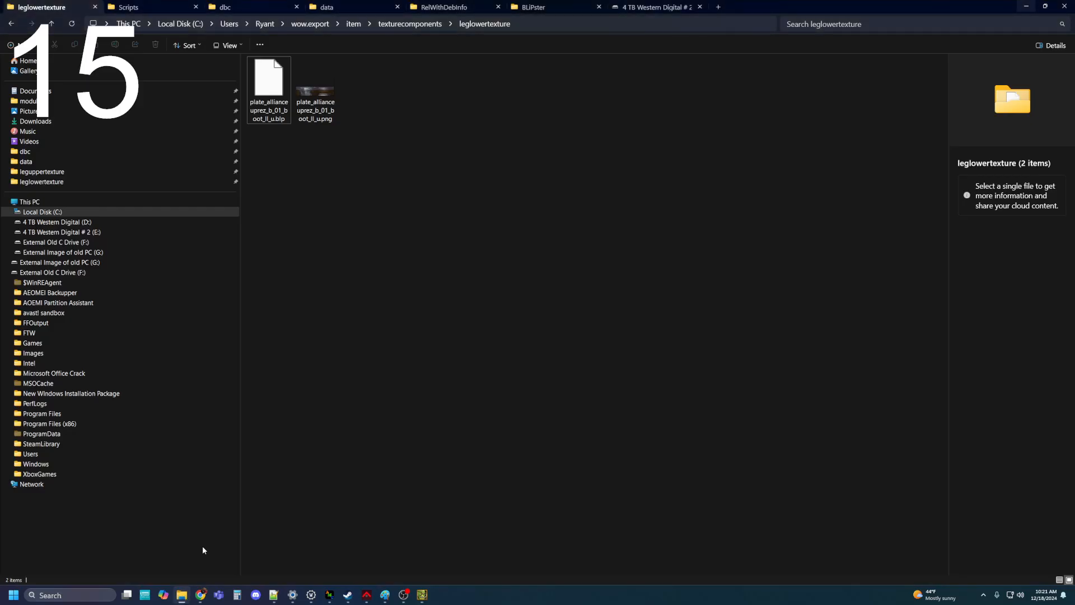
click(421, 26)
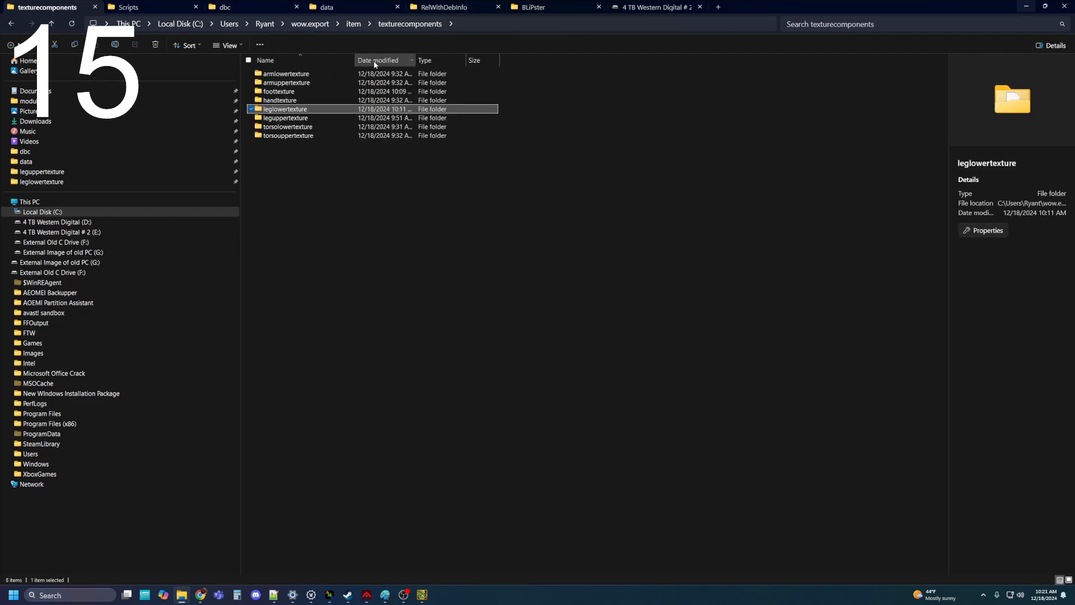
double_click(288, 94)
right_click(281, 89)
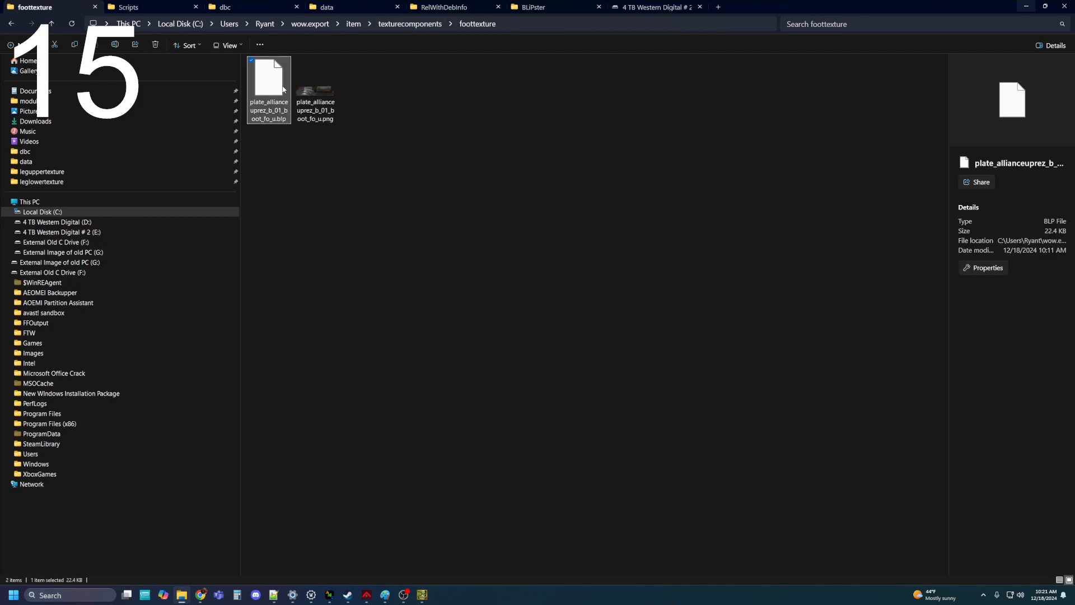
click(338, 247)
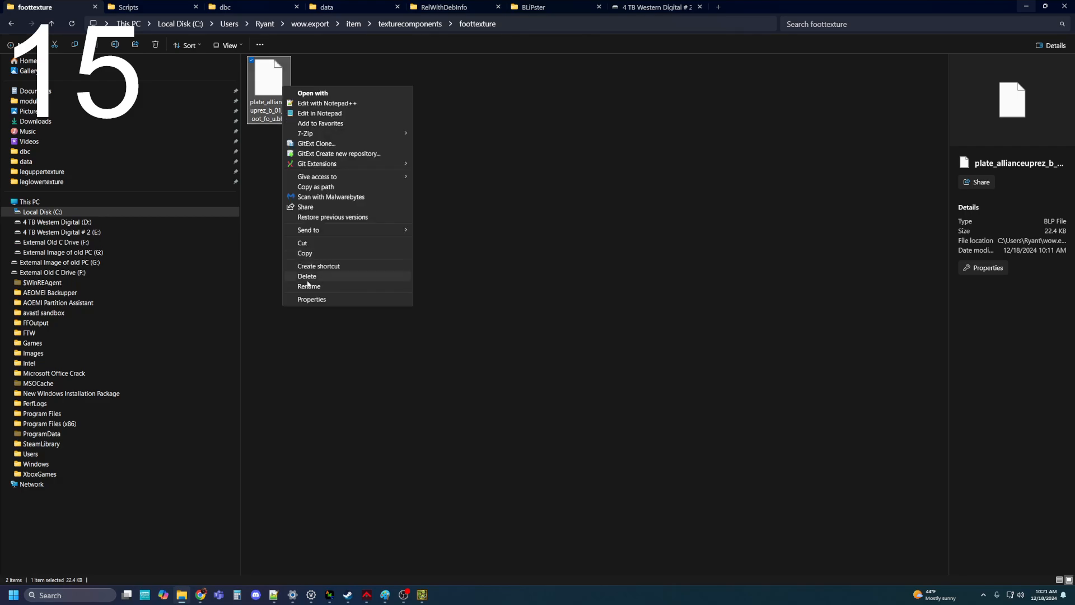
click(307, 286)
key(ctrl+c)
click(328, 281)
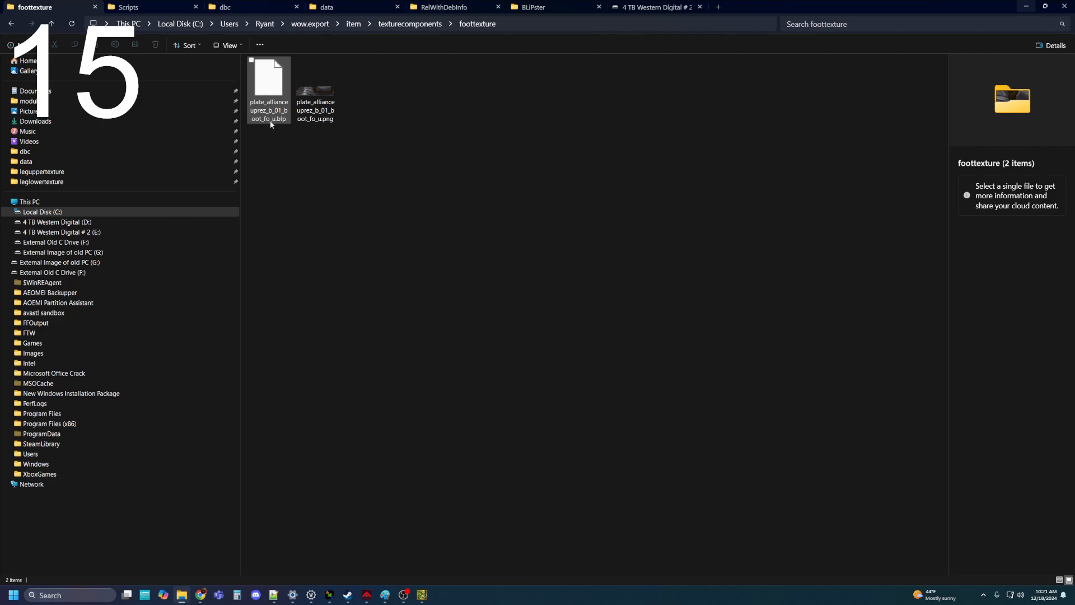
Step: In WDBX Editor, set Texture_8 of the last ItemDisplayInfo.dbc row to plate_allianceuprez_b_01_boot_fo
click(422, 595)
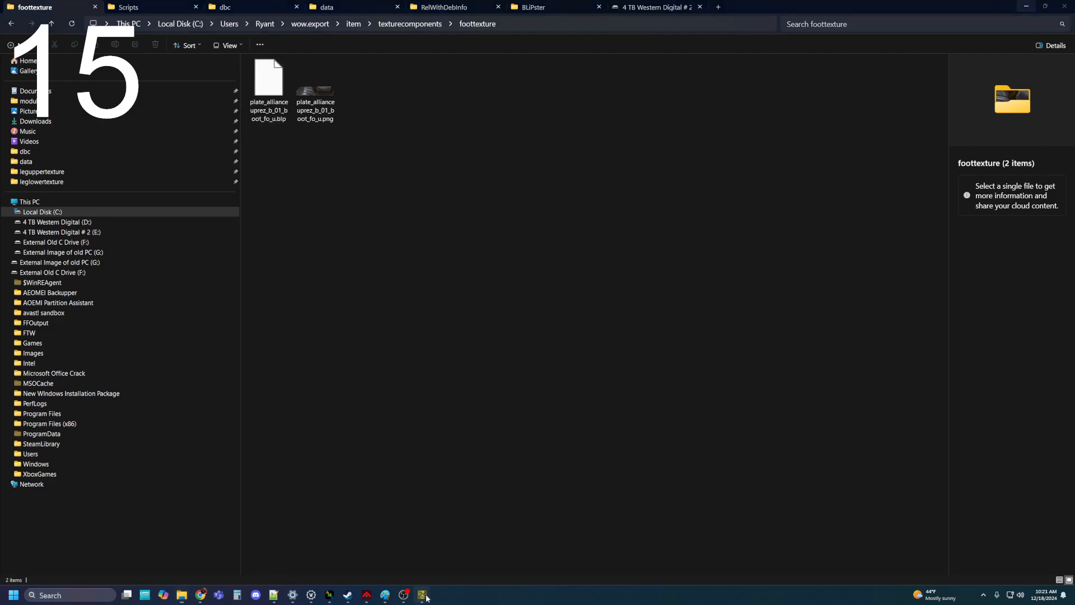
click(998, 475)
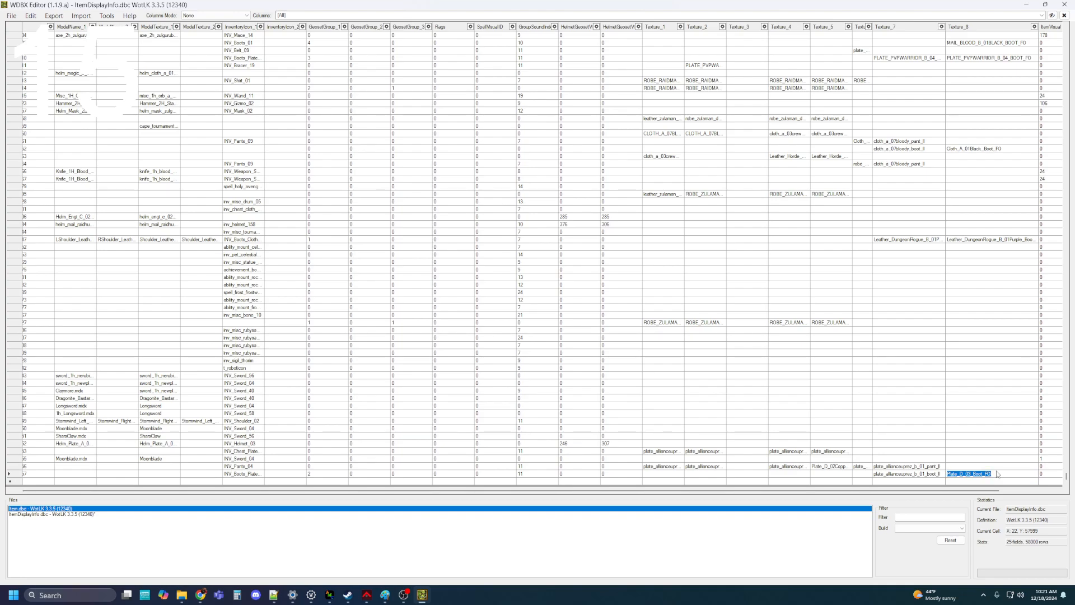
key(ctrl+v)
drag(247, 490, 221, 489)
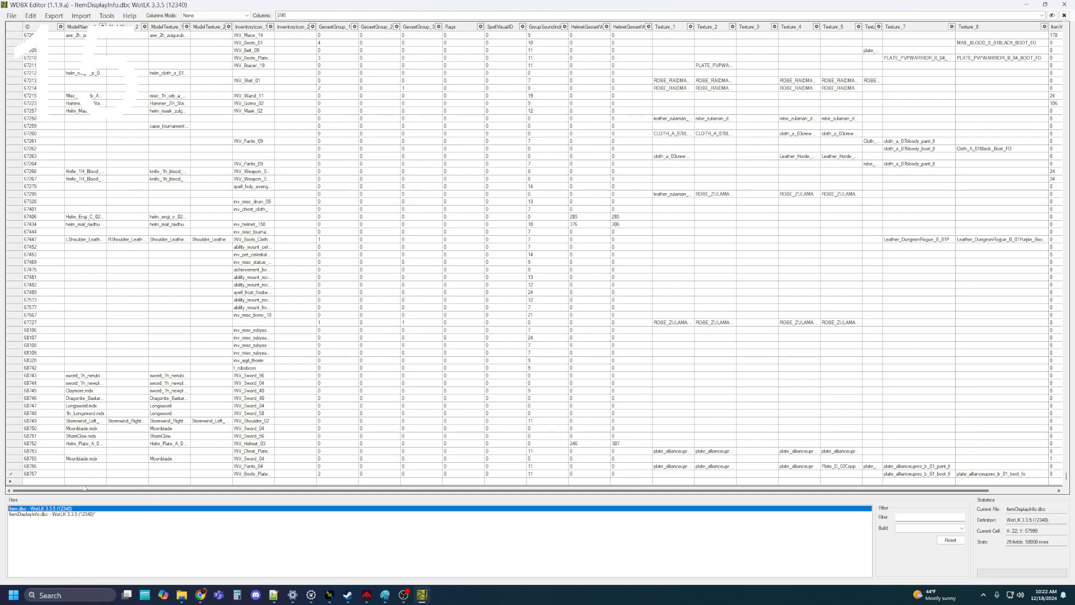
Step: Save ItemDisplayInfo.dbc and close WDBX Editor
click(12, 16)
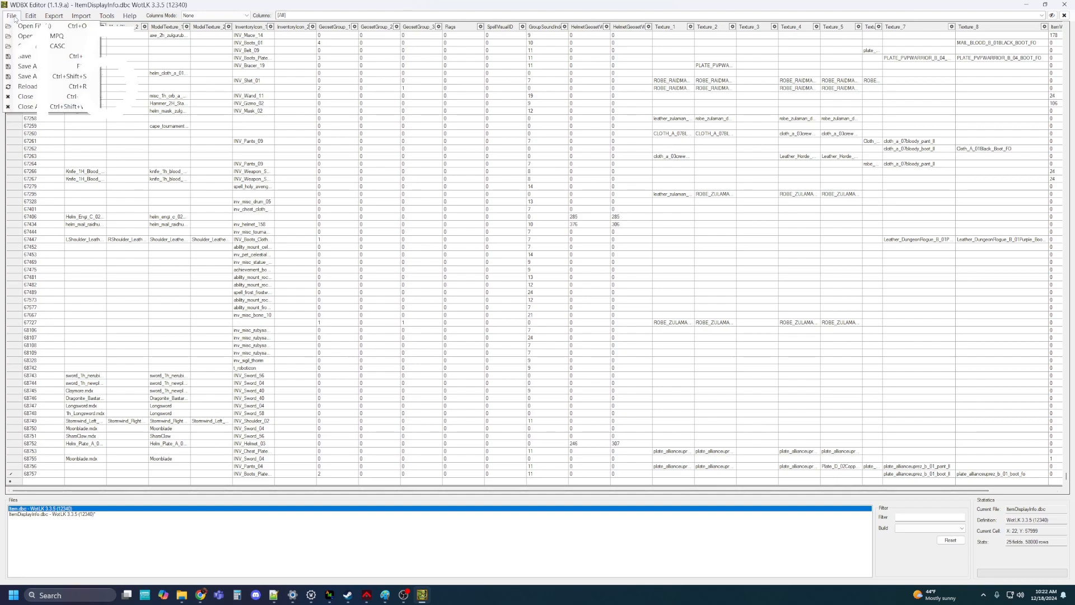
click(13, 55)
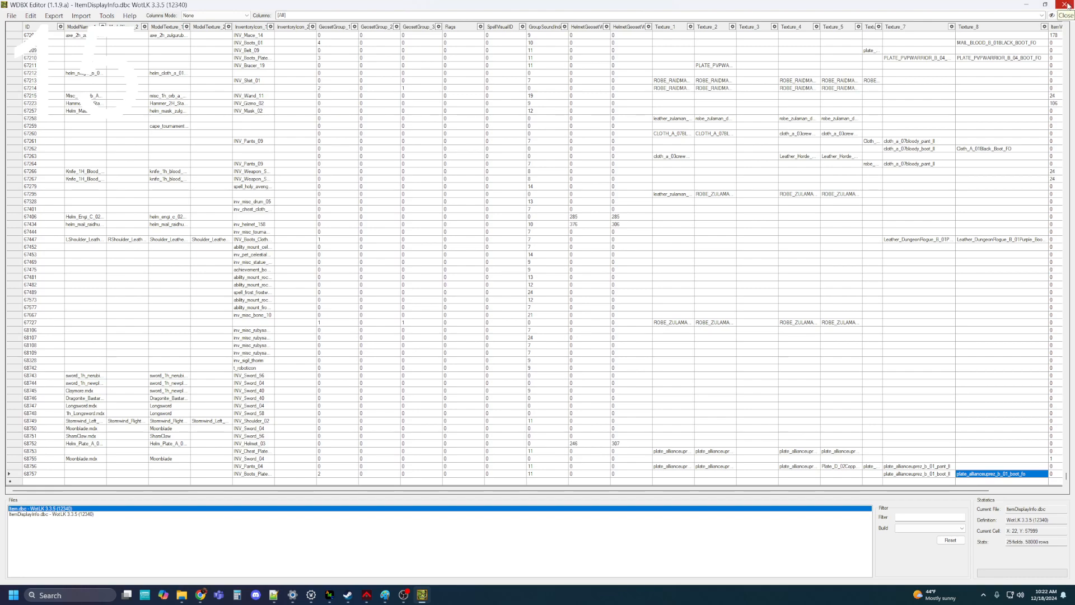
click(1067, 4)
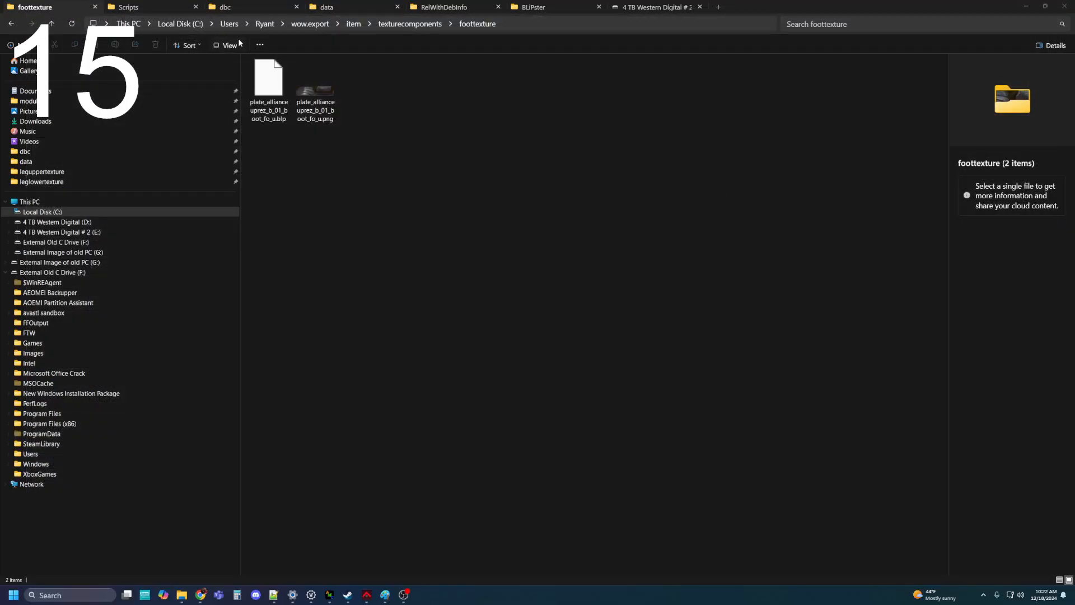
Step: Open patch-z.mpq from the client's data folder in Ladik's MPQ Editor and go into its DBFilesClient folder
click(330, 8)
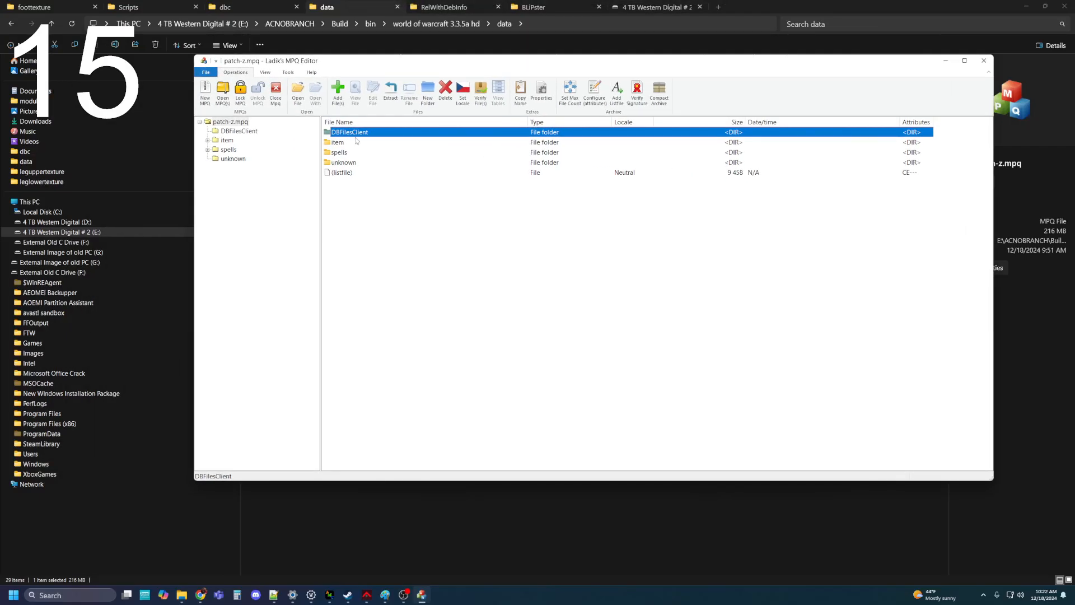
double_click(341, 136)
click(338, 92)
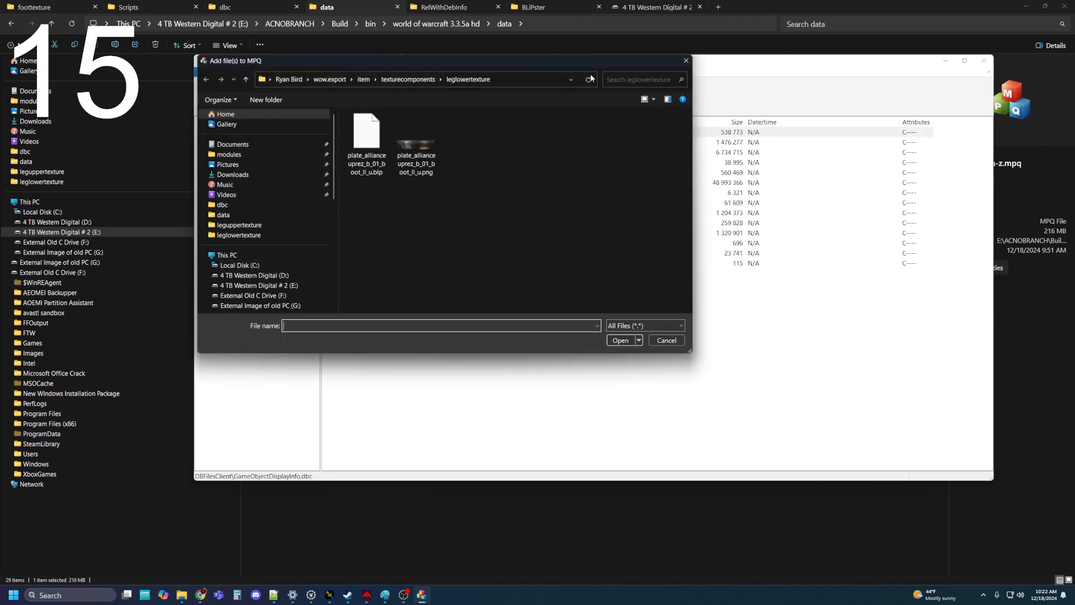
click(686, 61)
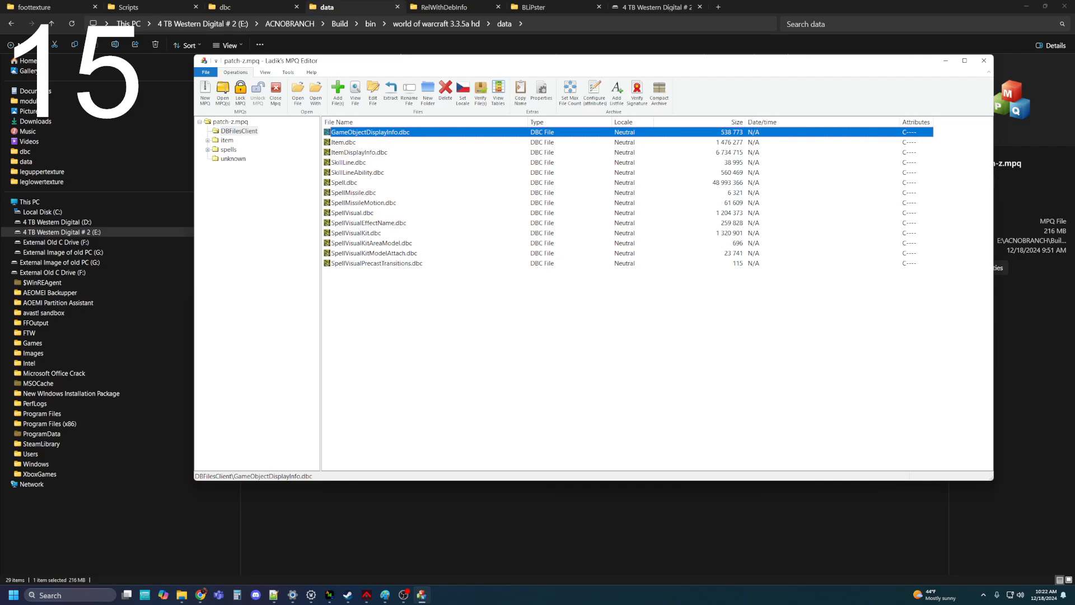
Step: In File Explorer, copy the path of the server's dbc folder, E:\ACNOBRANCH\Build\bin\RelWithDebInfo\Data\dbc
click(212, 7)
click(590, 24)
key(ctrl+c)
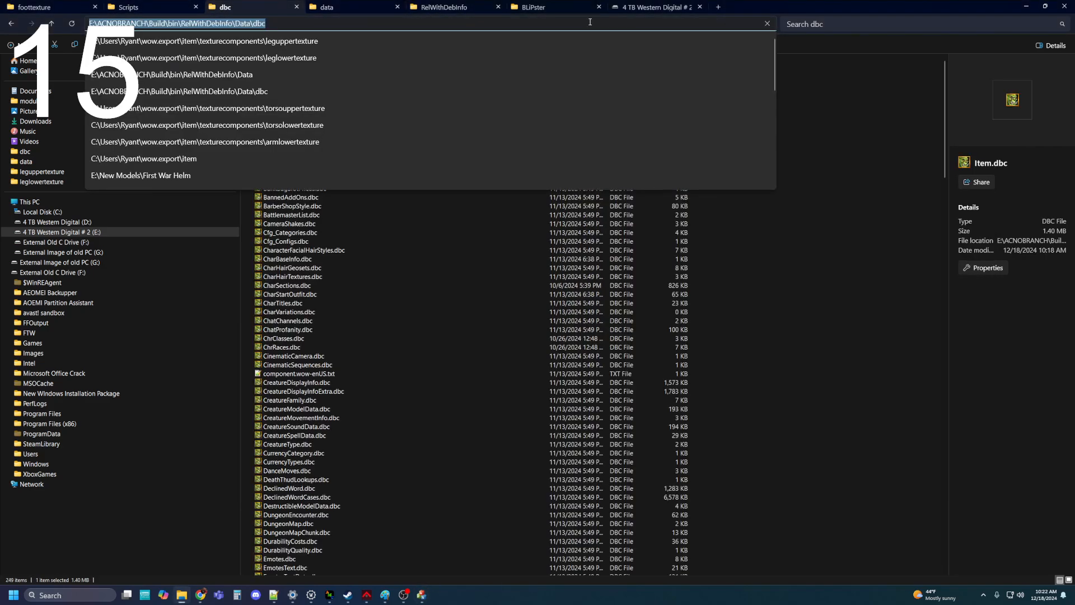
Step: In Ladik's MPQ Editor, add Item.dbc and ItemDisplayInfo.dbc from the copied dbc path to DBFilesClient, replacing the existing files
click(421, 595)
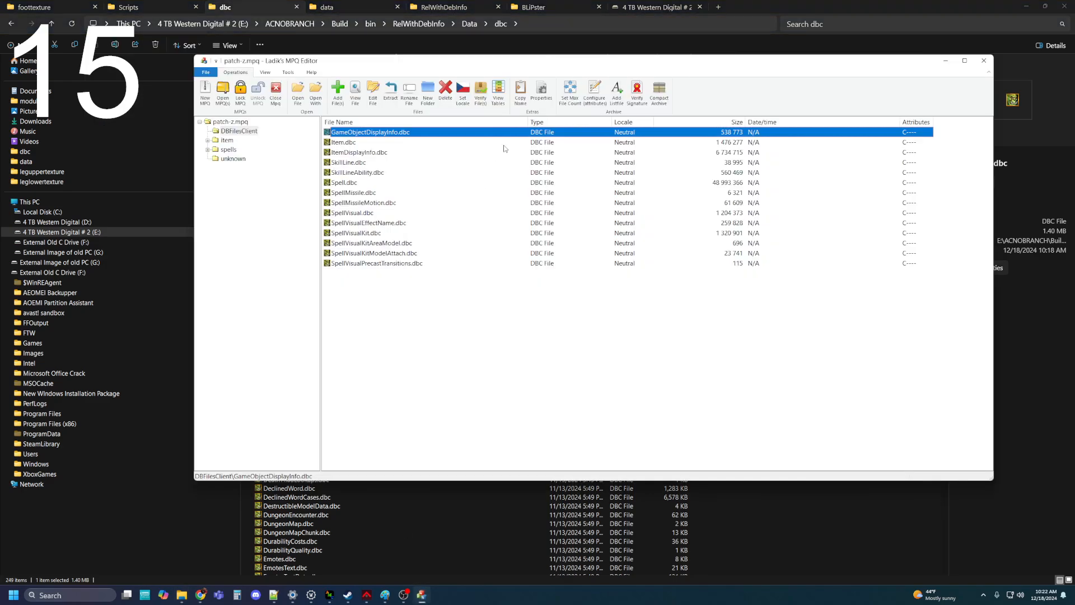
click(337, 101)
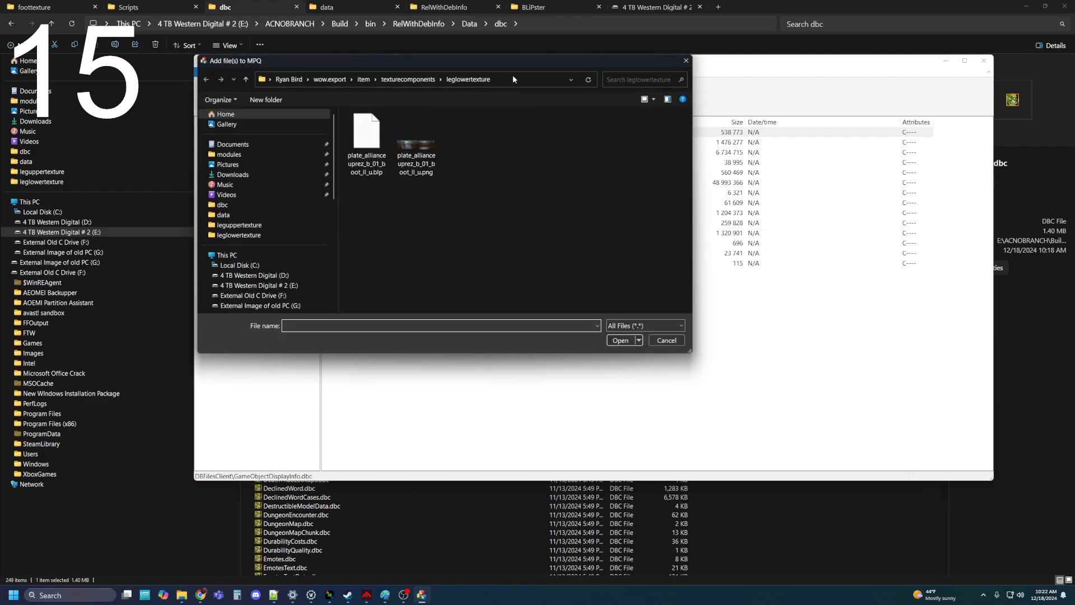
click(513, 75)
key(ctrl+v)
key(Return)
scroll(489, 166, down, 20)
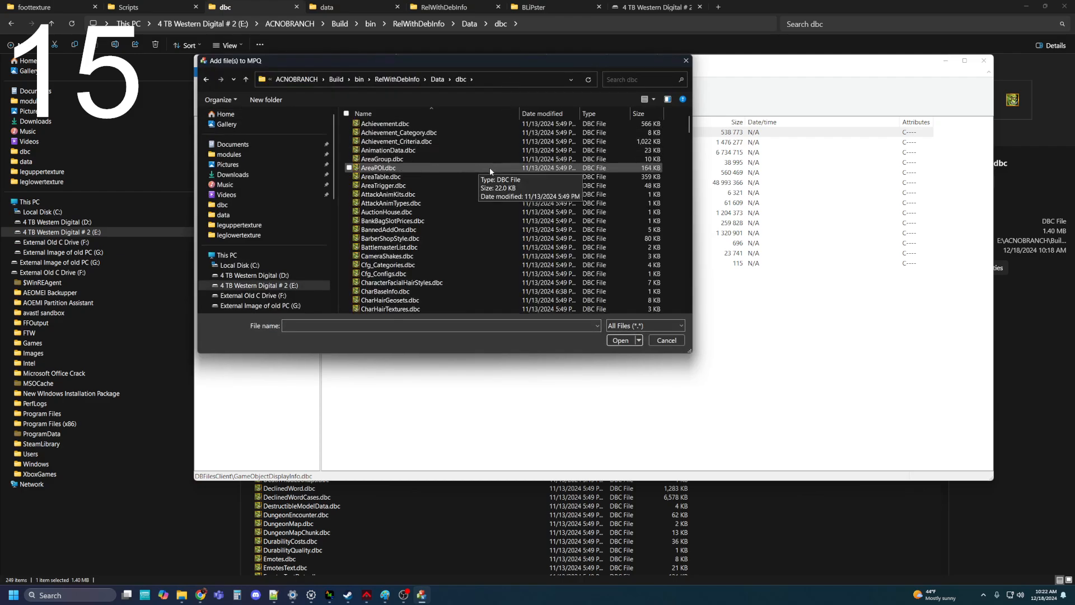
scroll(488, 190, down, 5)
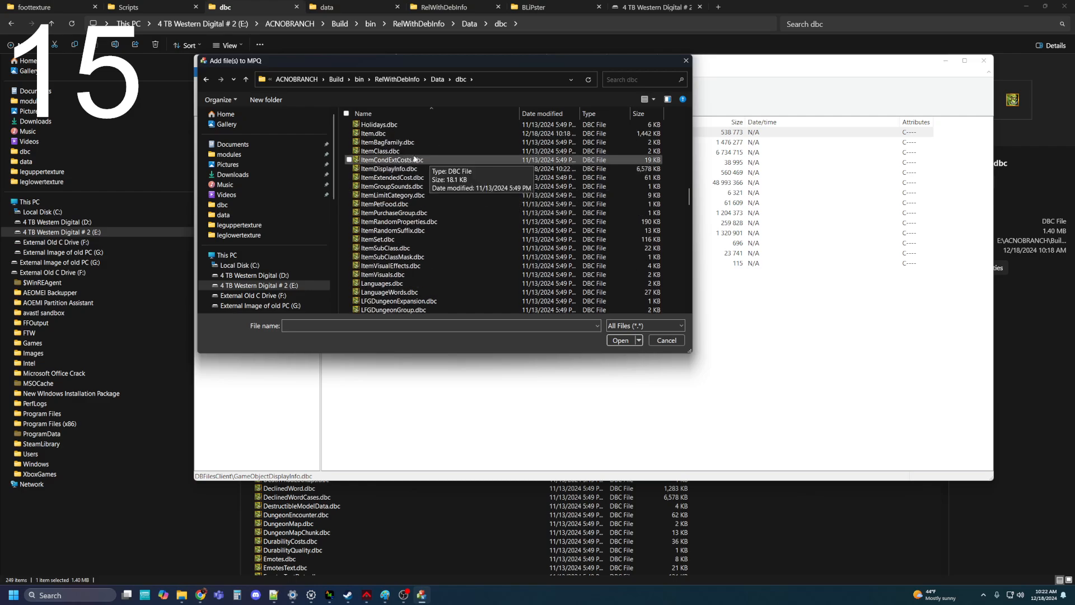
click(426, 133)
ctrl+click(403, 168)
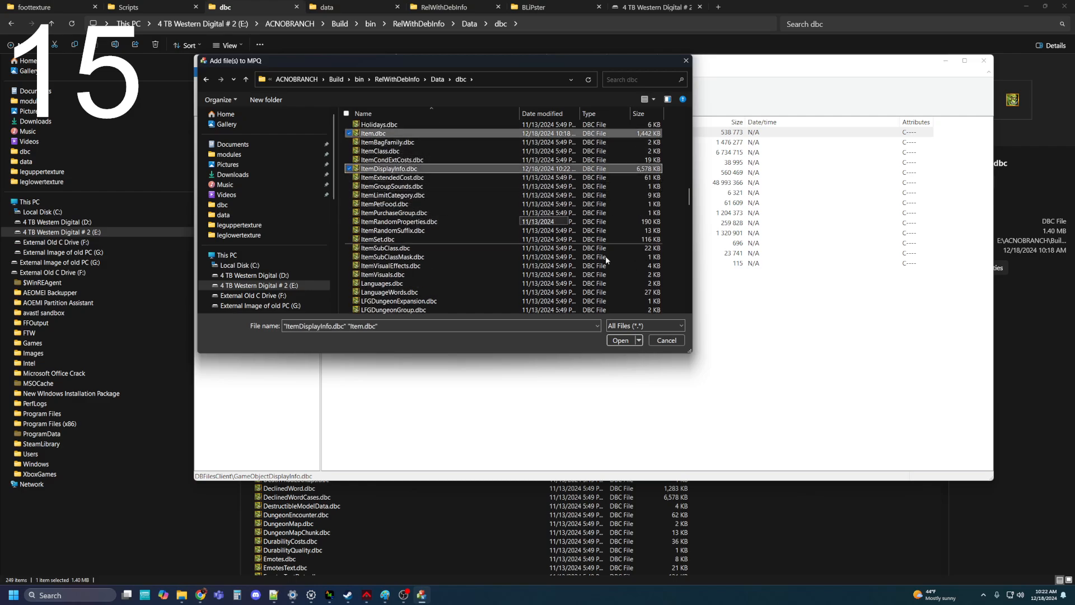
click(620, 340)
click(581, 294)
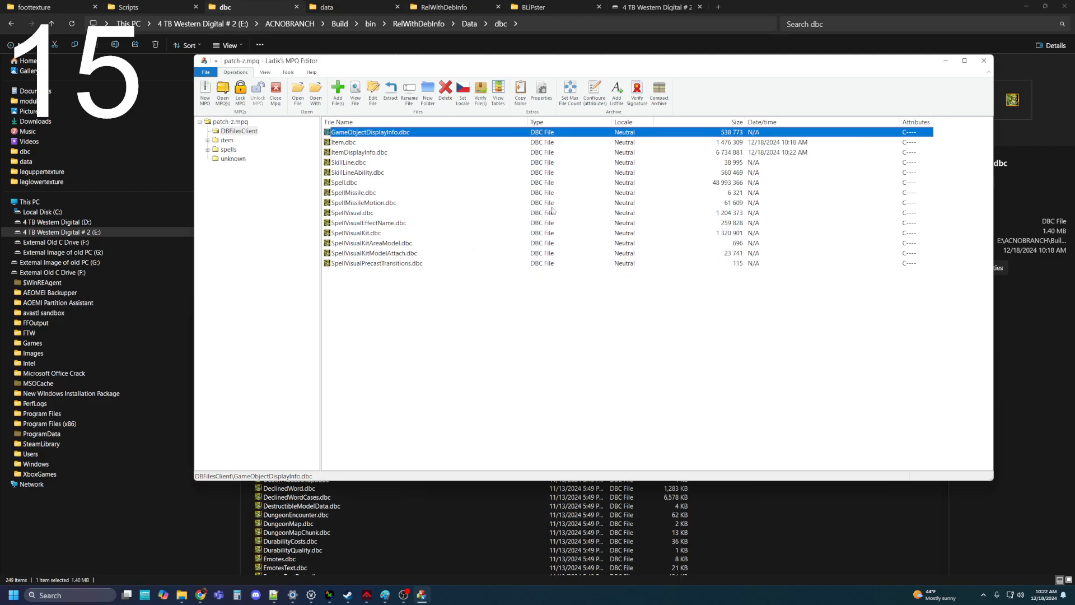
Step: Open the item\texturecomponents\leglowertexture folder inside patch-z.mpq
click(226, 140)
click(409, 180)
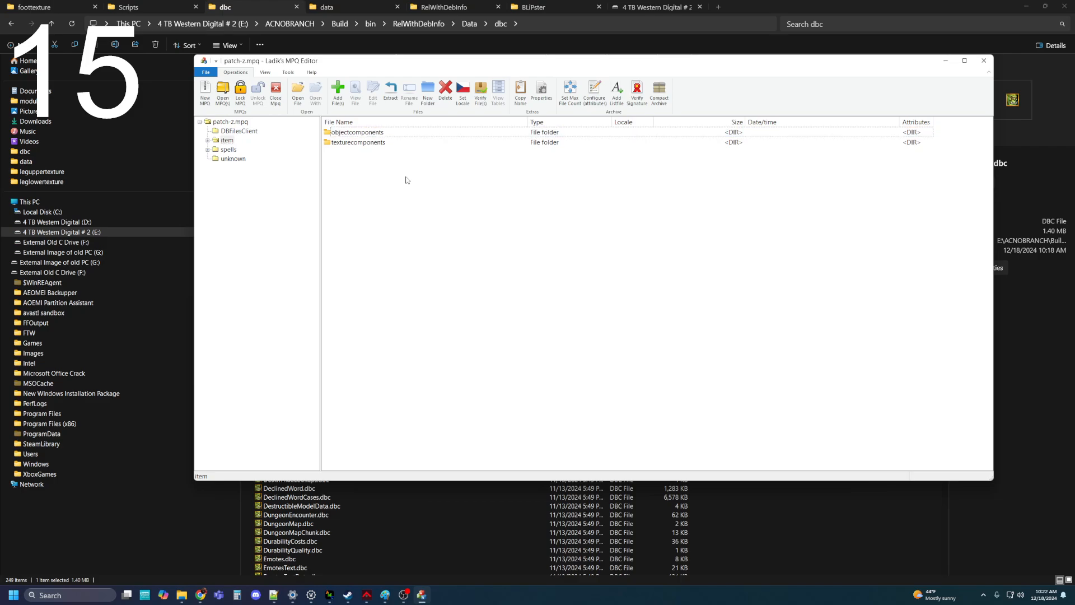
double_click(358, 143)
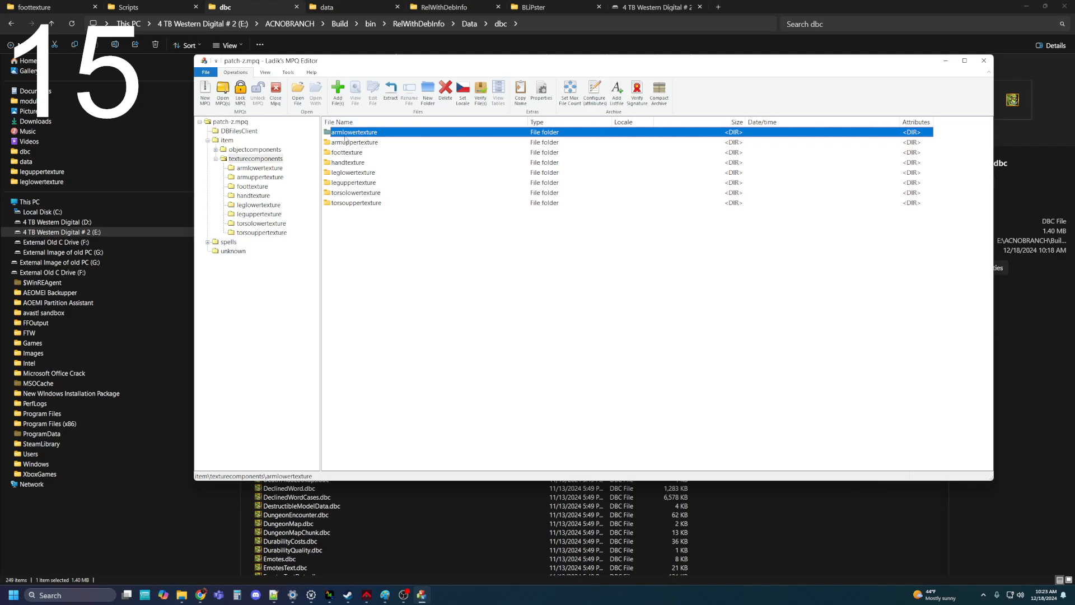
click(359, 241)
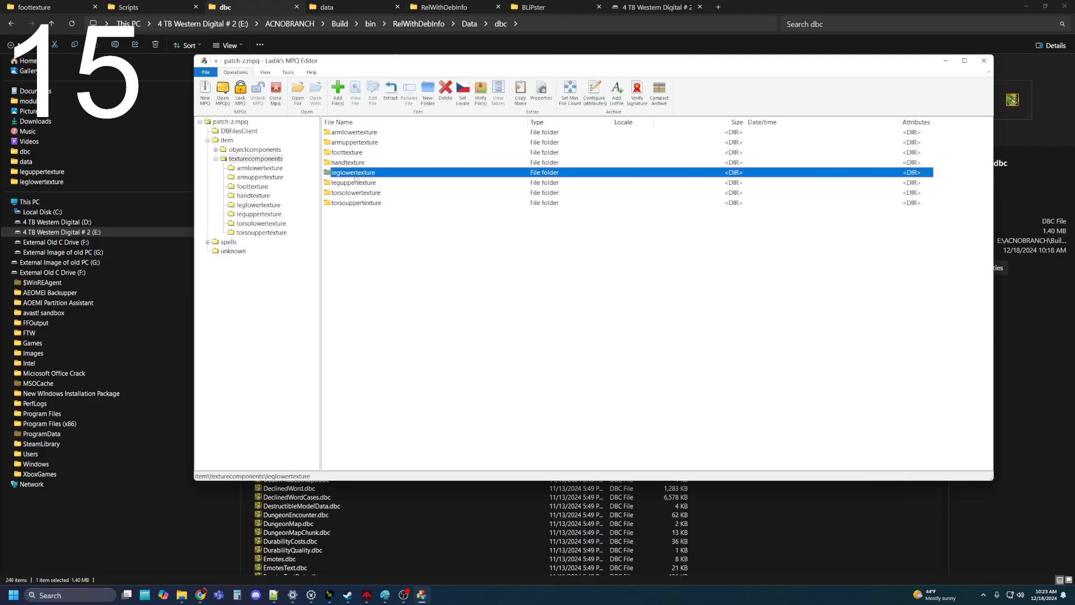
double_click(357, 174)
click(338, 99)
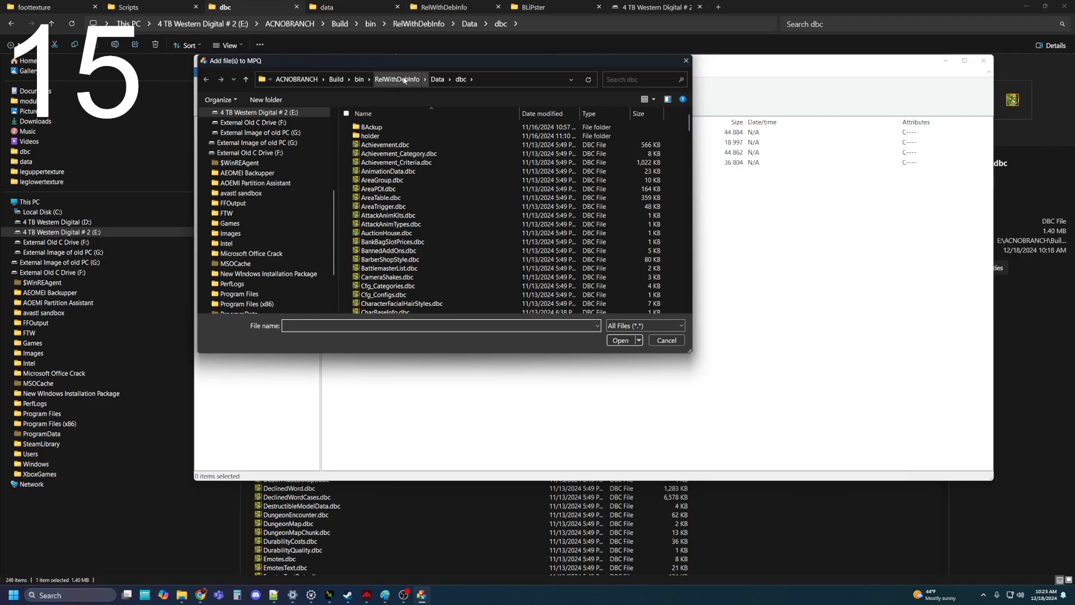
click(686, 60)
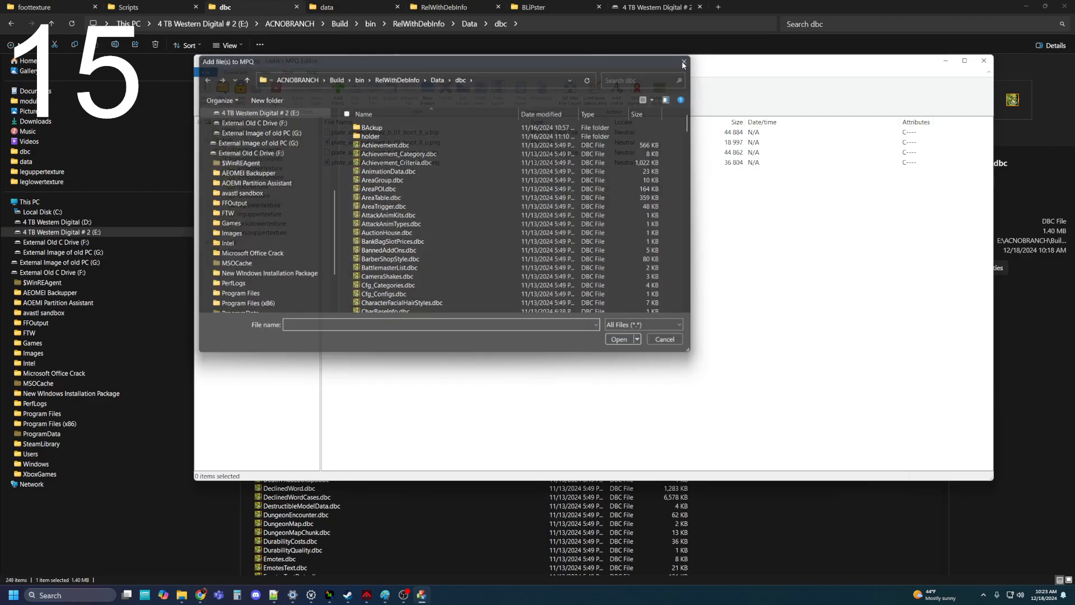
Step: In File Explorer, go to the exported leglowertexture folder and copy its path
click(62, 7)
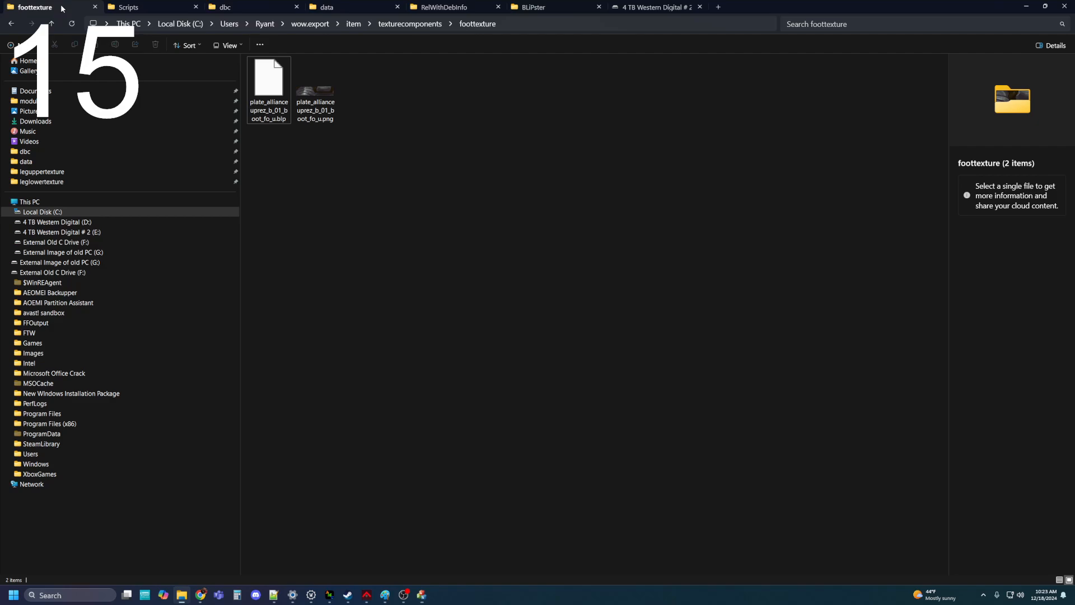
click(404, 24)
double_click(291, 109)
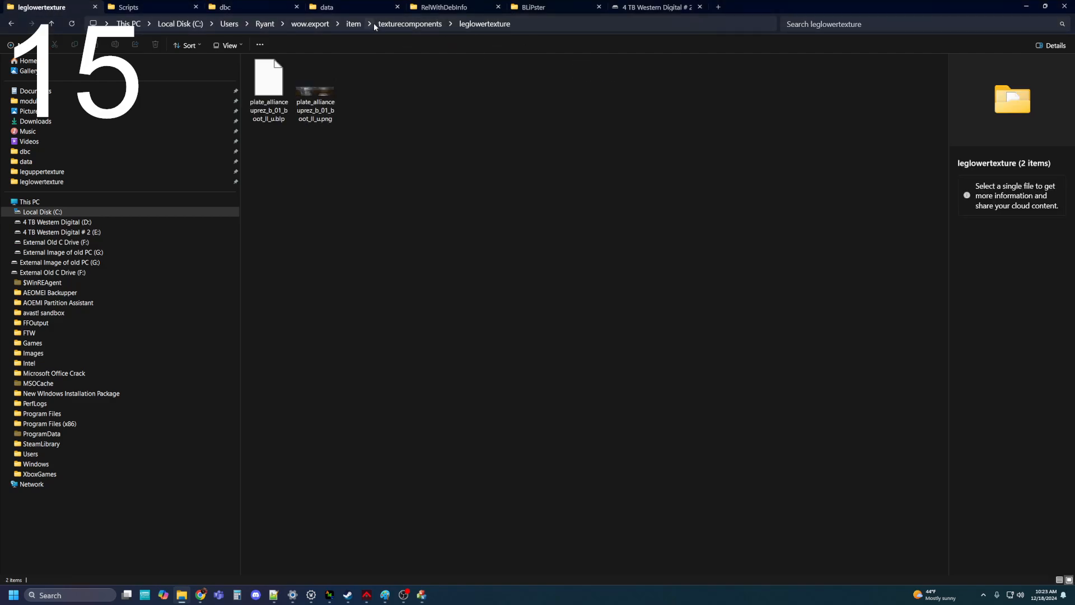
click(550, 29)
key(ctrl+c)
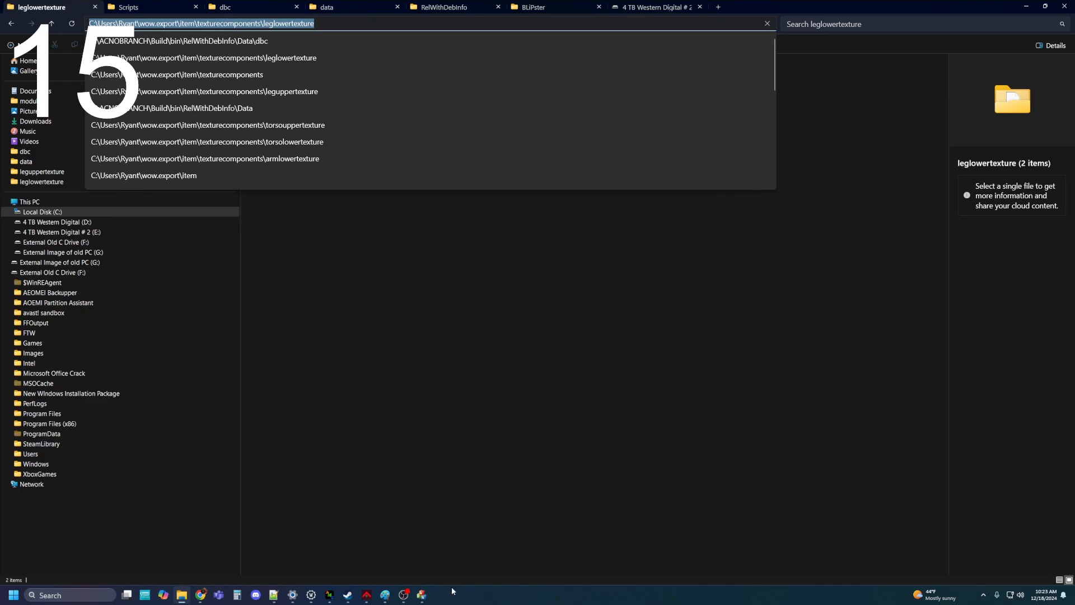
Step: In Ladik's MPQ Editor, add plate_allianceuprez_b_01_boot_ll_u.blp from the copied path to leglowertexture, replacing the existing file
click(422, 595)
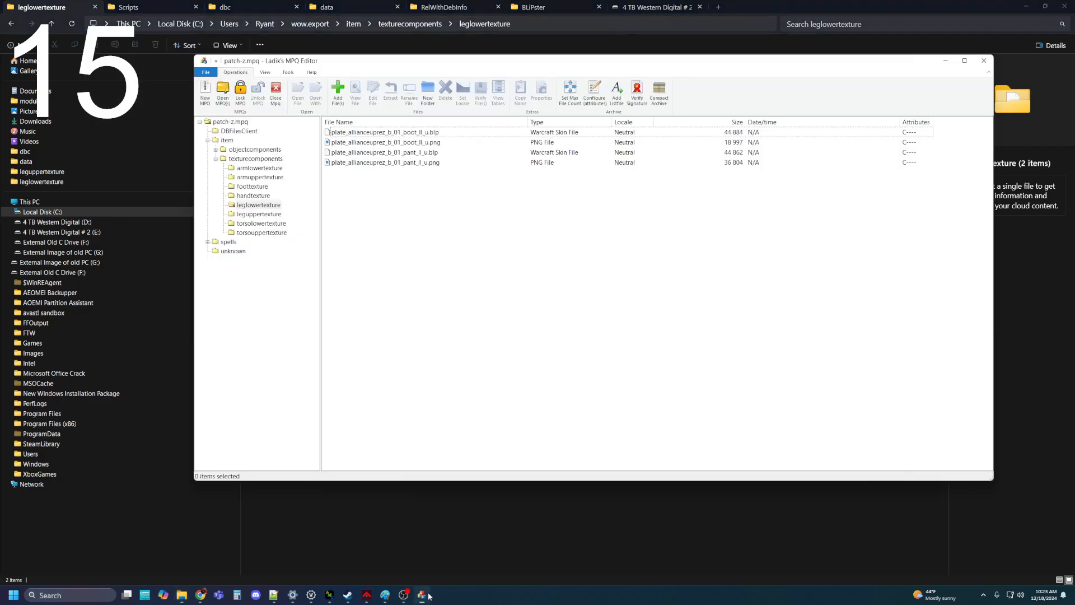
click(336, 91)
click(497, 79)
key(ctrl+v)
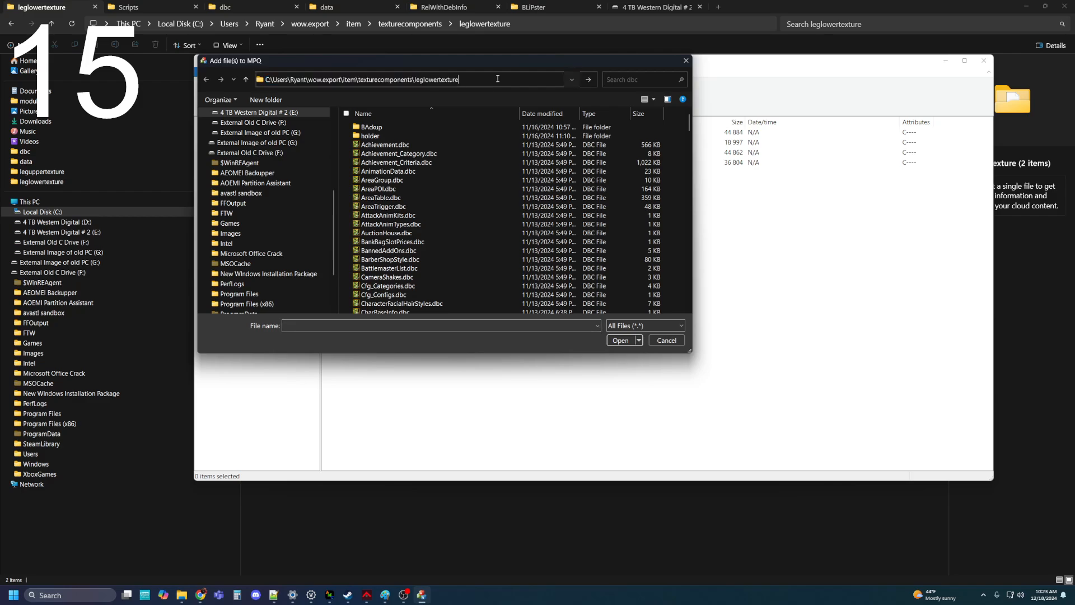
key(Return)
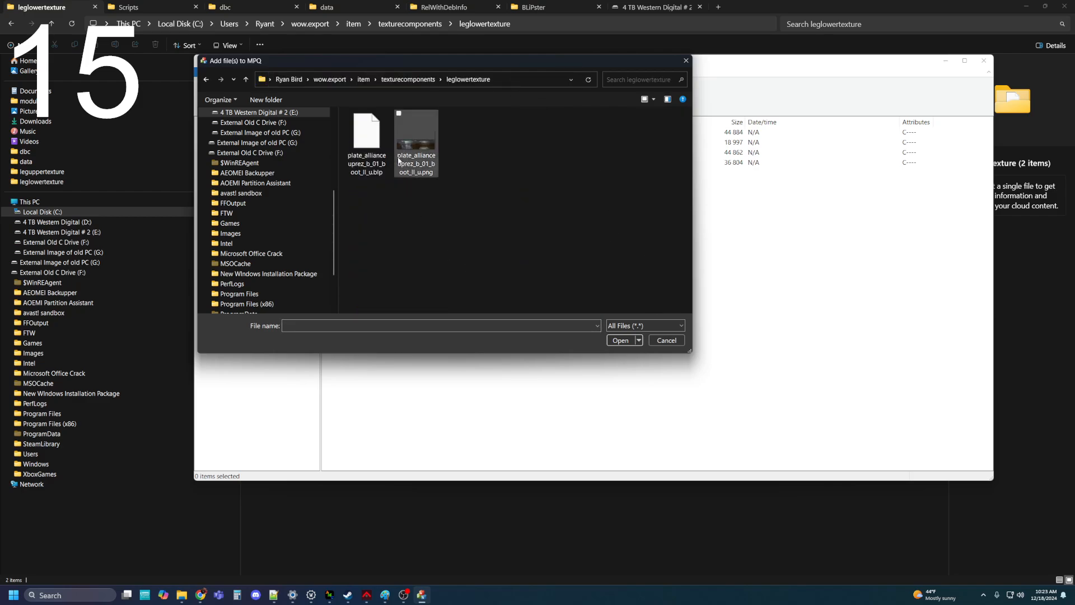
click(367, 140)
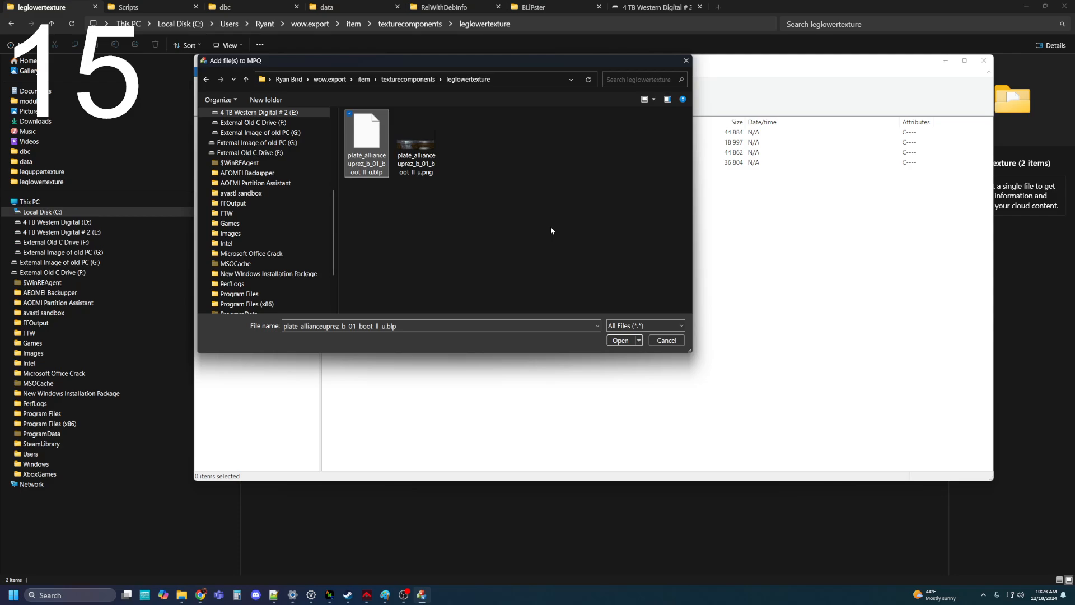
click(621, 340)
click(662, 294)
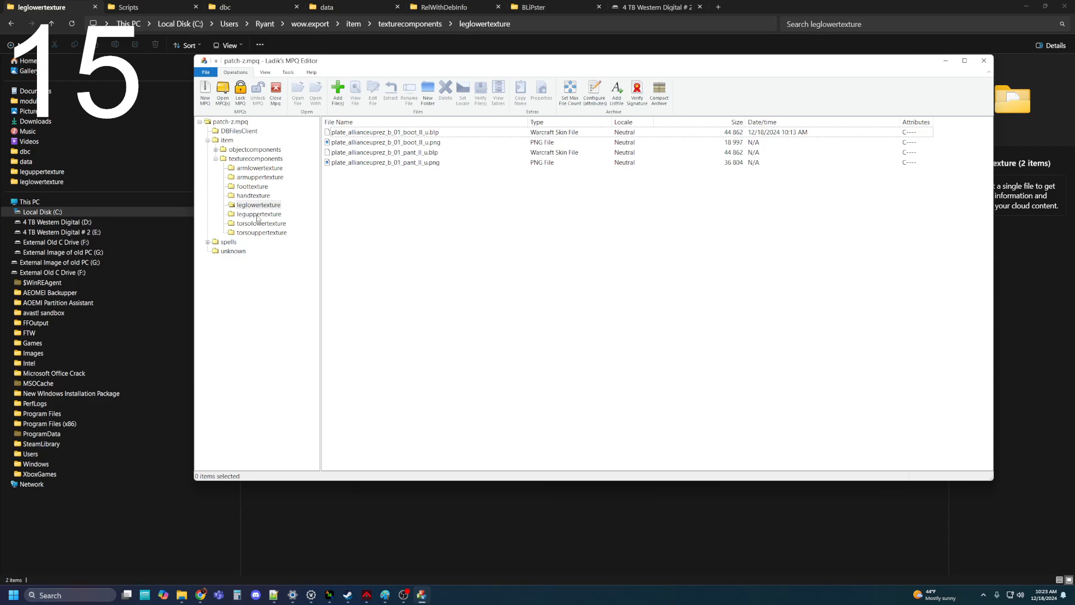
Step: Add plate_allianceuprez_b_01_boot_fo_u.blp from the exported foottexture folder to the archive's foottexture folder, replacing the existing file
click(250, 187)
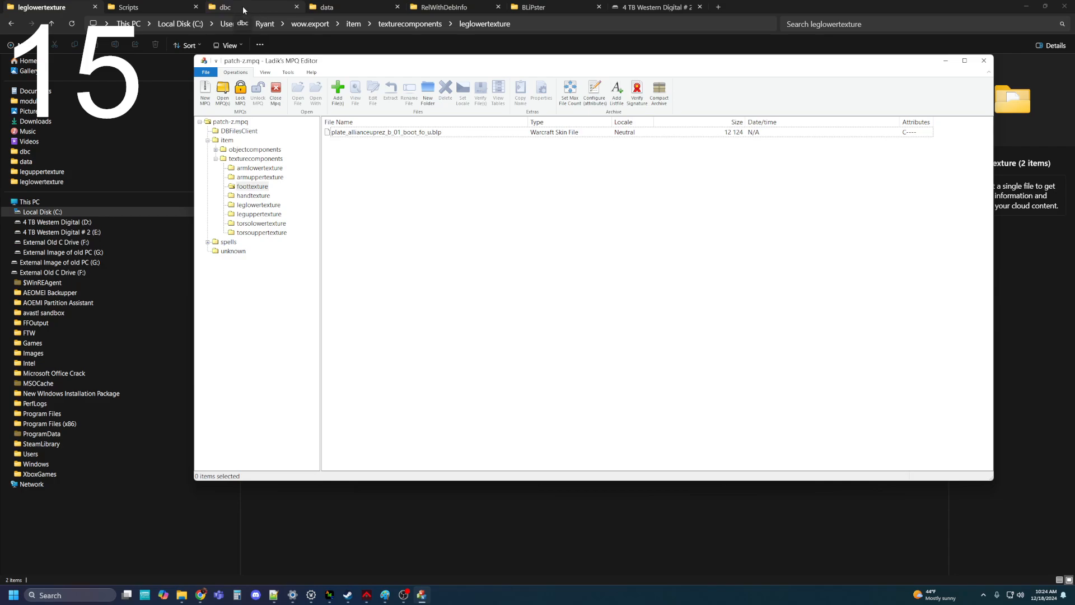
click(338, 90)
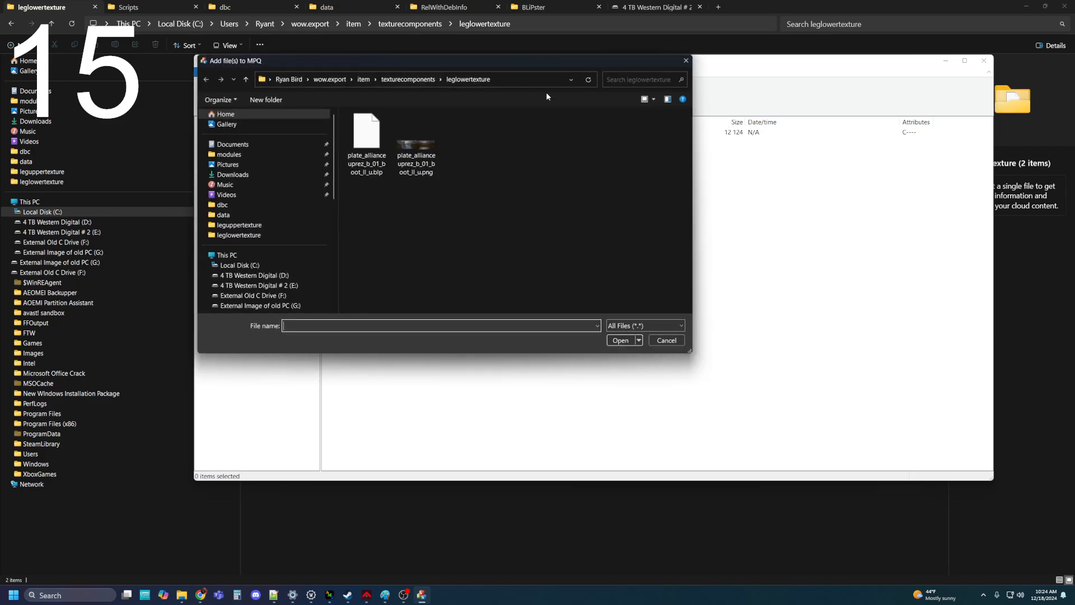
click(410, 82)
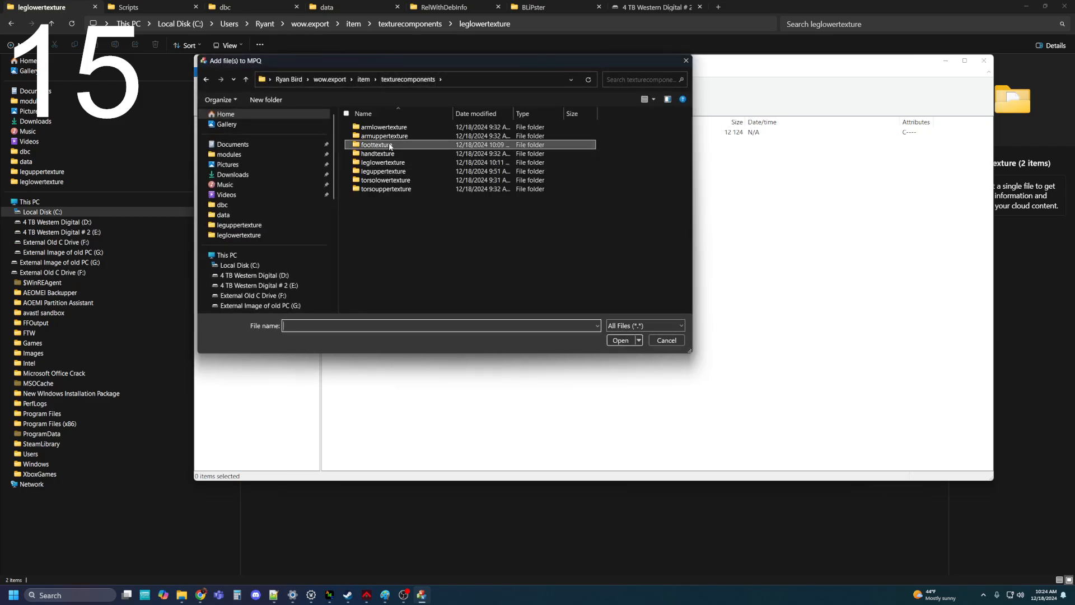
double_click(470, 145)
click(367, 137)
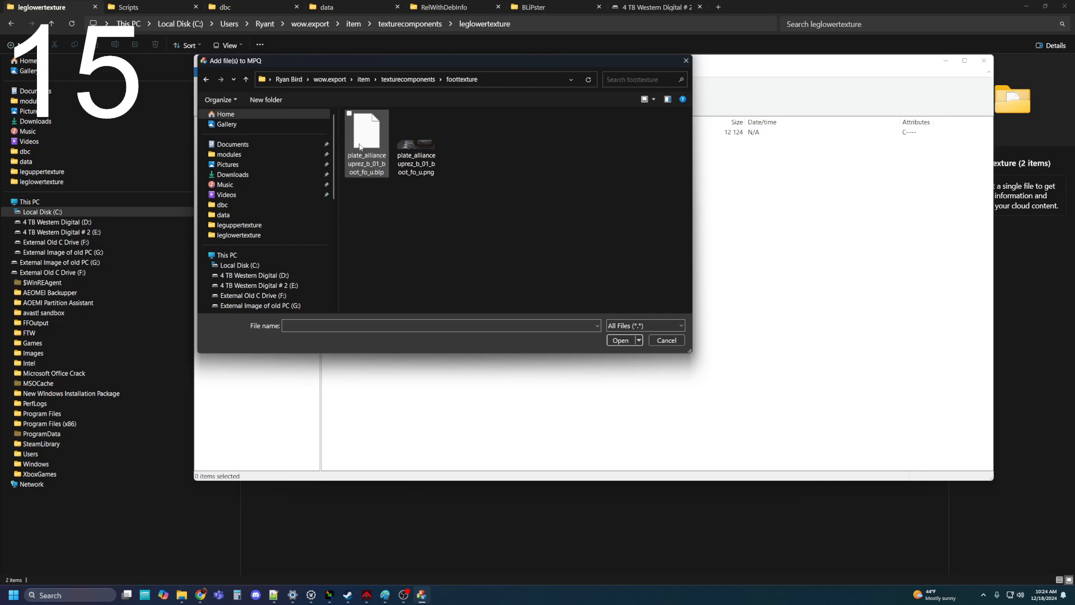
click(621, 341)
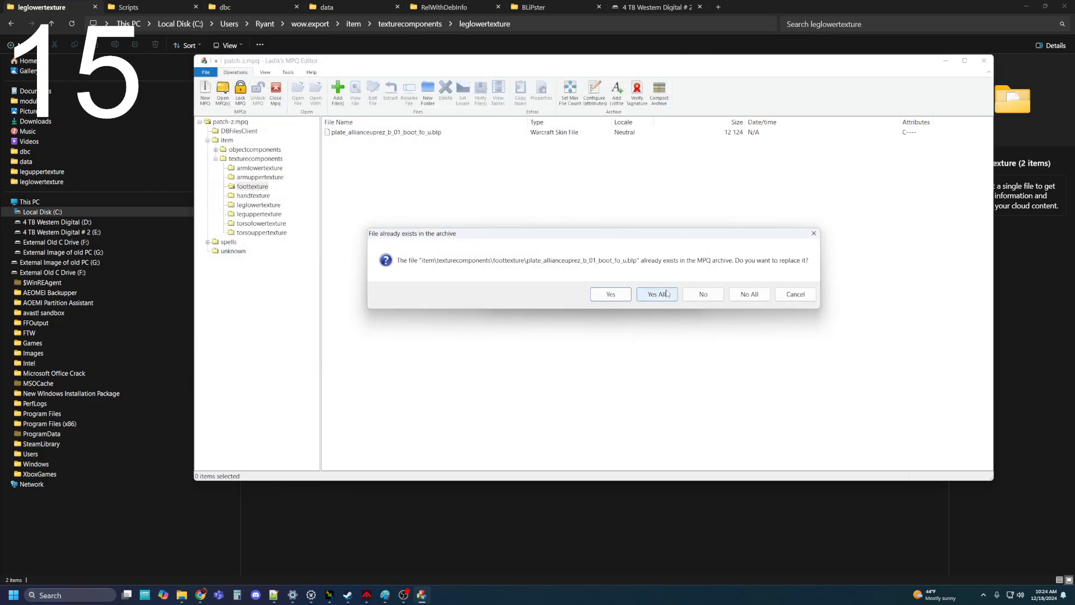
click(644, 294)
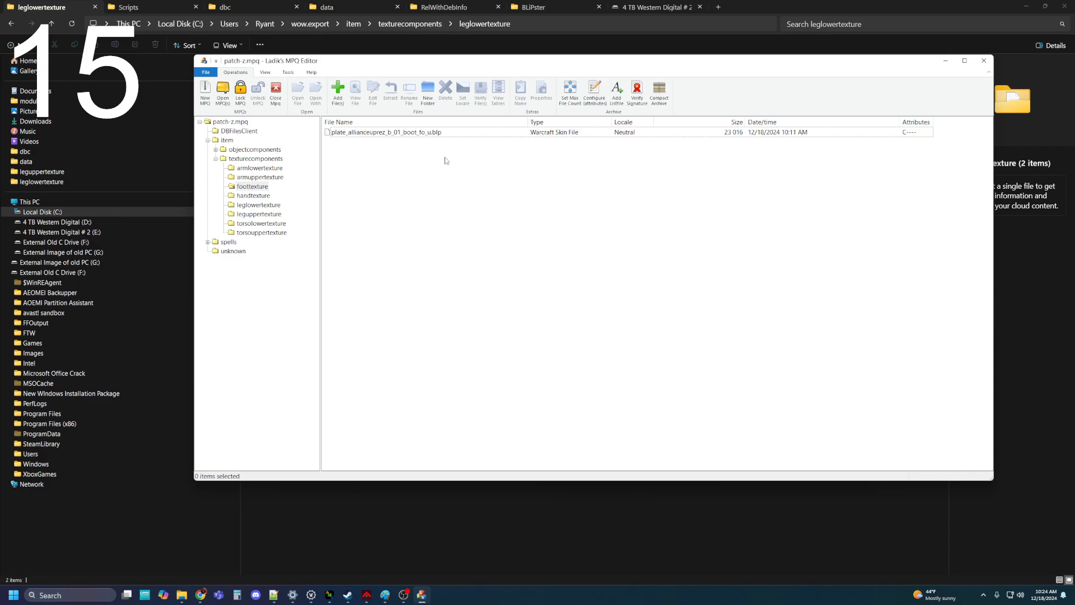
Step: Replace plate_allianceuprez_b_01_boot_fo_u.blp in foottexture with the exported copy once more and close the archive editor
click(338, 92)
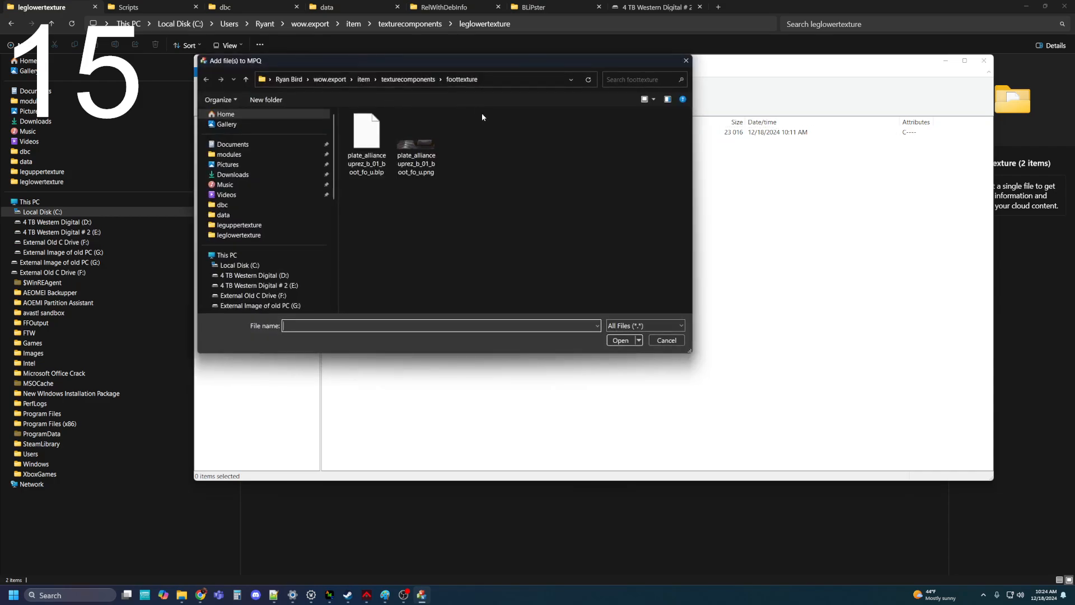
click(368, 149)
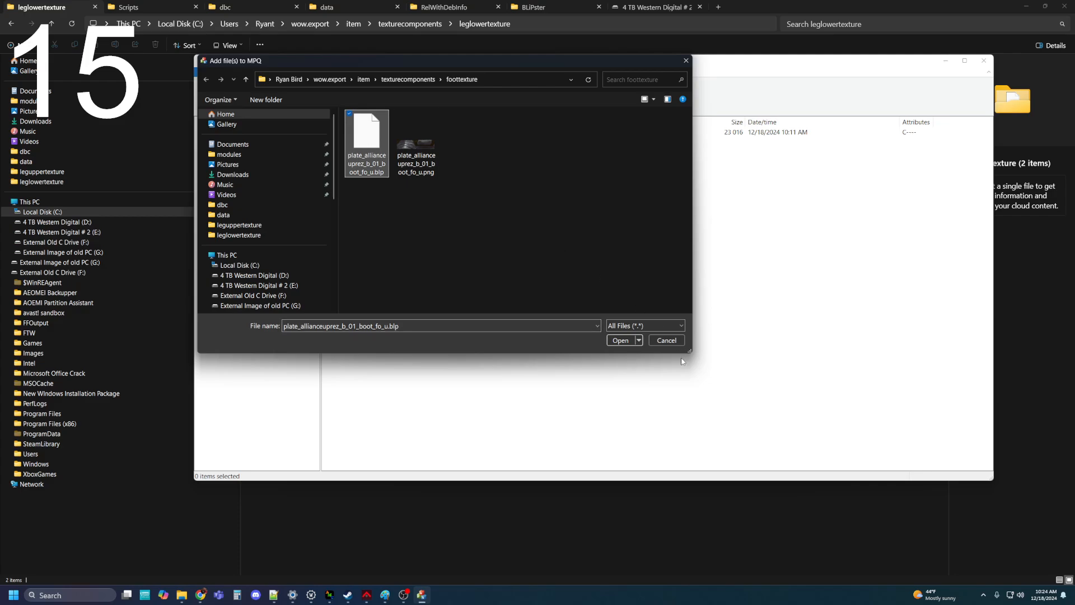
click(611, 342)
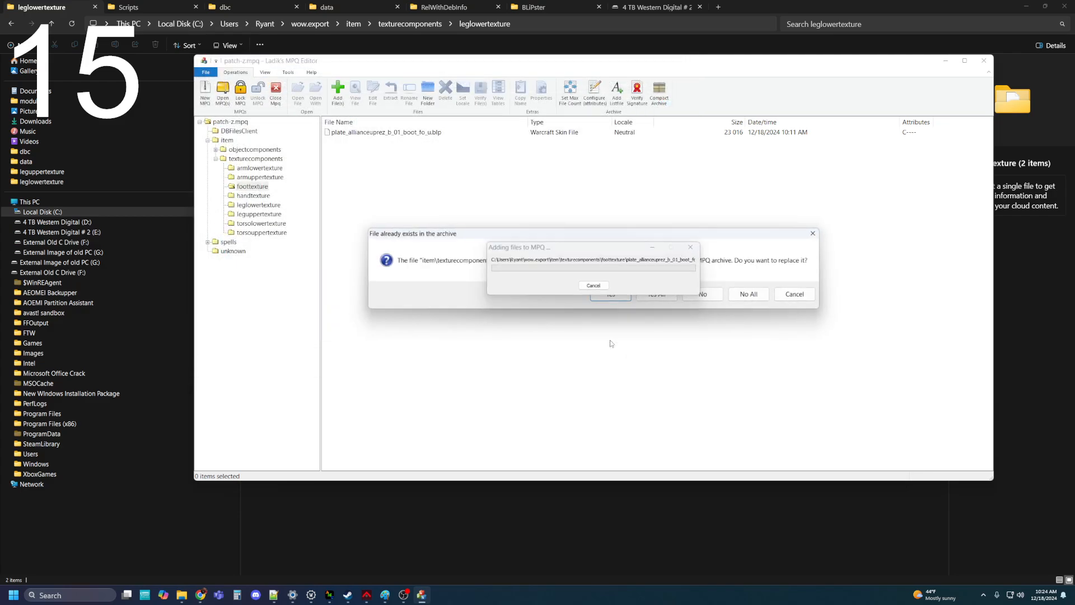
click(658, 295)
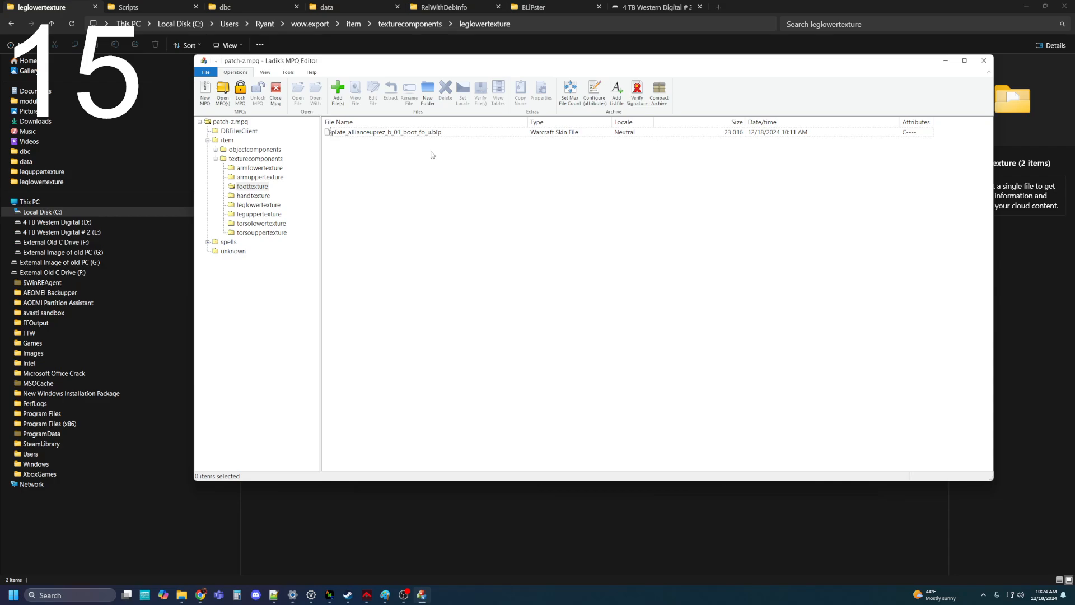
click(984, 61)
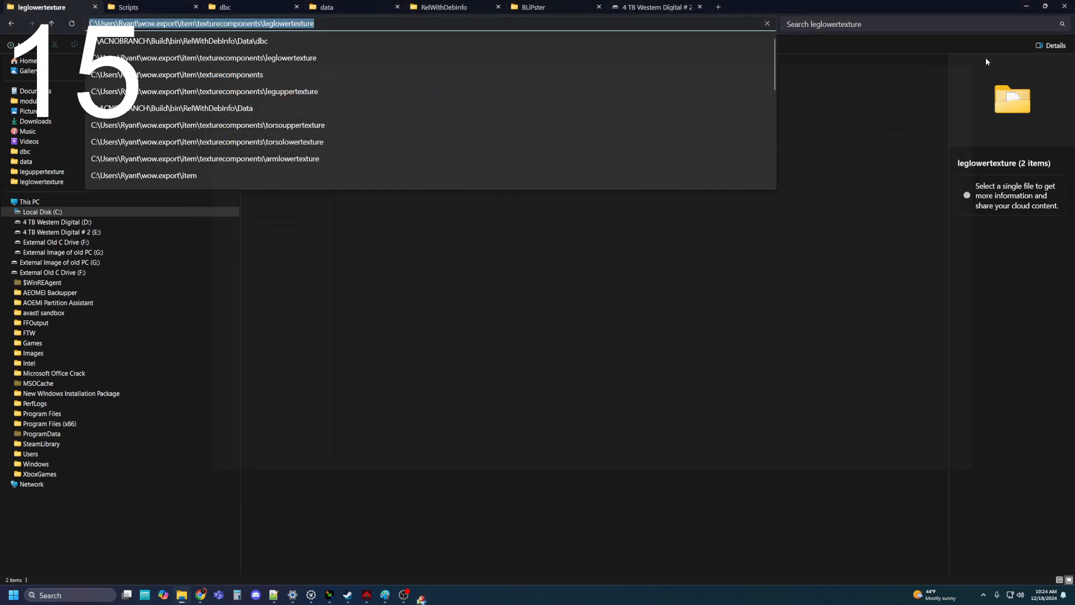
click(627, 357)
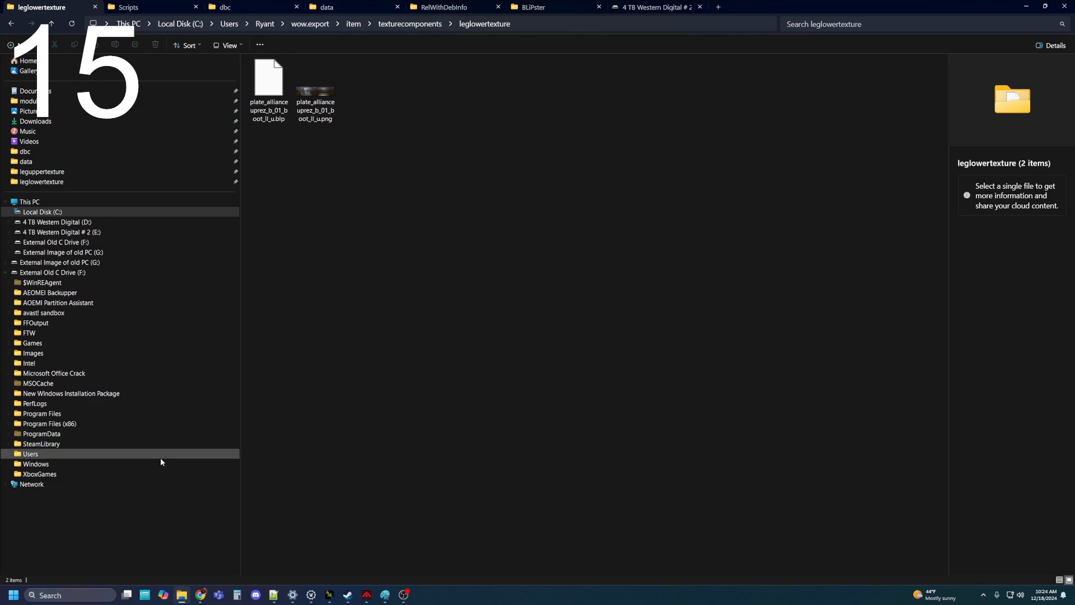
Step: Start authserver.exe and worldserver.exe from the RelWithDebInfo folder, moving their console windows clear of the file list
click(480, 8)
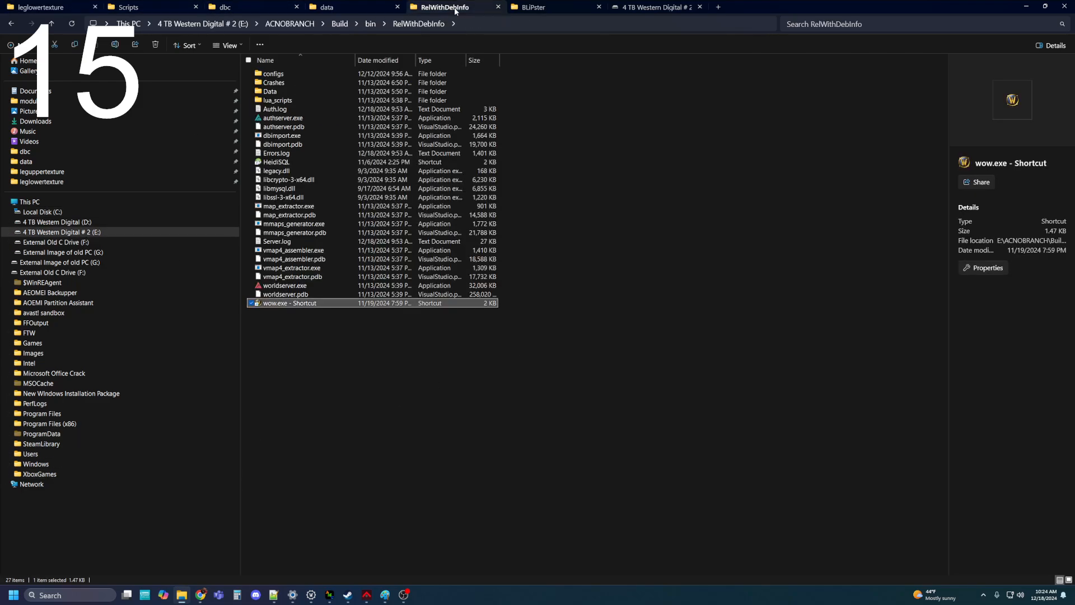
double_click(307, 118)
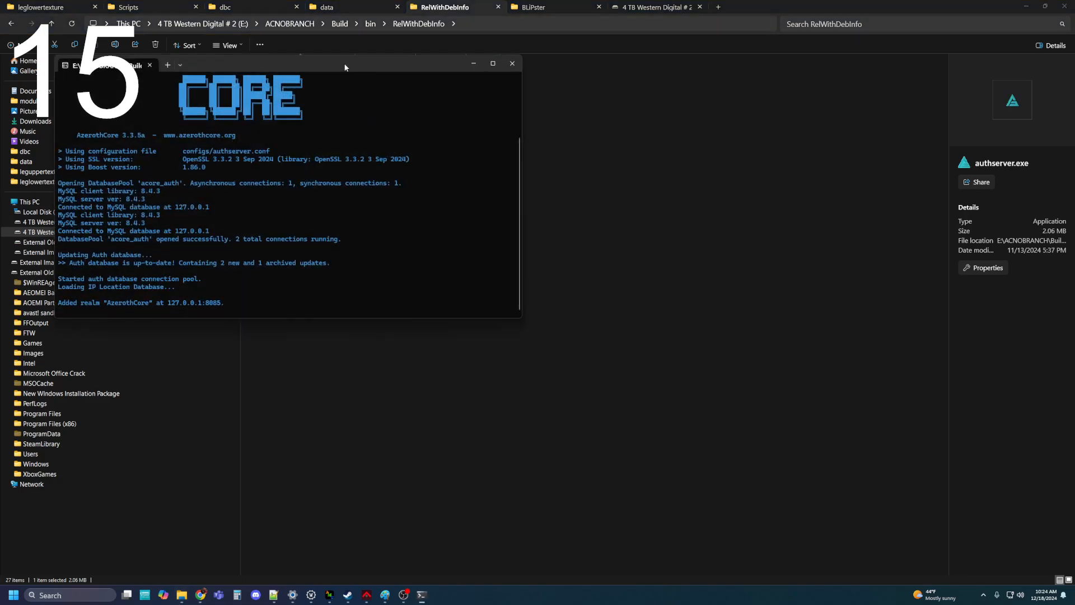
drag(344, 62, 815, 51)
click(280, 286)
double_click(280, 287)
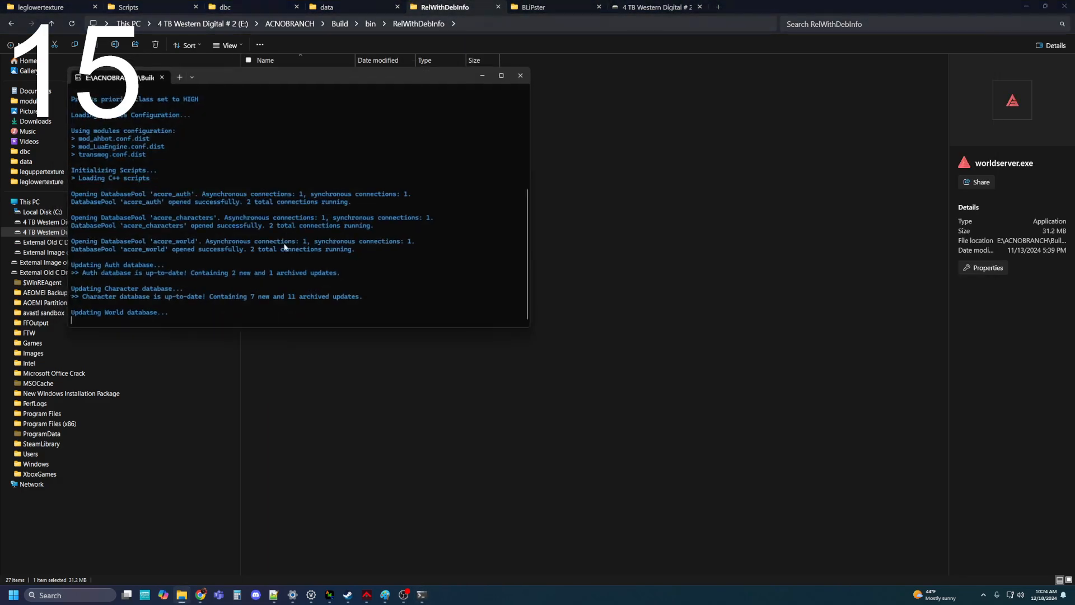
drag(298, 70, 771, 43)
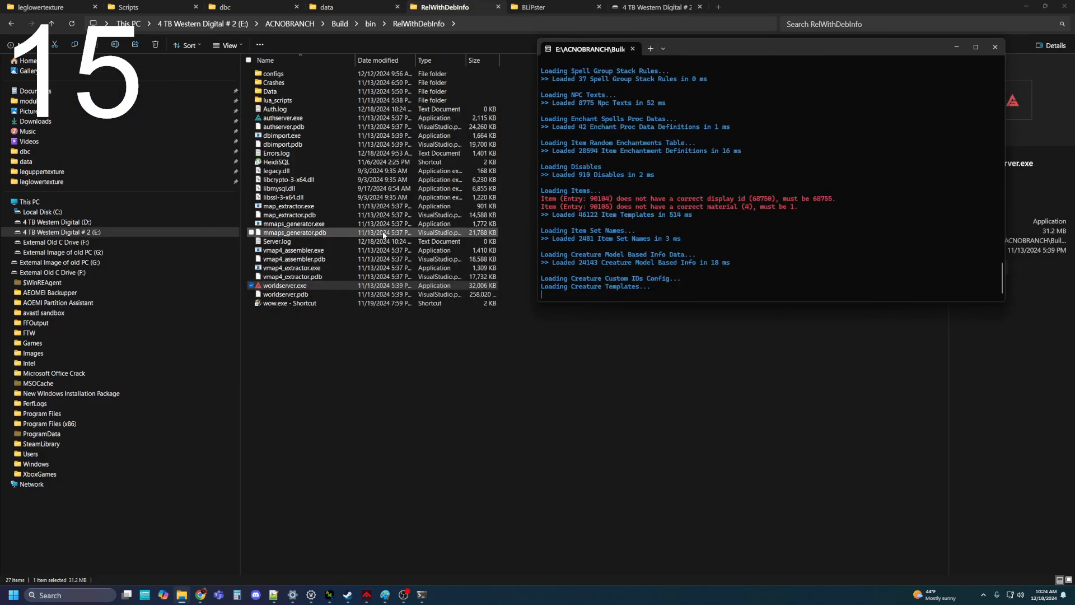
Step: Launch World of Warcraft from its shortcut, log in with the account password and enter the world with the level 65 Warrior
double_click(282, 305)
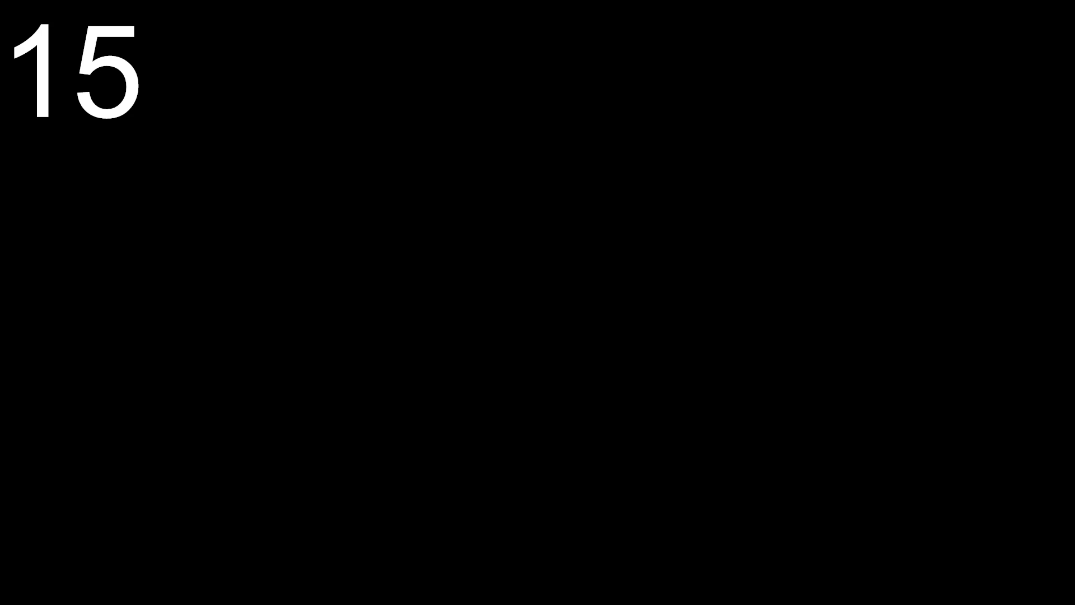
text(****)
key(Return)
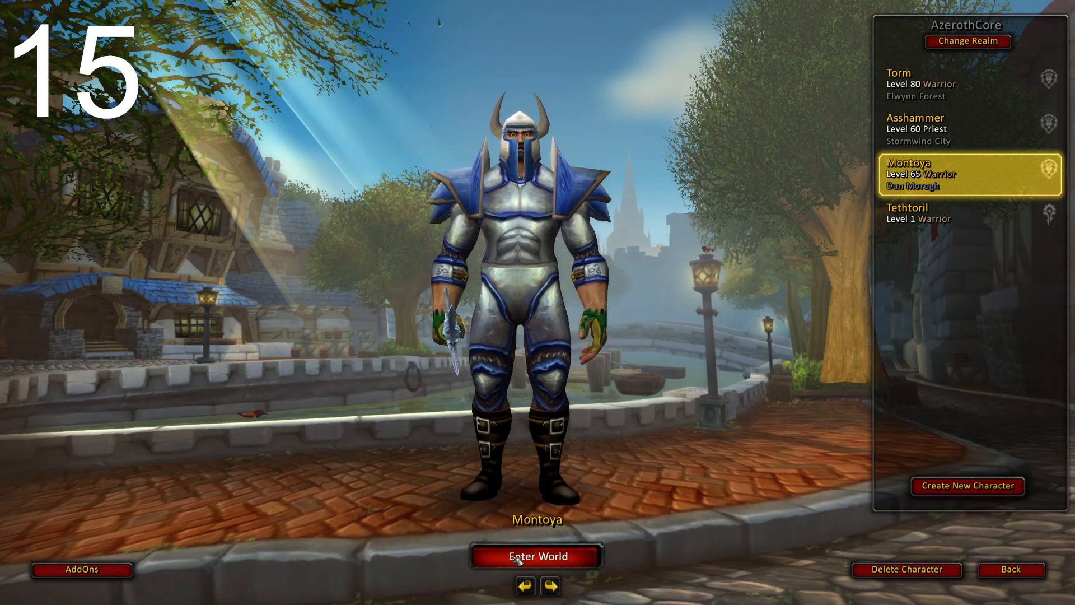
click(516, 557)
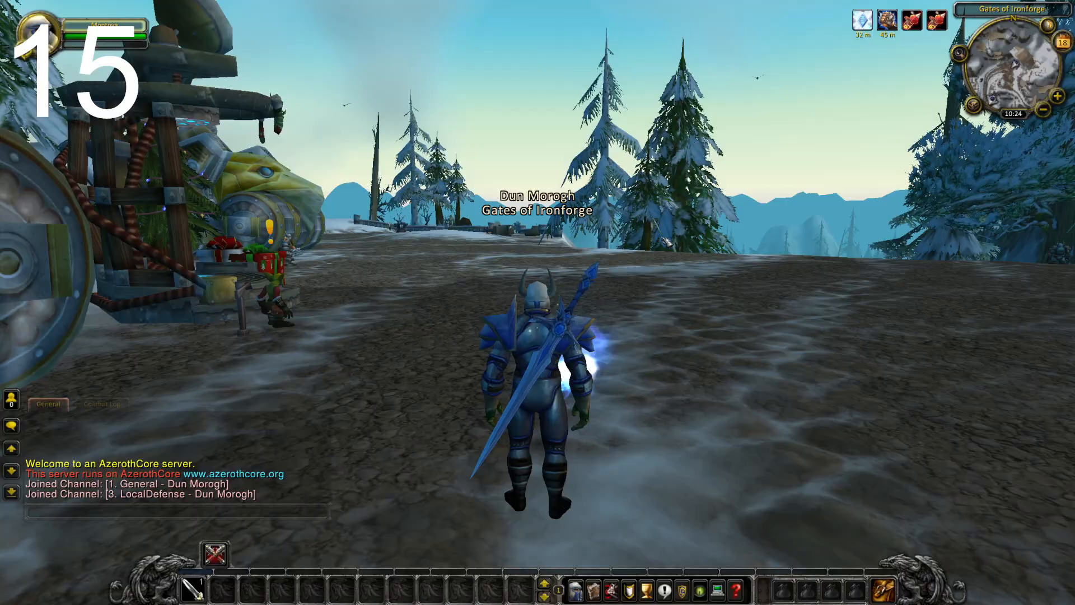
Step: Turn the character to face the camera and create the boots with the chat command .additem 56843
drag(521, 278, 448, 278)
key(w)
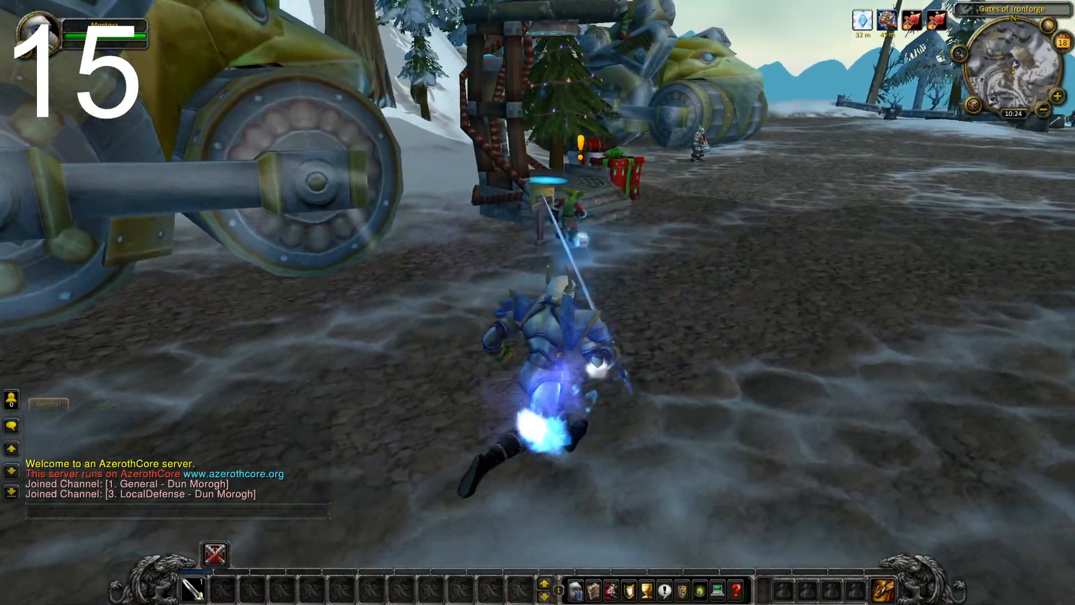
drag(853, 495, 661, 495)
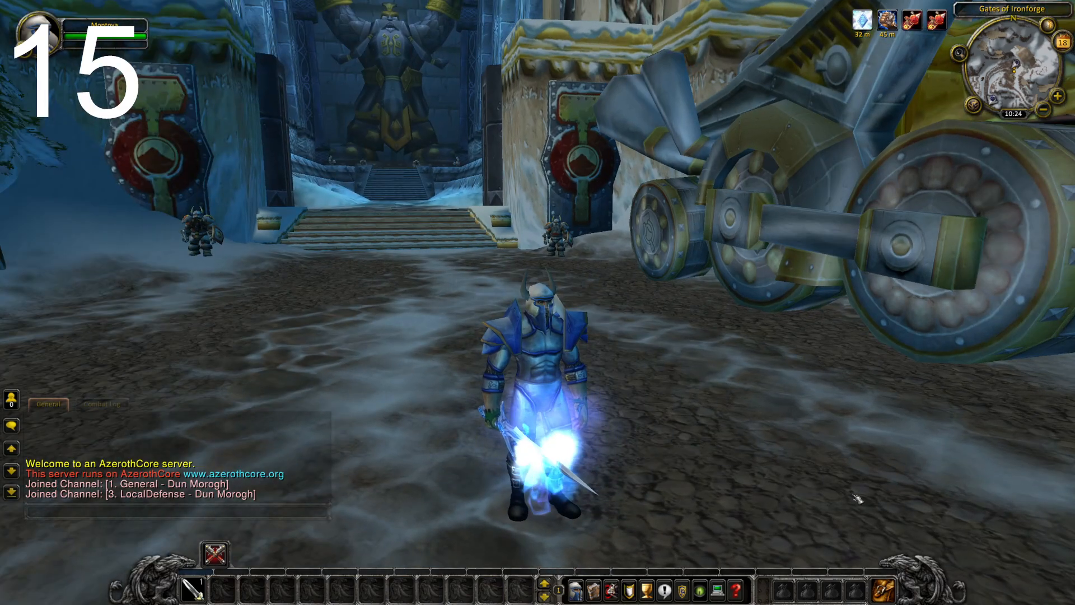
key(Return)
text(.addi)
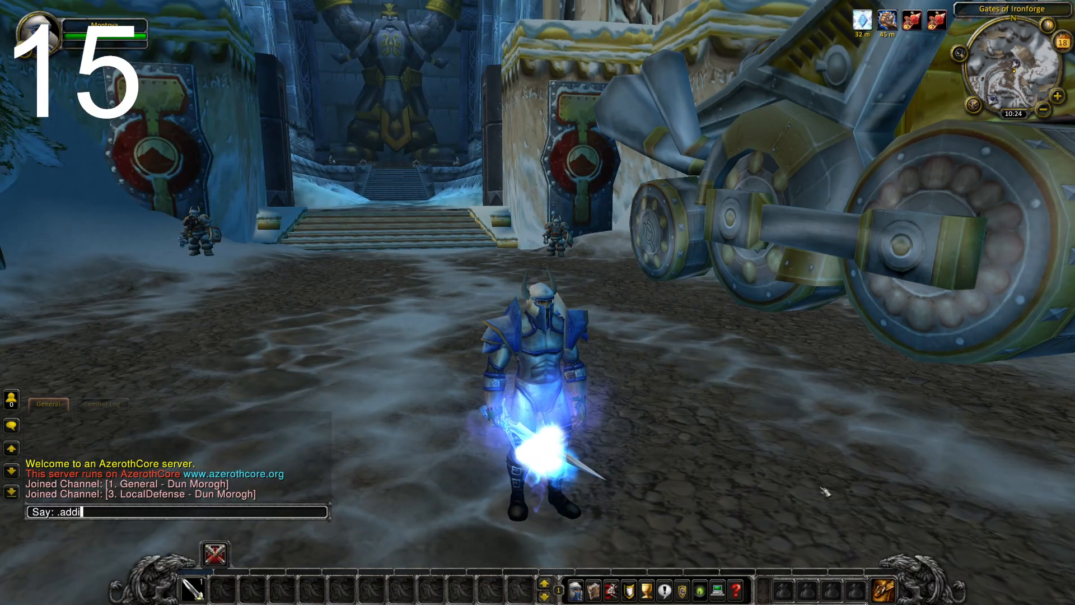
text(tem 56843)
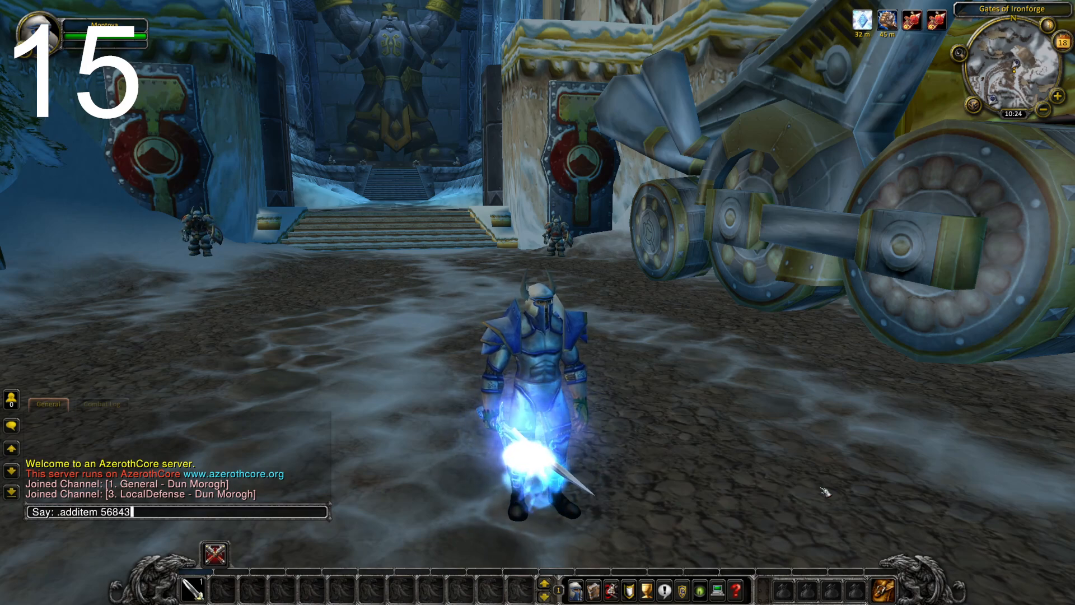
key(Return)
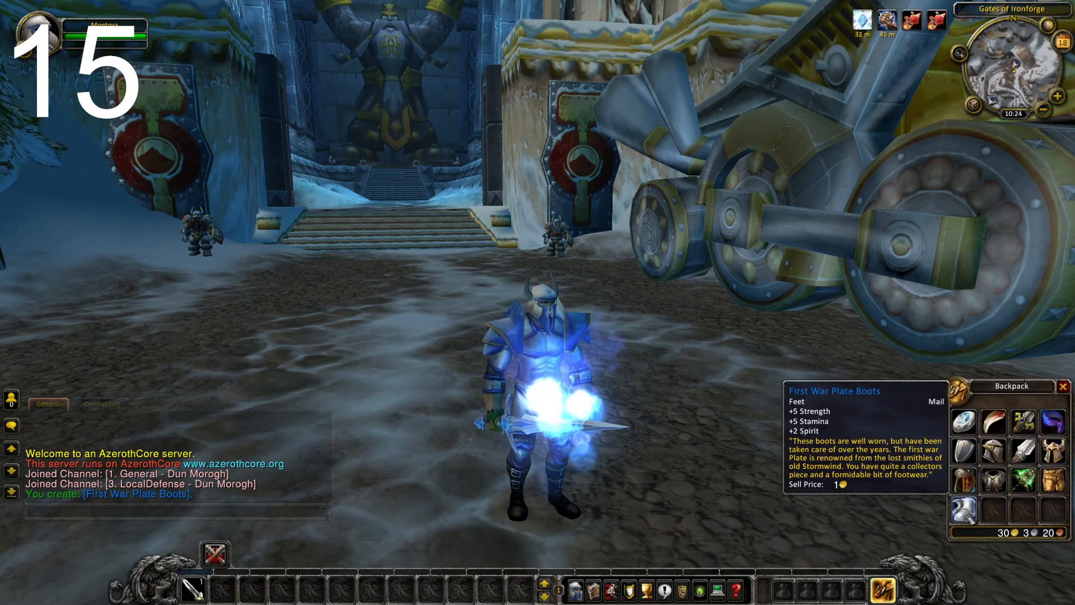
Step: Equip the First War Plate Boots from the backpack and run around to inspect them on the character
right_click(965, 511)
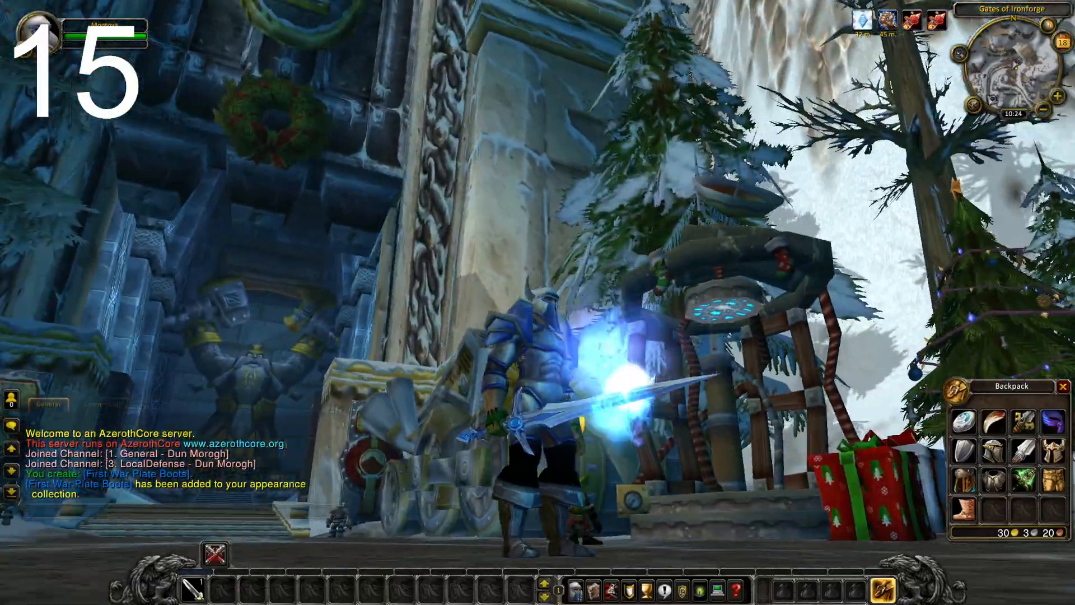
key(w)
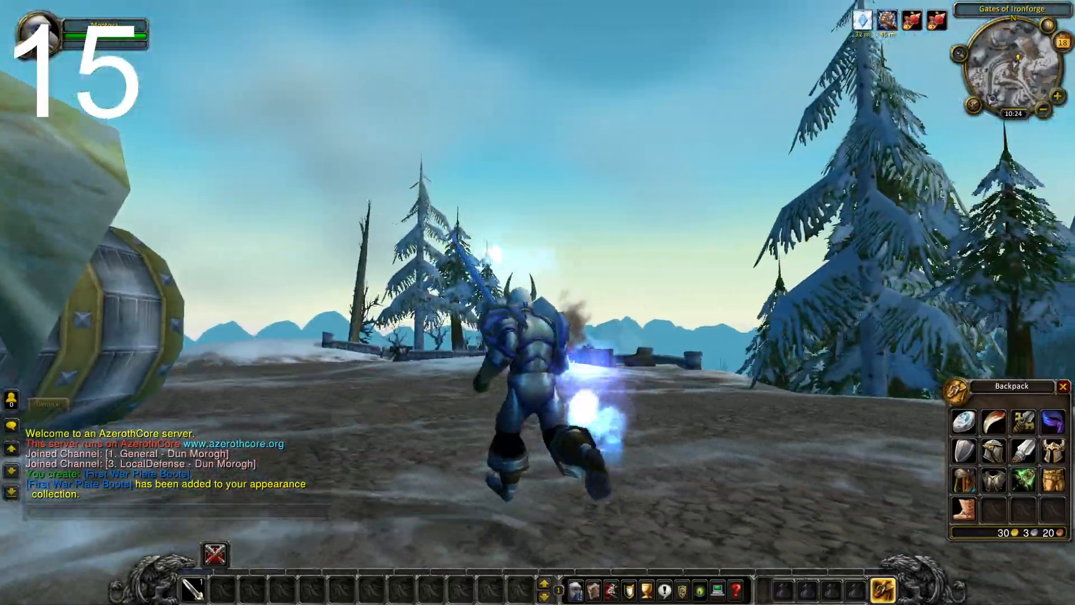
key(w)
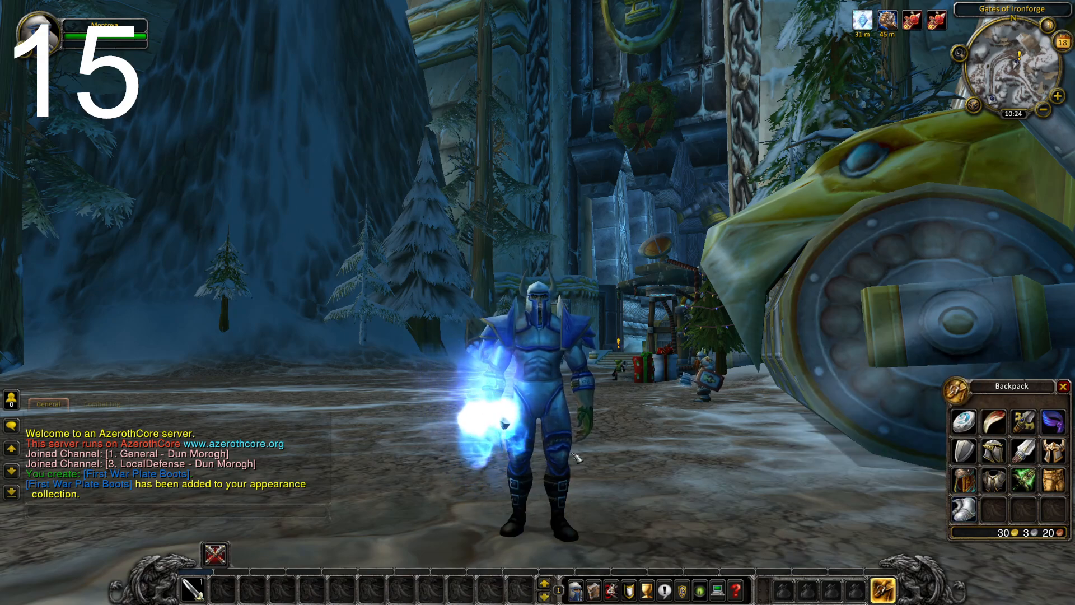
Step: Swap the First War Plate Boots back on for another comparison and exit the game
right_click(964, 508)
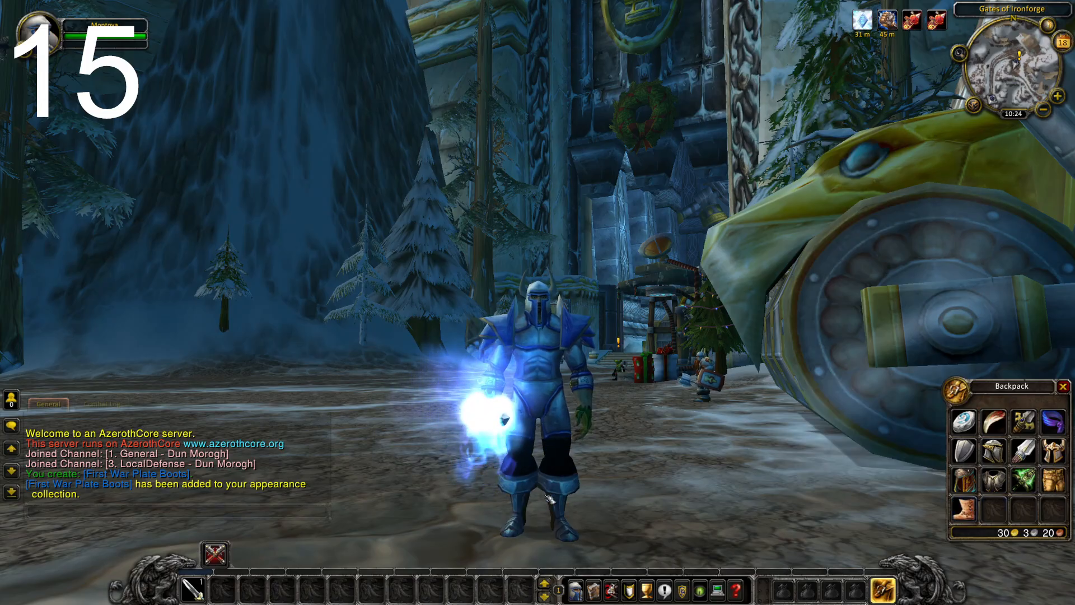
drag(662, 454, 662, 454)
key(Escape)
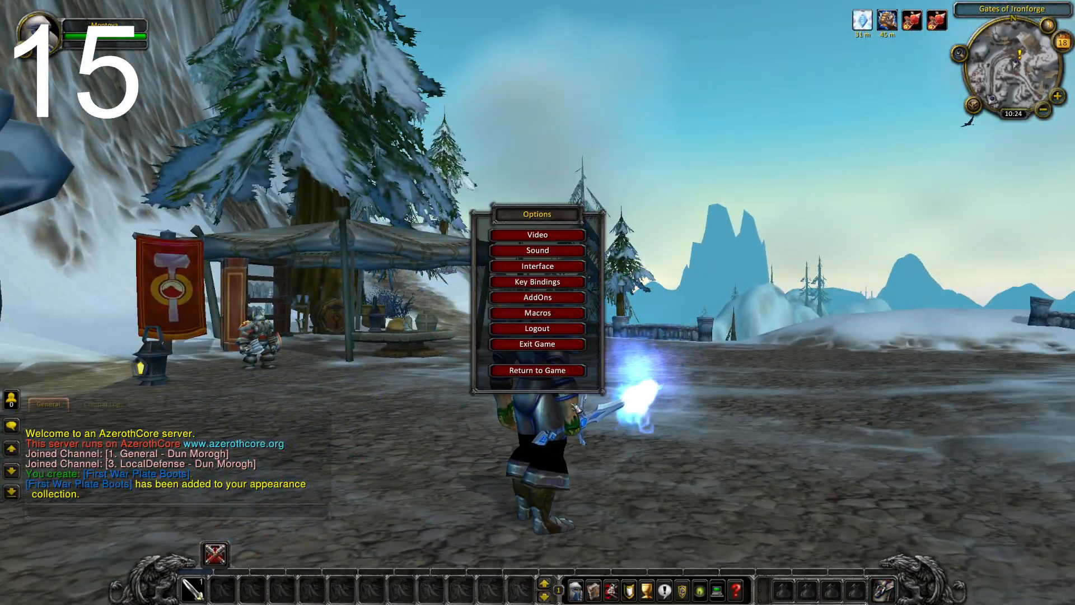
click(541, 344)
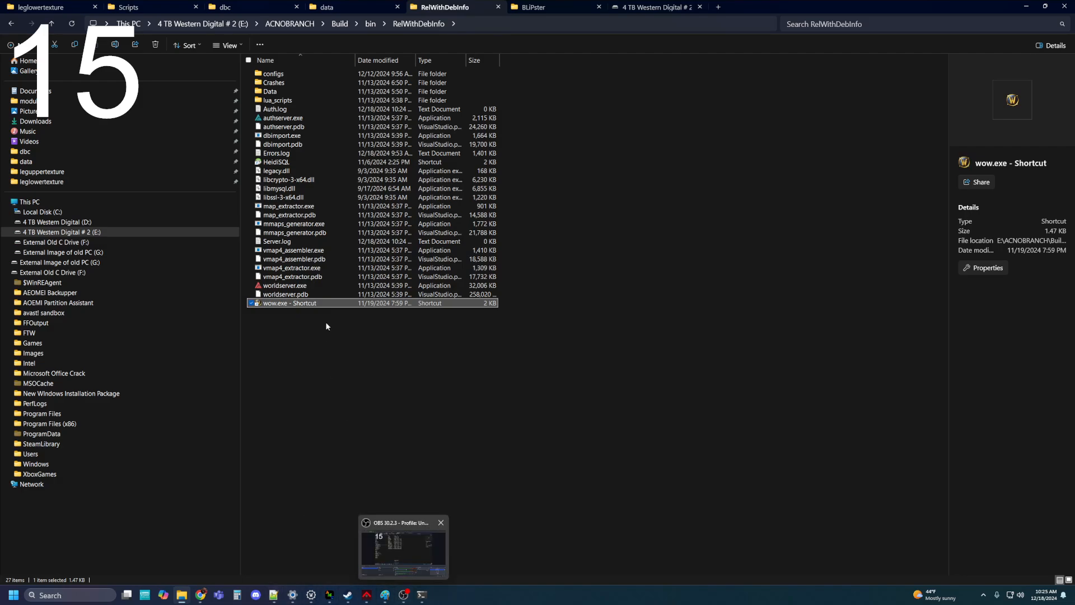
Step: Open ItemDisplayInfo.dbc from the server's dbc folder in WDBX Editor with the WotLK 3.3.5 (12340) definition
click(232, 8)
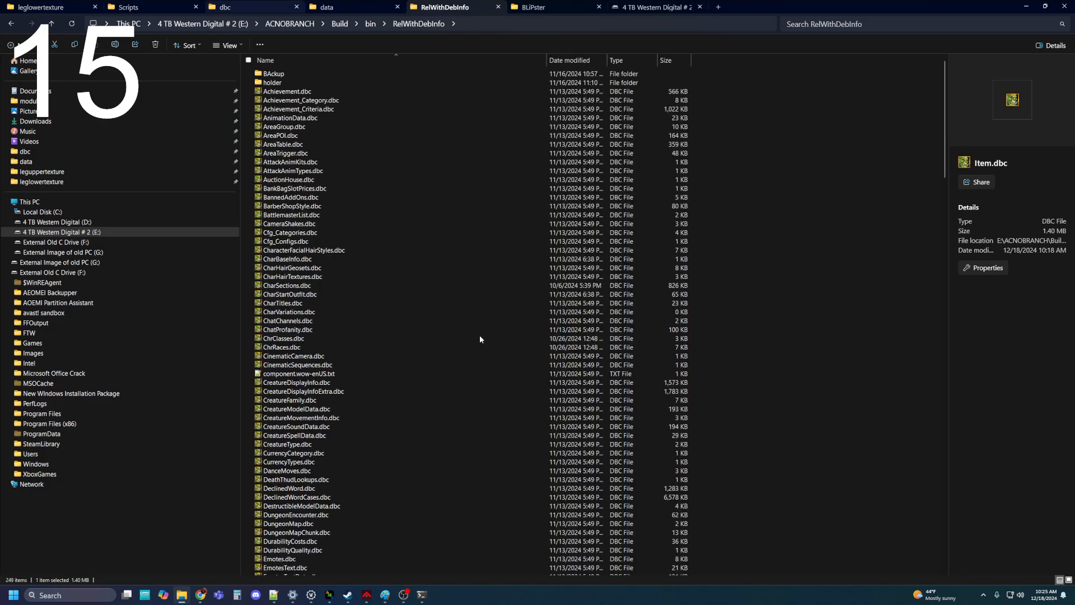
scroll(362, 376, down, 11)
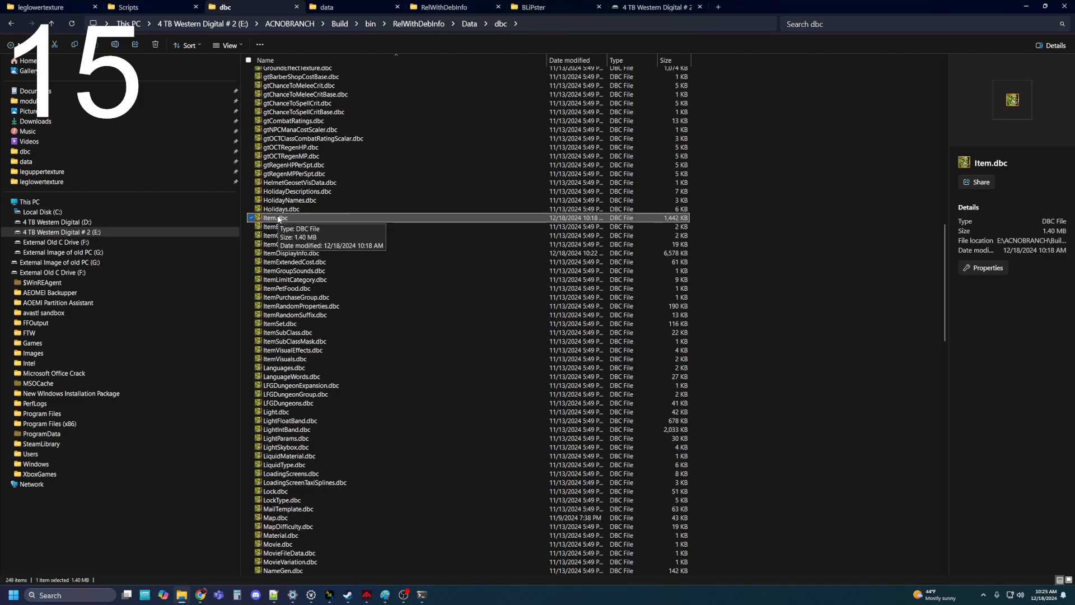
double_click(299, 253)
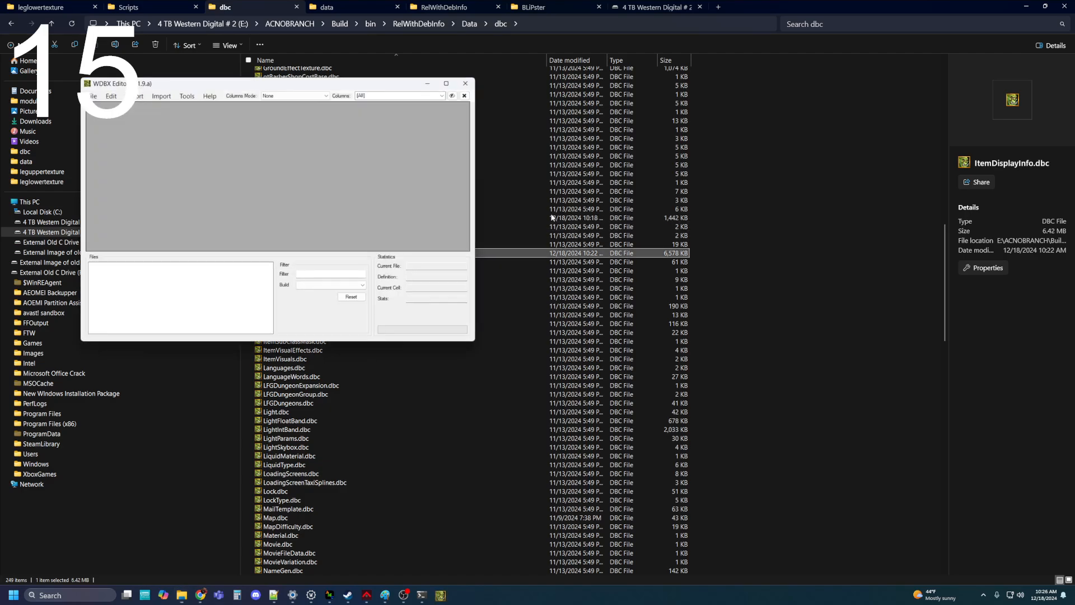
click(241, 193)
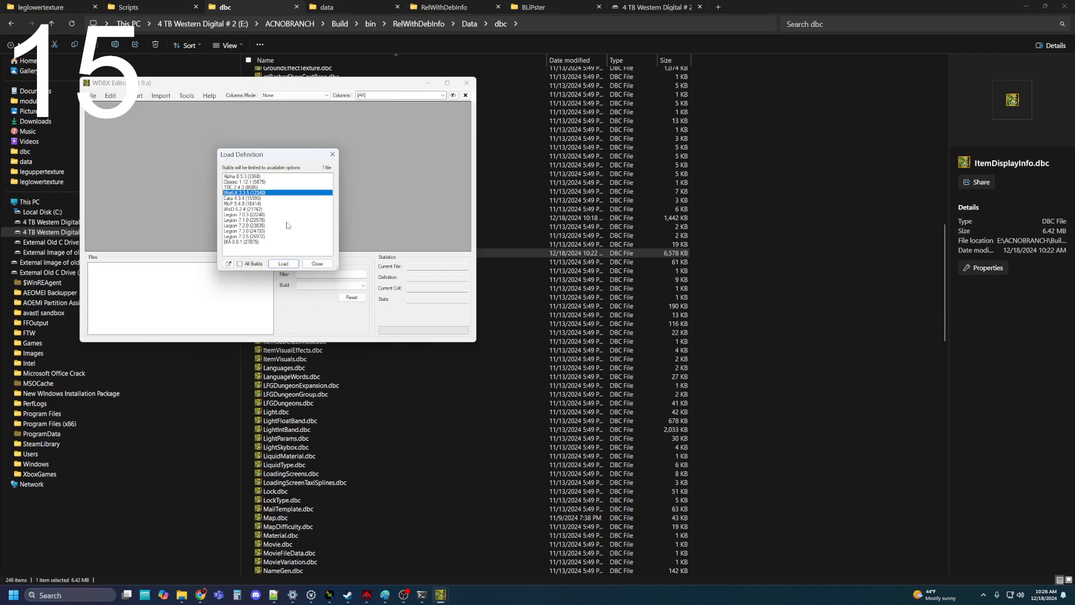
click(284, 264)
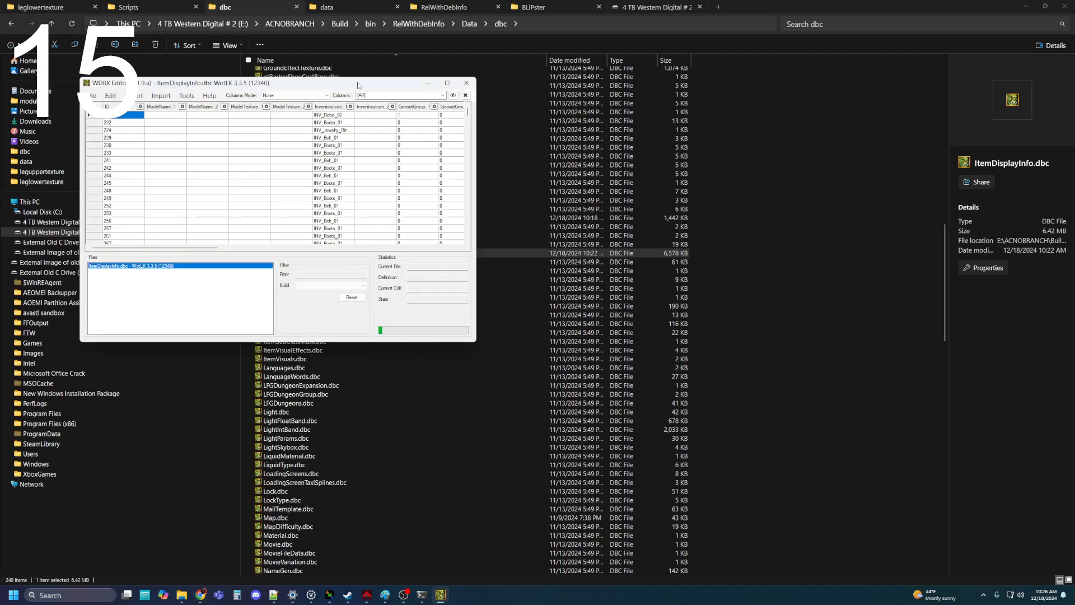
Step: Maximize the ItemDisplayInfo.dbc table and go to its last rows, bringing the texture columns into view
drag(359, 85, 704, 89)
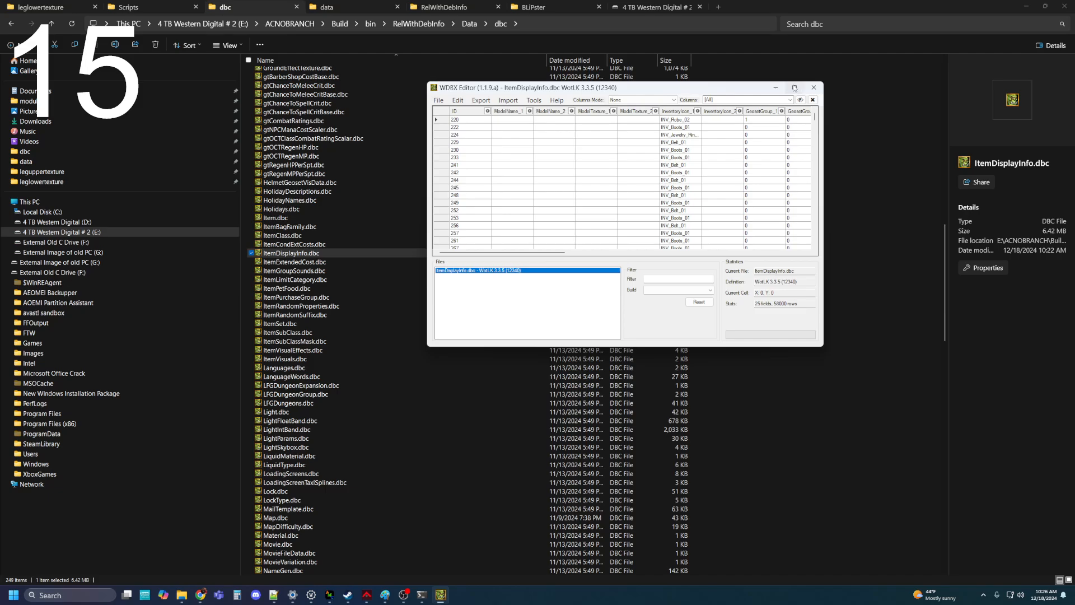
click(794, 88)
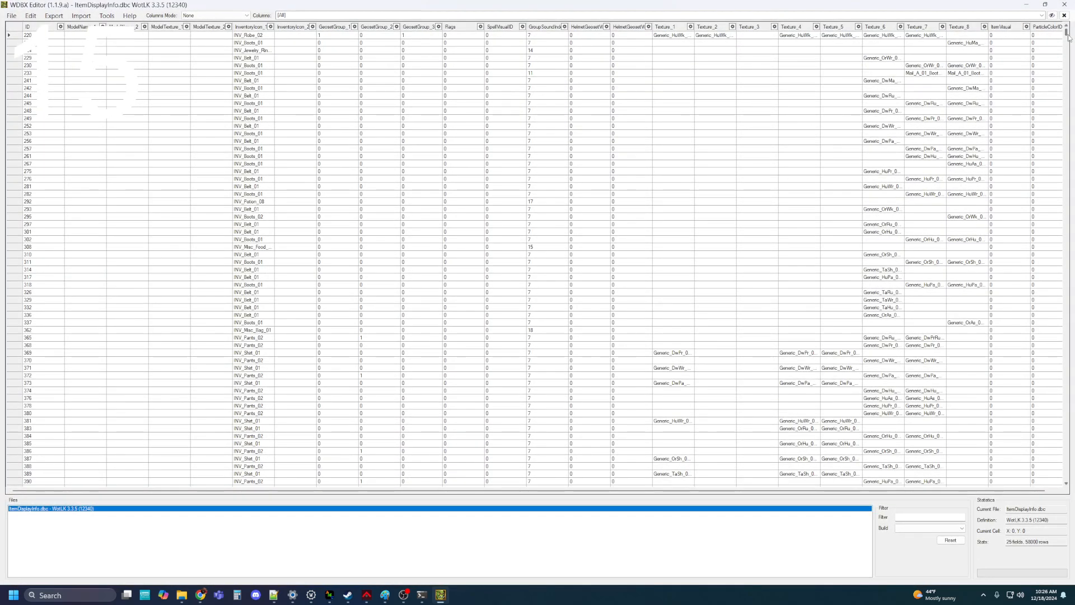
drag(1068, 37, 1065, 486)
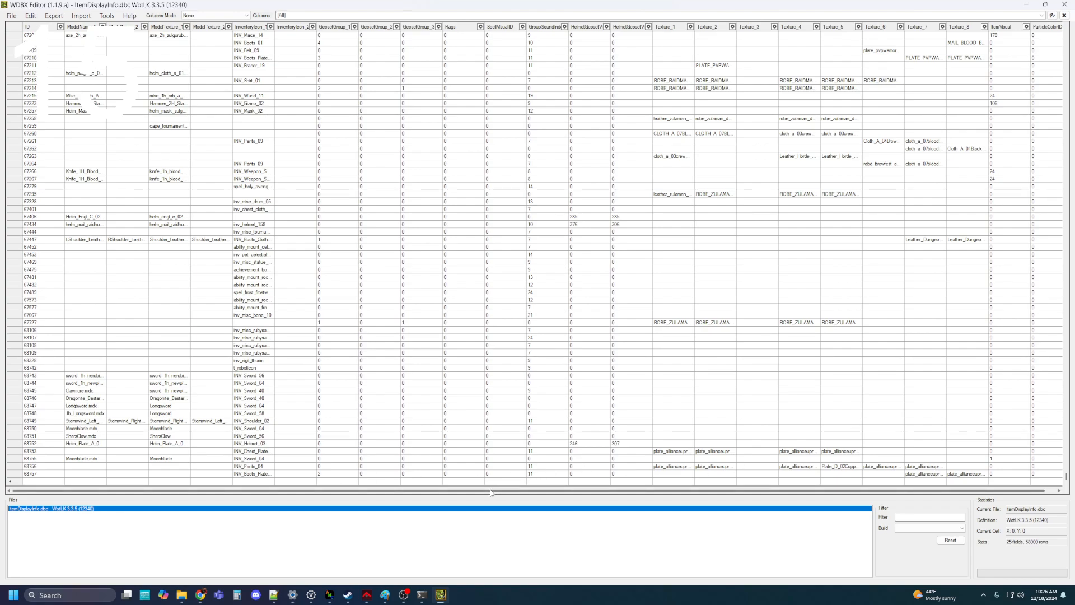
drag(491, 493, 543, 493)
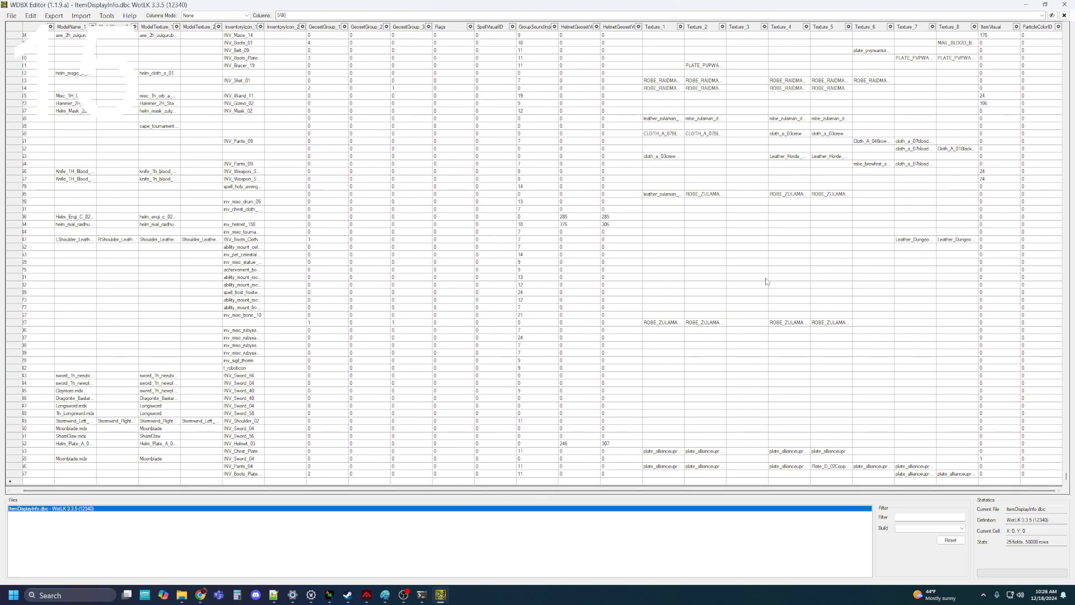
Step: Widen the Texture_4, Texture_5, Texture_6 and Texture_7 columns and examine the full texture names of the custom plate items
drag(810, 28, 917, 27)
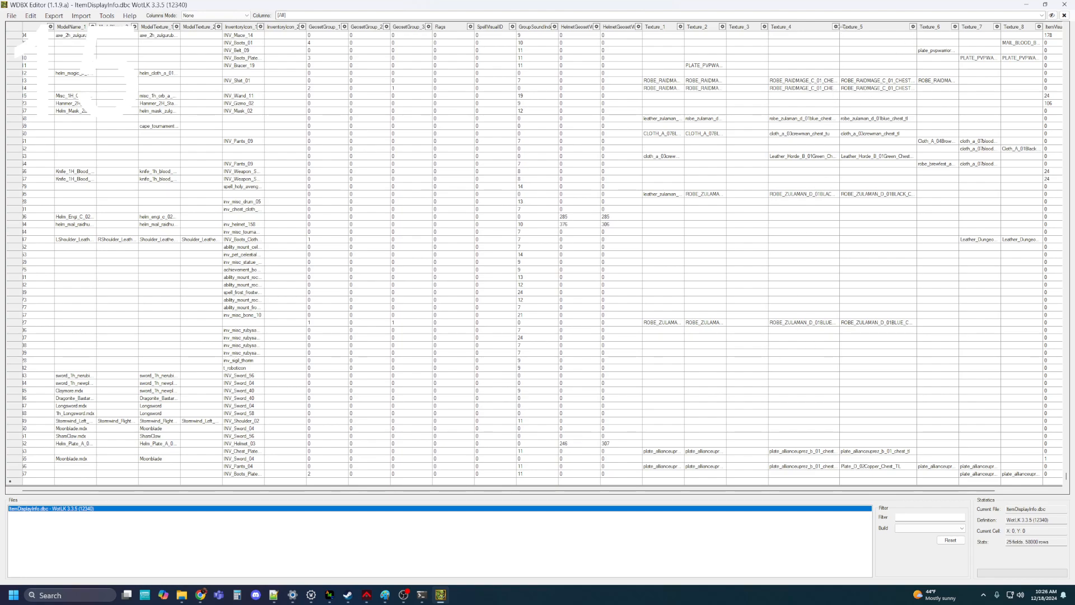
drag(840, 27, 855, 27)
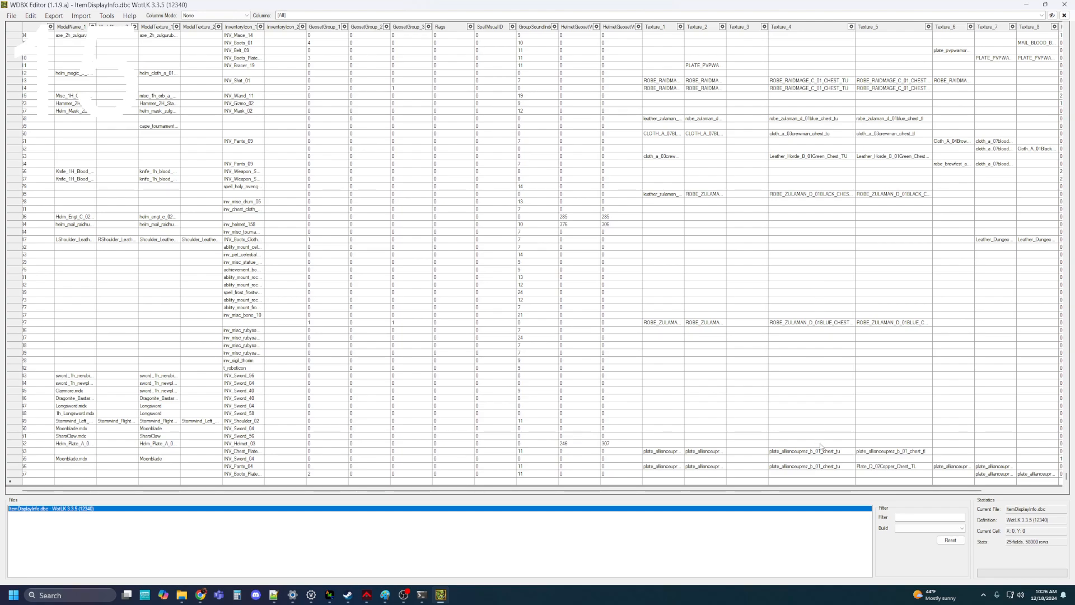
drag(849, 492, 925, 493)
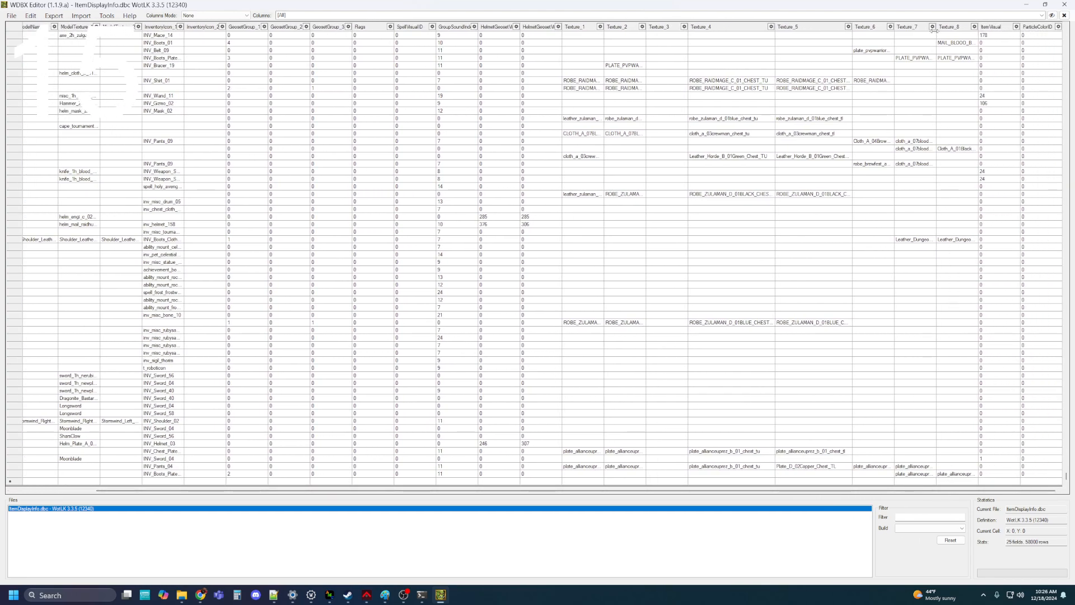
drag(937, 27, 968, 30)
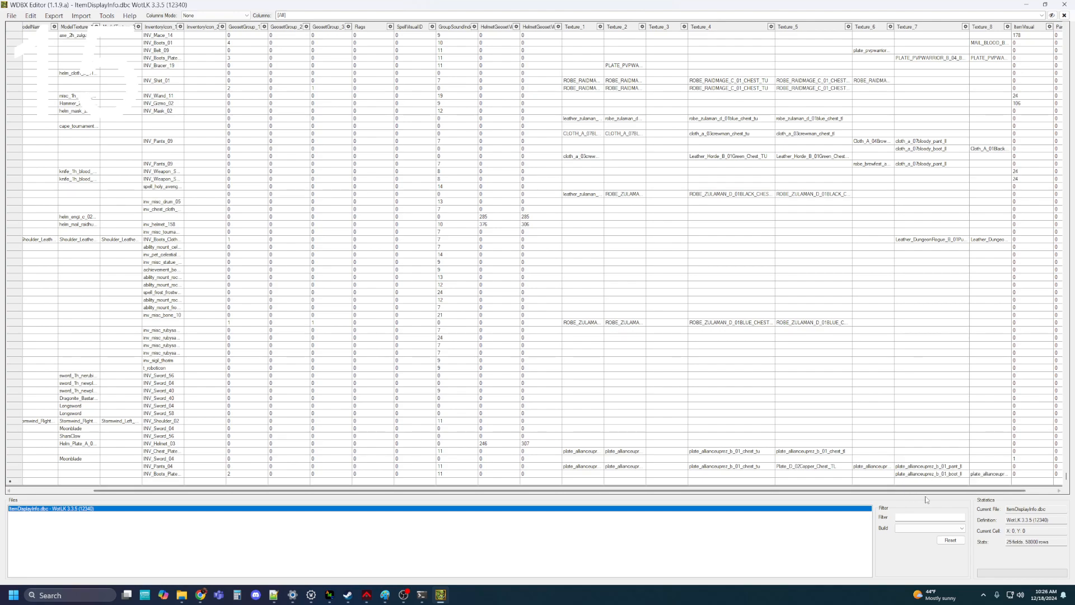
click(963, 475)
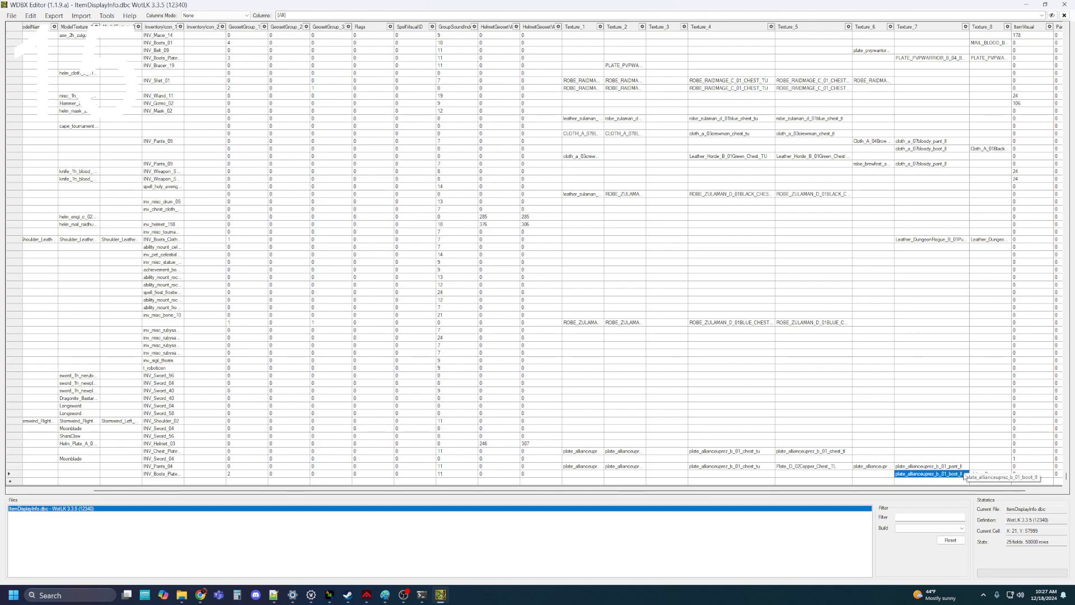
click(963, 475)
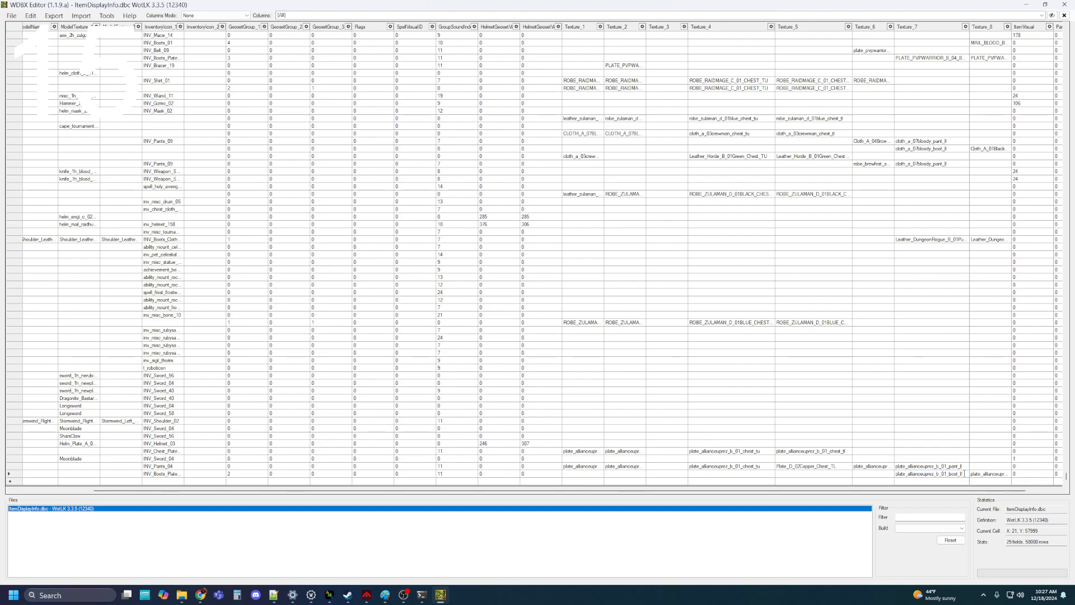
drag(964, 474, 895, 474)
drag(970, 27, 994, 26)
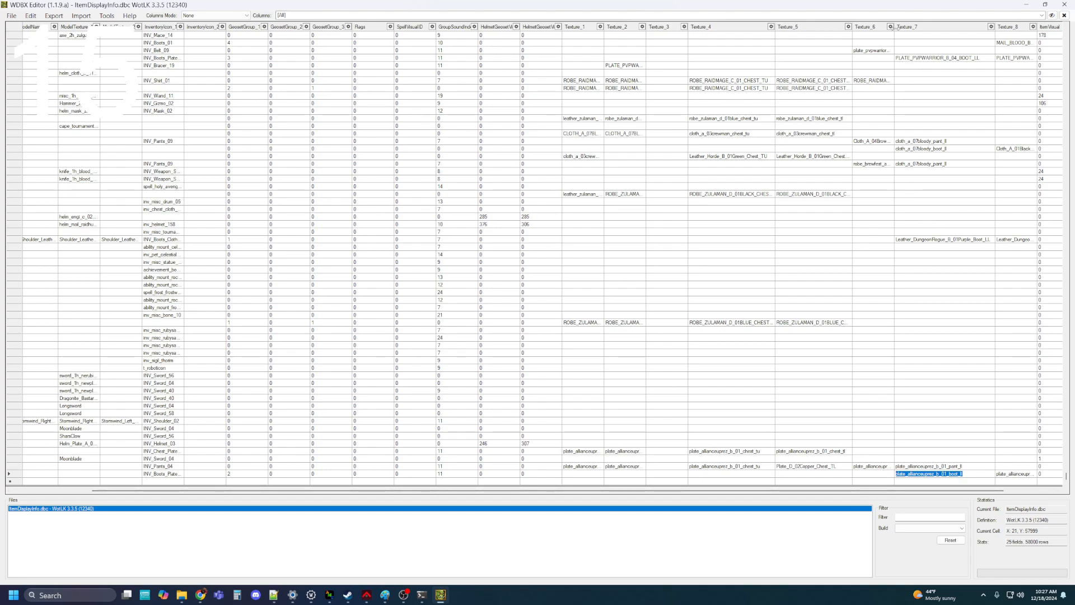
drag(895, 27, 930, 26)
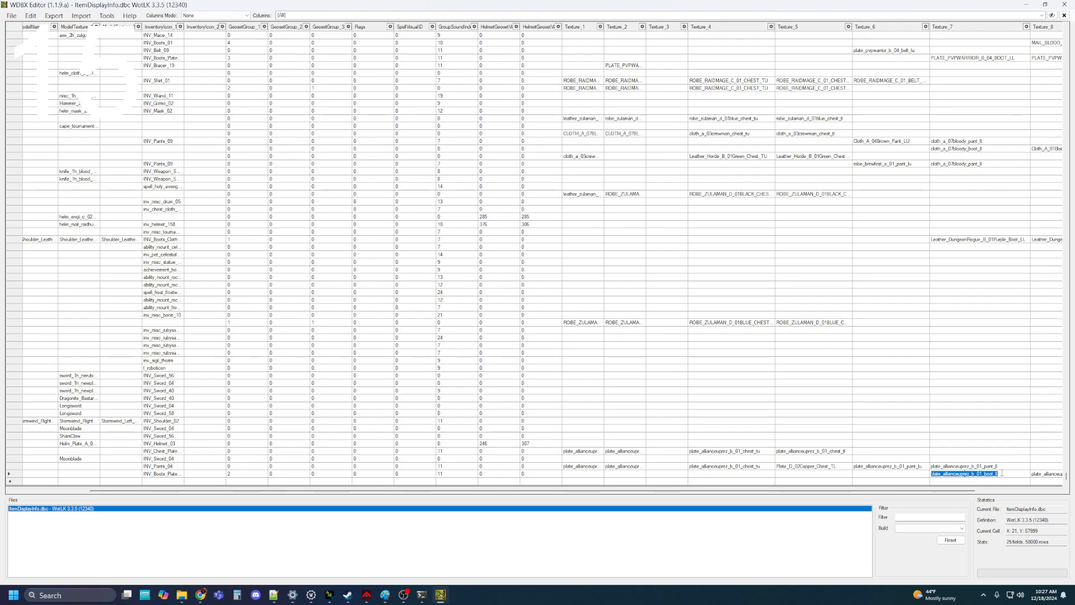
Step: Replace the boots' Texture_7 value with the pants' plate_allianceuprez_b_01_pant_ll in the last row, save ItemDisplayInfo.dbc and close the editor
click(999, 467)
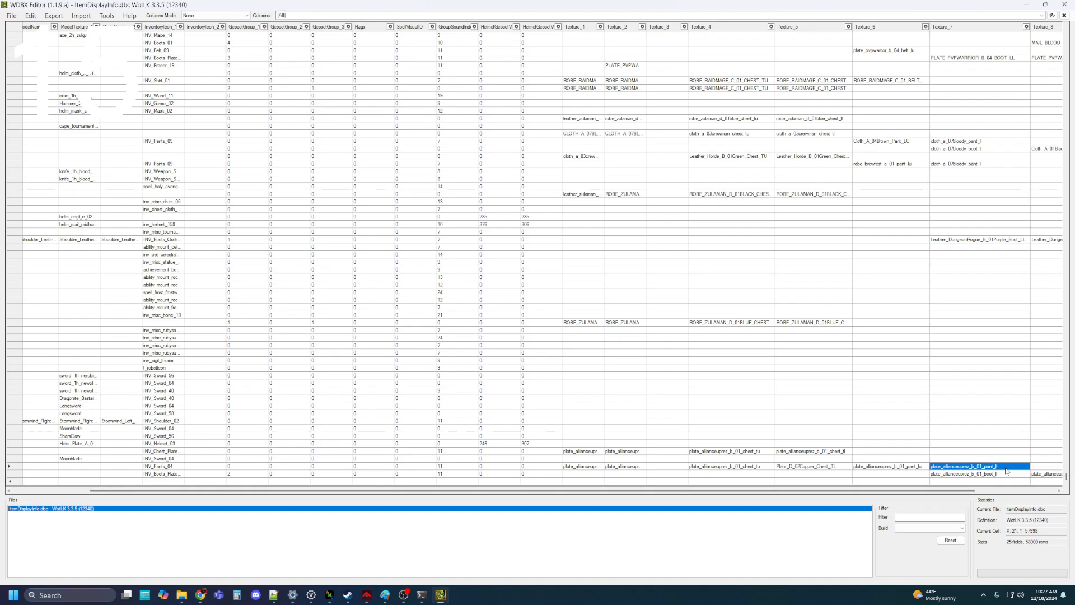
click(992, 465)
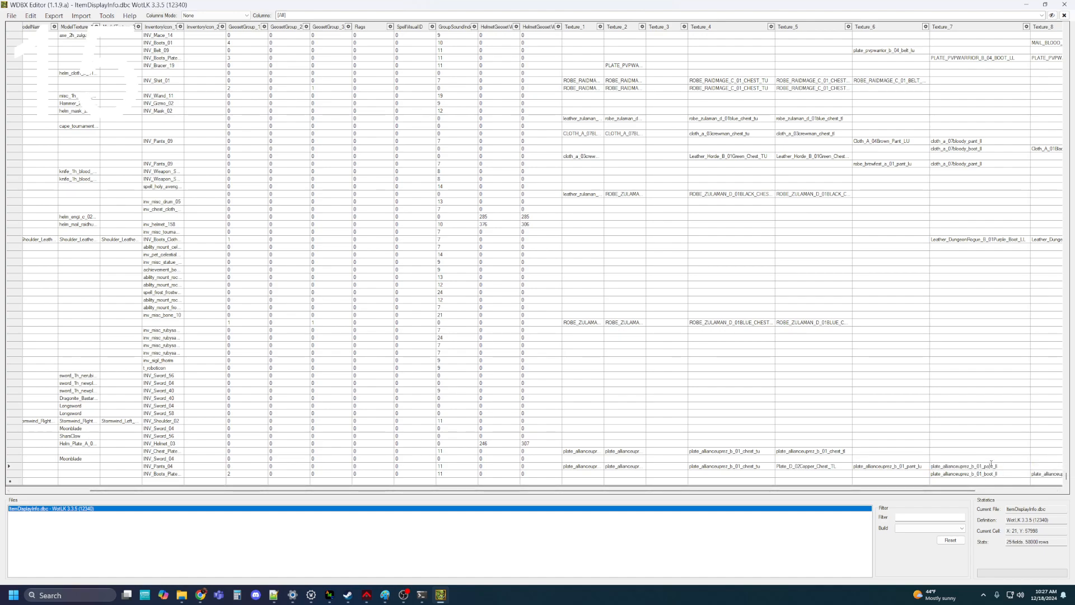
drag(1004, 465, 929, 466)
key(ctrl+c)
double_click(1011, 472)
key(ctrl+v)
click(11, 15)
click(29, 57)
click(1070, 4)
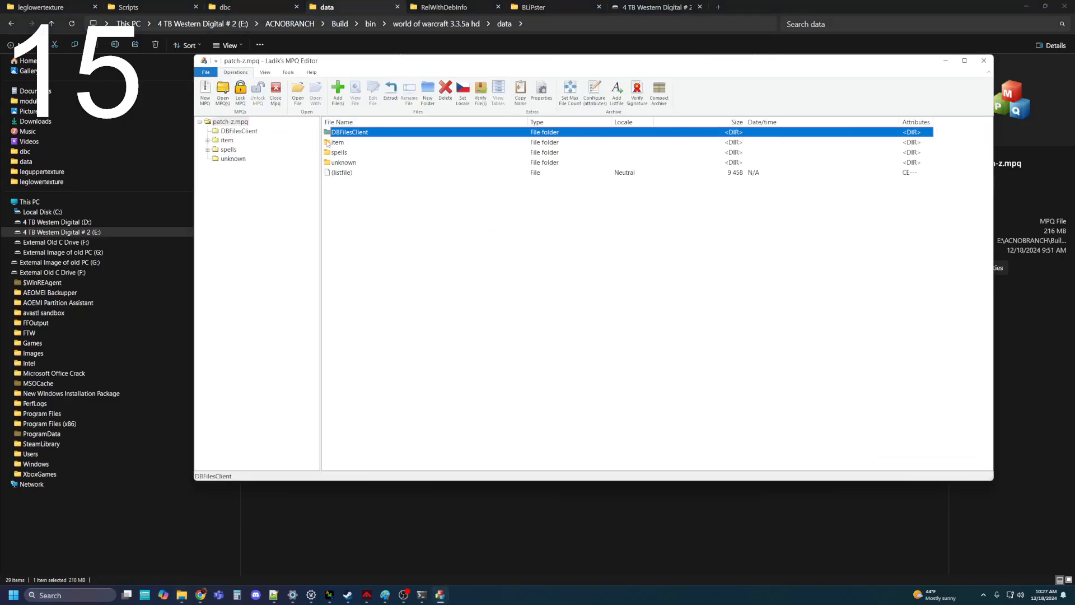
Step: Look through item\texturecomponents in patch-z.mpq and start adding a file to the DBFilesClient folder
click(334, 142)
double_click(334, 143)
double_click(334, 142)
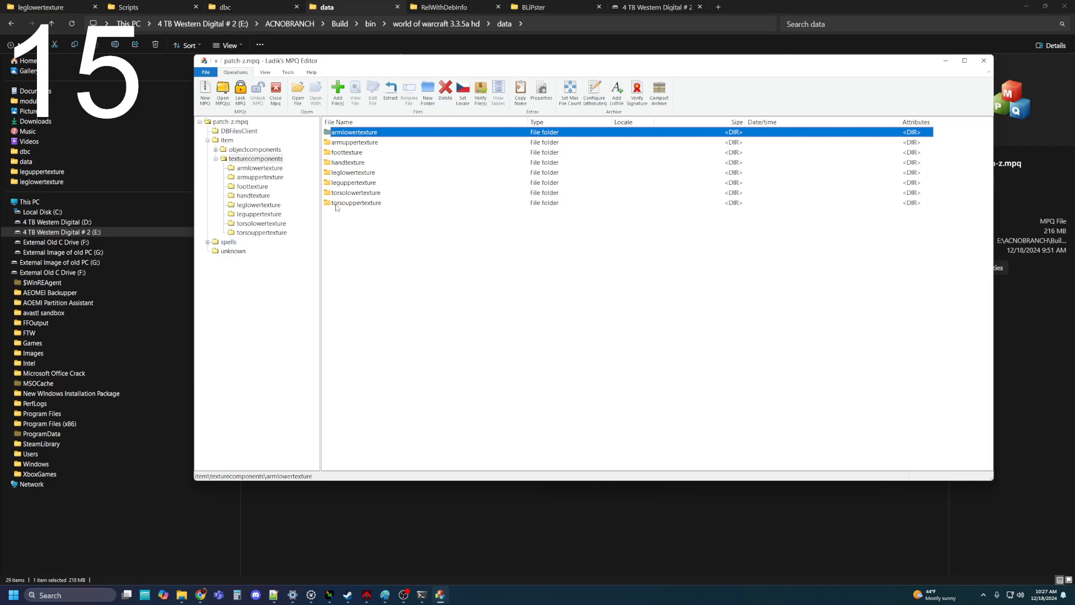
click(234, 131)
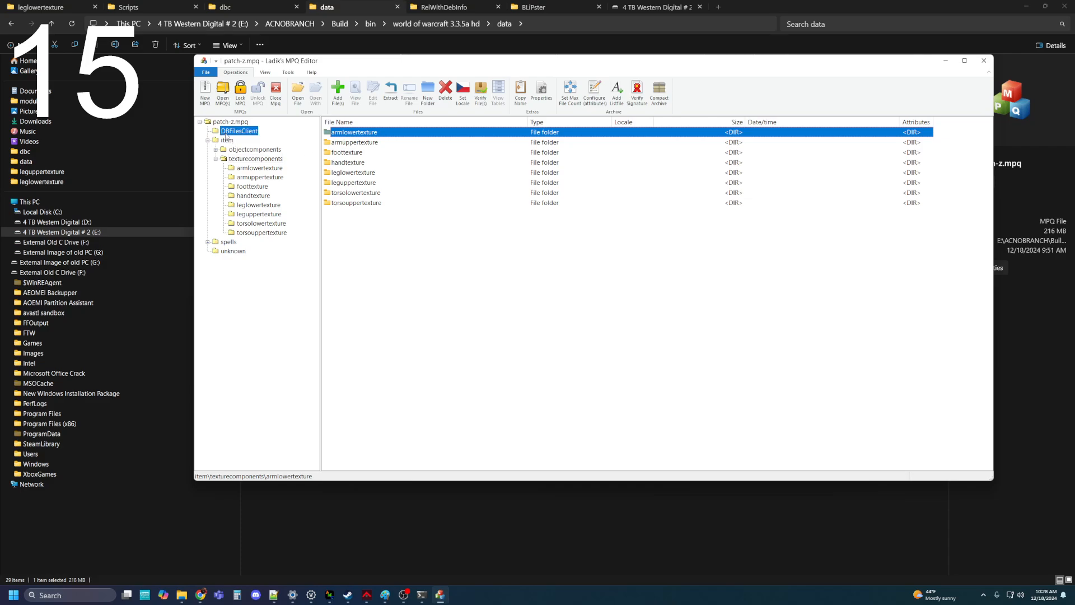
click(338, 91)
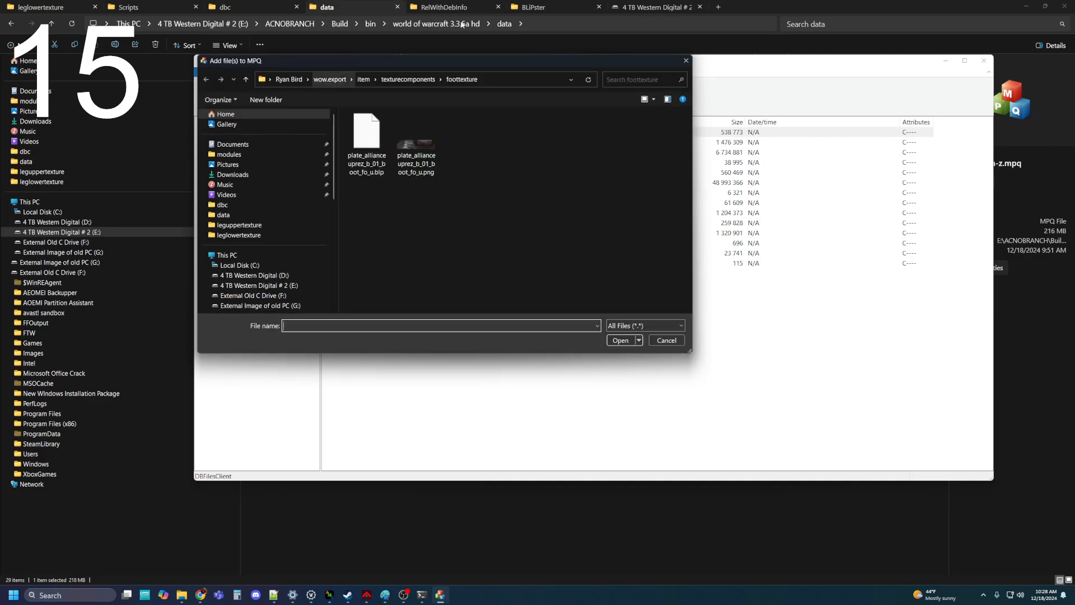
click(258, 5)
click(528, 25)
key(ctrl+c)
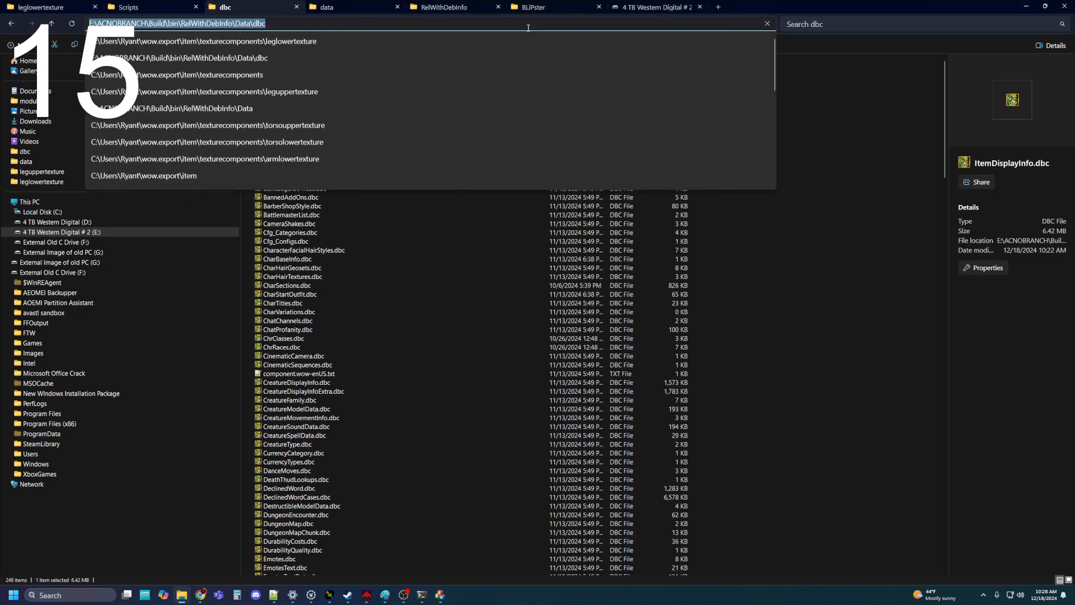
click(440, 595)
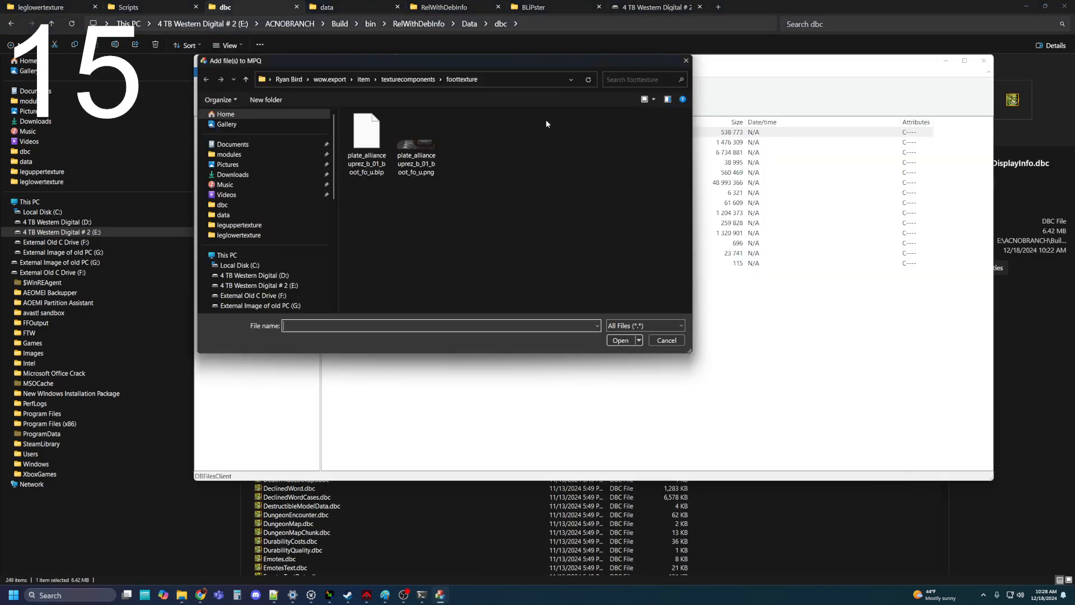
click(507, 82)
key(ctrl+v)
text(g)
key(Return)
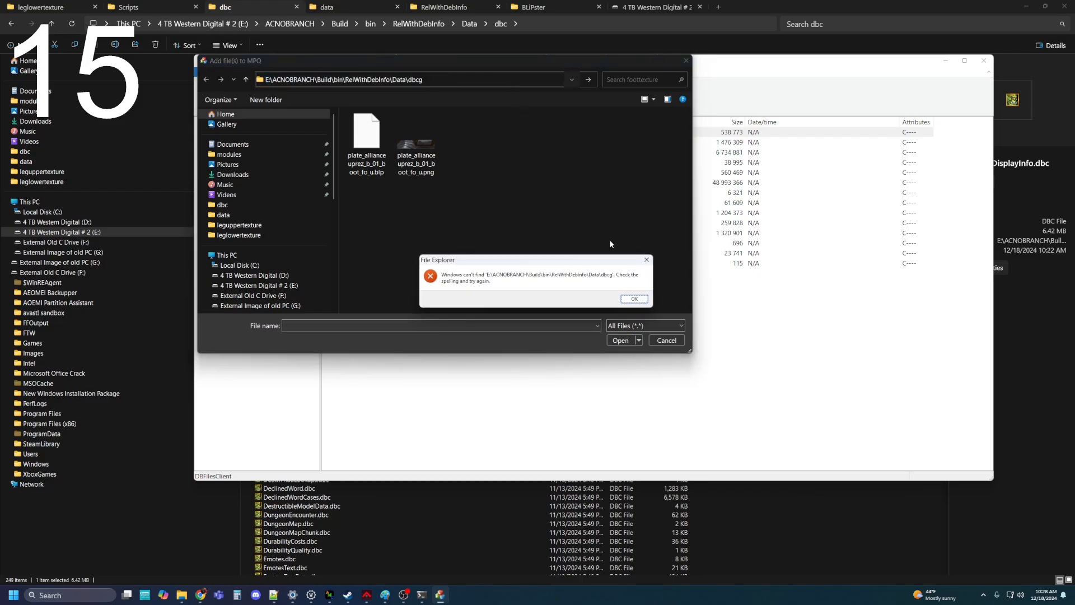
click(647, 260)
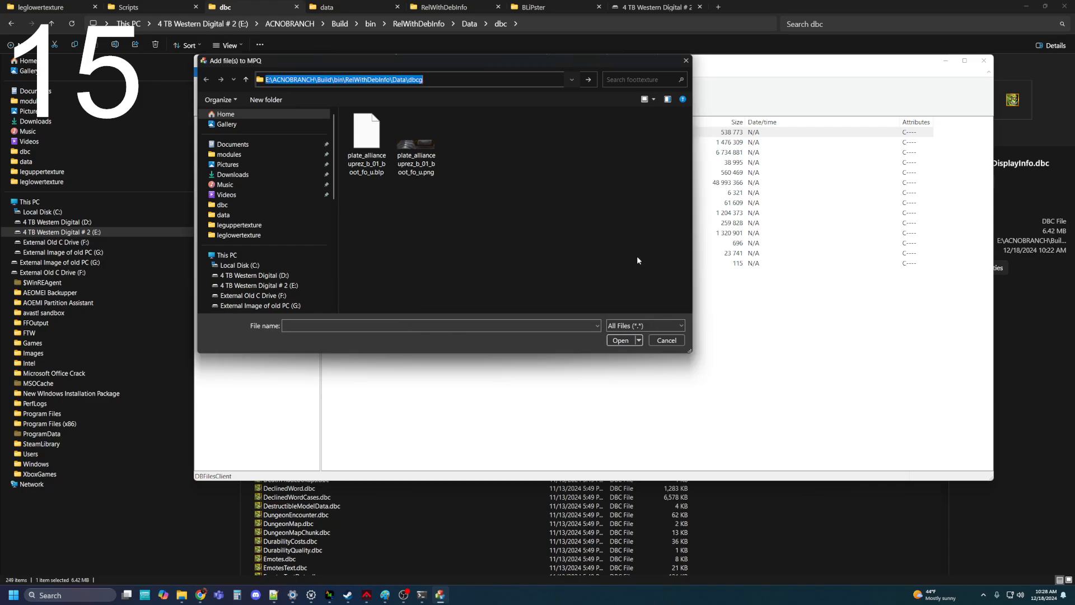
Step: Replace ItemDisplayInfo.dbc in DBFilesClient with the edited file from E:\ACNOBRANCH\Build\bin\RelWithDebInfo\Data\dbc and close the archive
click(556, 24)
key(ctrl+c)
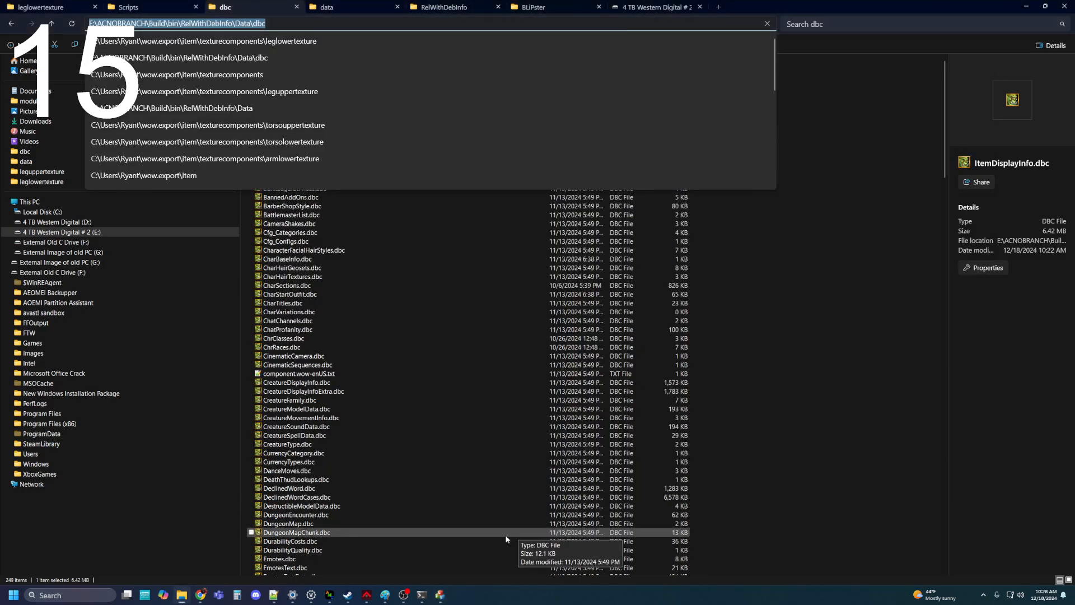
click(440, 594)
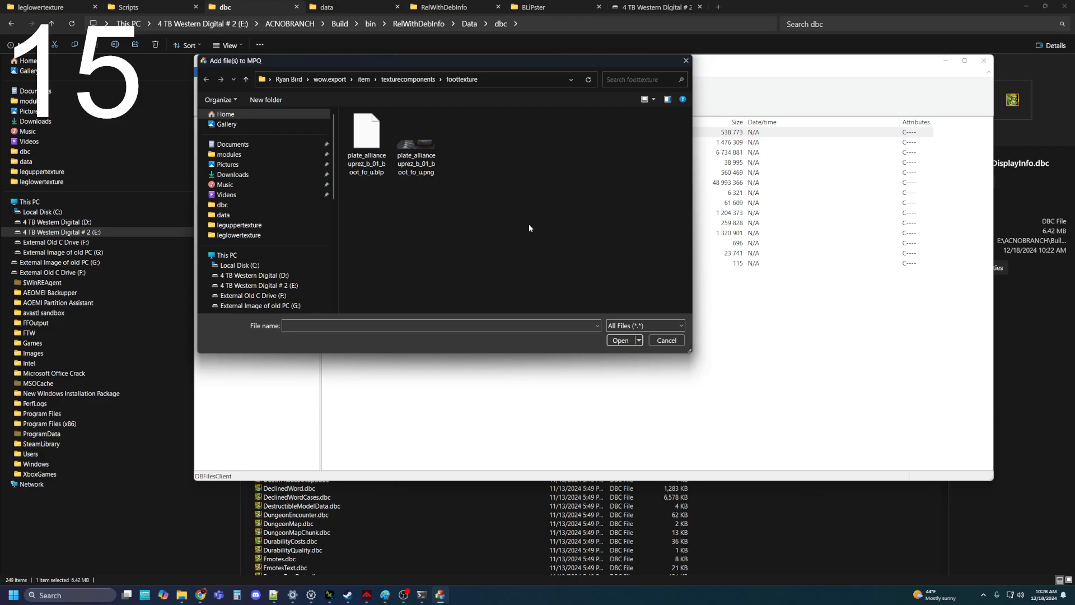
click(513, 79)
key(ctrl+v)
key(Return)
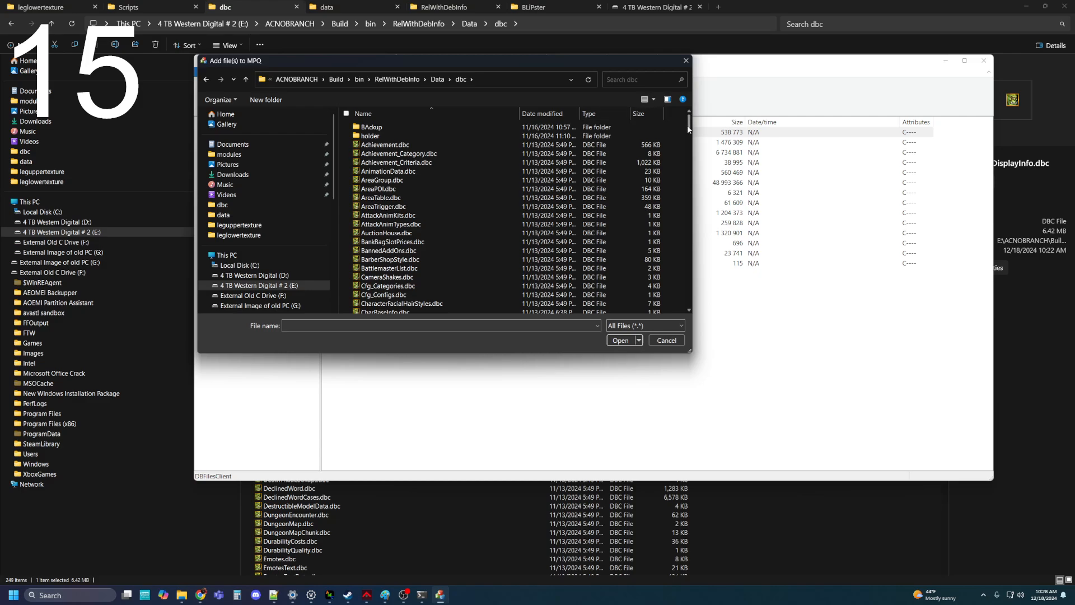
drag(689, 124, 680, 189)
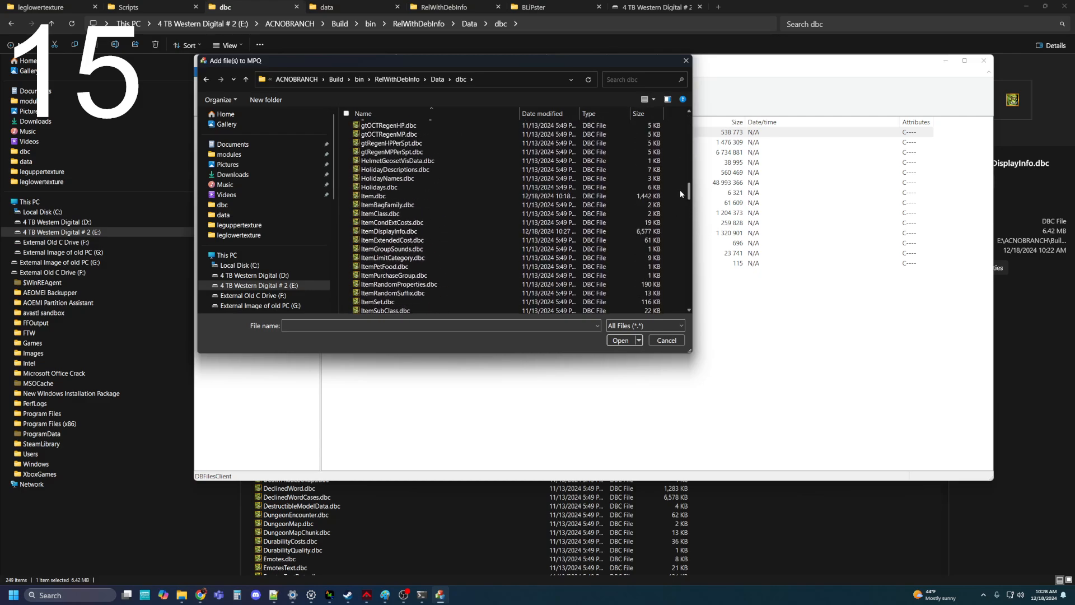
click(413, 231)
click(620, 340)
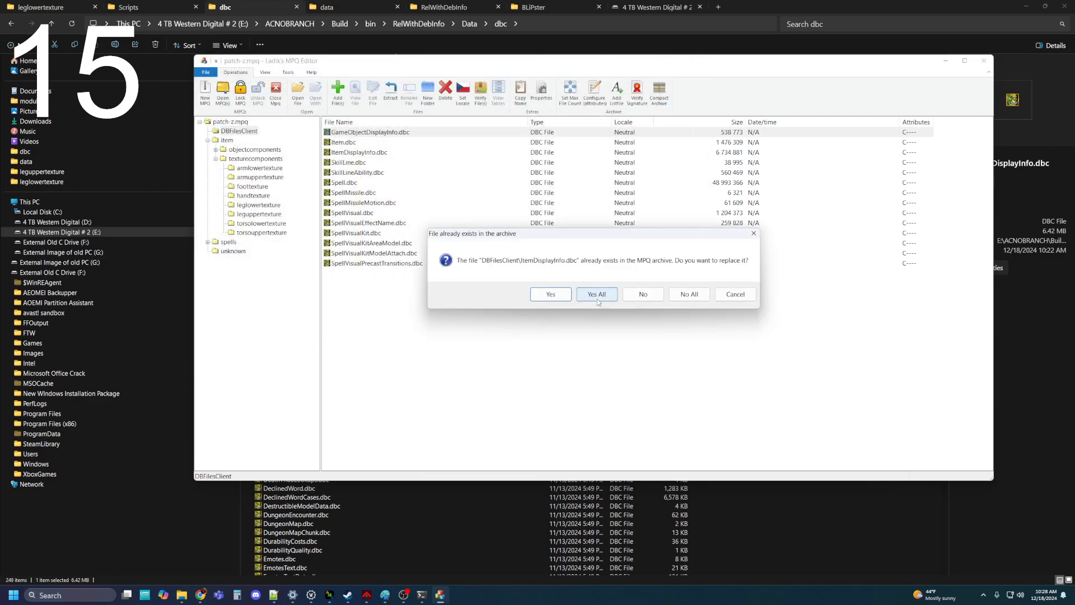
click(597, 299)
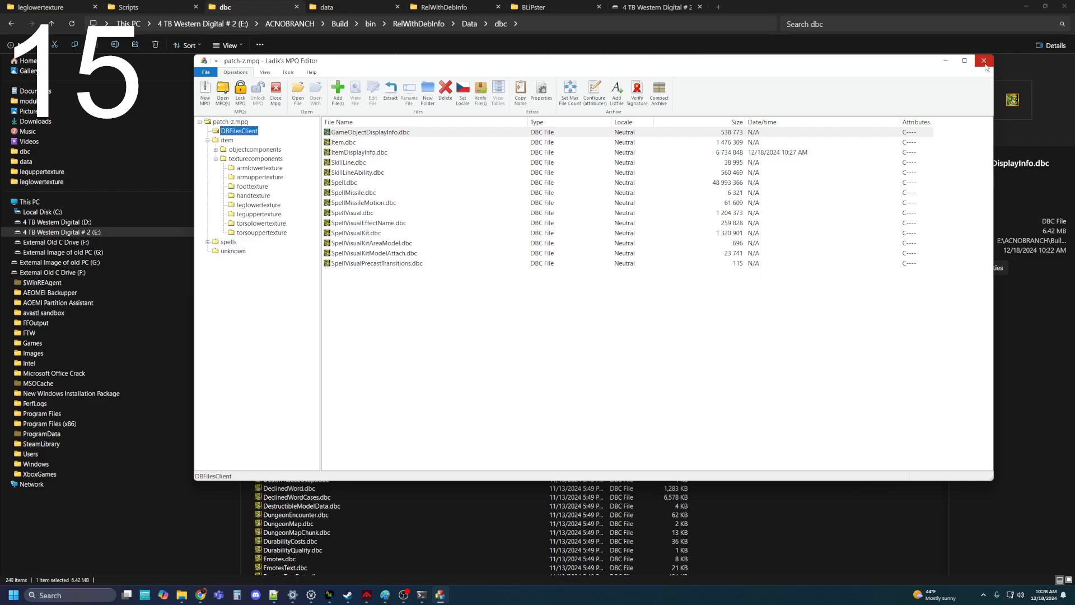
click(984, 61)
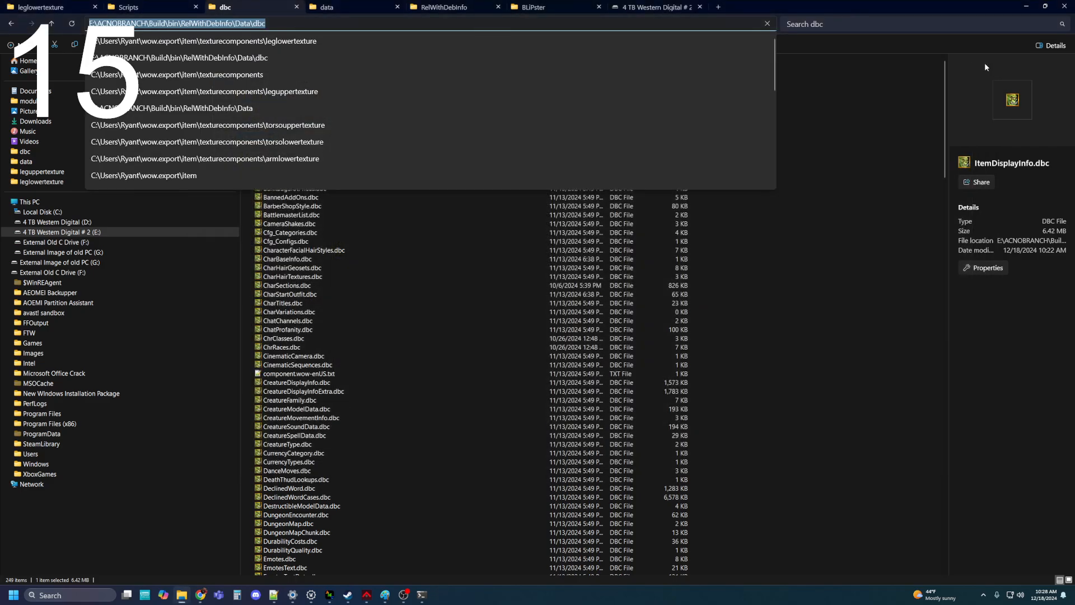
Step: Close all running server console windows and relaunch authserver.exe from the RelWithDebInfo folder
click(867, 3)
click(667, 6)
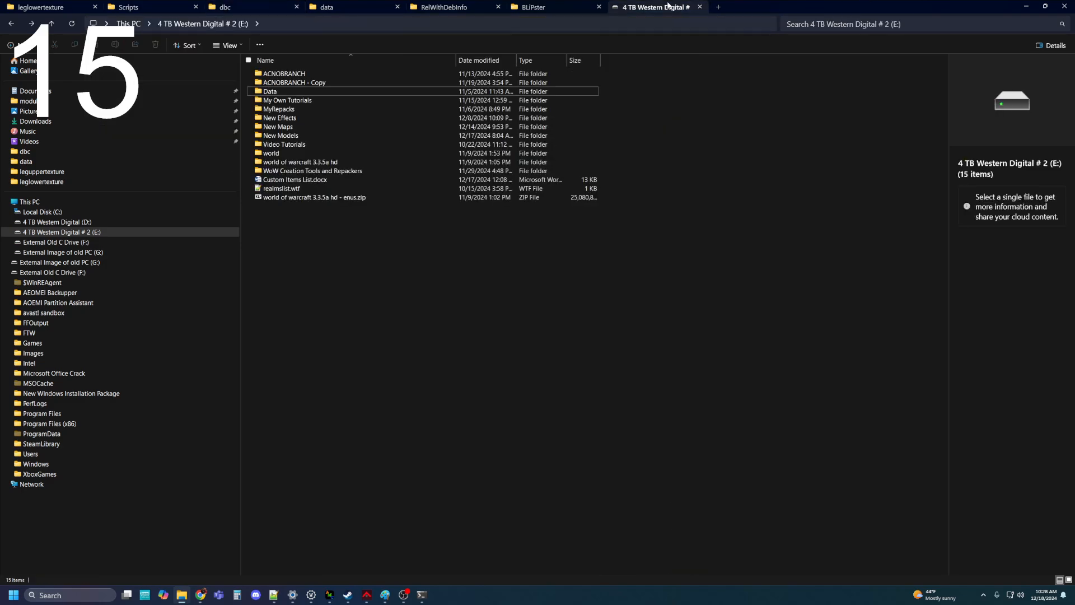
click(45, 7)
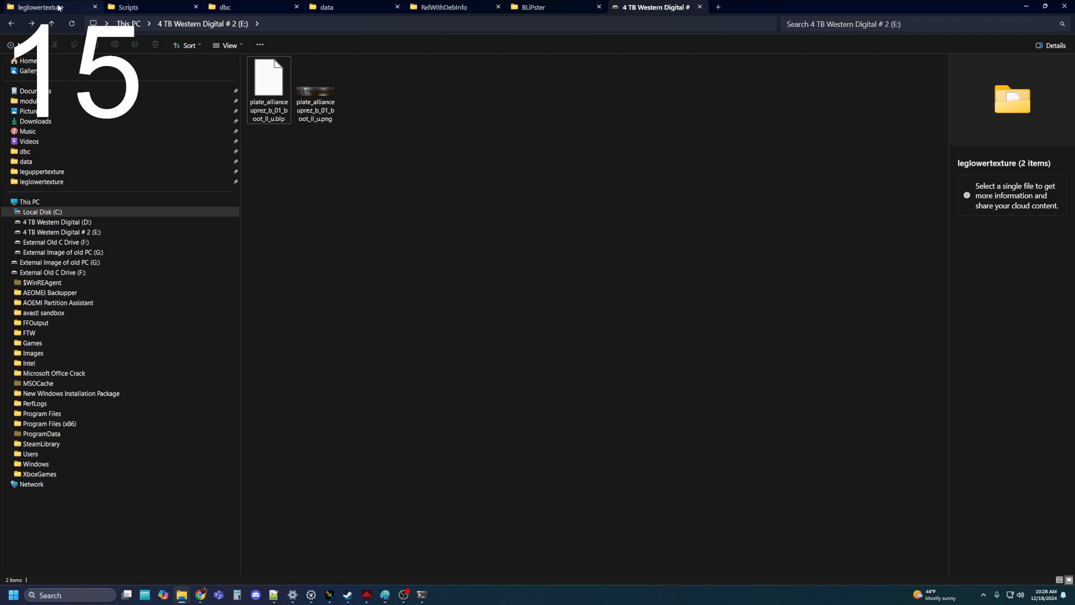
click(655, 6)
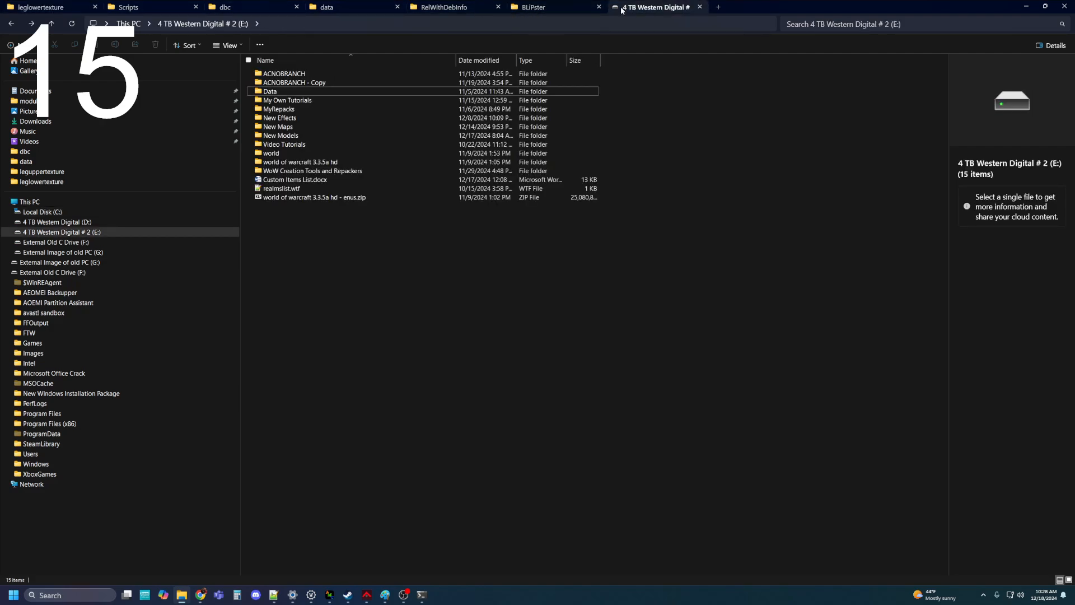
click(437, 8)
click(299, 119)
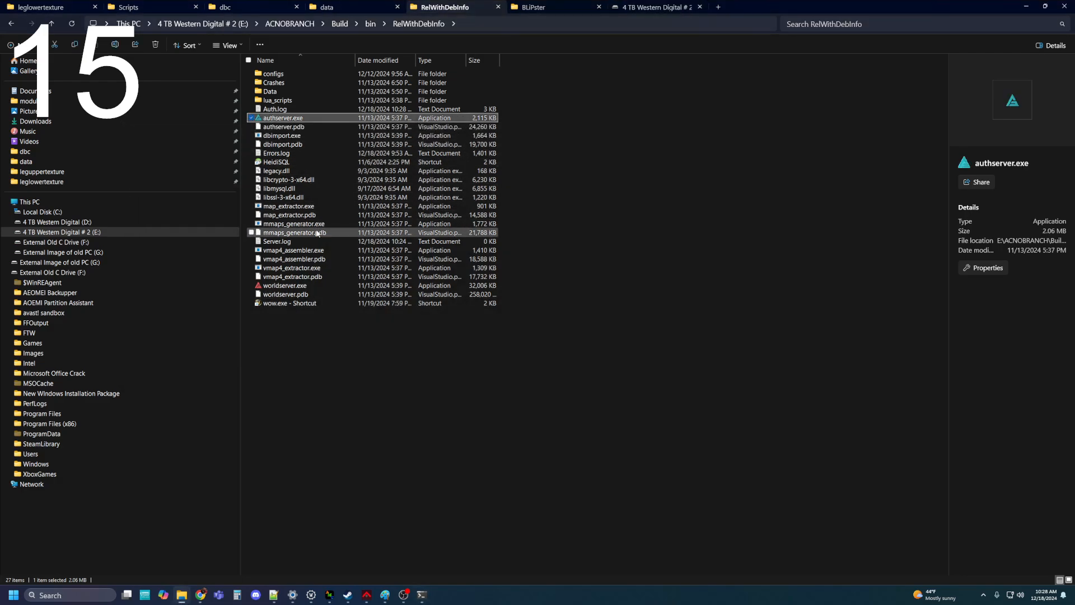
right_click(421, 595)
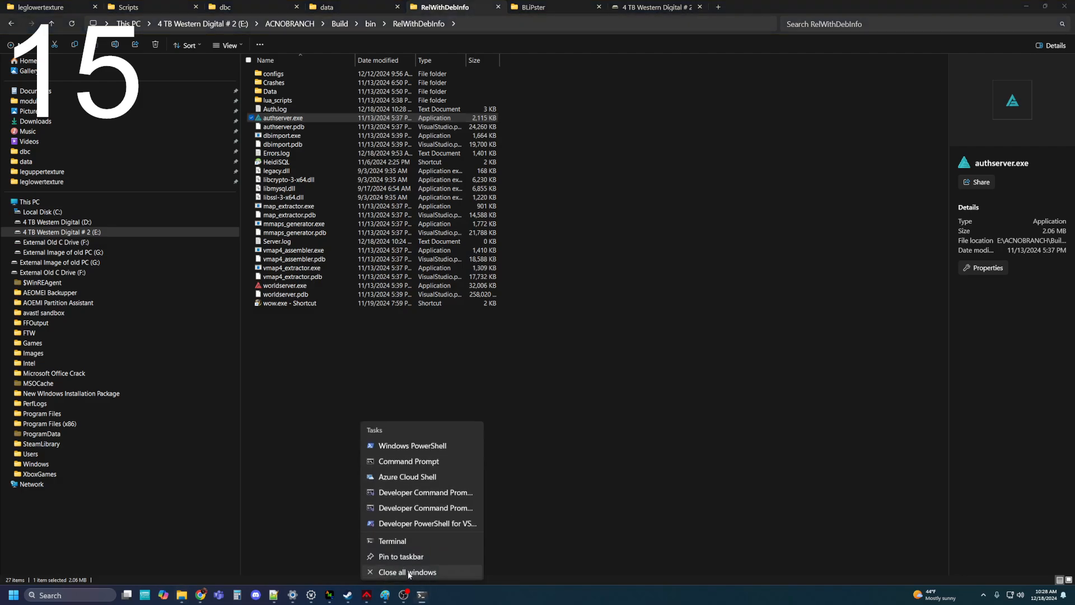
click(409, 572)
double_click(282, 117)
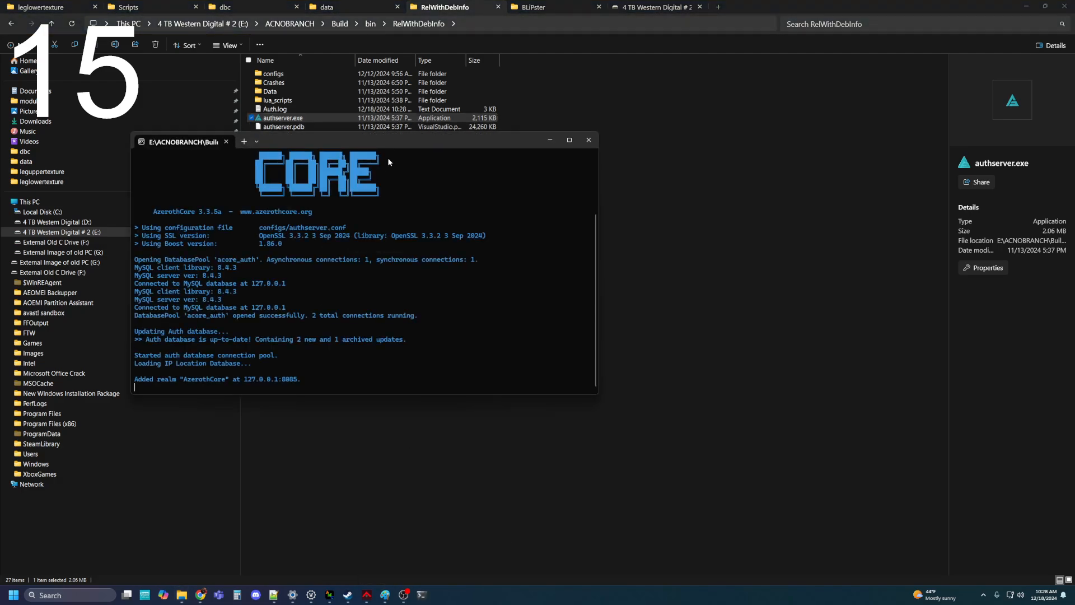
Step: Launch worldserver.exe and the wow.exe shortcut from the RelWithDebInfo folder, moving the console windows aside
drag(390, 144, 822, 39)
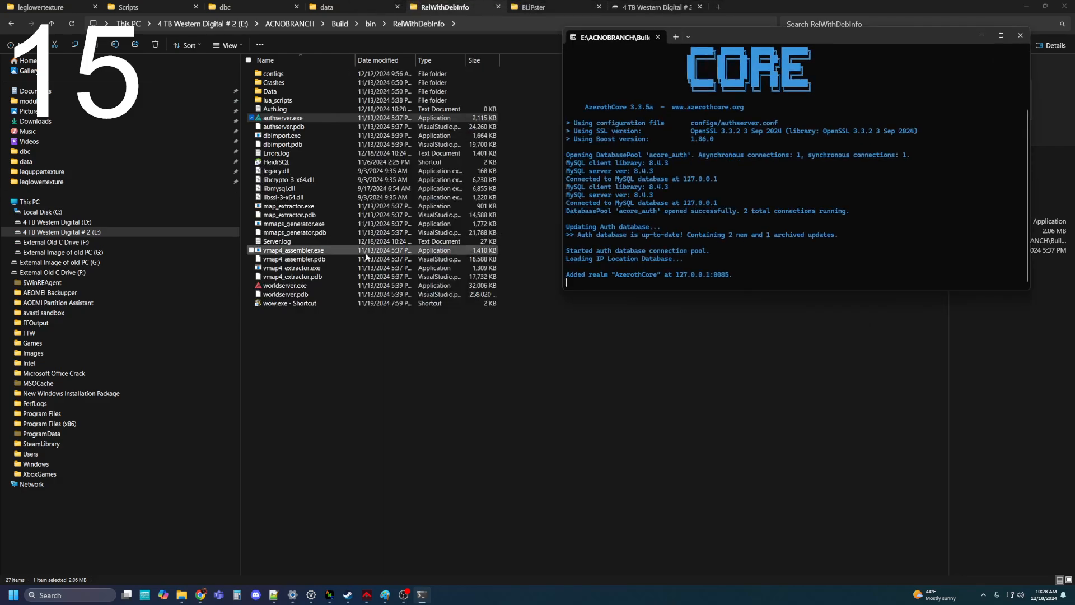
double_click(276, 287)
drag(278, 22, 829, 76)
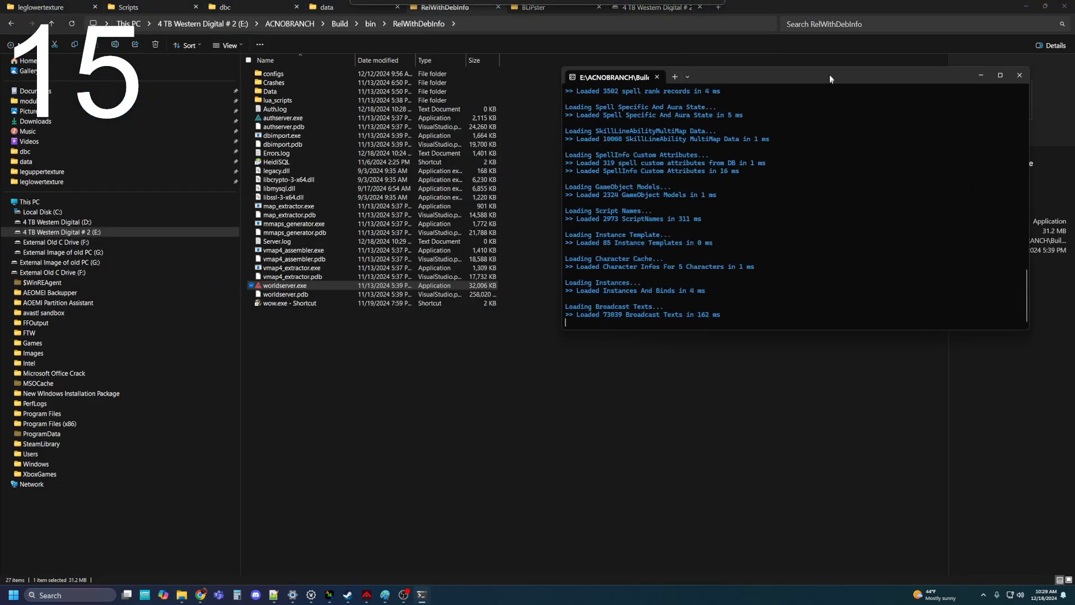
click(301, 301)
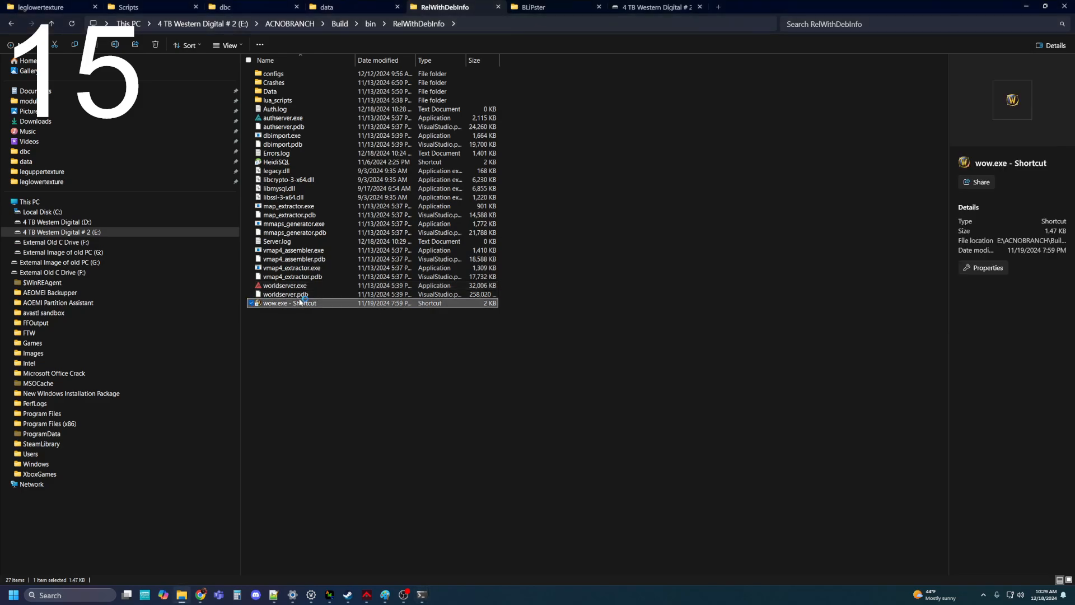
double_click(302, 301)
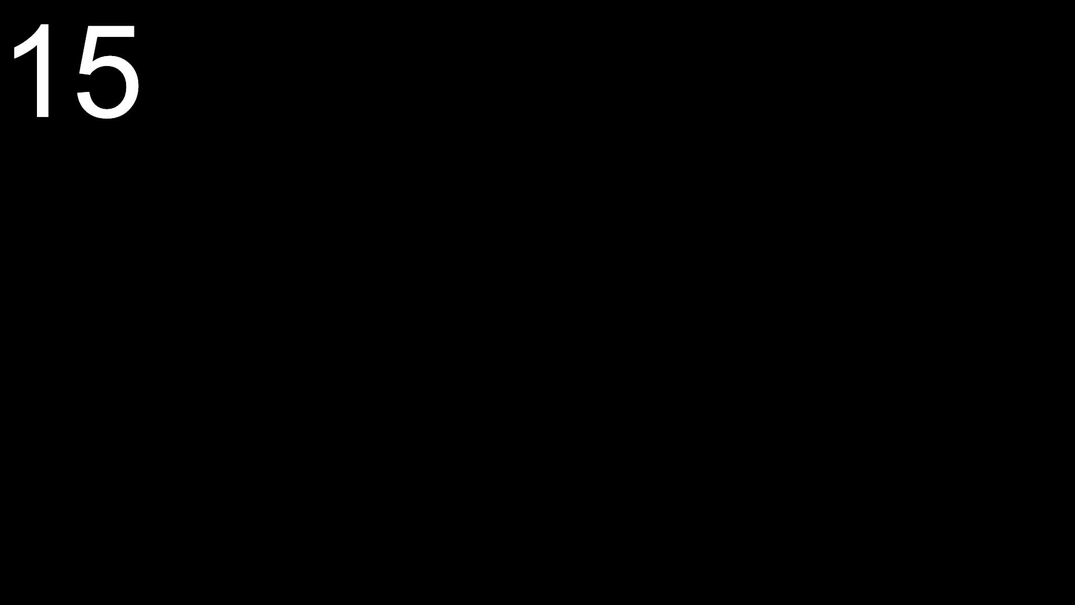
Step: Log in to the game with the account password and enter the world with the level 65 warrior
text(*****)
key(BackSpace)
key(BackSpace)
key(BackSpace)
key(BackSpace)
key(BackSpace)
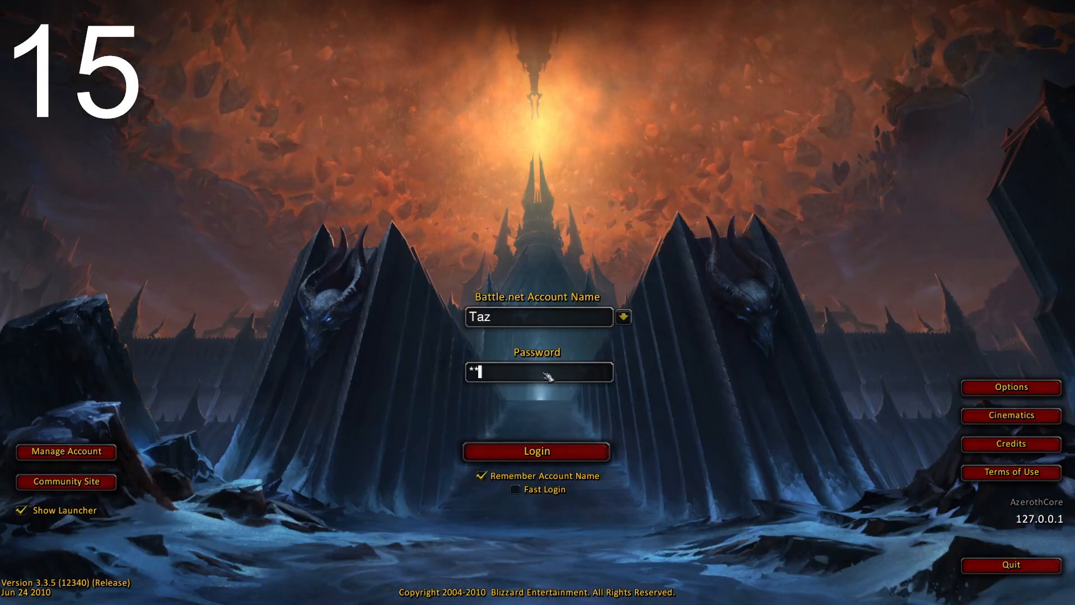
text(***)
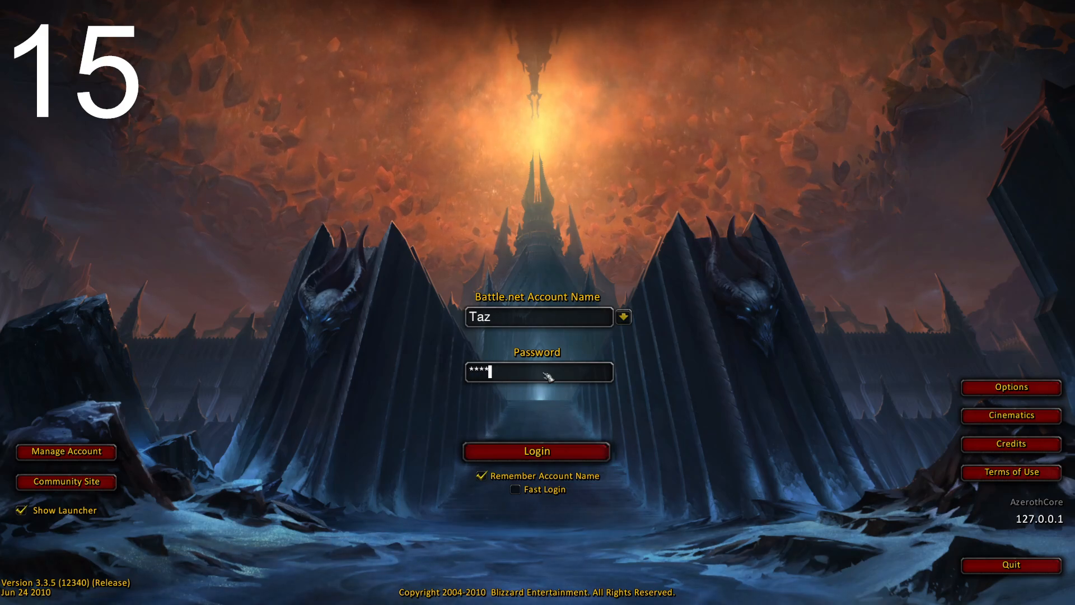
key(Return)
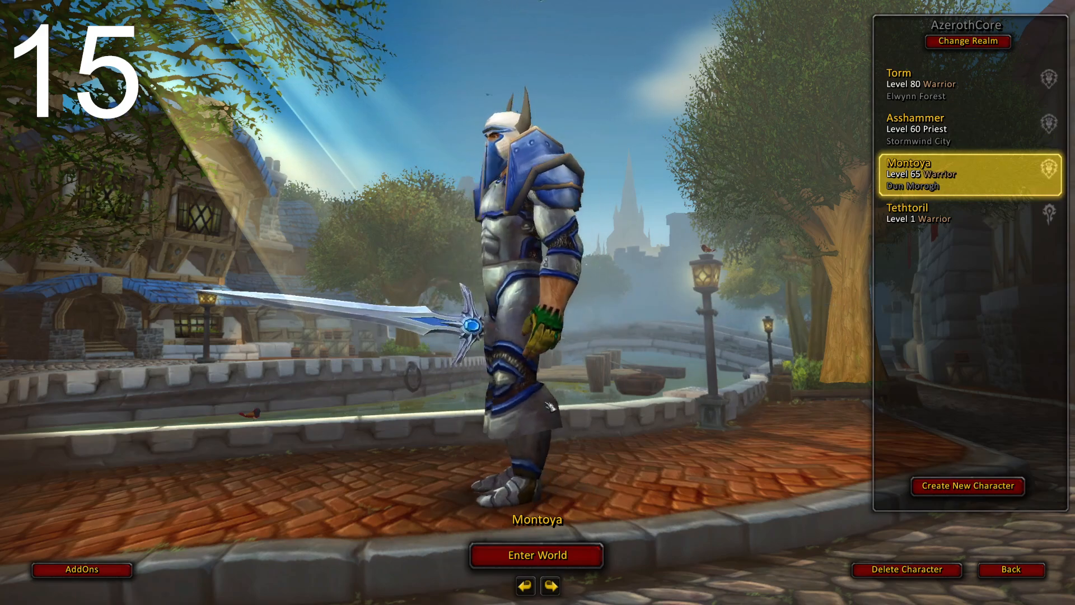
drag(648, 407, 598, 419)
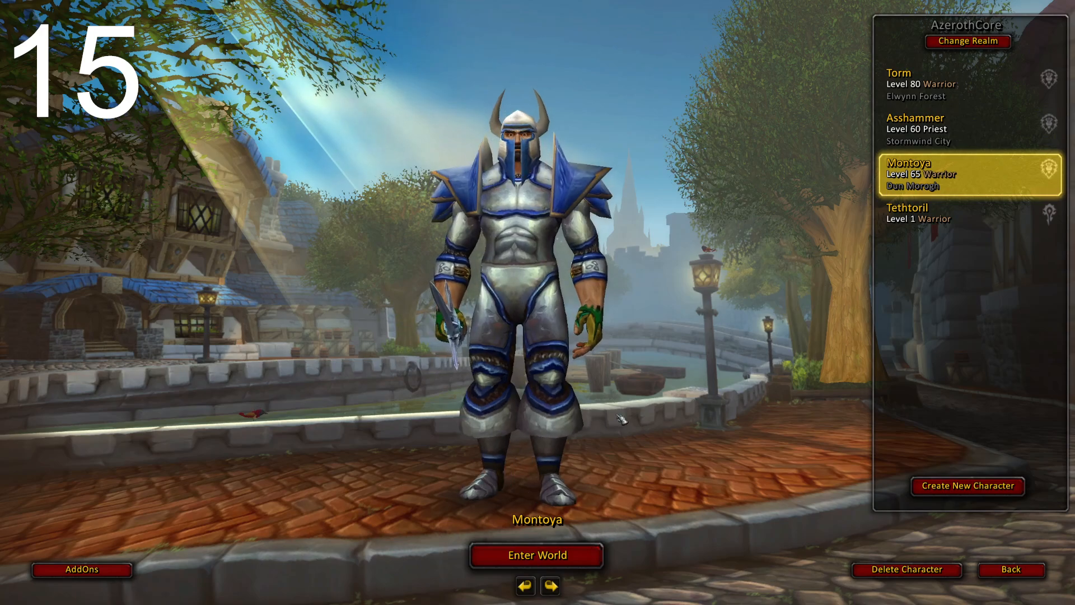
click(536, 555)
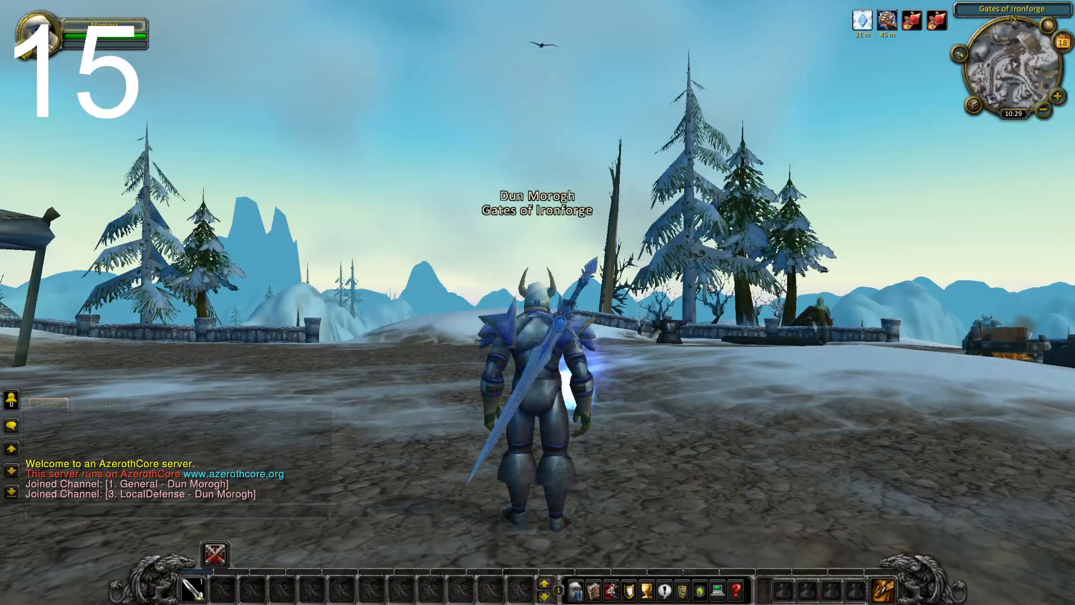
Step: Run the warrior around the Gates of Ironforge to examine the boots' textures from several sides, and exit the game
drag(640, 258, 496, 255)
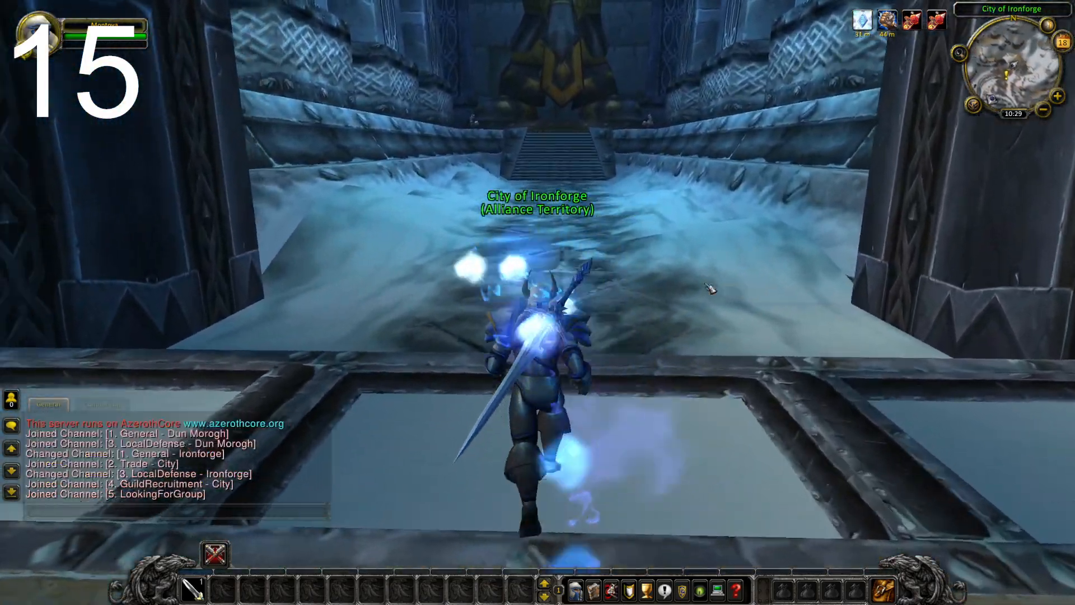
drag(656, 240, 443, 242)
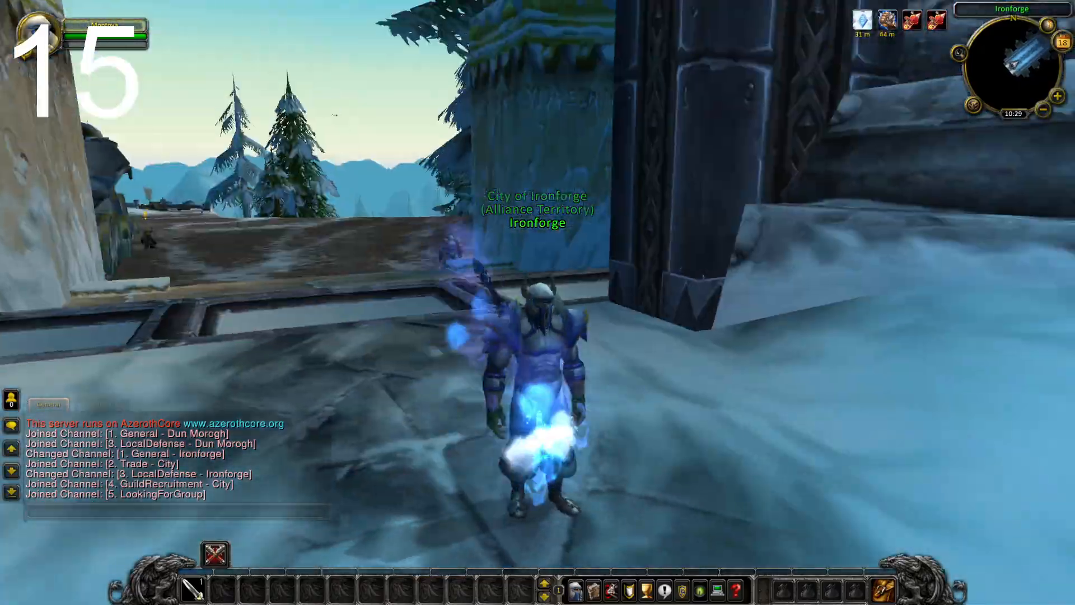
key(w)
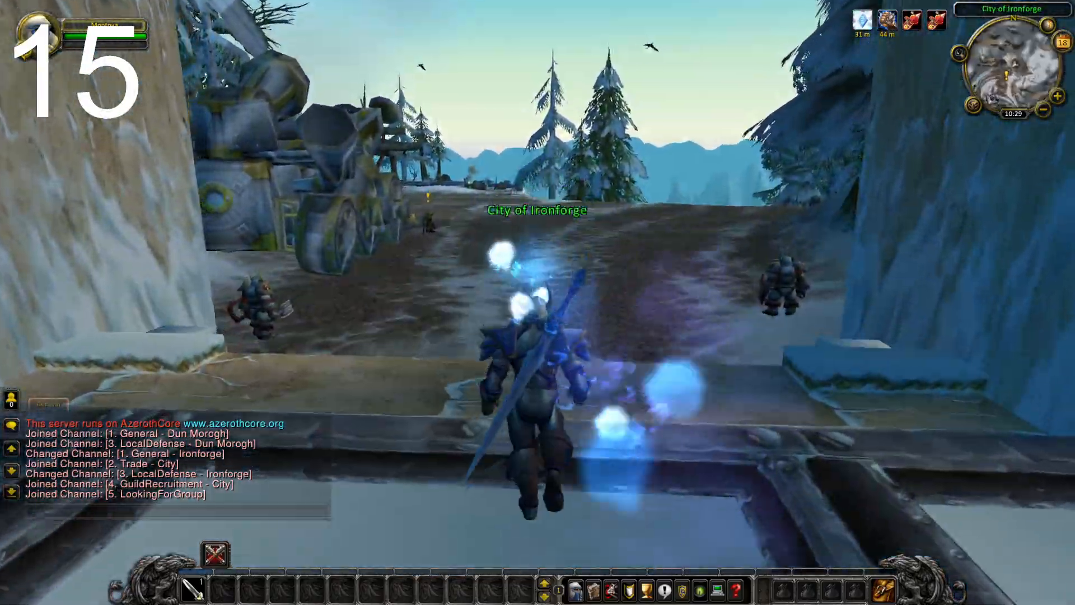
key(w)
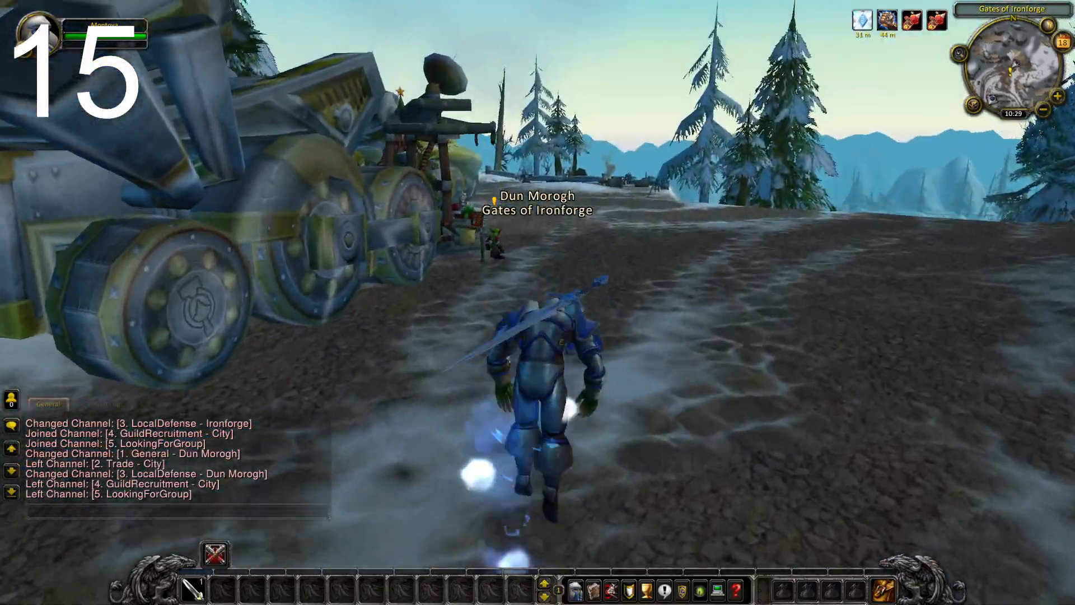
key(w)
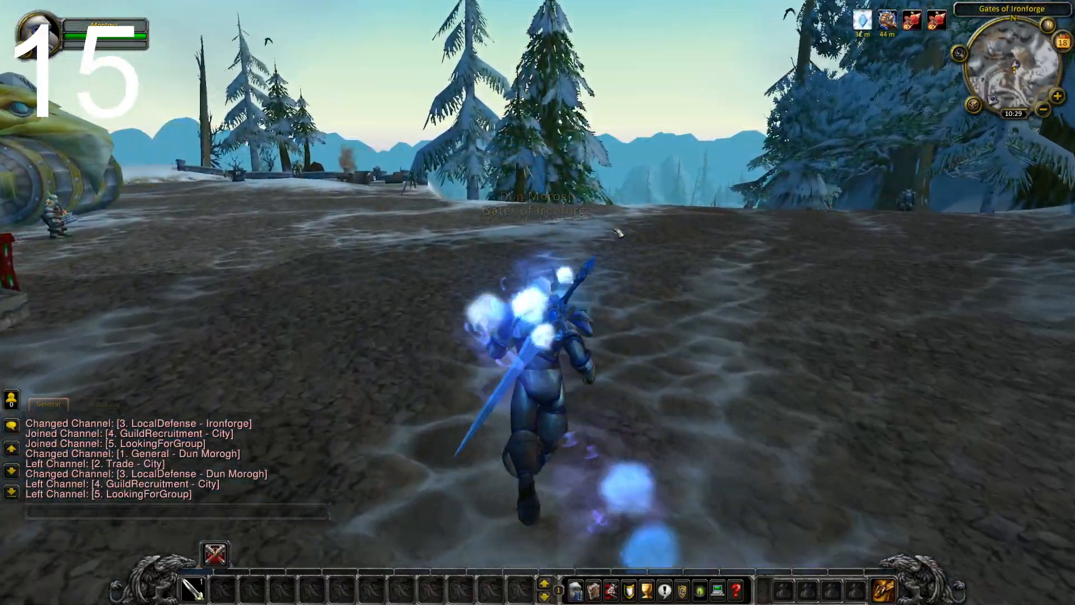
key(w)
key(Escape)
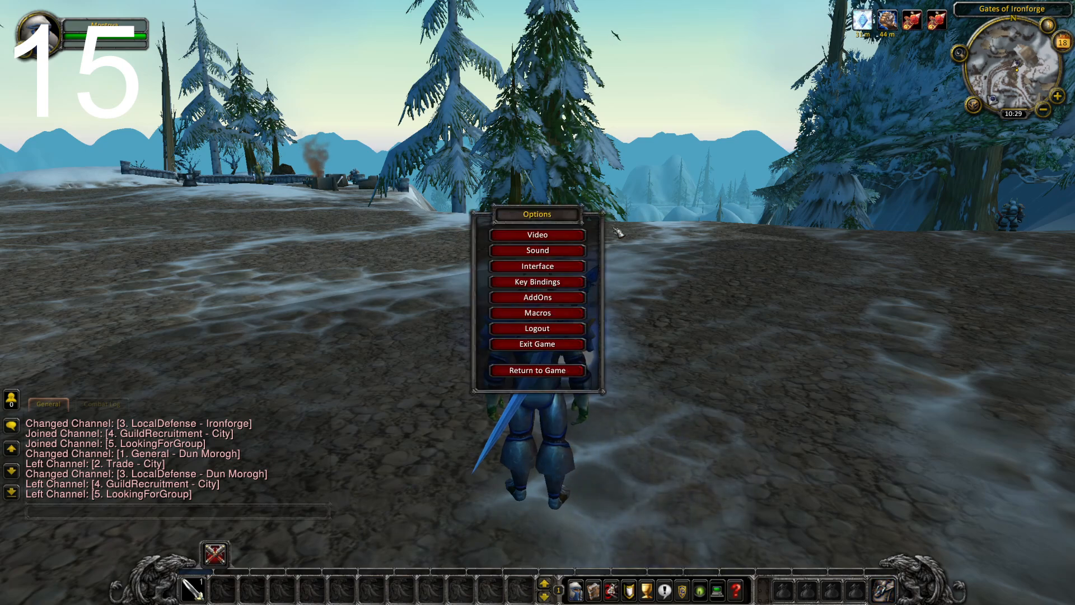
key(Escape)
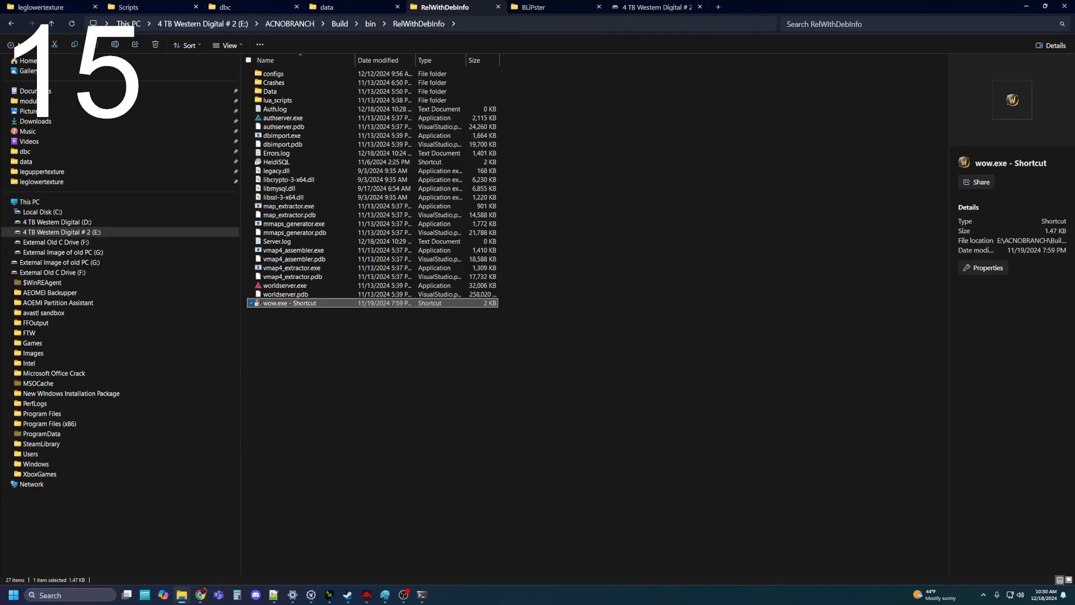
Step: Delete both exported boot texture files, BLP and PNG, from the leglowertexture folder
click(45, 7)
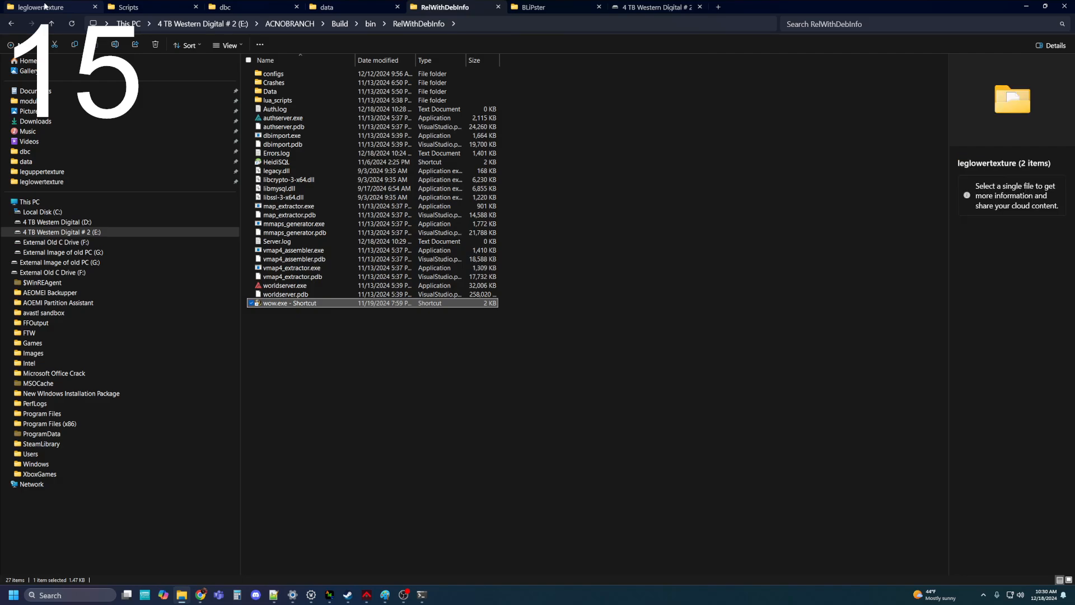
click(323, 95)
key(ctrl+a)
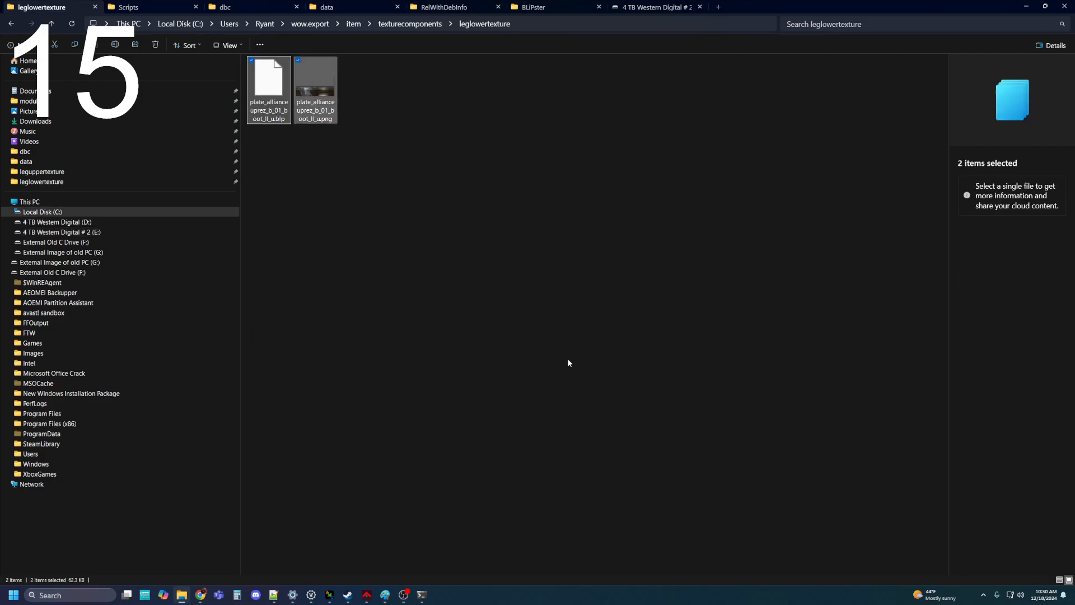
key(Delete)
Step: Delete both exported boot texture files, BLP and PNG, from the foottexture folder under texturecomponents
click(410, 24)
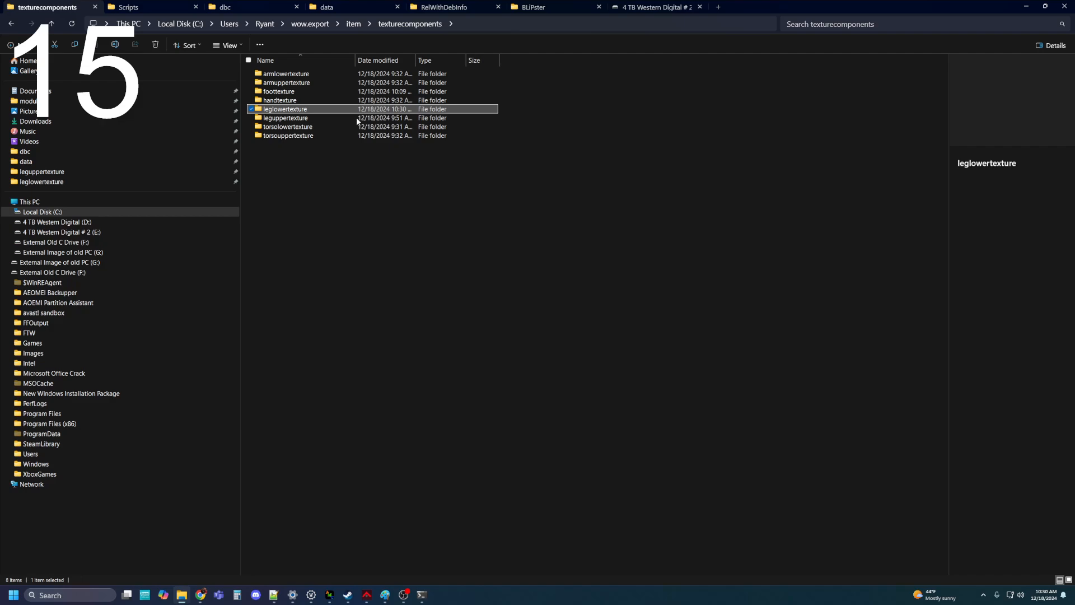
double_click(279, 92)
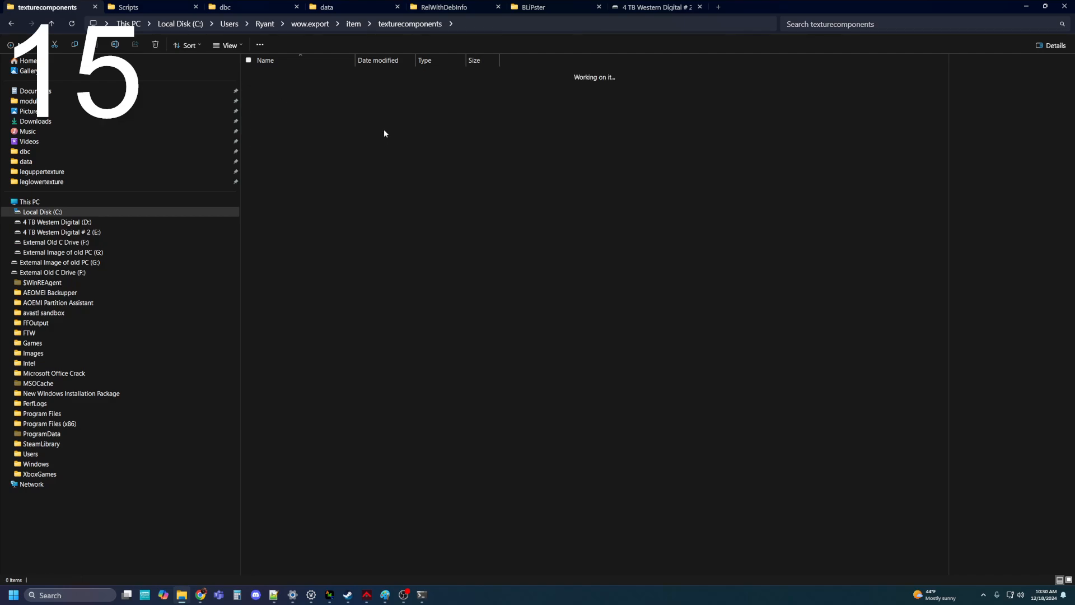
click(321, 85)
key(ctrl+a)
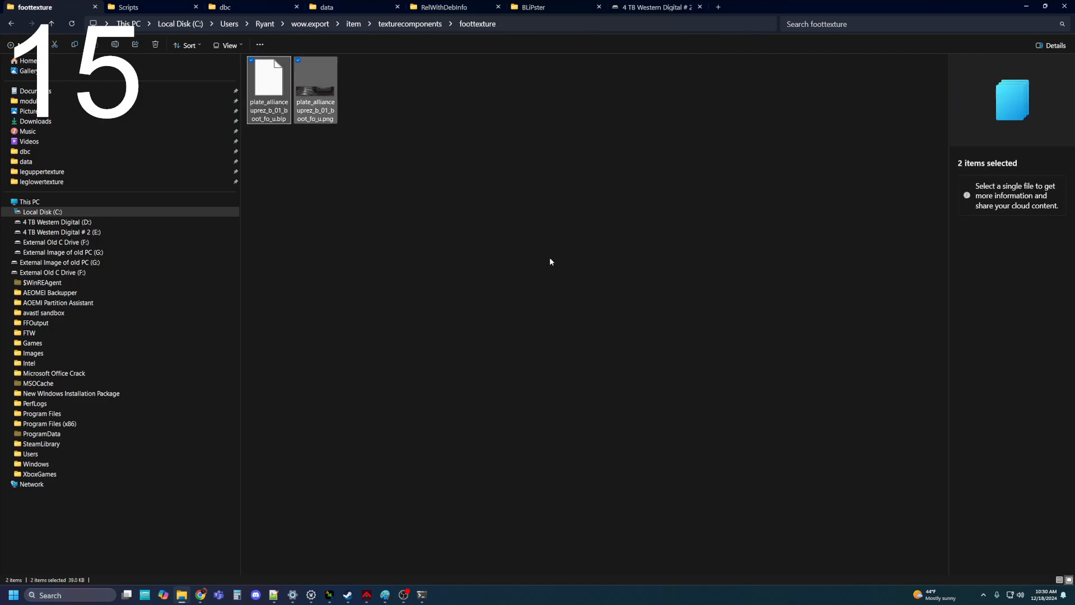
key(Delete)
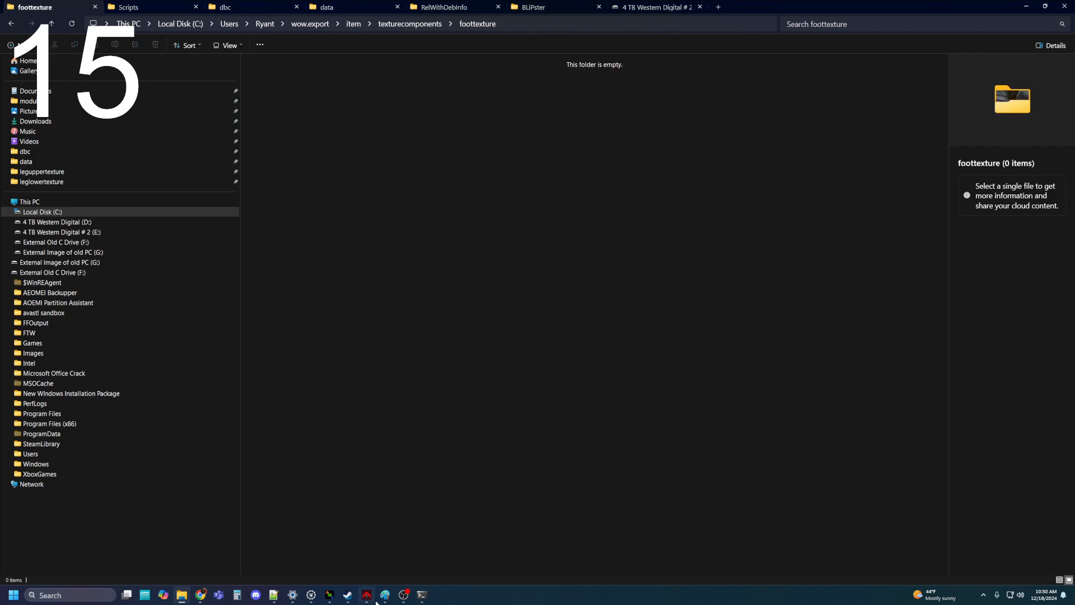
Step: Switch to wow.export and clear the item filter
click(311, 595)
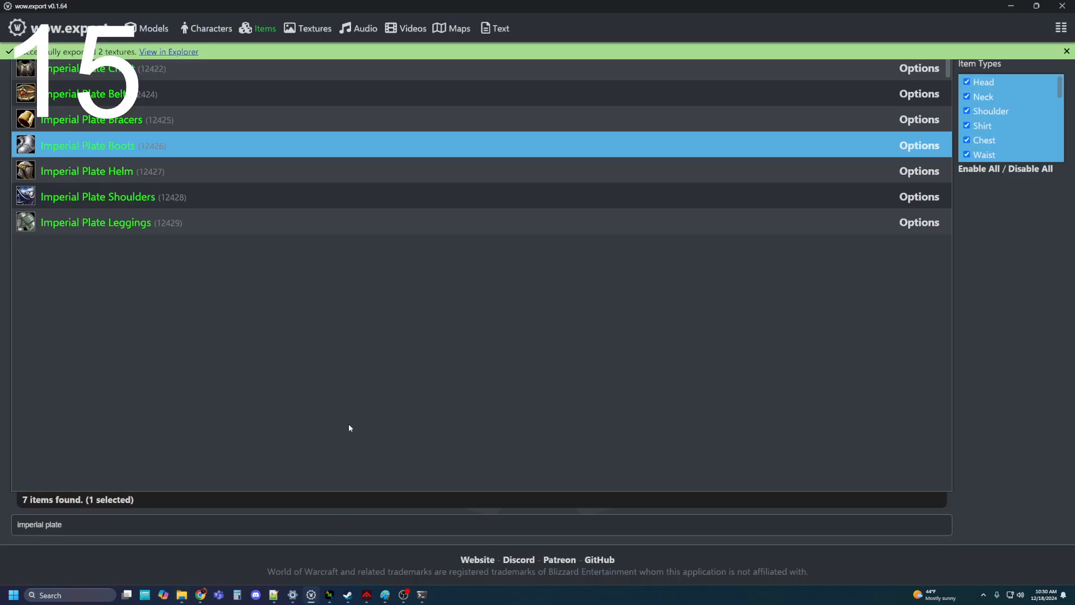
triple_click(78, 525)
text(s)
key(BackSpace)
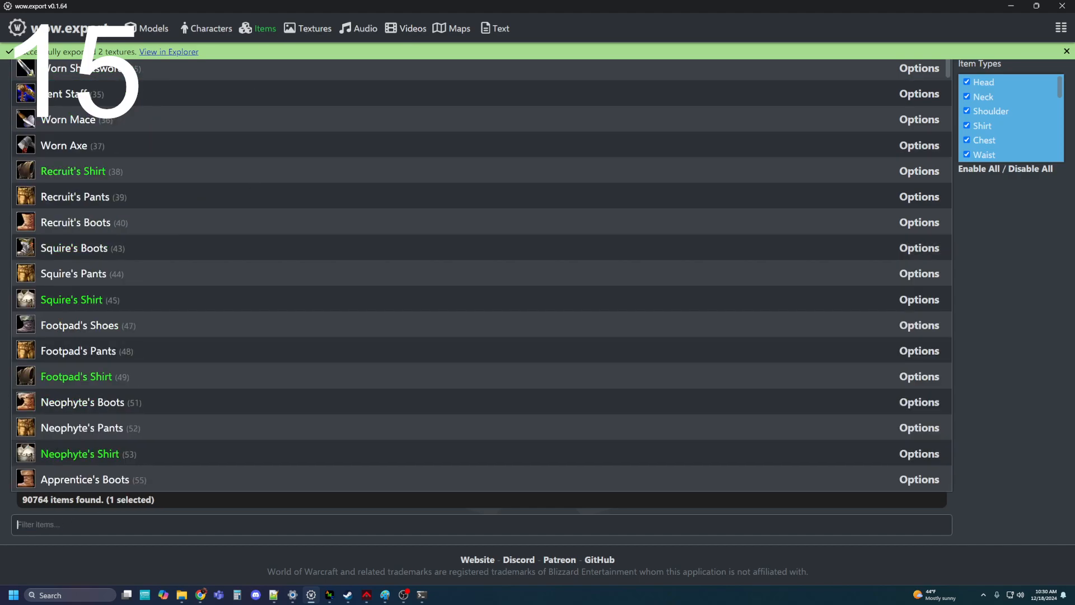
Step: Search the item list for "imperial pla" and for "gauntlets"
text(imperia)
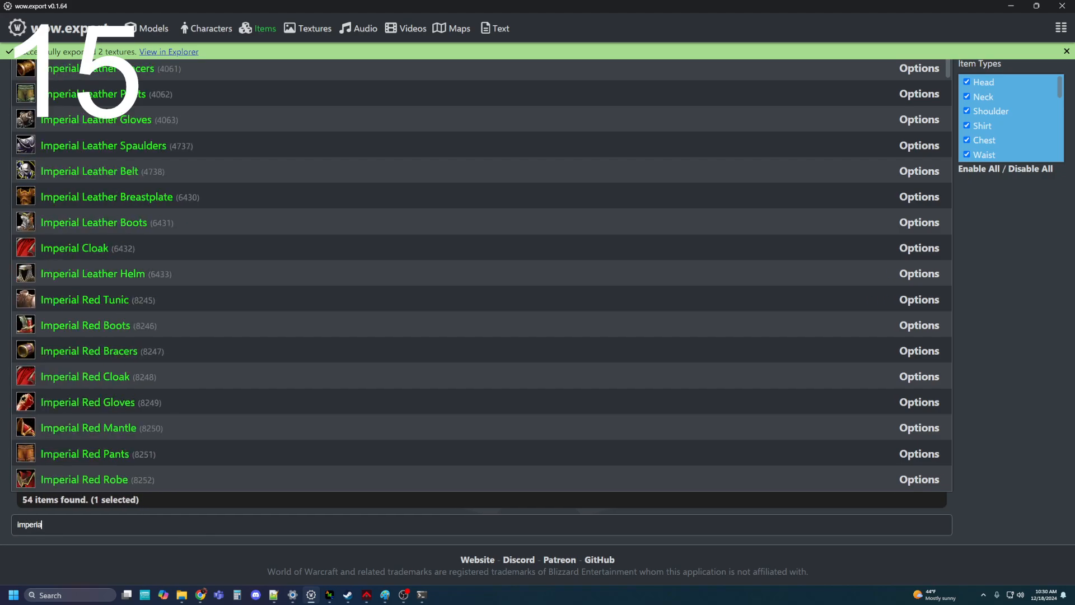
text(l pla)
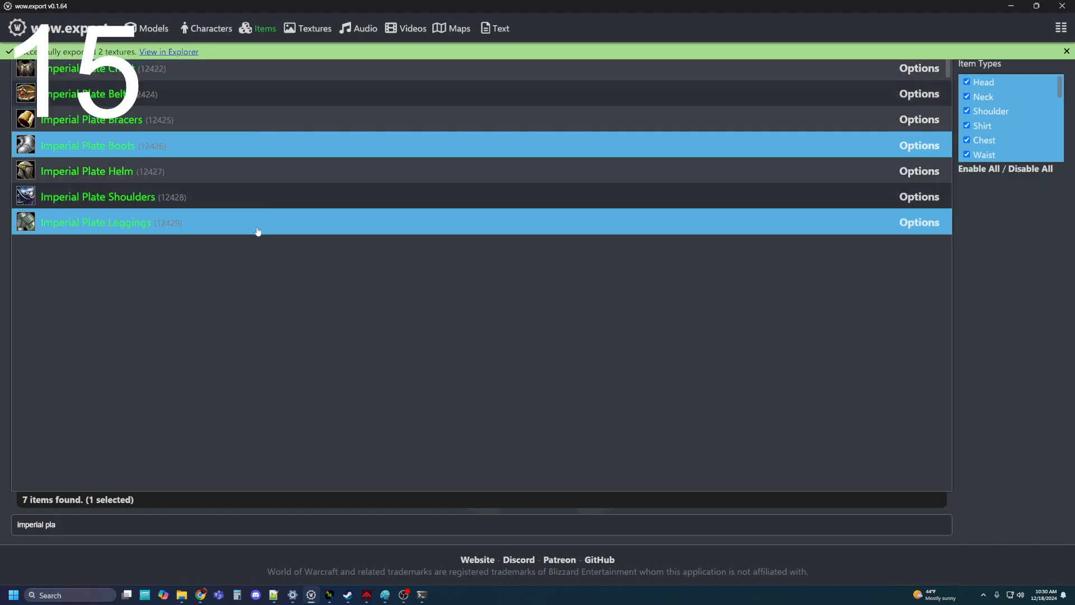
triple_click(91, 524)
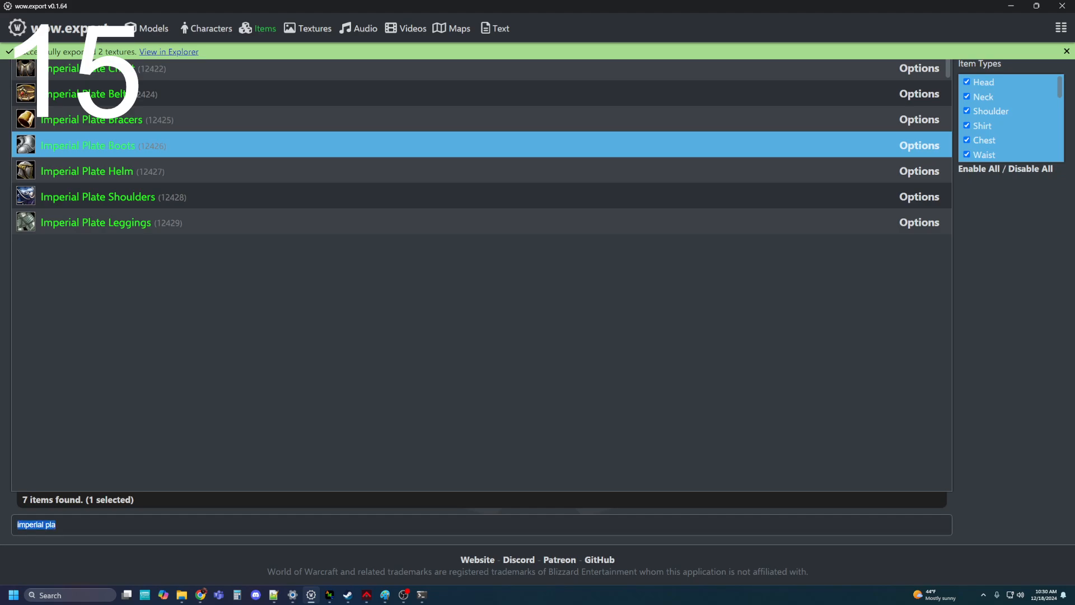
text(gauntles)
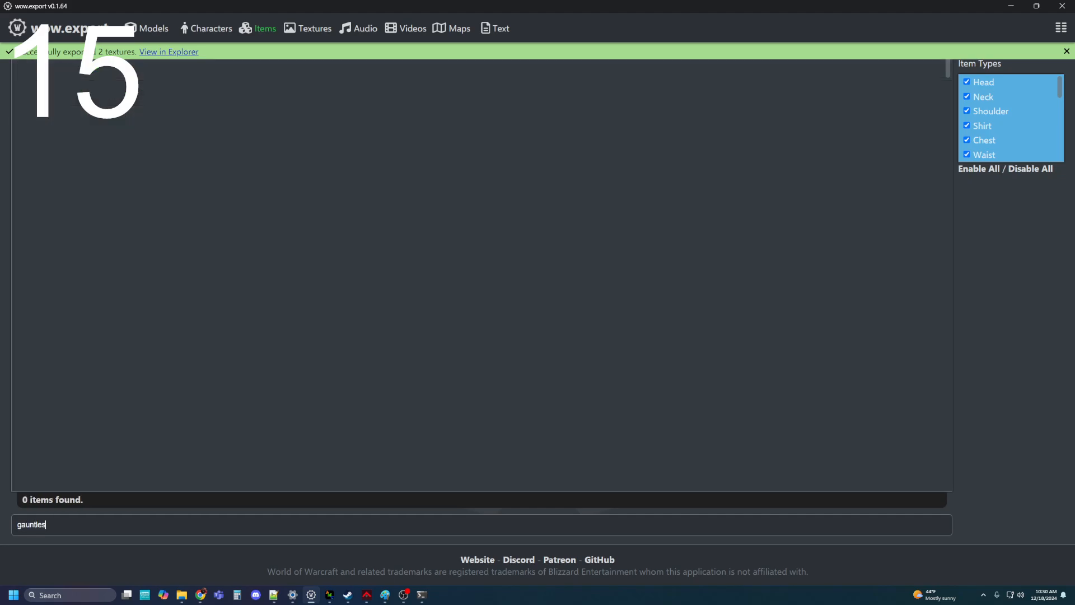
key(BackSpace)
key(BackSpace)
text(e)
key(BackSpace)
key(BackSpace)
key(BackSpace)
text(lets)
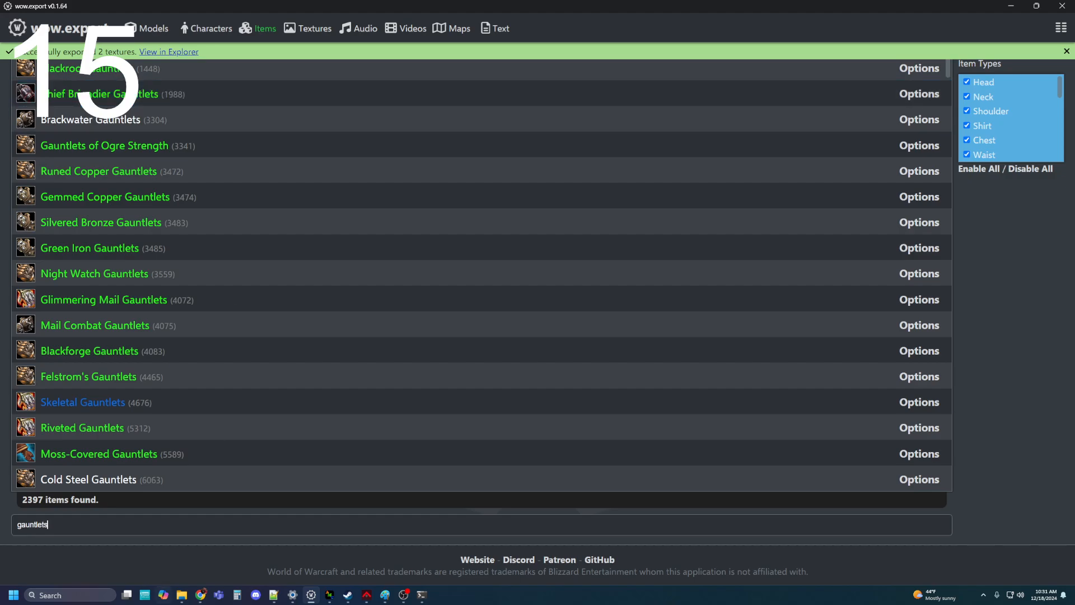
Step: Filter the item list by "stormwind" and find the Stormwind Grips
key(ctrl+a)
key(BackSpace)
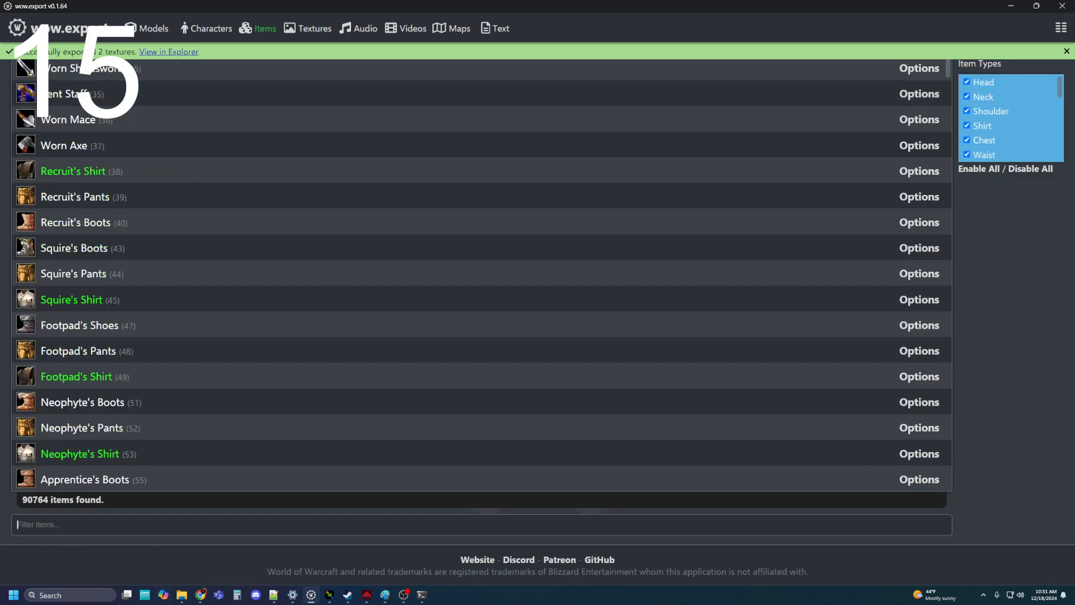
text(stormwind)
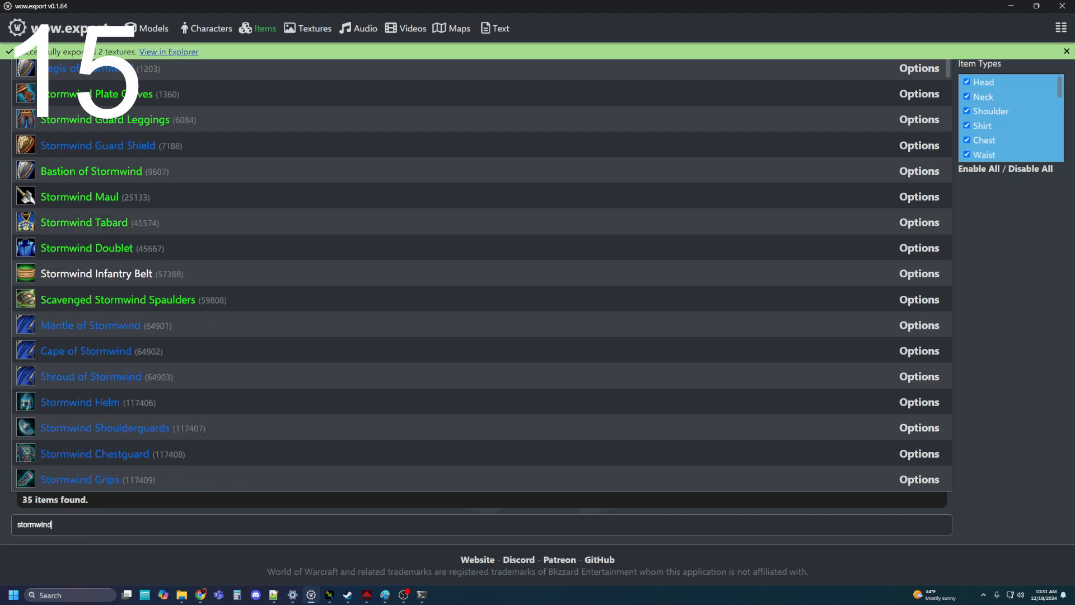
scroll(241, 216, down, 2)
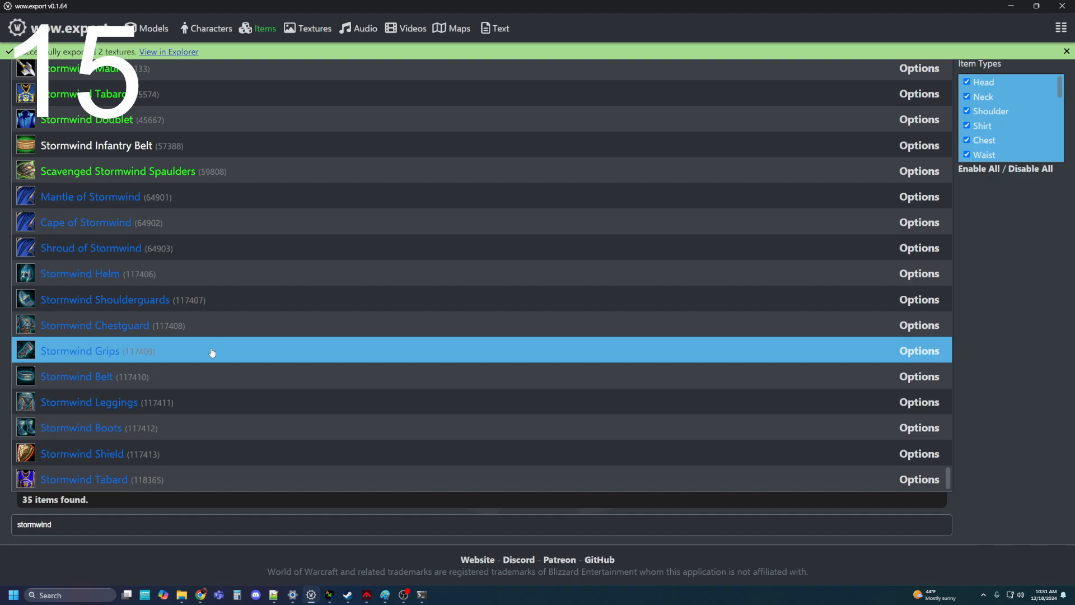
Step: Check the Stormwind Grips item page on Wowhead in an enlarged browser window, and close the page
click(920, 350)
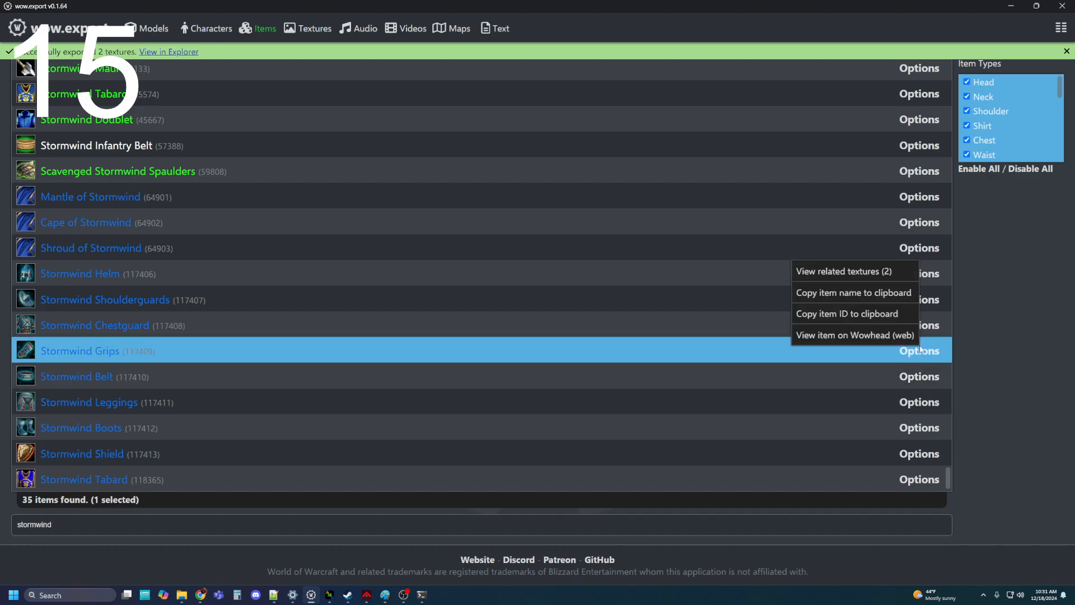
click(852, 335)
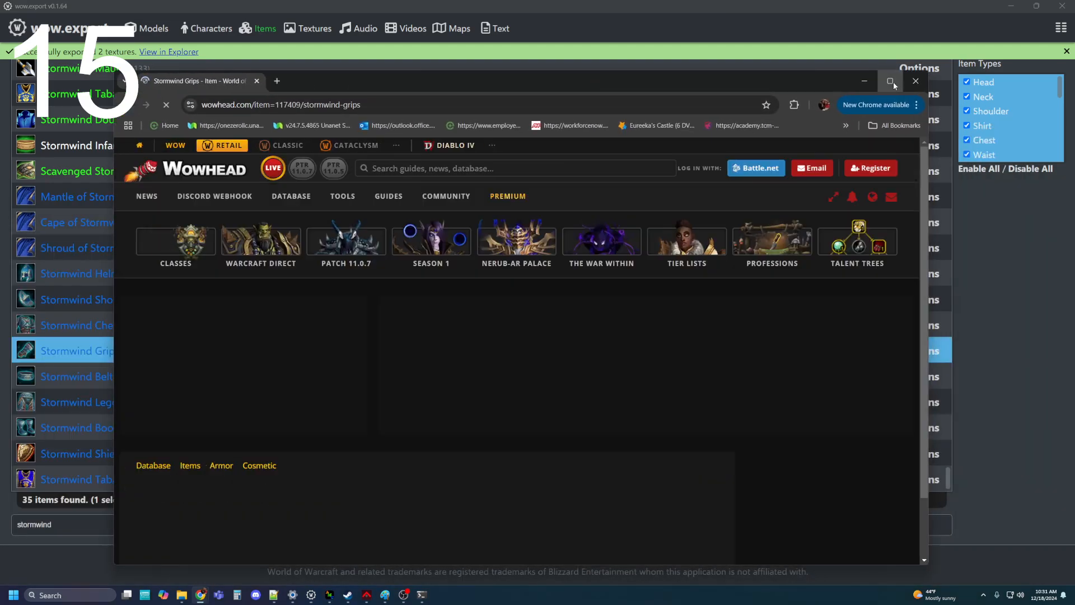
click(891, 82)
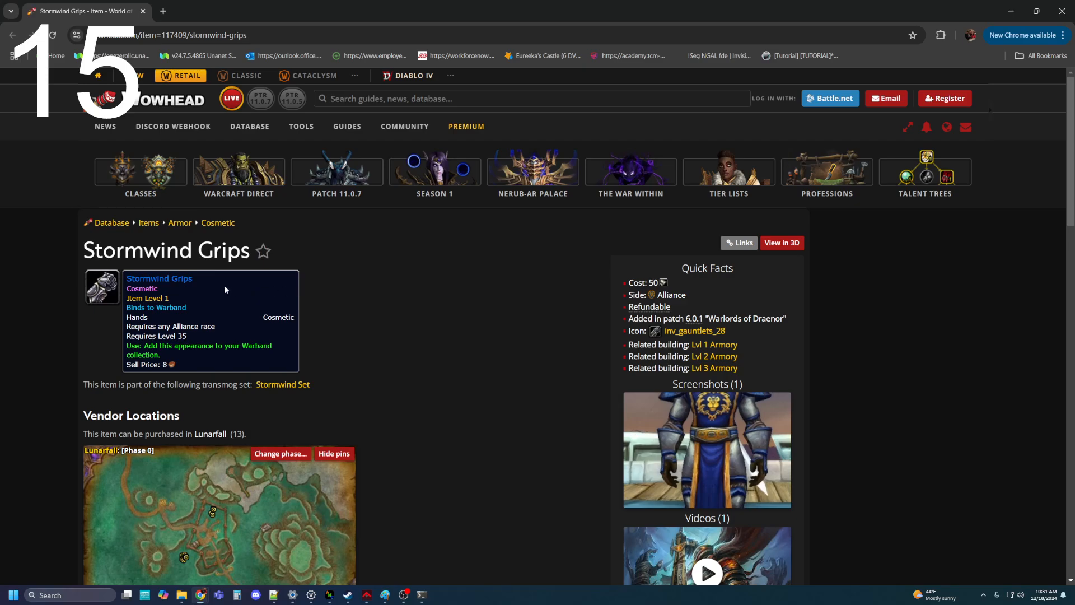
click(143, 11)
Step: Export the two textures related to the Stormwind Grips as raw BLP files
click(919, 351)
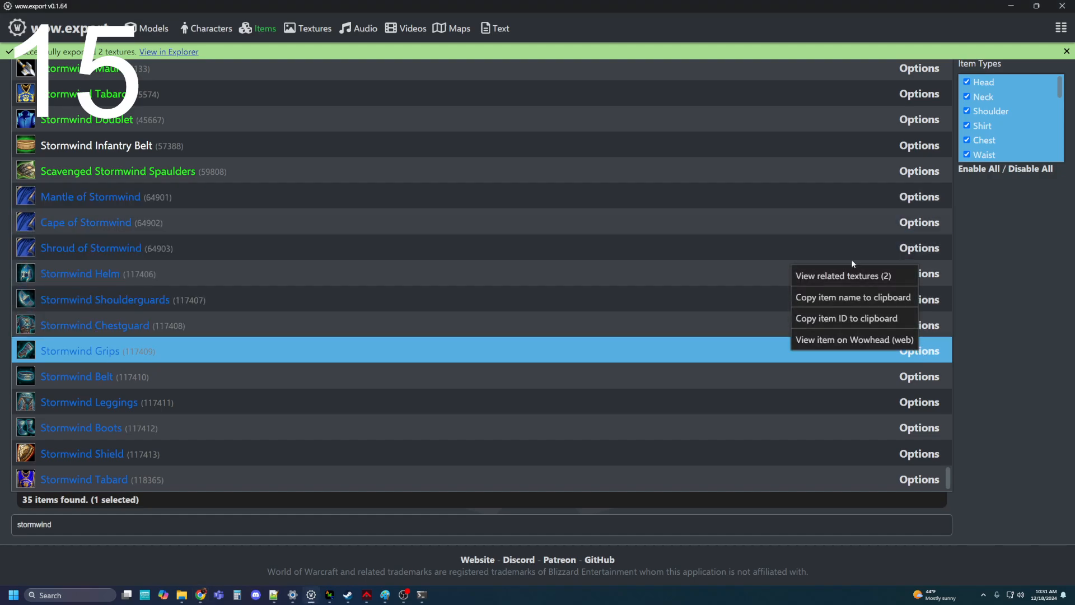
click(831, 276)
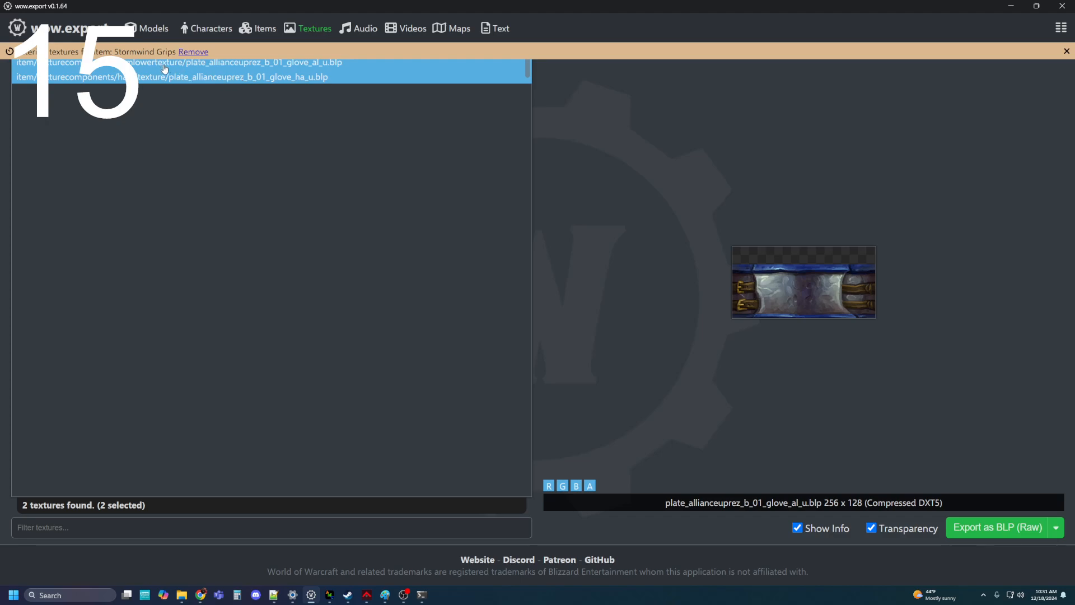
click(997, 529)
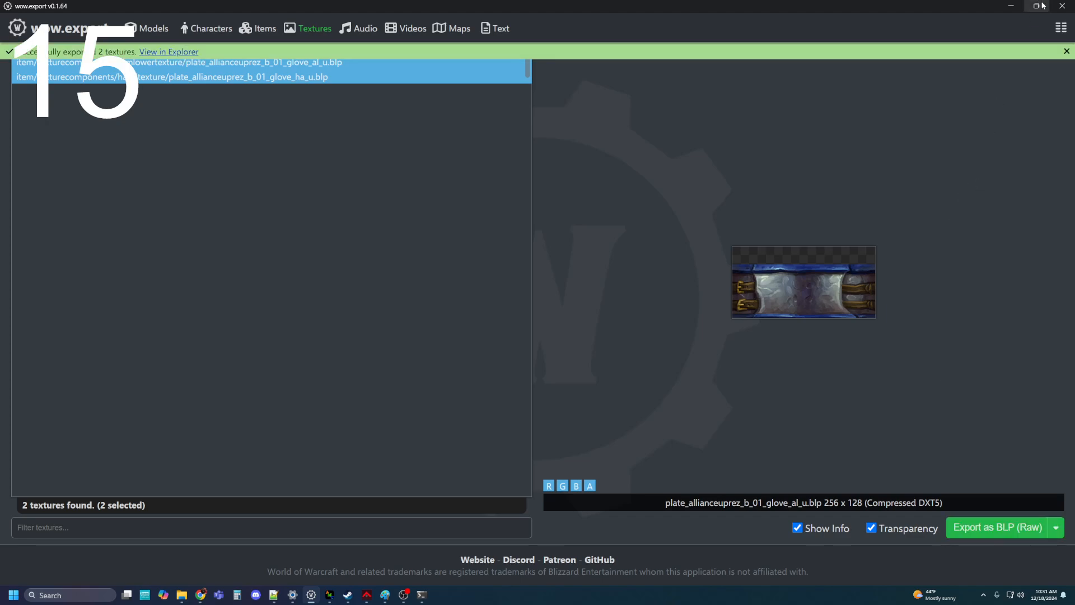
Step: Switch to File Explorer and open the handtexture folder inside wow.export\item\texturecomponents
click(1026, 9)
click(1012, 8)
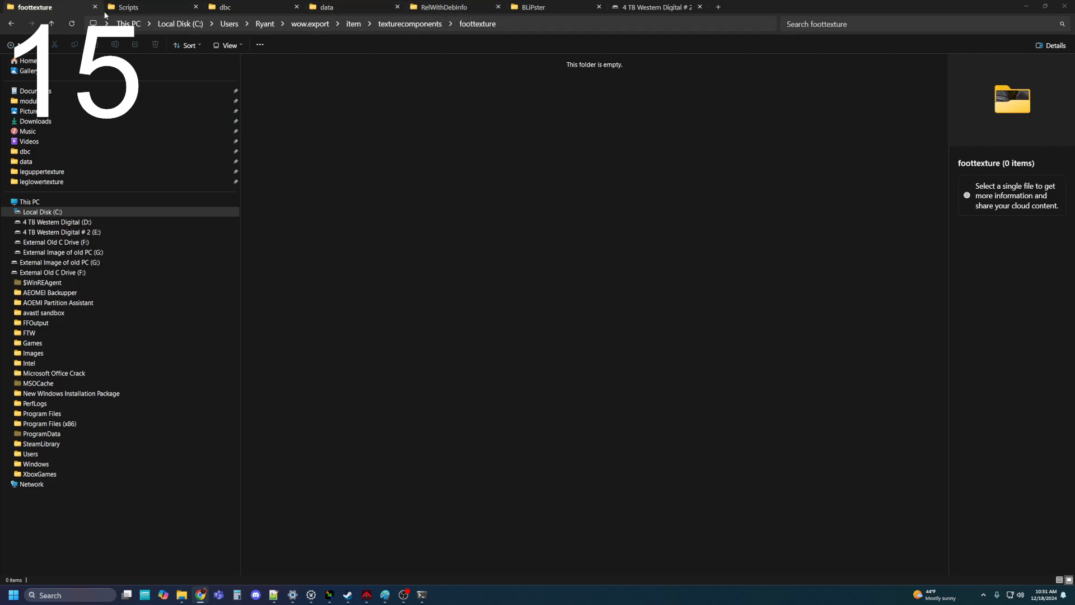
click(410, 24)
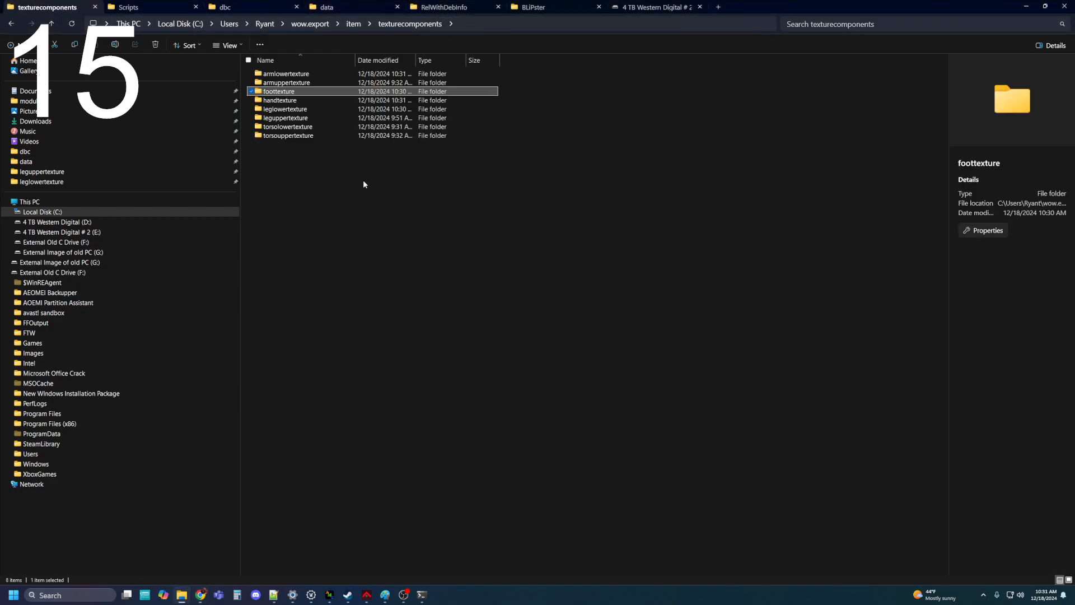
click(342, 160)
double_click(280, 100)
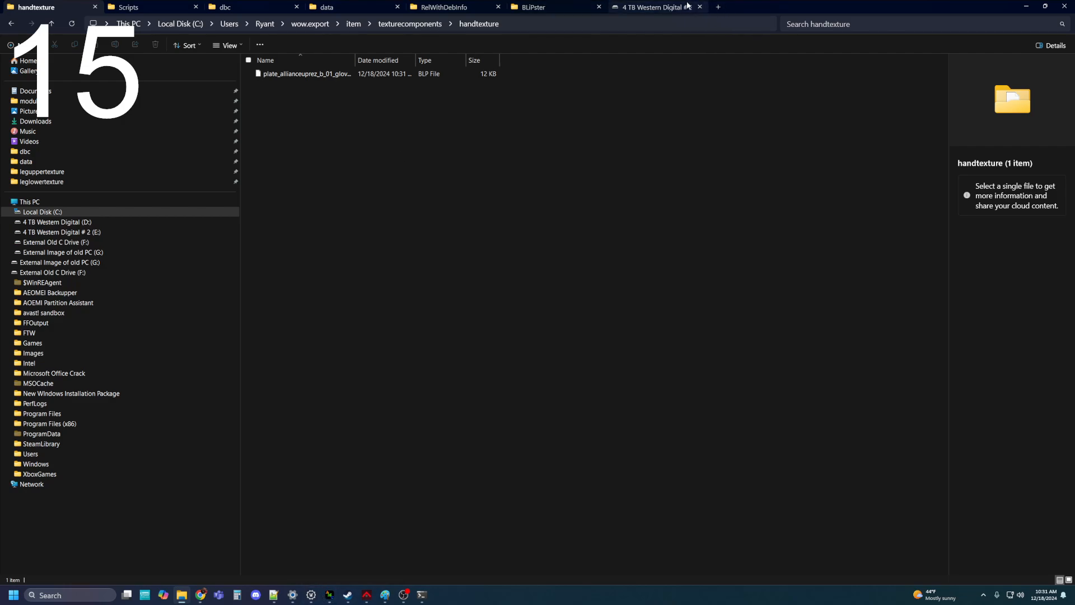
Step: Launch BLPConverterGUI.exe from the BLiPster folder and return to the handtexture folder
click(543, 5)
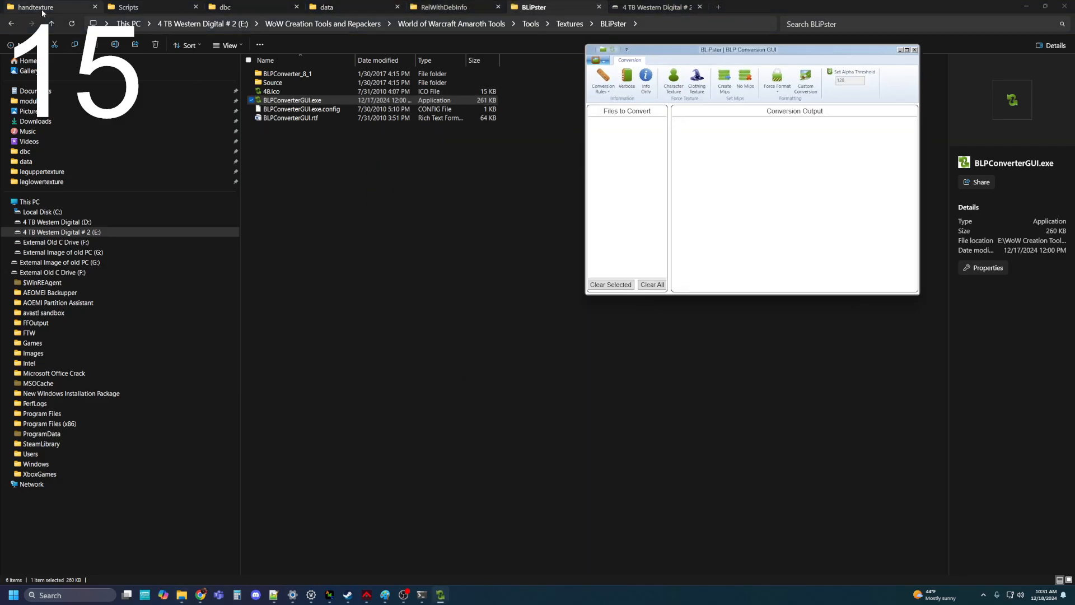
click(84, 7)
click(442, 603)
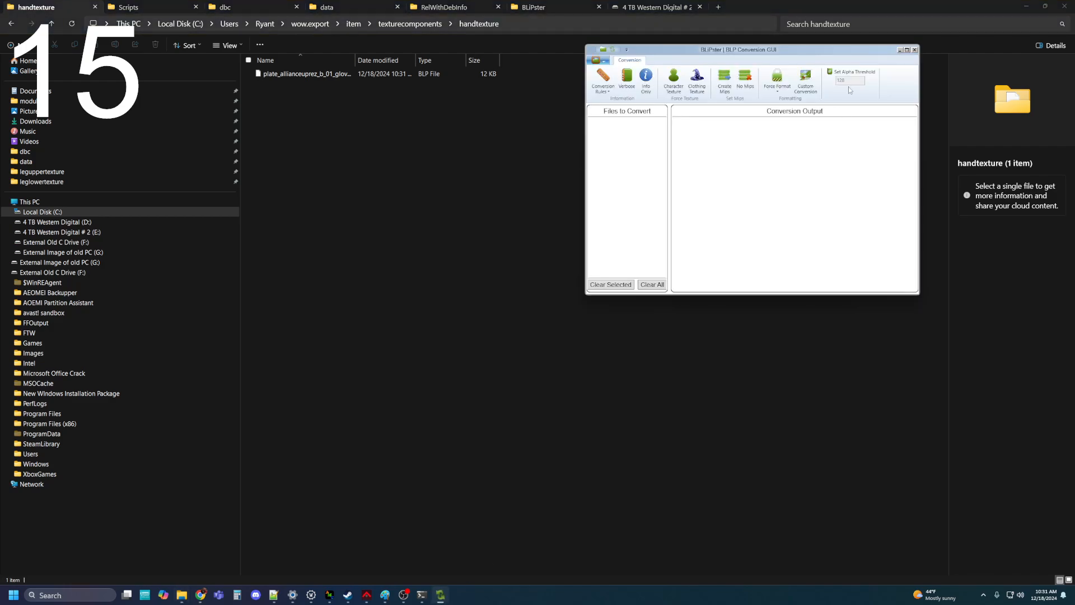
Step: Copy the handtexture folder's path and bring up the BLiPster window at full size
click(514, 26)
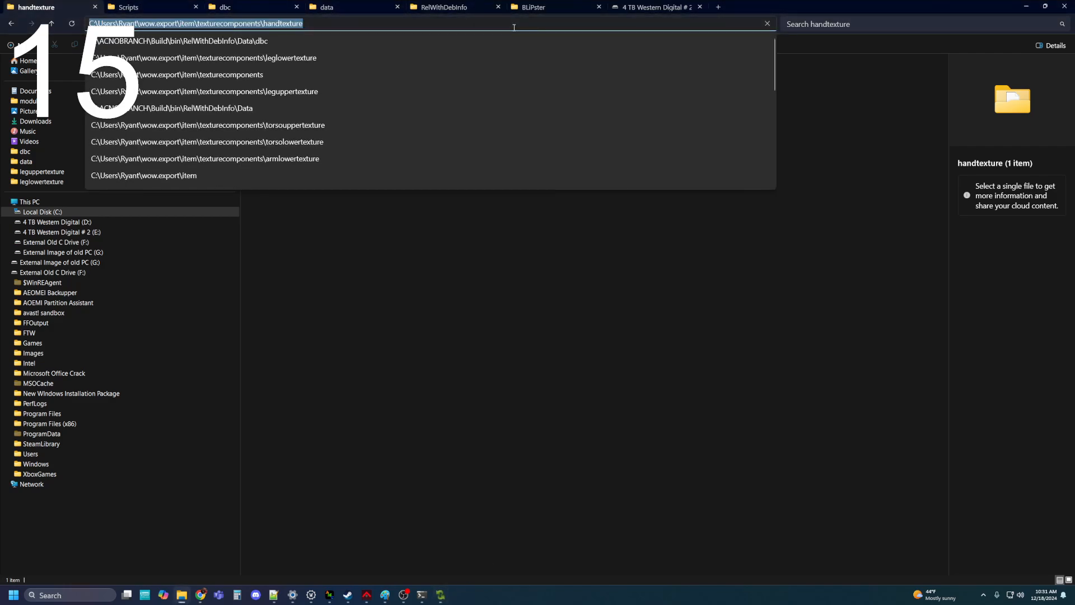
click(435, 325)
click(441, 595)
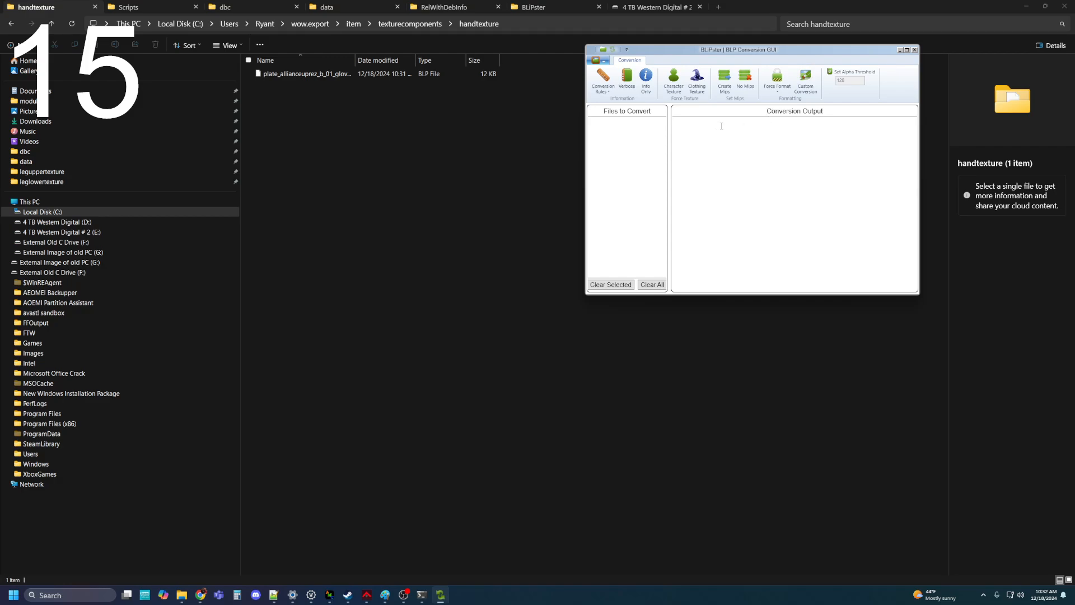
click(908, 51)
Step: Add plate_allianceuprez_b_01_glove_ha_u.blp from the handtexture folder to the conversion list and convert it to PNG
click(11, 14)
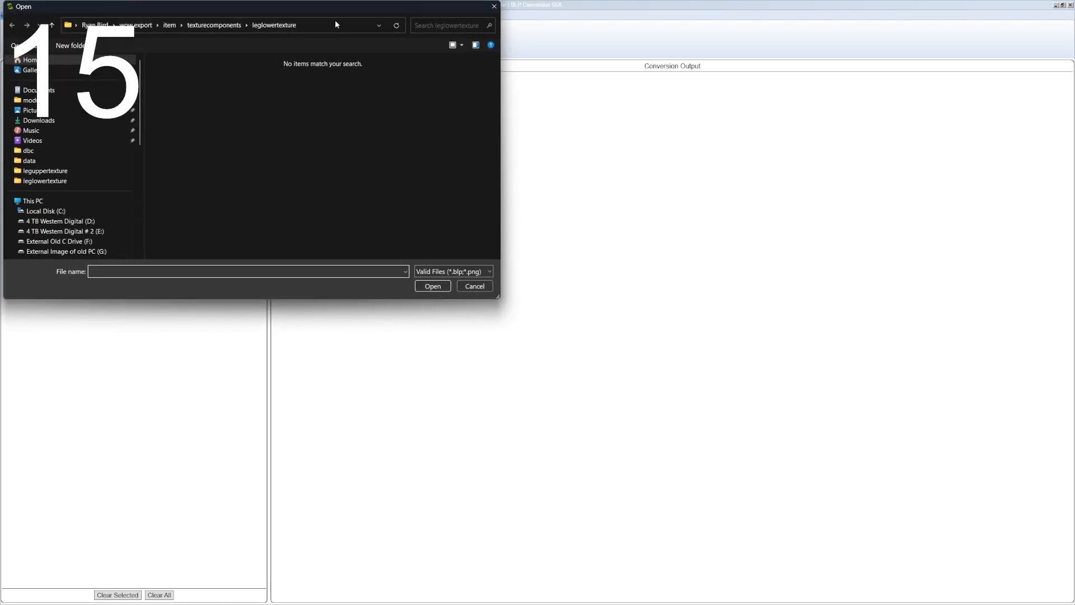
click(335, 24)
text(C:\Users\Ryan\wow.export\item\texturecomponents\handtexture)
key(Return)
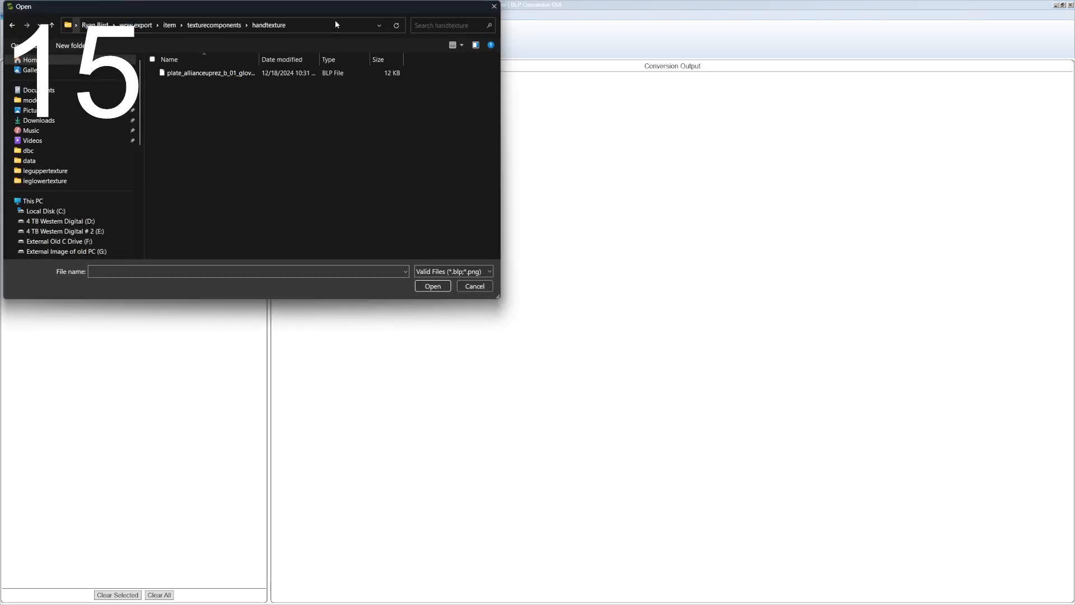
click(230, 73)
click(431, 284)
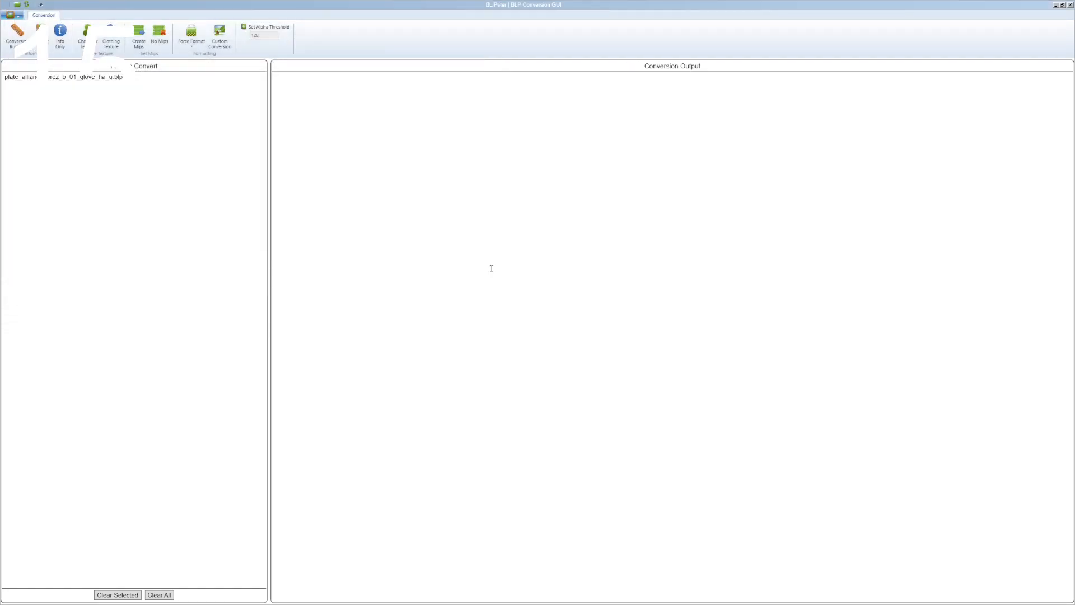
click(10, 14)
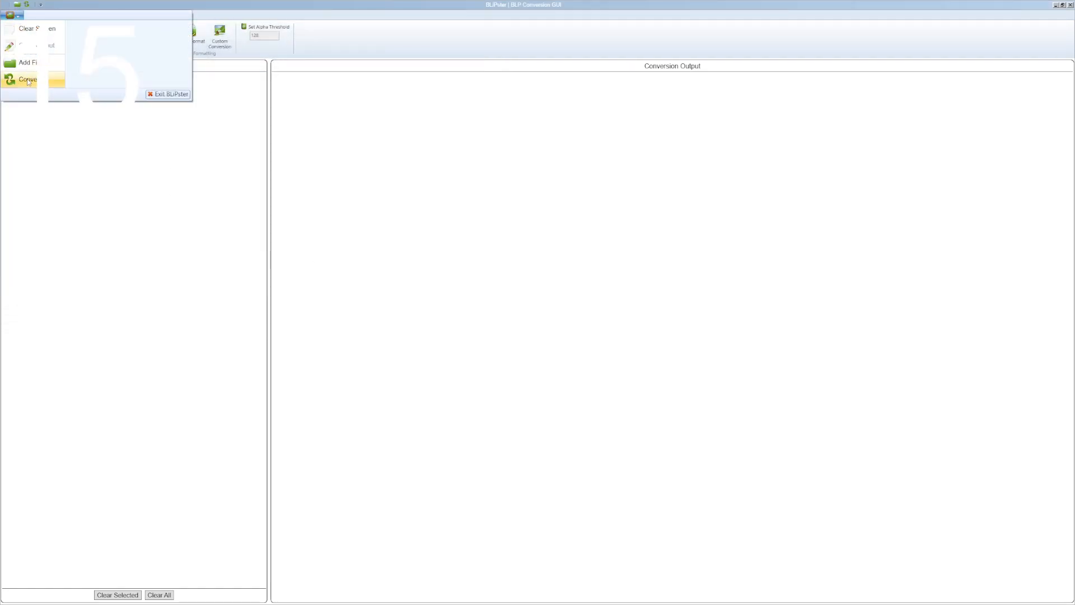
click(30, 81)
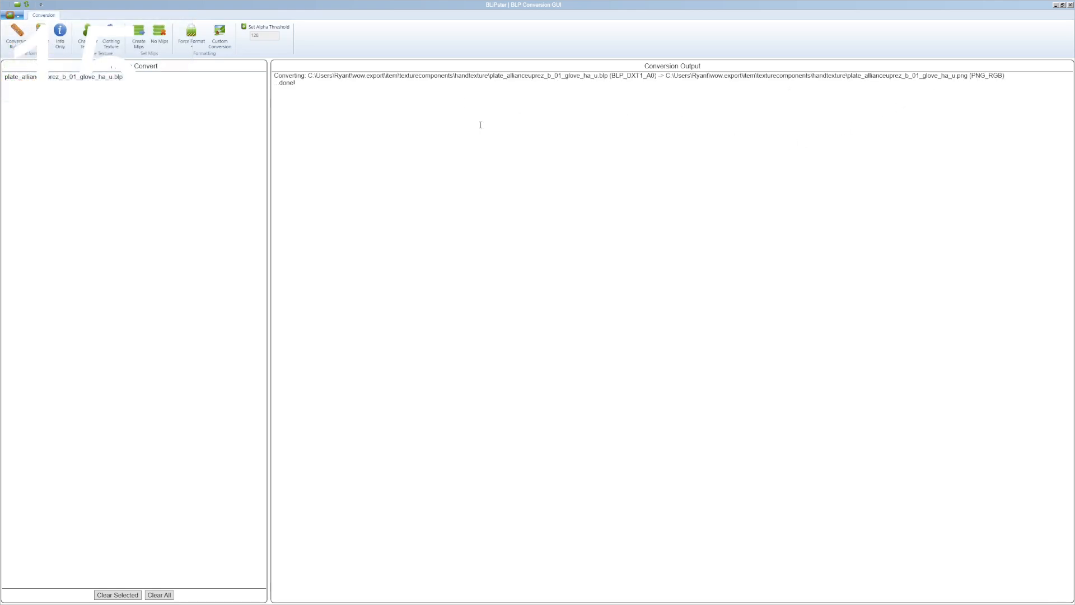
Step: Create and save a custom conversion rule from PNG_RGB to BLP_PAL_A0
click(226, 41)
click(527, 227)
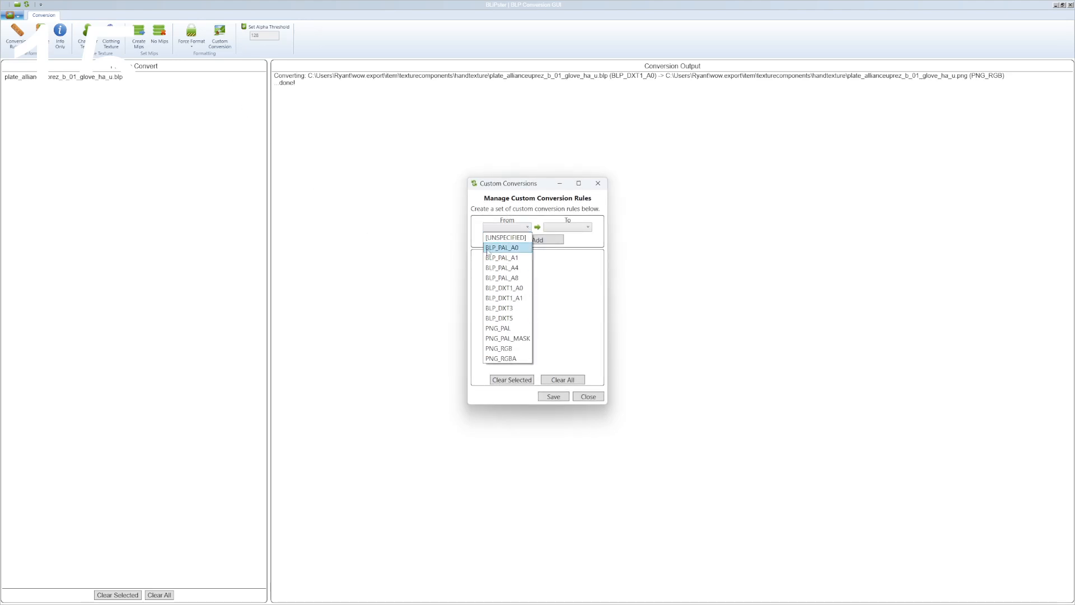
click(511, 349)
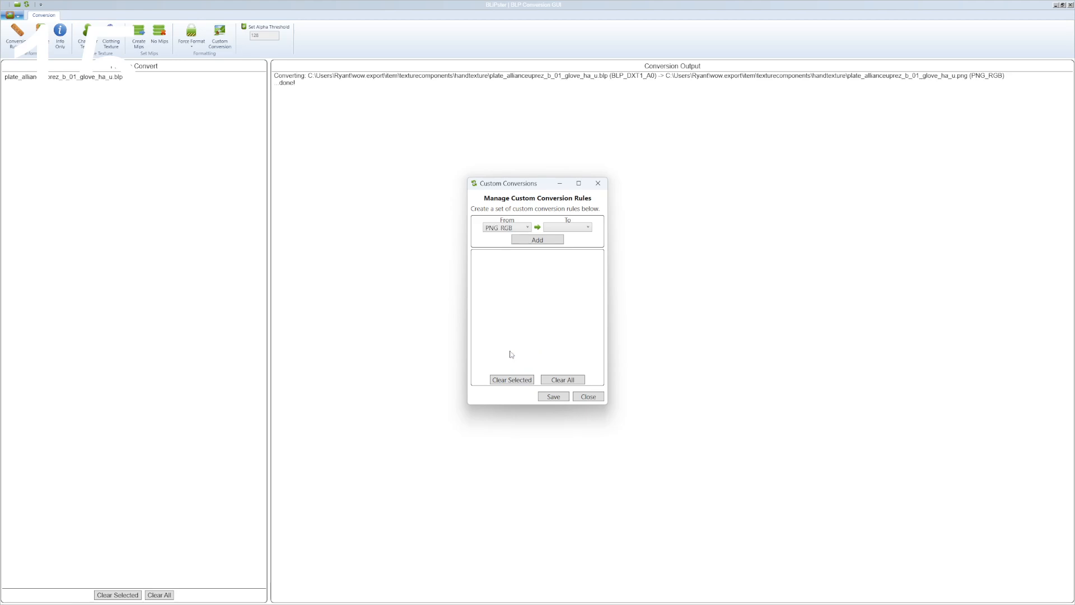
click(587, 227)
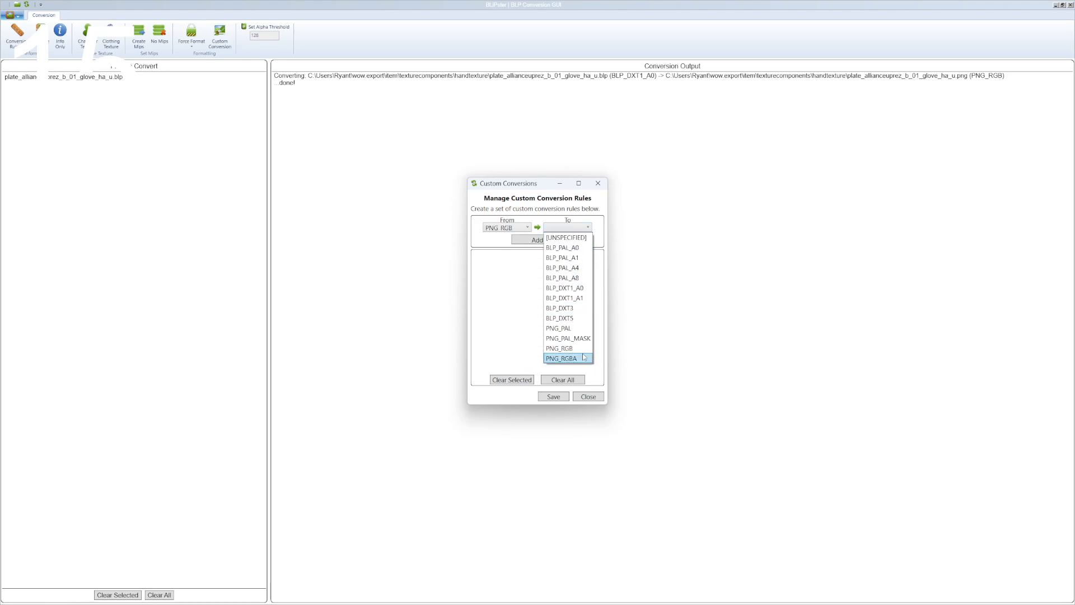
click(583, 247)
click(565, 397)
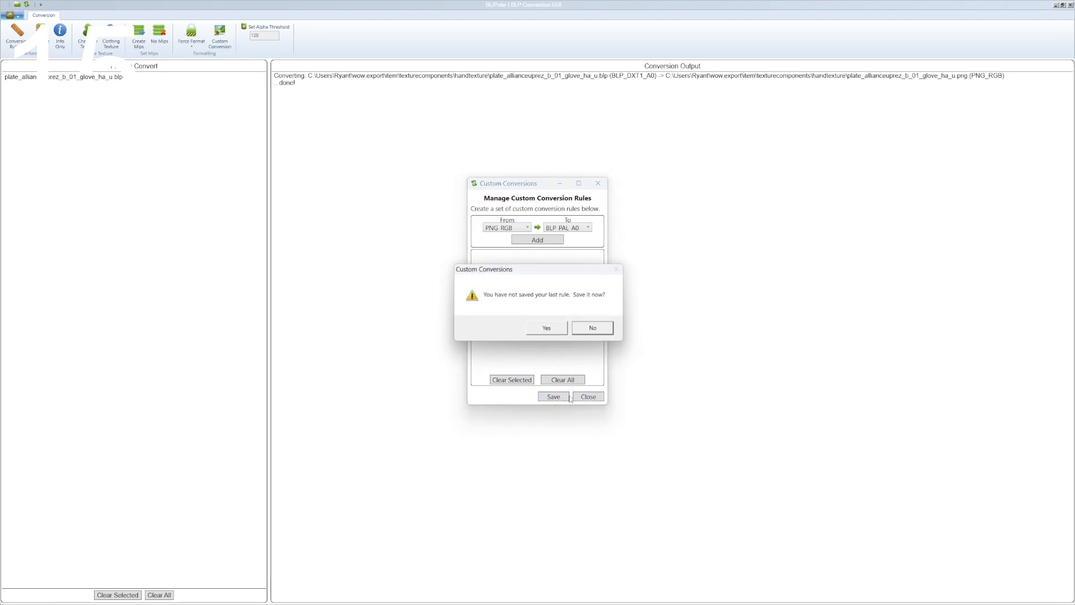
click(553, 326)
Step: Run the conversion again on the glove BLP file and remove it from the files to convert
click(10, 15)
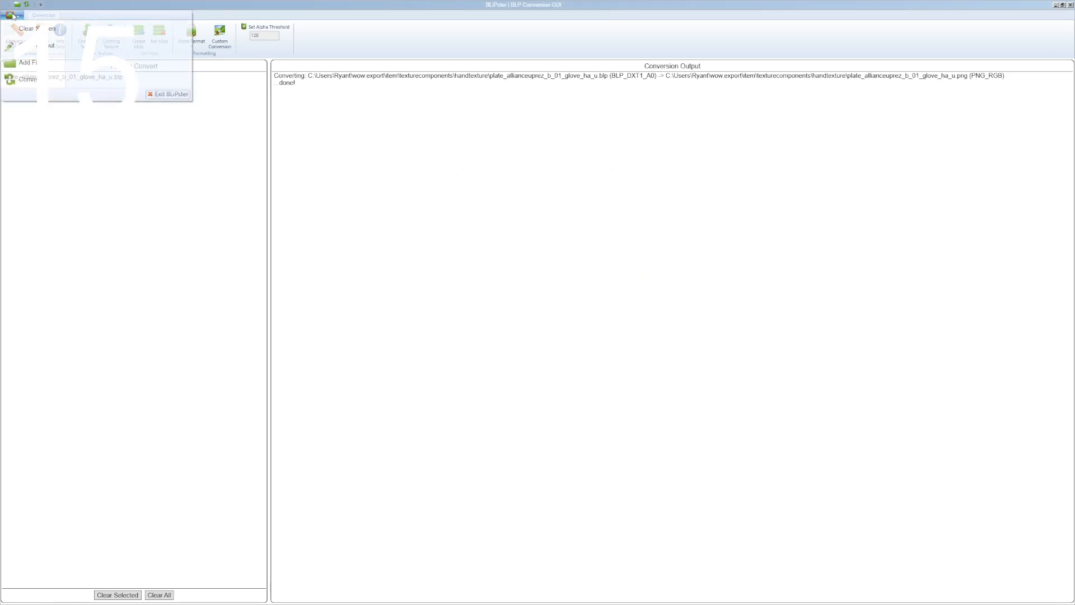
click(28, 79)
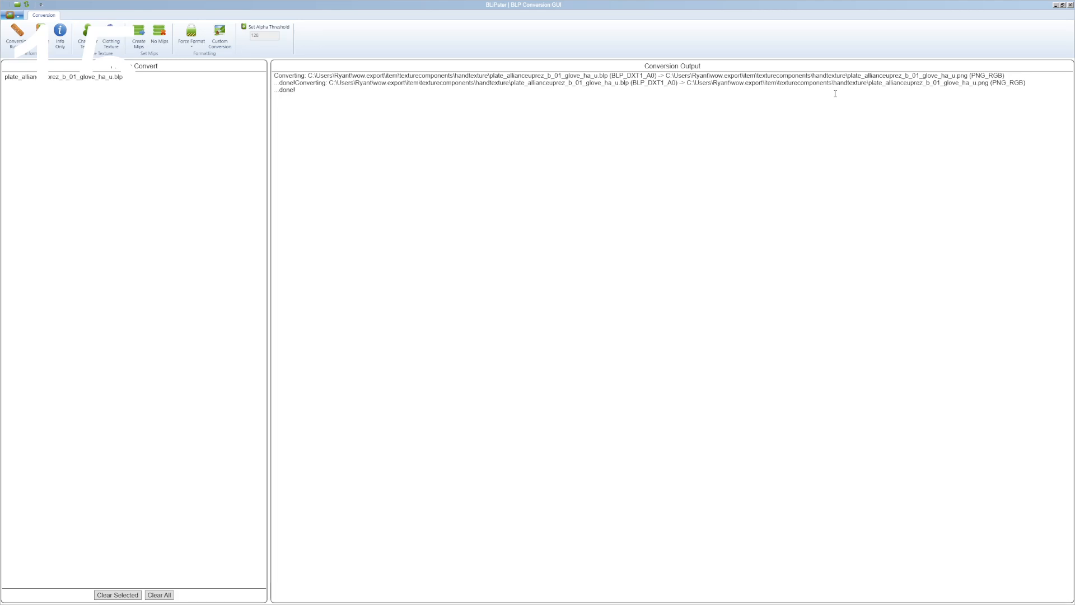
click(124, 78)
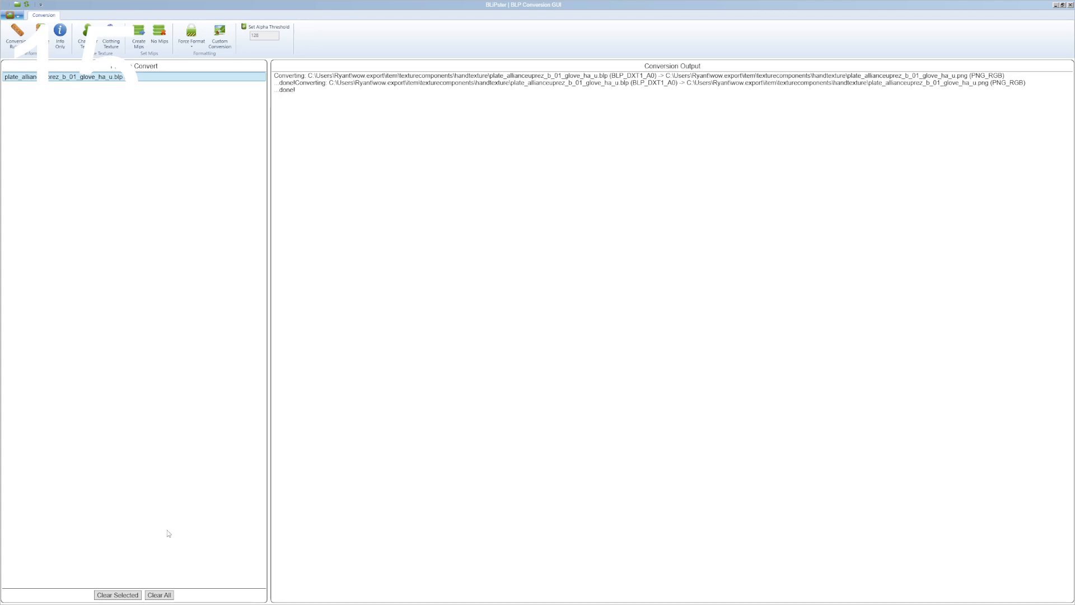
click(120, 595)
Step: Convert plate_allianceuprez_b_01_glove_ha_u.png from the handtexture folder to BLP_PAL_A0, and clear the file list and conversion output
click(10, 16)
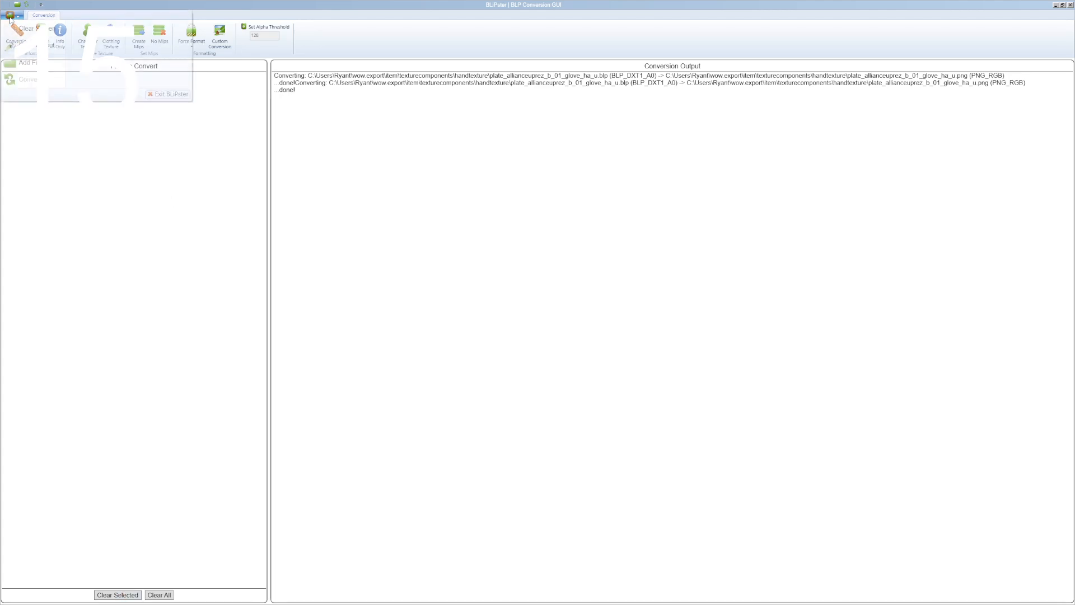
click(25, 63)
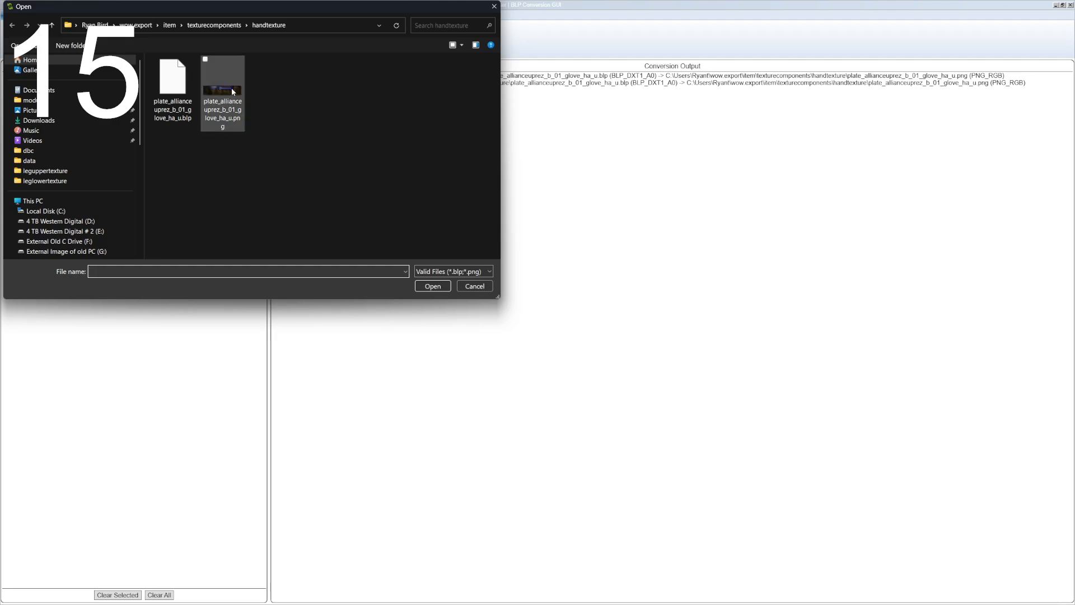
click(233, 90)
click(431, 286)
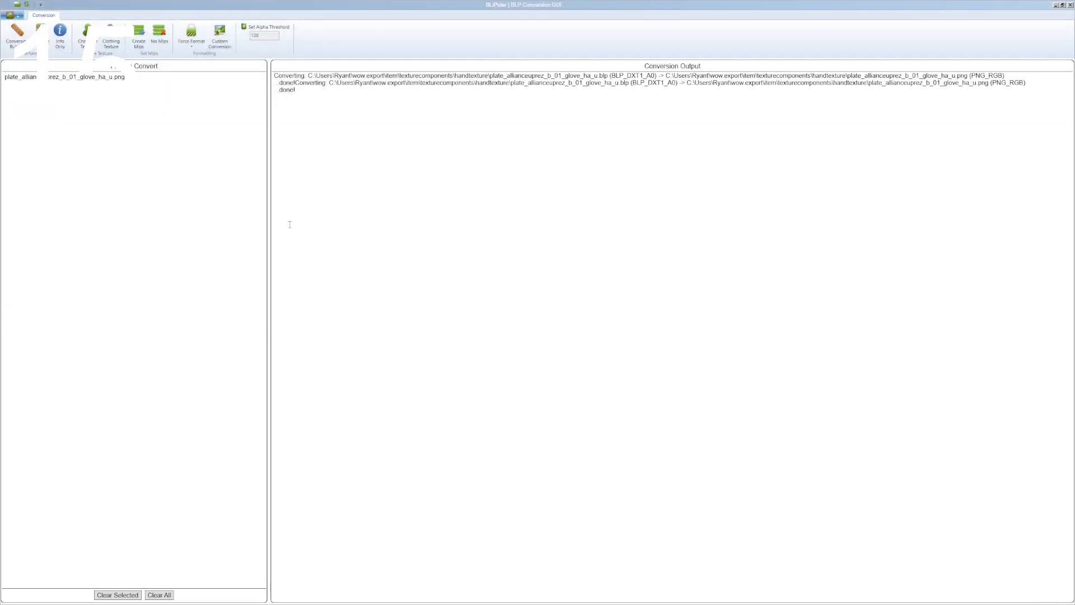
click(10, 15)
click(26, 82)
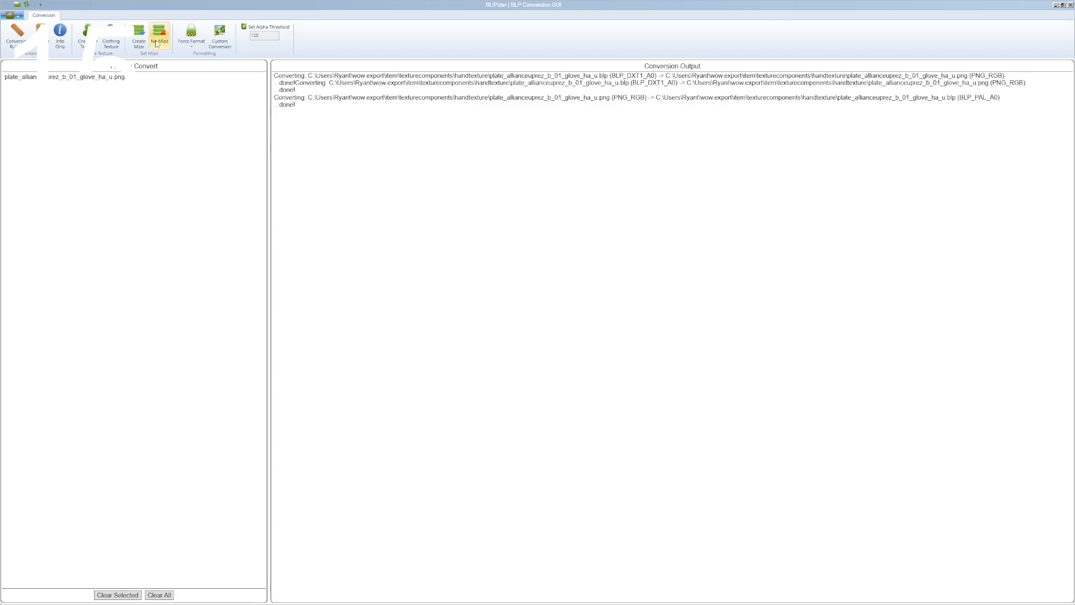
click(14, 15)
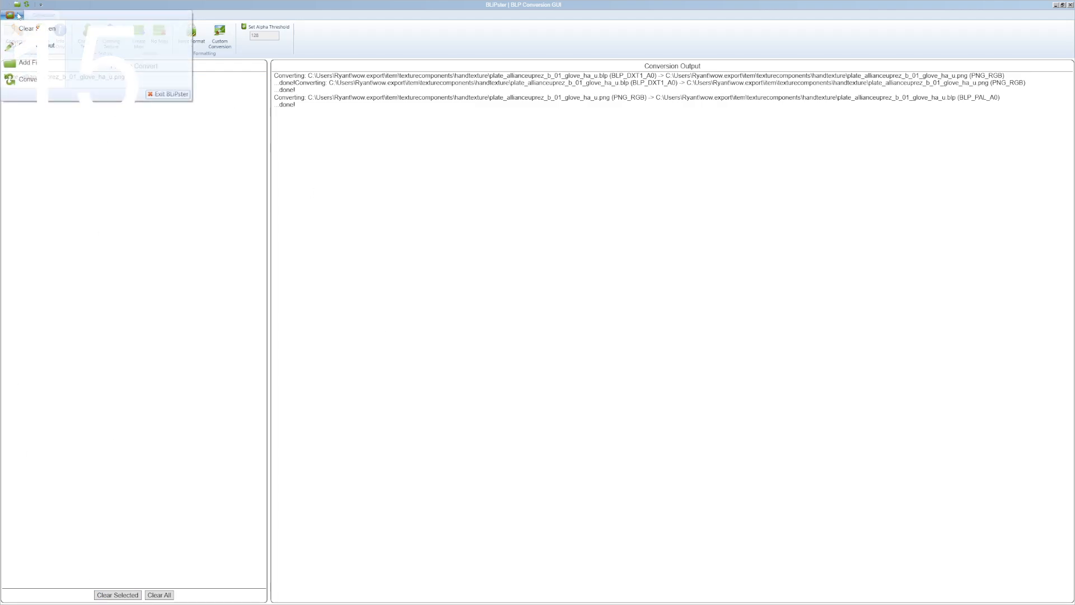
click(28, 29)
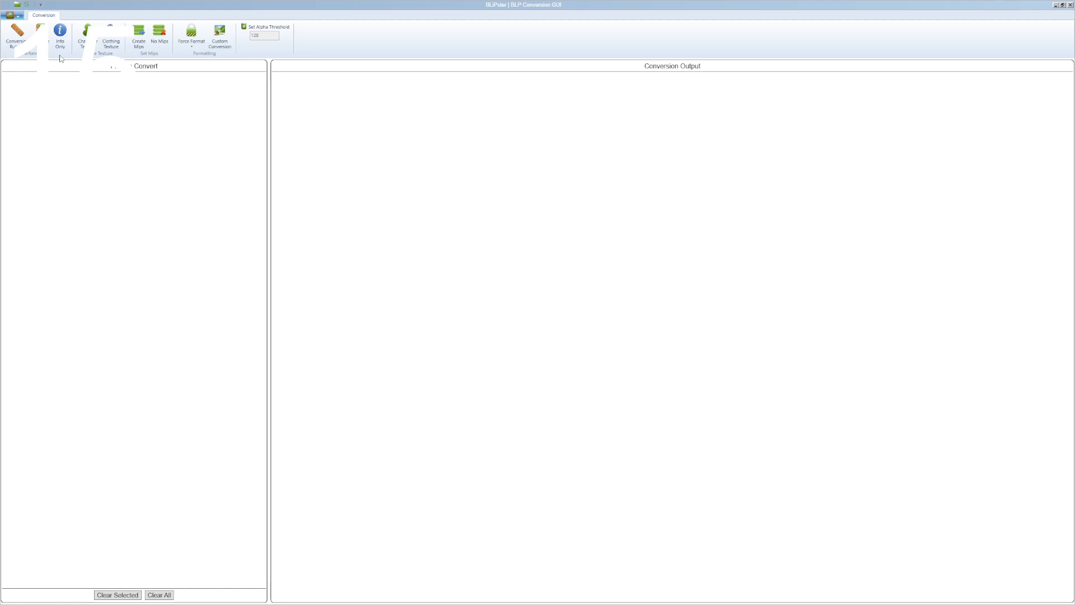
Step: Add plate_allianceuprez_b_01_glove_al_u.blp from the armlowertexture folder to the conversion list and convert it to PNG
click(14, 15)
click(28, 62)
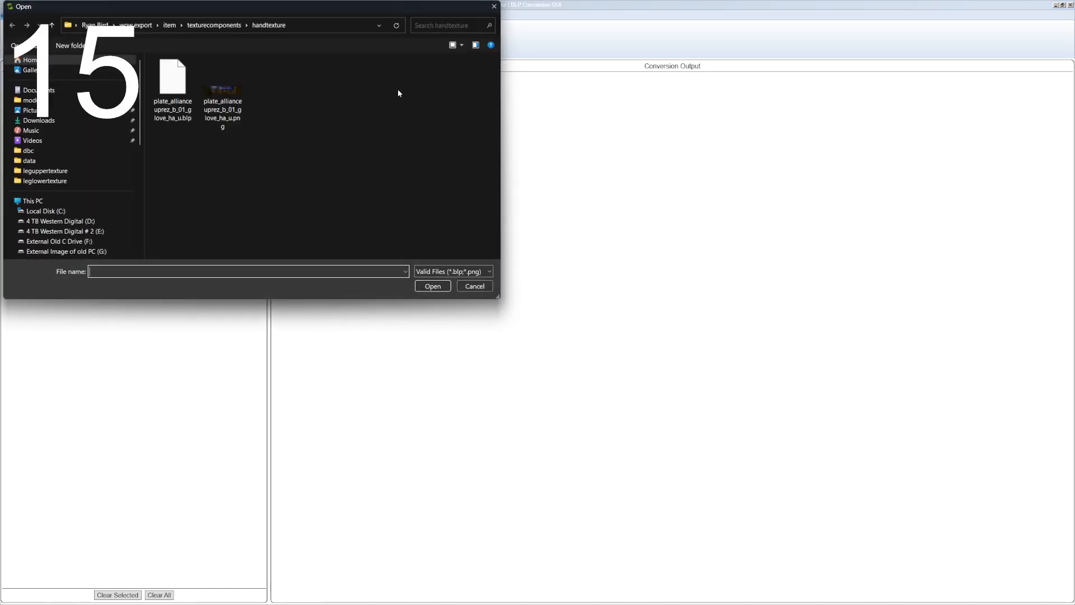
click(214, 25)
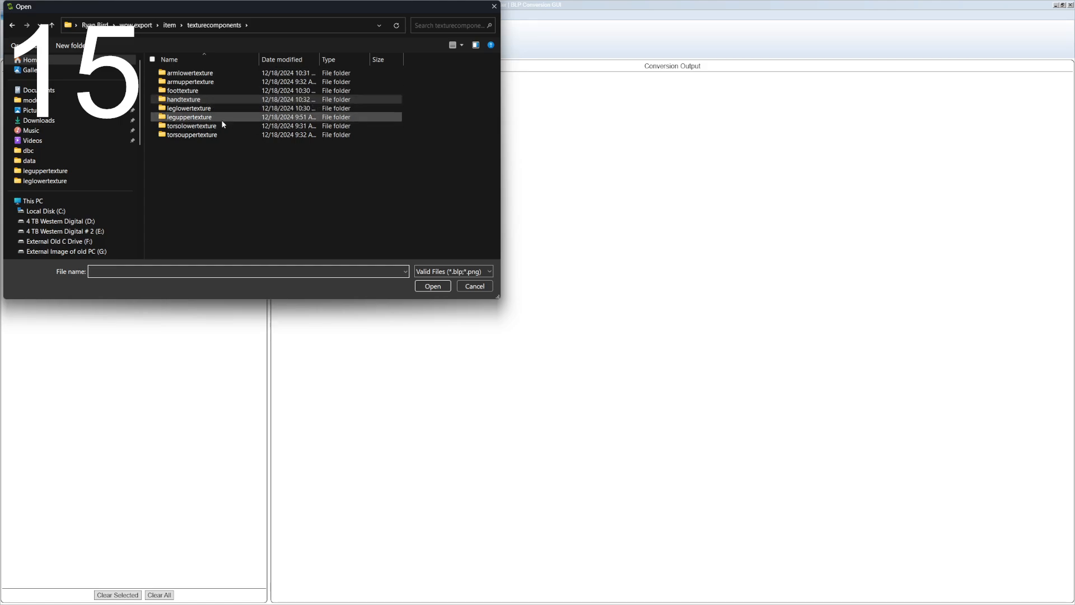
double_click(203, 81)
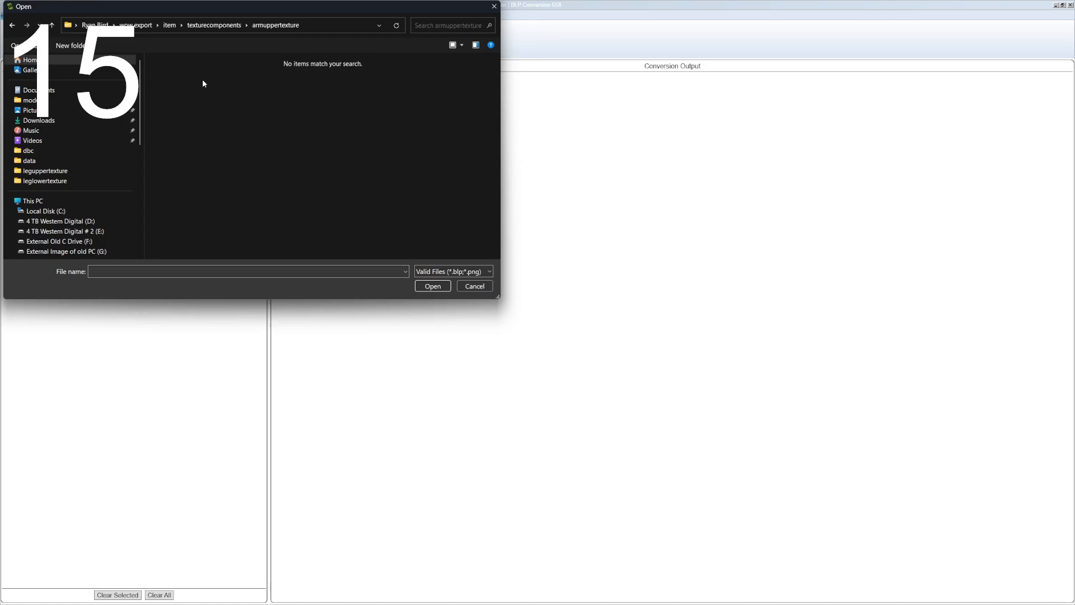
click(214, 25)
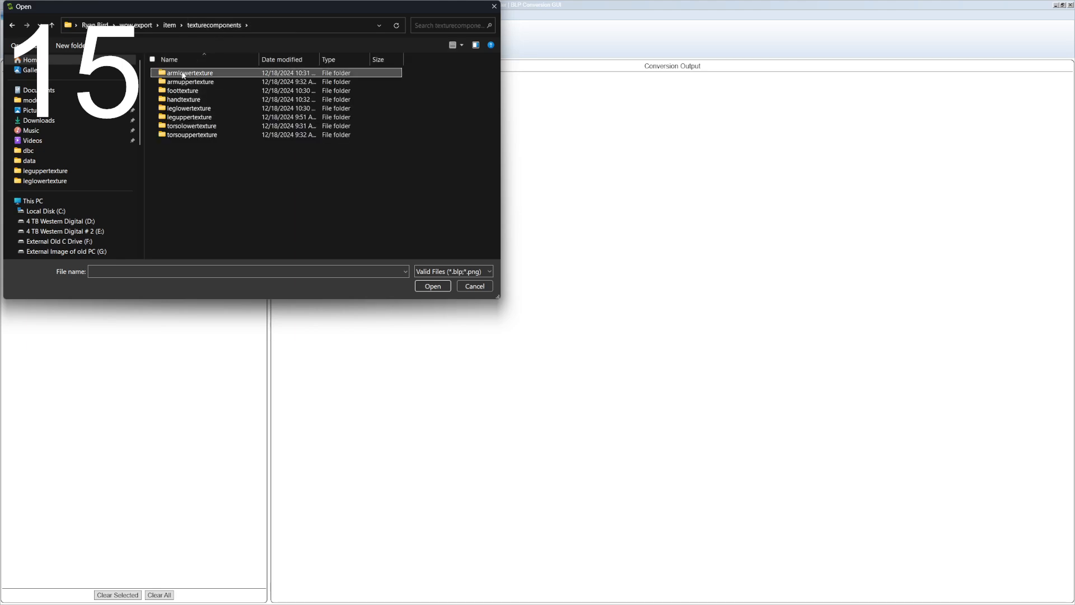
double_click(184, 74)
click(173, 90)
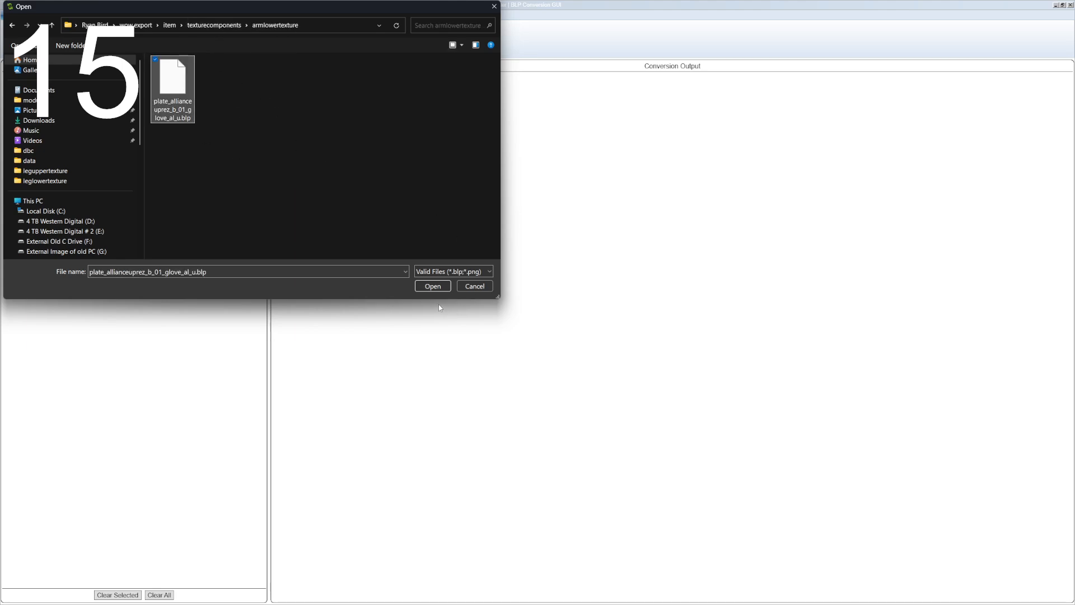
click(433, 286)
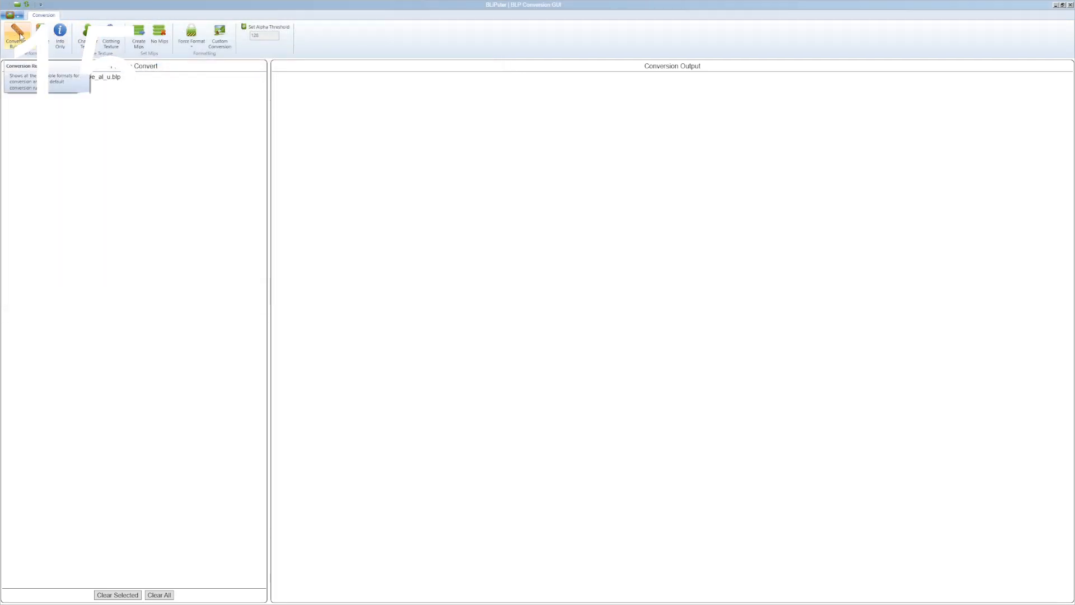
click(11, 15)
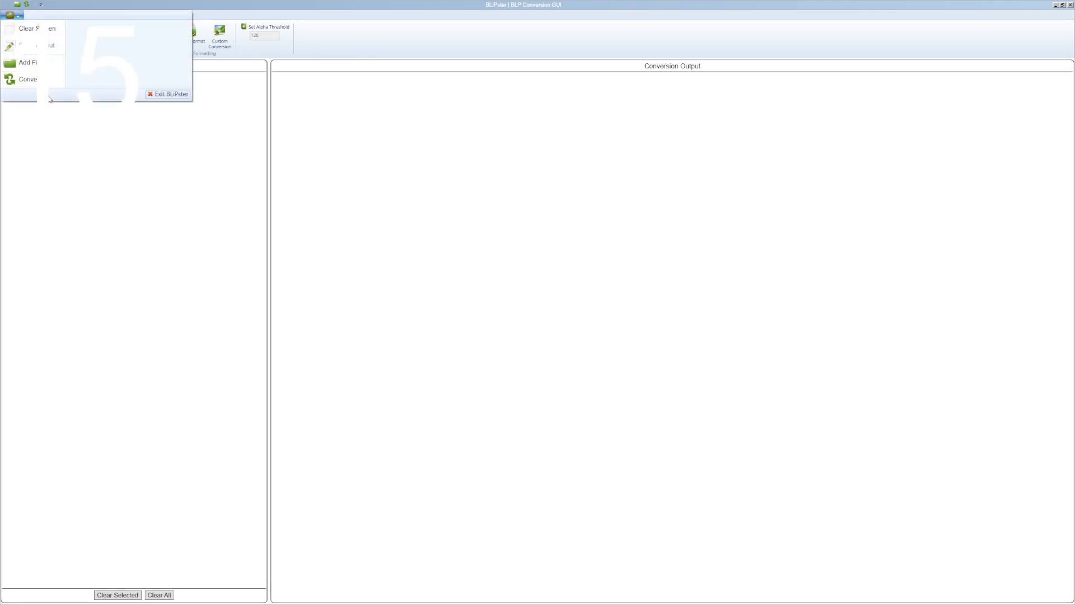
click(31, 80)
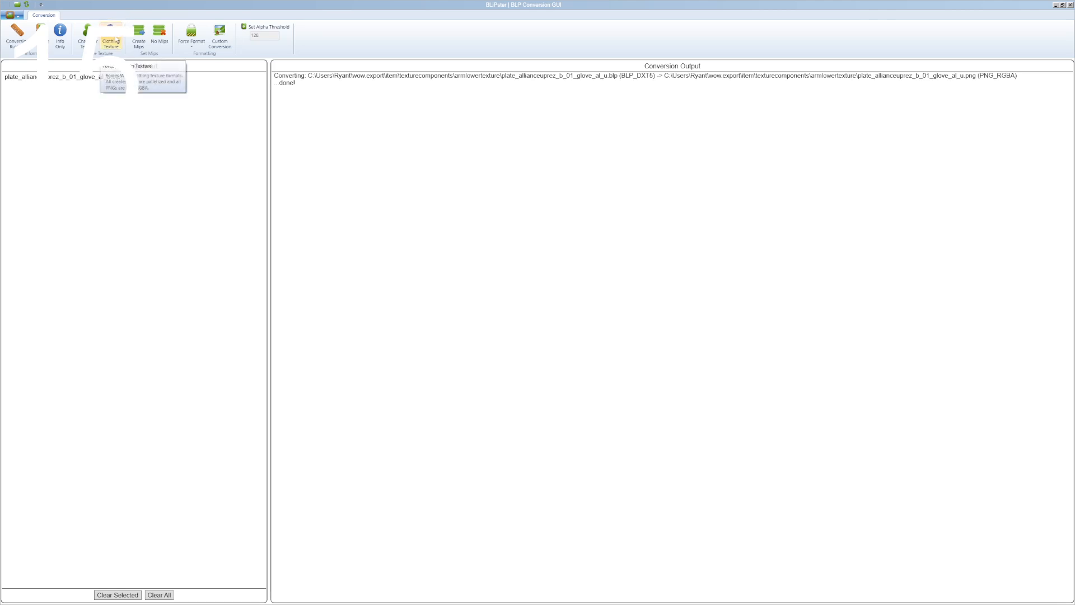
Step: Create and save a custom conversion rule from PNG_RGBA to BLP_PAL_A0
click(221, 34)
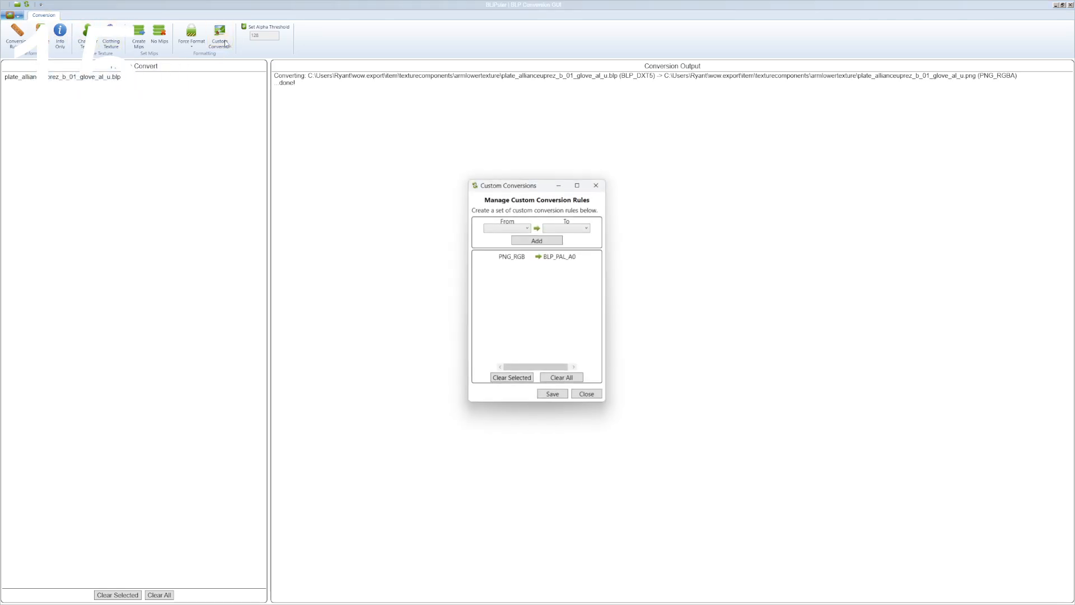
click(514, 227)
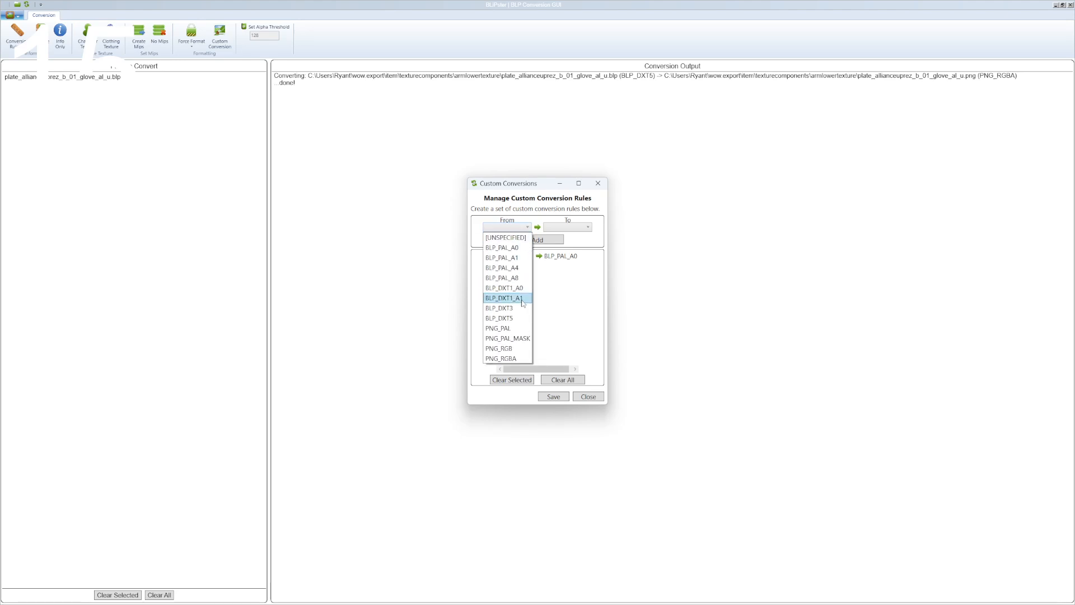
click(507, 359)
click(571, 228)
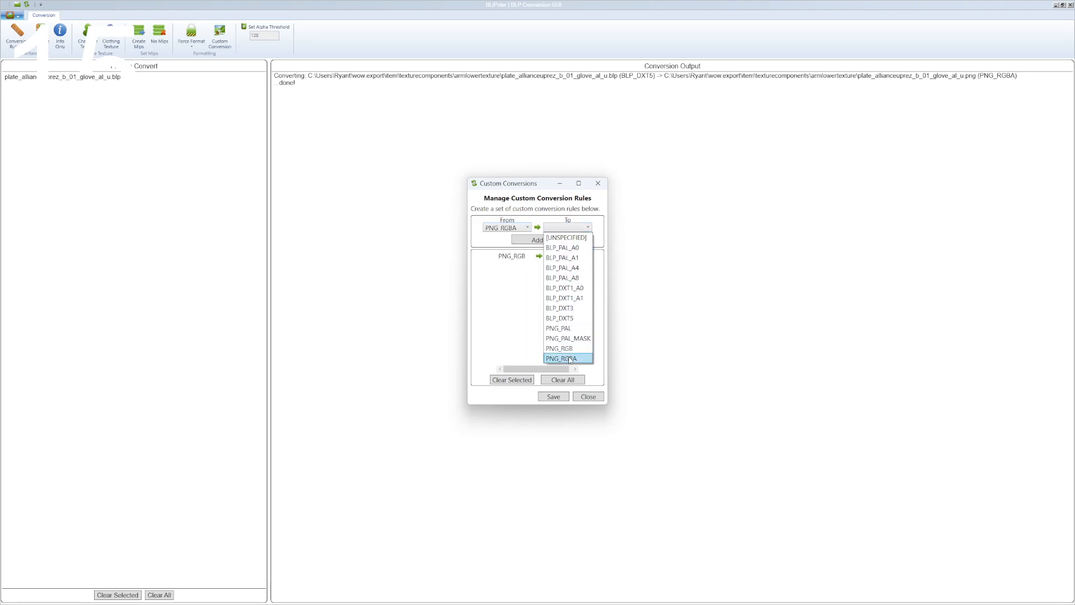
click(583, 248)
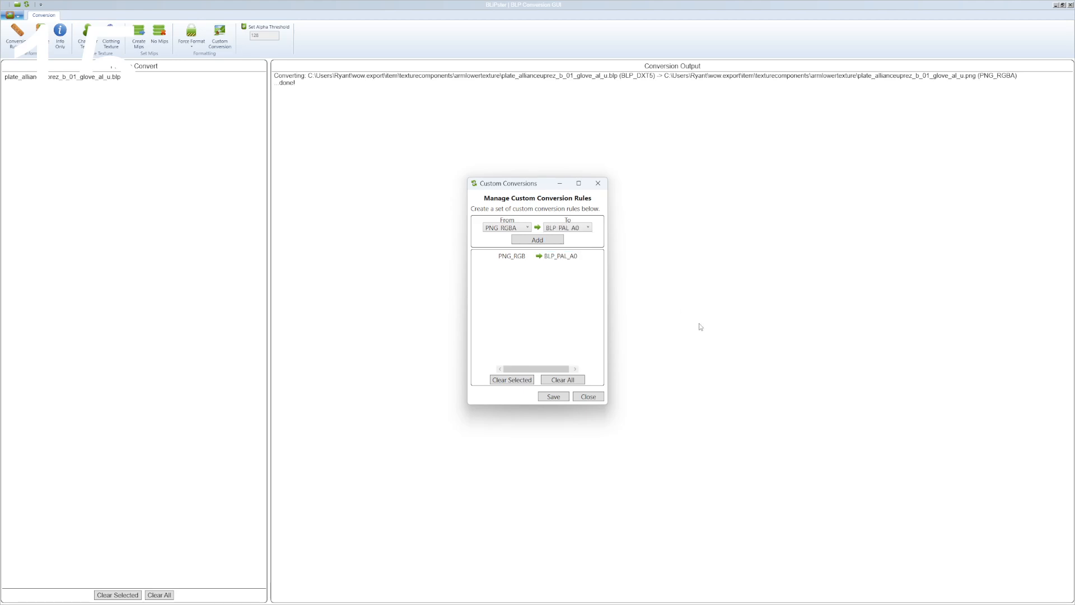
click(561, 397)
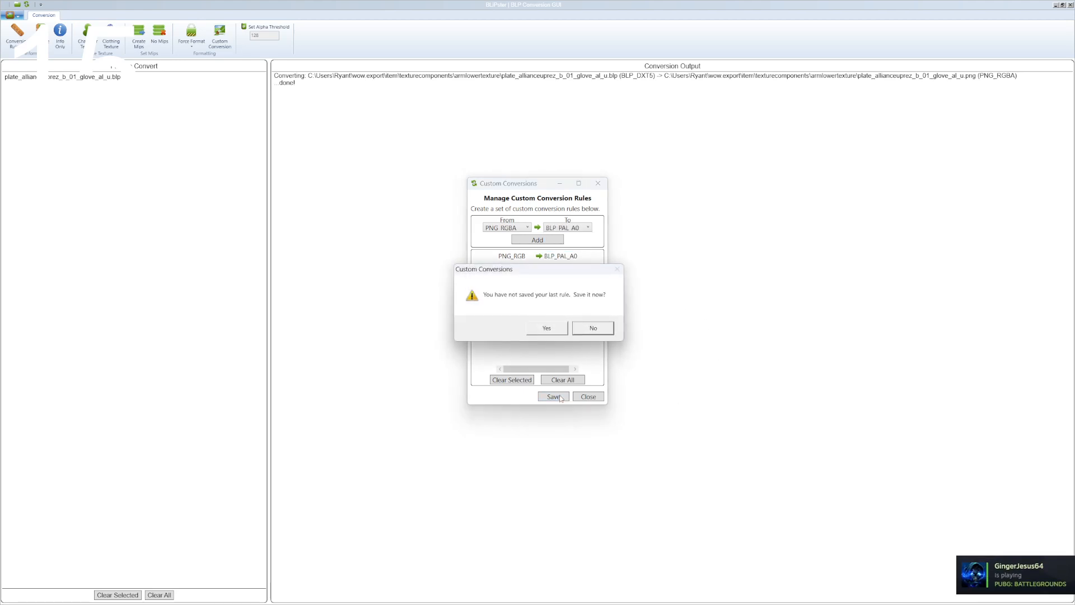
click(554, 332)
Step: Run the conversion again on the arm-lower glove BLP file and empty the list of files to convert
click(16, 16)
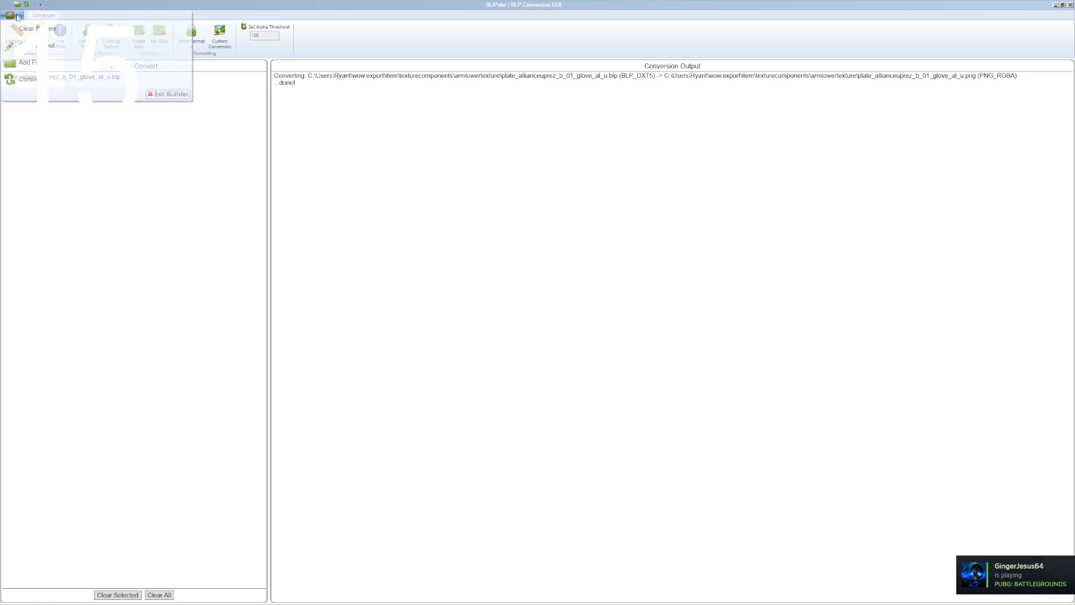
click(23, 79)
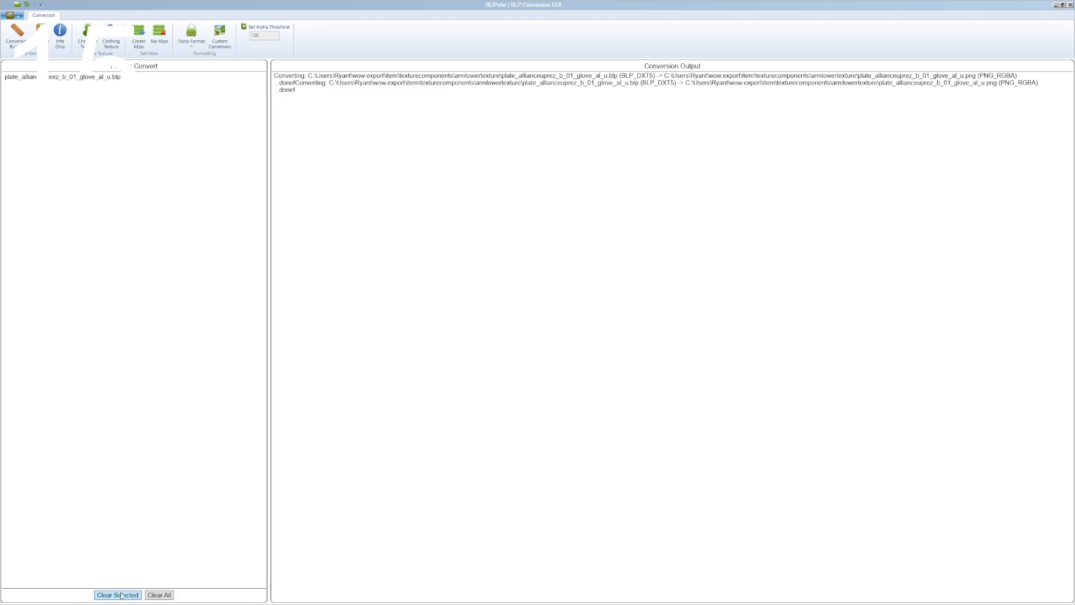
click(159, 595)
Step: Add plate_allianceuprez_b_01_glove_al_u.png from the armlowertexture folder to the conversion list and convert it to BLP_PAL_A0
click(11, 15)
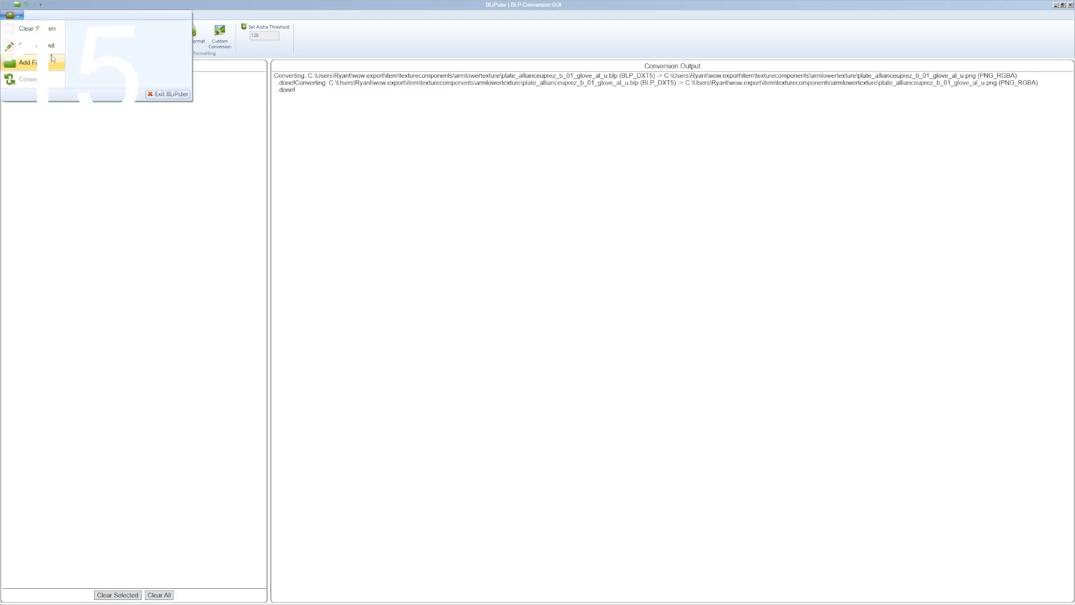
click(28, 62)
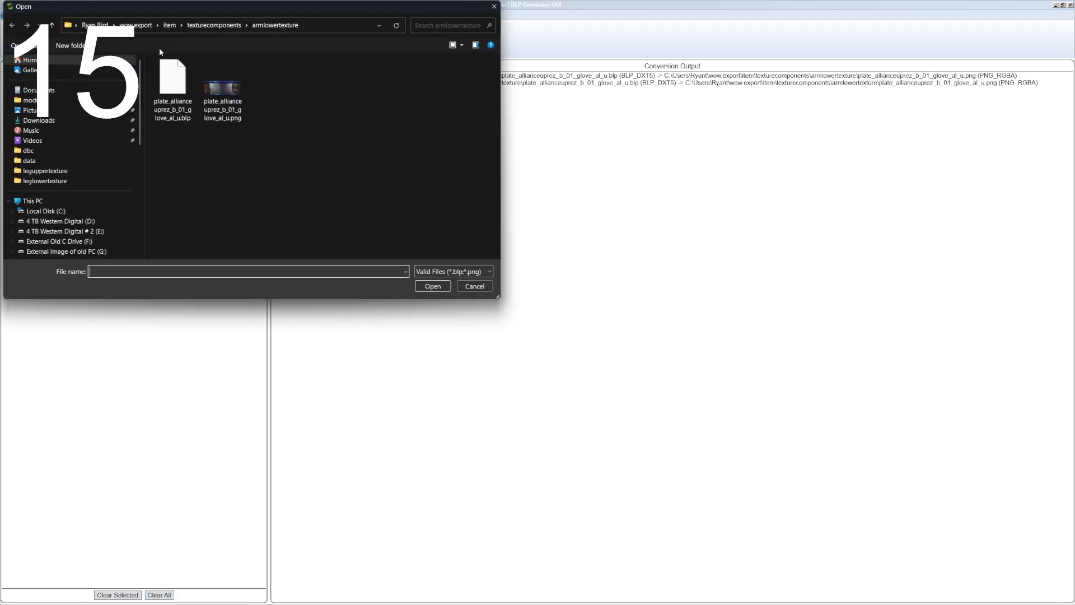
click(244, 89)
click(433, 286)
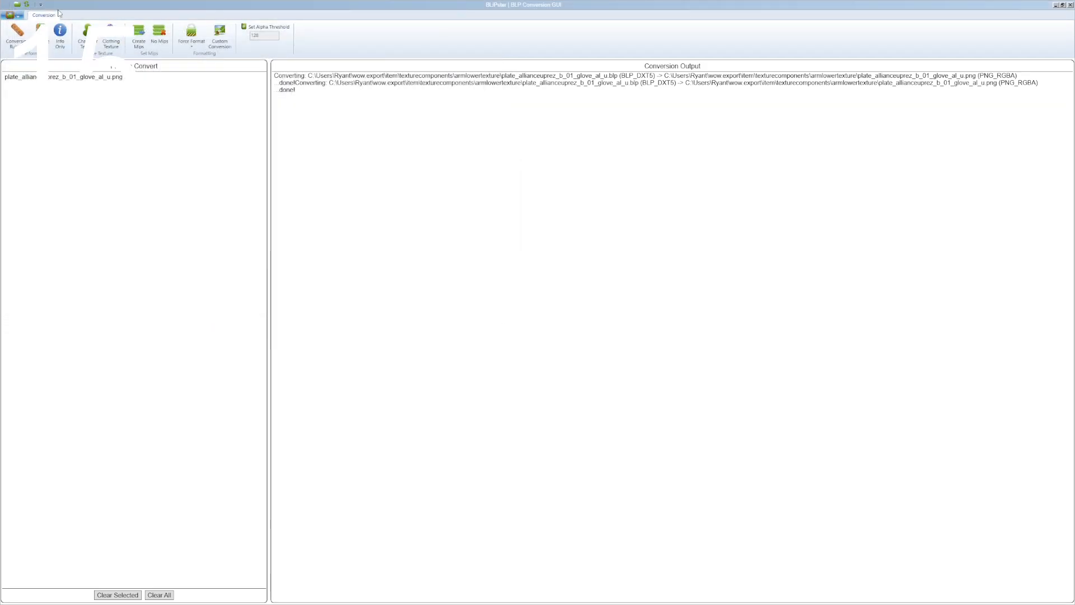
click(11, 15)
click(35, 81)
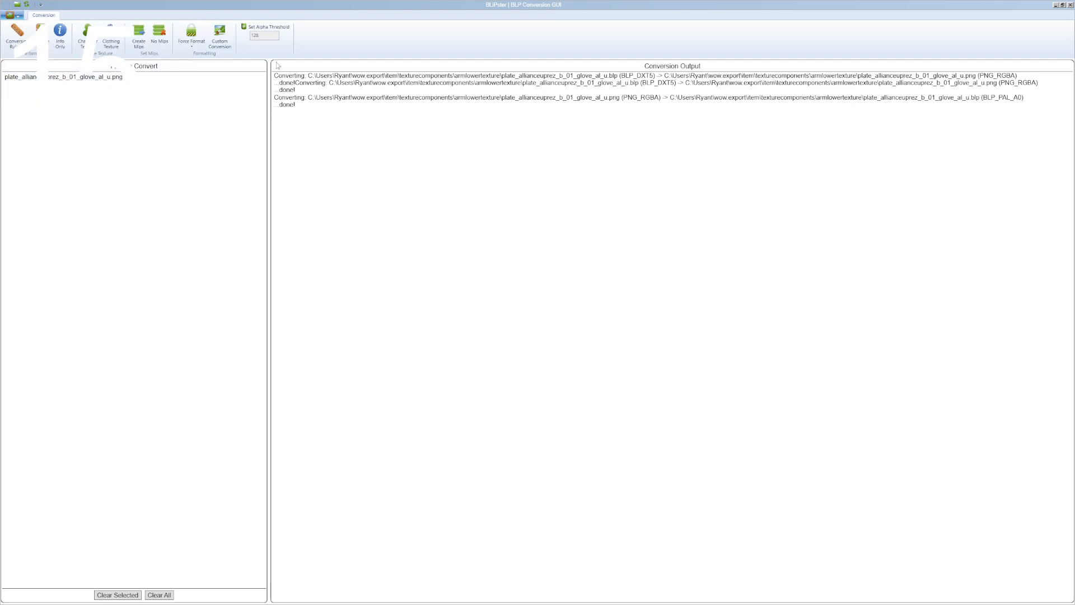
Step: Close BLiPster and delete plate_allianceuprez_b_01_glove_ha_u.png from the handtexture folder
click(1070, 5)
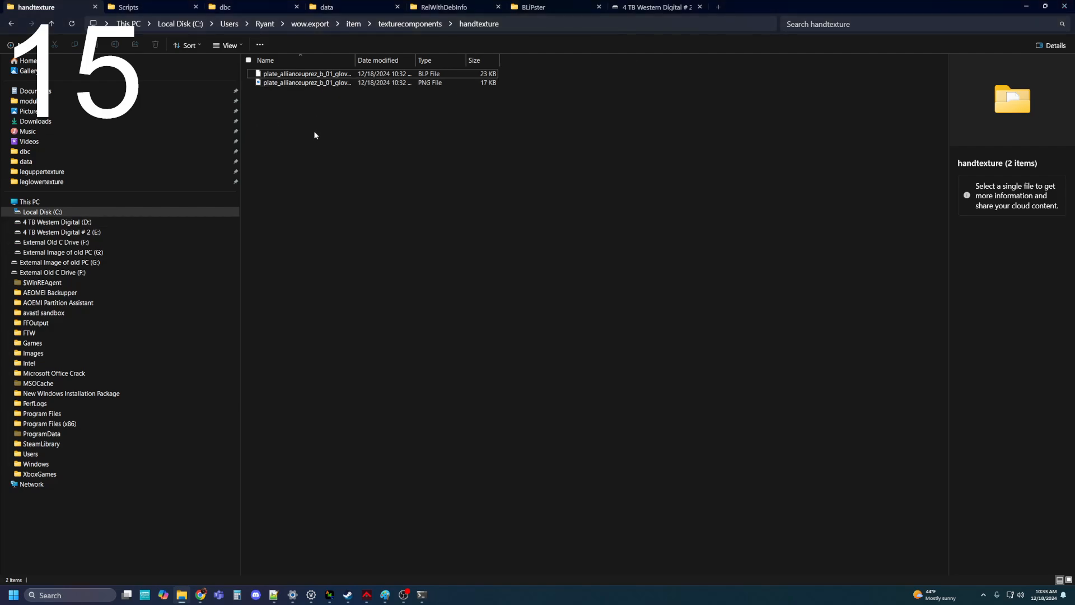
double_click(355, 60)
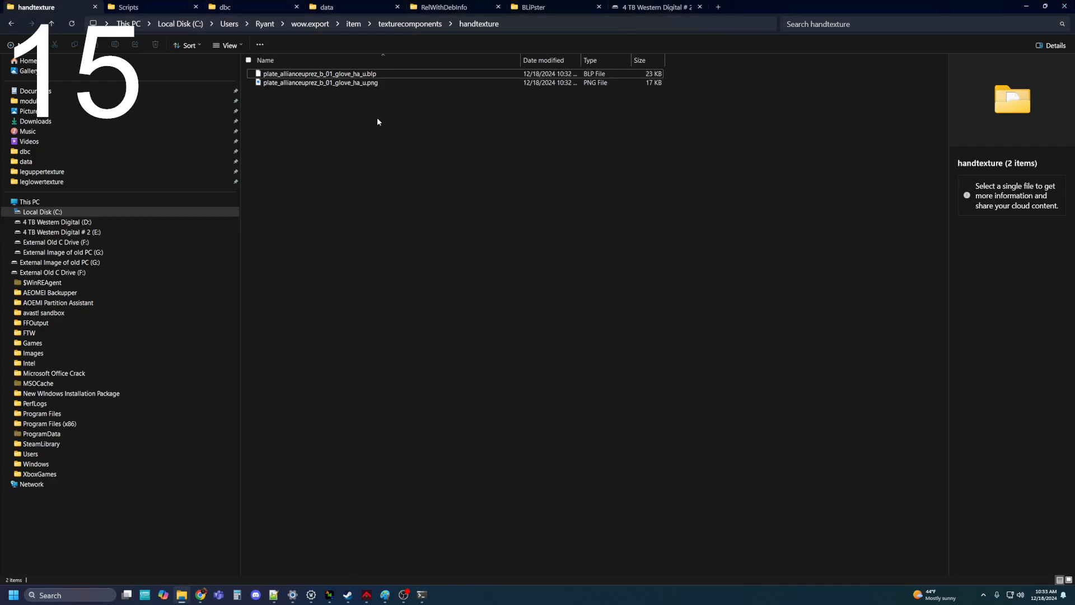
key(Down)
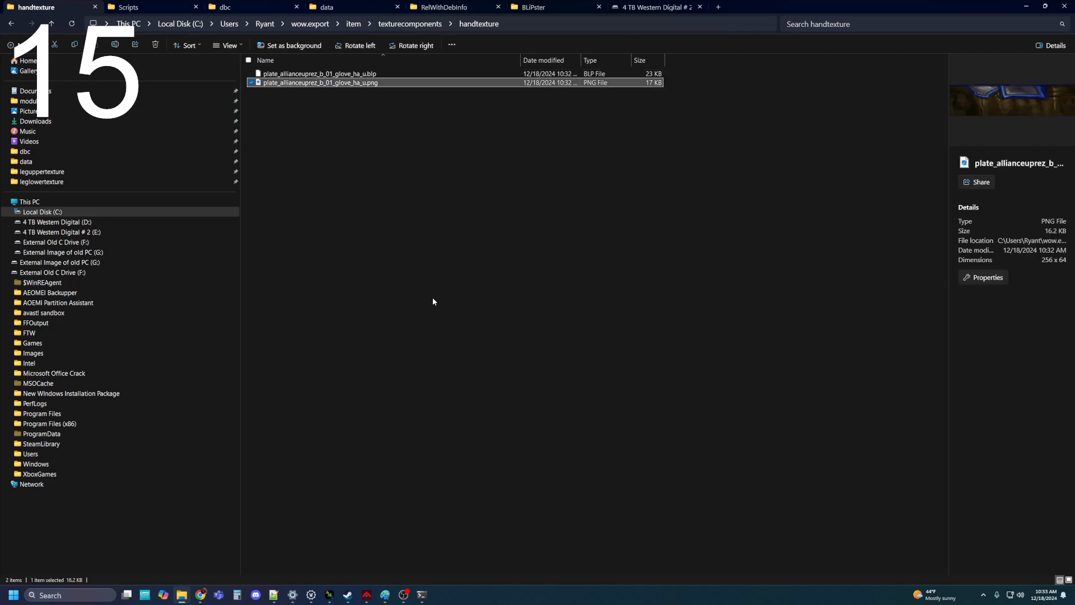
key(Delete)
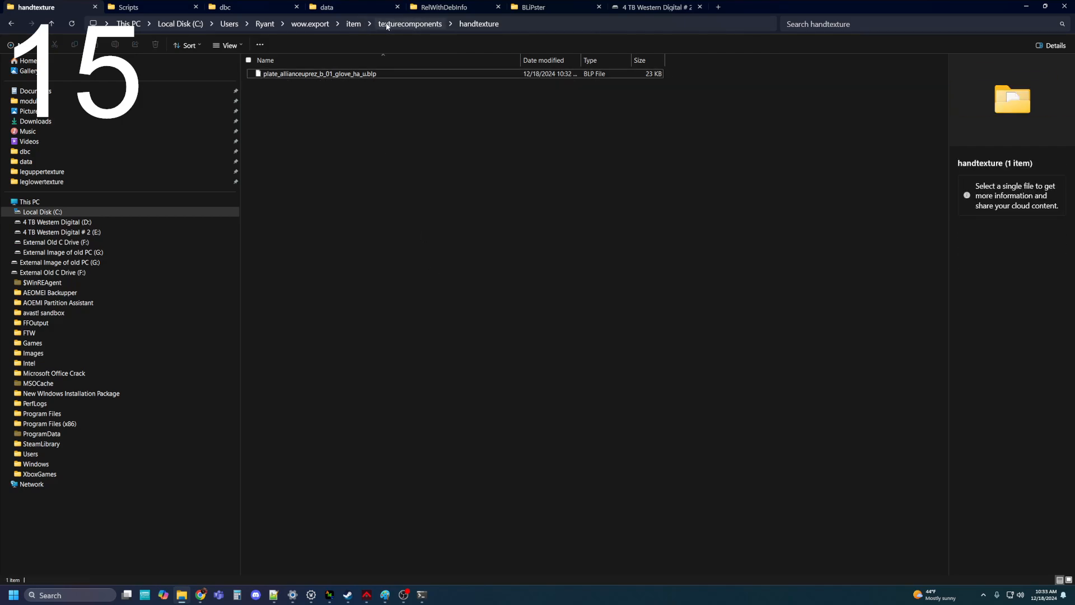
Step: Delete plate_allianceuprez_b_01_glove_al_u.png from the armlowertexture folder
click(387, 24)
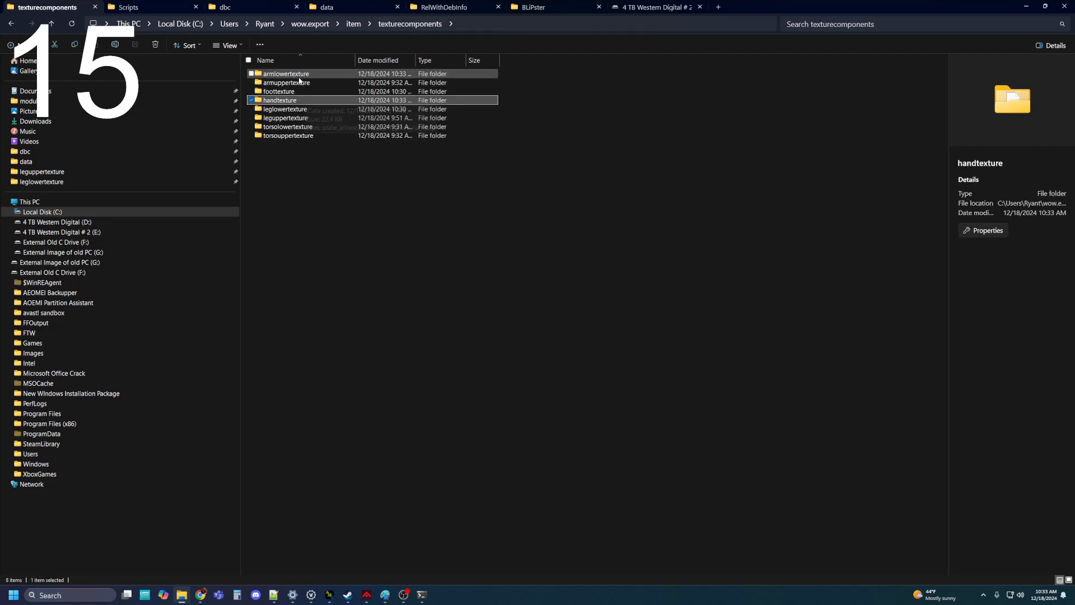
double_click(301, 77)
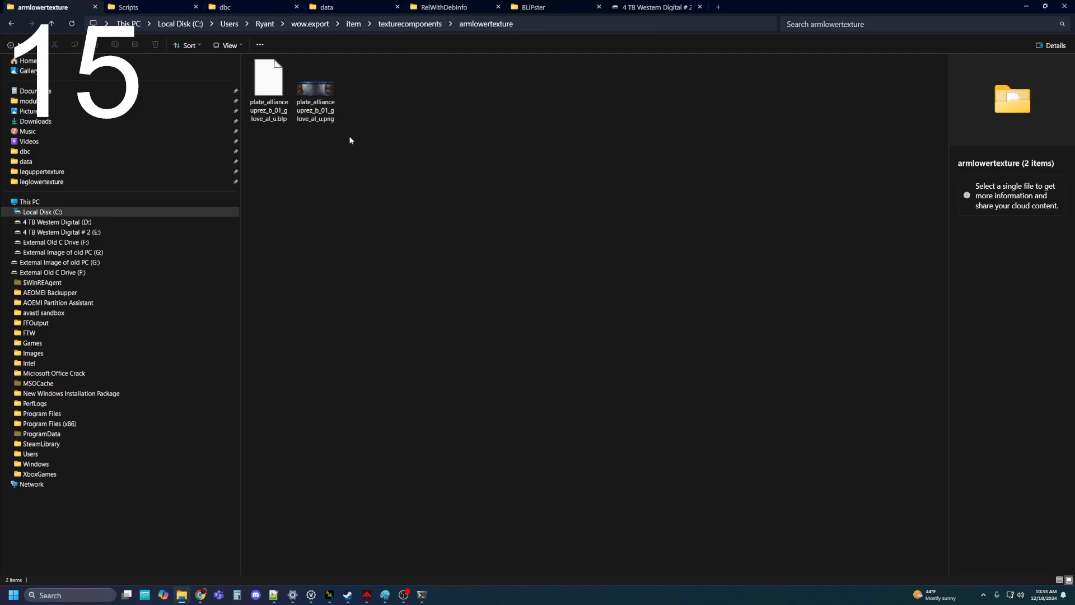
click(331, 108)
key(Delete)
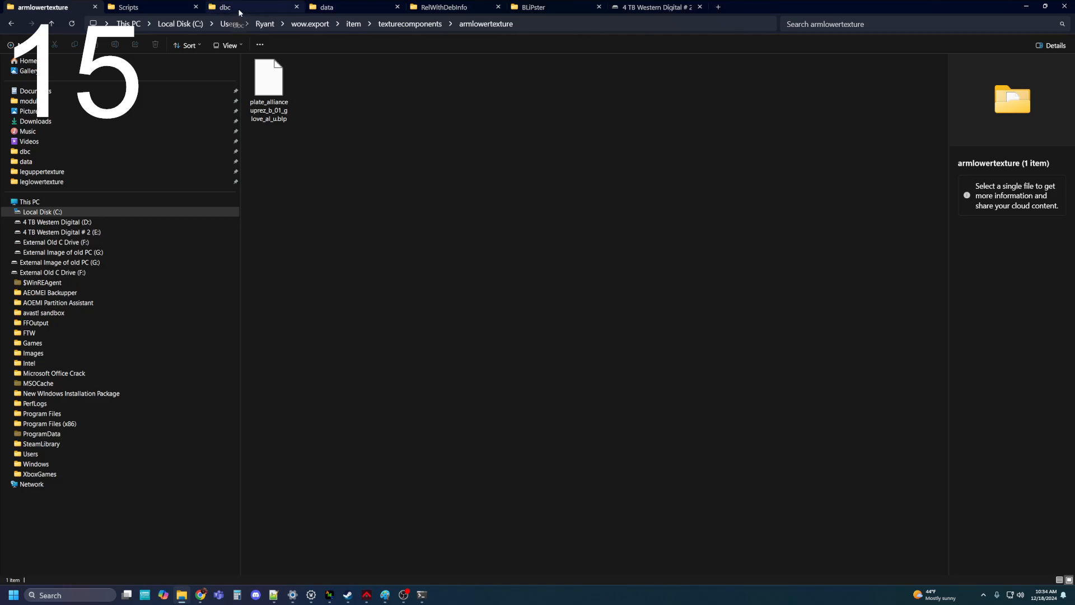
Step: Switch to Keira3 and start a new item template with entry 56844, ready for its name
click(367, 596)
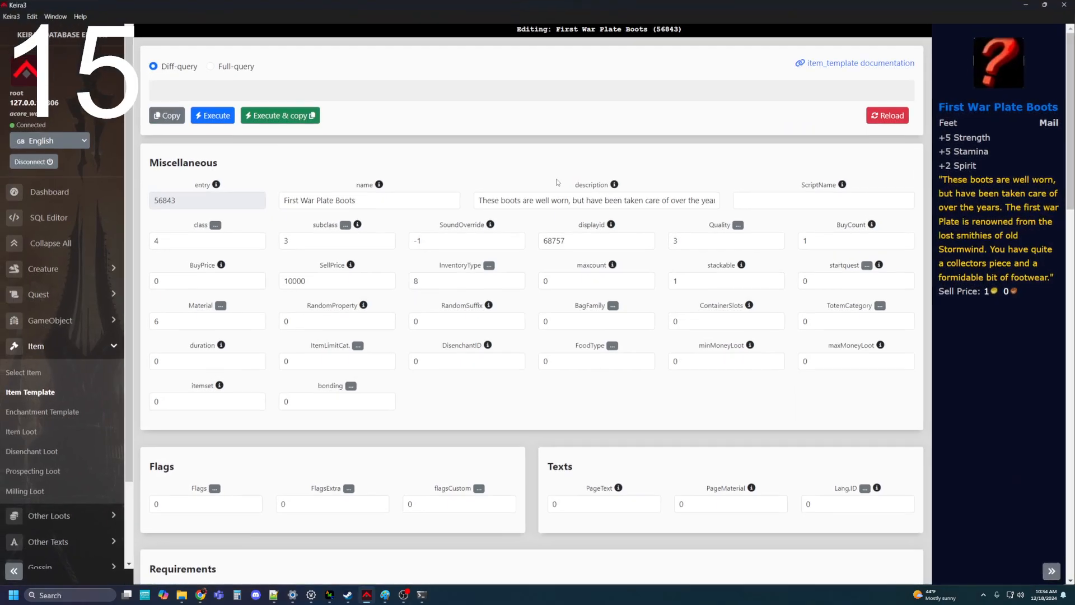
click(38, 370)
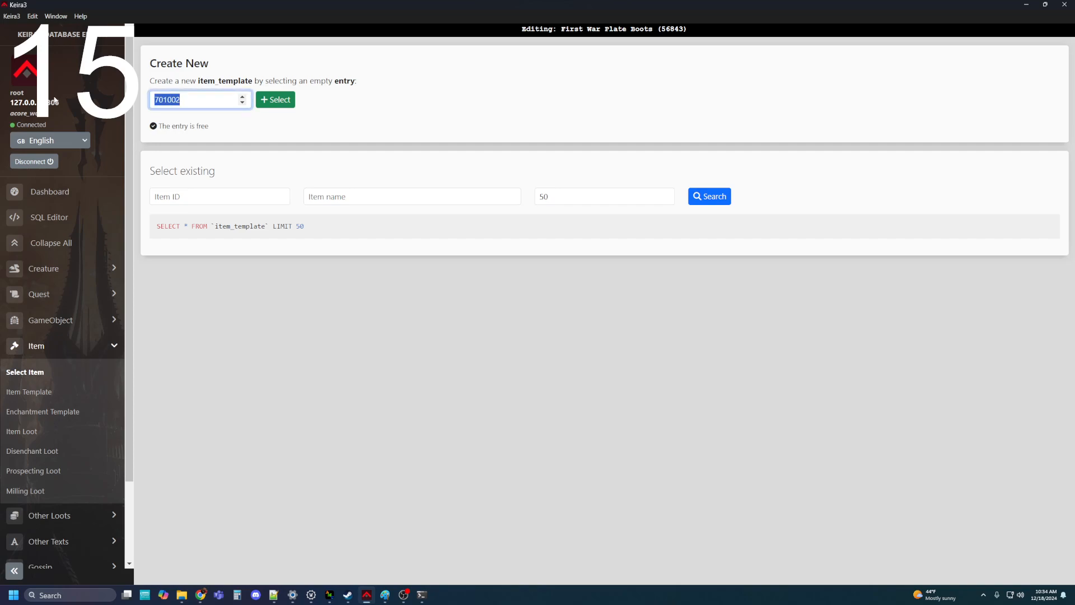
text(56844)
click(273, 101)
click(333, 228)
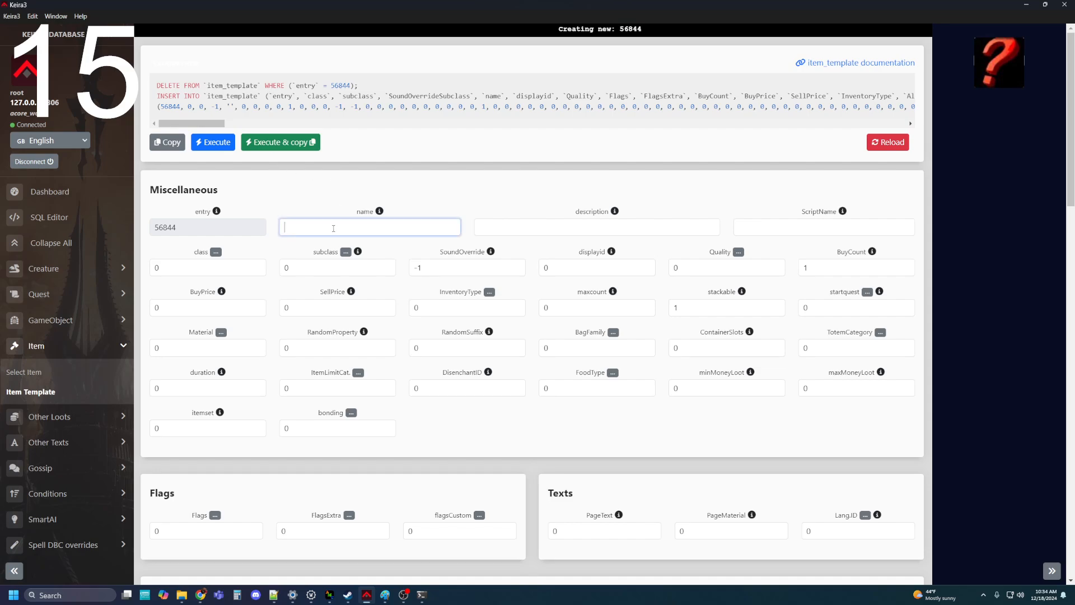
Step: Name the item First War Plate Gauntlets and describe its sword-hilt wear, dented crossguard area, and status as the finest non-enchanted plate from armory stock equipment
text(First War Plate)
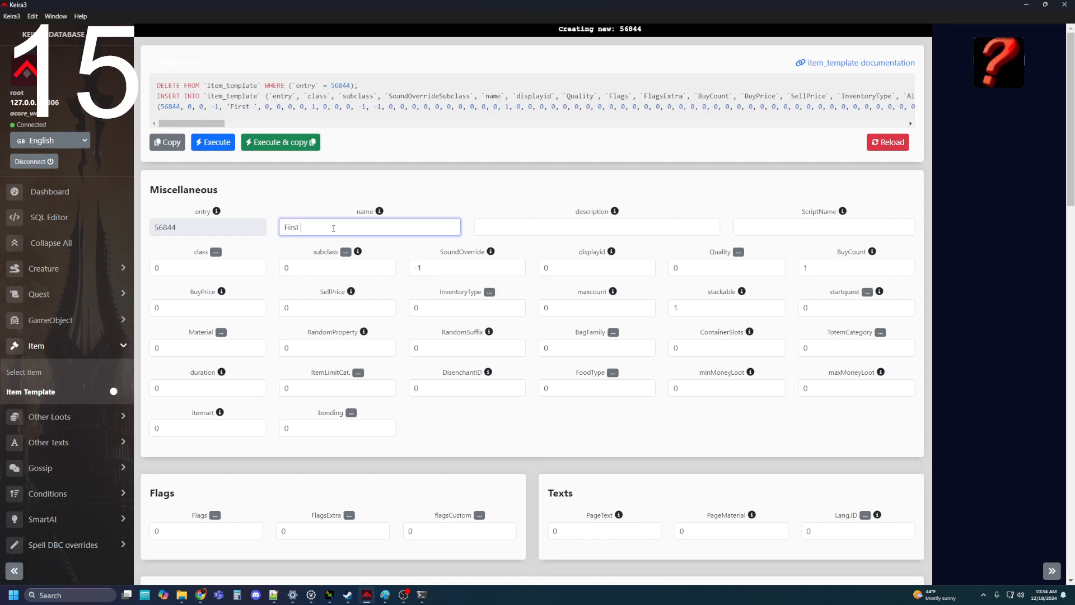
text( Gauntlets)
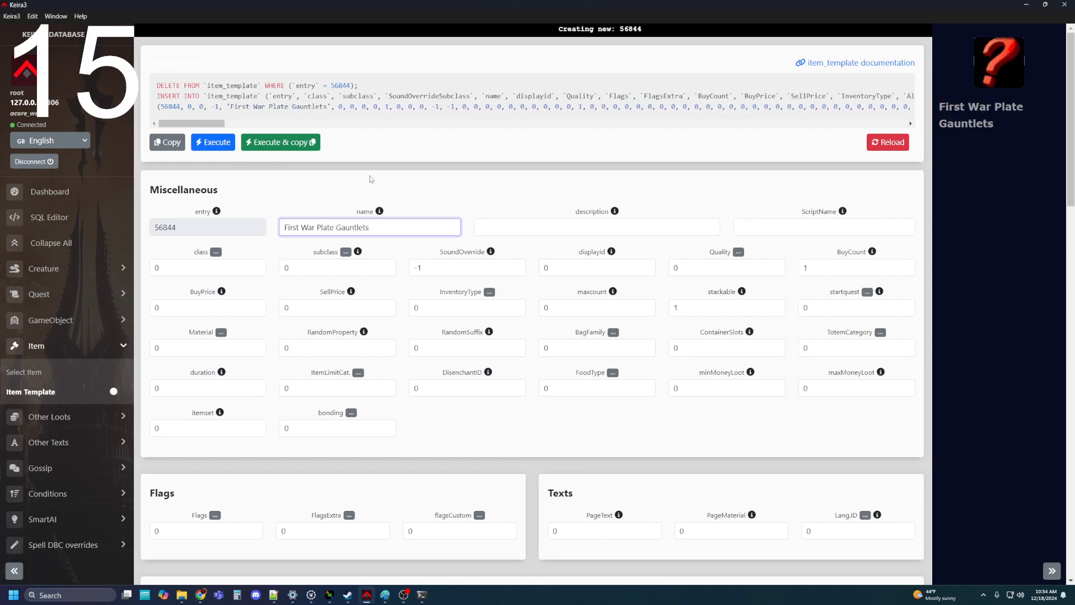
click(534, 223)
text(Th)
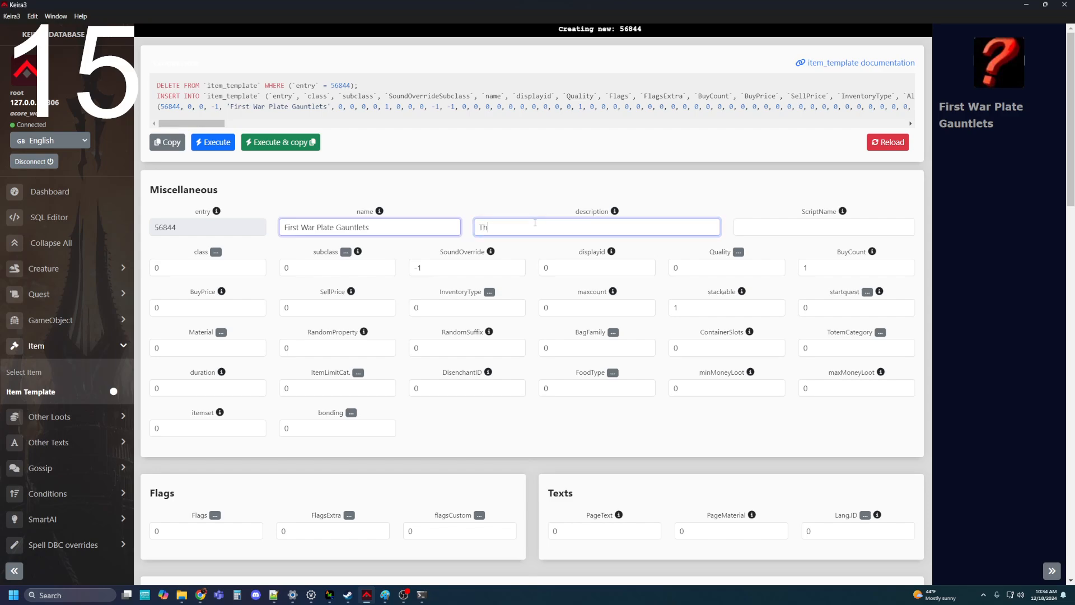
text(ese Gauntlest)
text( ar)
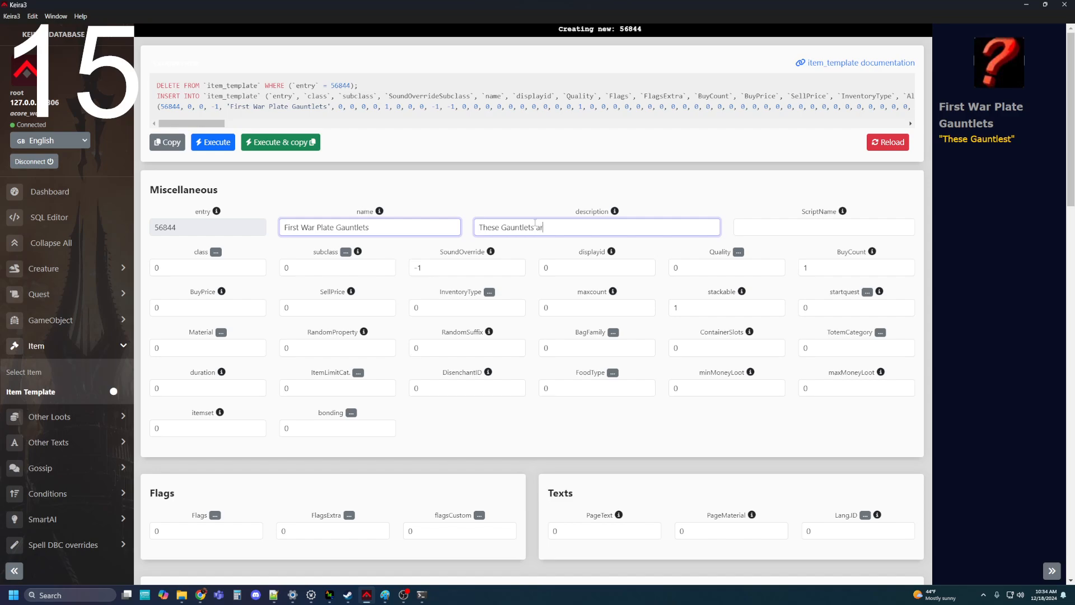
text(e worn where the wearer would be holding the hi)
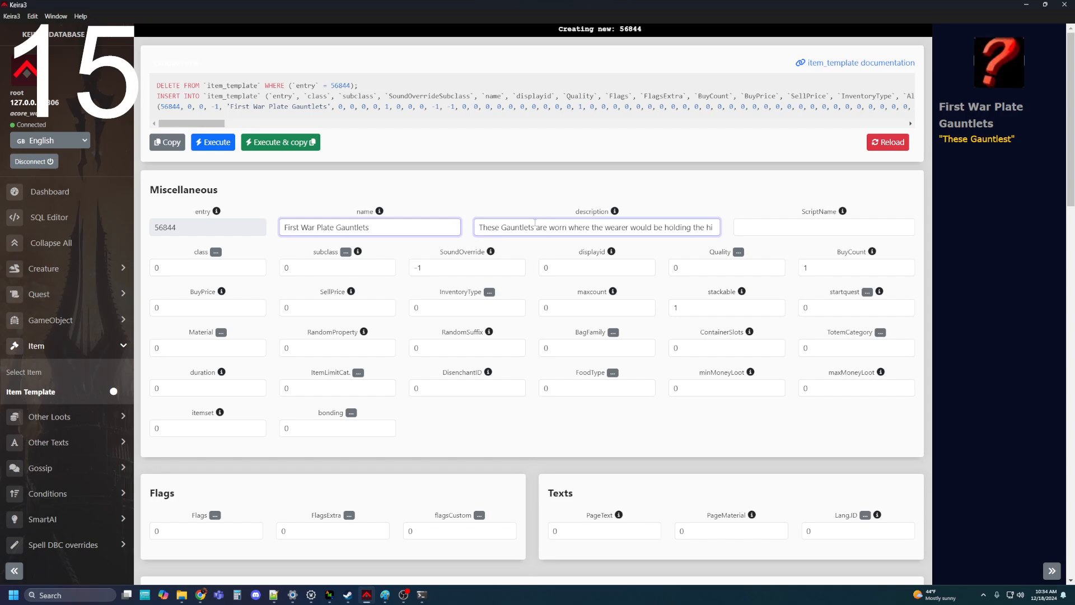
text(lt of a stord, d)
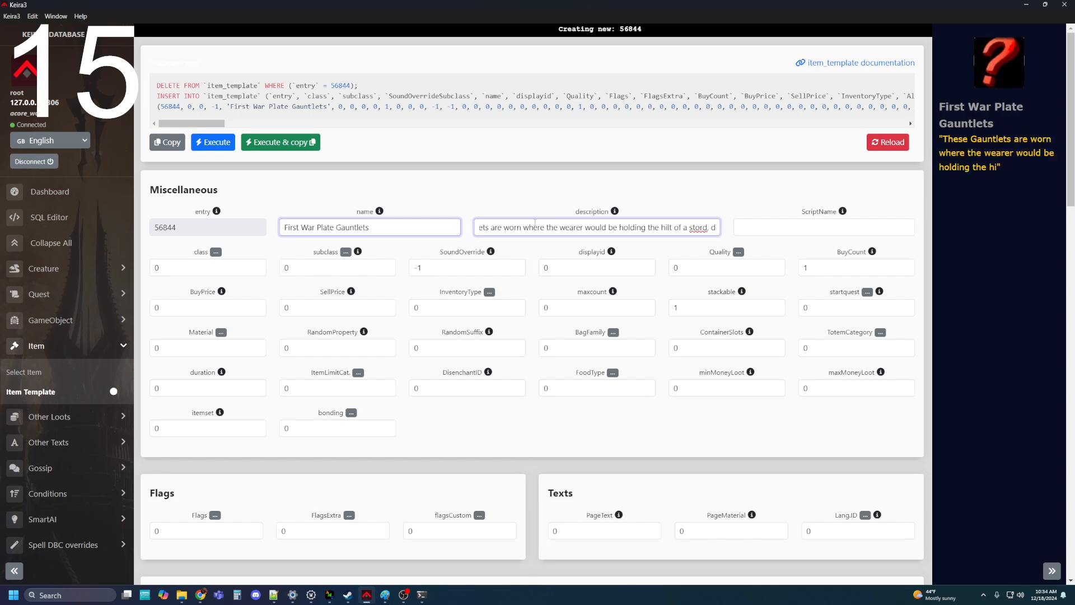
text(ents along the crossgu)
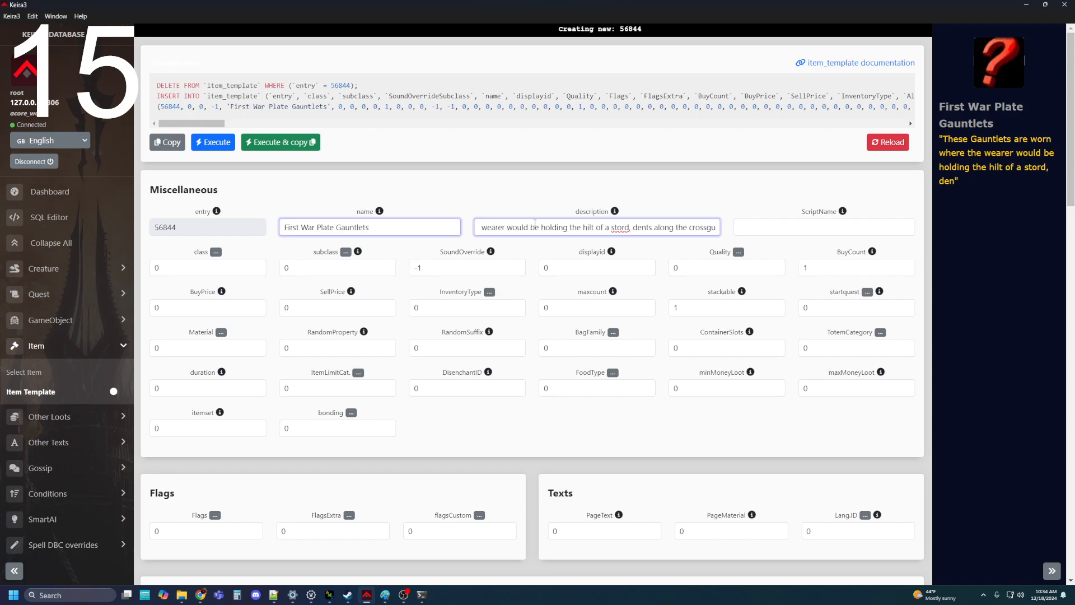
text(ard)
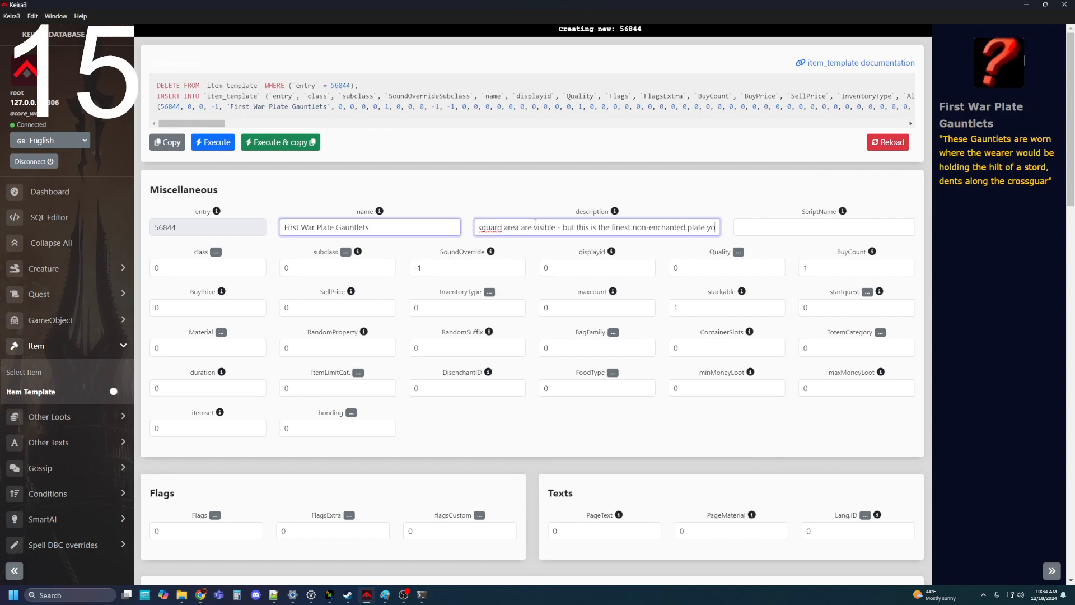
text('ve seen)
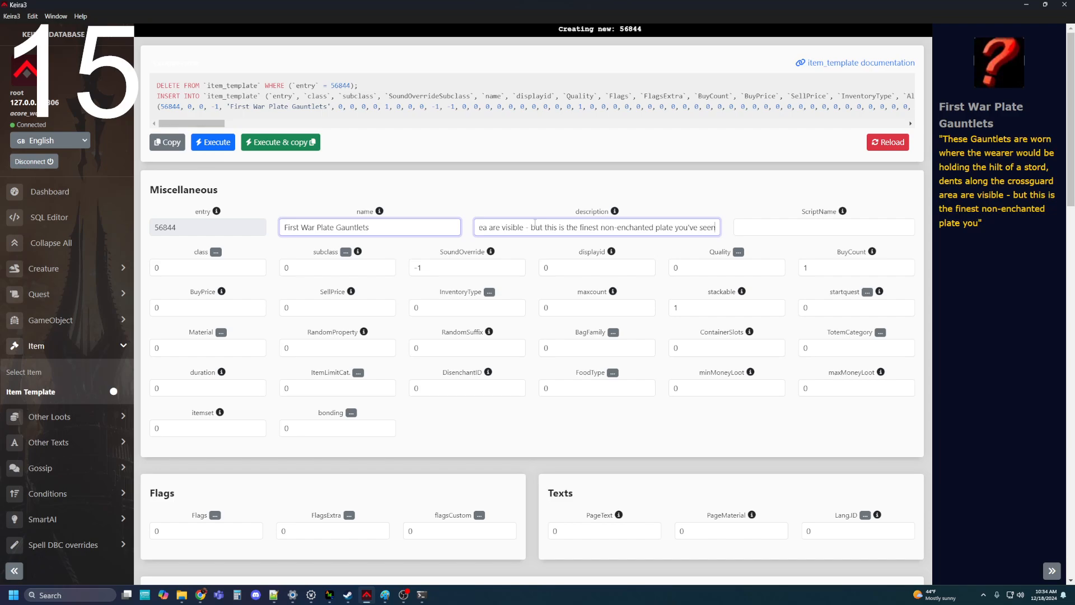
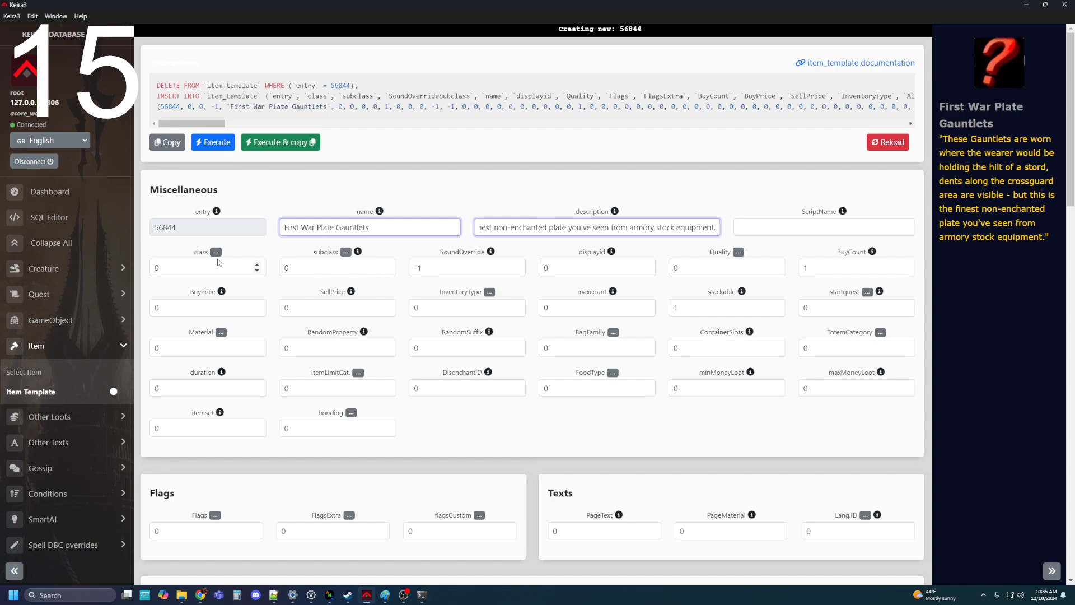
Step: Set the item's class to Armor (4) and its subclass to Mail (3)
click(215, 252)
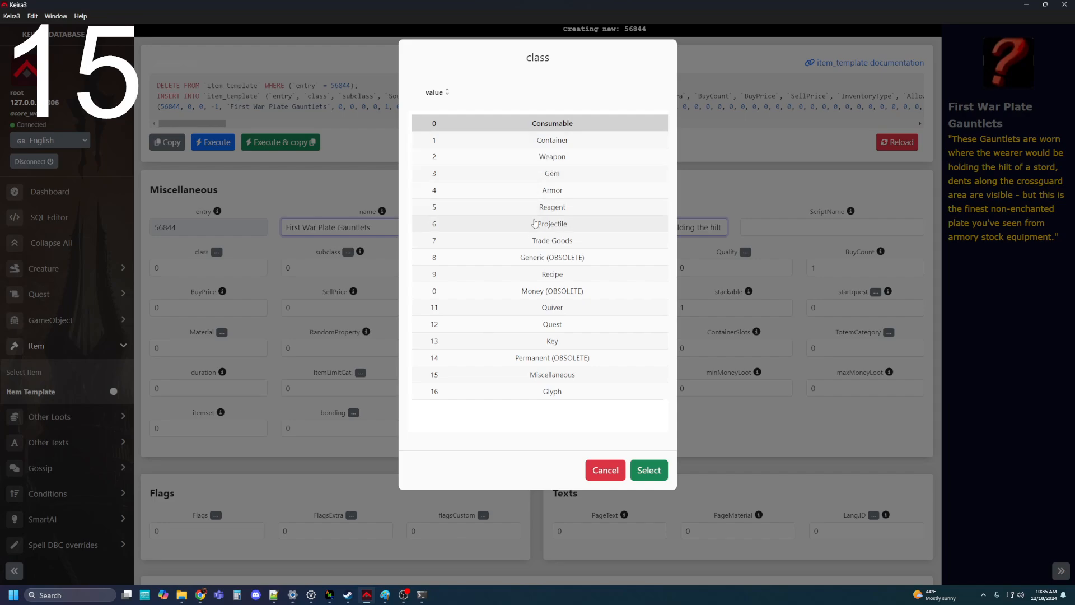
click(553, 192)
click(649, 469)
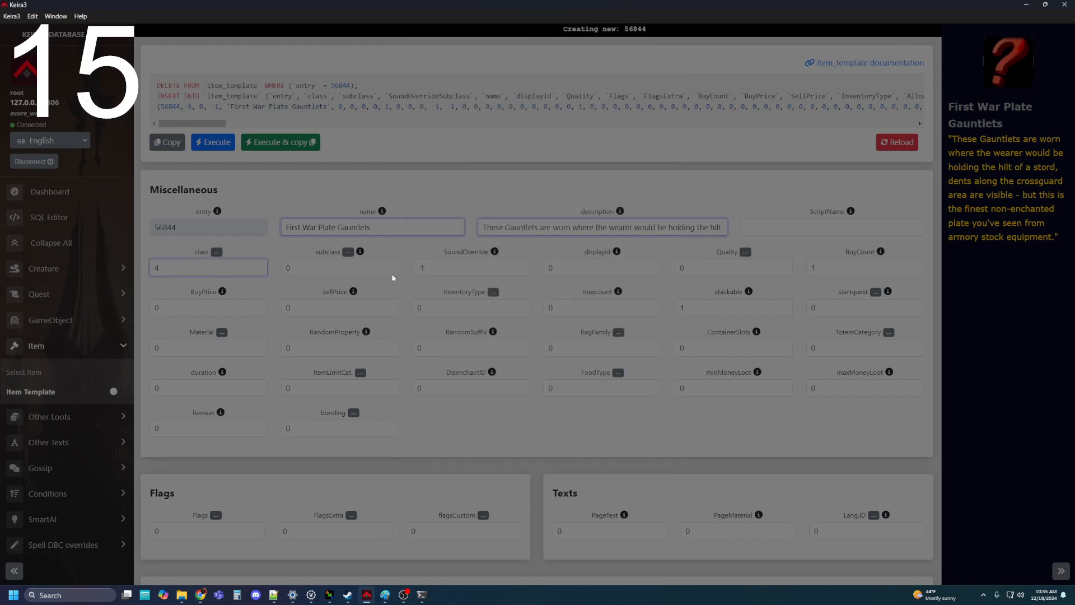
click(349, 253)
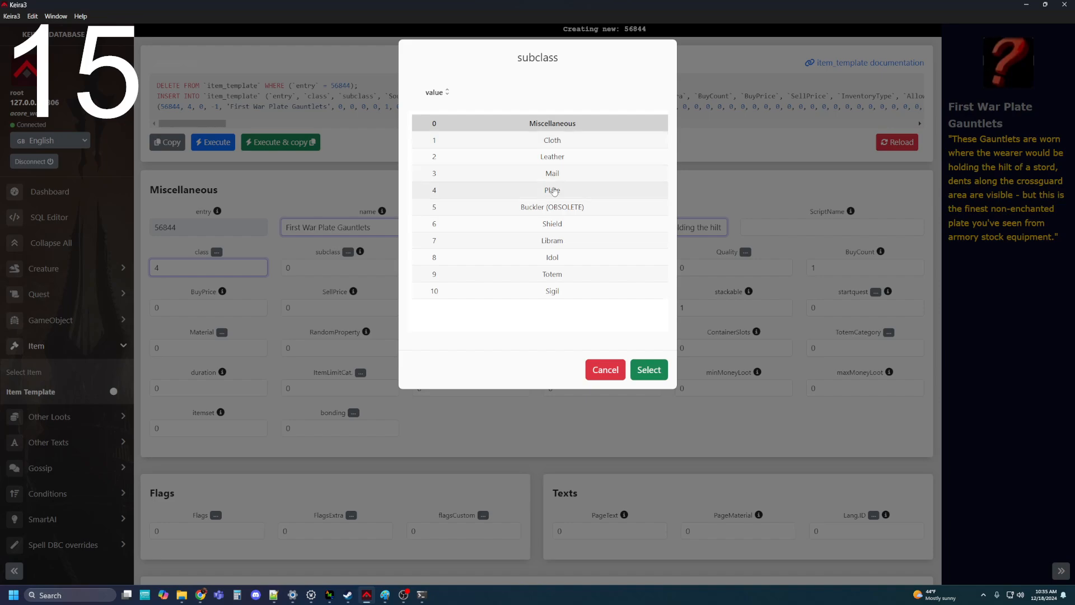
click(549, 178)
click(649, 370)
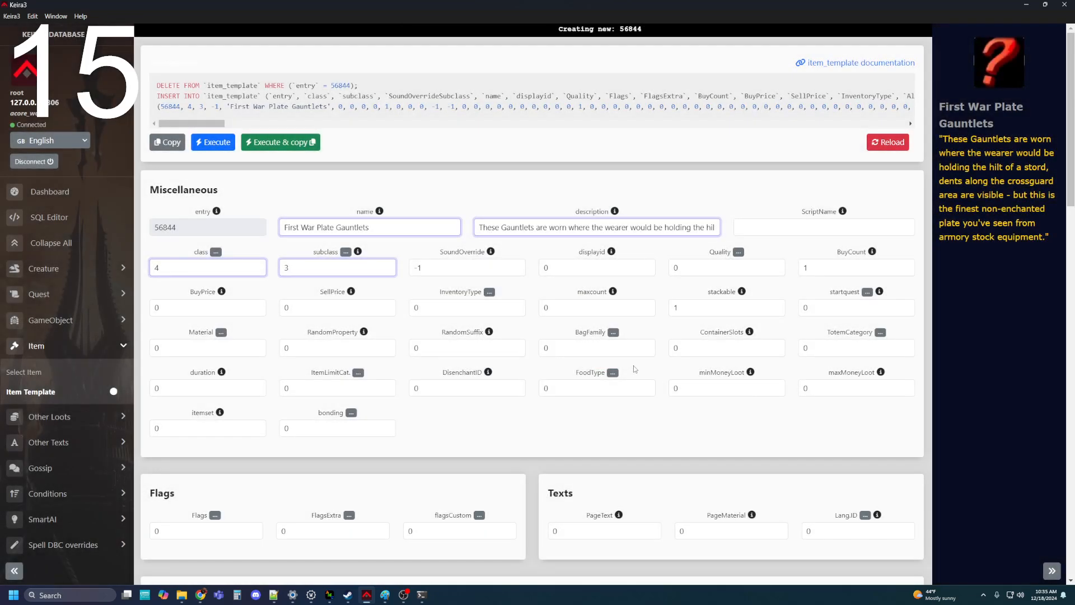
Step: Switch to File Explorer and find the item DBC files in the dbc folder to look up a displayid
double_click(598, 268)
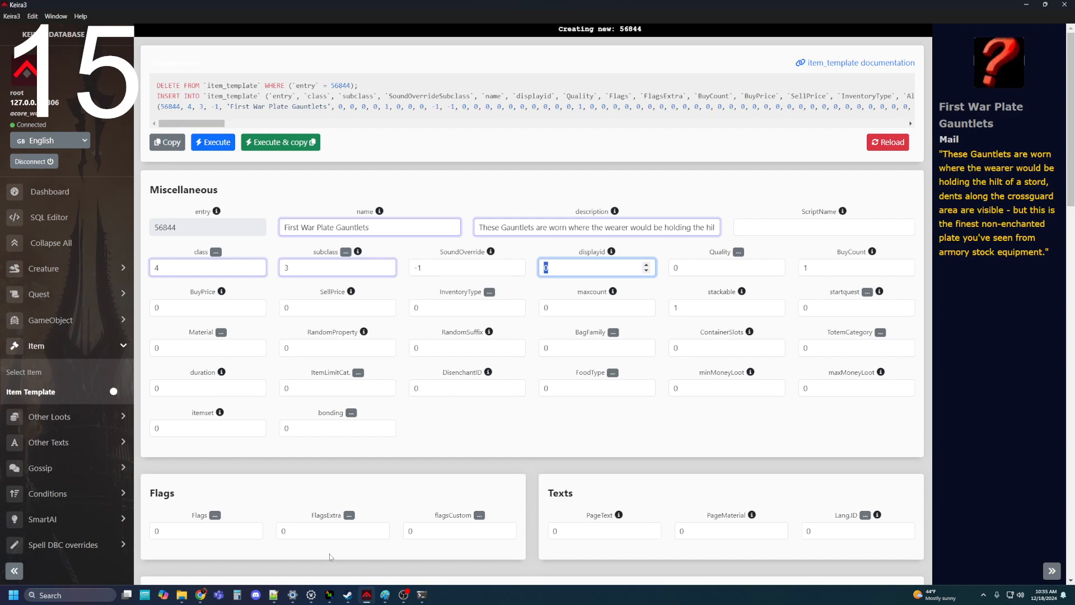
click(188, 596)
click(225, 7)
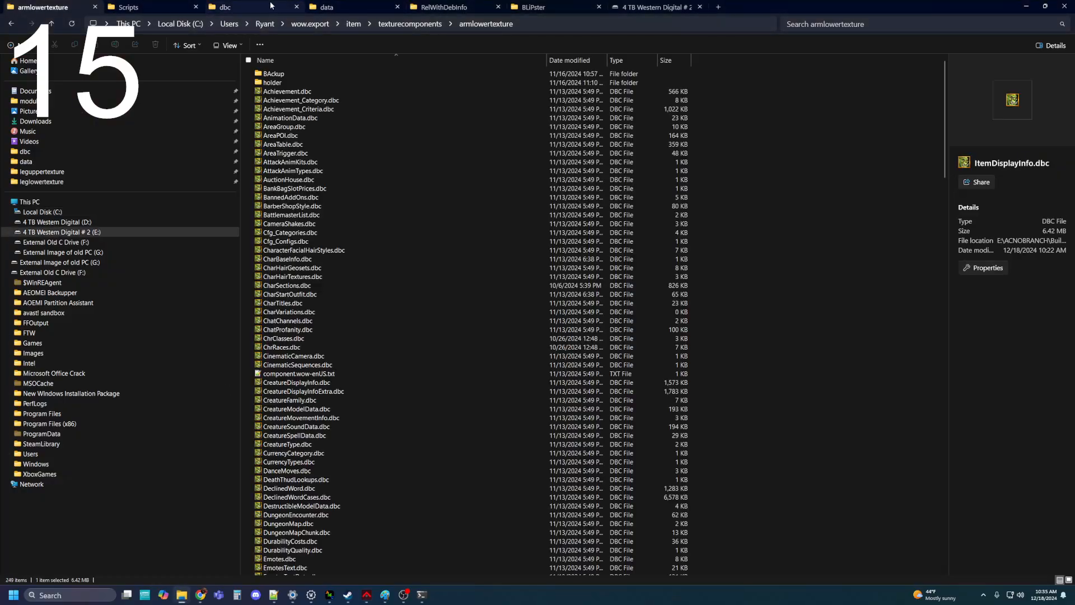
scroll(313, 340, down, 1)
scroll(313, 340, down, 18)
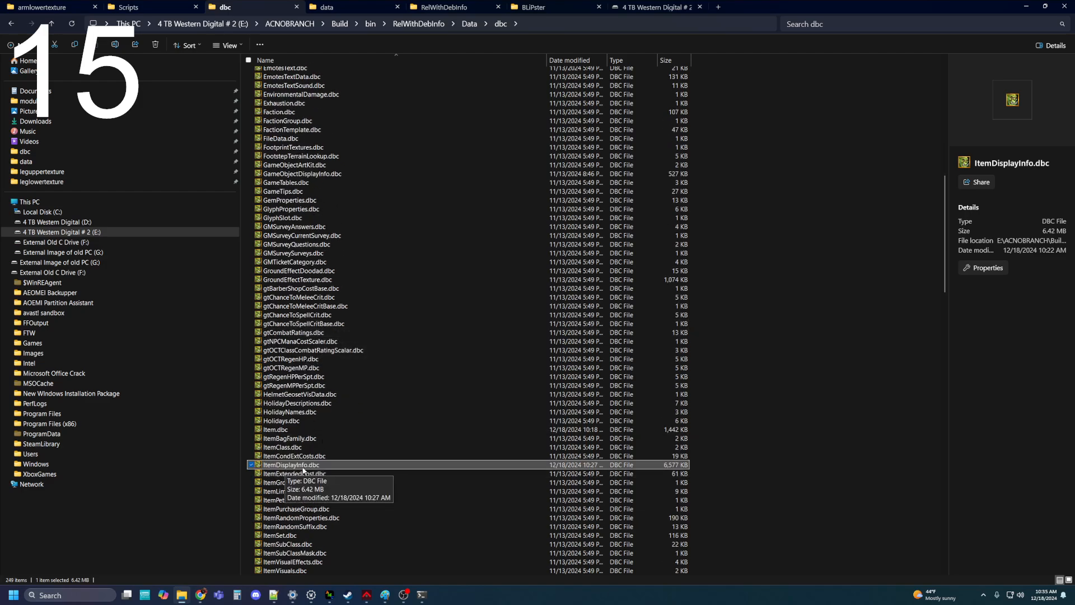
double_click(303, 469)
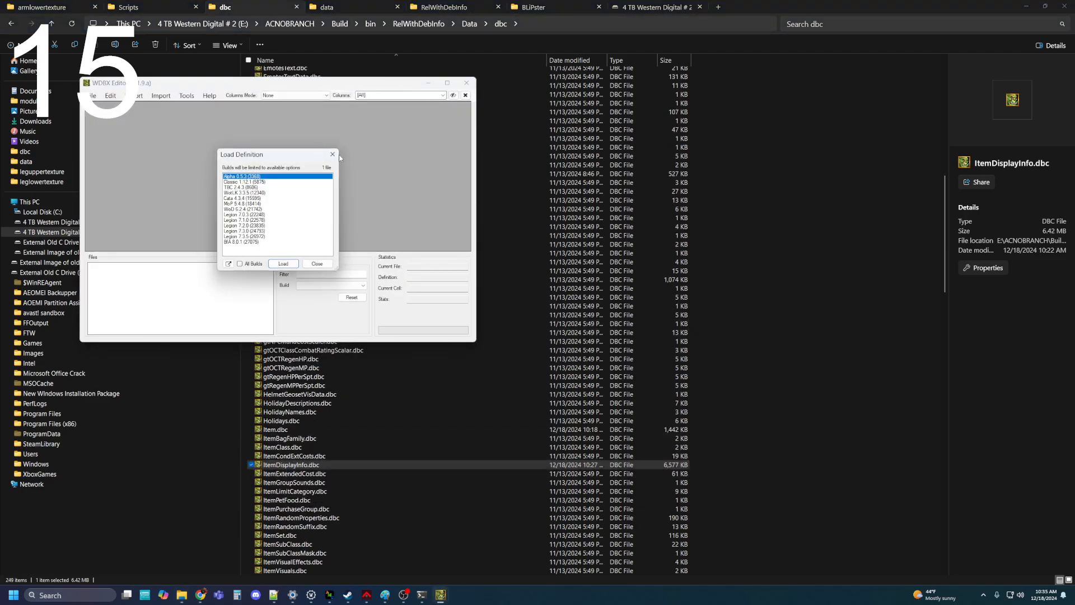
click(333, 155)
click(466, 83)
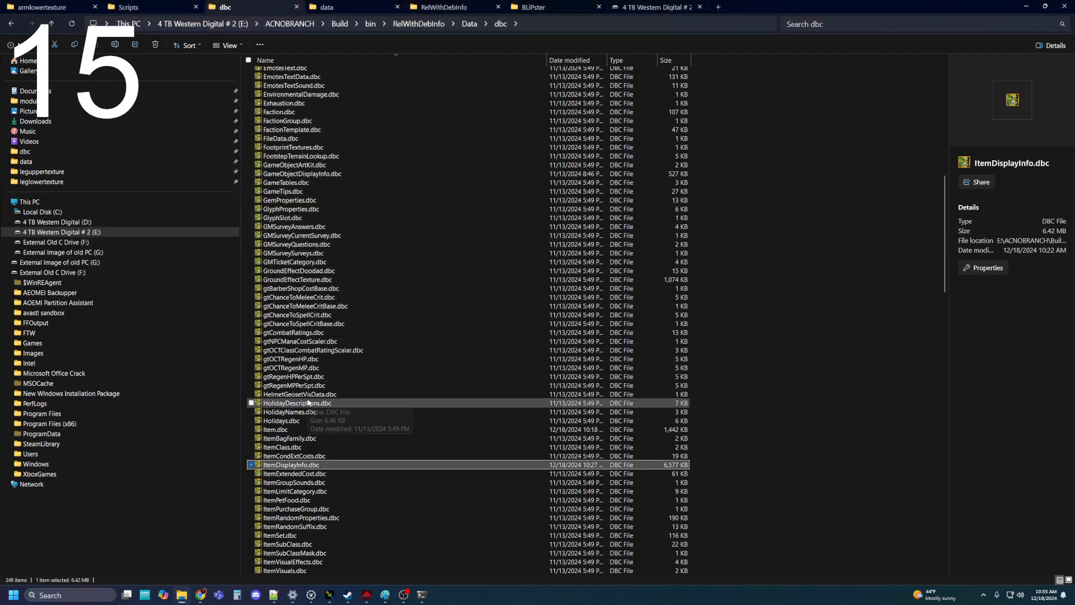
Step: Load Item.dbc in WDBX Editor with the WotLK 3.3.5 (12340) definition and copy the DisplayInfoID of item 56843
double_click(290, 430)
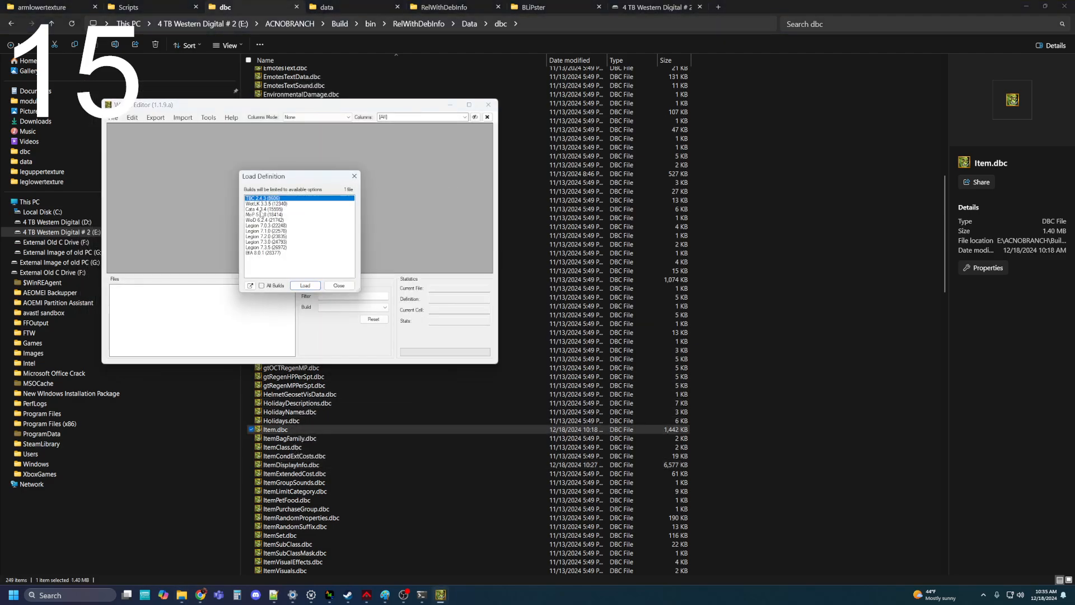
click(264, 203)
click(305, 285)
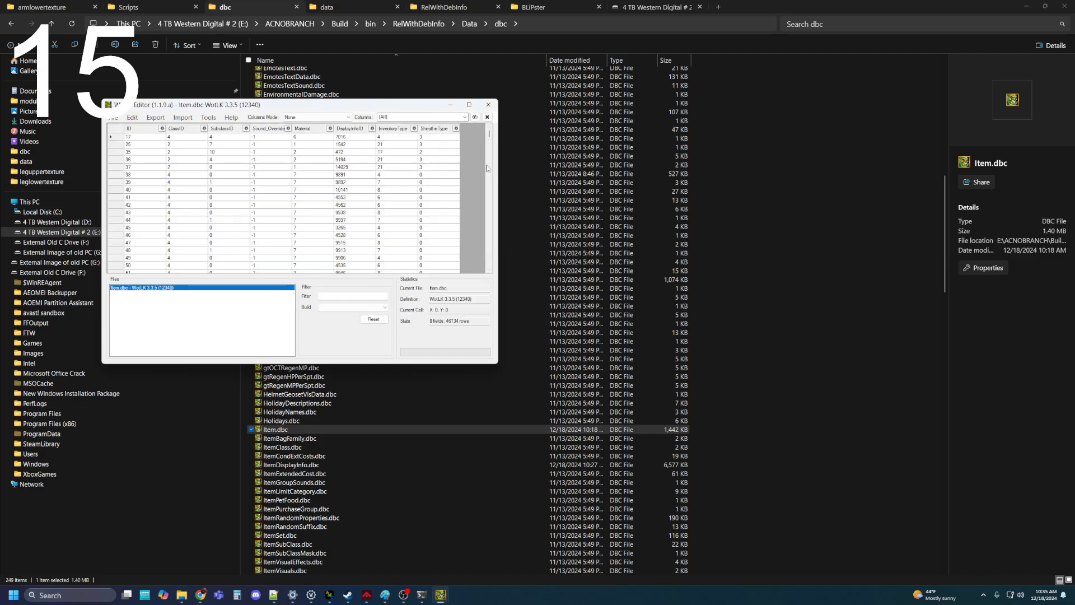
drag(489, 135, 468, 268)
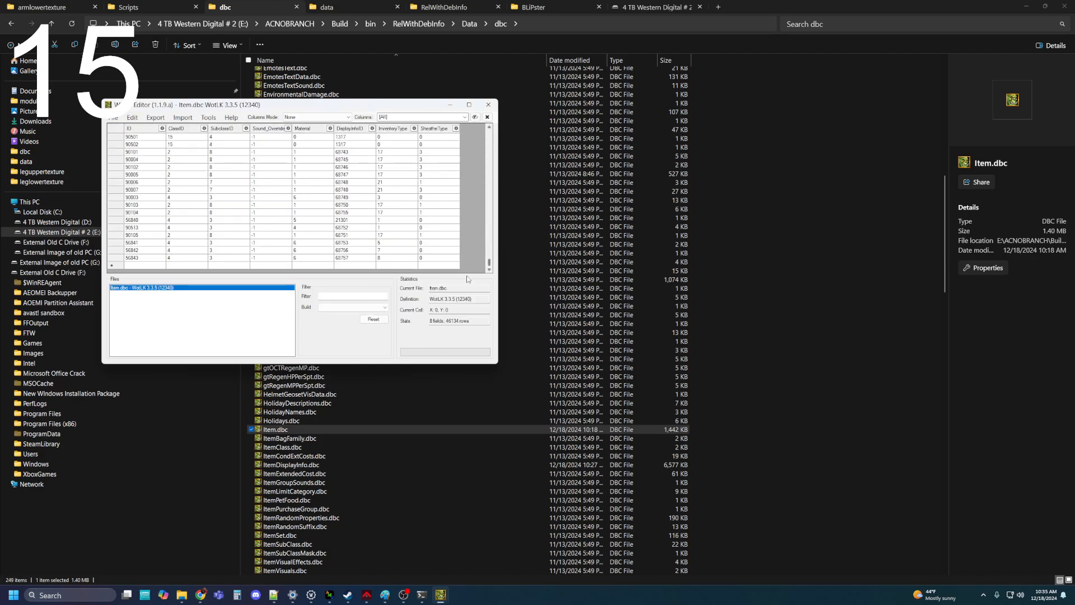
click(362, 259)
key(ctrl+c)
Step: Switch back to Keira3 and set the new item's displayid to 68758
click(367, 595)
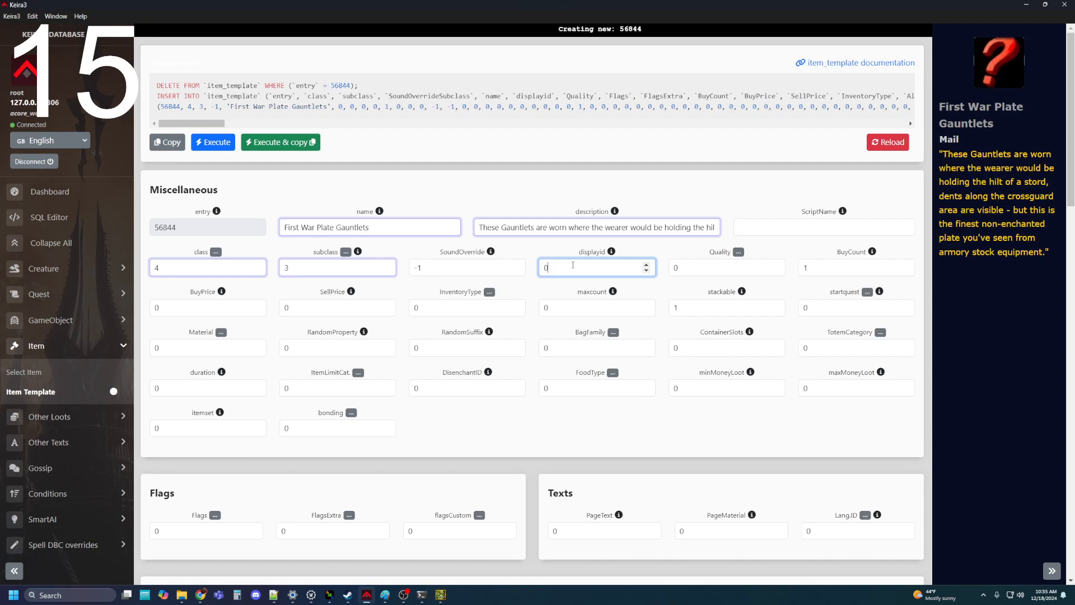
key(ctrl+v)
text(8)
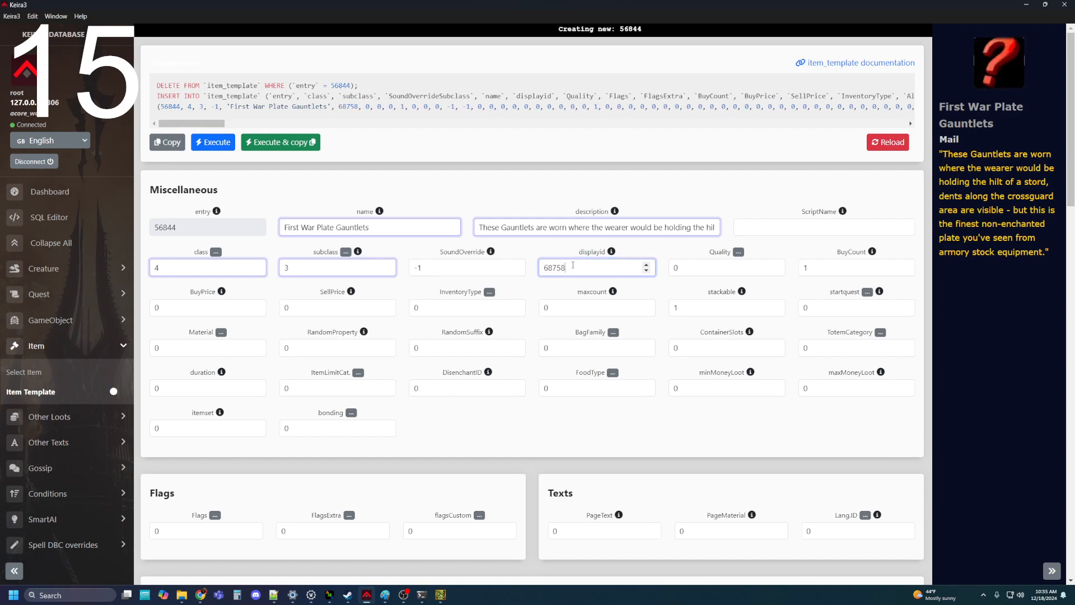
Step: Set the item's quality to Blue (Rare) and its SellPrice to 10000
click(739, 251)
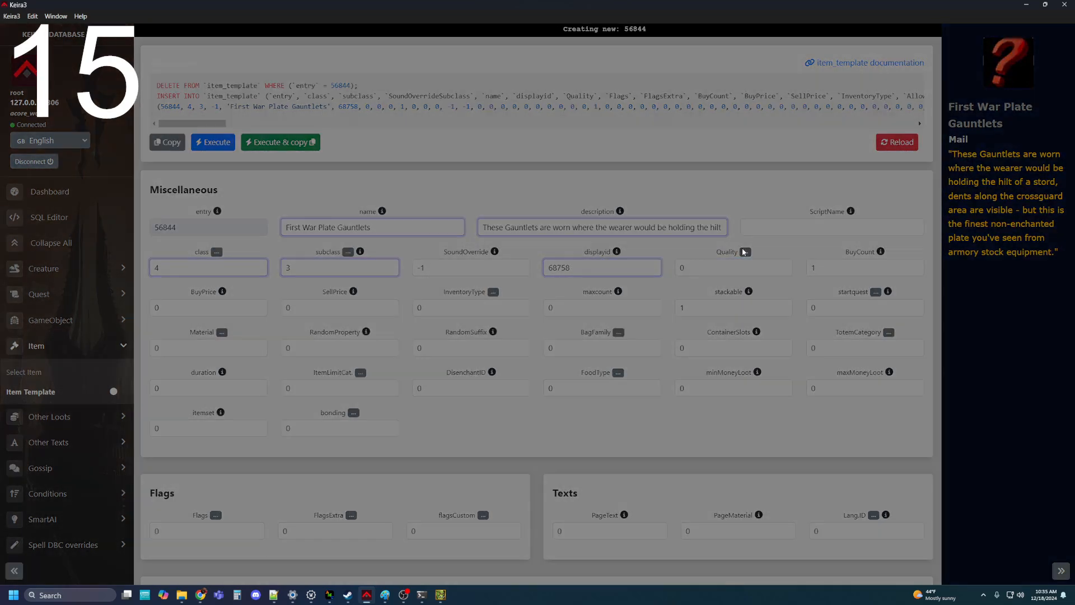
click(560, 173)
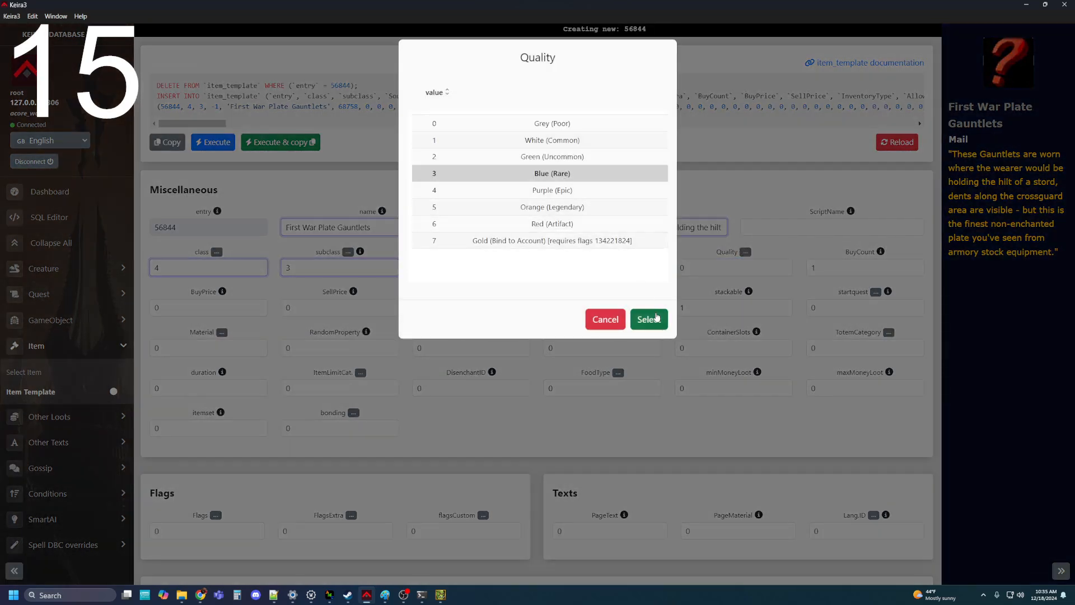
click(649, 319)
double_click(384, 308)
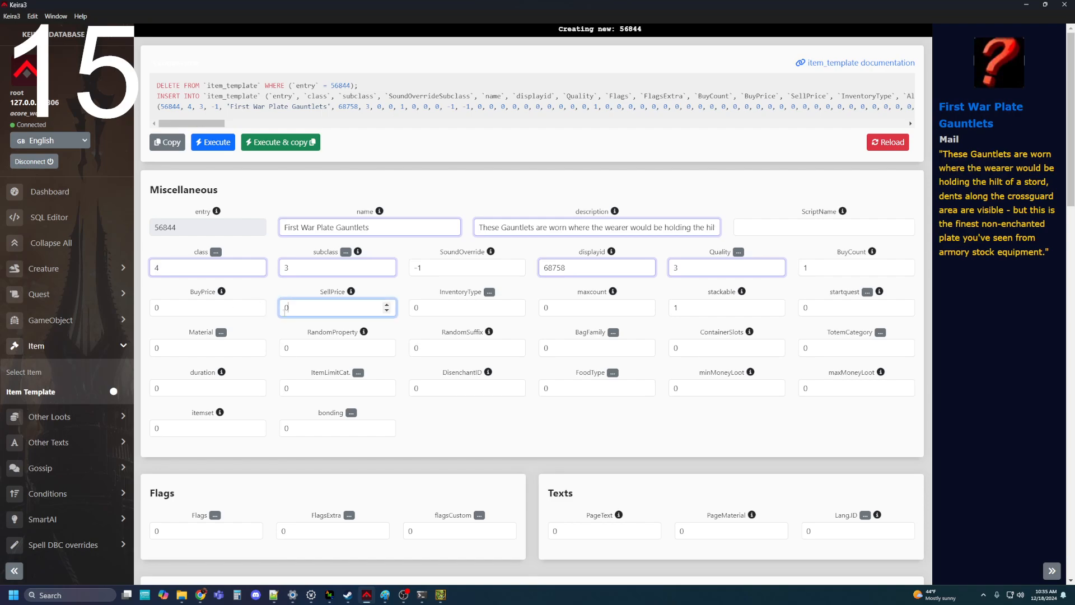
text(1000)
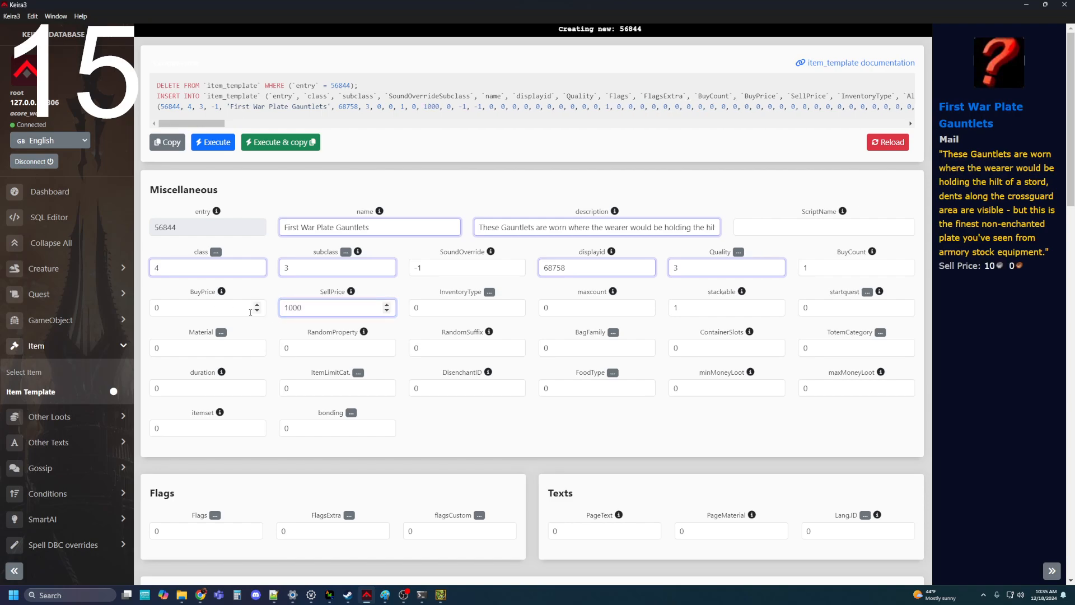
text(0)
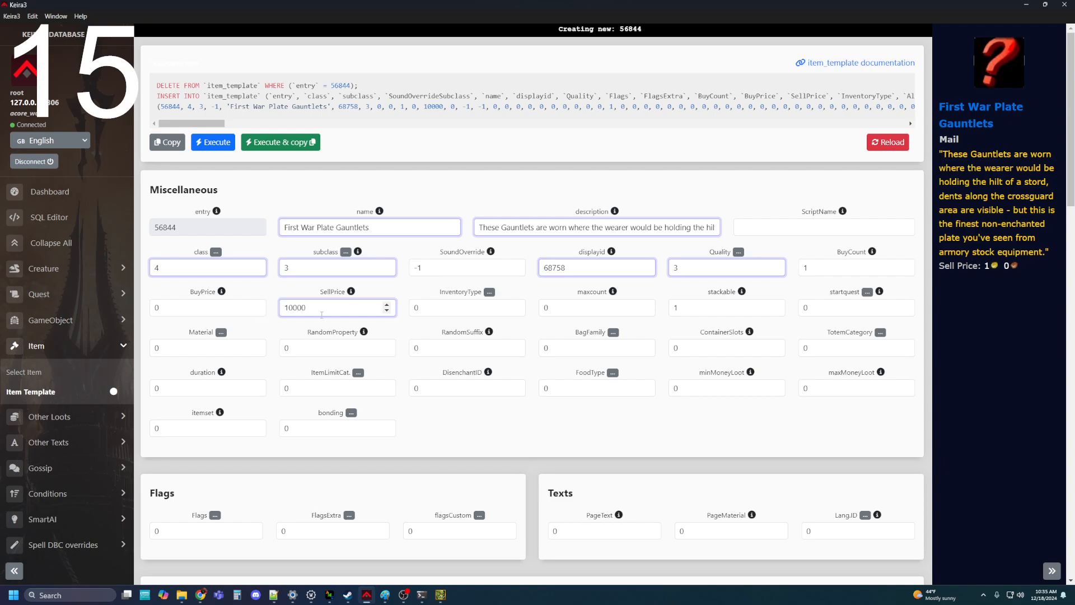
Step: Set the item's InventoryType to HANDS (10) and its Material to Plate (6)
click(474, 305)
click(489, 292)
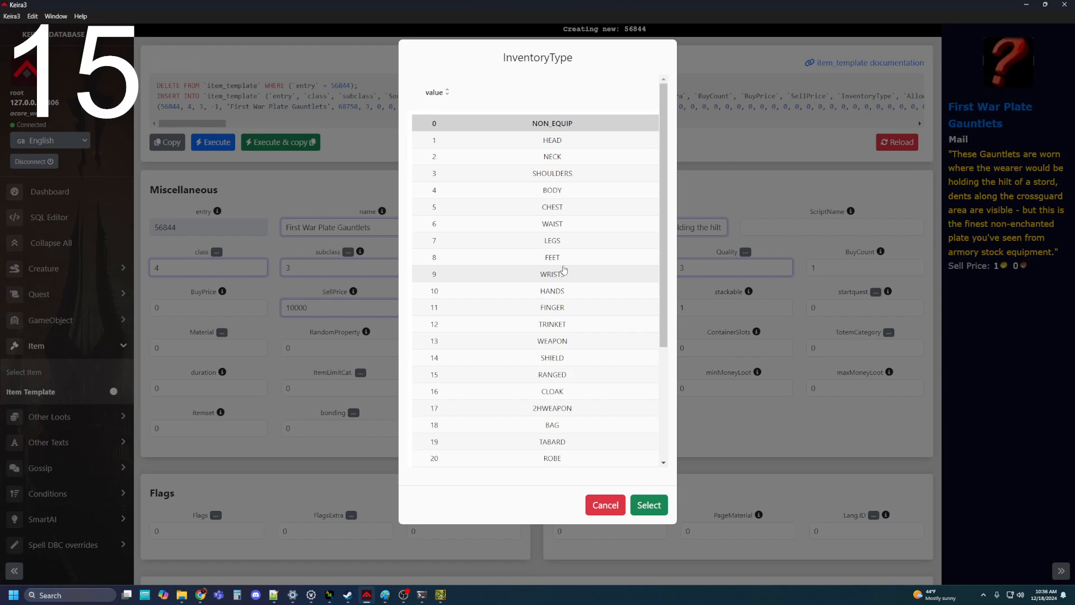
click(566, 290)
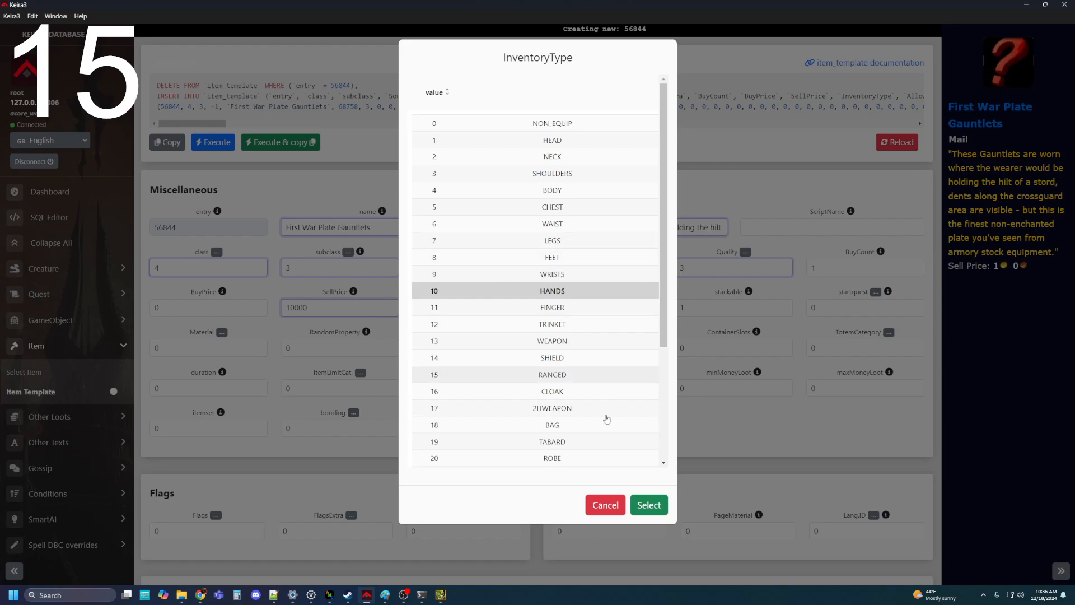
click(649, 505)
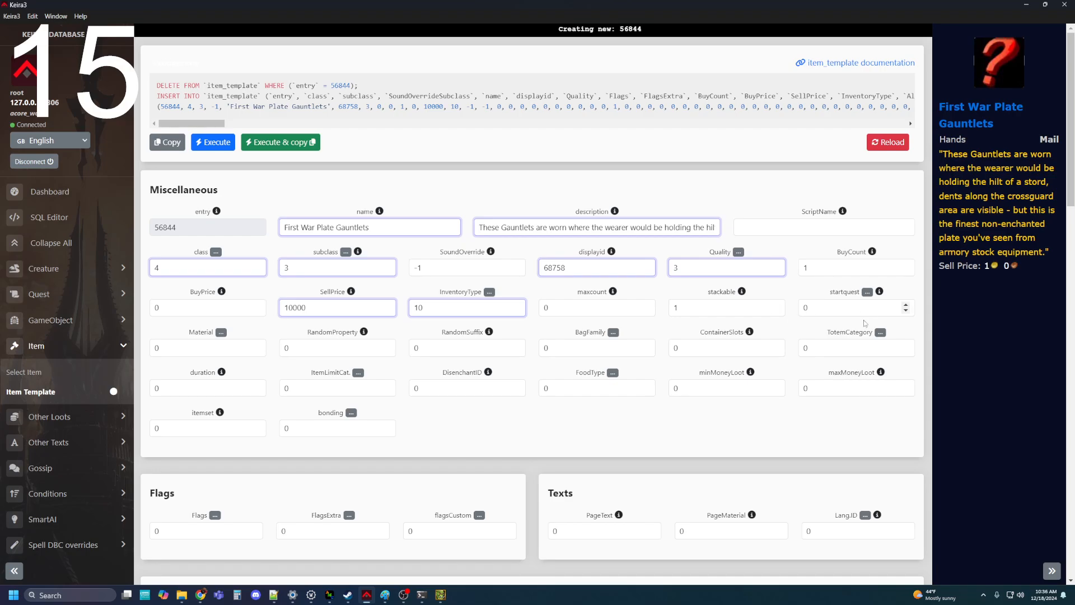
click(221, 333)
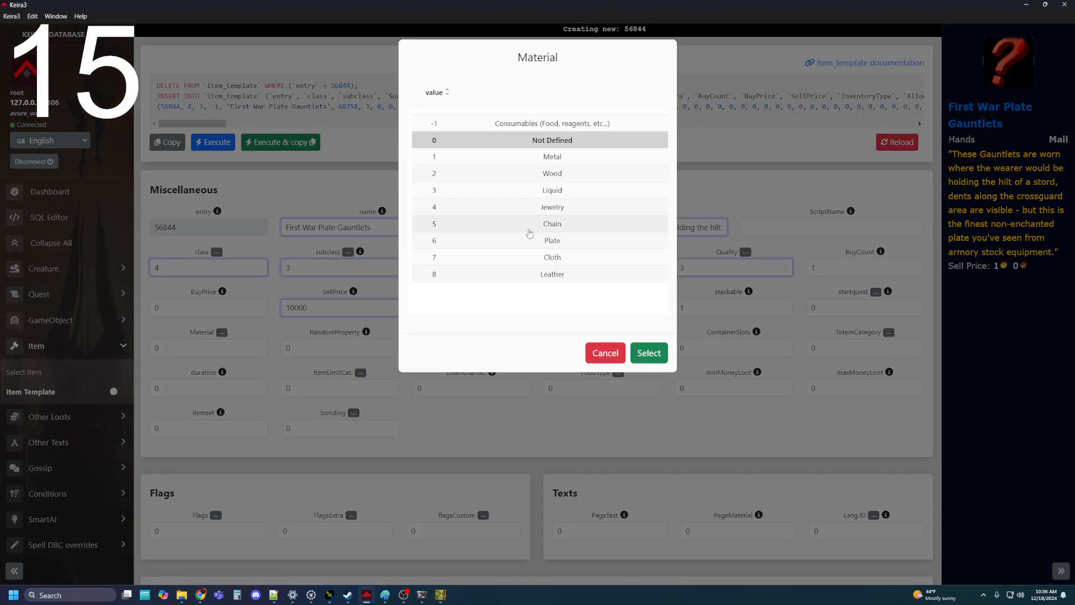
click(538, 240)
click(649, 353)
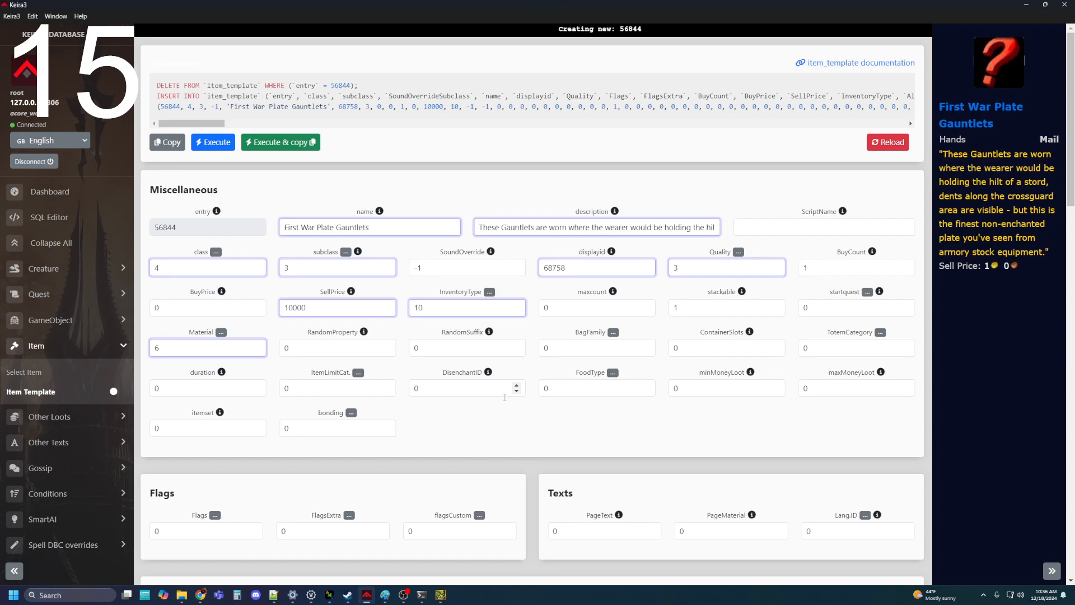
Step: Set the item's first three stat types to STRENGTH (4), STAMINA (7) and SPIRIT (6)
scroll(413, 407, down, 3)
scroll(235, 269, down, 10)
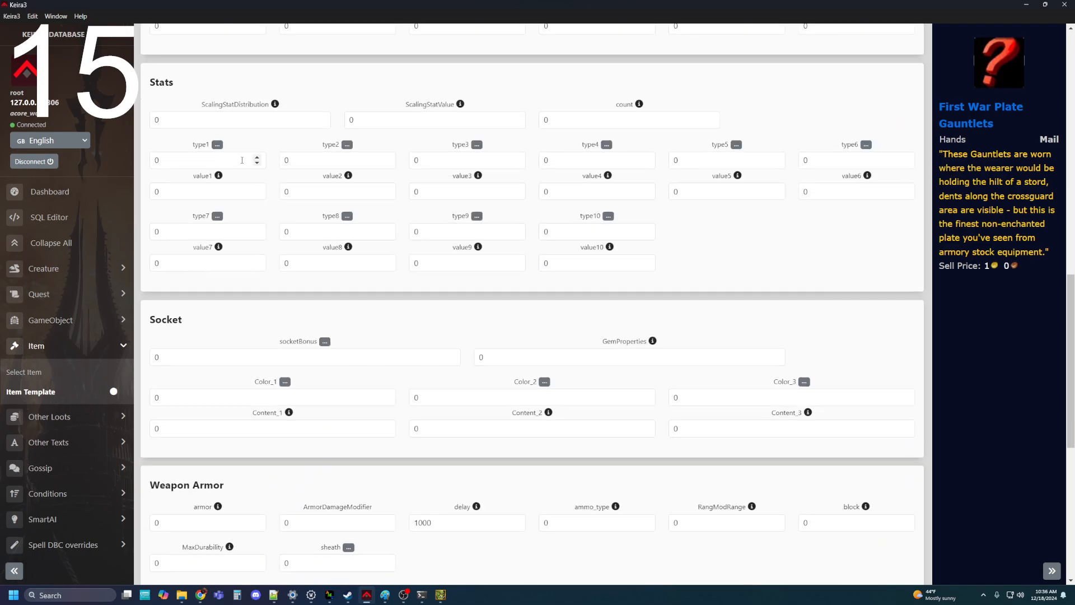
click(218, 144)
click(542, 178)
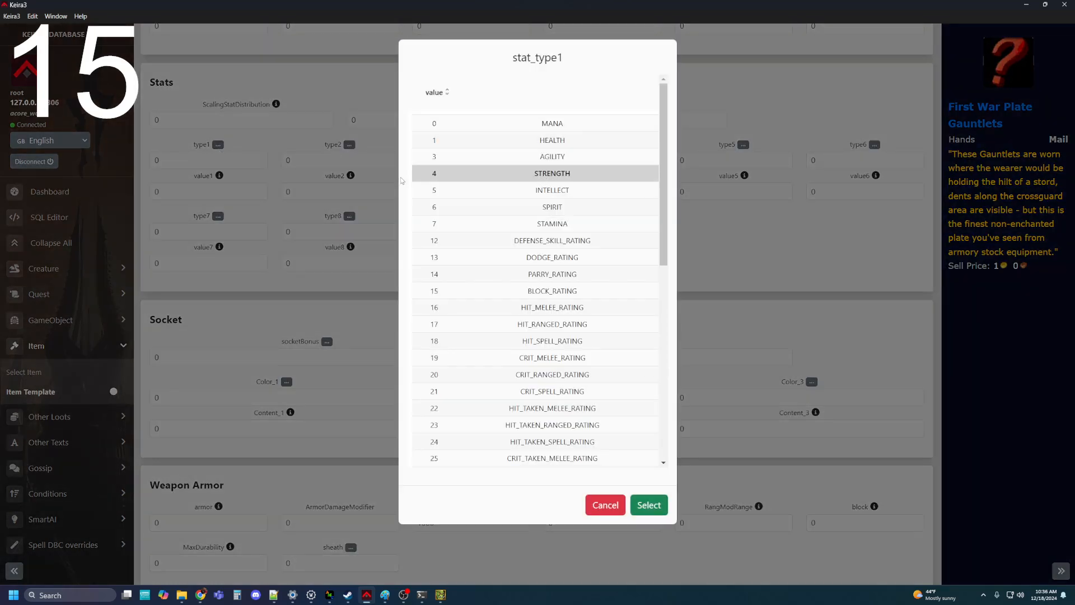
click(648, 504)
click(351, 147)
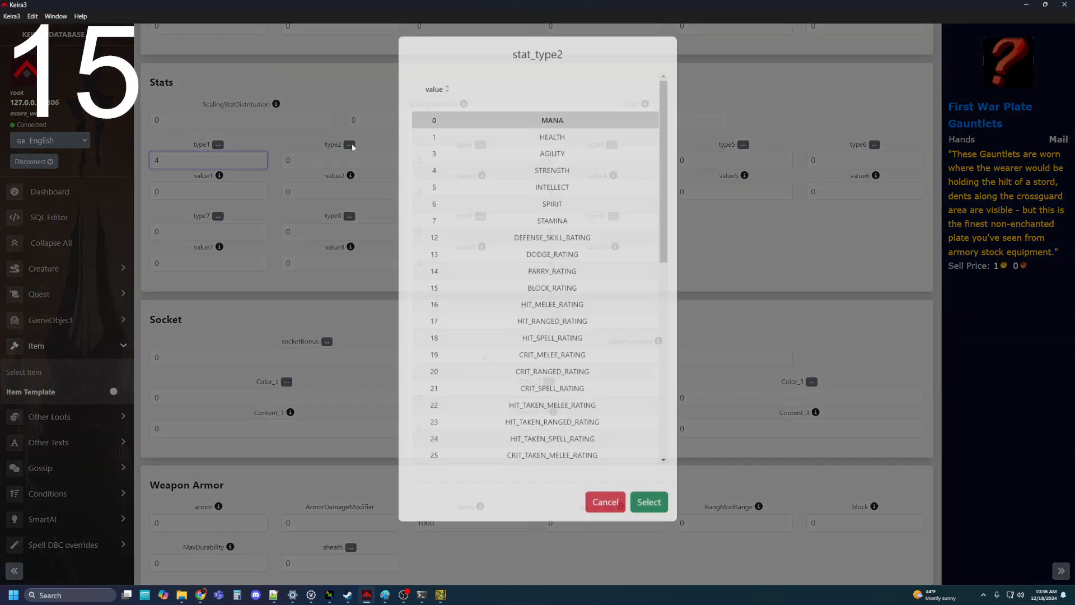
click(571, 225)
click(632, 504)
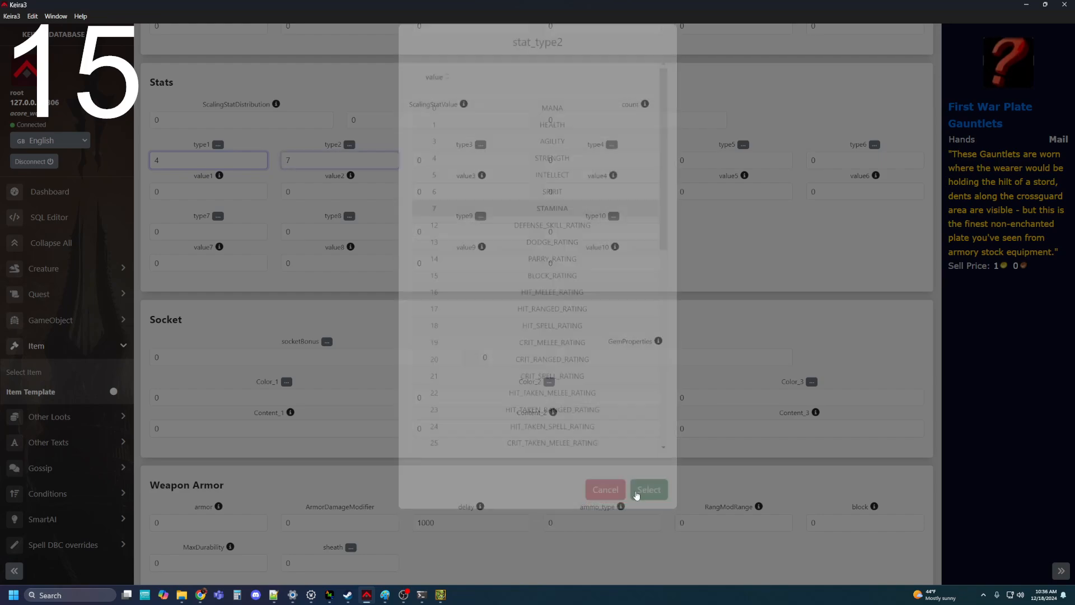
click(479, 147)
click(589, 208)
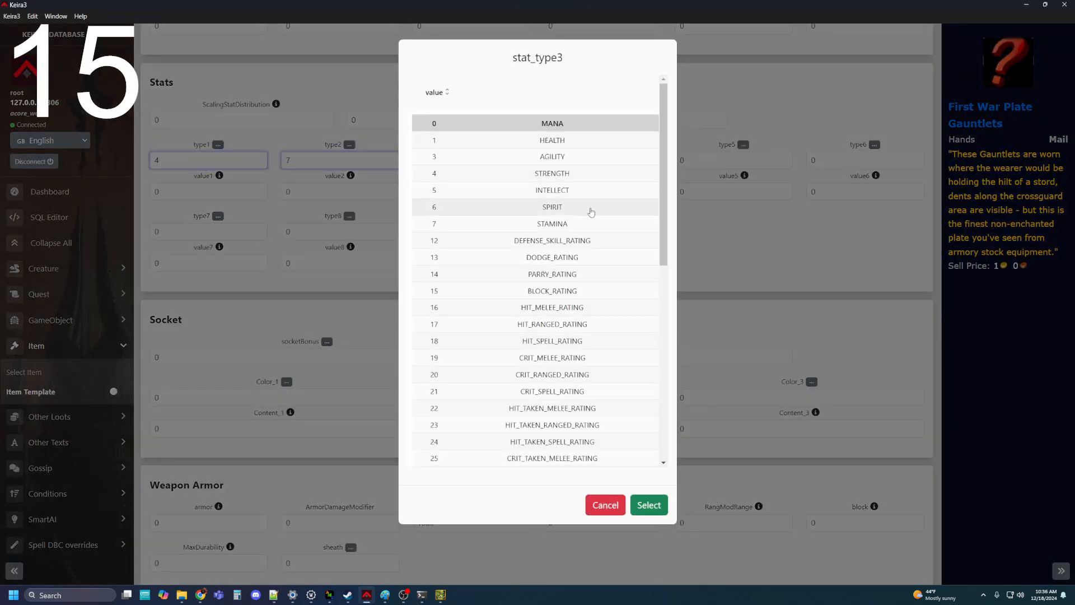
click(647, 506)
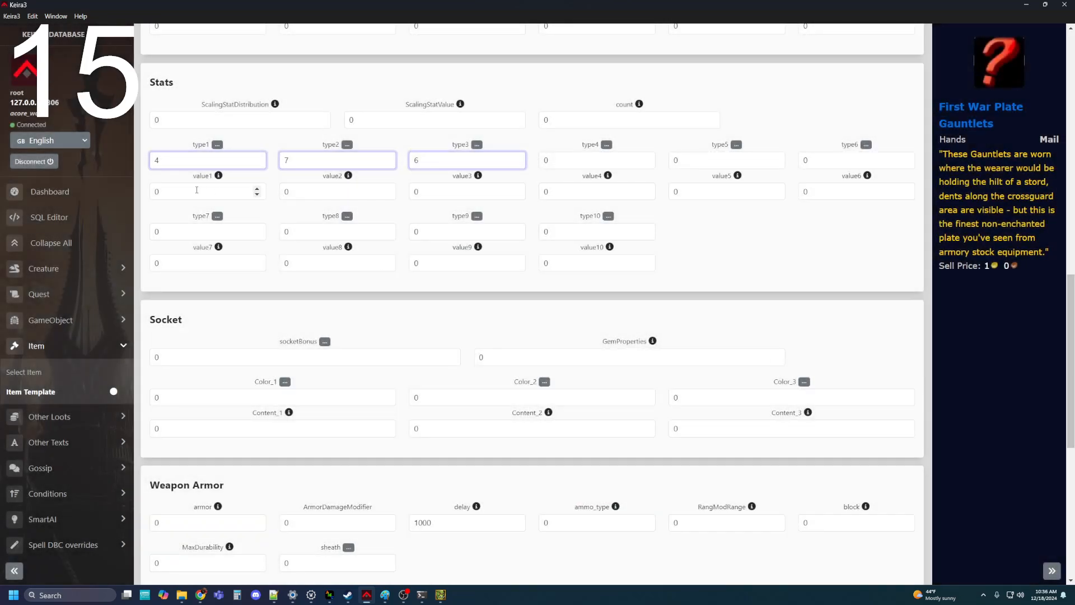
Step: Give the stats values of 4 for Strength, 3 for Stamina and 2 for Spirit
double_click(197, 190)
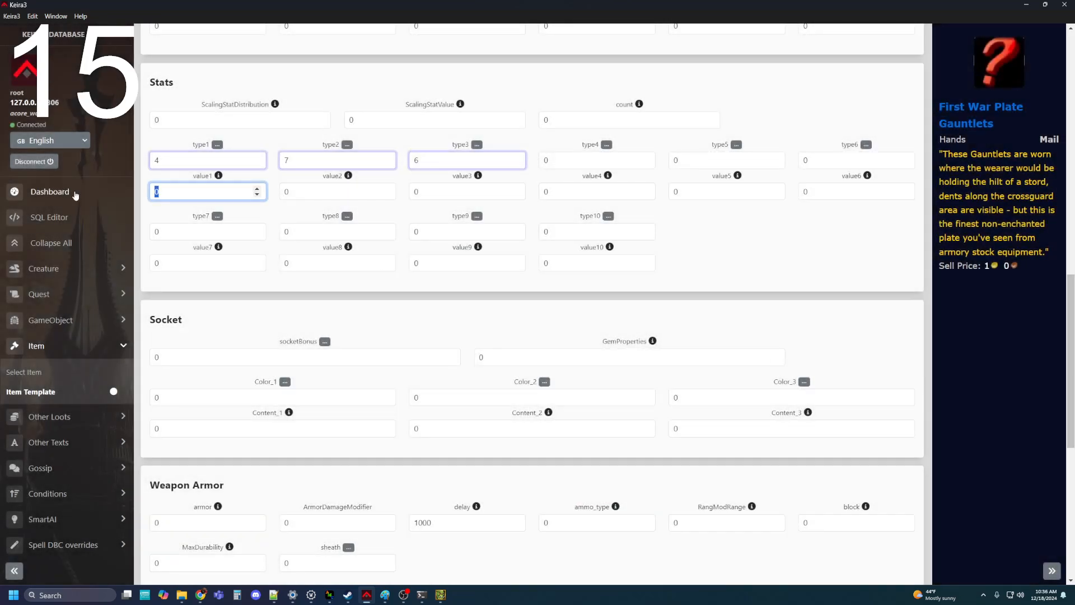
text(4)
click(308, 188)
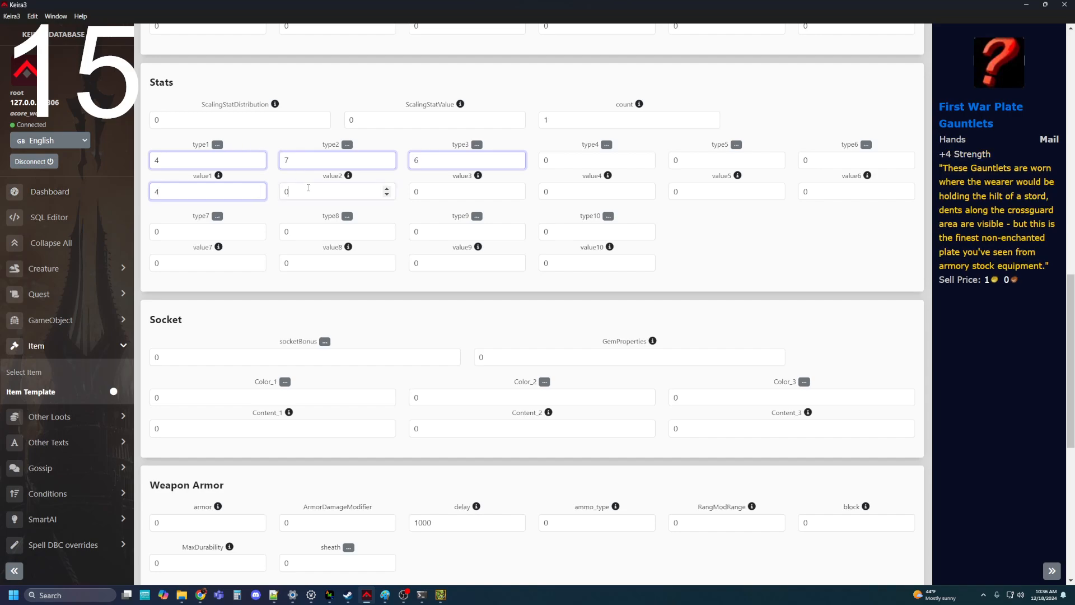
double_click(308, 189)
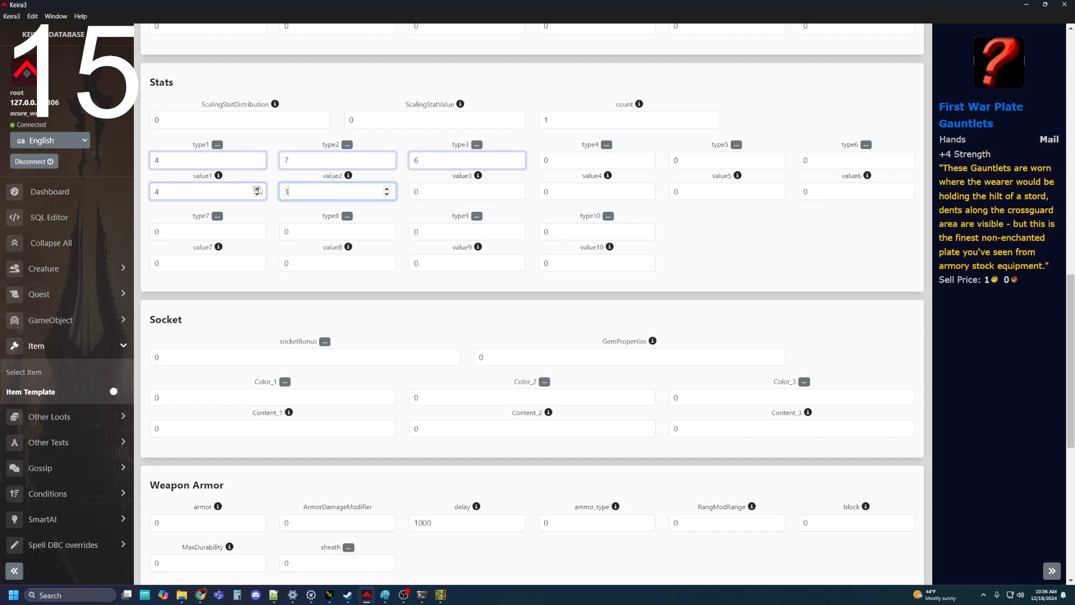
double_click(437, 194)
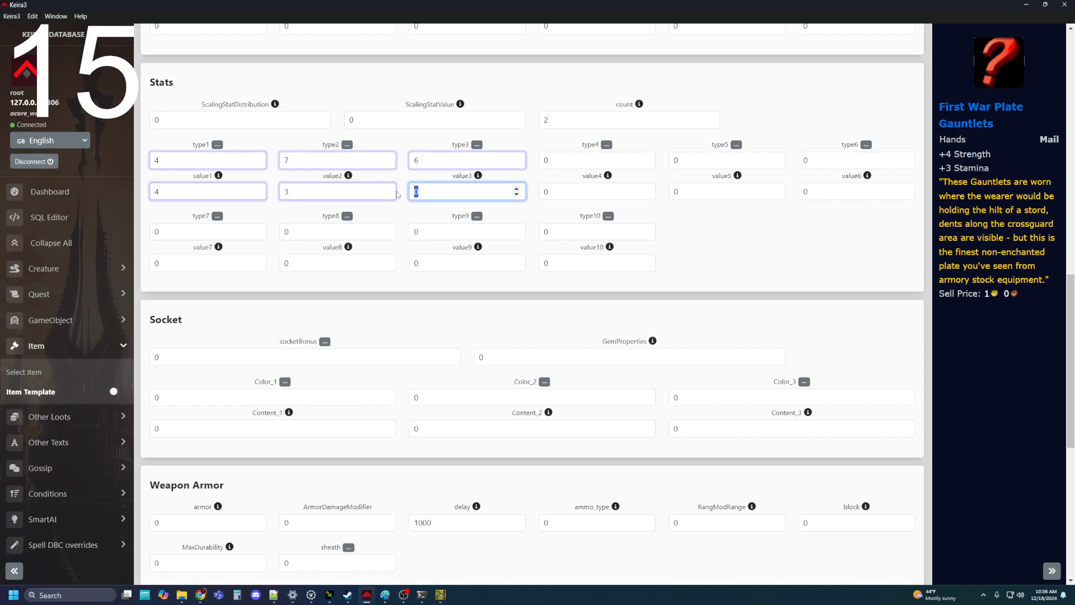
click(397, 195)
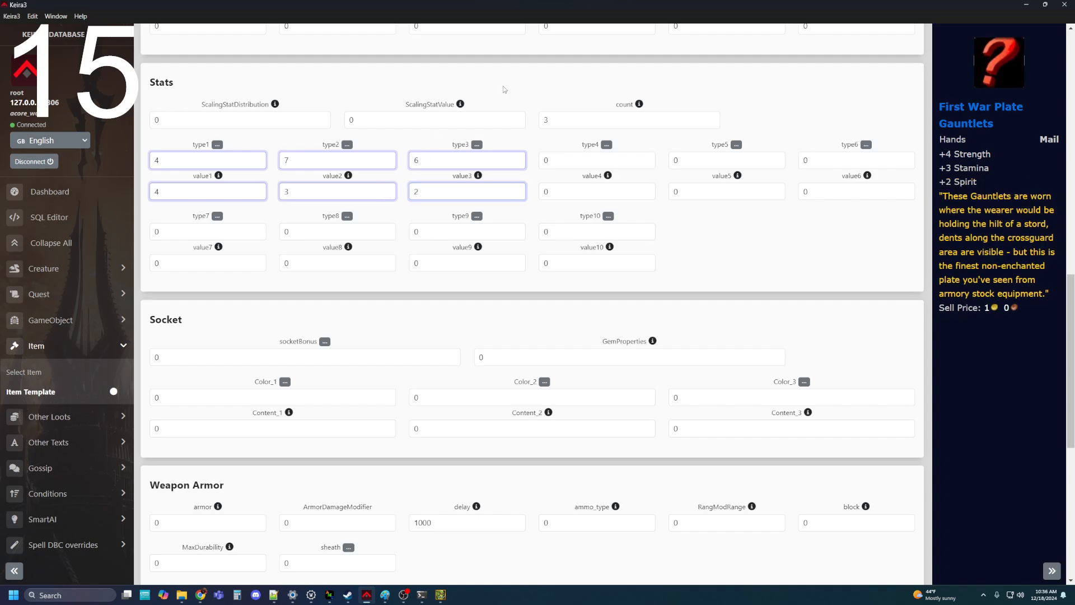
Step: Set the item's armor to 100 and execute the query to save the new item to the database
scroll(691, 277, down, 2)
scroll(441, 244, down, 4)
double_click(207, 192)
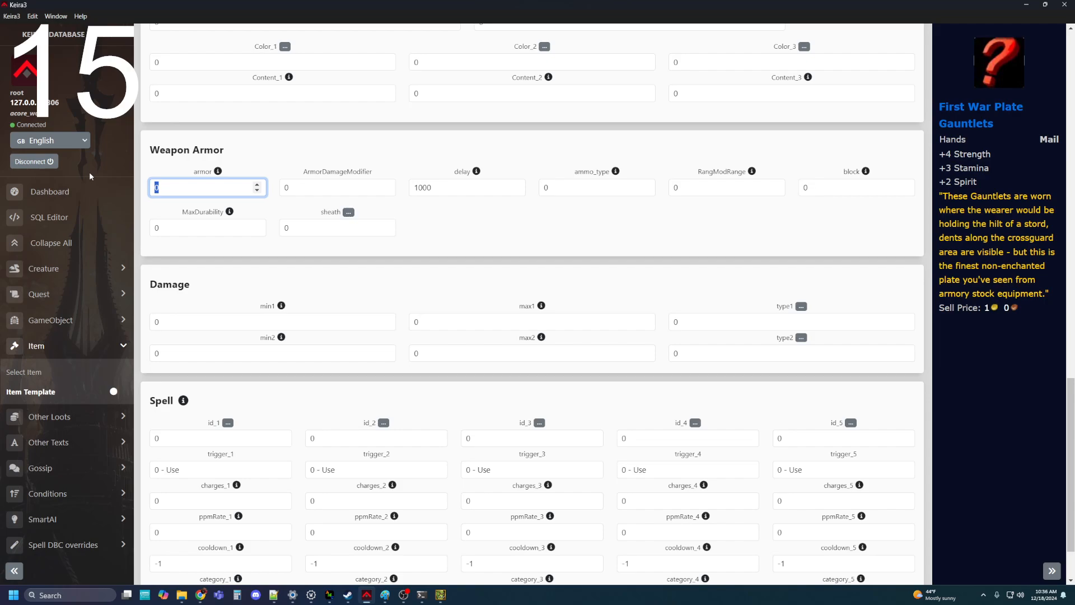
text(100)
scroll(657, 281, down, 3)
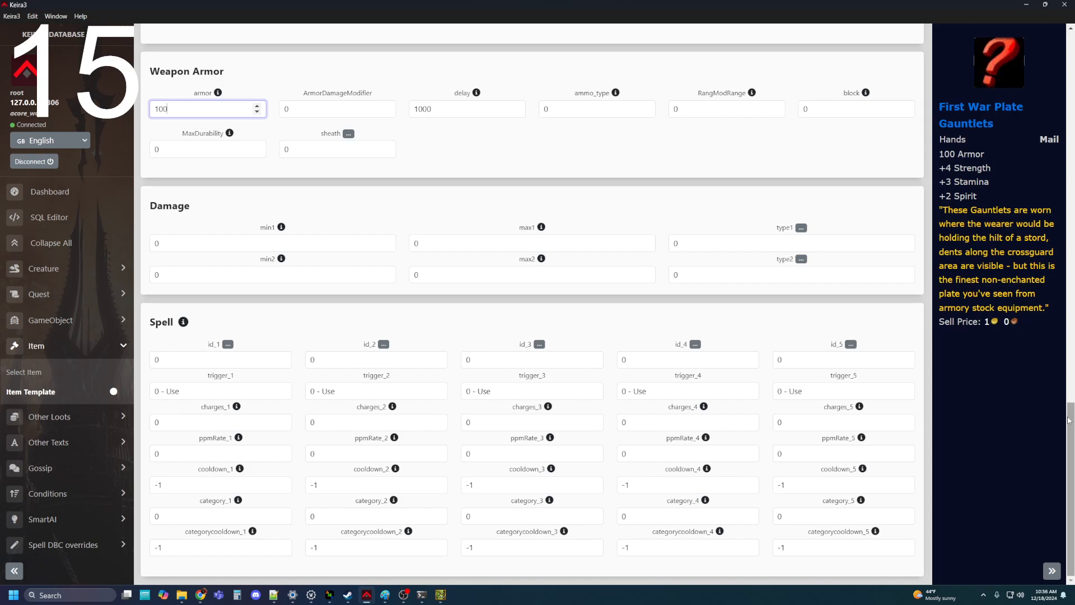
drag(1068, 446, 1069, 78)
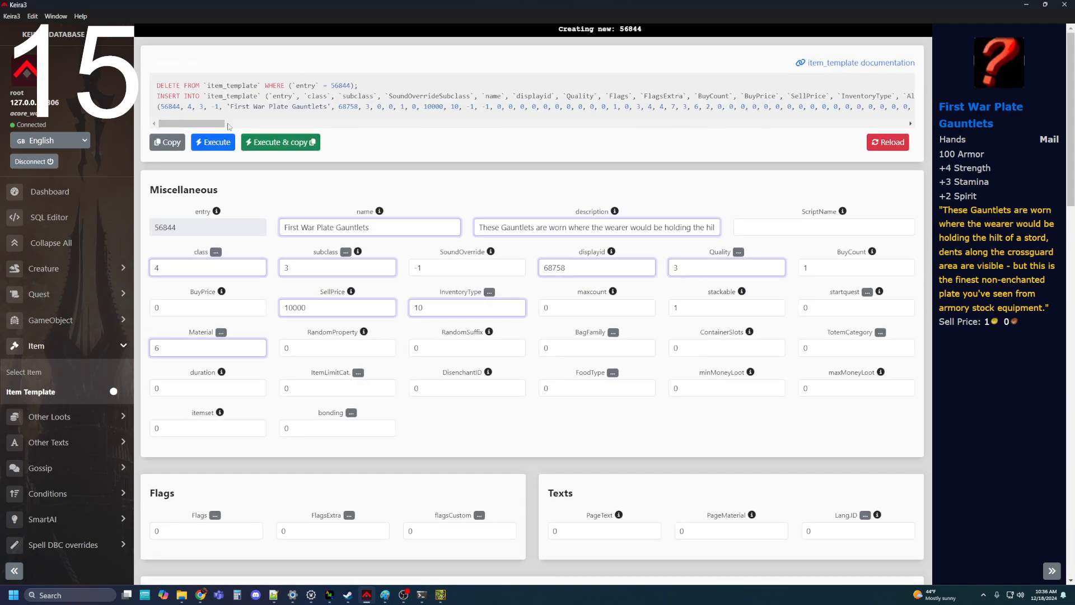
click(209, 143)
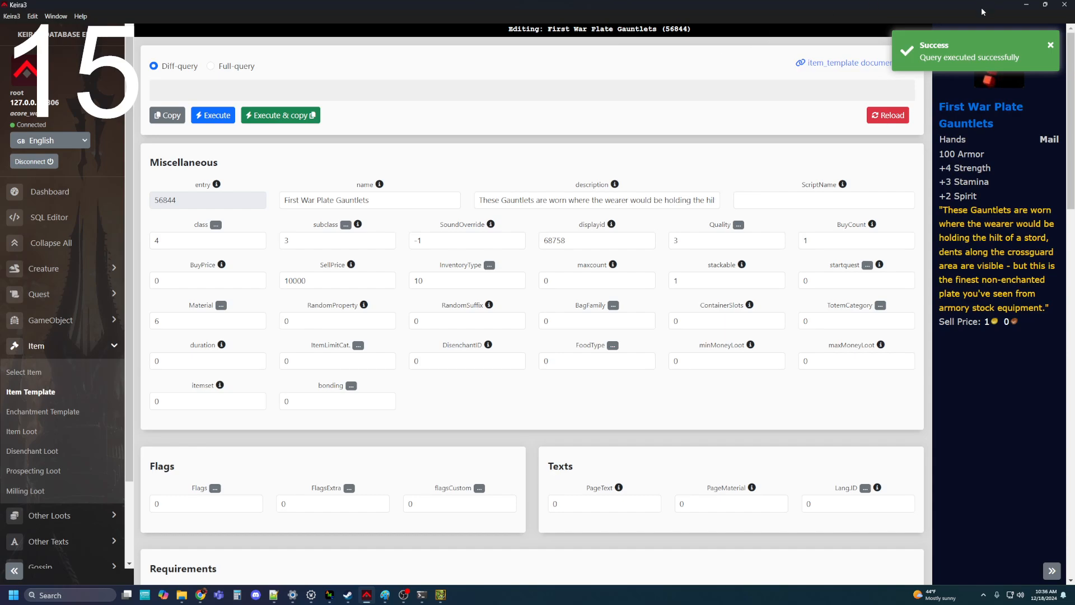
Step: Switch back to Item.dbc in WDBX Editor and move its window away from the file list
click(1027, 5)
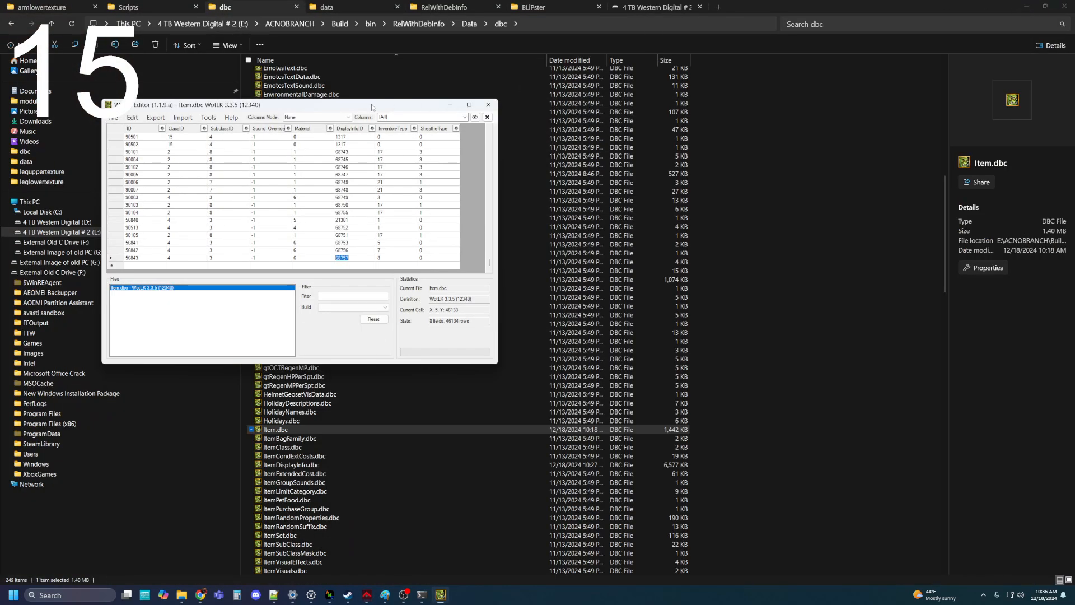
drag(372, 106, 828, 94)
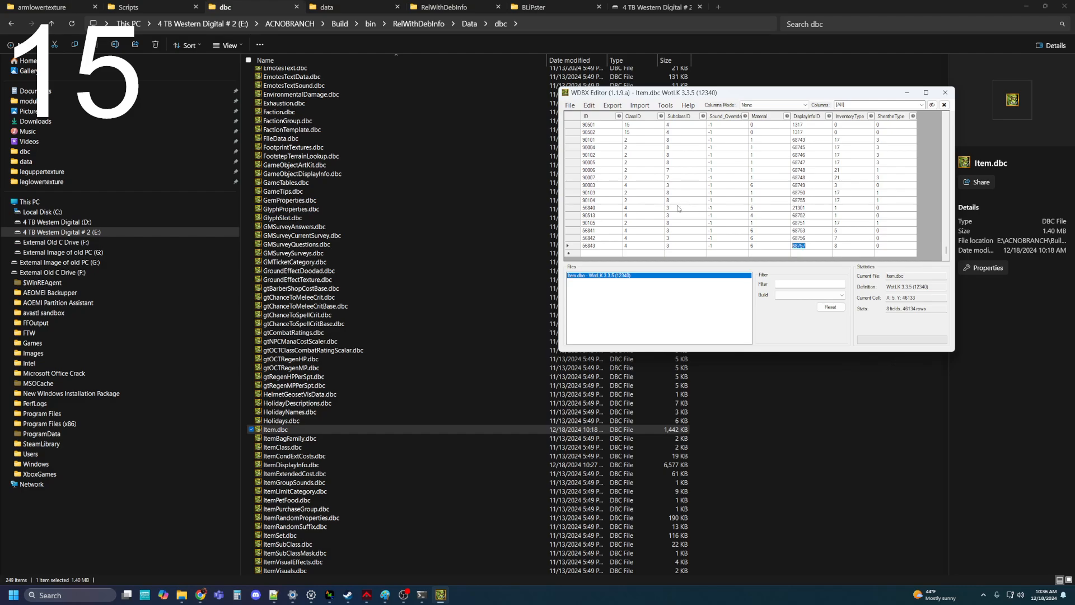
Step: Try to copy the item 56843 line and paste it into a new row of Item.dbc
click(569, 245)
right_click(571, 245)
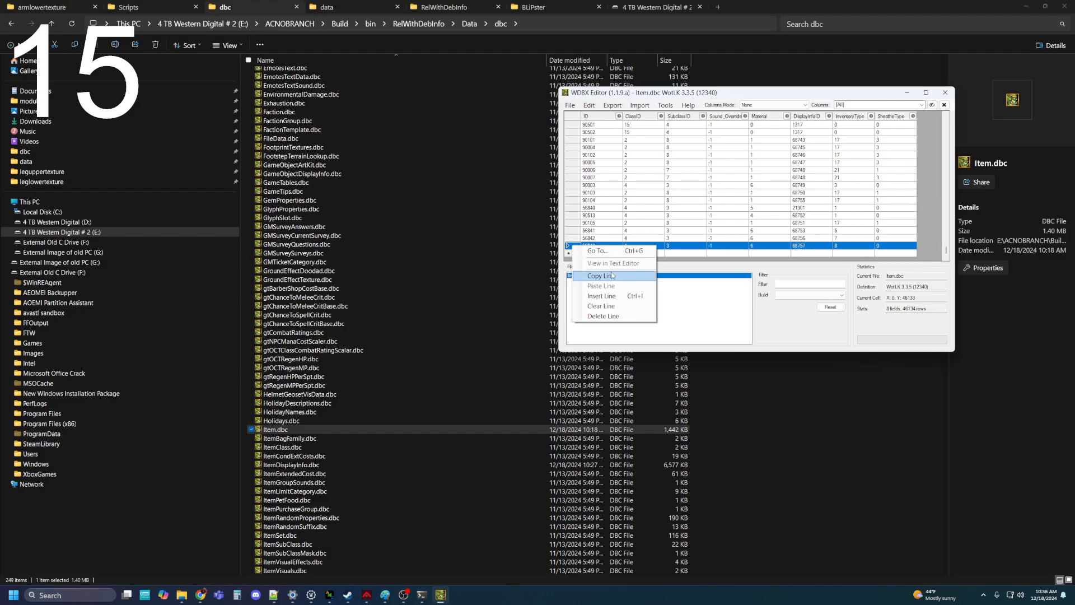
click(594, 276)
click(578, 254)
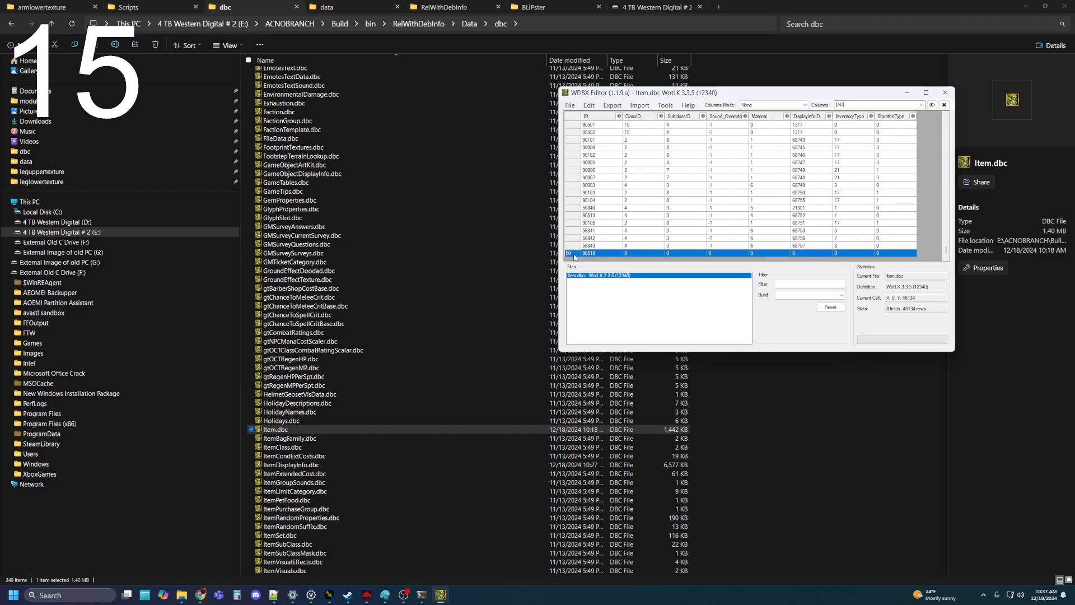
right_click(574, 255)
click(594, 295)
click(644, 234)
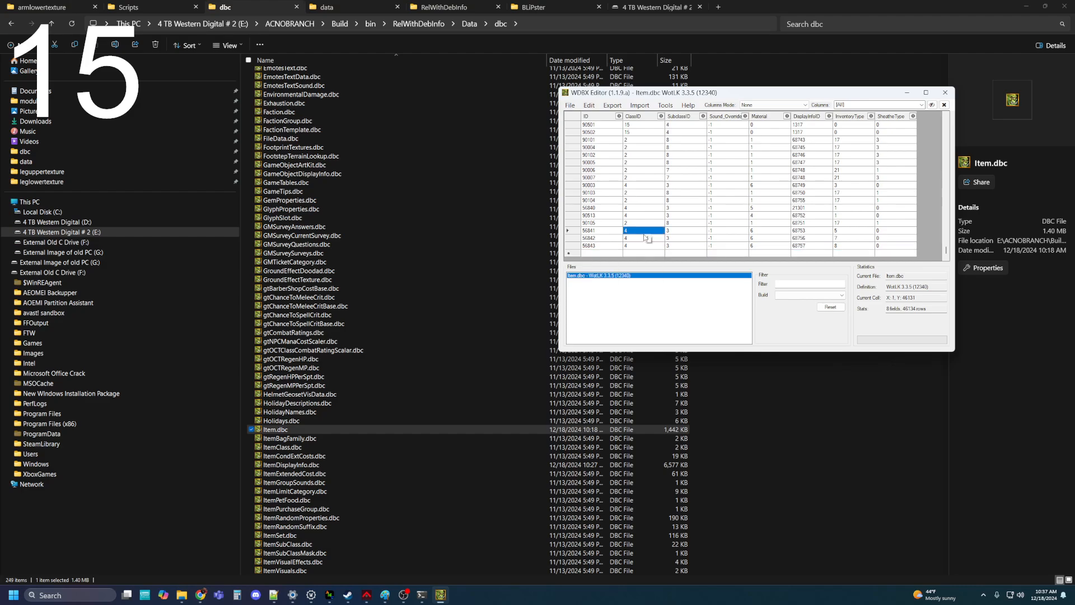
Step: Add a new row at the end of Item.dbc and set its ID to 56844
click(593, 254)
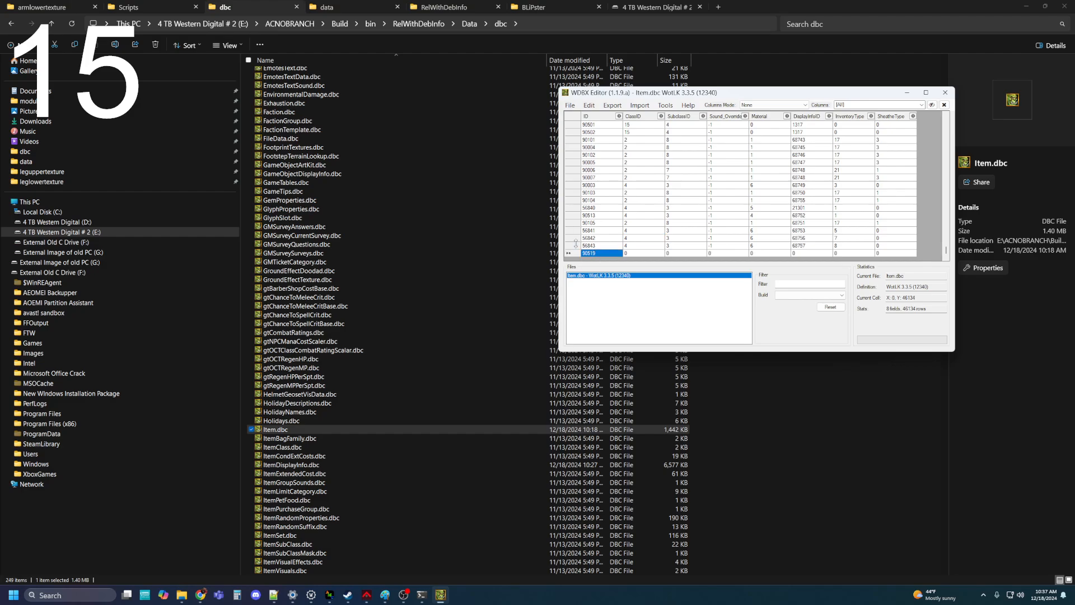
right_click(603, 257)
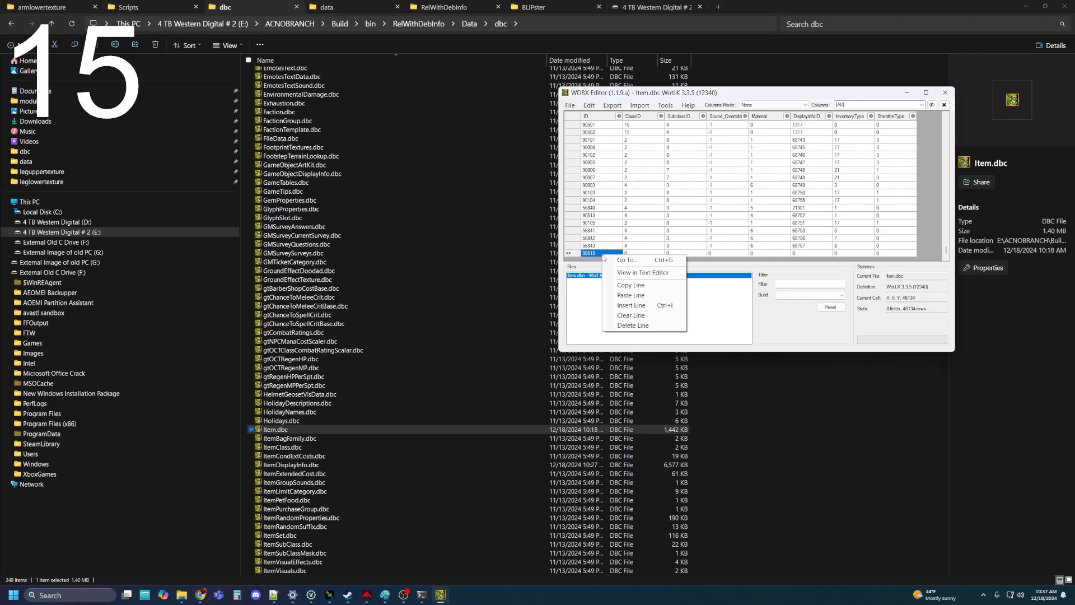
click(661, 274)
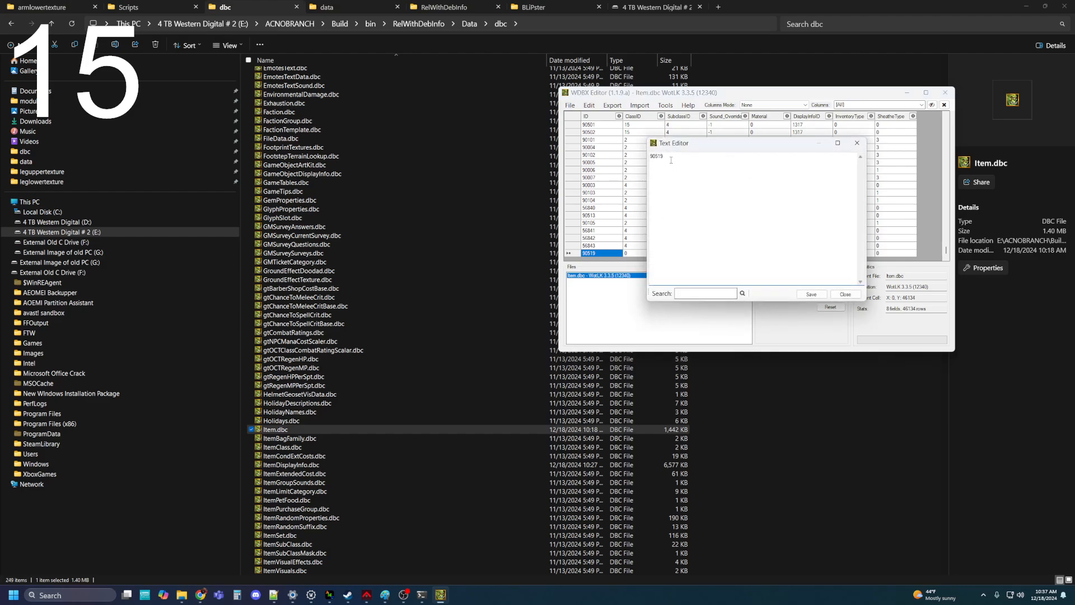
drag(671, 160, 632, 159)
text(56844)
click(810, 297)
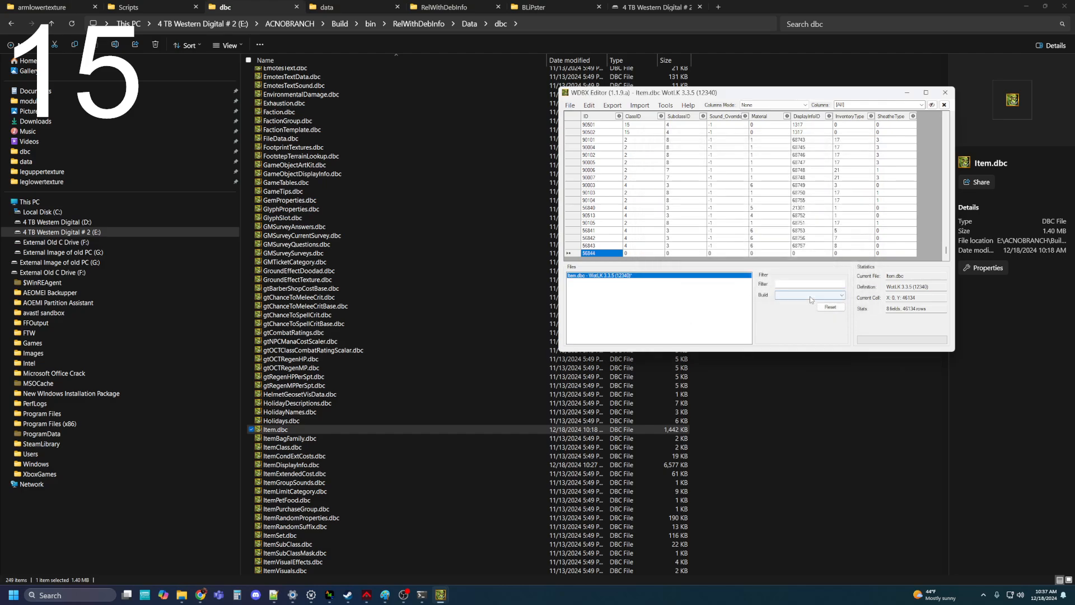
Step: Switch to Keira3 and move its window onto the neighbouring screen, uncovering the Item.dbc table
click(636, 255)
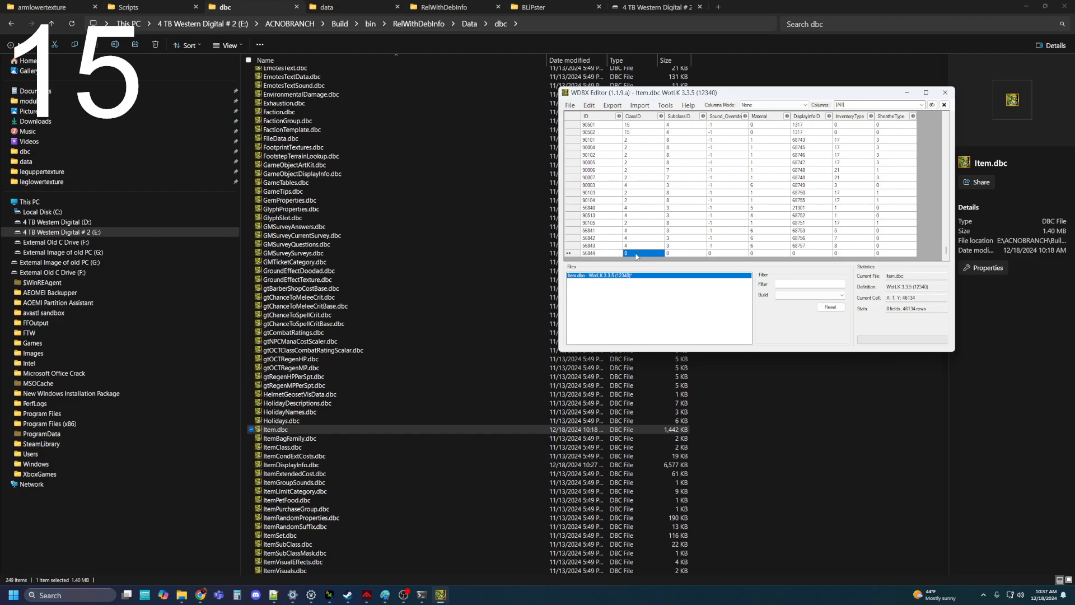
click(369, 593)
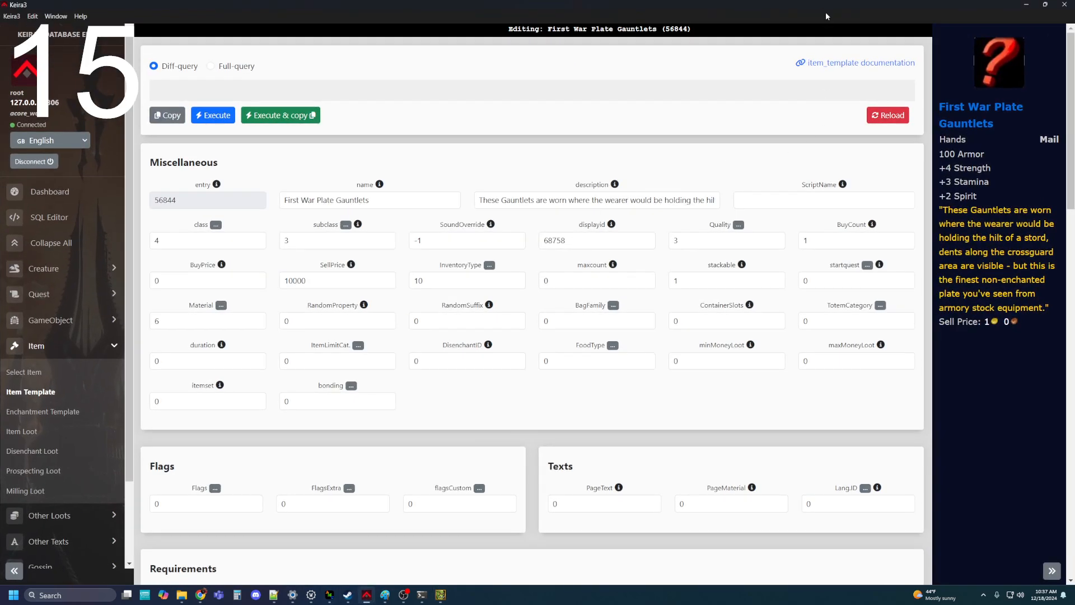
drag(943, 4, 1072, 17)
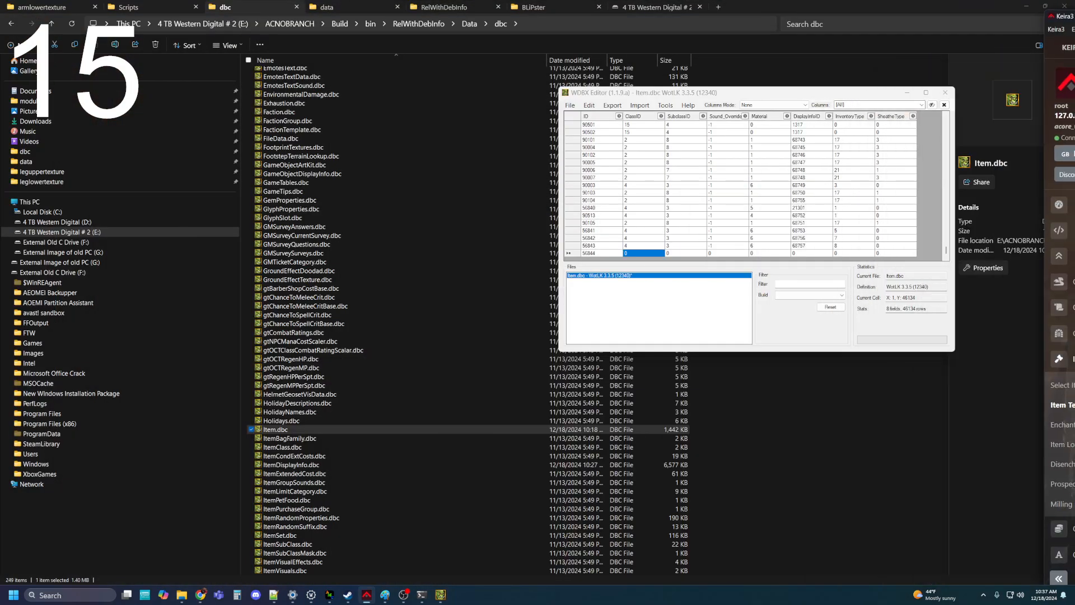
Step: In row 56844 of Item.dbc, set ClassID to 4, SubclassID to 3 and the sound override to -1
click(642, 254)
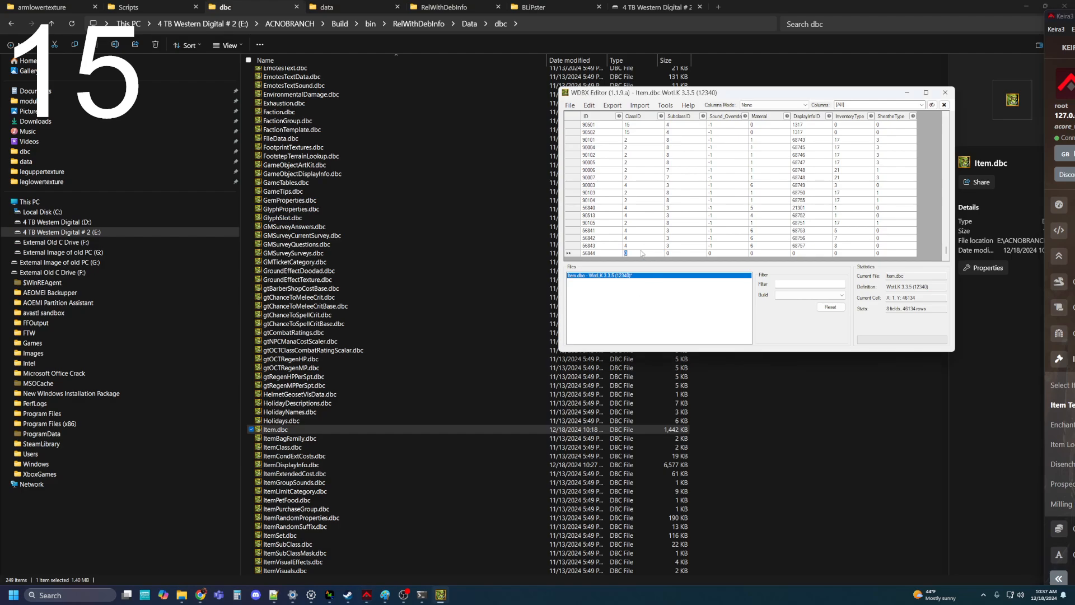
text(4)
key(Tab)
text(3)
key(Tab)
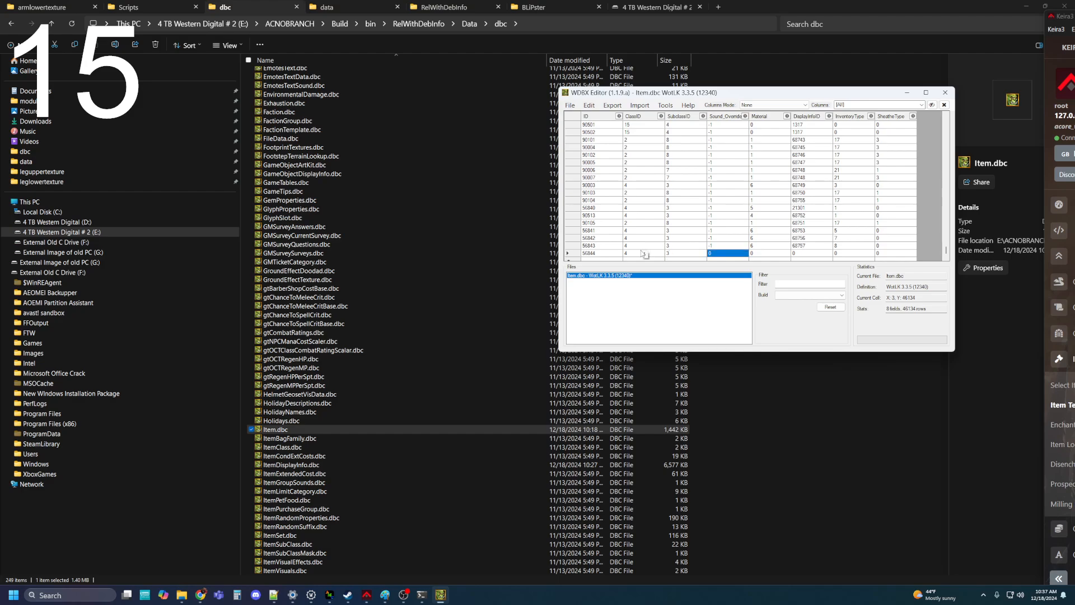
text(-1)
key(Tab)
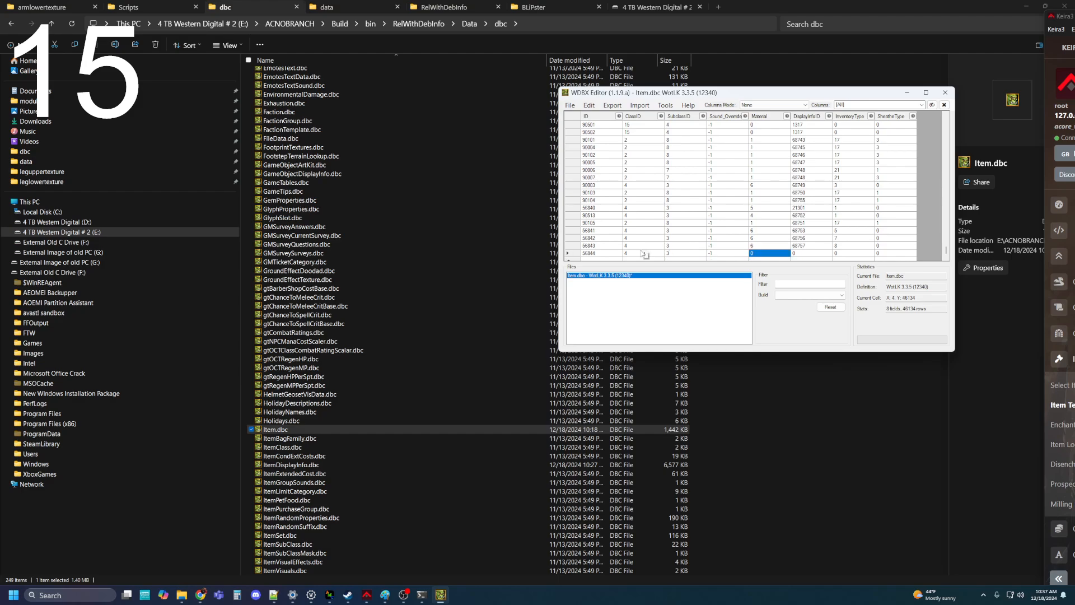
Step: Set row 56844's Material to 6, DisplayInfoID to 68758 and InventoryType to 10, and save Item.dbc
text(6)
key(Tab)
text(3)
key(shift+Tab)
text(6)
key(Tab)
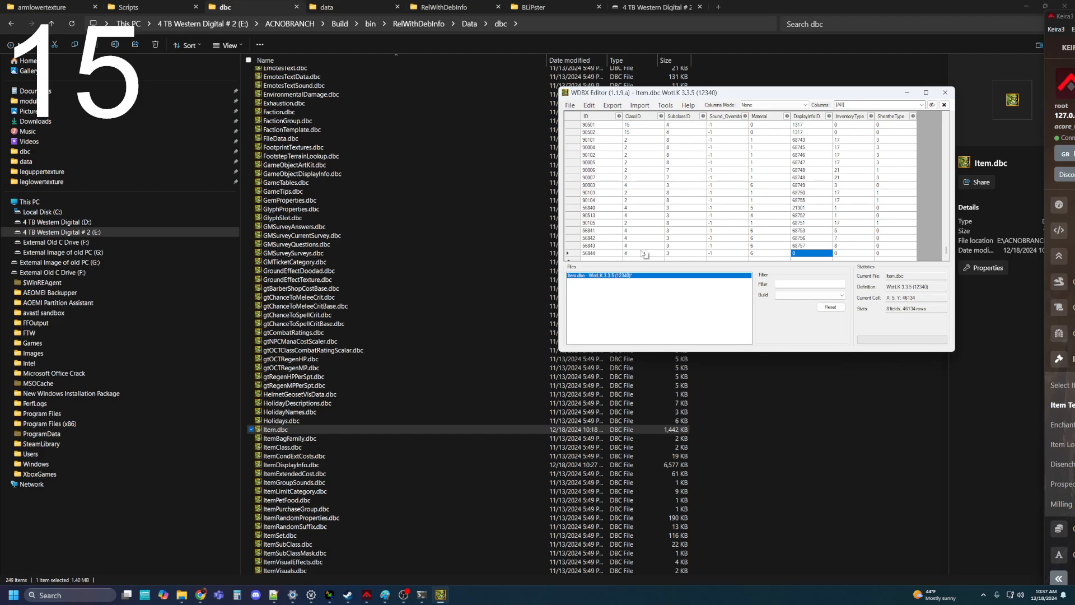
text(68758)
key(Tab)
text(10)
click(568, 104)
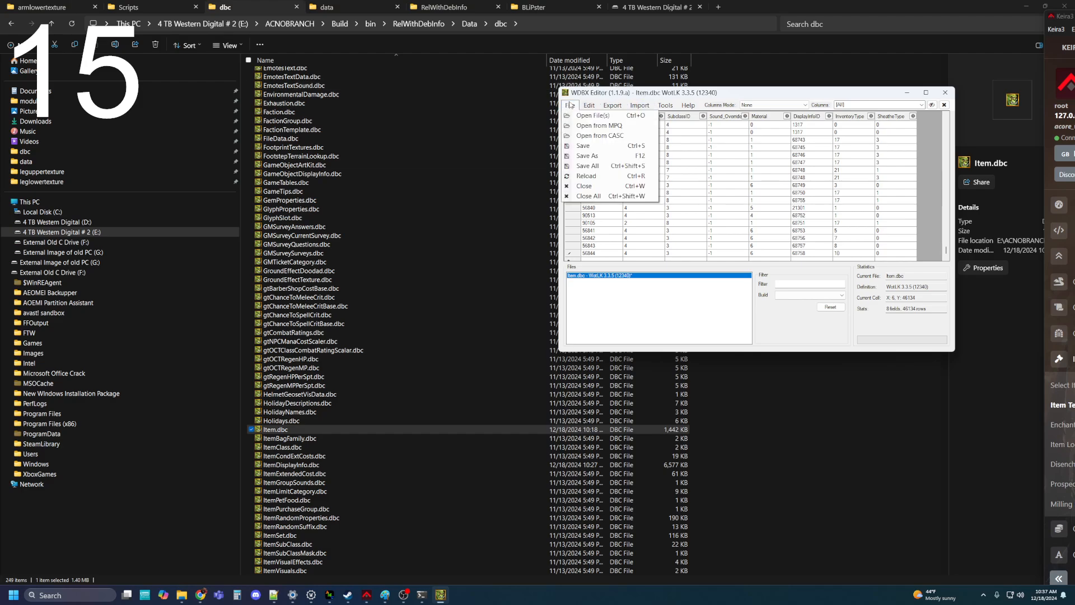
click(592, 151)
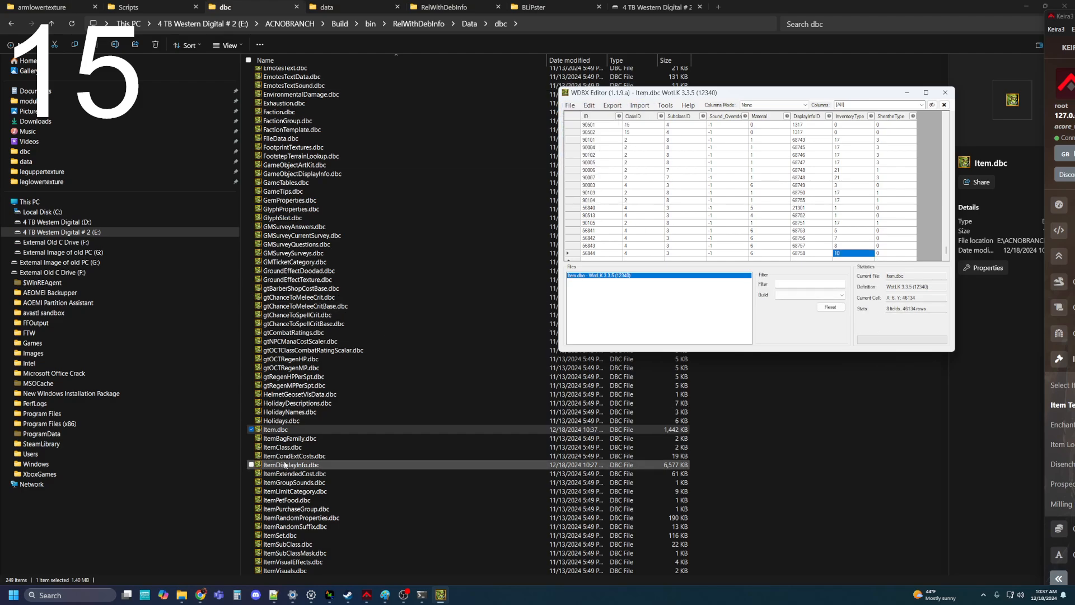
Step: Load ItemDisplayInfo.dbc with the WotLK 3.3.5 (12340) definition and show the end of its table in a maximised window
click(298, 468)
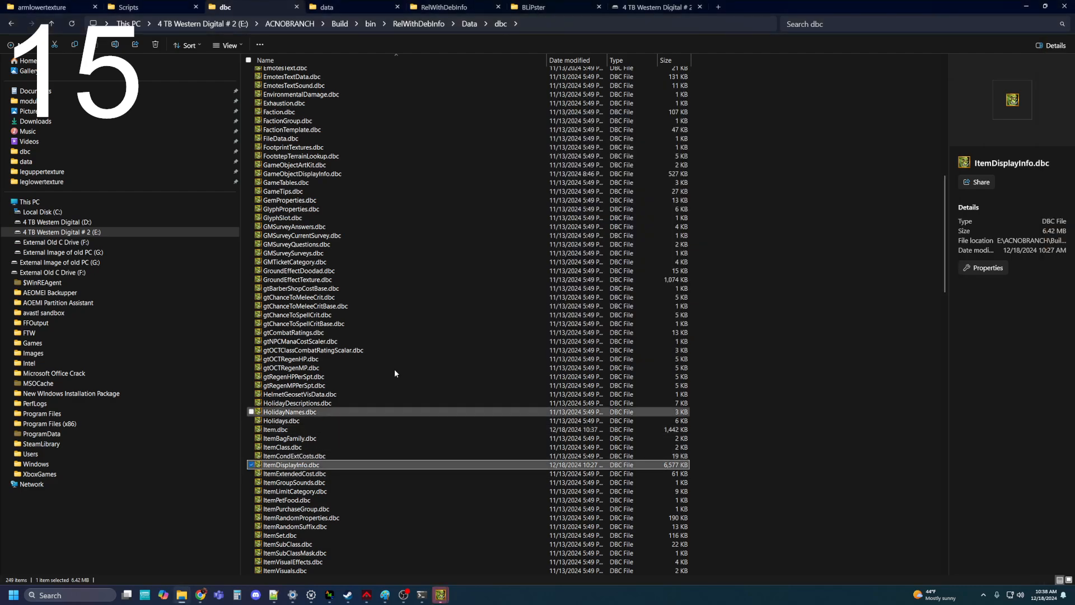
click(441, 595)
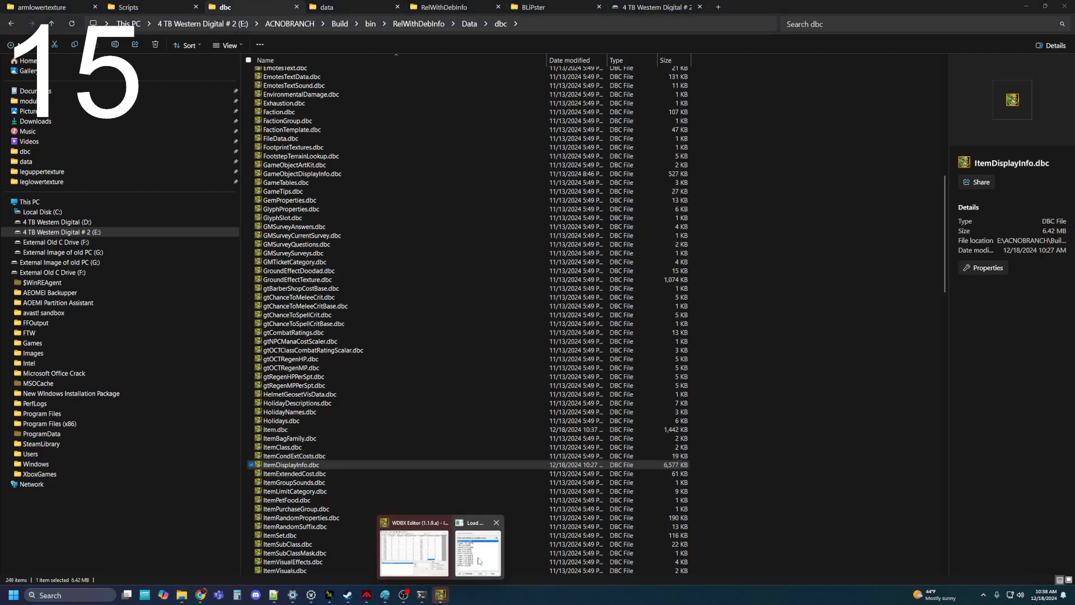
click(474, 546)
click(710, 203)
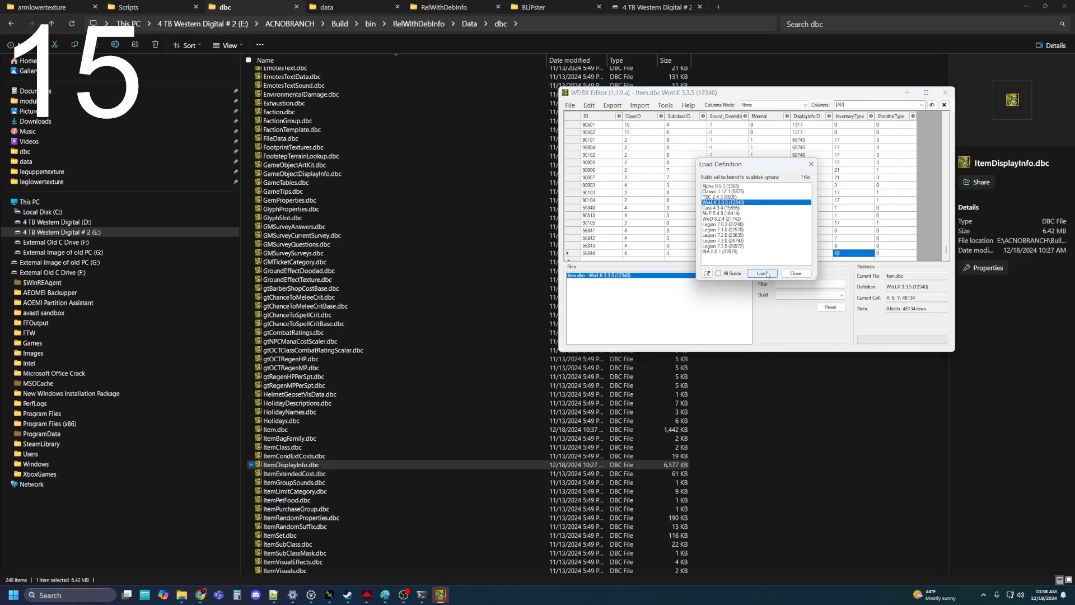
click(761, 274)
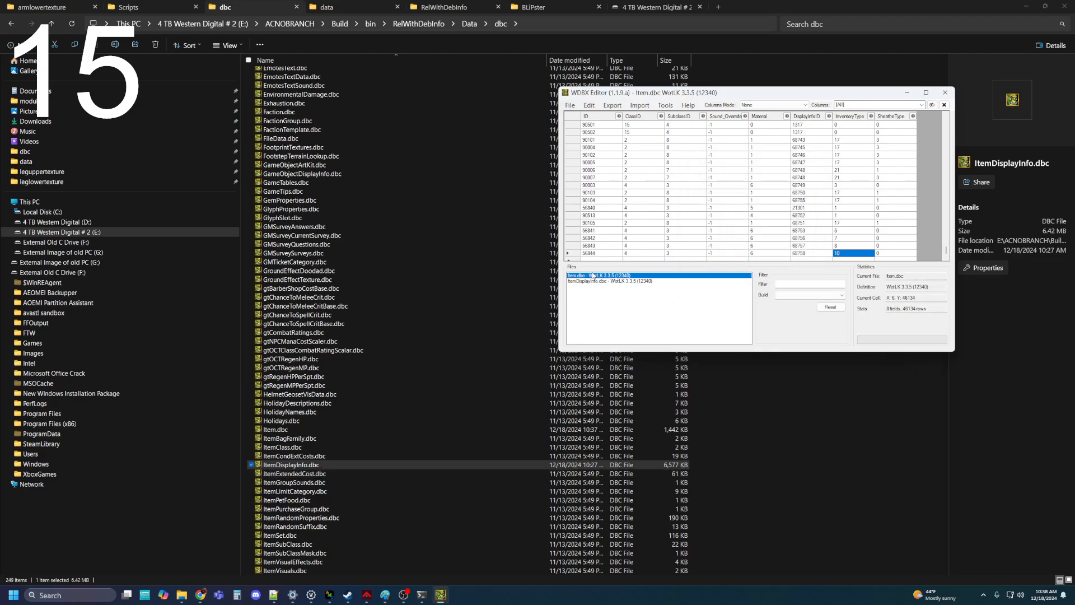
click(582, 281)
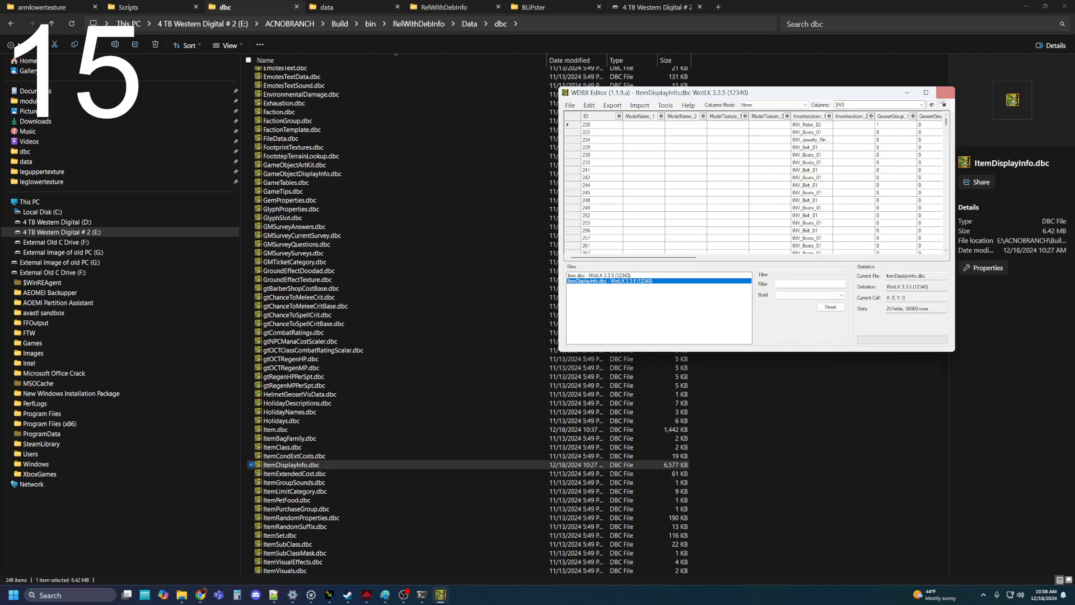
click(925, 92)
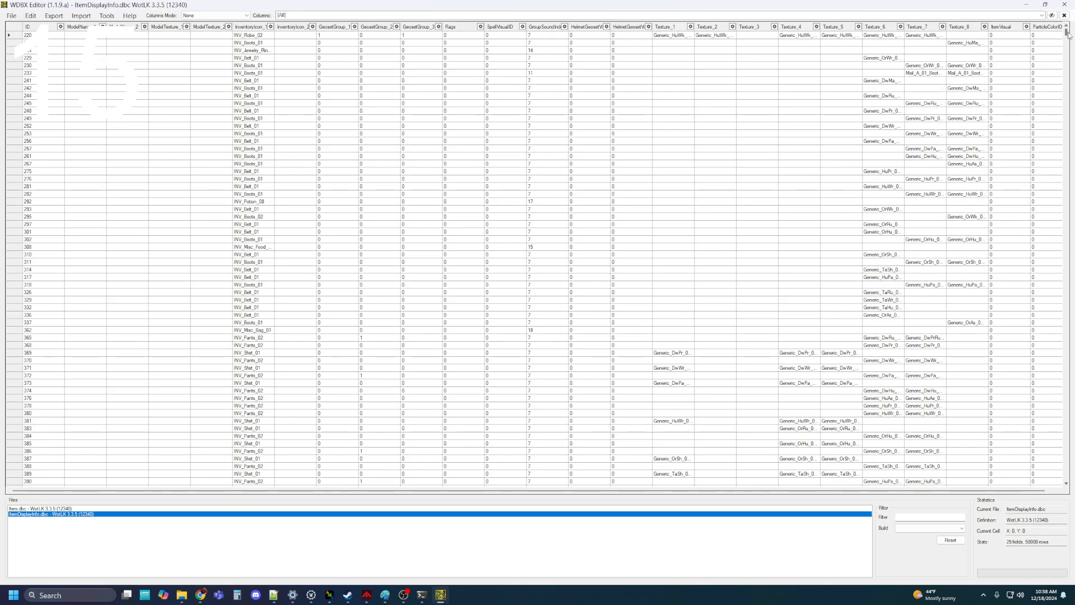
drag(1066, 32, 1049, 495)
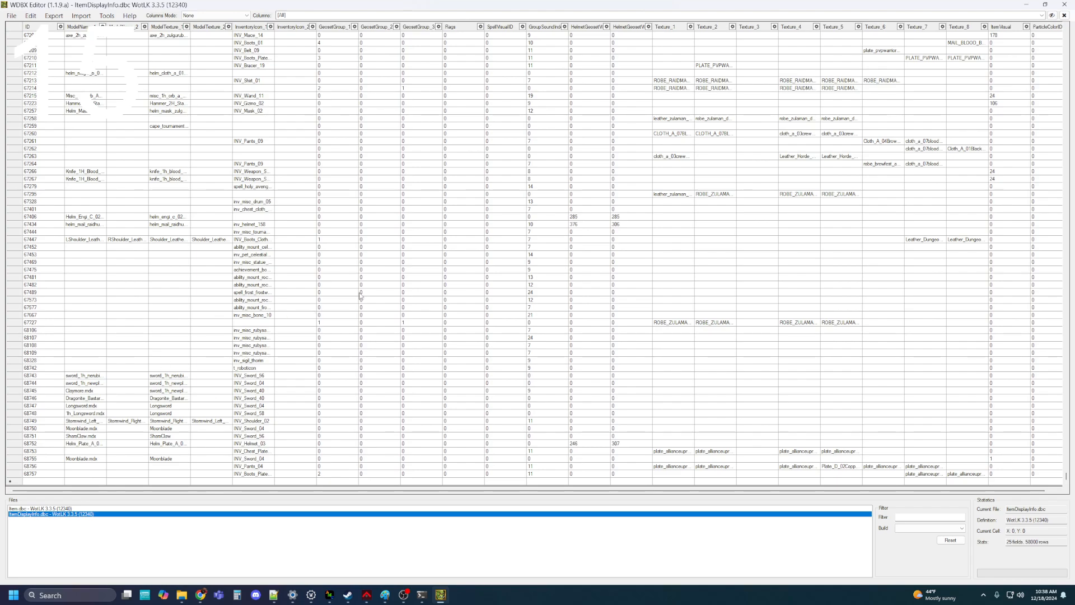
Step: Find item 1988 in Item.dbc and copy its DisplayInfoID
click(41, 509)
key(ctrl+f)
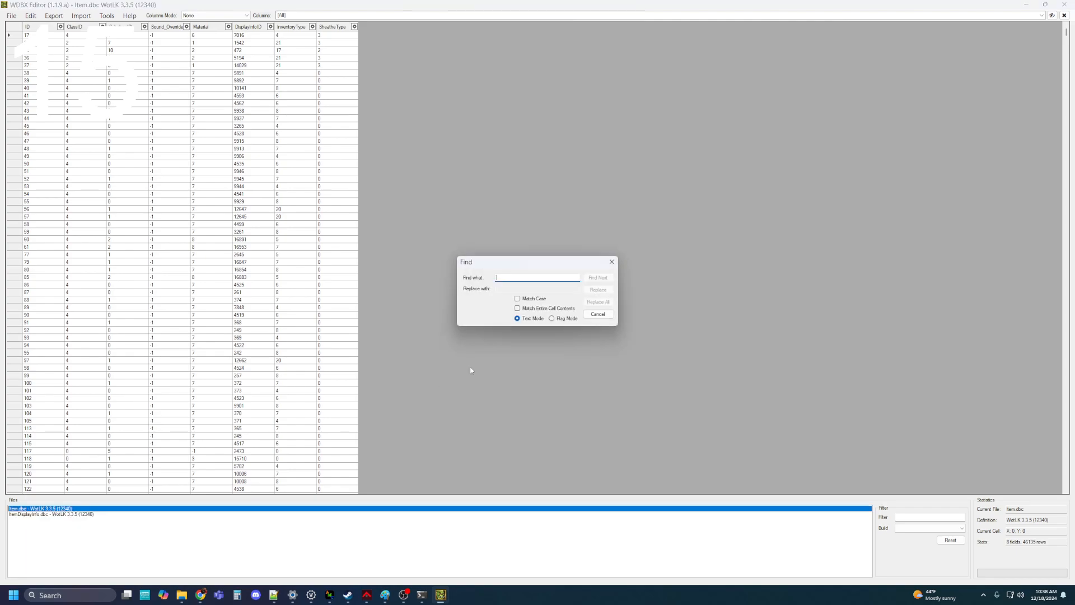
text(1988)
key(Return)
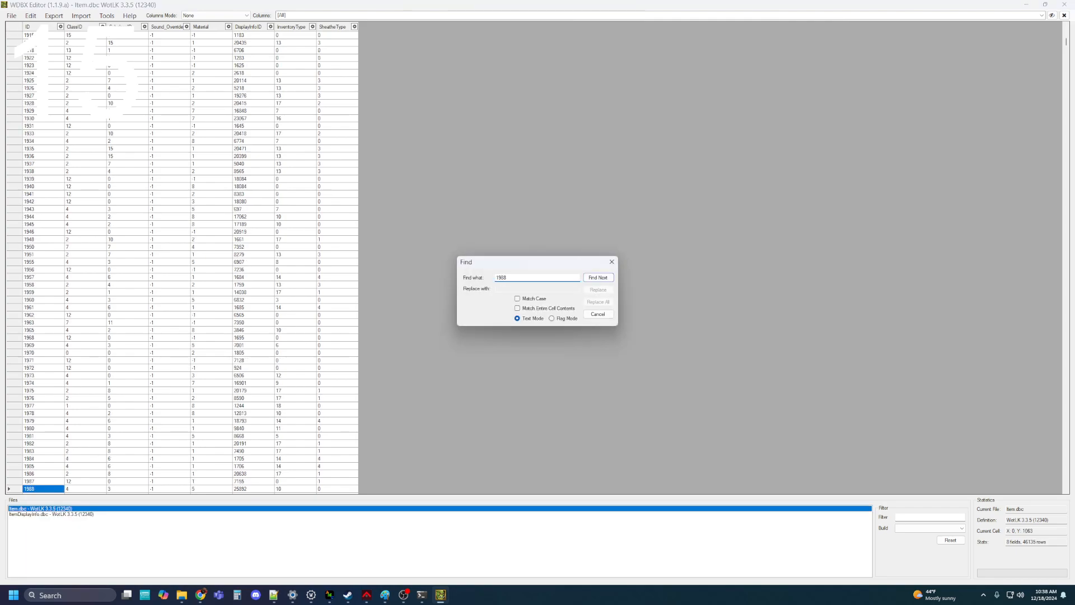
double_click(254, 488)
drag(250, 488, 235, 490)
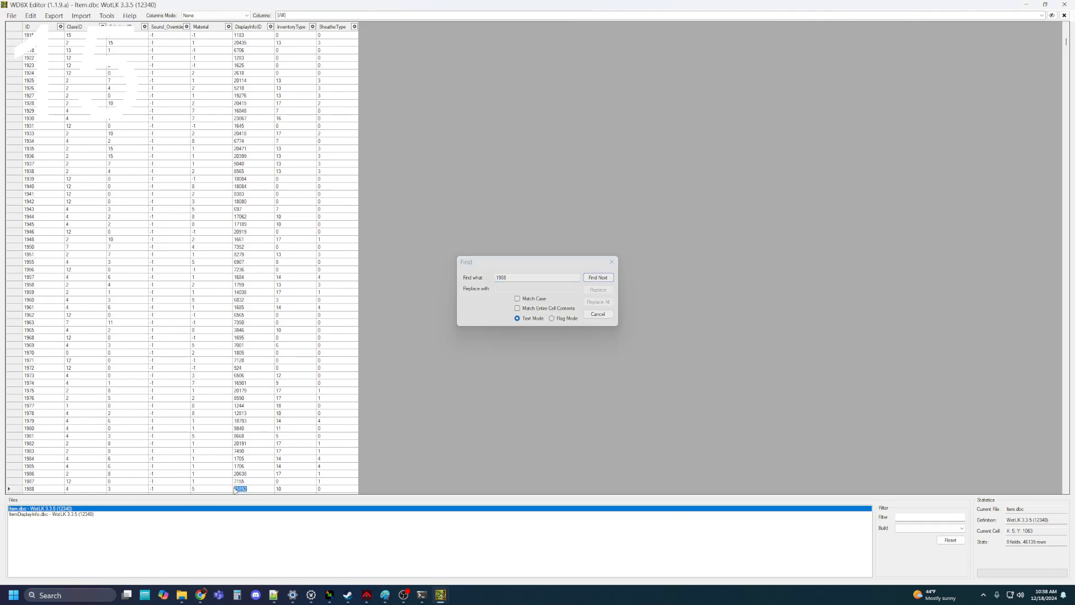
click(613, 262)
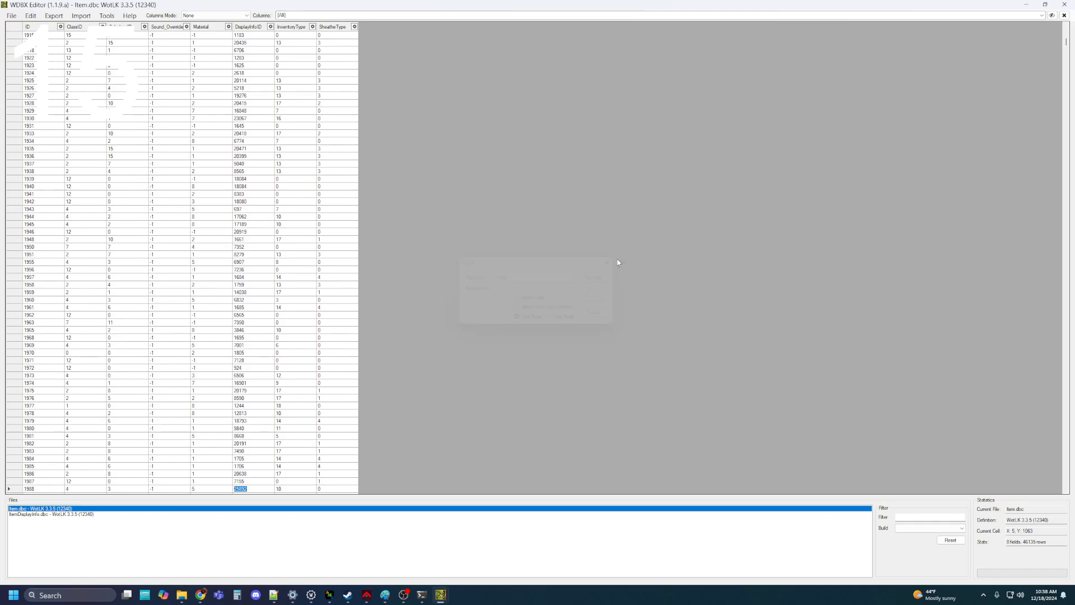
Step: Find display ID 25892 in ItemDisplayInfo.dbc and copy its whole row
click(72, 514)
key(ctrl+f)
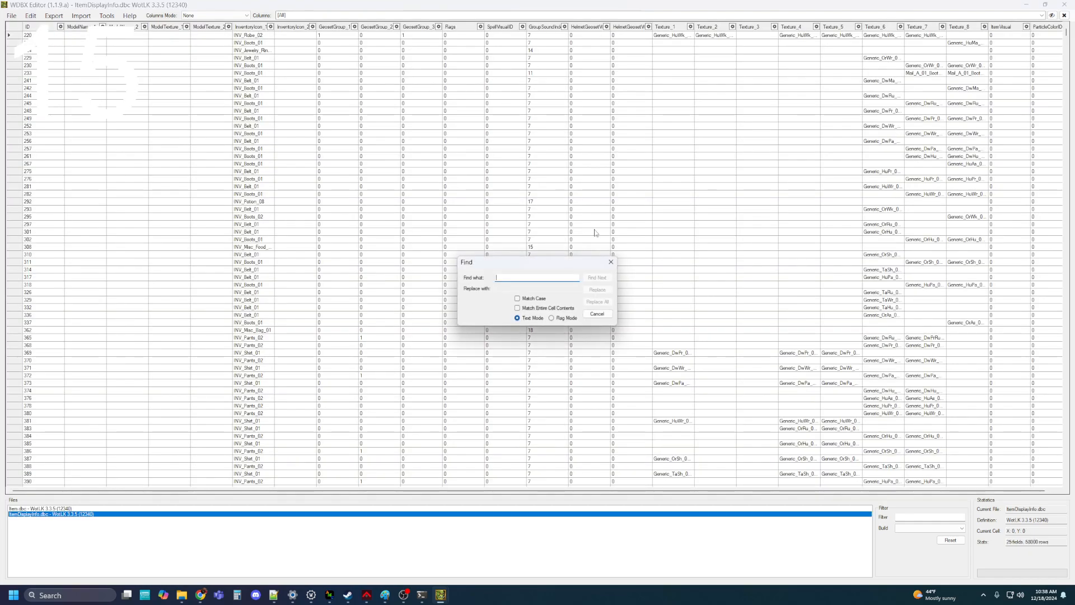
click(508, 280)
text(25893)
click(610, 279)
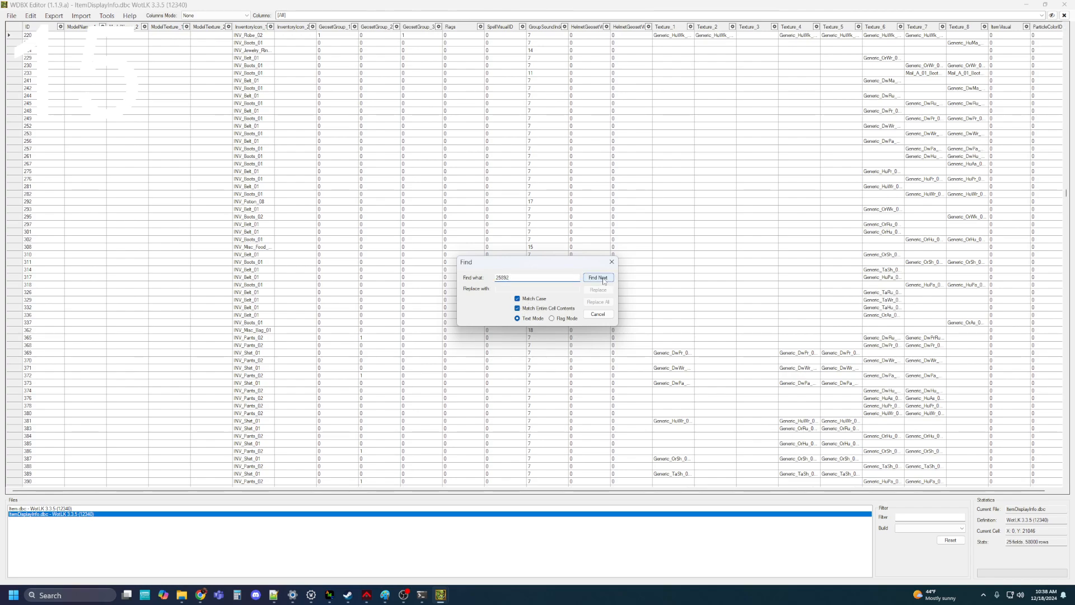
click(612, 262)
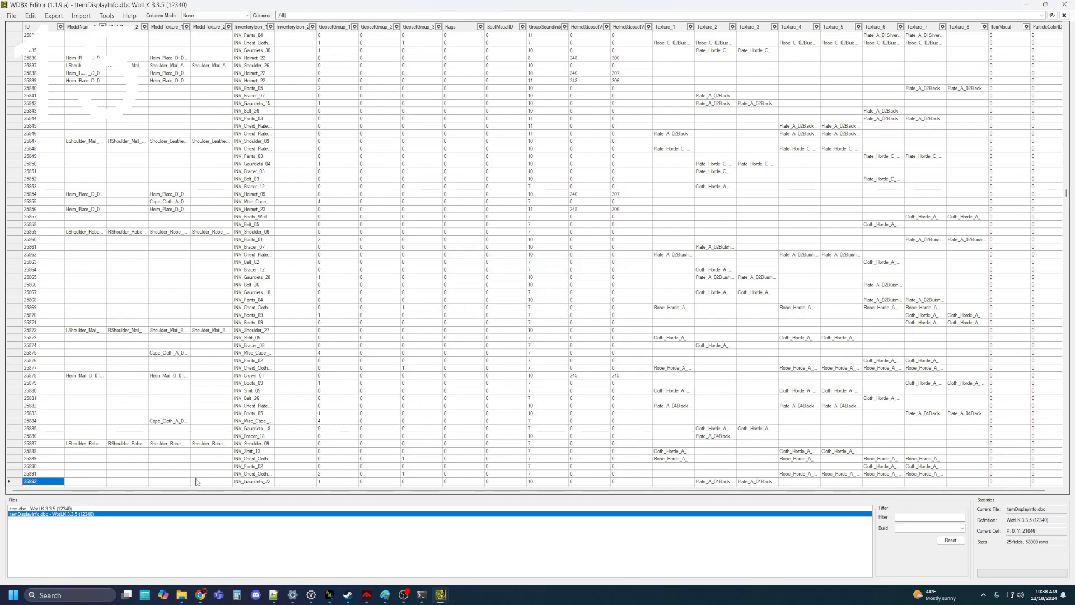
right_click(11, 482)
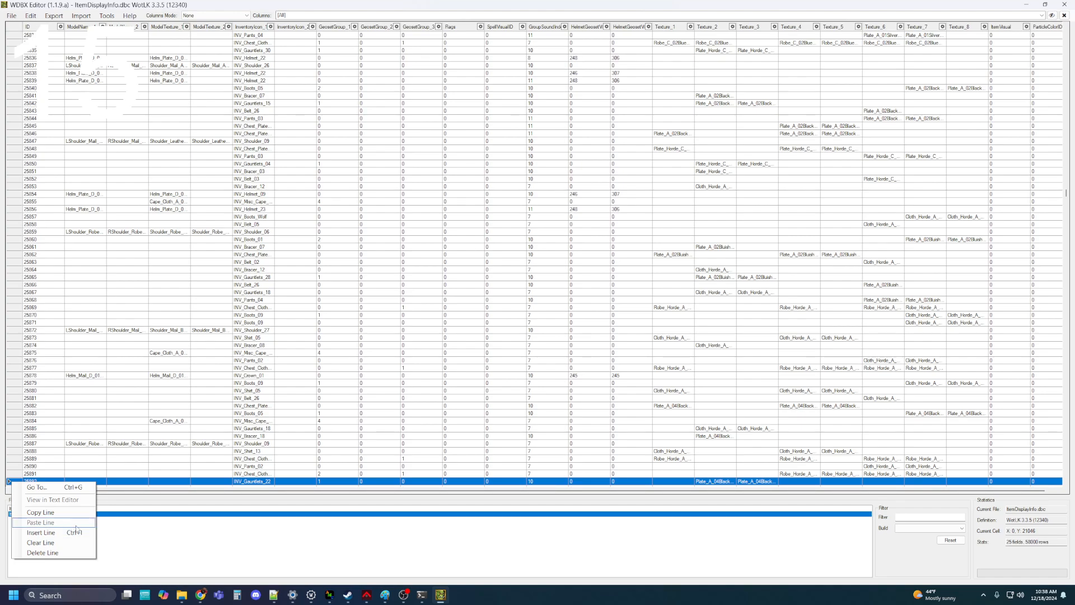
click(60, 513)
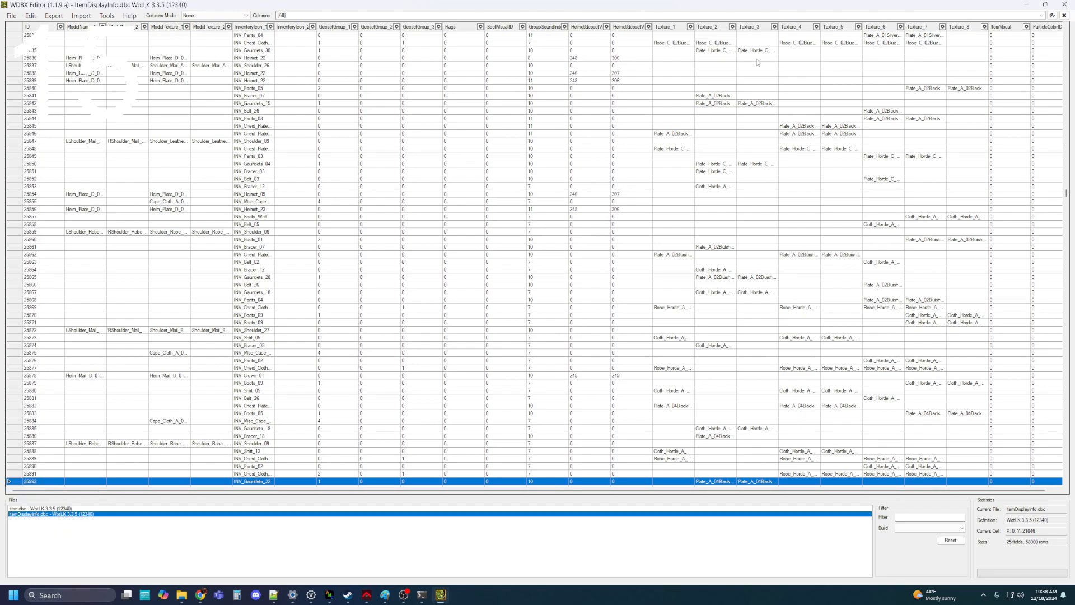
Step: Widen the Texture_2 column and paste the copied row as new entry 68758 at the end of ItemDisplayInfo.dbc
drag(765, 29, 810, 40)
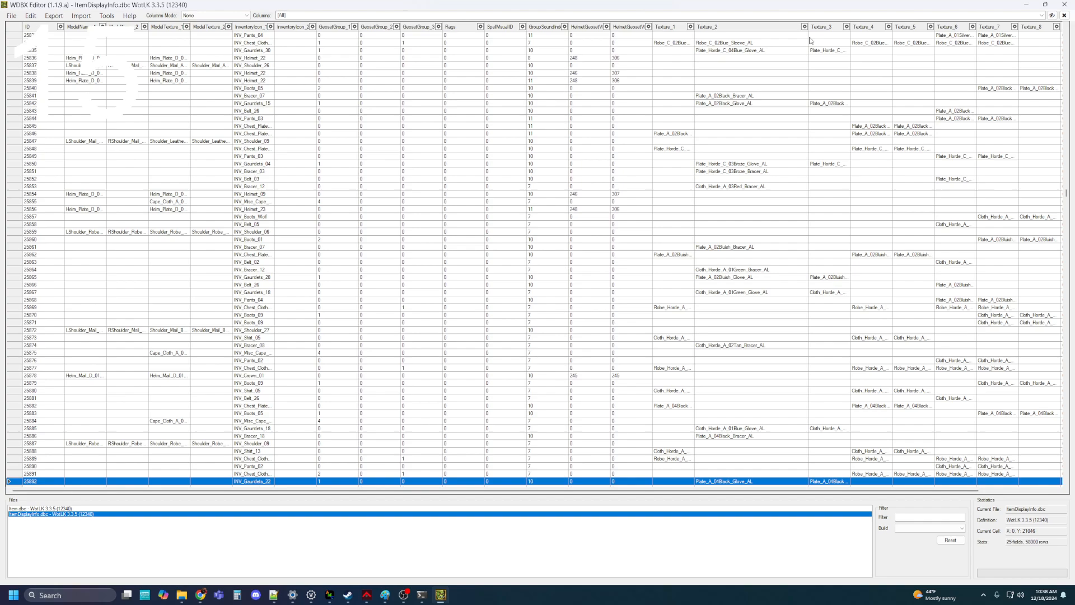
drag(1066, 195, 1066, 482)
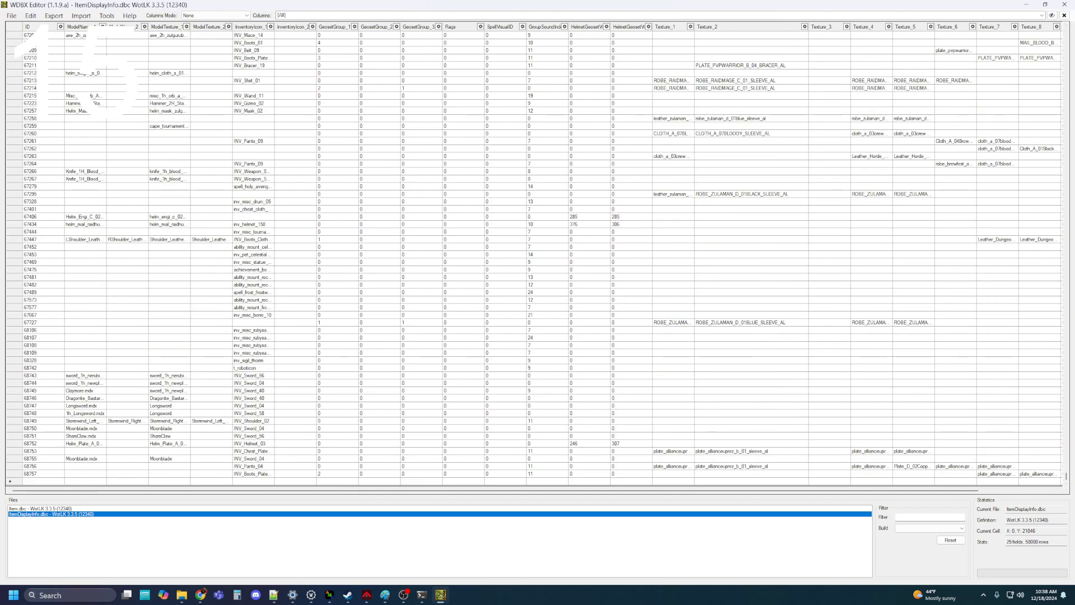
right_click(45, 482)
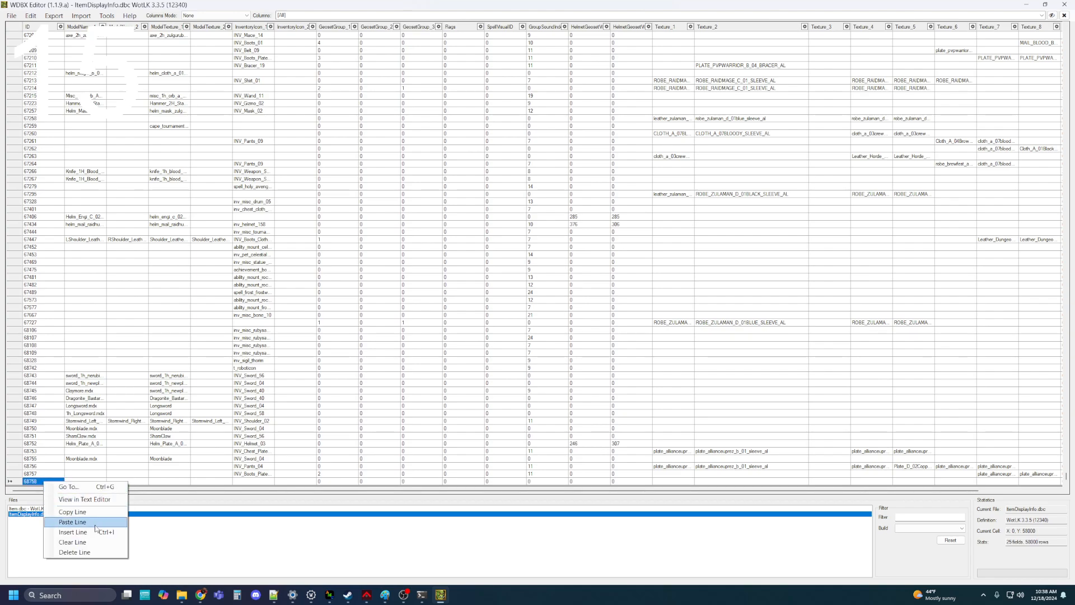
click(95, 525)
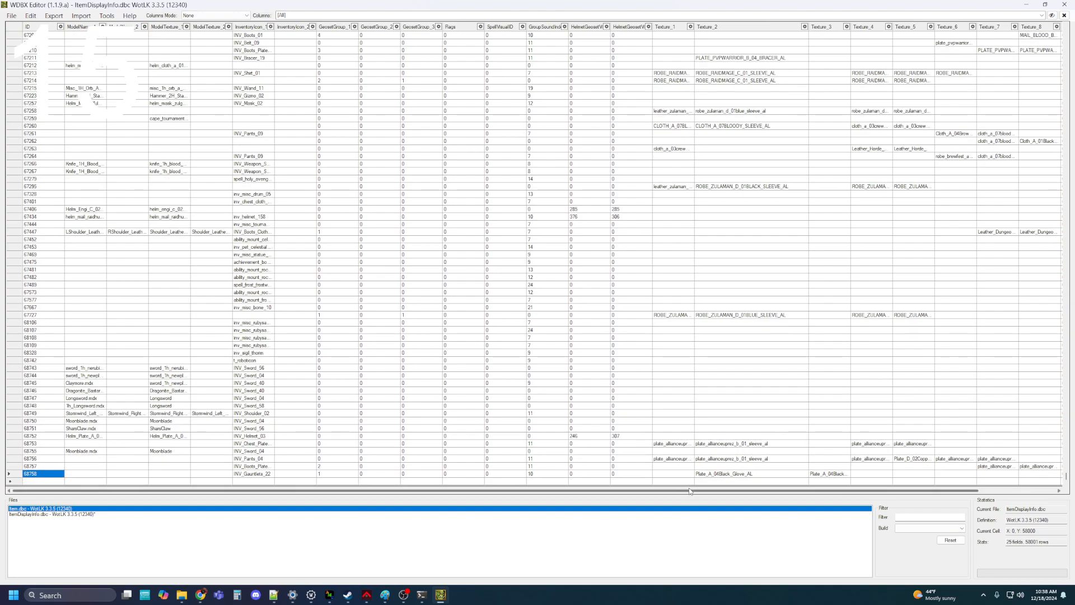
Step: In the armlowertexture folder, copy the glove texture's file name up to plate_allianceuprez_b_01_glove_al without renaming the file
drag(696, 489, 772, 489)
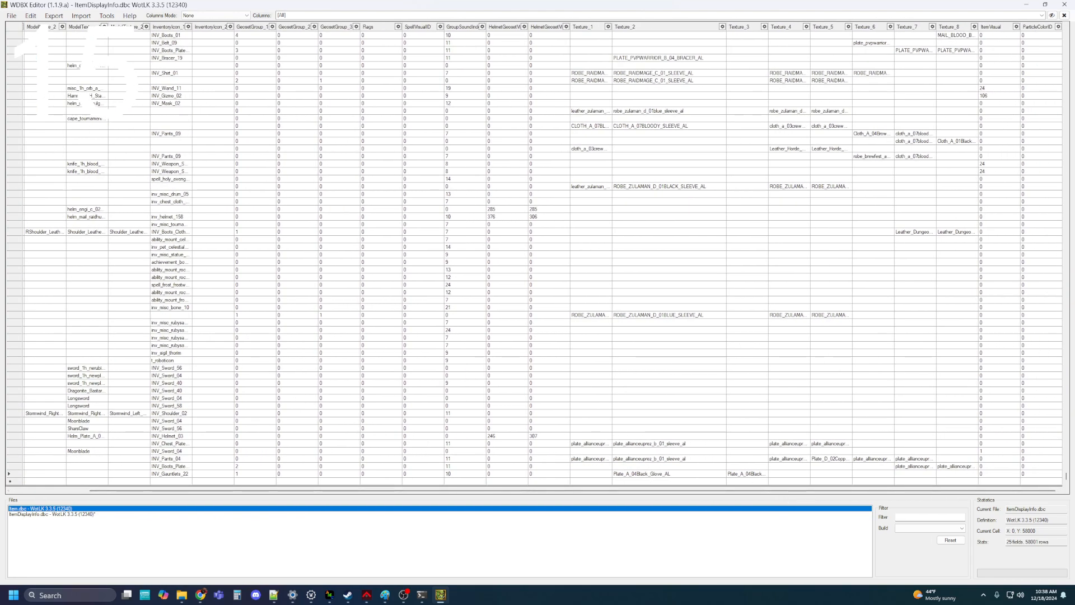
click(180, 596)
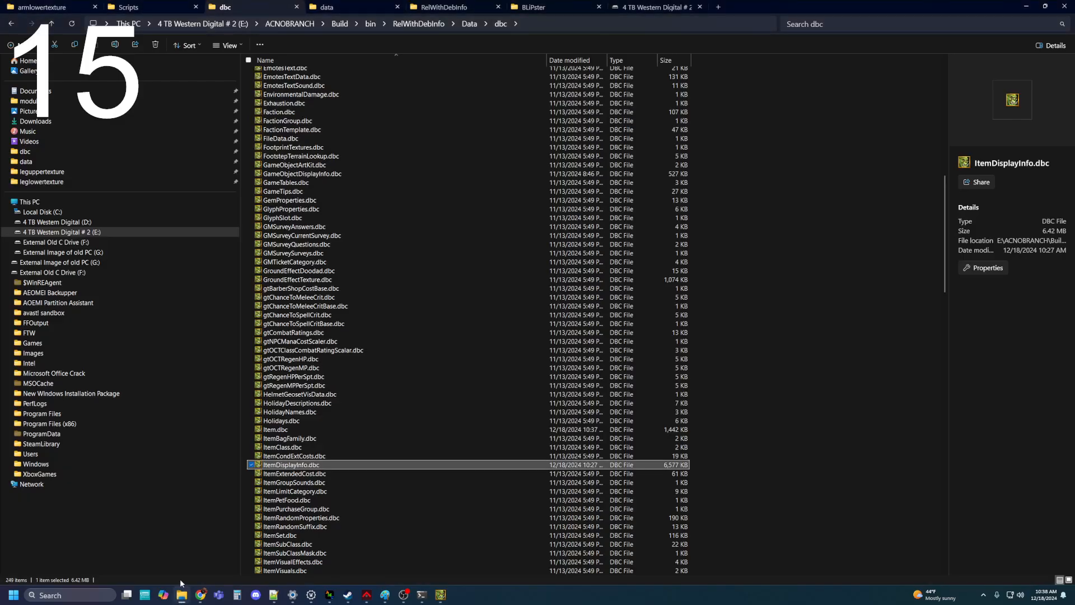
click(42, 7)
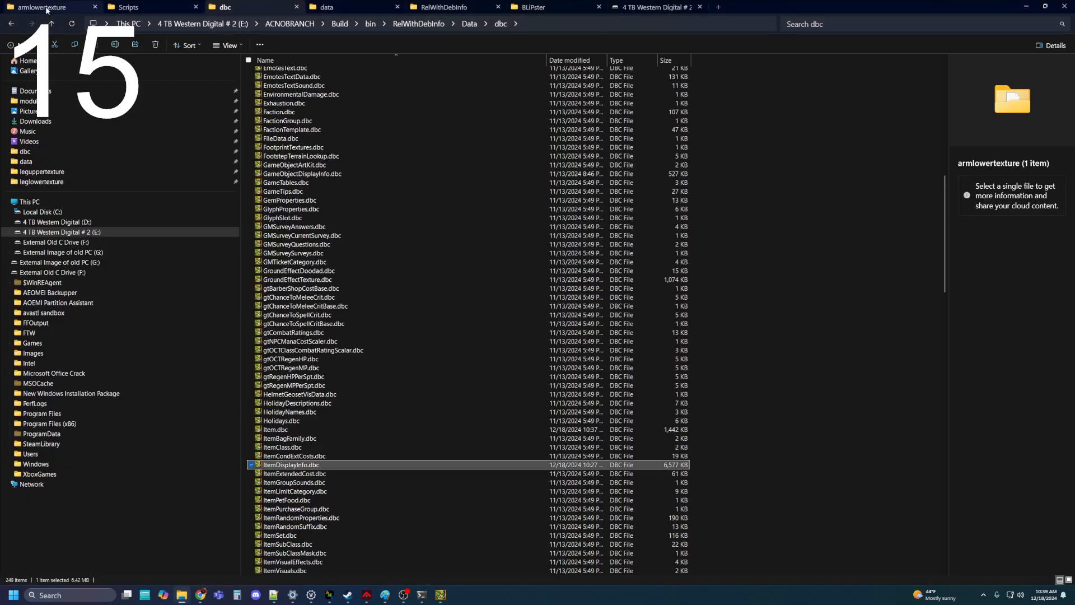
right_click(277, 84)
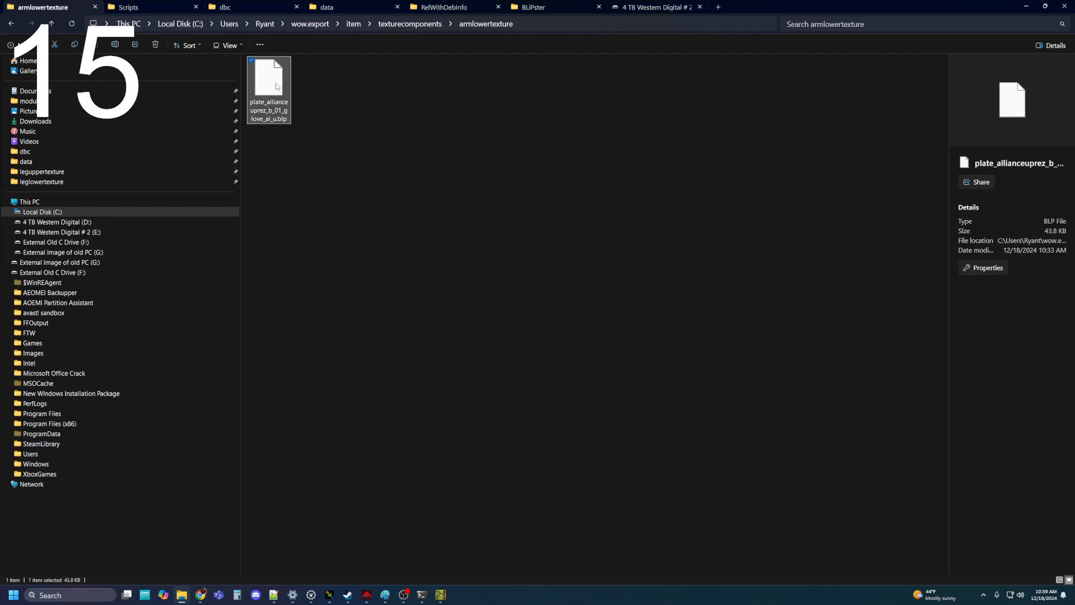
click(330, 245)
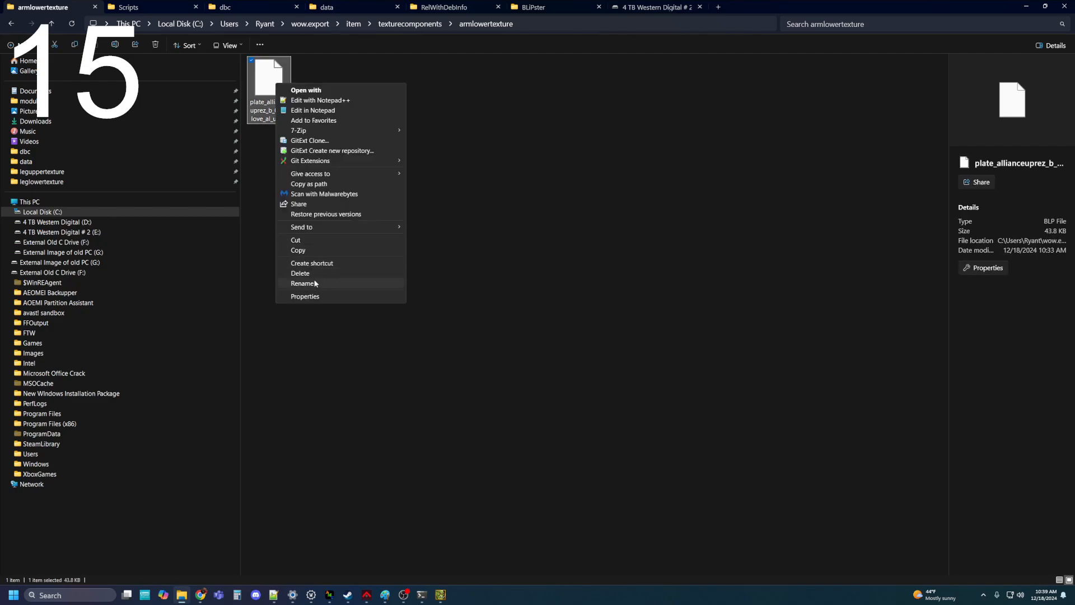
click(327, 281)
key(ctrl+c)
click(337, 273)
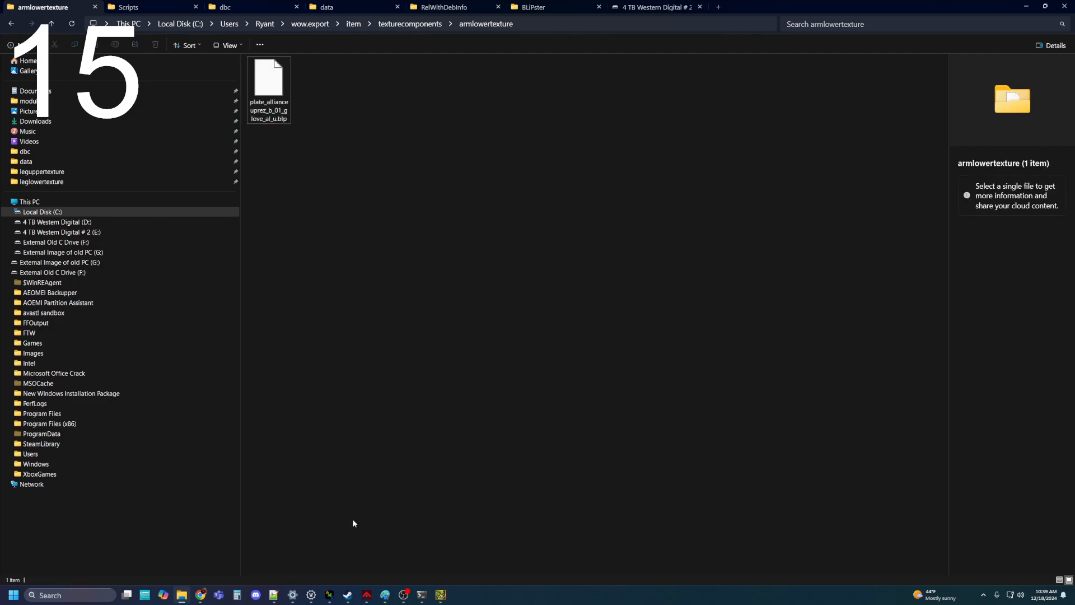
Step: Set row 68758's Texture_2 to plate_allianceuprez_b_01_glove_al and widen the Texture_3 column to show its full name
click(441, 595)
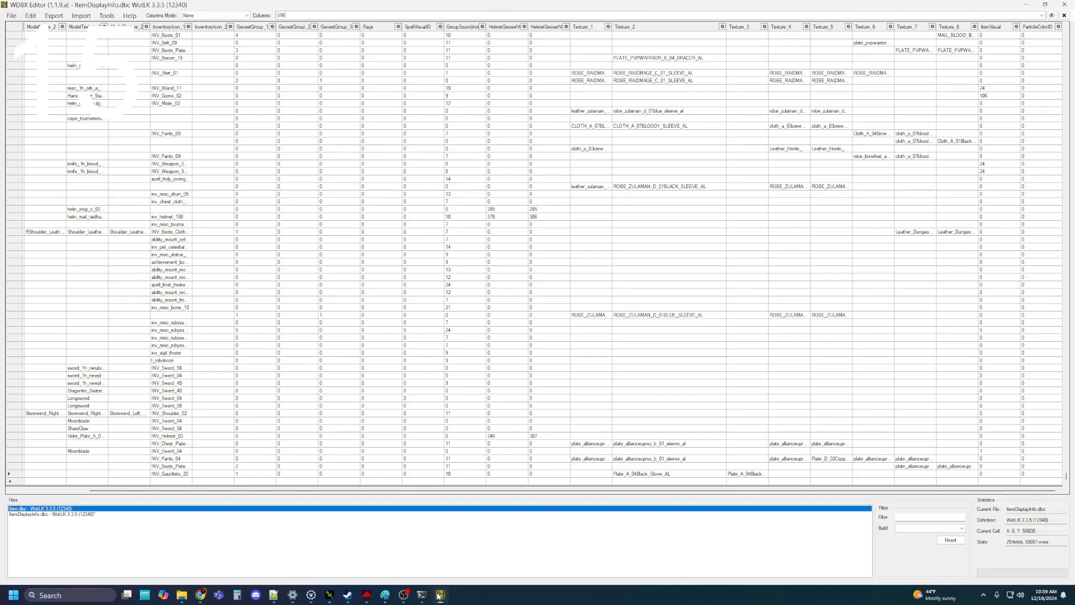
click(680, 474)
click(681, 475)
key(ctrl+v)
click(756, 474)
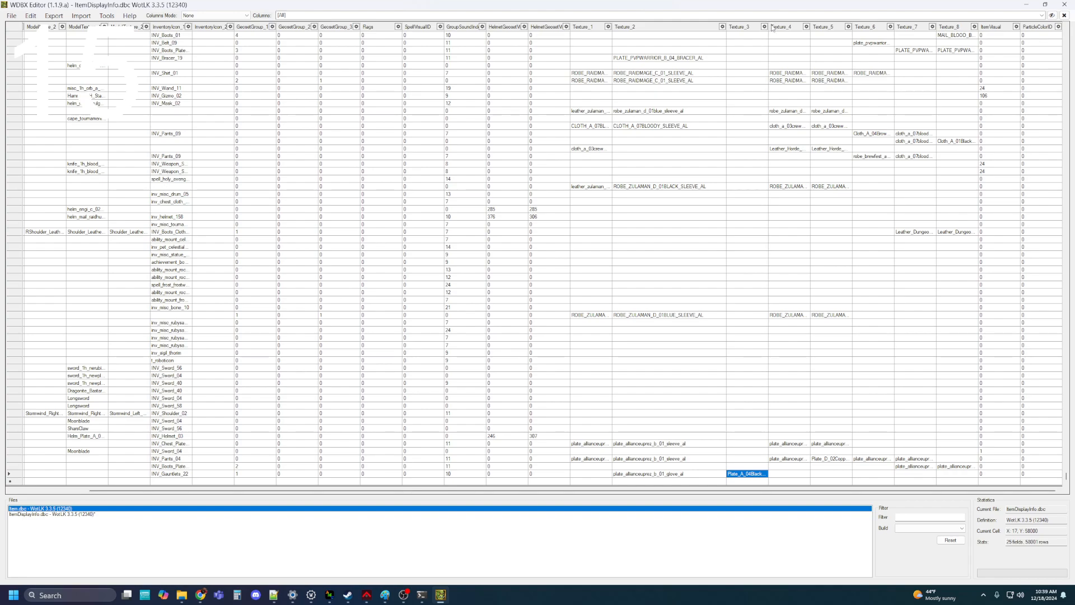
drag(769, 26, 889, 28)
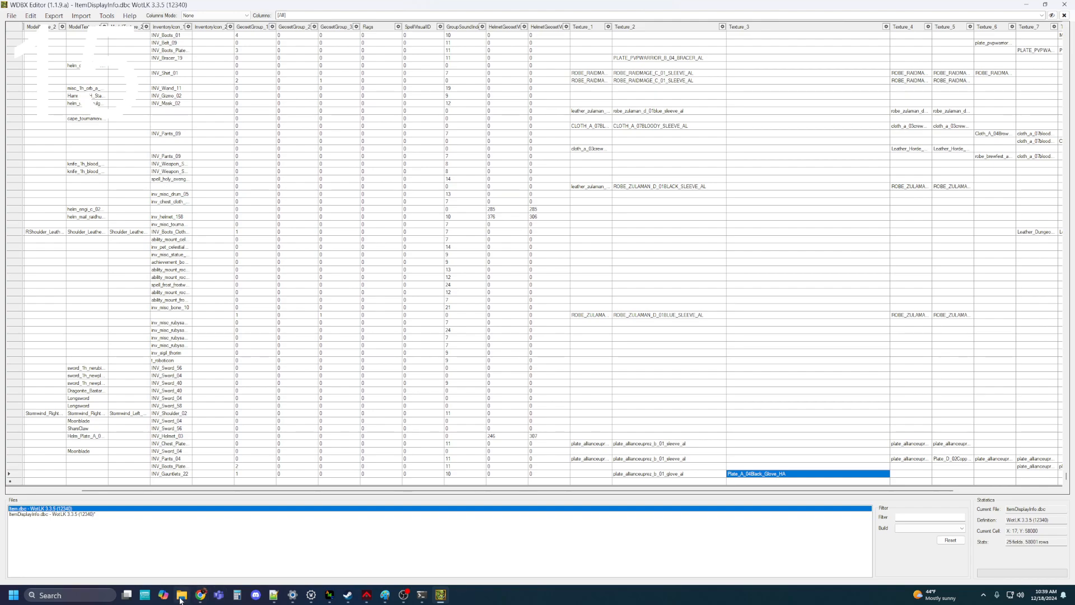
Step: Switch to File Explorer, look into the exported armuppertexture folder and open the handtexture folder under texturecomponents
mouse_move(181, 601)
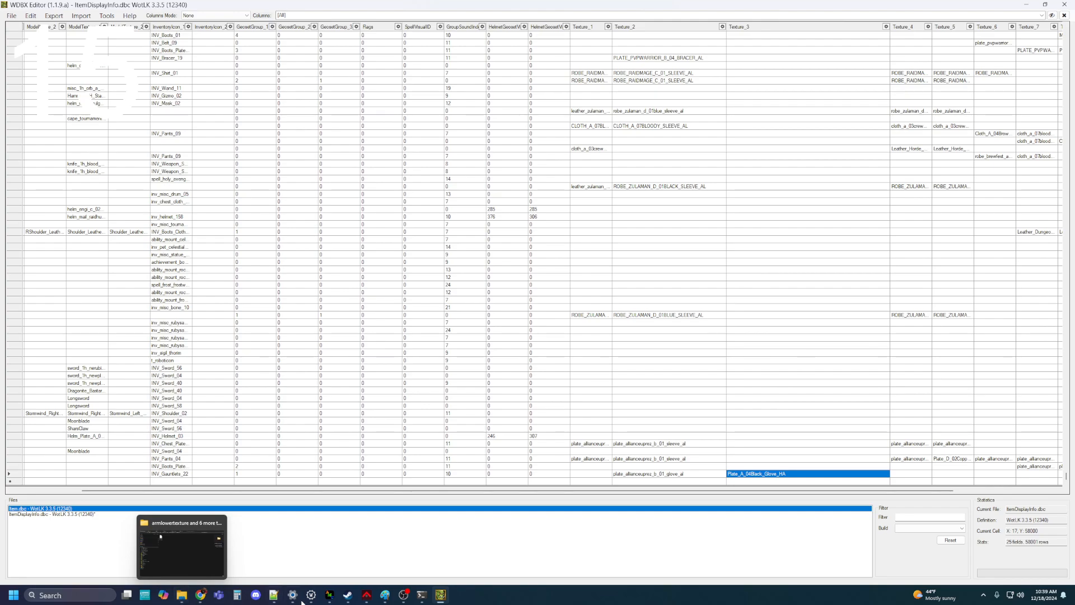
mouse_move(423, 600)
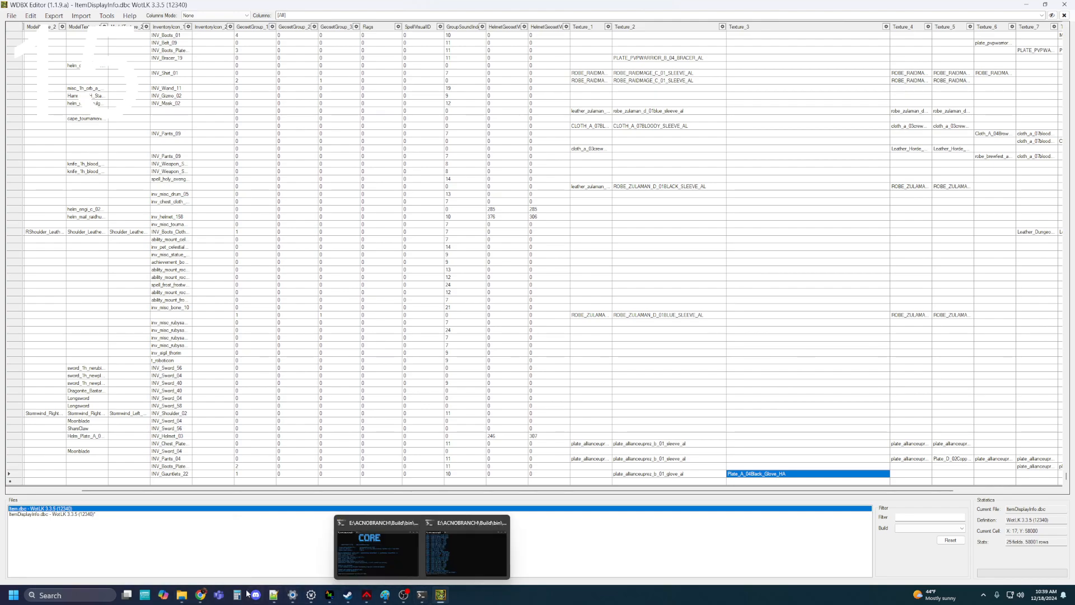
click(202, 516)
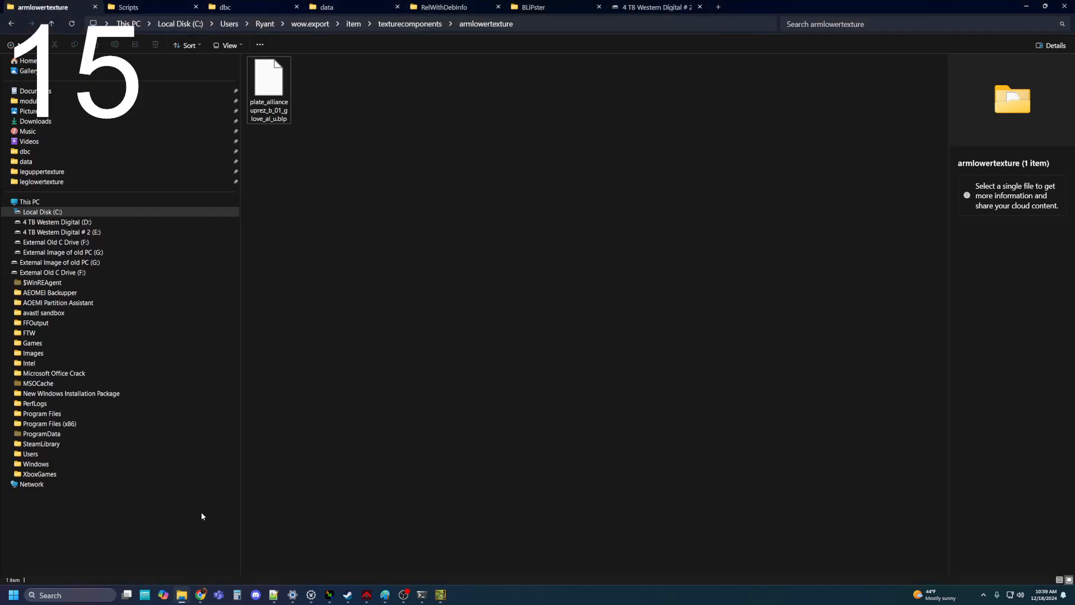
click(410, 24)
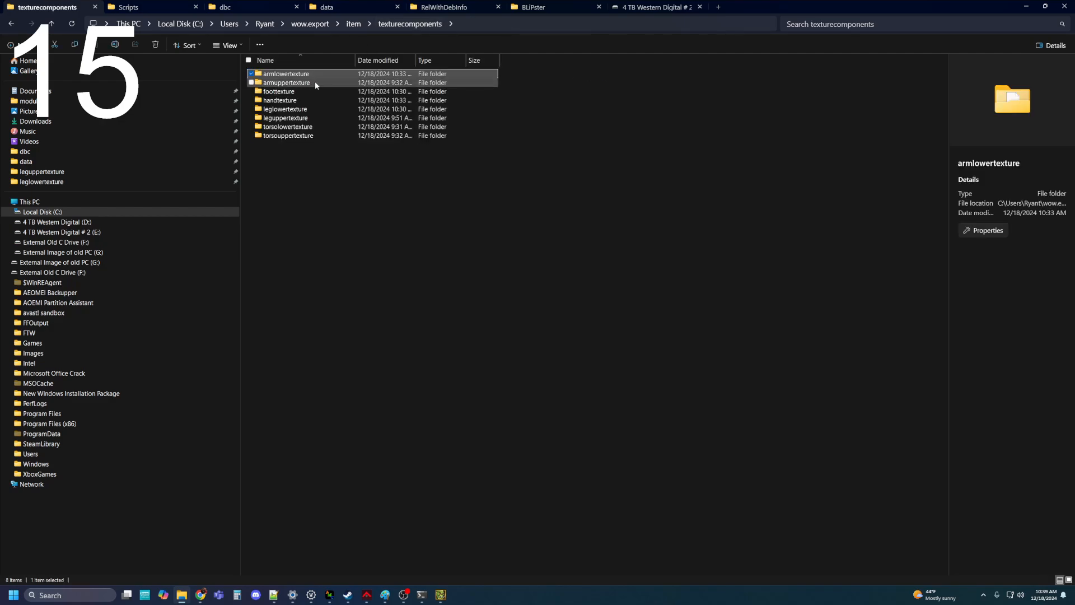
double_click(315, 82)
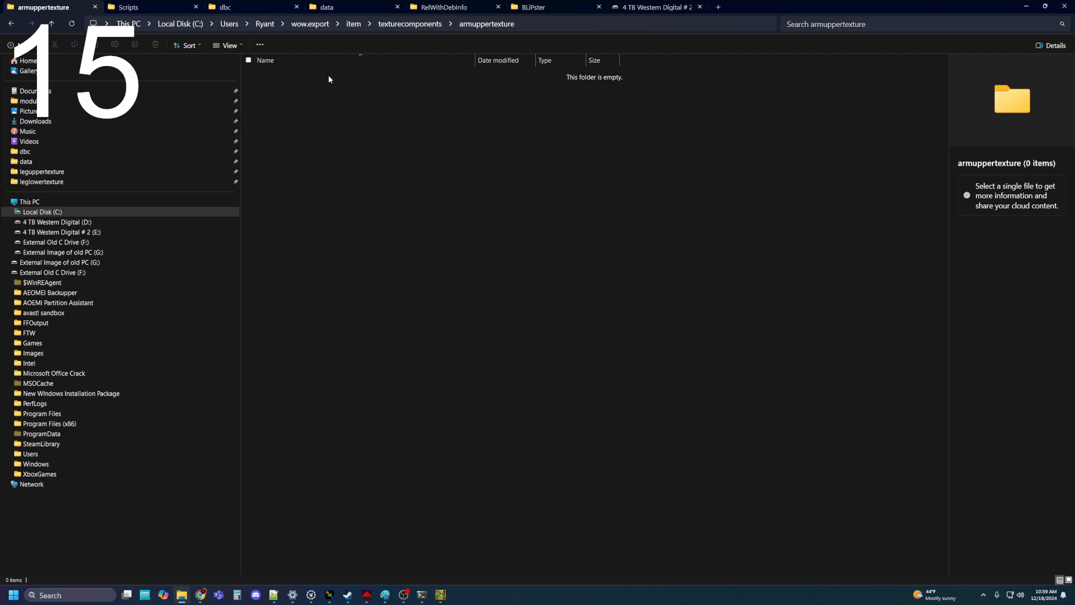
click(412, 25)
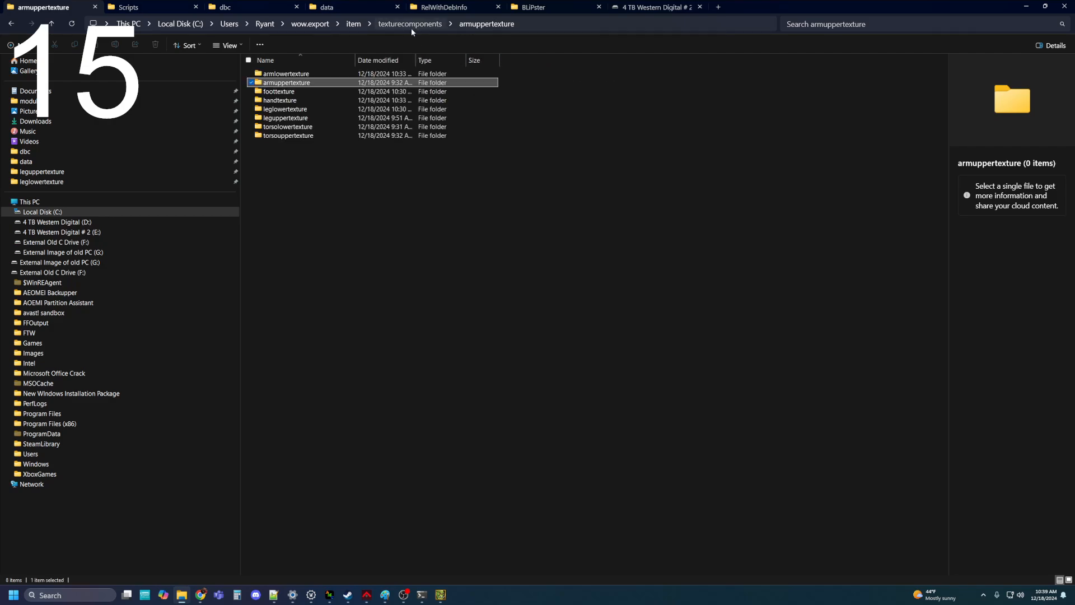
double_click(295, 106)
Step: Copy the base name of the glove texture file in handtexture without renaming the file
click(329, 74)
right_click(329, 75)
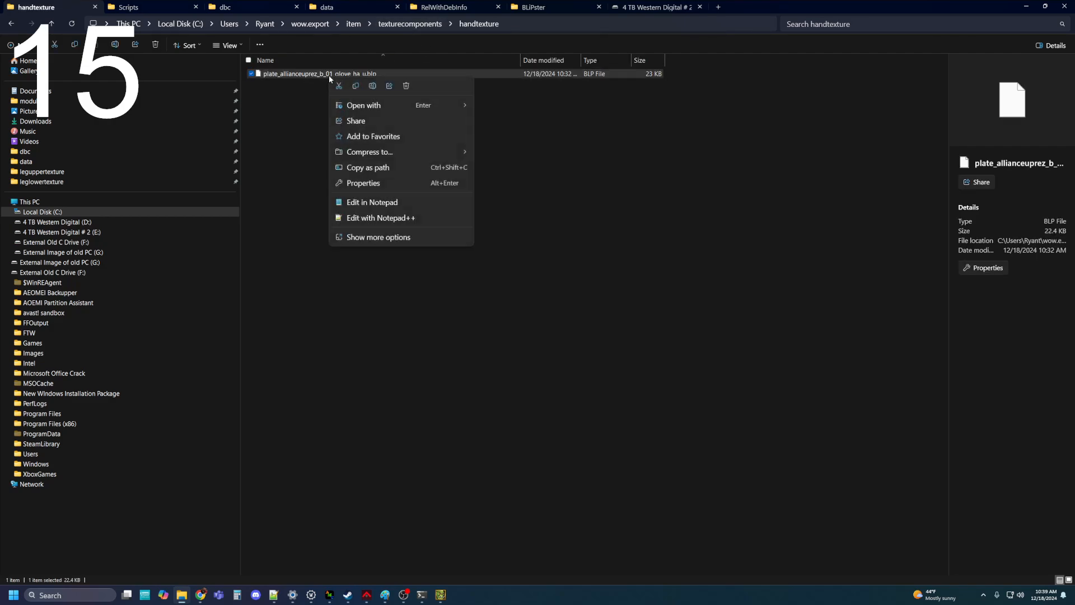
click(407, 238)
click(419, 277)
key(ctrl+c)
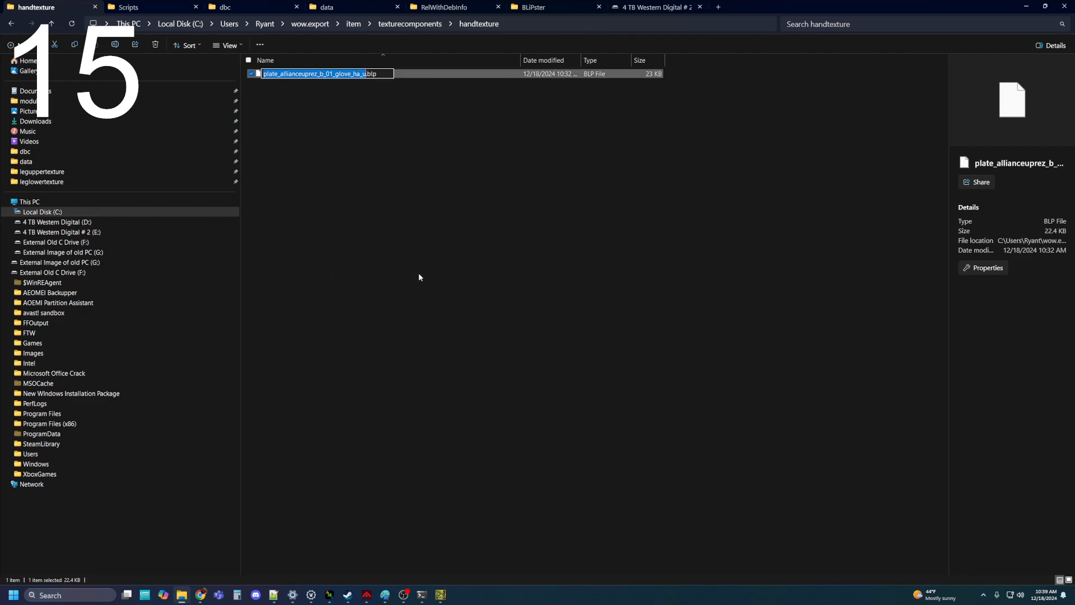
click(419, 276)
Step: In WDBX Editor, set row 68758's Texture_3 to plate_allianceuprez_b_01_glove_ha
click(446, 594)
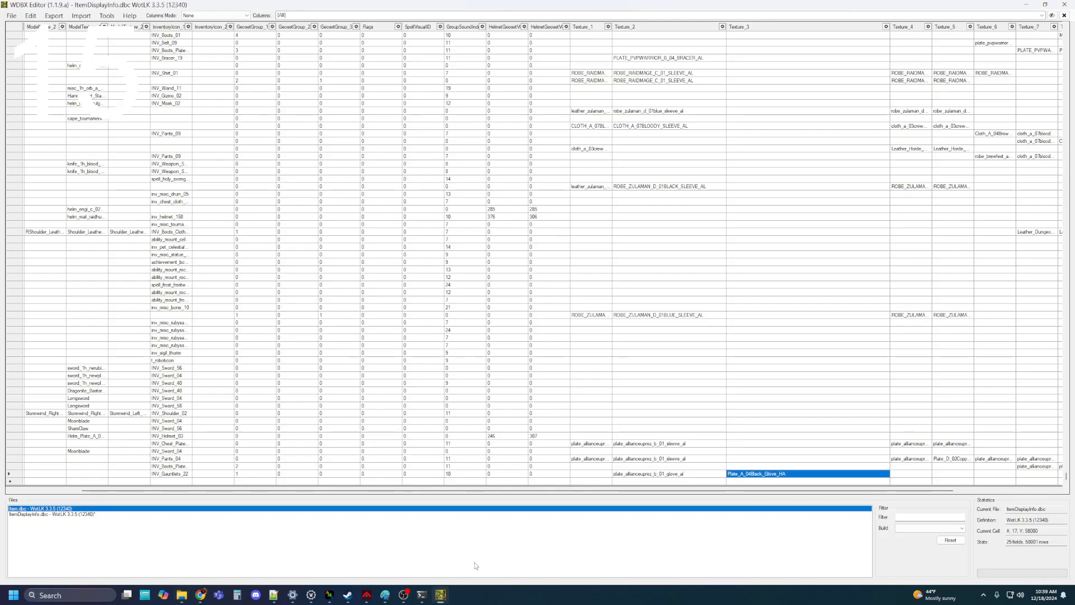
click(803, 473)
key(ctrl+v)
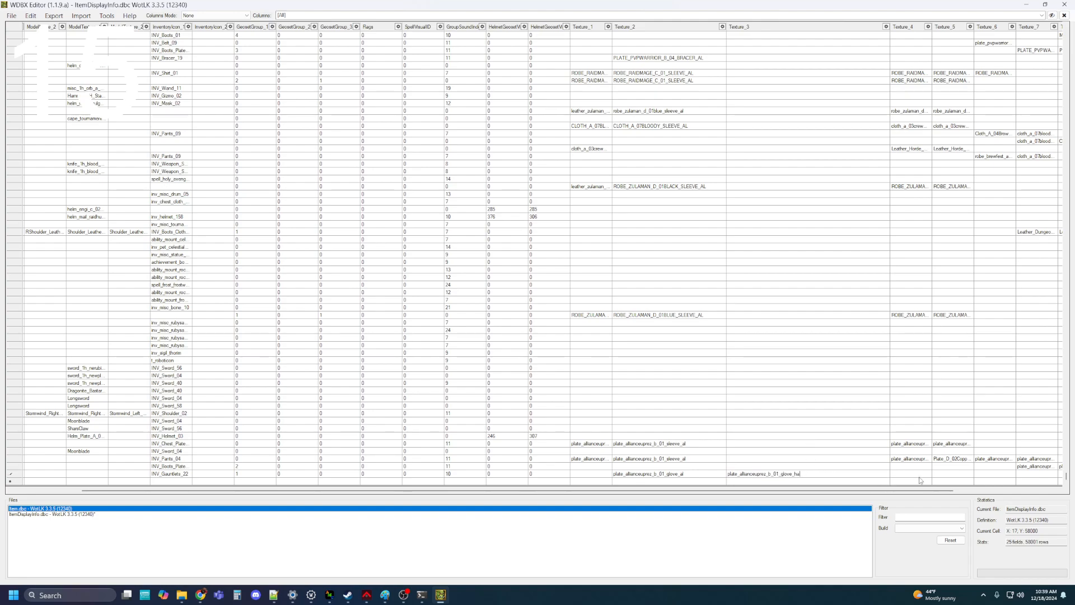
drag(721, 490, 625, 496)
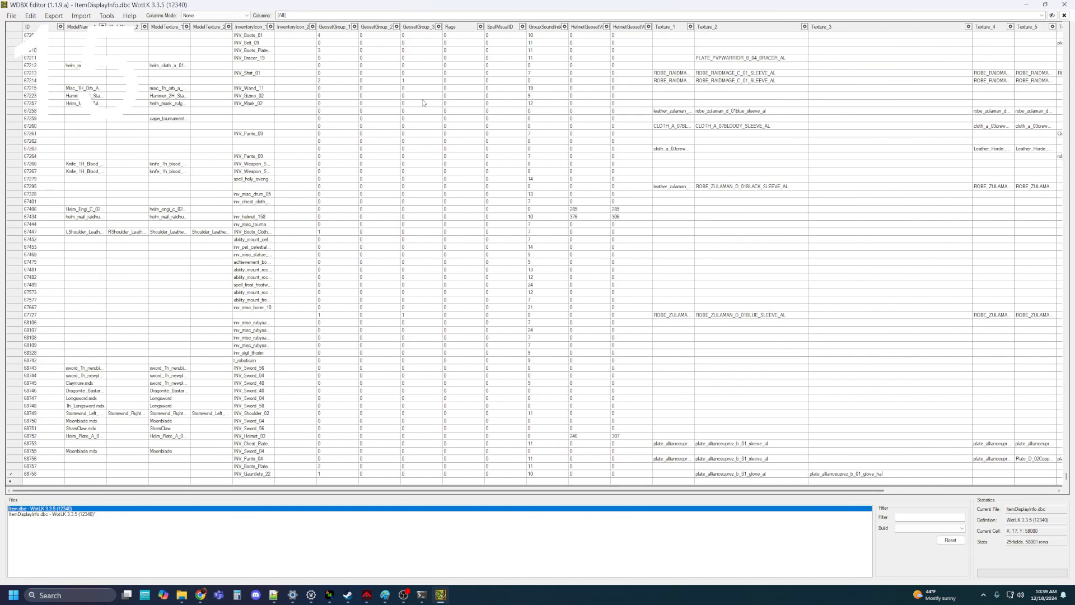
Step: Save ItemDisplayInfo.dbc and Item.dbc and close the DBC editor
click(12, 18)
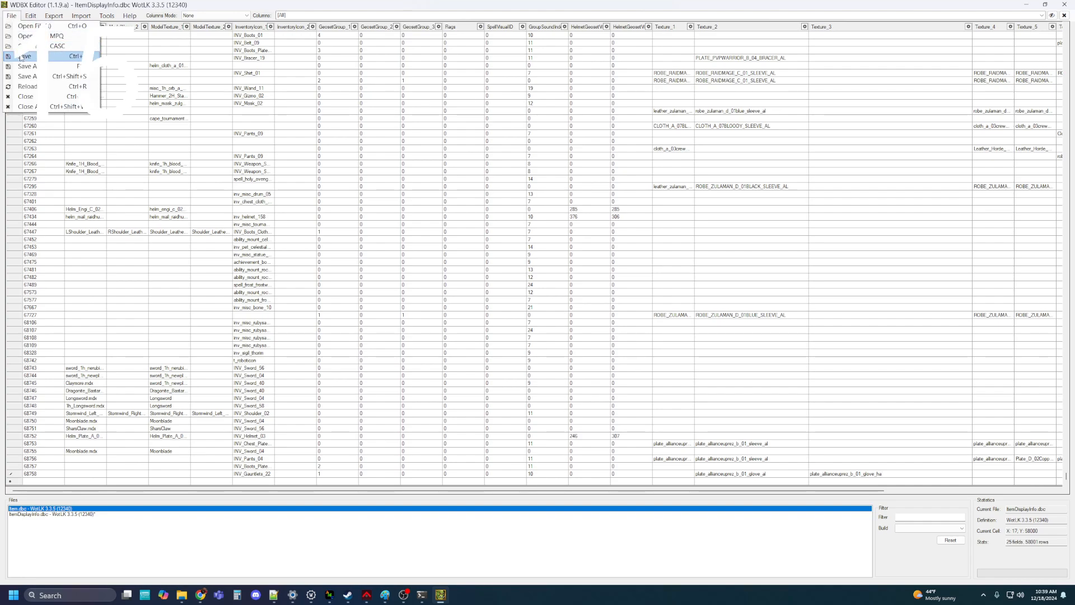
click(22, 57)
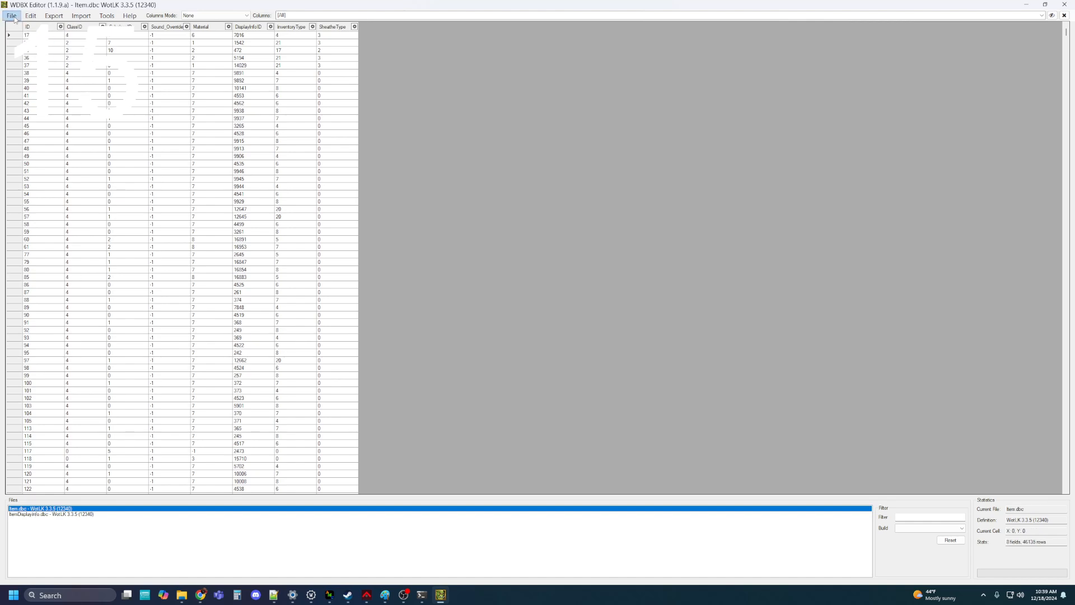
click(12, 15)
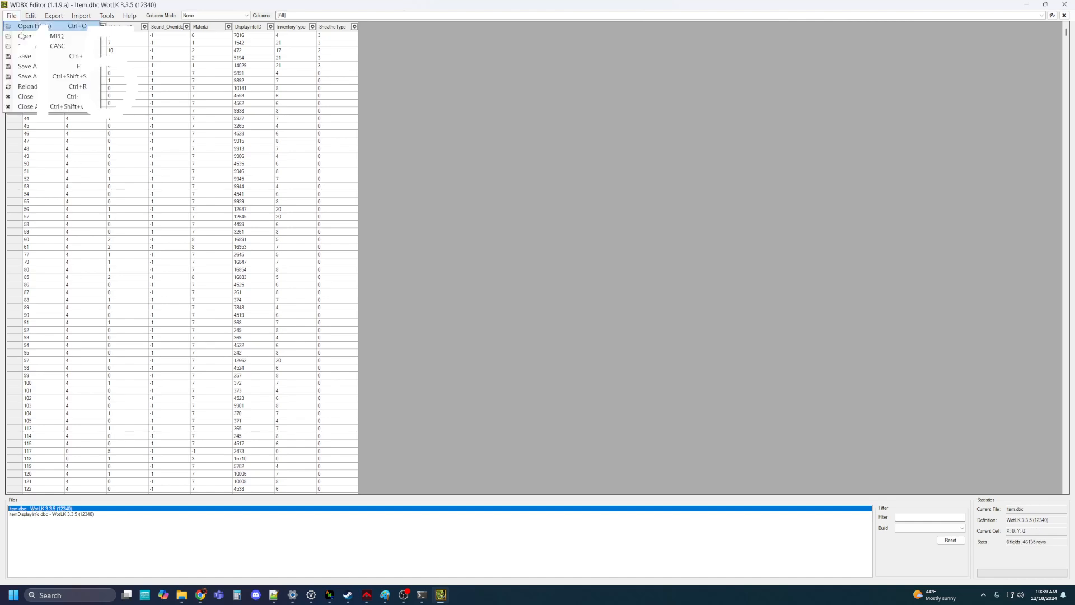
click(21, 58)
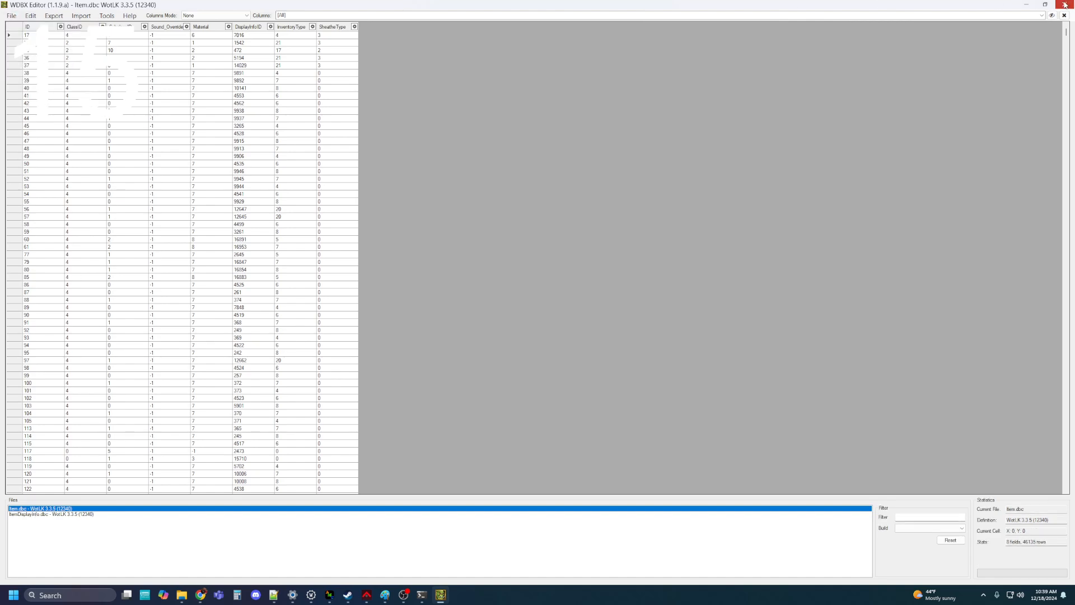
click(1026, 4)
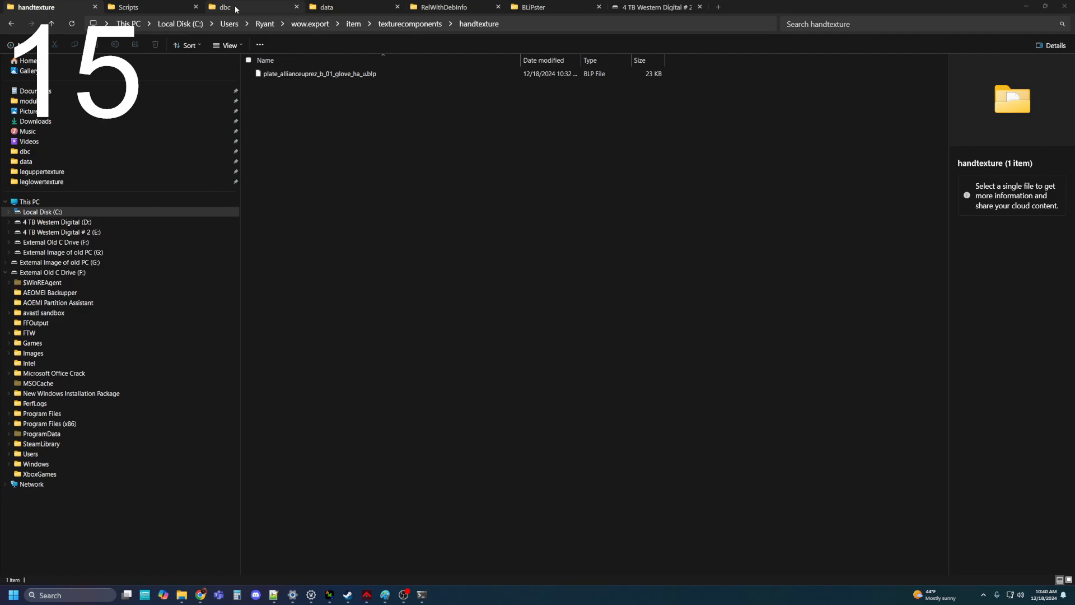
Step: Close the server consoles and open patch-z.mpq from the client's data folder in Ladik's MPQ Editor at item\texturecomponents\armlowertexture
click(351, 9)
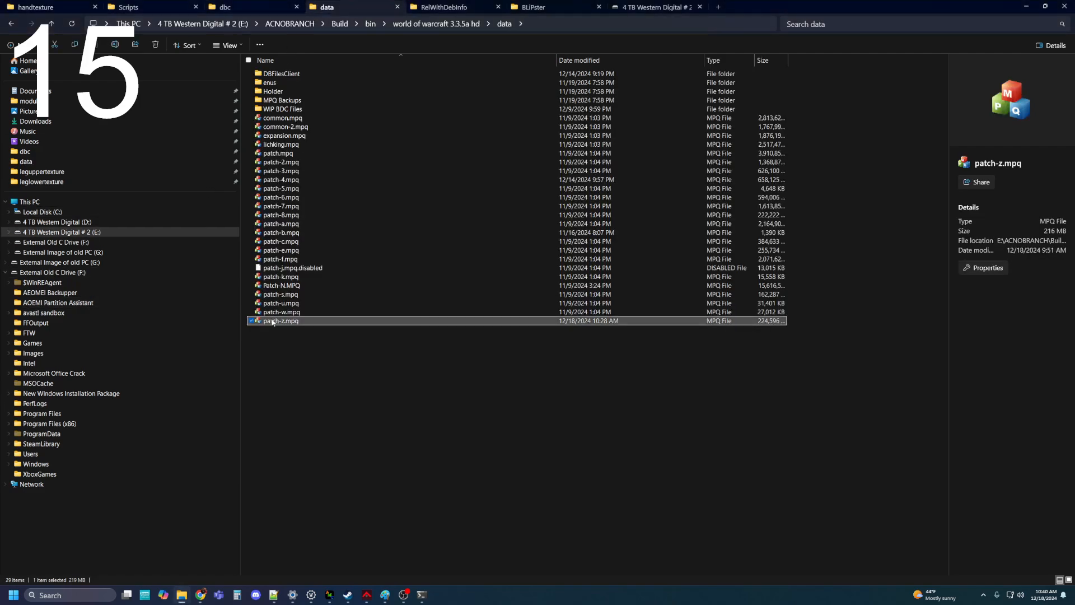
right_click(422, 595)
click(409, 569)
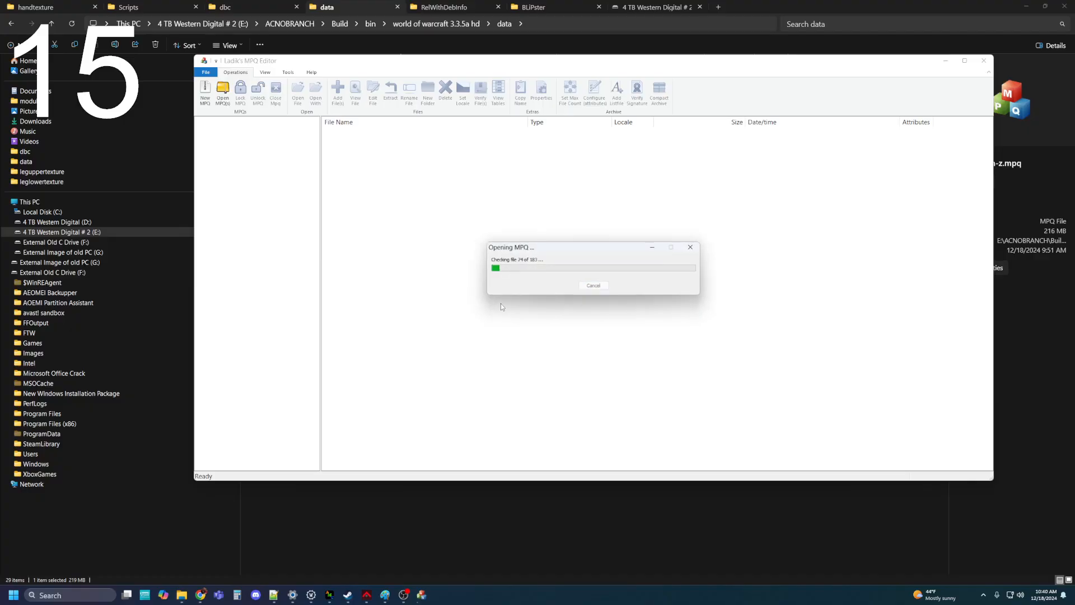
double_click(329, 143)
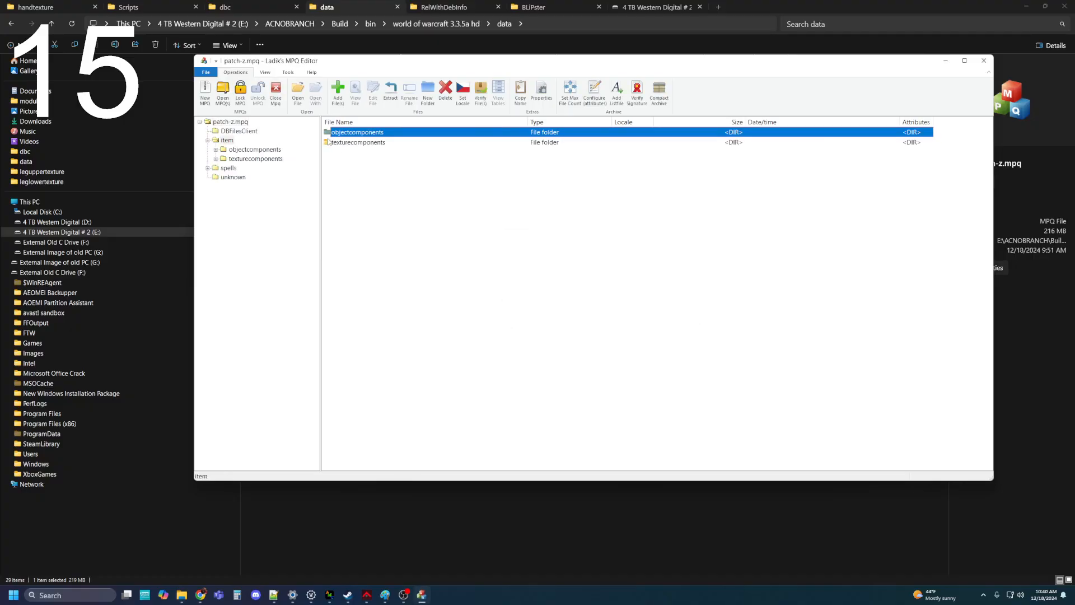
double_click(331, 142)
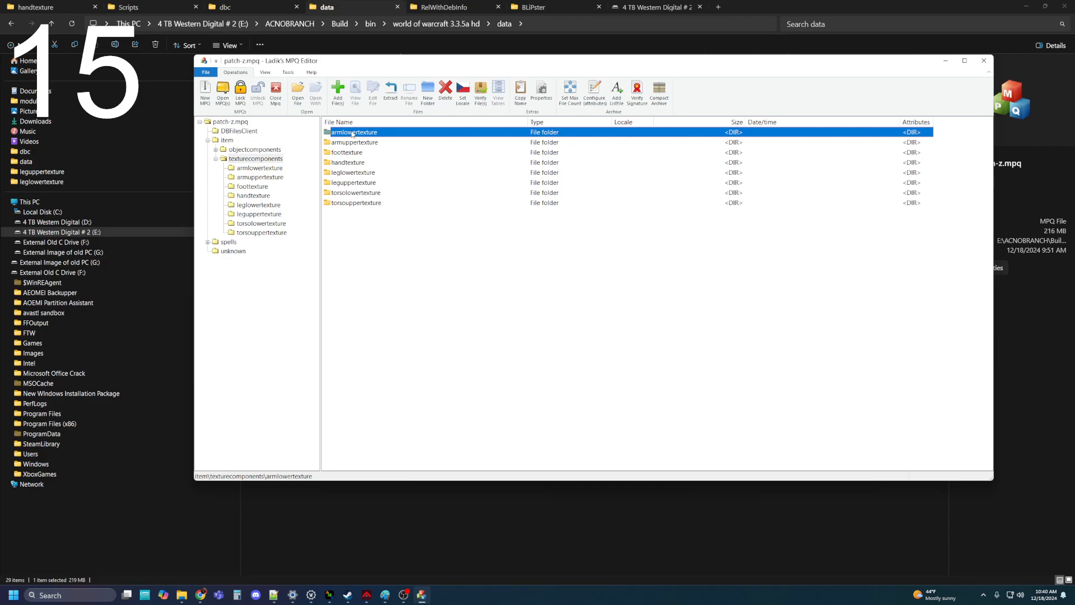
double_click(353, 133)
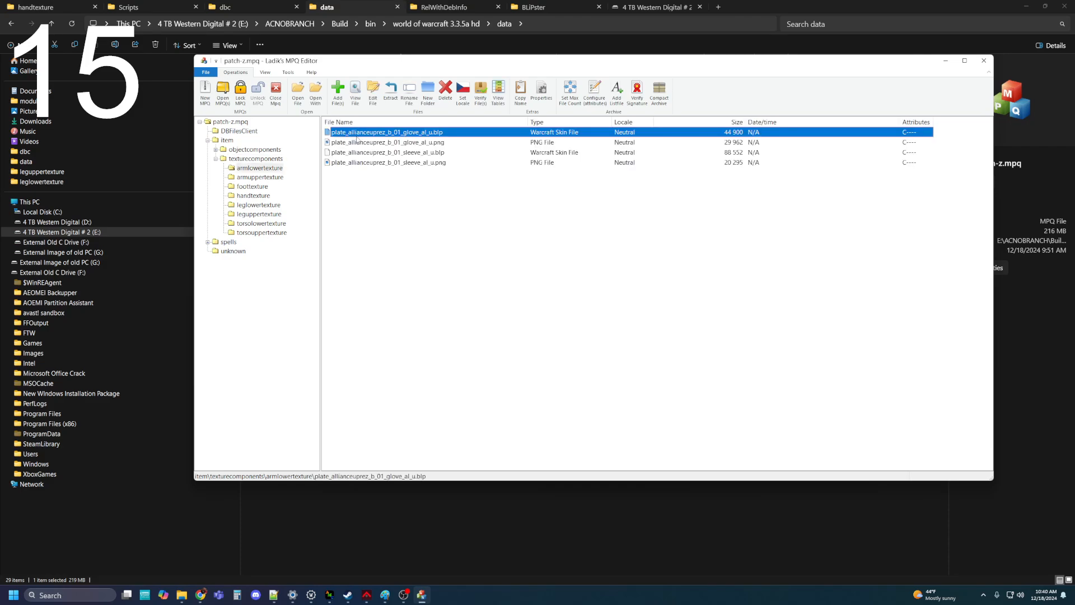
Step: Start adding files to the archive's armlowertexture folder and copy the path of the exported armlowertexture folder from File Explorer
click(342, 93)
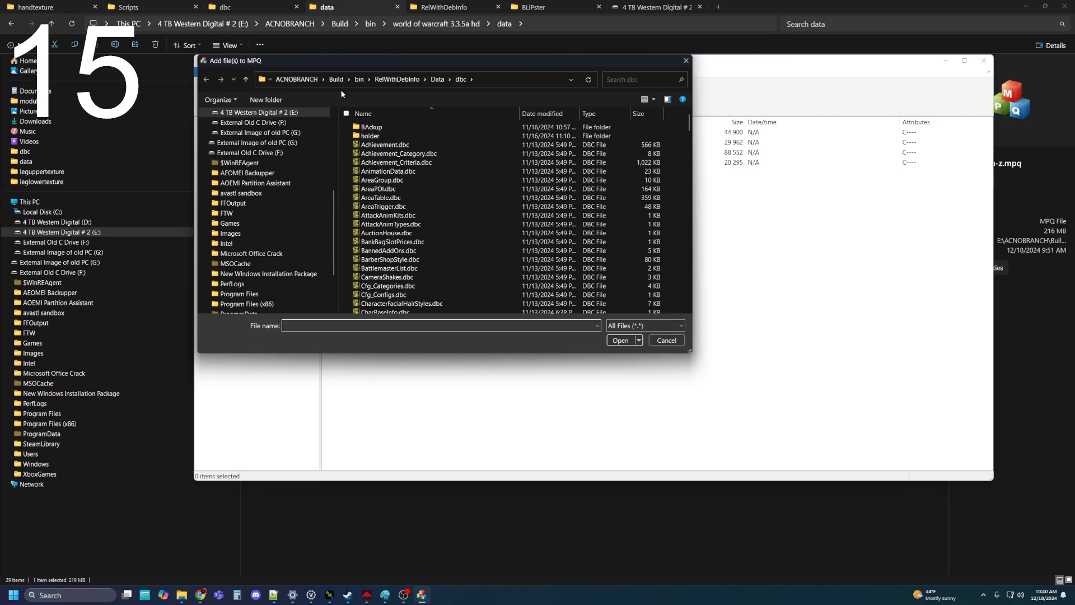
click(56, 7)
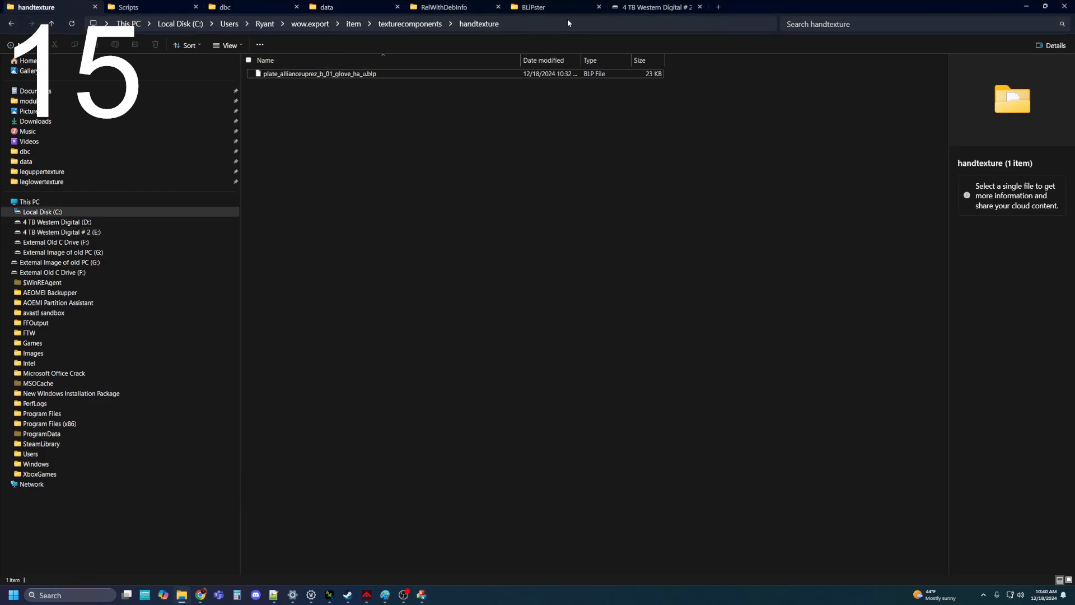
click(410, 23)
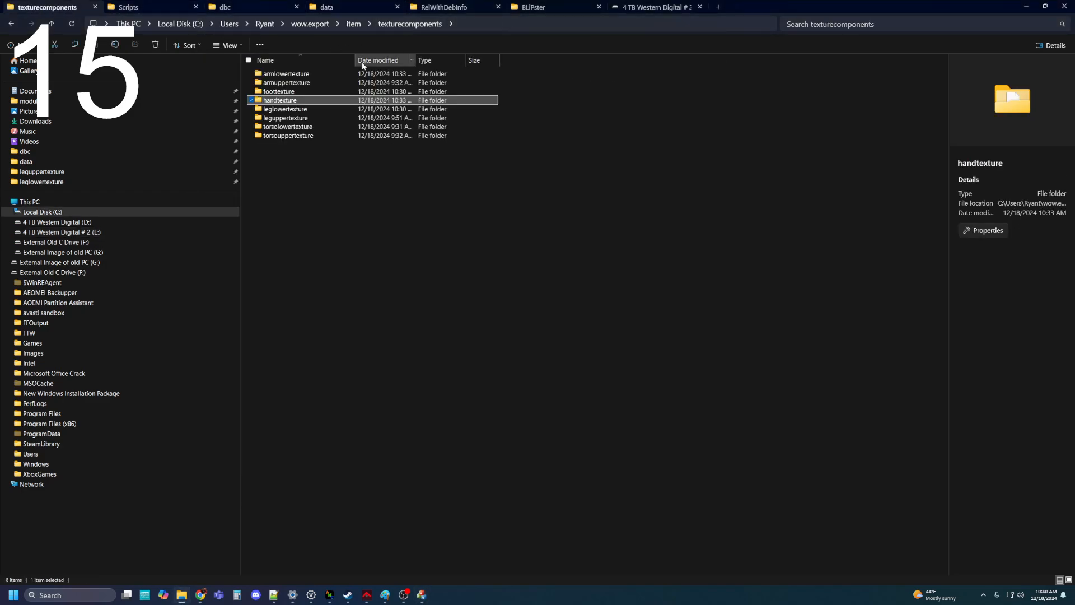
double_click(288, 75)
click(530, 28)
key(ctrl+c)
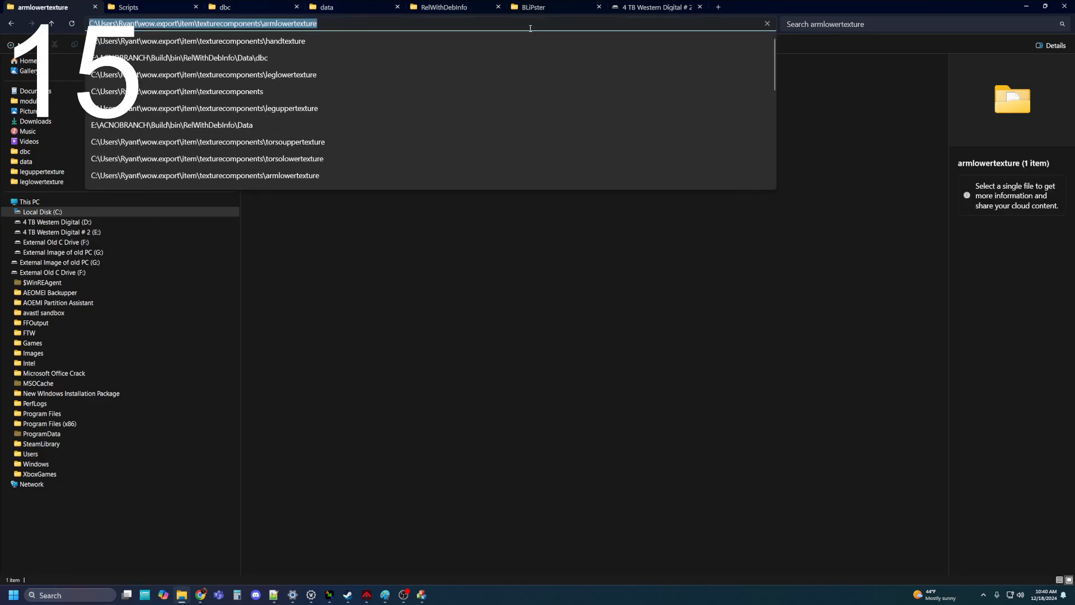
Step: Add plate_allianceuprez_b_01_glove_al_u.blp from the exported armlowertexture folder to the matching folder in patch-z.mpq
click(422, 595)
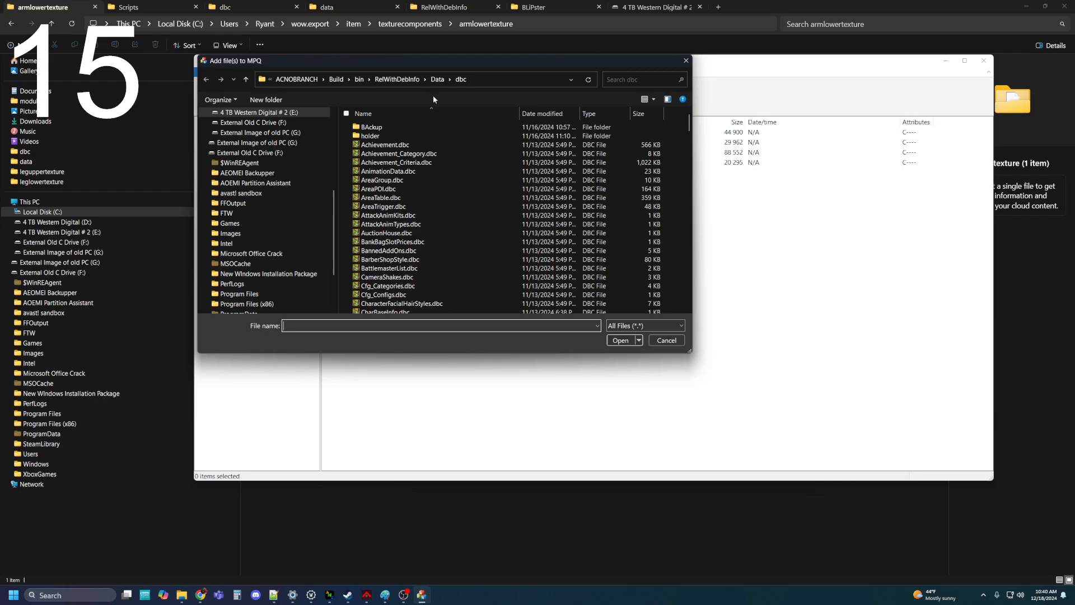
click(490, 79)
key(ctrl+v)
key(Return)
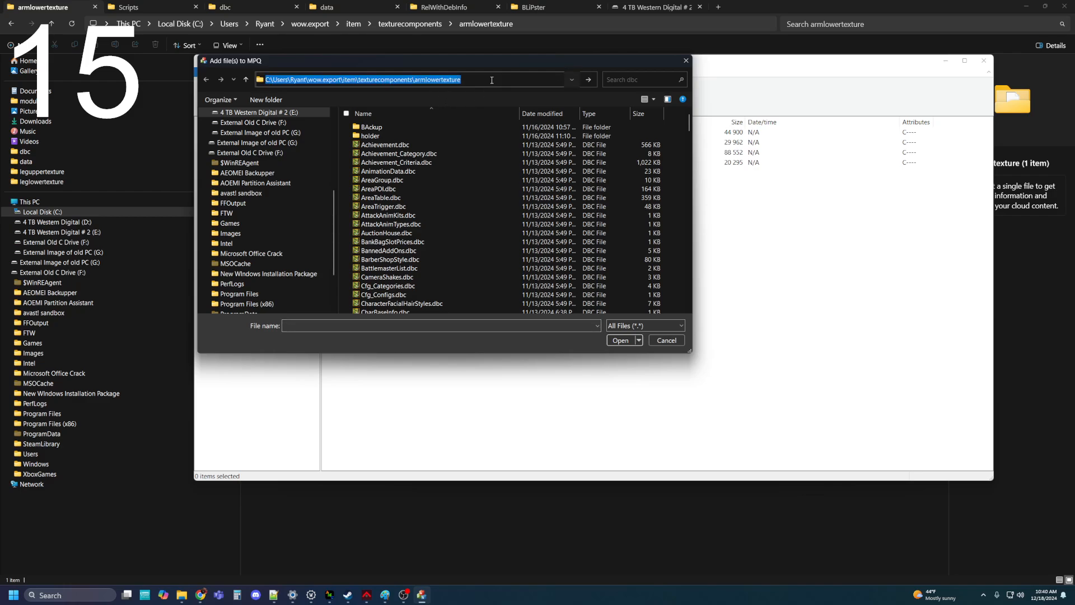
click(367, 136)
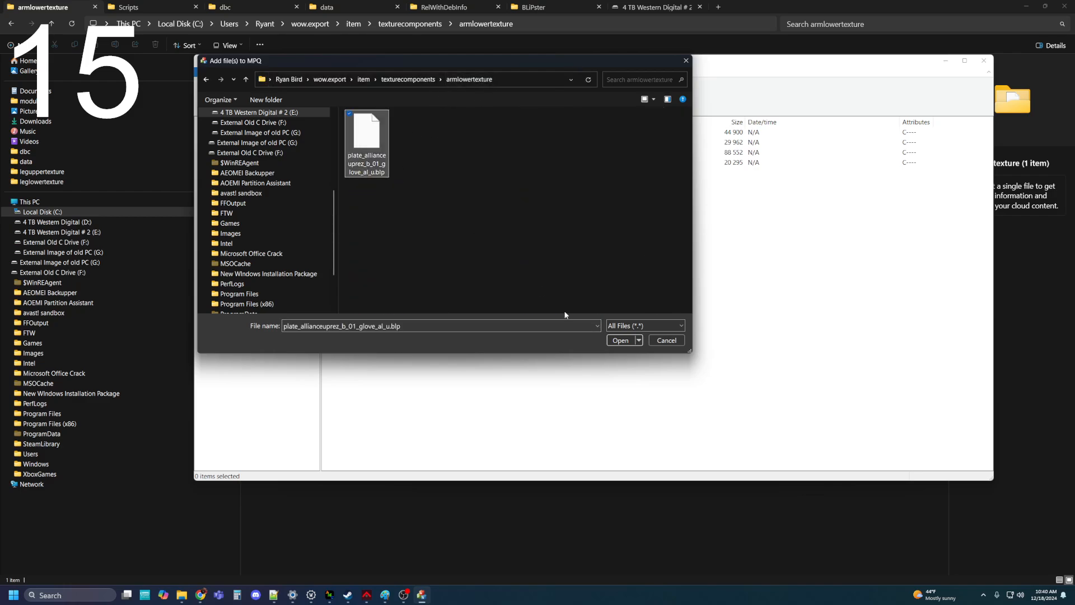
click(623, 339)
click(664, 295)
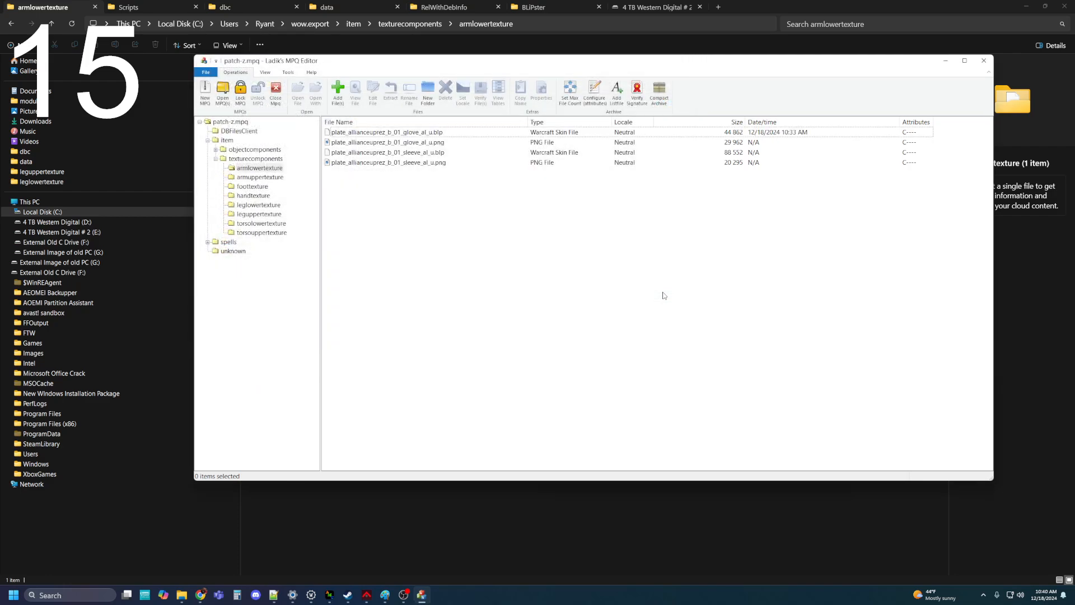
Step: Add plate_allianceuprez_b_01_glove_ha_u.blp from the exported handtexture folder to the archive's handtexture folder and close the MPQ editor
click(251, 196)
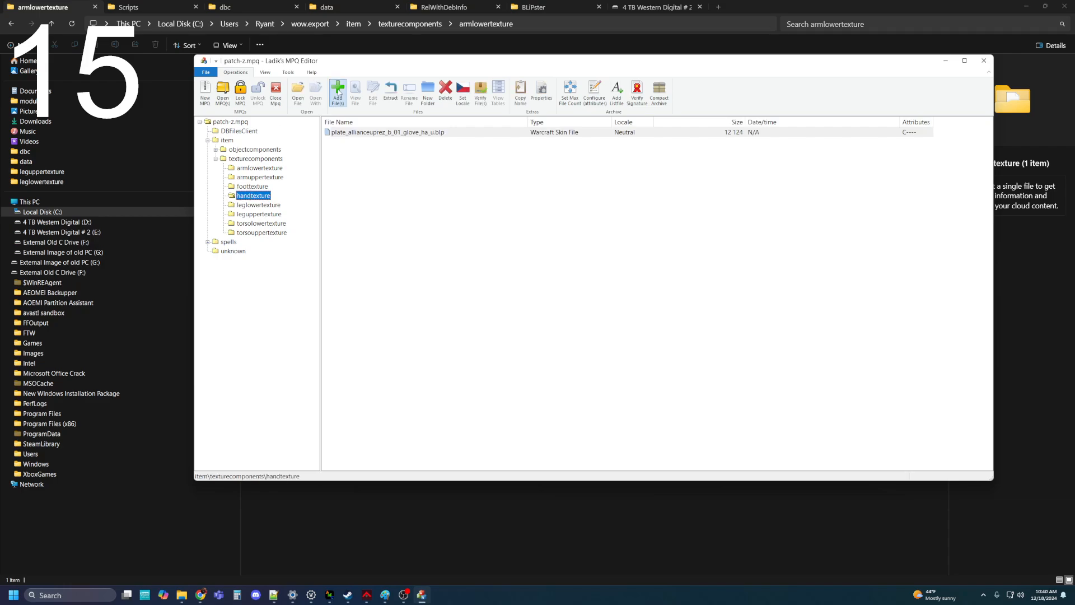
click(338, 91)
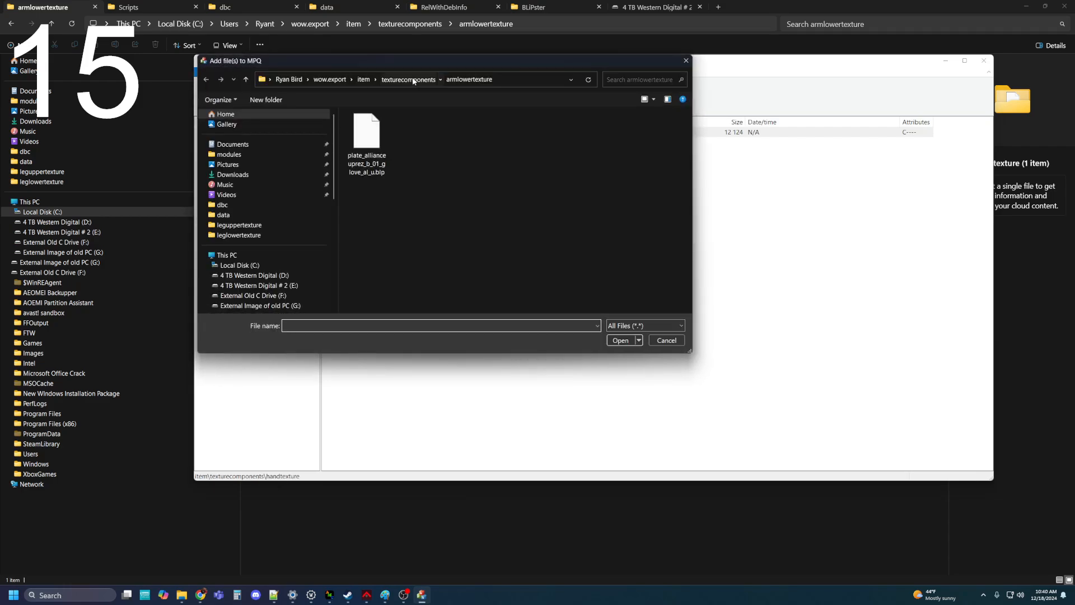
click(414, 81)
click(380, 154)
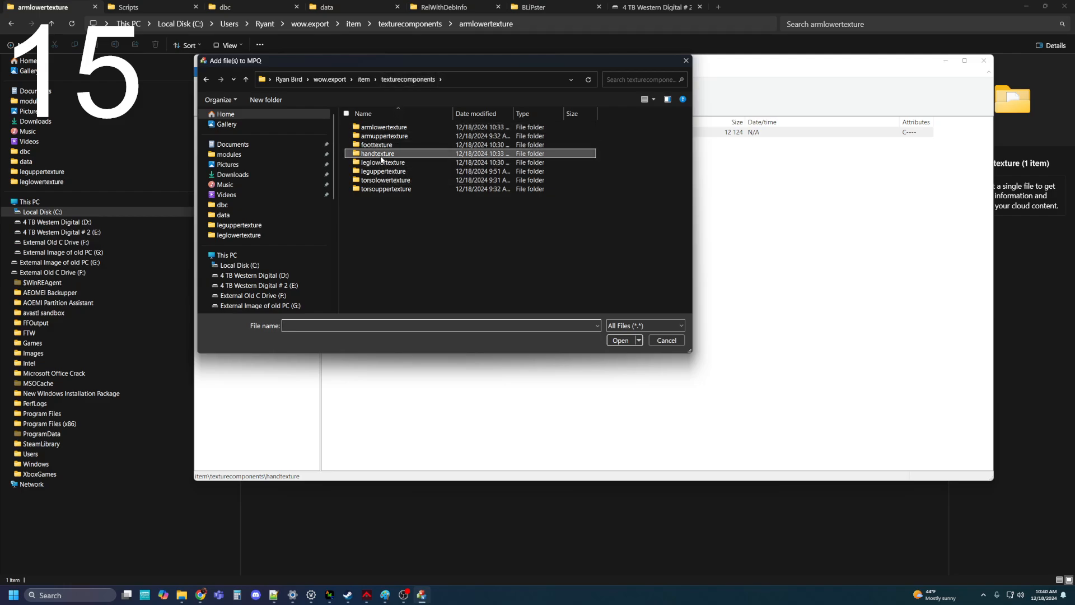
double_click(380, 155)
click(372, 140)
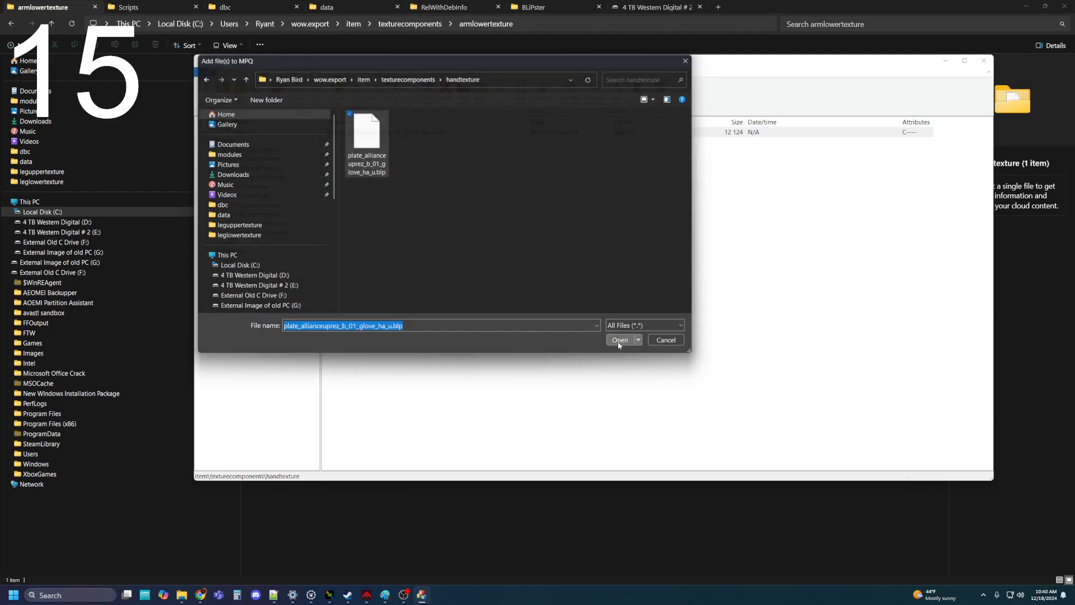
click(620, 341)
click(660, 295)
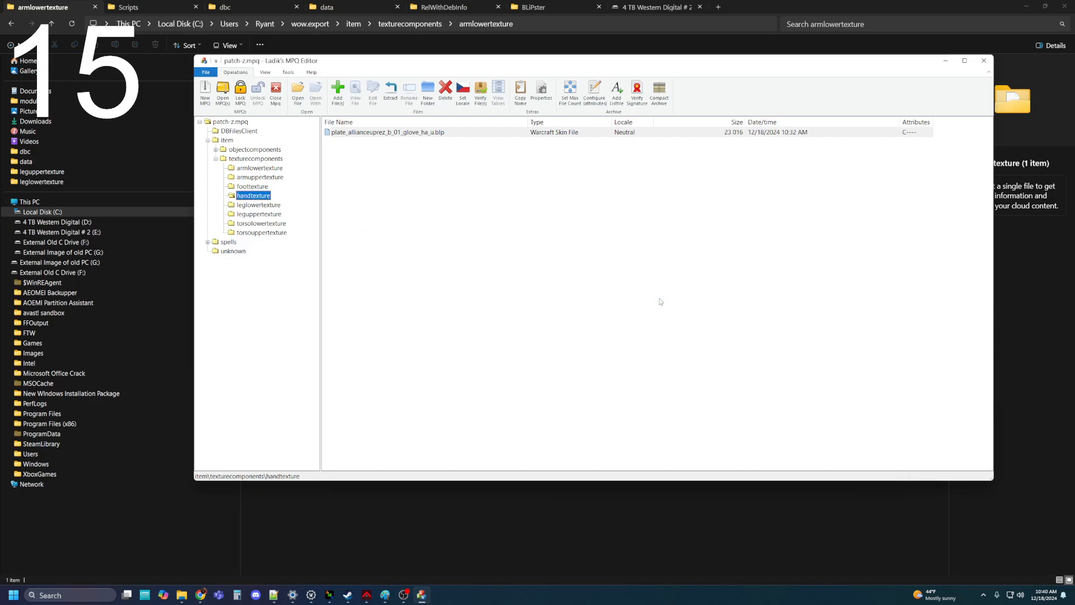
click(984, 61)
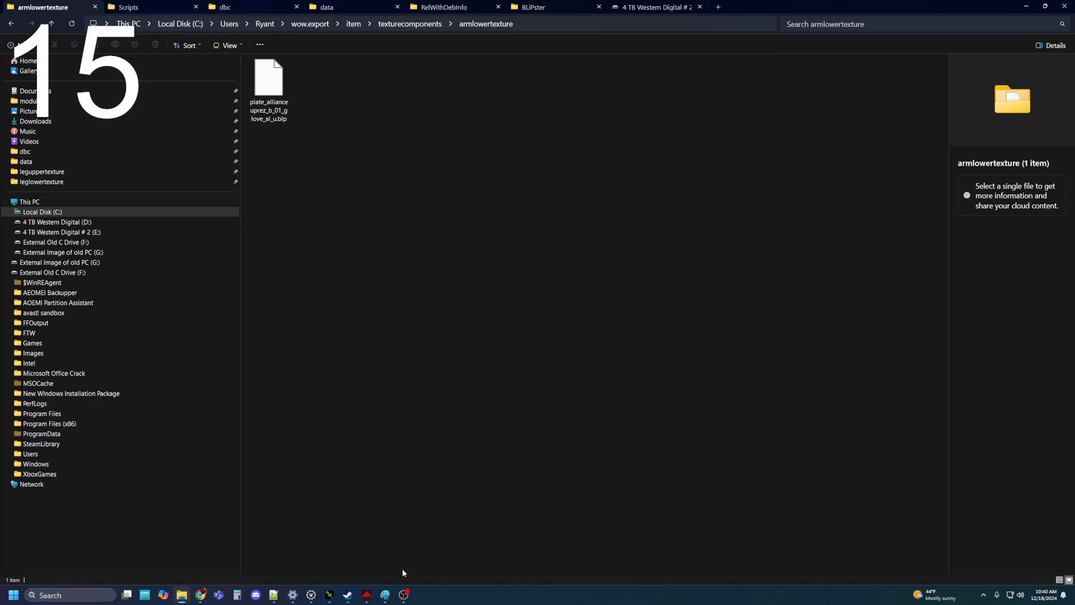
Step: Open patch-z.mpq at DBFilesClient, start adding files, and copy the path of the server's Data\dbc folder from File Explorer
mouse_move(331, 599)
click(336, 6)
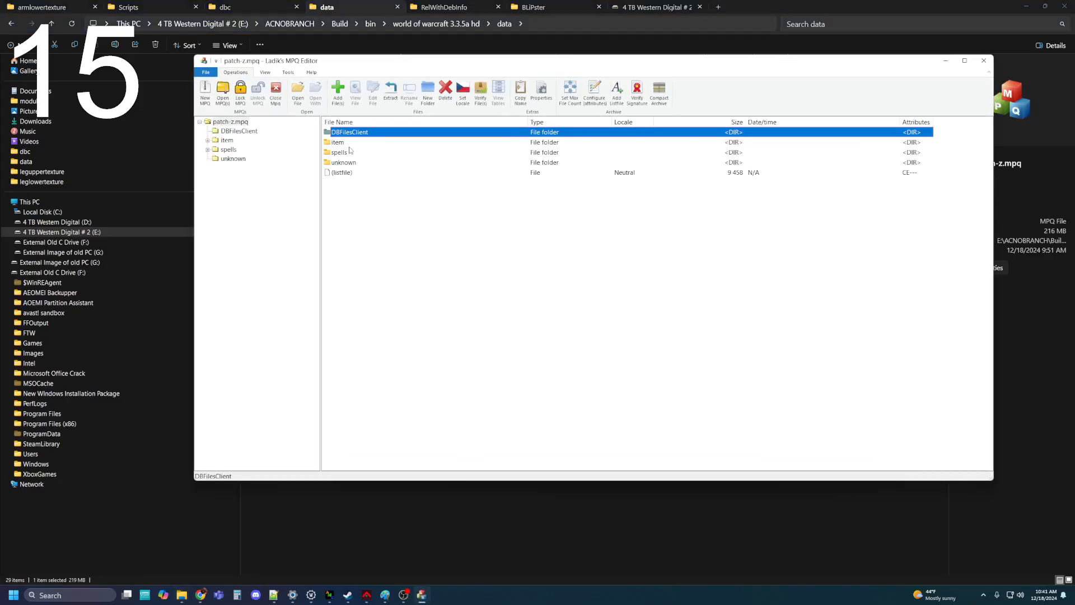
double_click(343, 134)
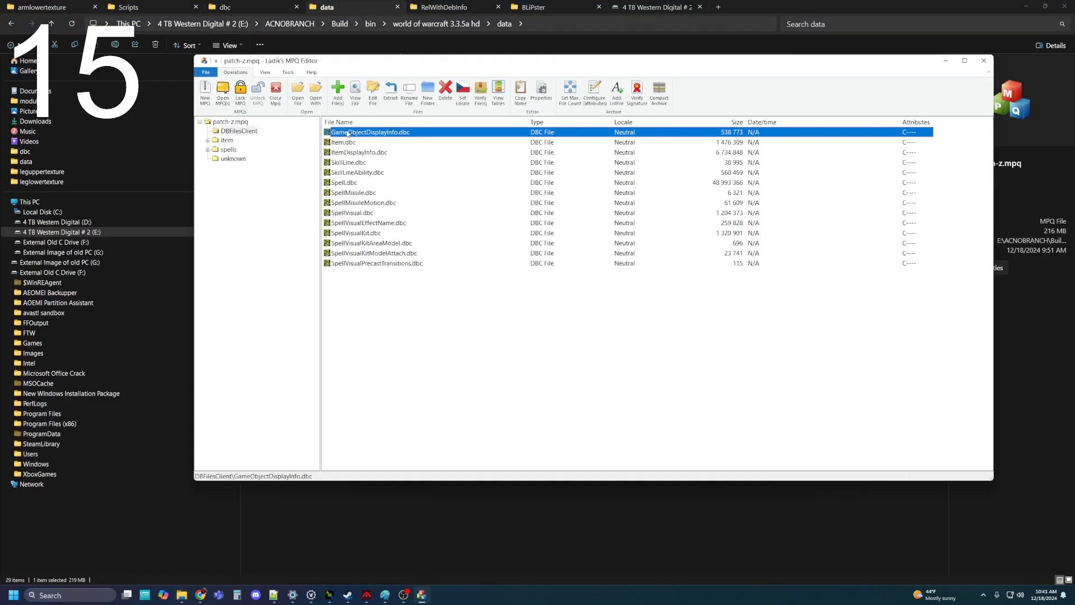
click(337, 90)
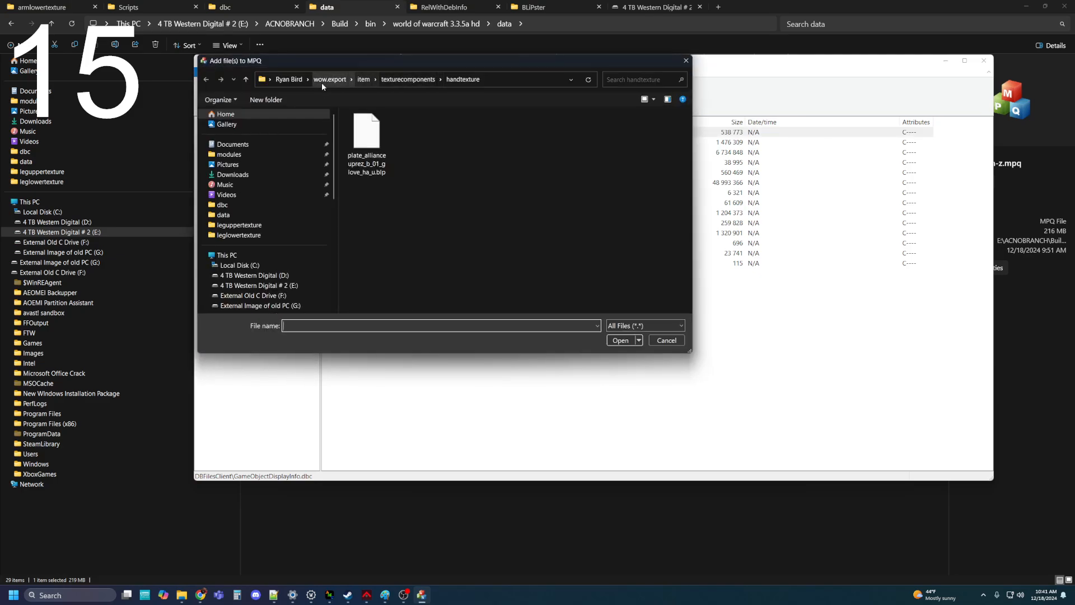
click(234, 5)
click(552, 24)
key(ctrl+c)
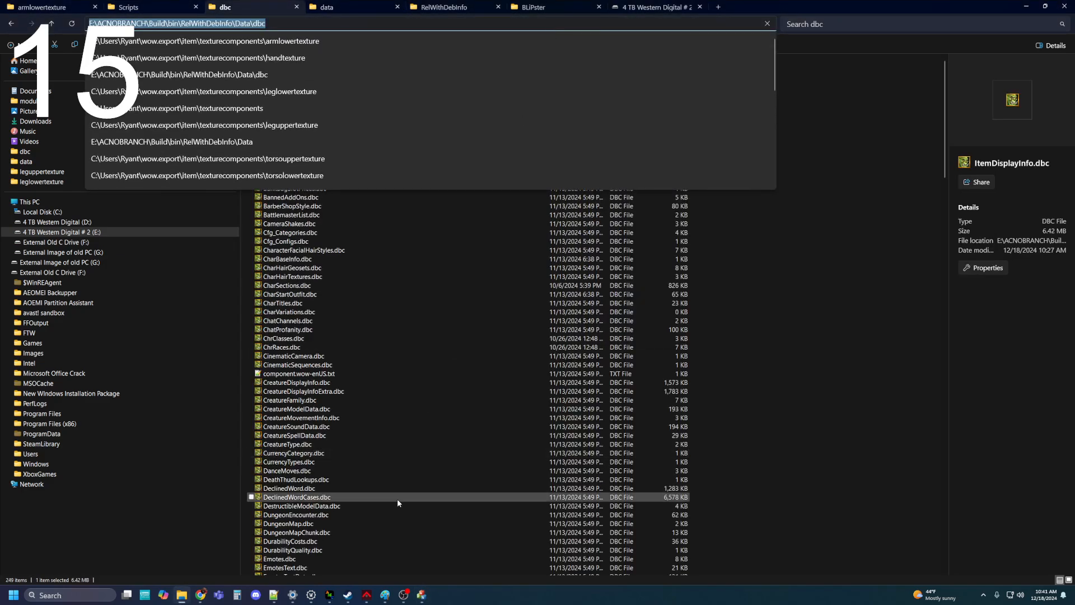
Step: Replace Item.dbc and ItemDisplayInfo.dbc in the archive's DBFilesClient folder with the server's edited versions and close the MPQ editor
key(alt+Tab)
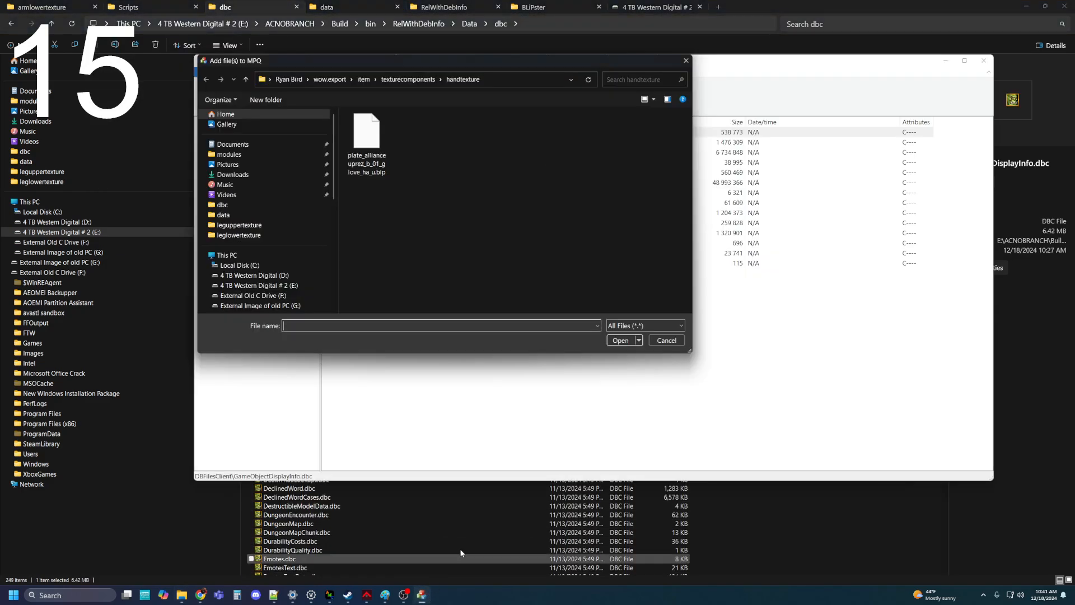
click(502, 82)
key(ctrl+v)
key(Return)
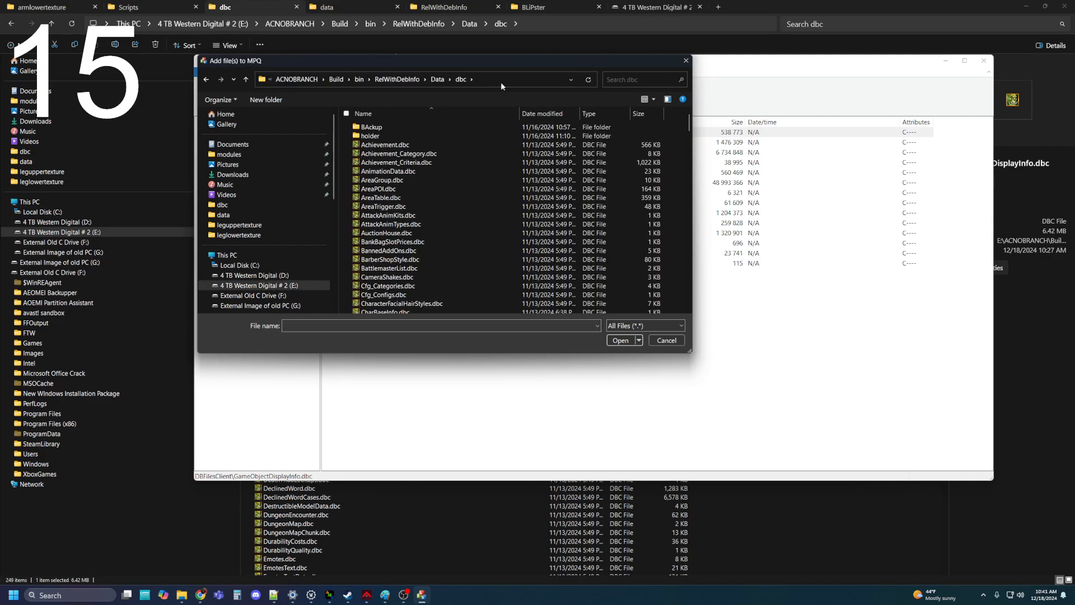
scroll(508, 187, down, 10)
scroll(508, 187, down, 9)
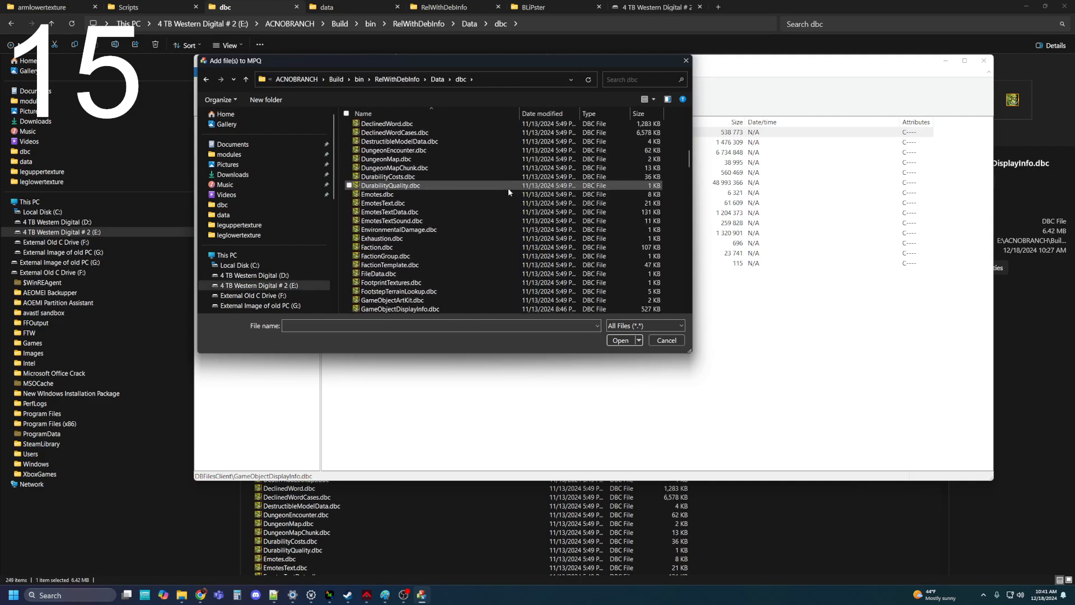
scroll(458, 185, down, 9)
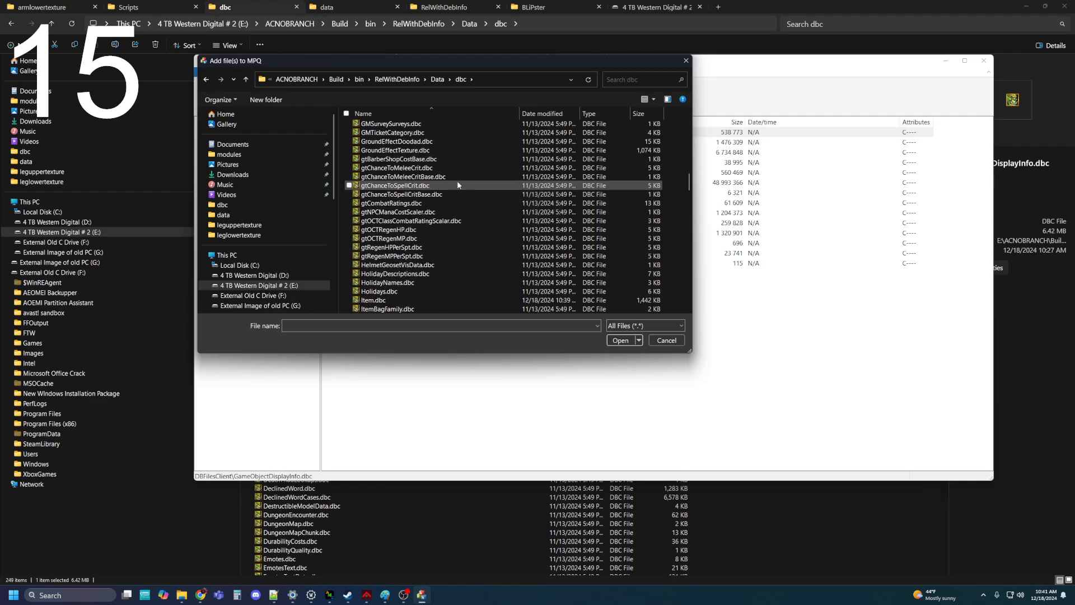
click(383, 247)
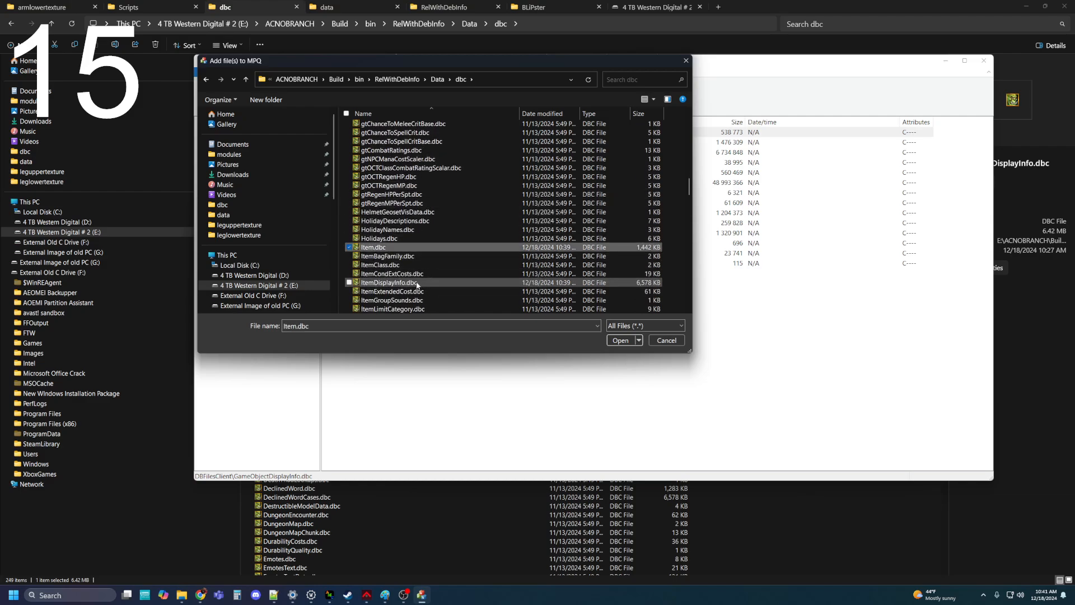
ctrl+click(387, 282)
click(612, 343)
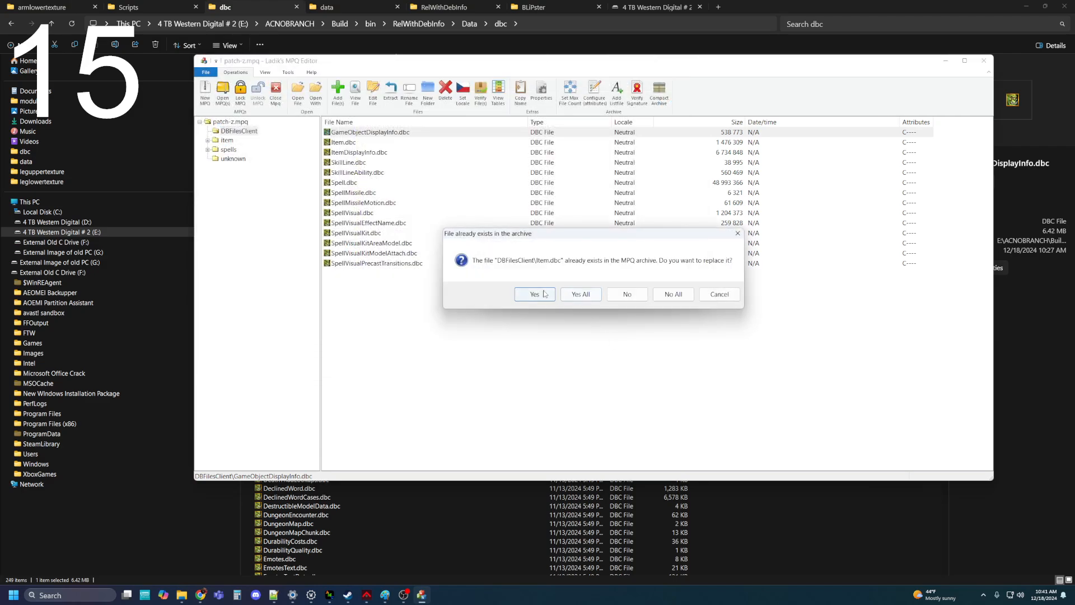
click(583, 294)
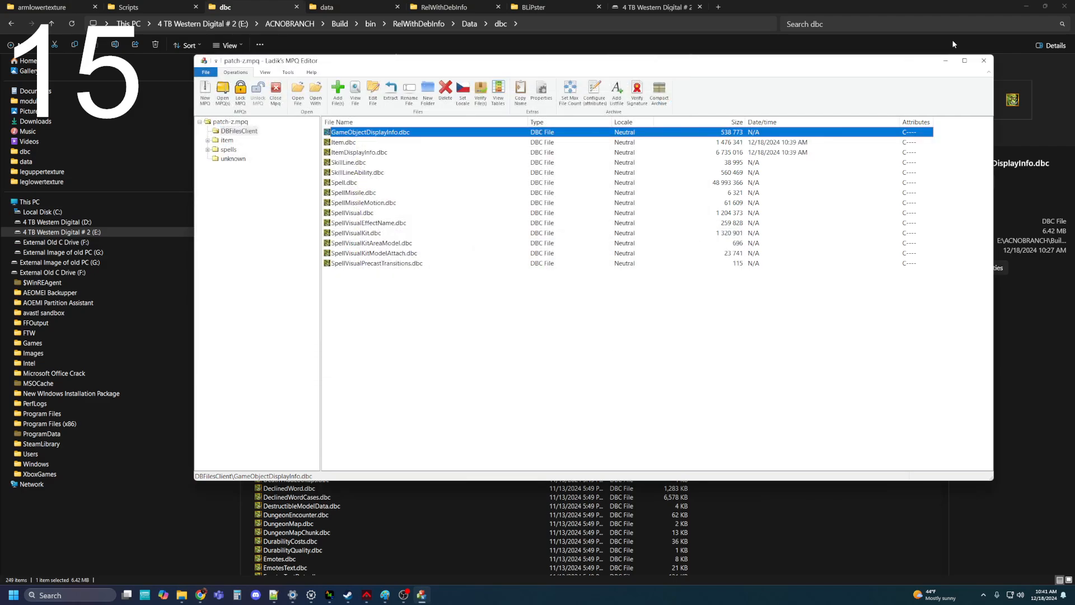
click(984, 61)
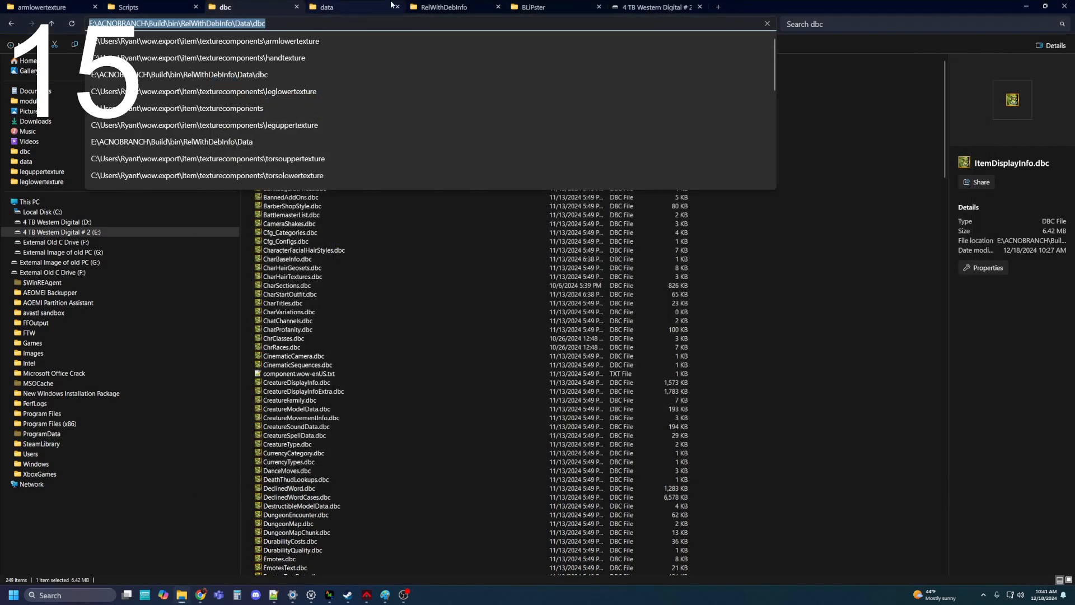
Step: Start authserver.exe and worldserver.exe from the RelWithDebInfo folder, moving each console window aside
click(454, 7)
click(302, 118)
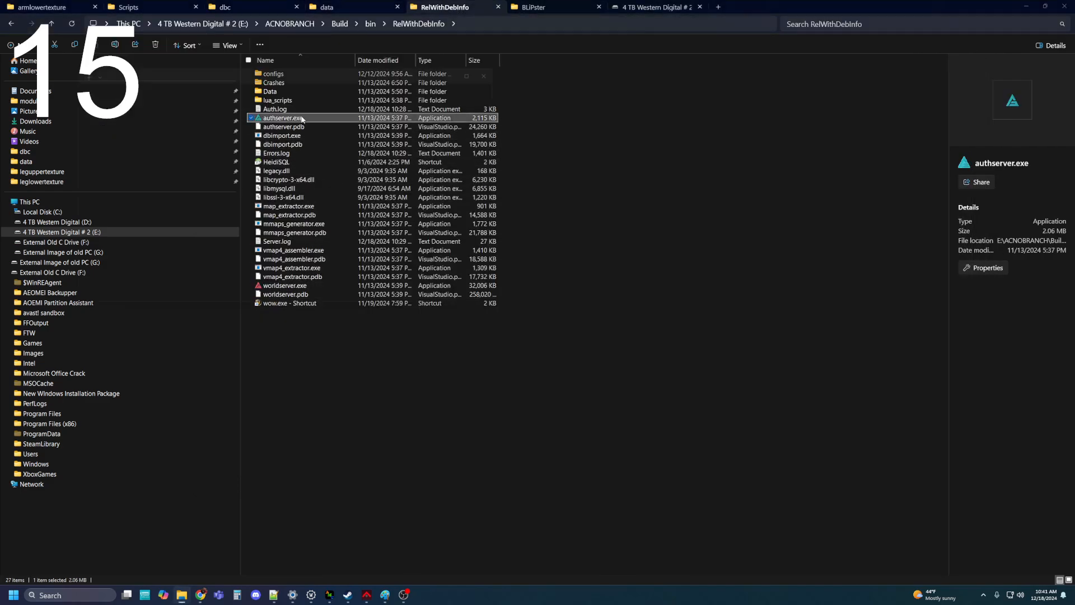
double_click(303, 118)
drag(290, 60, 788, 35)
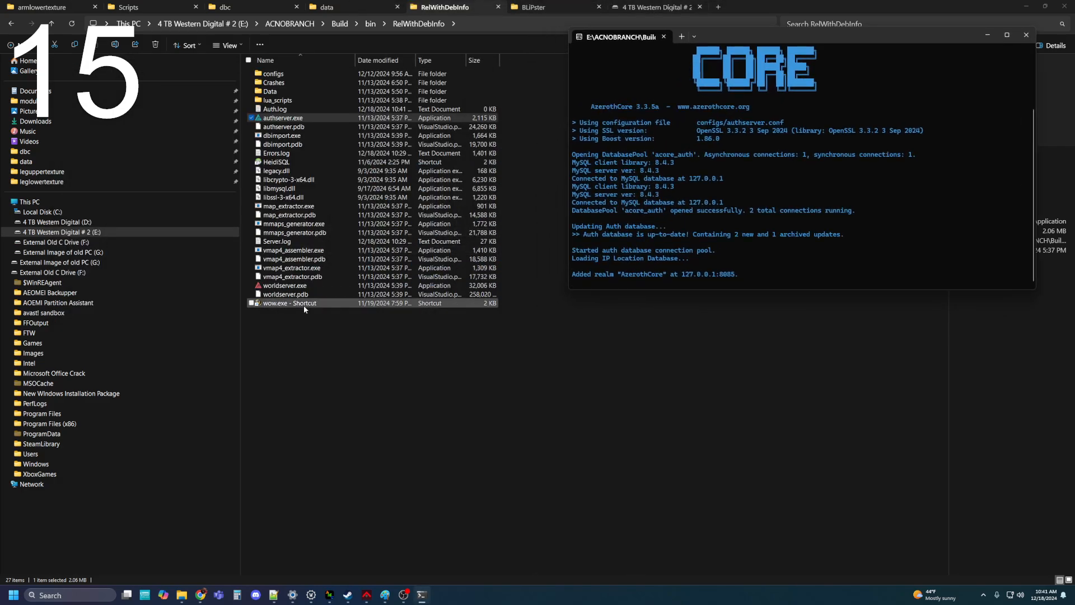
double_click(284, 285)
drag(295, 78, 791, 53)
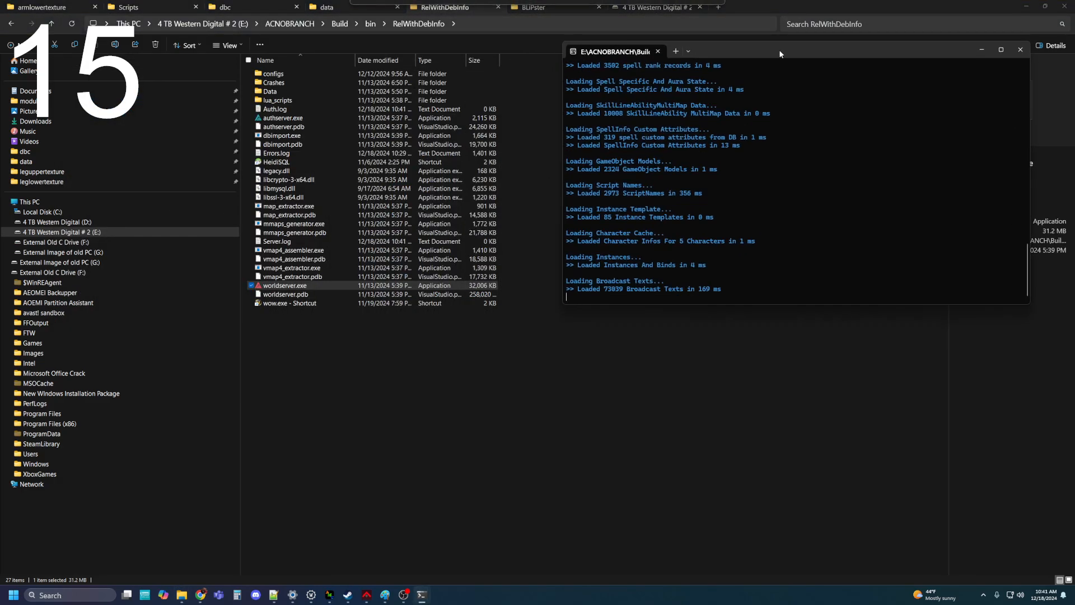
Step: Launch the WoW client from its shortcut, log in with the account password, and enter the world with the preselected warrior
double_click(288, 304)
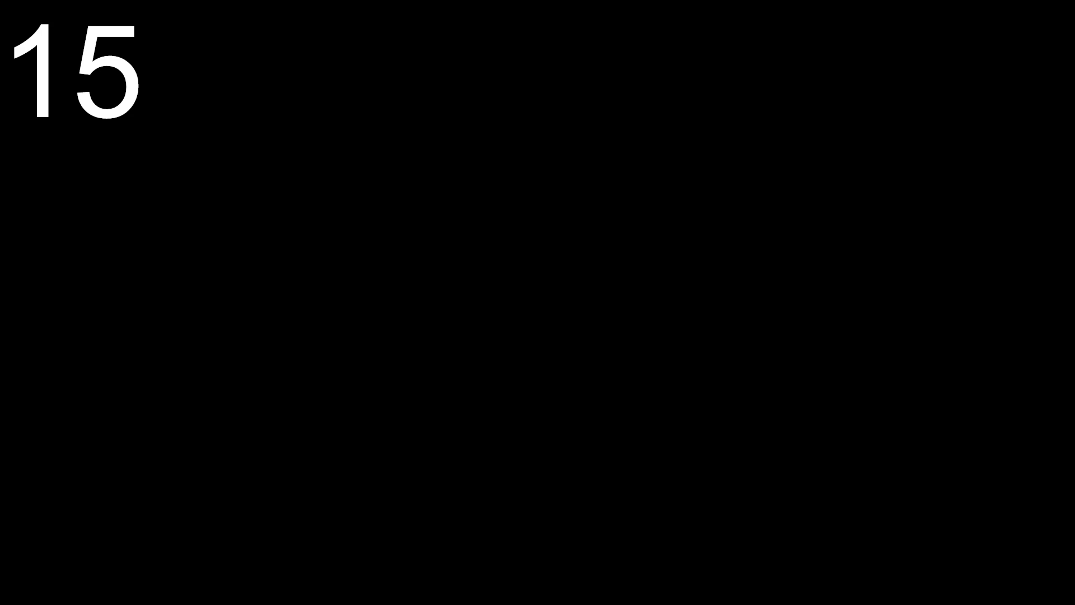
text(****)
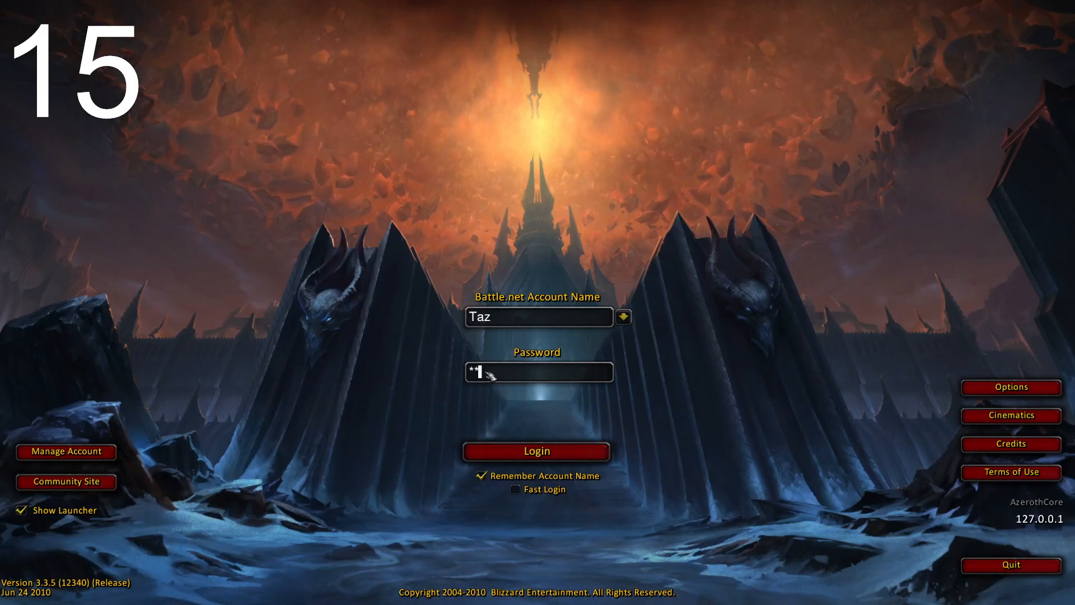
key(Return)
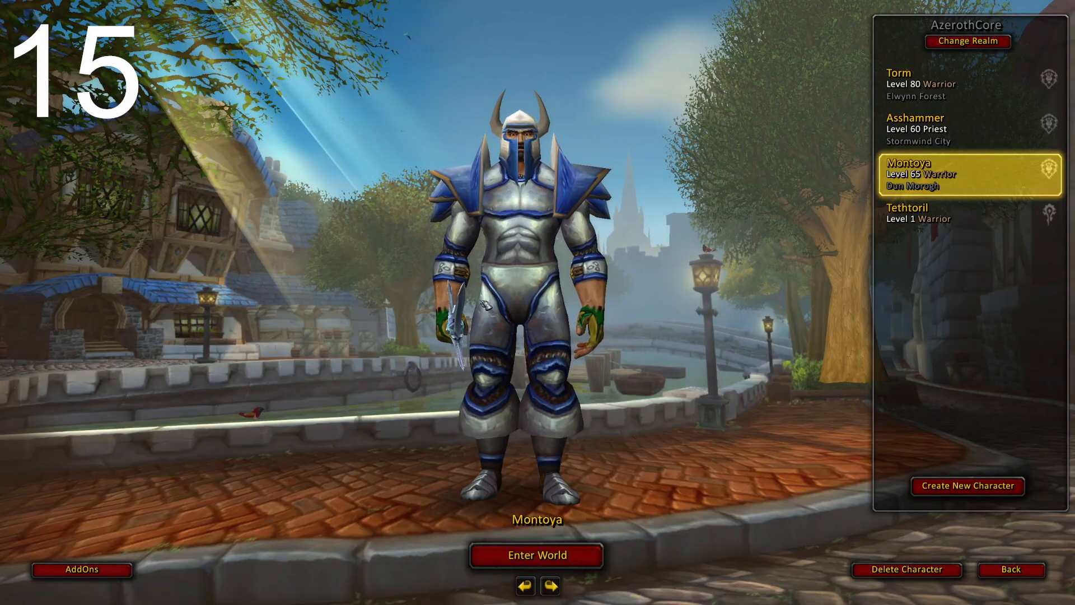
click(546, 555)
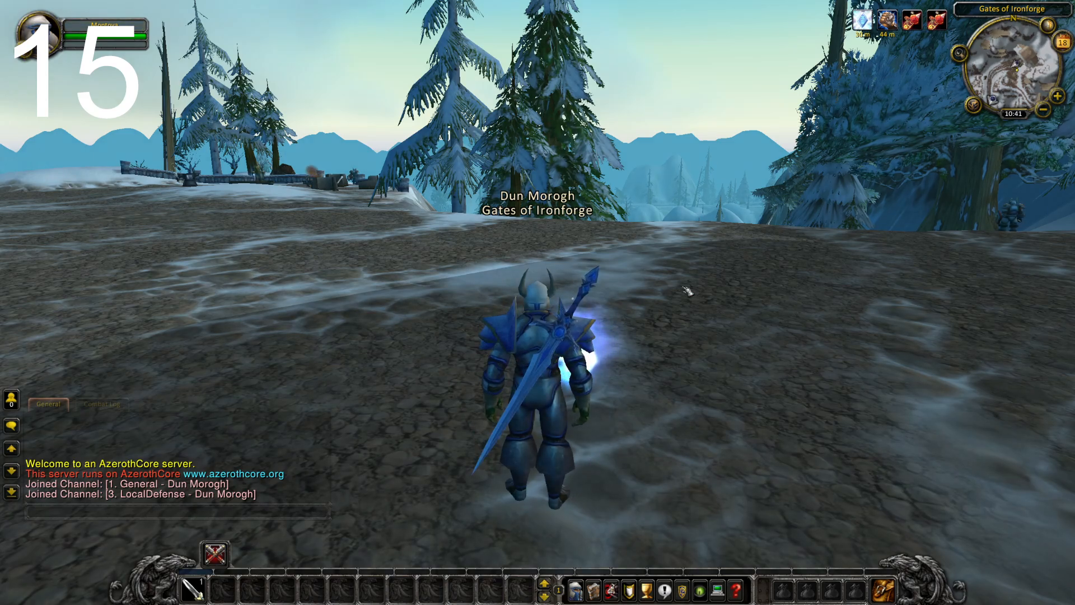
Step: Create the First War Plate Gauntlets (56844) with the .additem command and equip them from the backpack
key(Return)
text(.additem 5684)
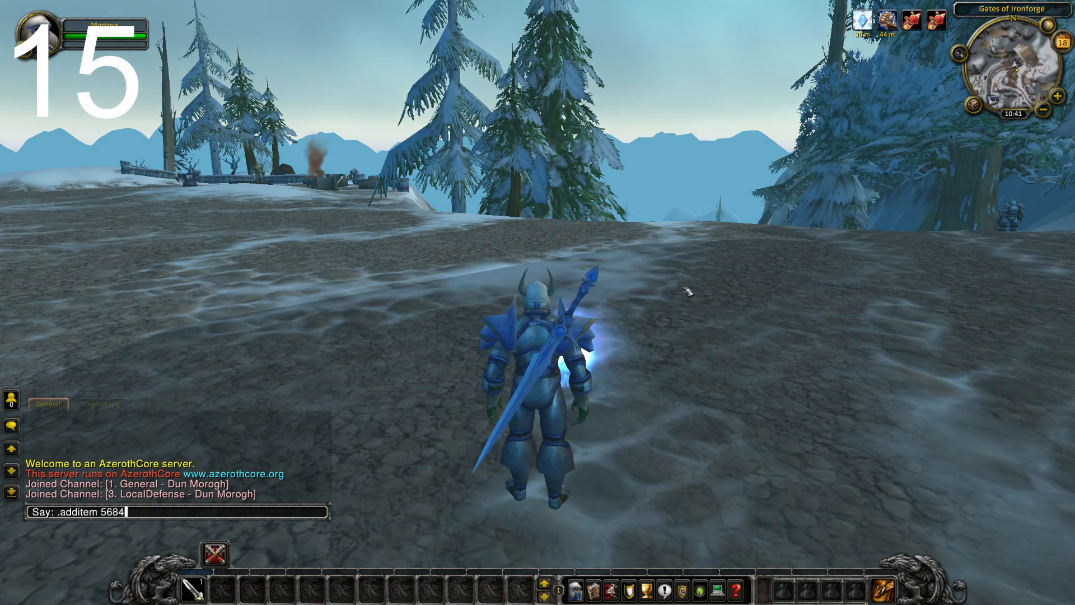
key(Return)
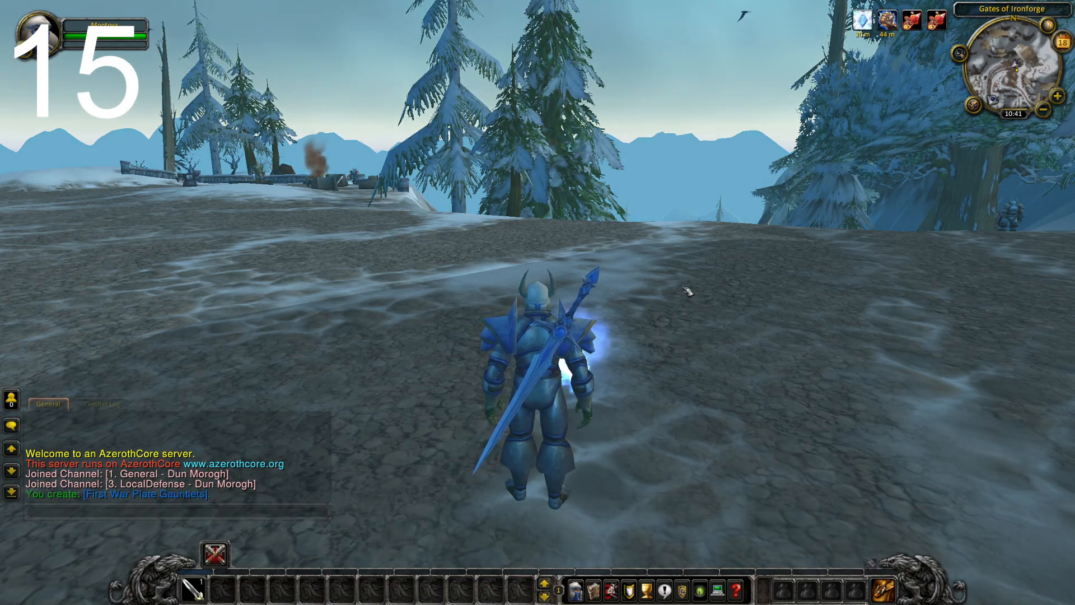
click(893, 595)
key(c)
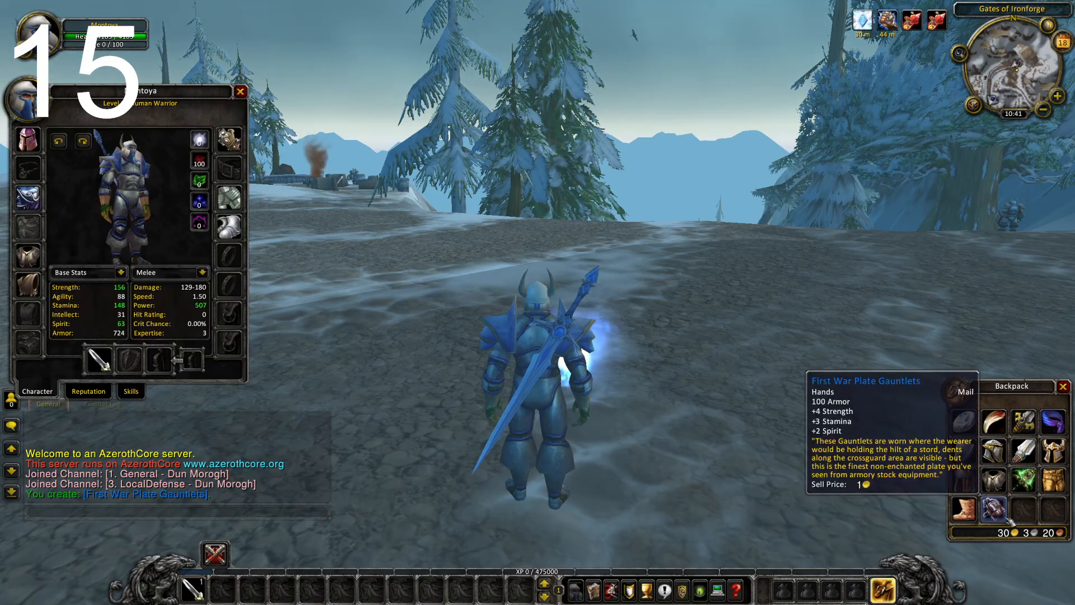
right_click(1002, 512)
Step: Examine the equipped gauntlets on the character model from several angles and up close
drag(919, 319, 543, 336)
drag(713, 350, 597, 351)
scroll(723, 353, up, 3)
scroll(725, 353, down, 1)
drag(722, 353, 975, 330)
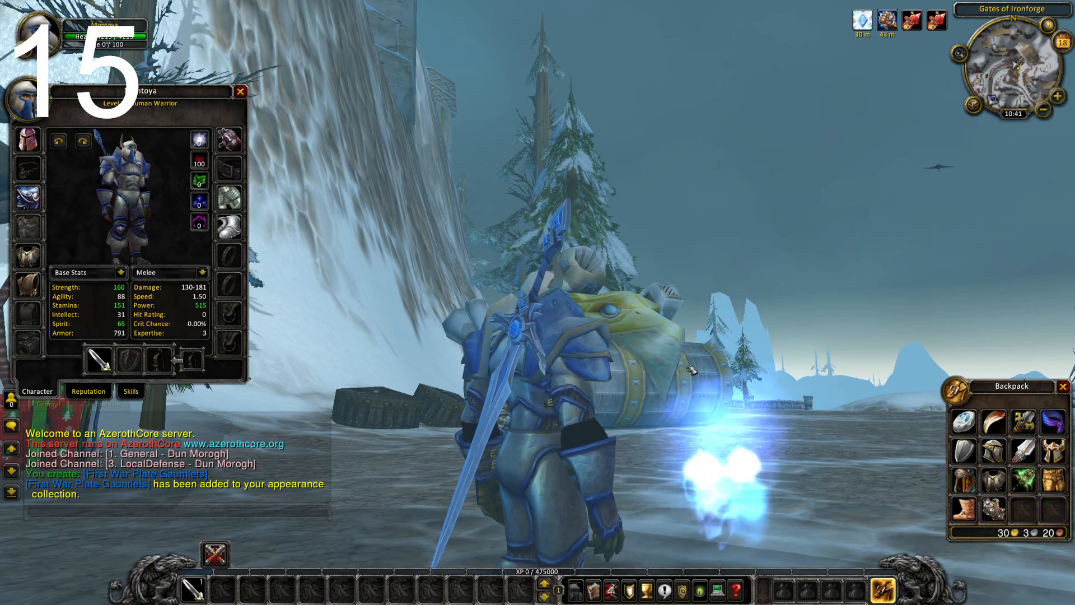
drag(692, 368, 806, 359)
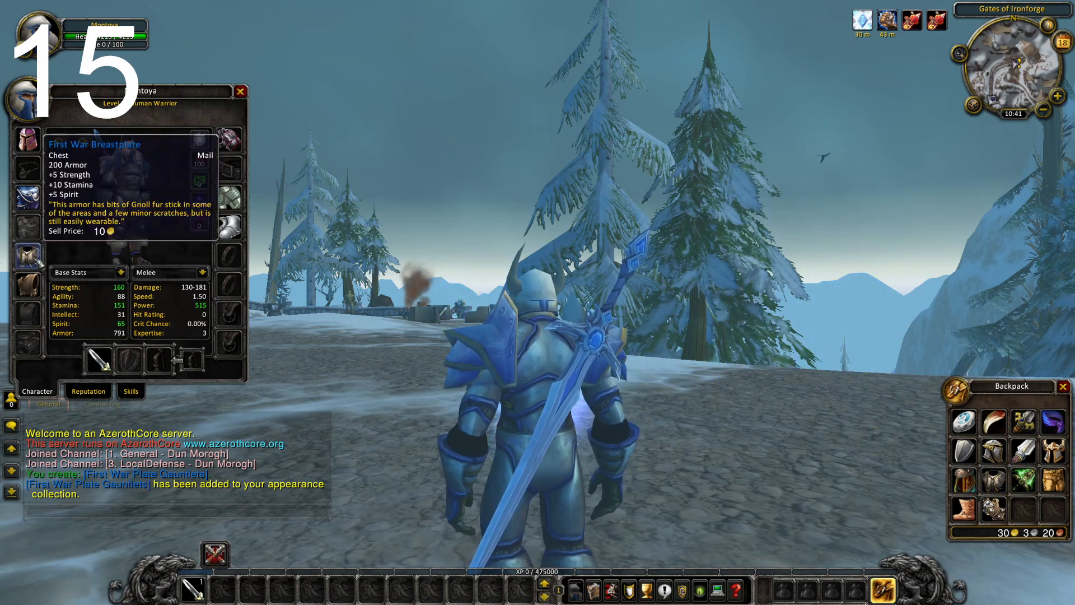
Step: Take off the First War Breastplate to check the gauntlets against bare arms and equip it again
drag(122, 282, 1024, 508)
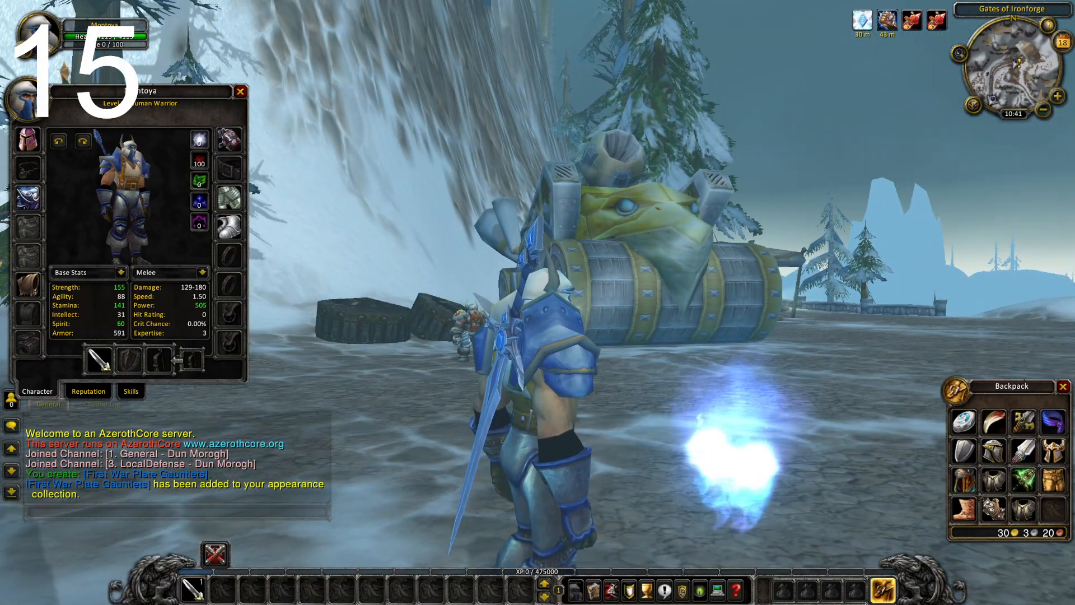
key(w)
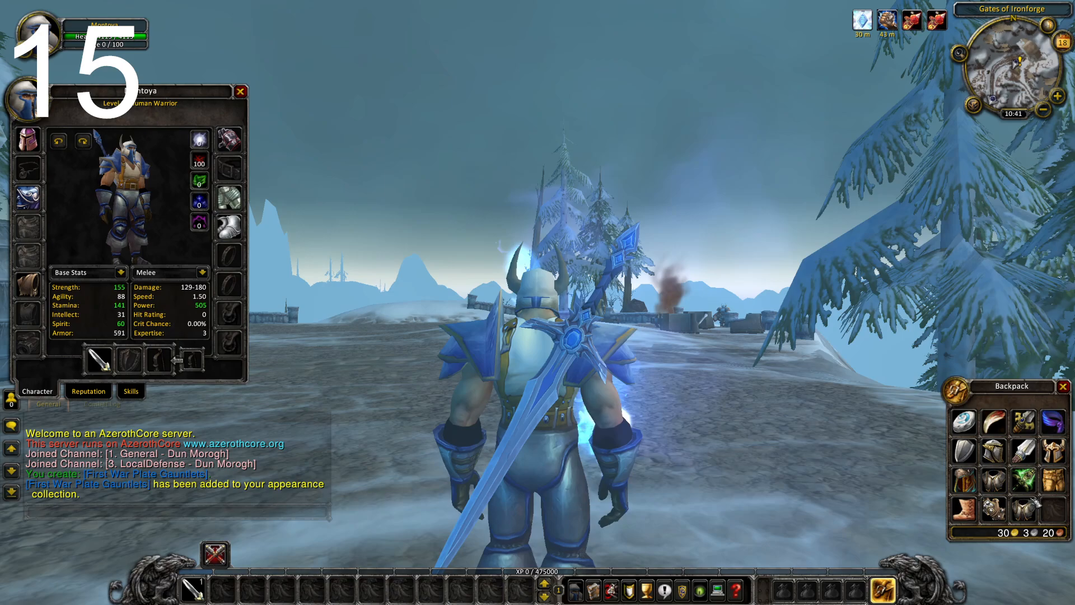
mouse_move(1034, 502)
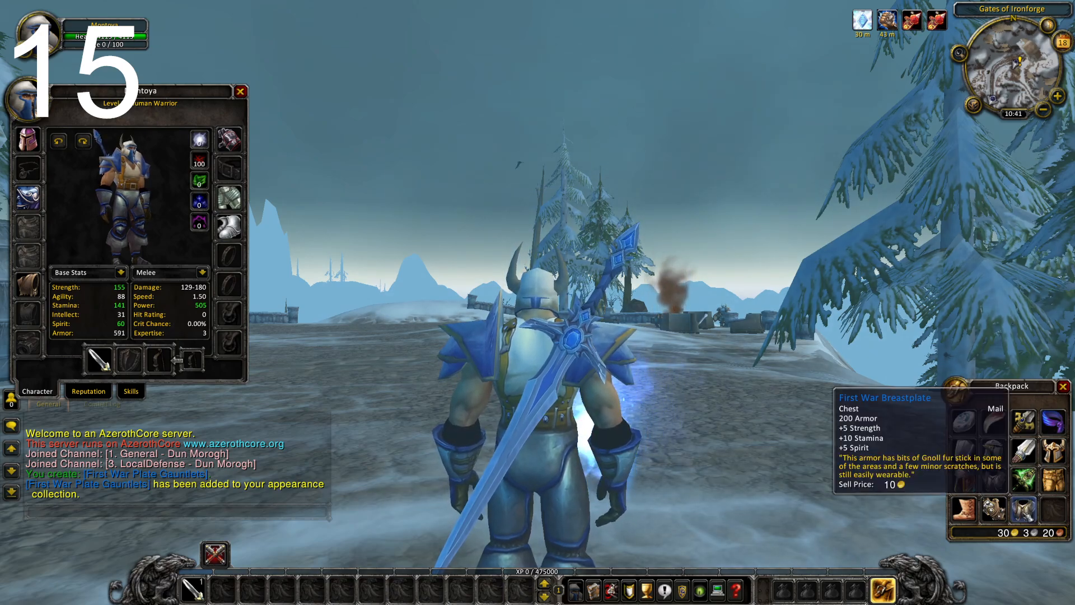
right_click(1024, 509)
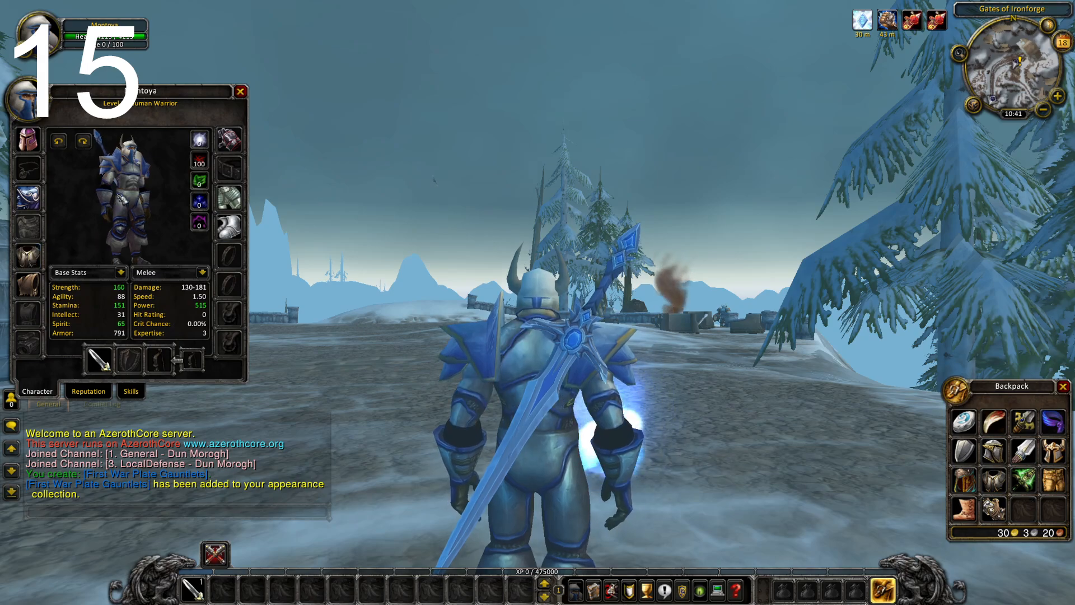
Step: Destroy the Imperial Plate Chest from the backpack and exit the game to File Explorer
drag(28, 256, 751, 245)
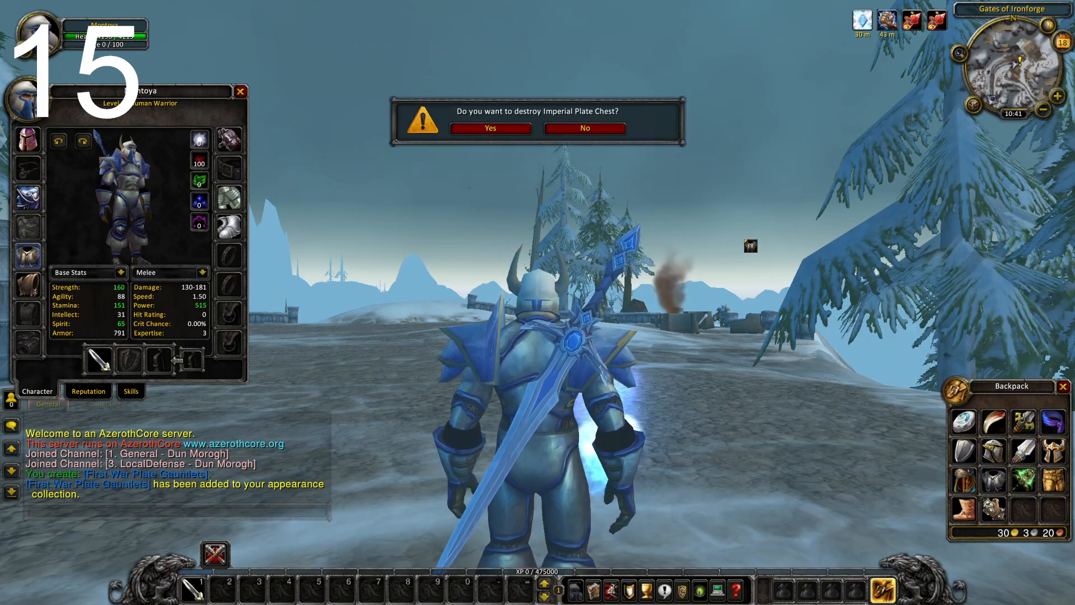
click(498, 128)
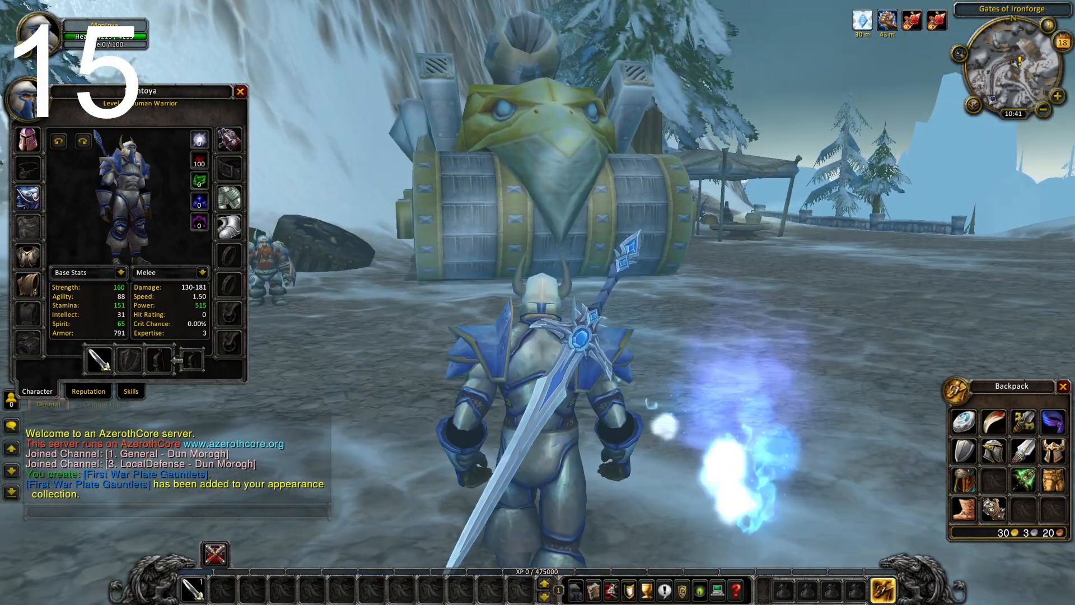
key(Escape)
key(Escape)
key(Escape)
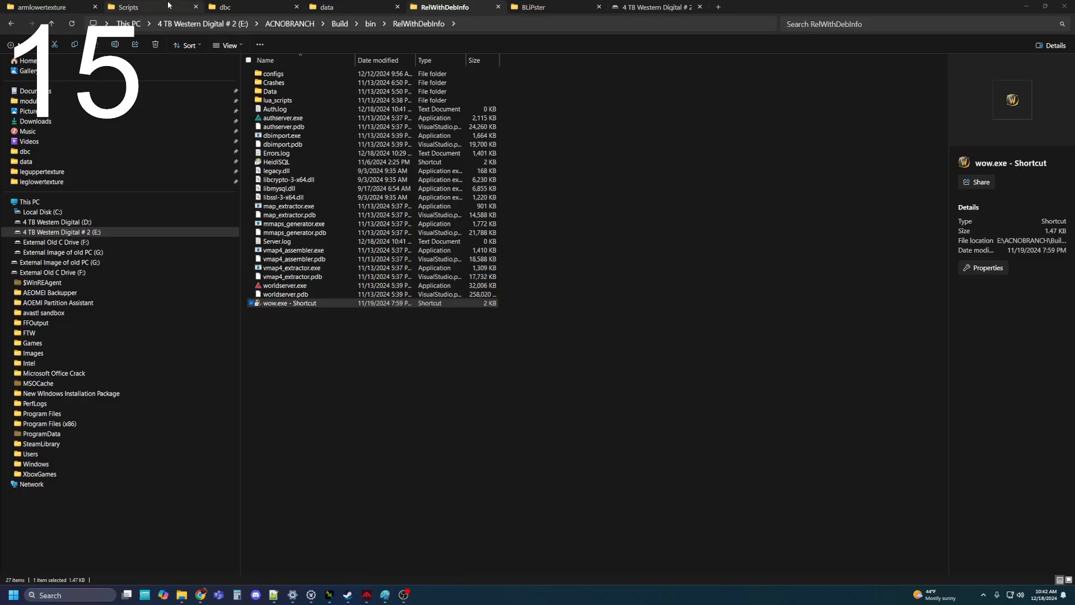
Step: Open the server's ItemDisplayInfo.dbc in WDBX Editor with the WotLK 3.3.5 (12340) definition
scroll(394, 374, down, 11)
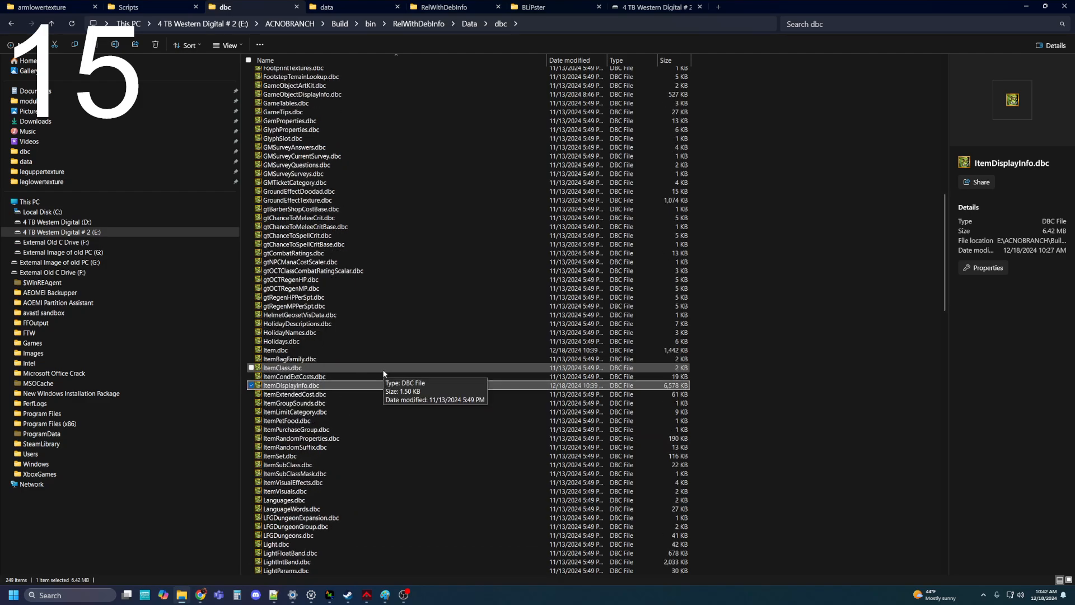
double_click(273, 386)
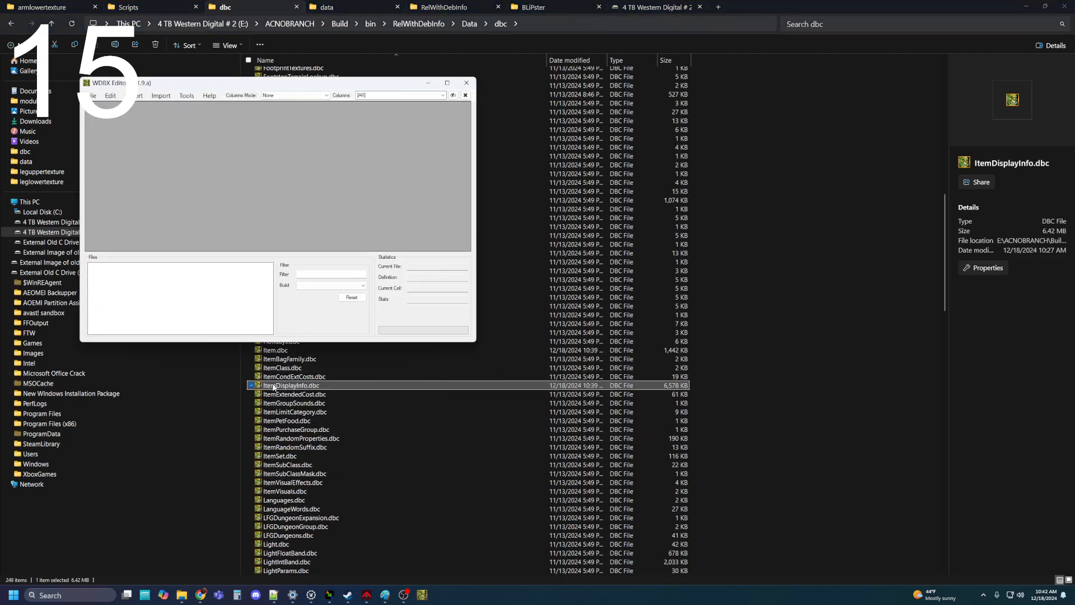
click(244, 193)
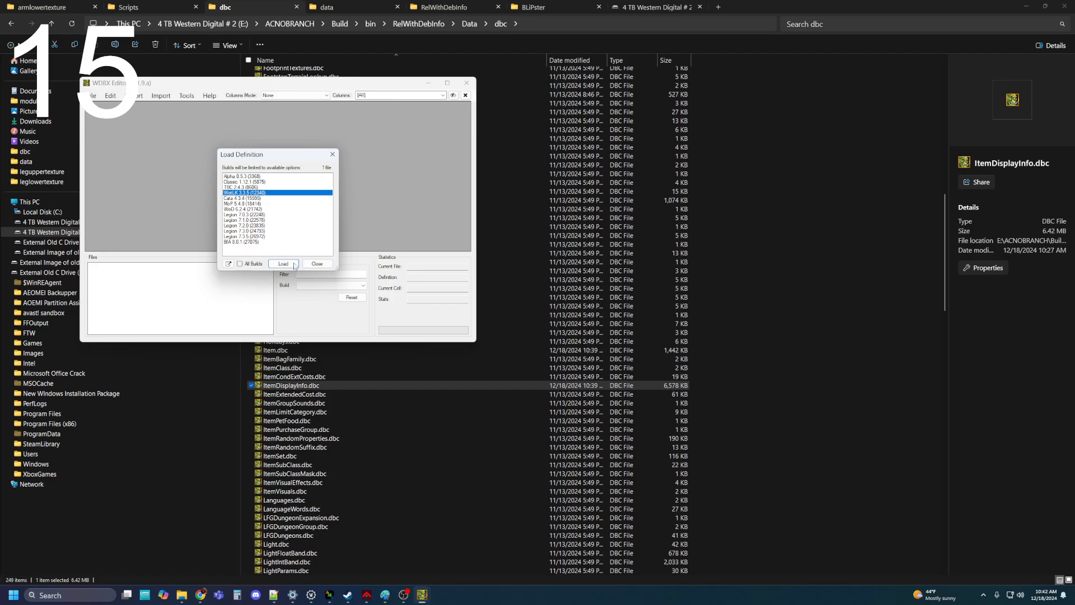
click(283, 264)
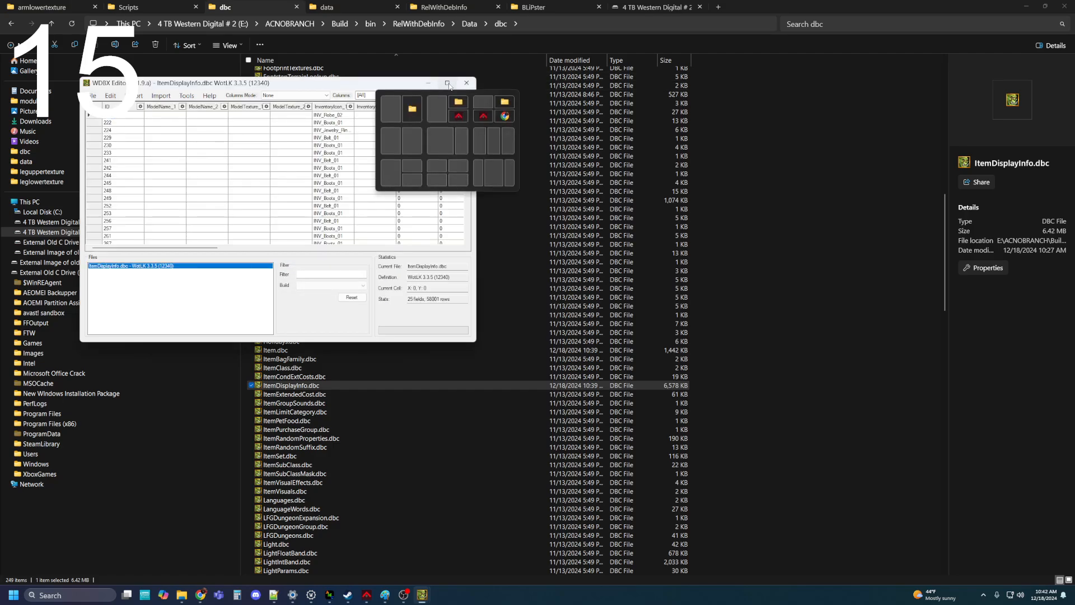
Step: Widen the Texture_2 column and bring the last rows of the ItemDisplayInfo table into view
click(448, 84)
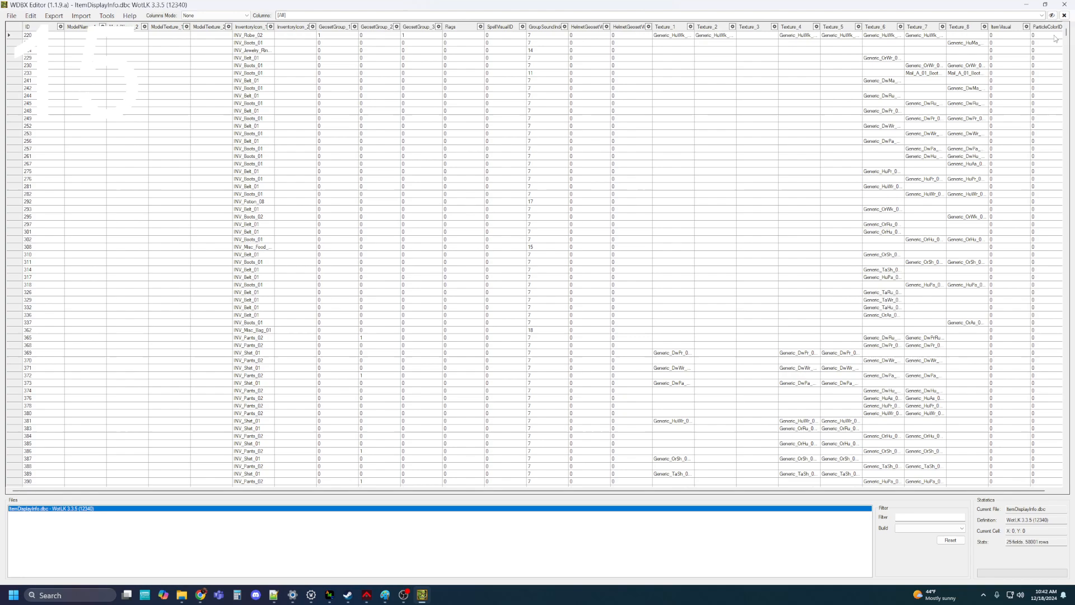
drag(1067, 37, 1064, 499)
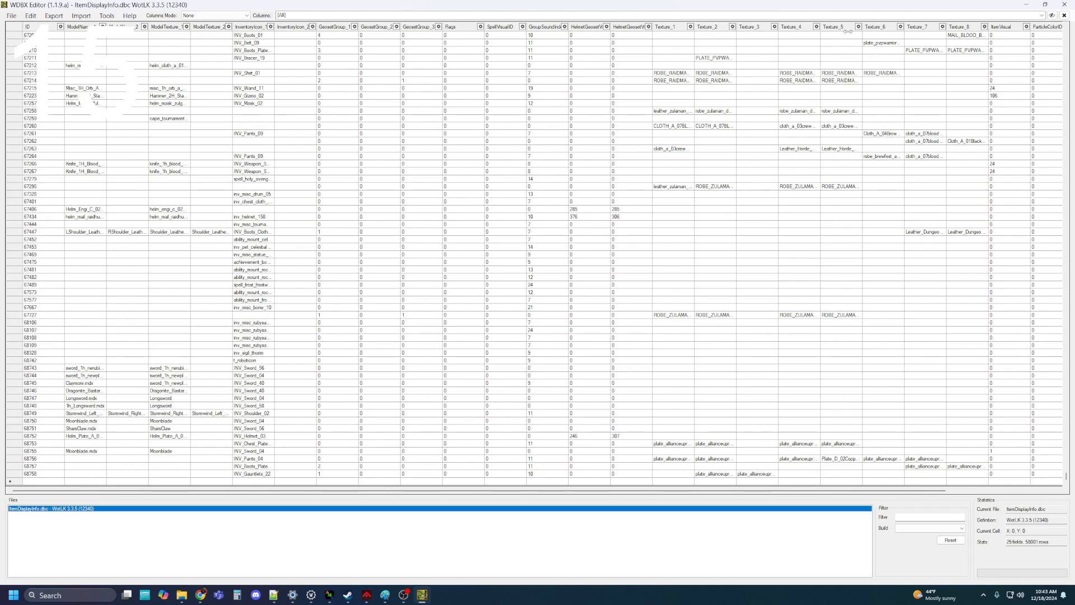
double_click(737, 27)
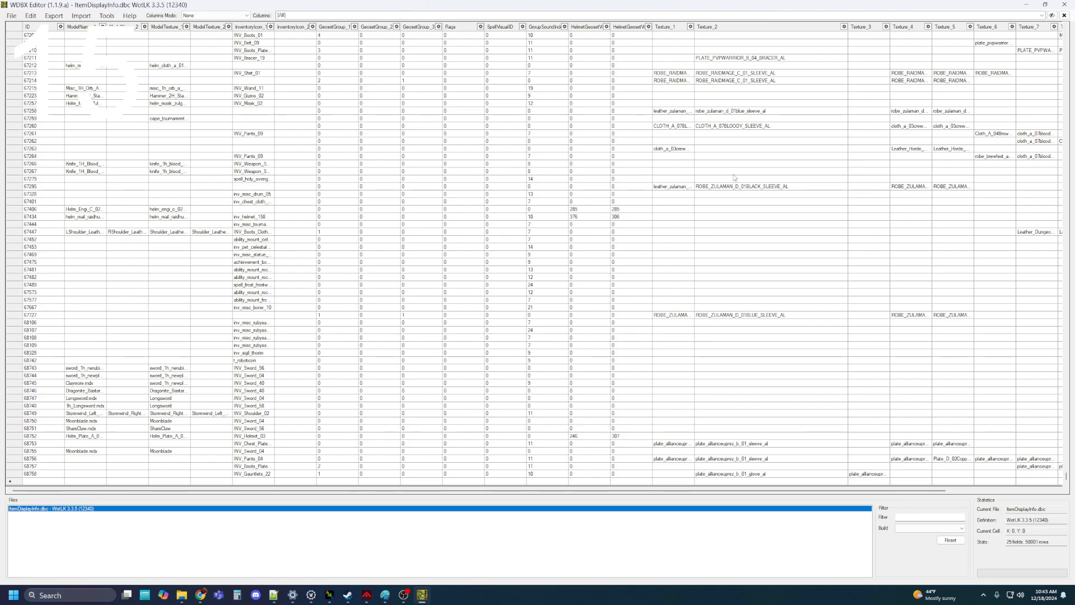
Step: Copy plate_allianceuprez_b_01_sleeve_al from the pants row's Texture_2 and set it as Texture_2 of the INV_Gauntlets_22 row at the table's end
click(786, 460)
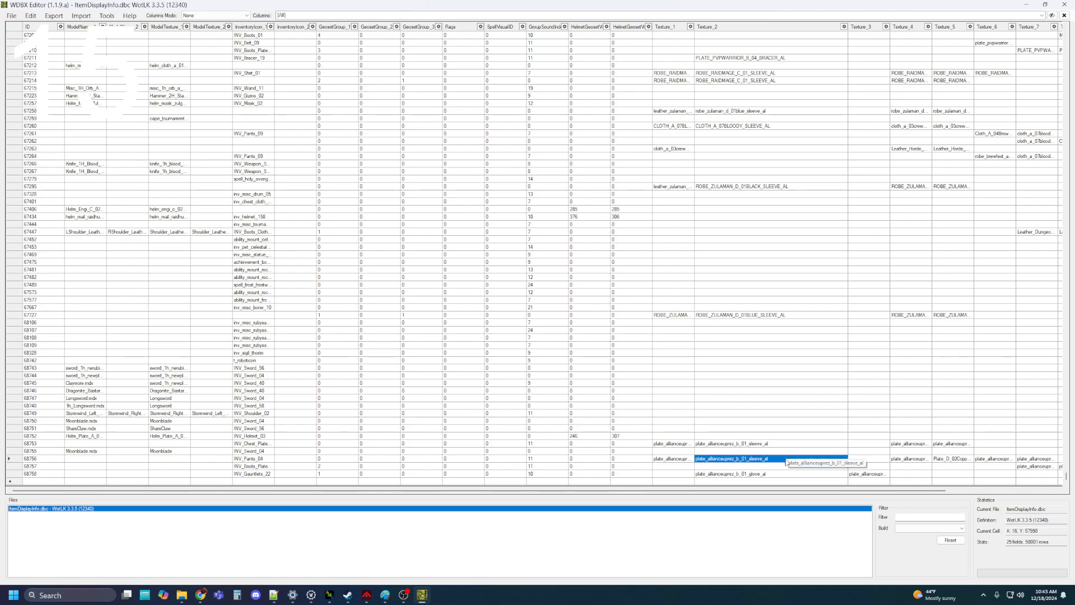
click(781, 459)
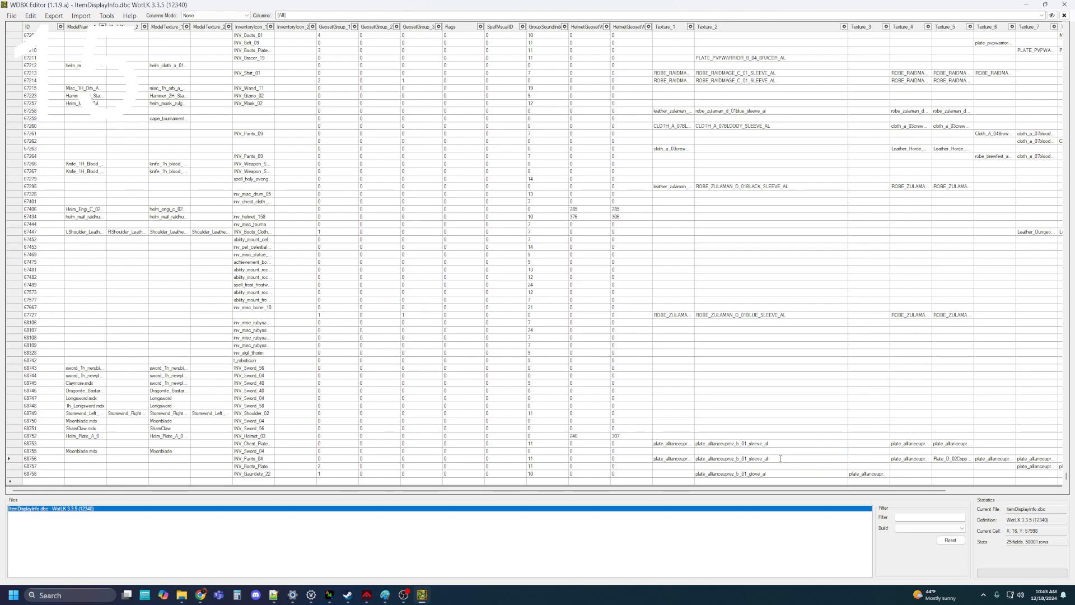
drag(781, 459, 702, 464)
click(778, 474)
click(778, 474)
text(plate_allianceuprez_b_01_sleeve_al)
Step: Save the edited ItemDisplayInfo.dbc and close WDBX Editor
click(11, 15)
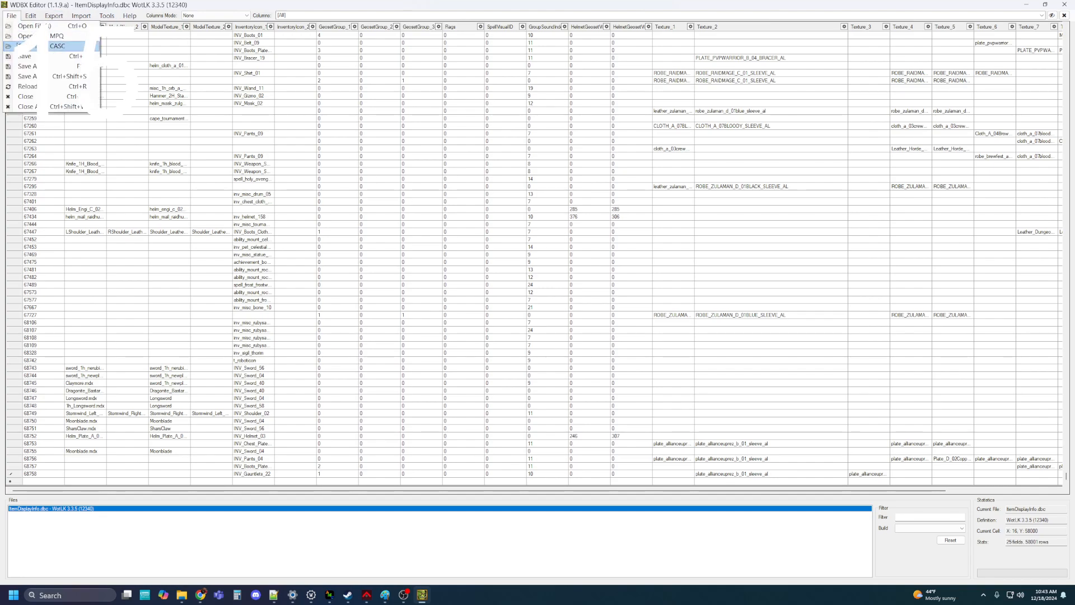
click(23, 56)
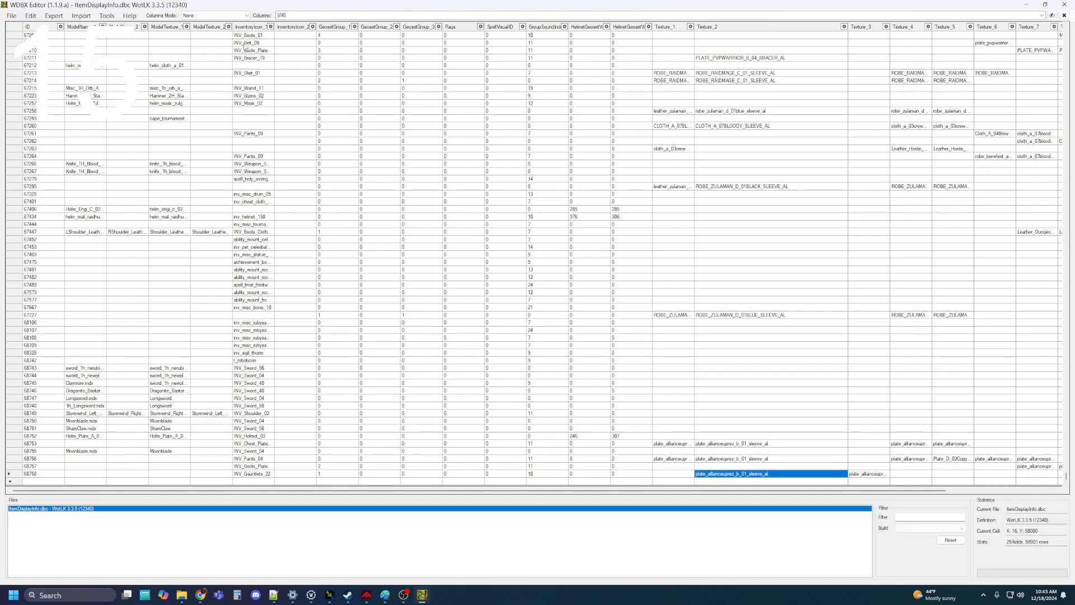
click(1065, 5)
Step: Replace ItemDisplayInfo.dbc in the DBFilesClient folder of patch-z.mpq with the server's updated copy and close the archive
click(361, 7)
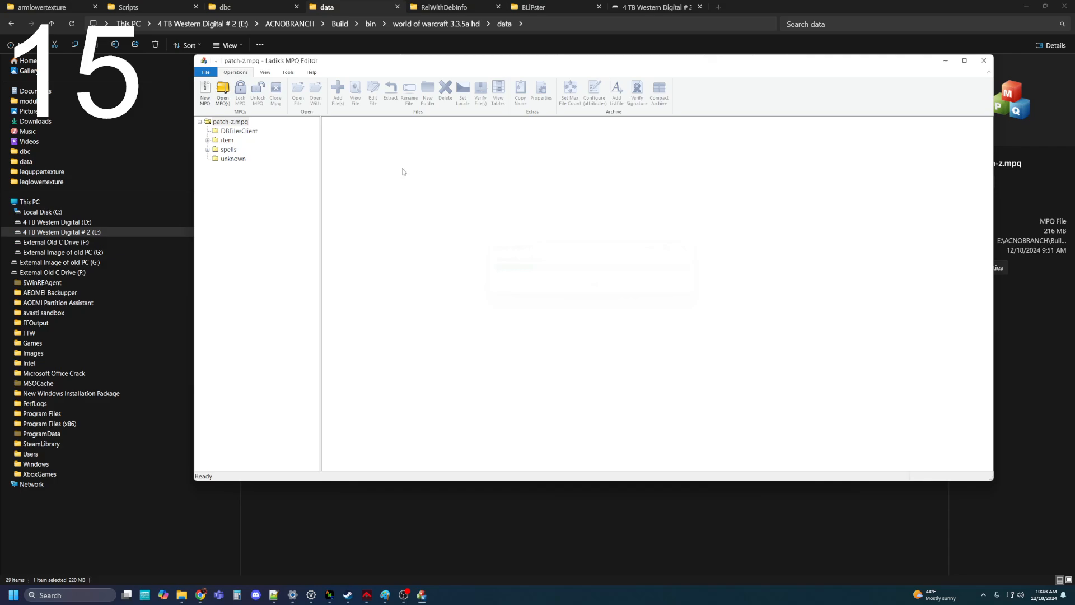
click(345, 133)
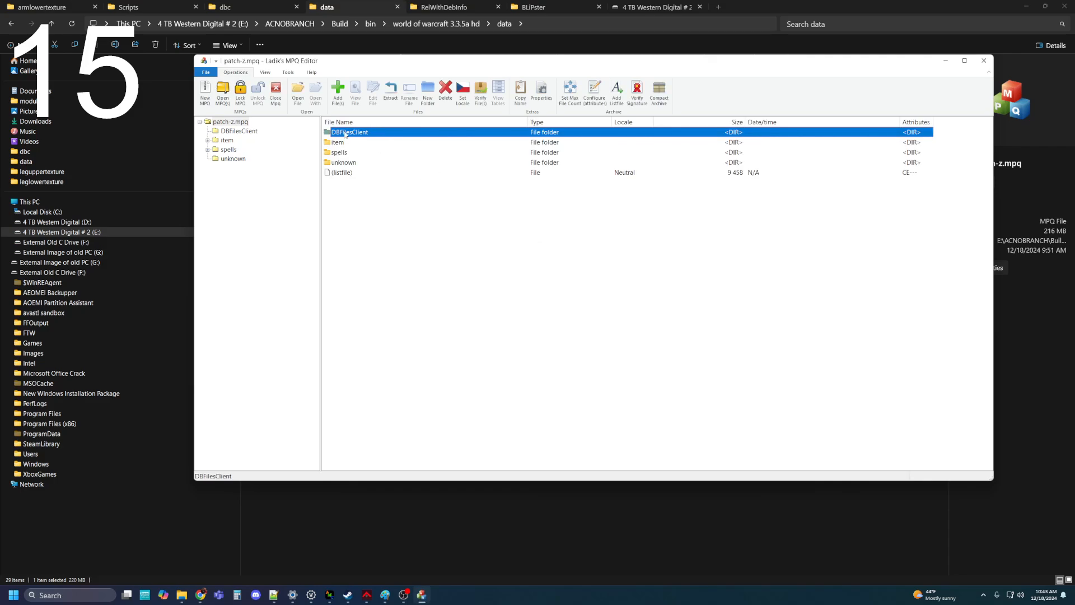
double_click(337, 135)
click(337, 90)
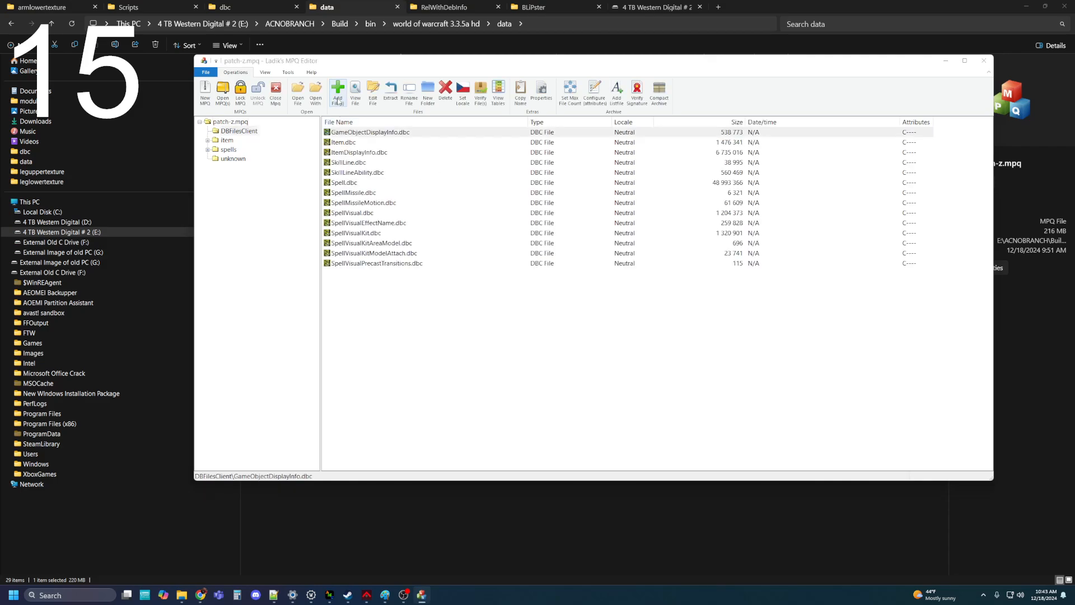
scroll(449, 185, down, 20)
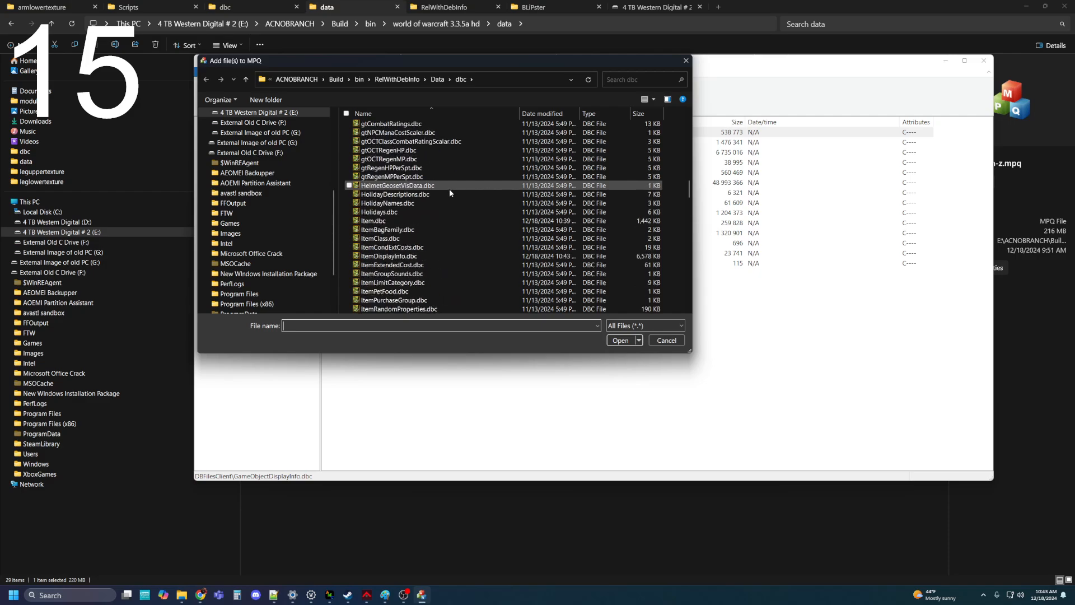
click(426, 256)
click(620, 340)
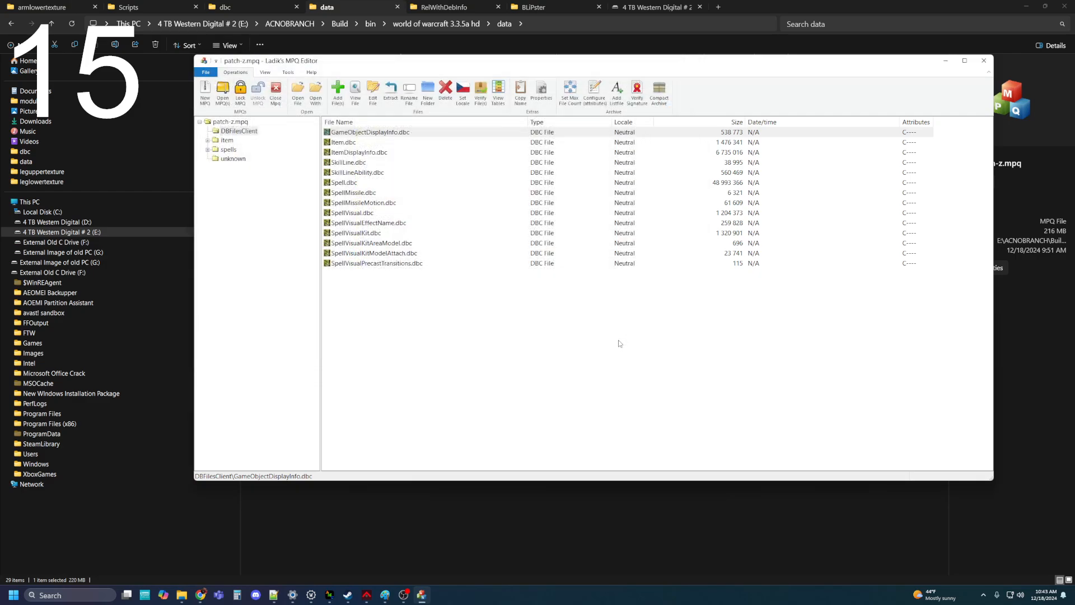
click(593, 292)
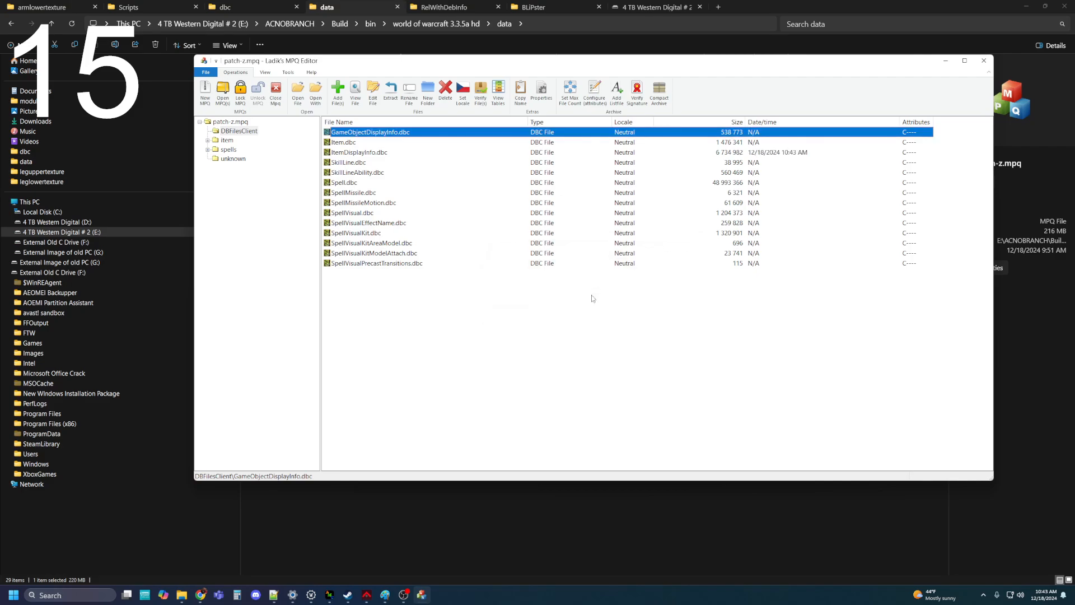
click(984, 60)
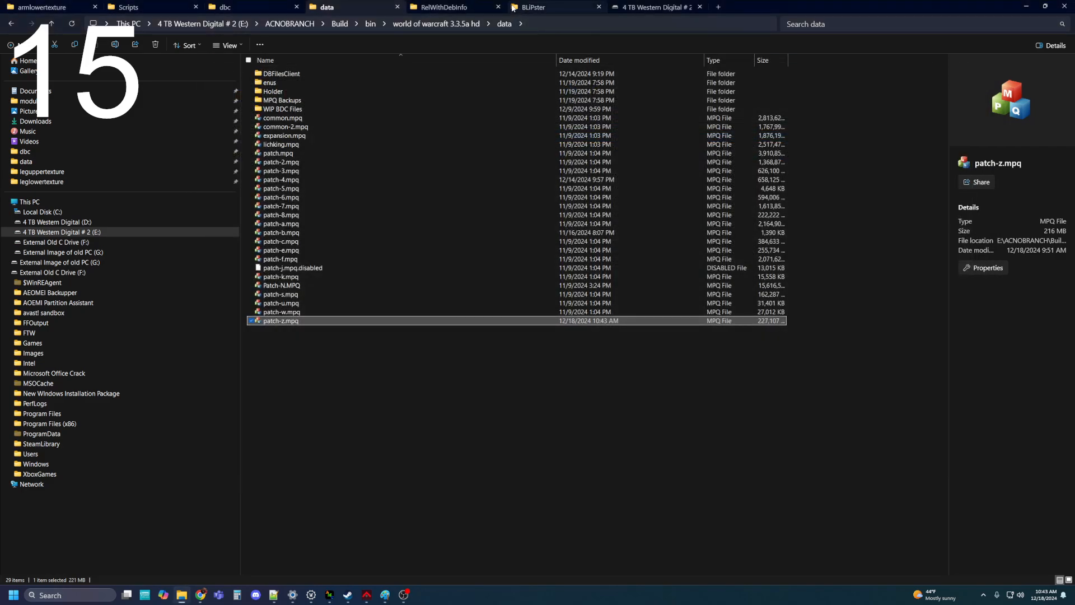
Step: Start authserver.exe and worldserver.exe from the RelWithDebInfo folder, then launch the game client
click(464, 6)
double_click(281, 118)
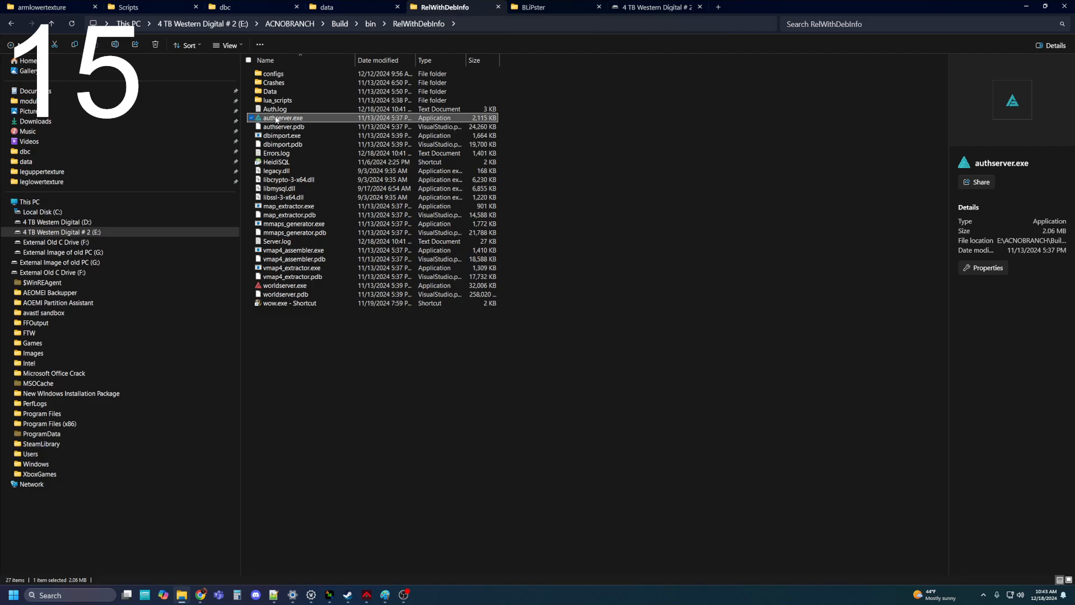
drag(407, 136, 740, 69)
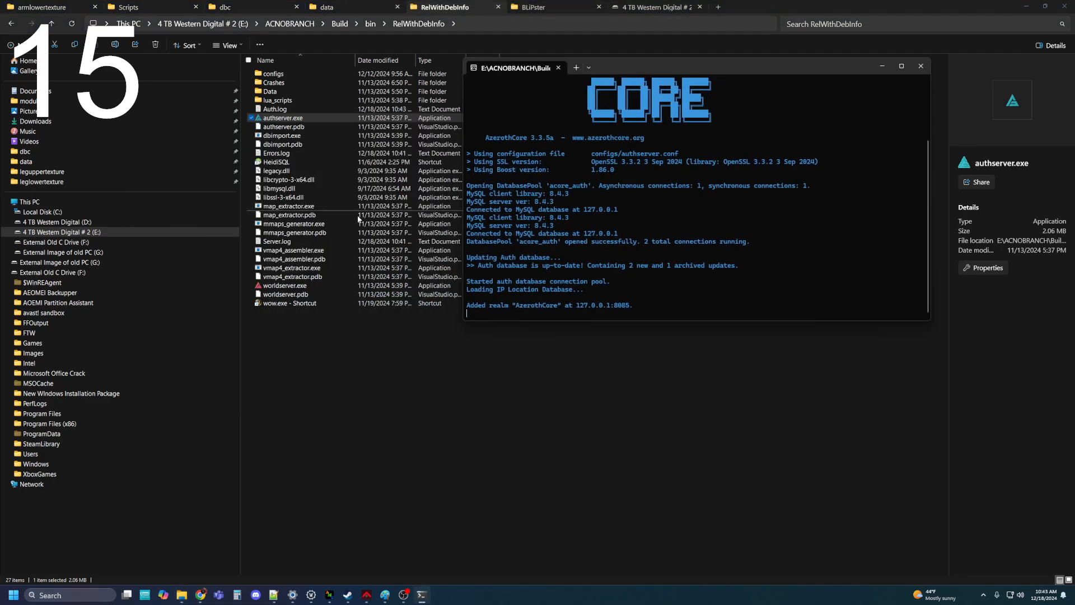
click(285, 286)
double_click(286, 287)
drag(358, 150, 738, 74)
double_click(278, 303)
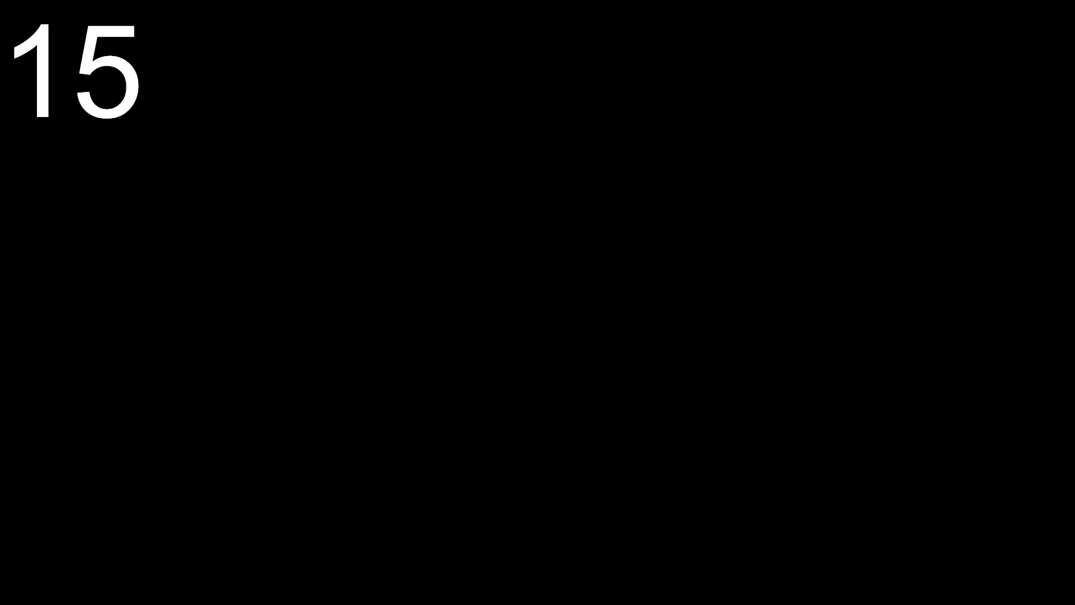
Step: Log in with the account password and rotate the level 65 warrior to inspect the gauntlets on the character selection screen
text(****)
key(Return)
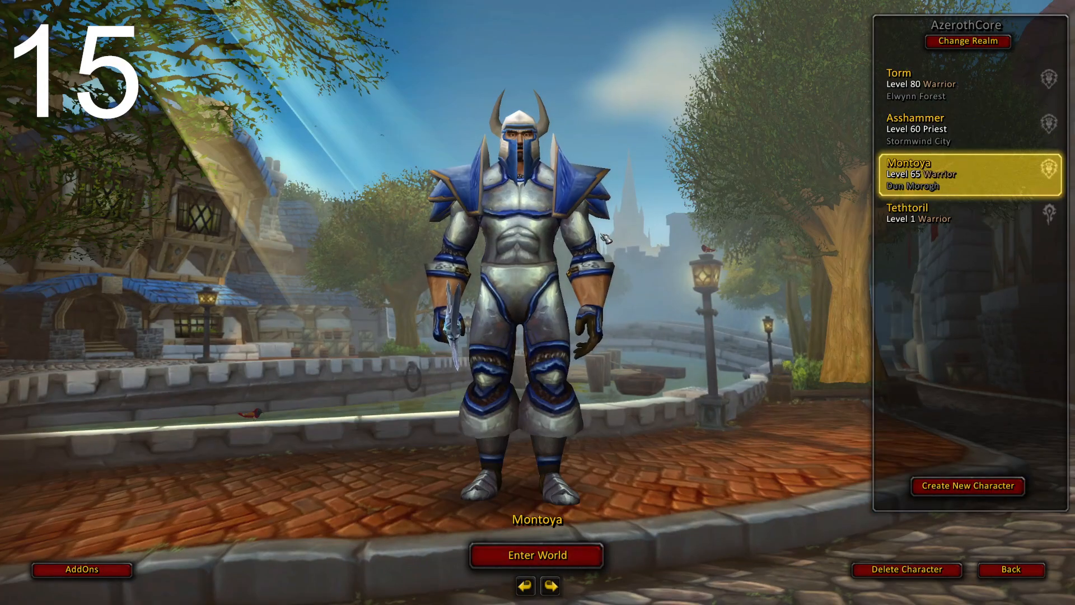
drag(524, 503, 593, 513)
drag(523, 527, 523, 368)
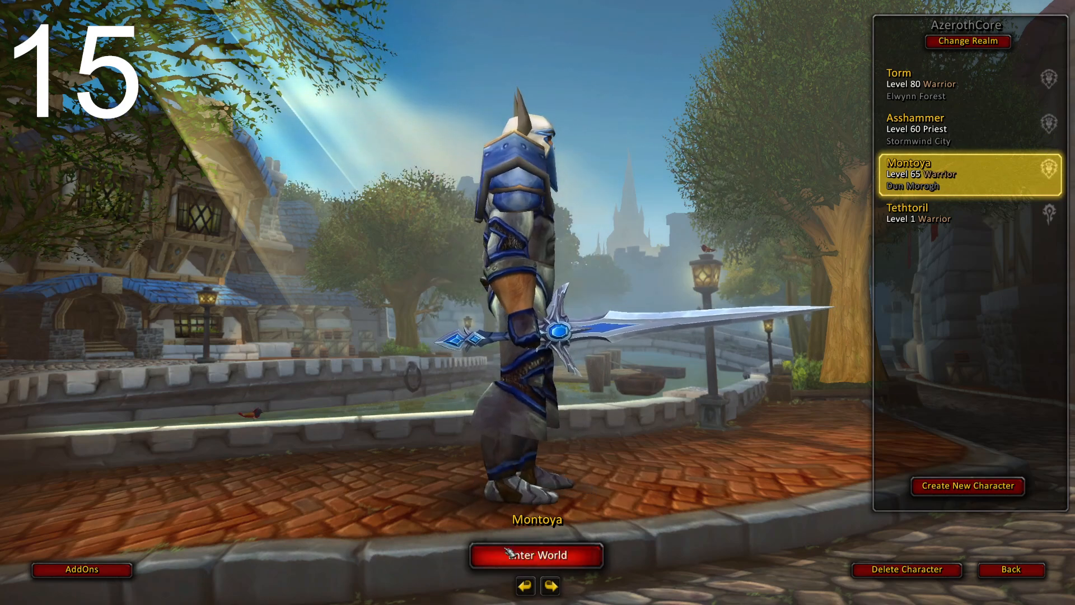
Step: Enter the world with the warrior, check the gauntlets on the character model and exit the game
click(537, 555)
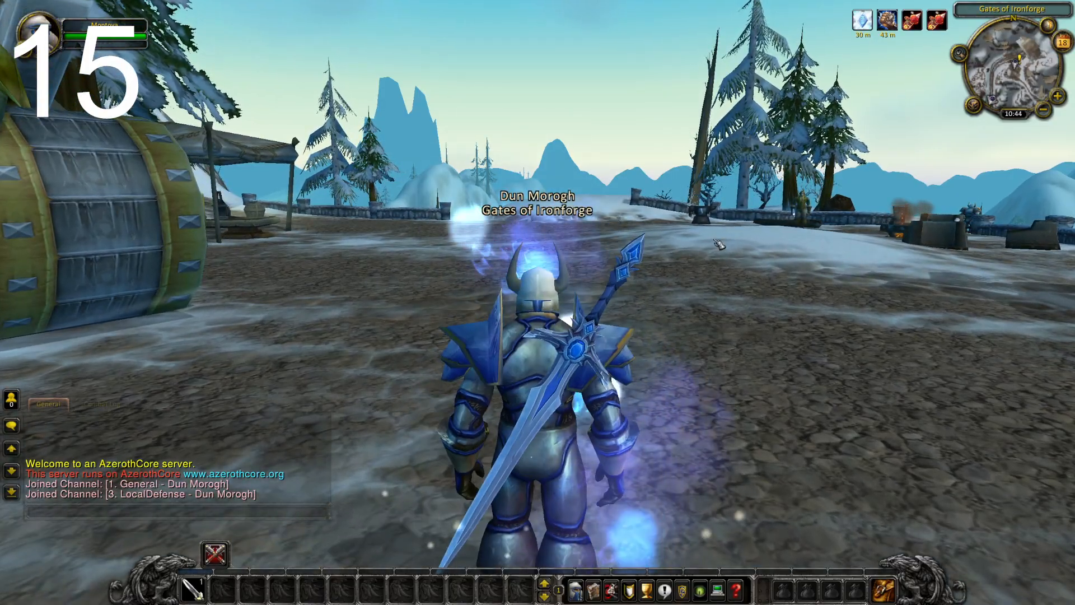
drag(720, 244, 666, 313)
key(w)
key(Escape)
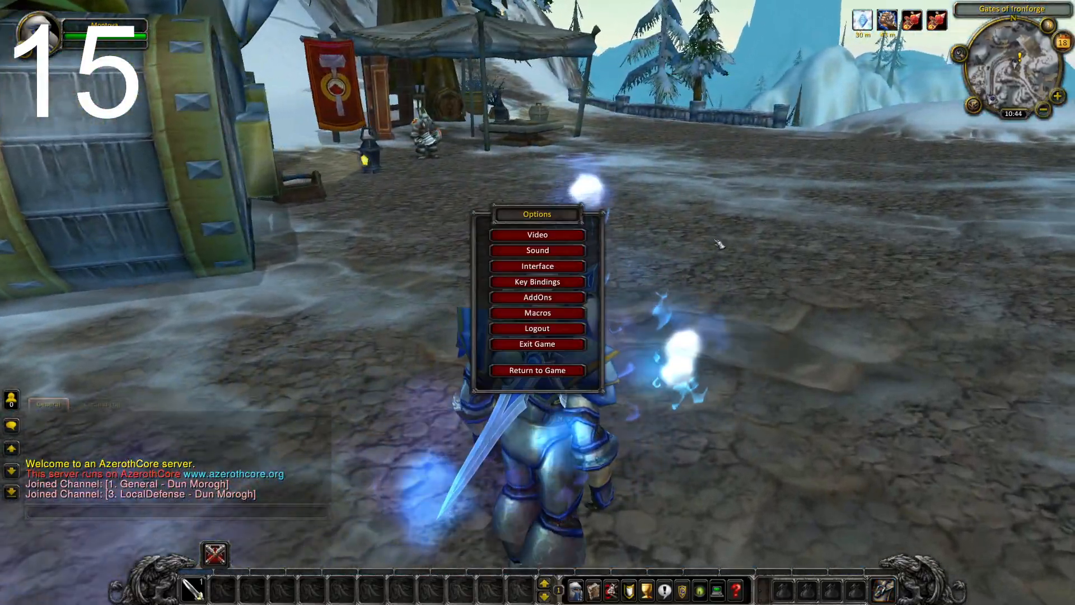
click(539, 343)
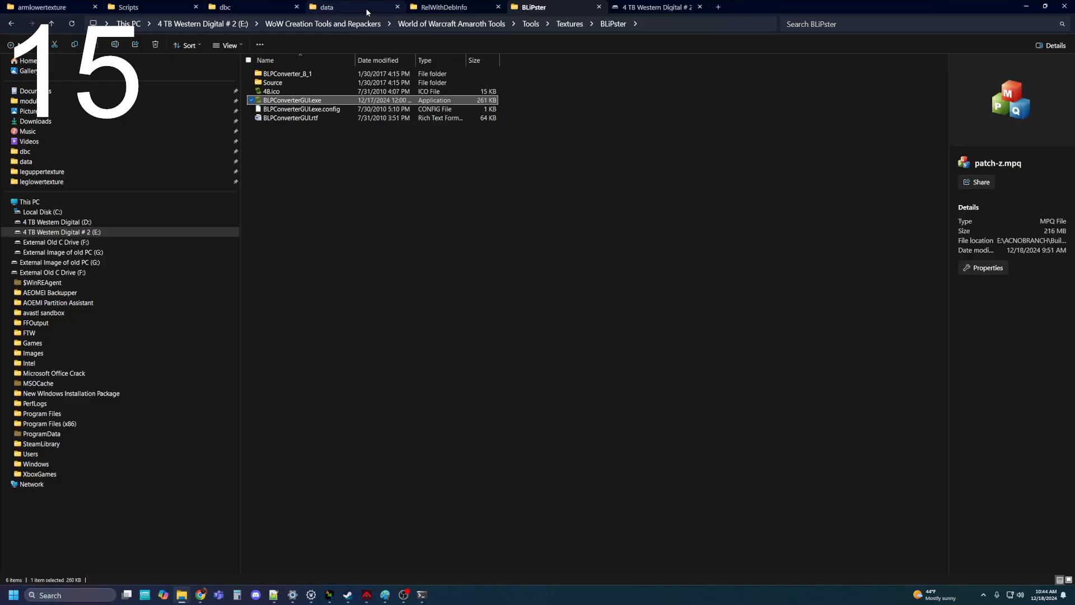
Step: Reopen the server's ItemDisplayInfo.dbc in WDBX Editor with the WotLK 3.3.5 (12340) definition
click(365, 8)
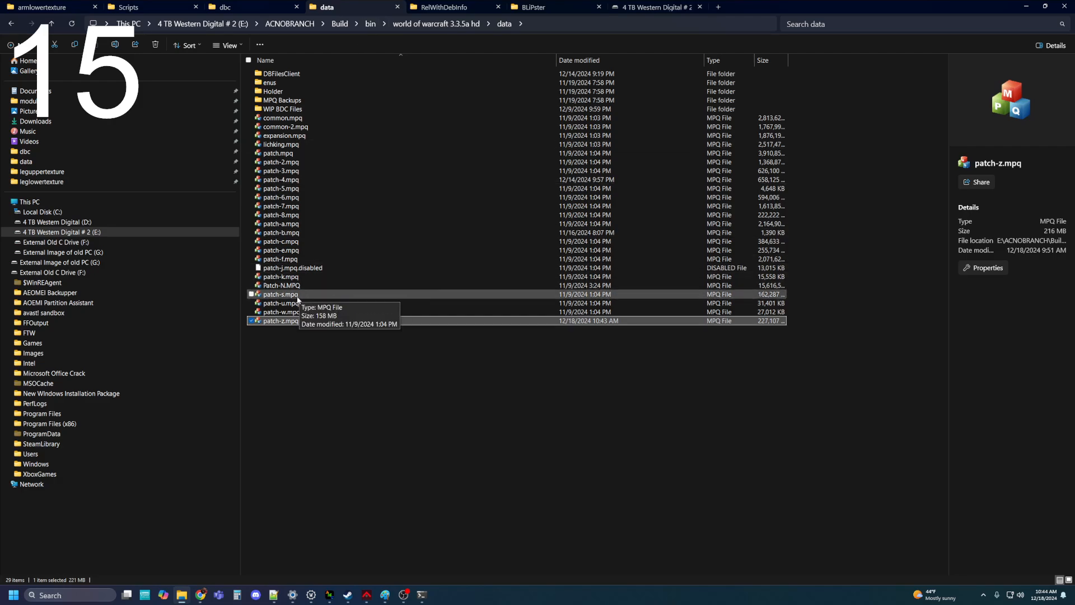
click(244, 3)
click(243, 7)
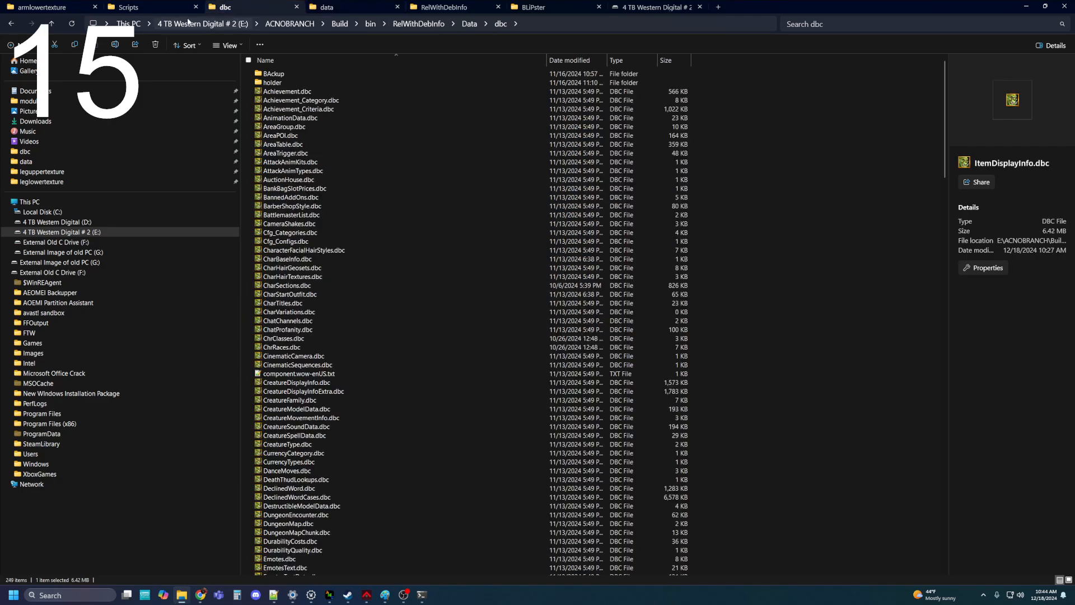
double_click(282, 333)
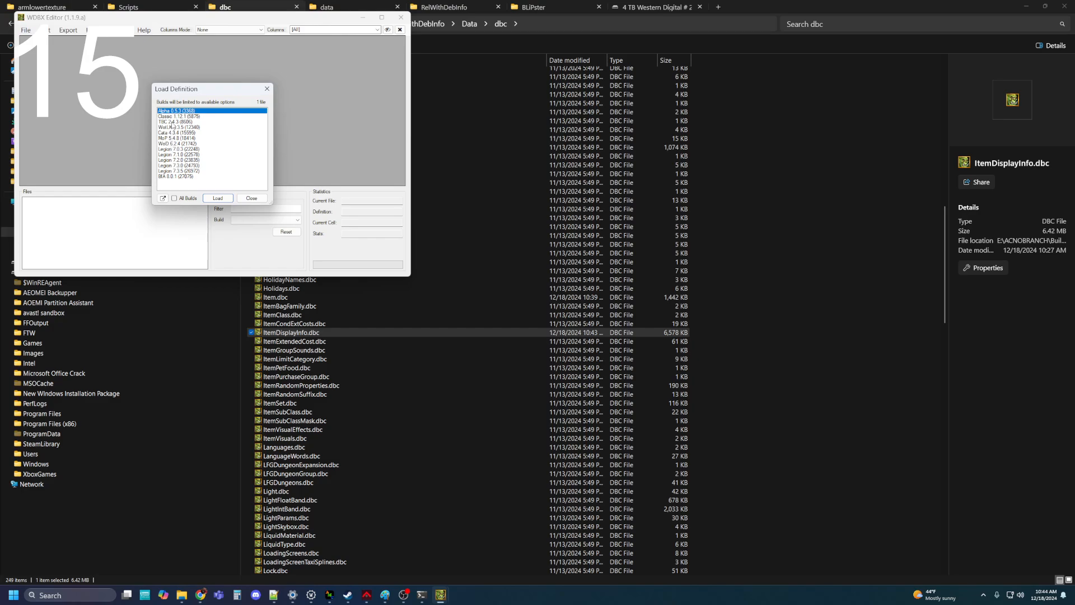
click(166, 127)
click(218, 198)
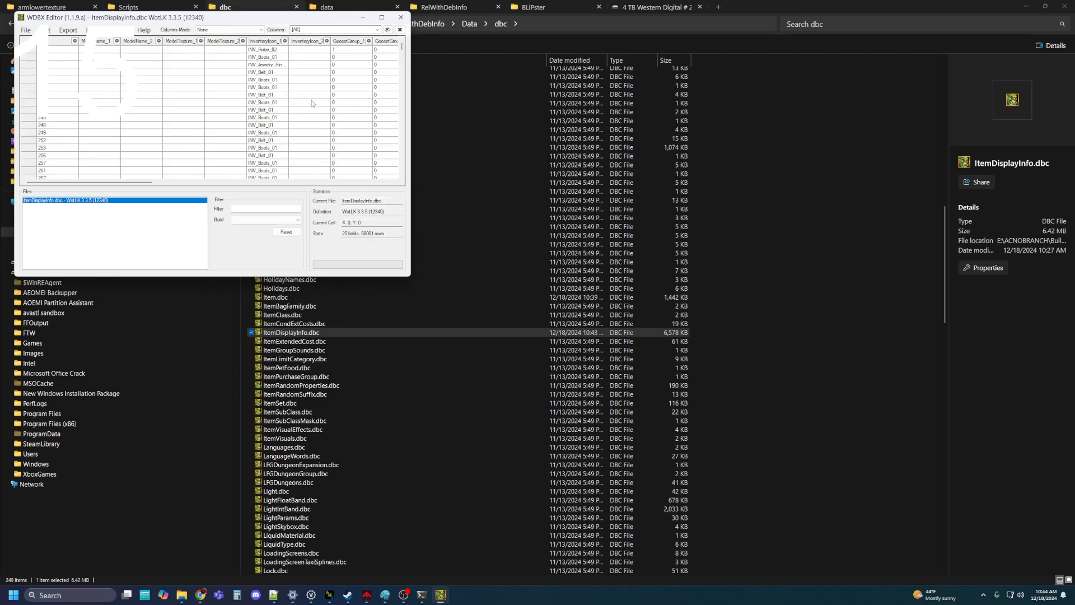
Step: Maximize the editor, go to the gauntlets row at the table's end and widen Texture_2 to read its full texture name
drag(313, 21, 651, 85)
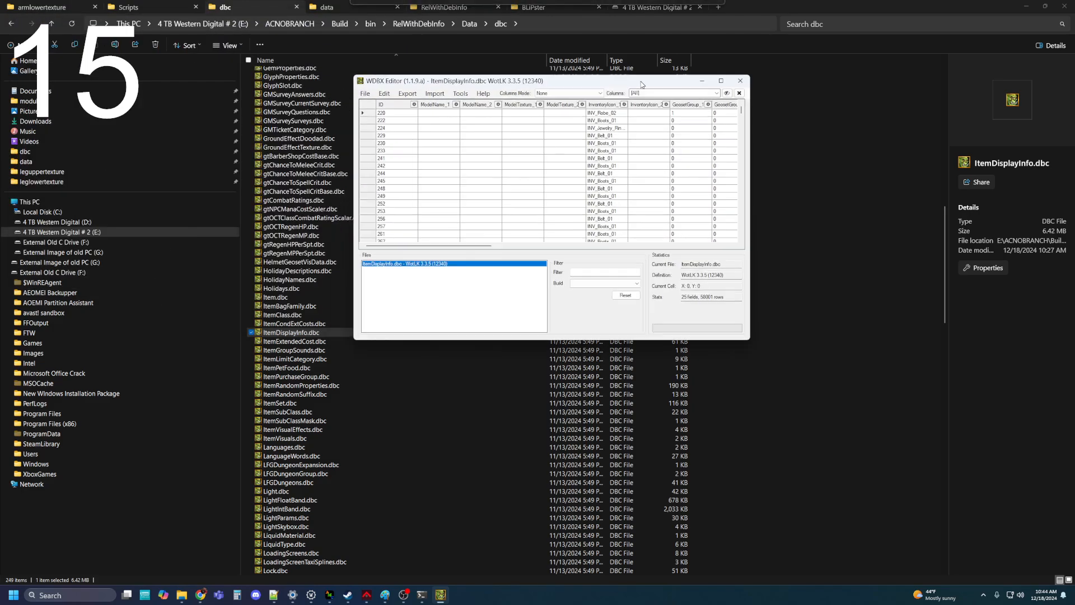
click(720, 82)
drag(1064, 33, 1066, 476)
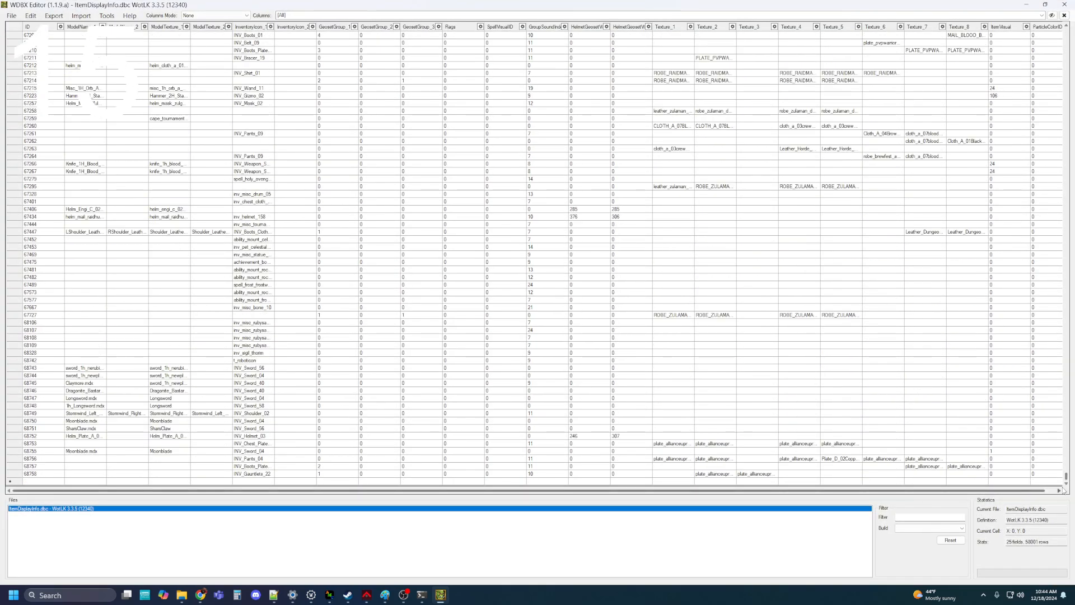
drag(737, 26, 819, 41)
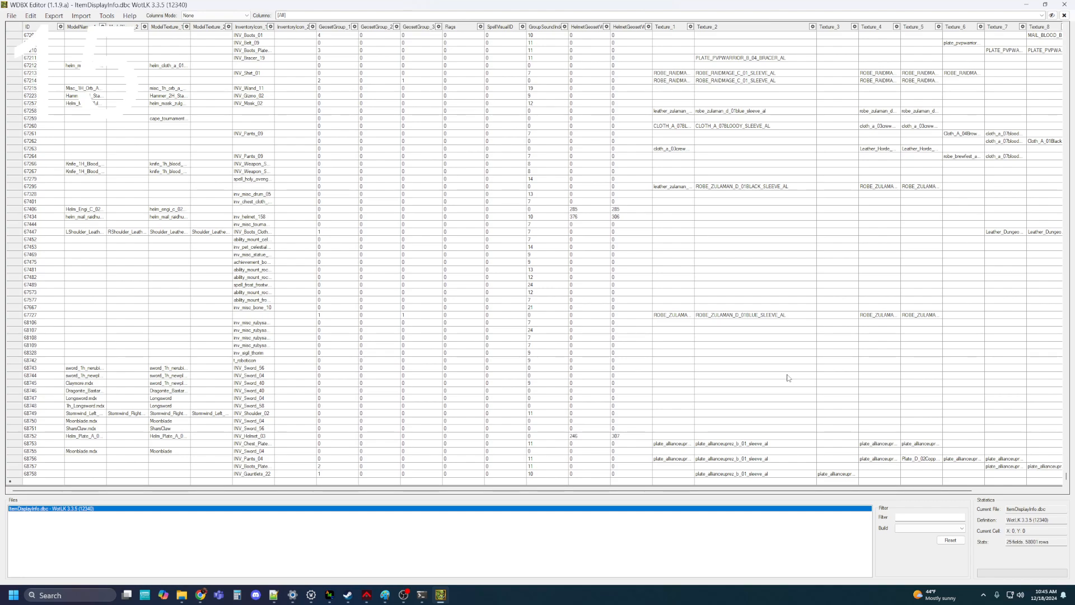
Step: Switch to File Explorer and copy the name of the glove texture plate_allianceuprez_b_01_glove_al_u.blp in the armlowertexture folder
click(181, 595)
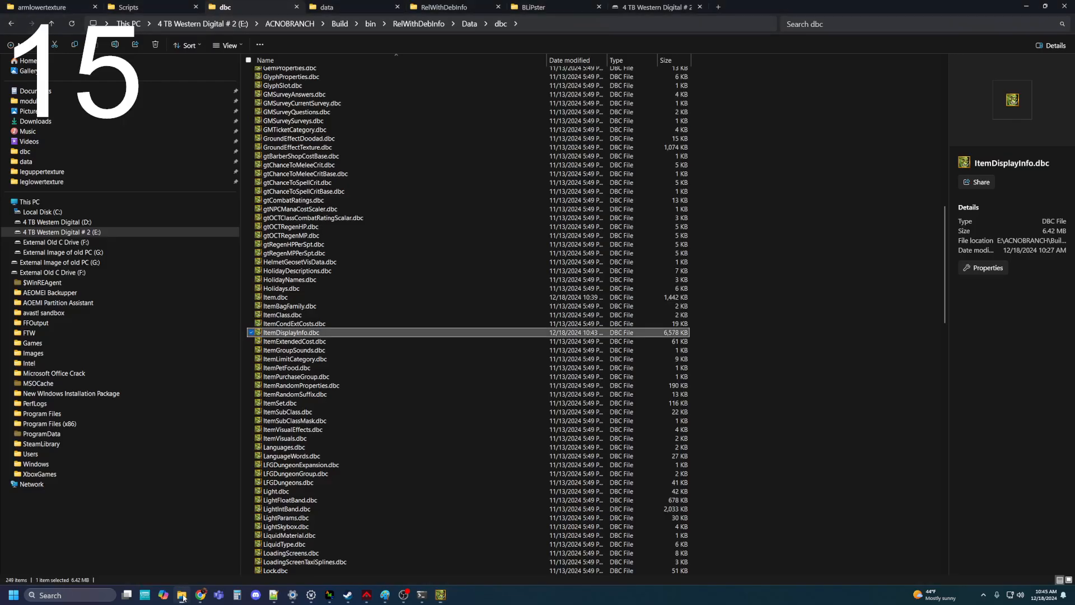
click(129, 7)
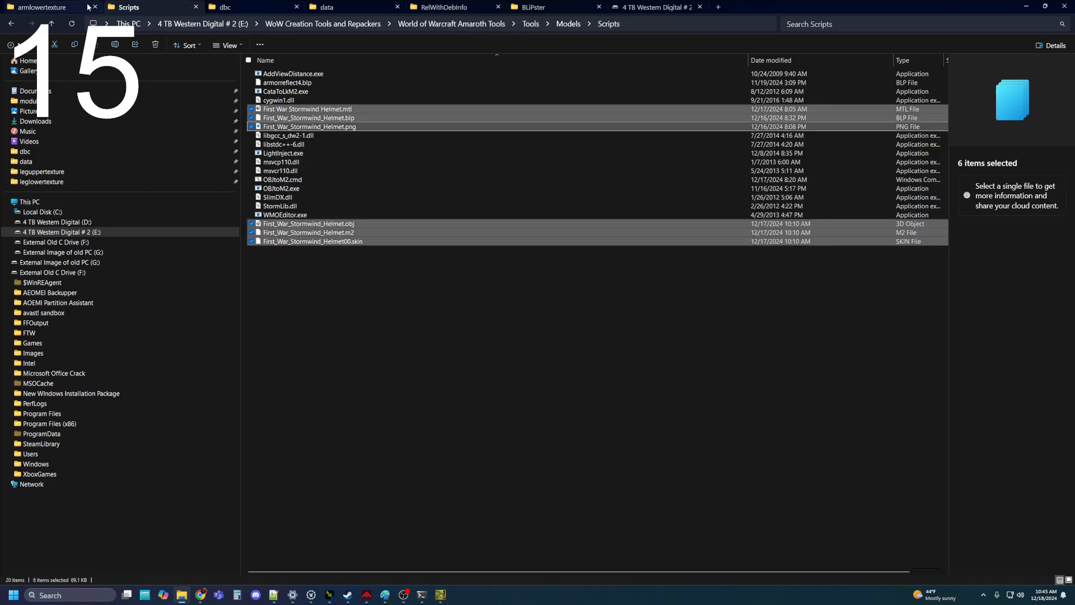
click(66, 6)
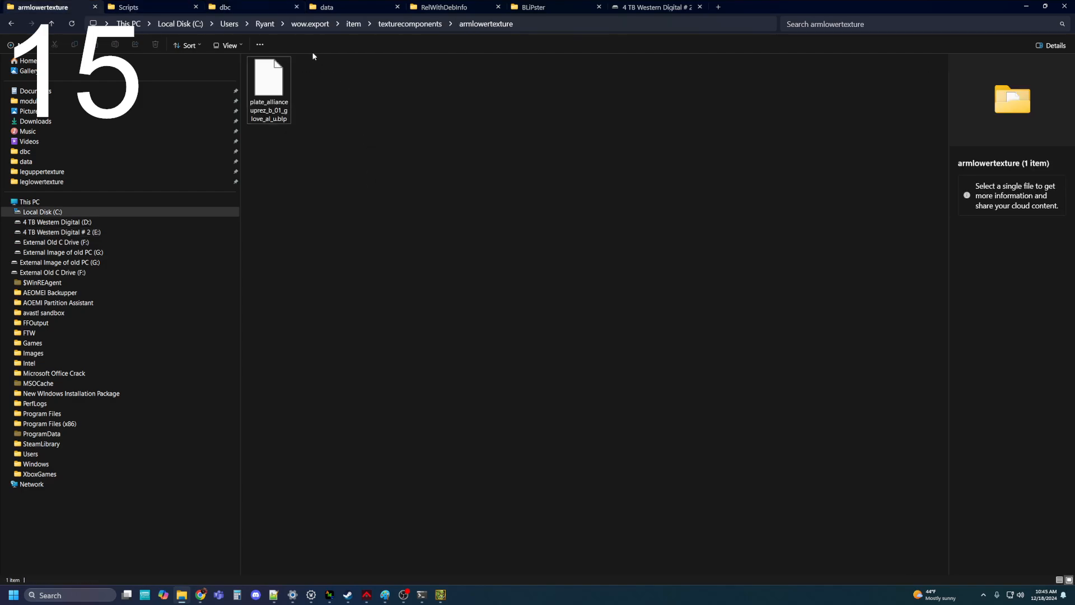
click(277, 90)
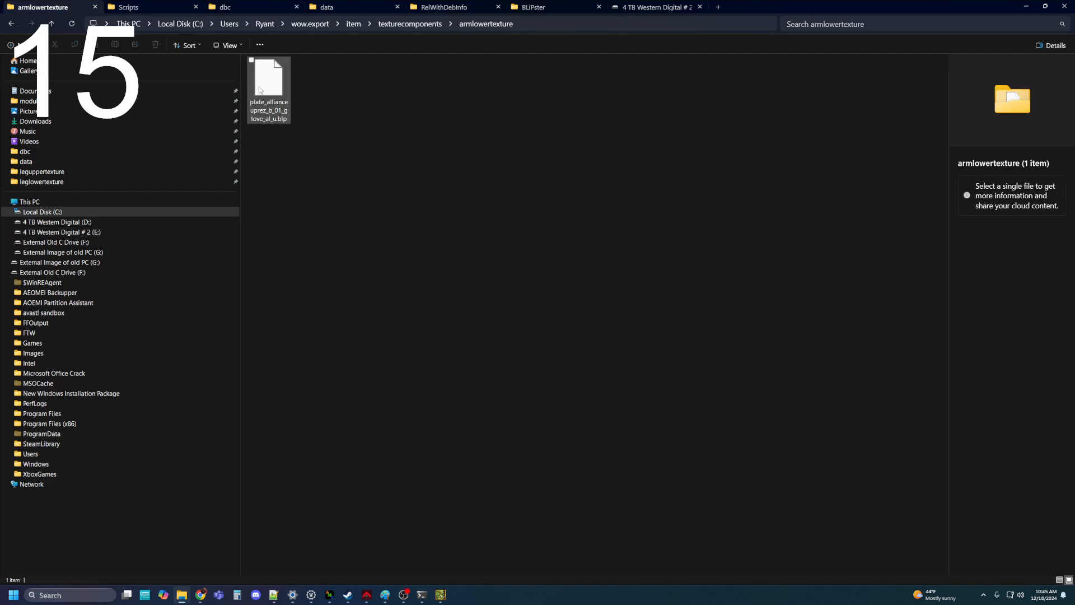
right_click(286, 105)
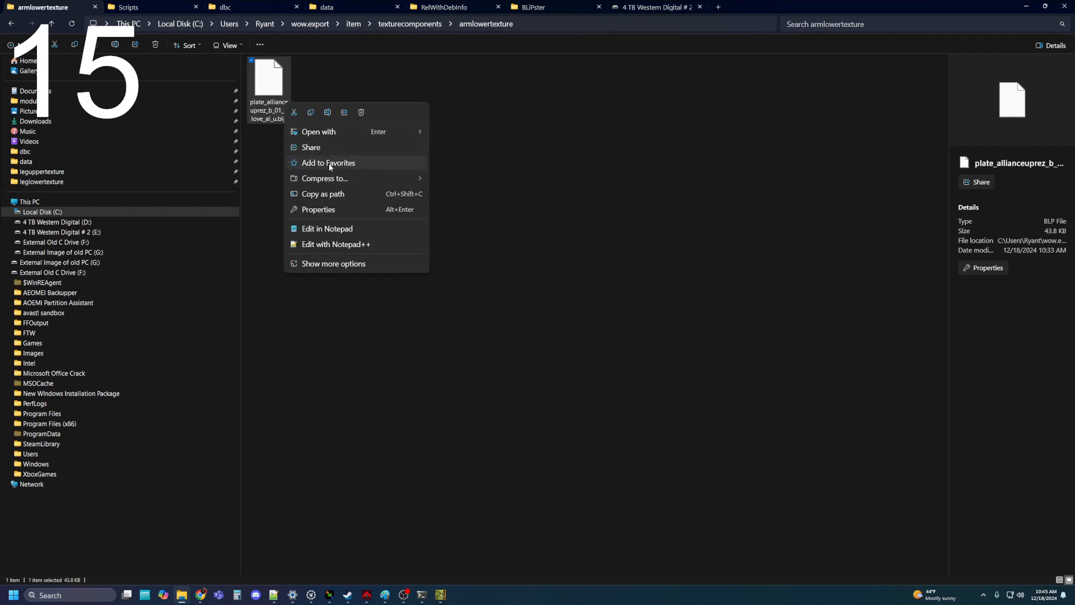
click(313, 262)
click(318, 301)
key(ctrl+c)
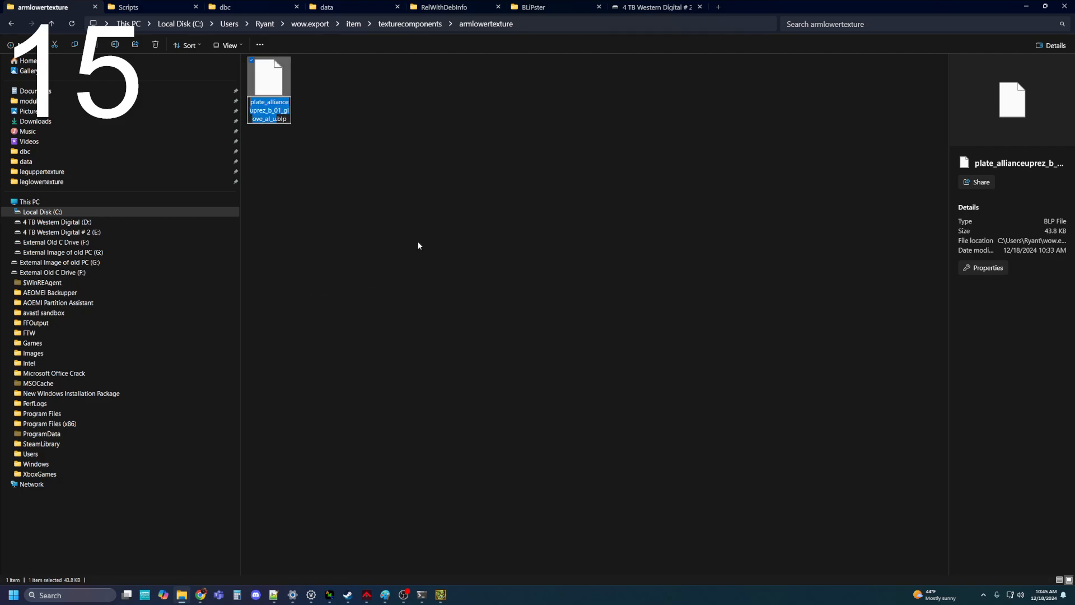
Step: Return to WDBX Editor and set Texture_2 of the gauntlets row to plate_allianceuprez_b_01_glove_al
click(425, 165)
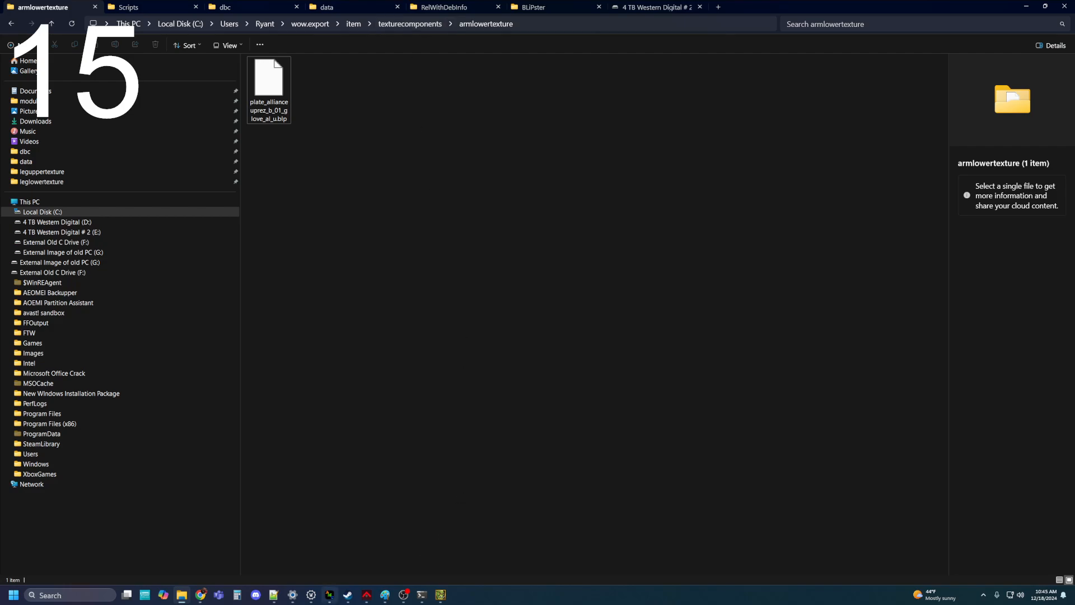
click(446, 599)
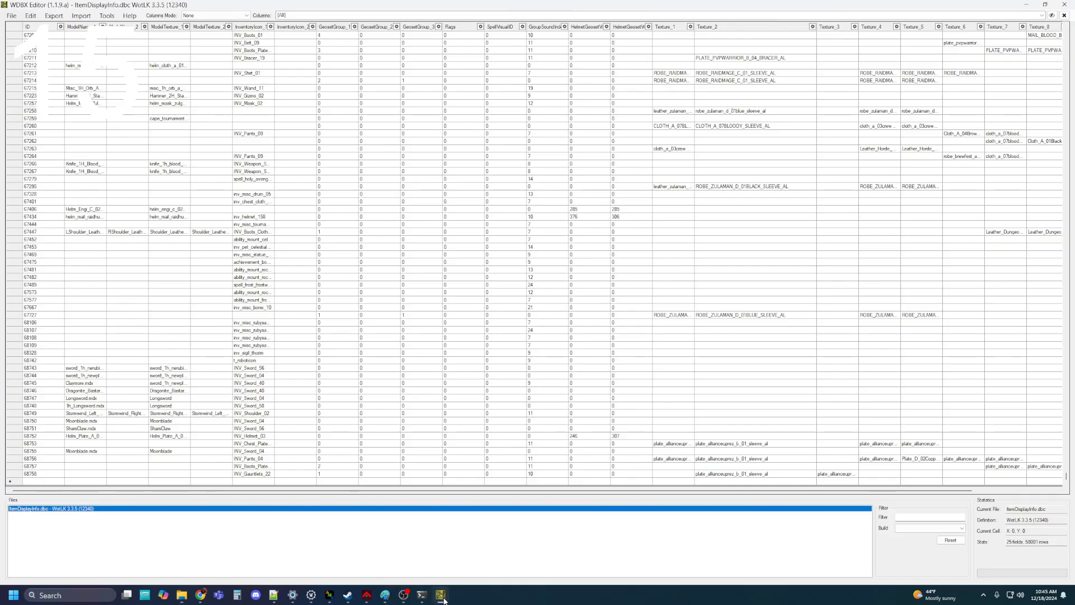
click(777, 475)
click(778, 475)
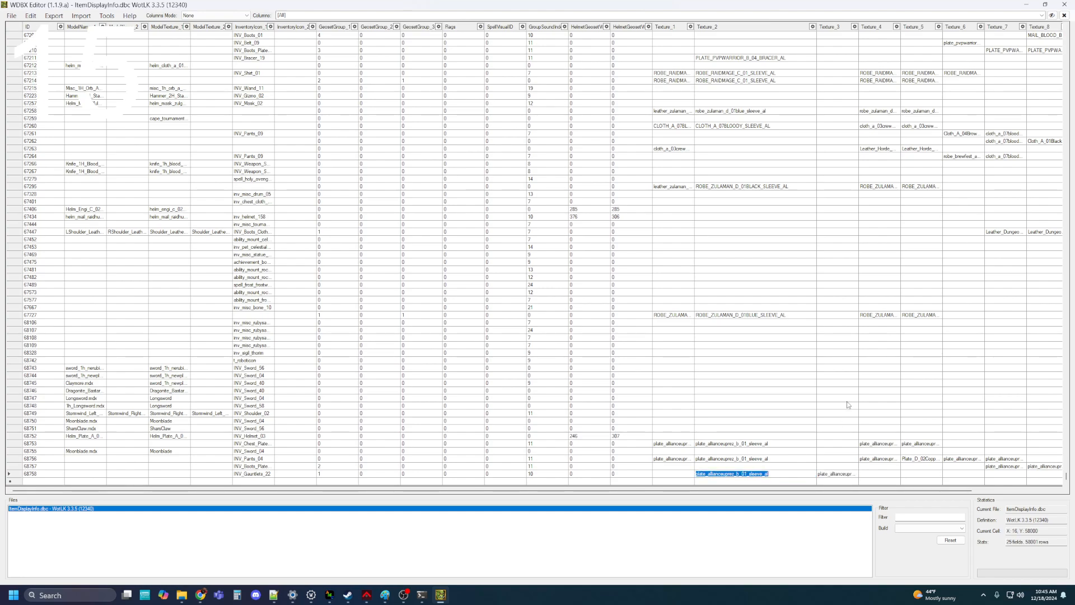
key(ctrl+v)
Step: Widen Texture_3 to read its full texture name, save ItemDisplayInfo.dbc and minimize the editor
drag(861, 26, 905, 26)
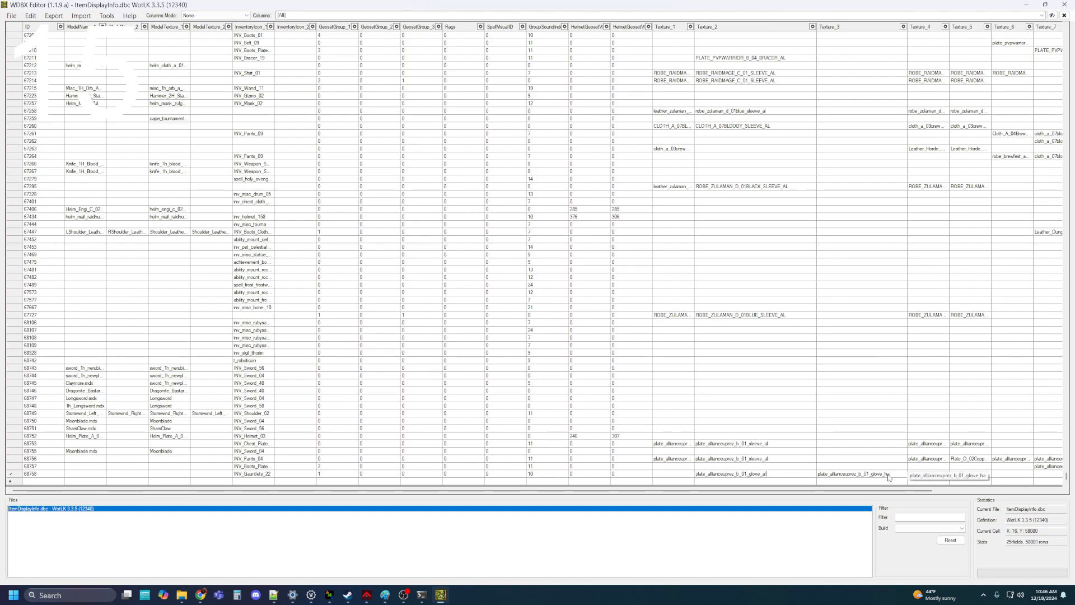
click(12, 16)
click(23, 56)
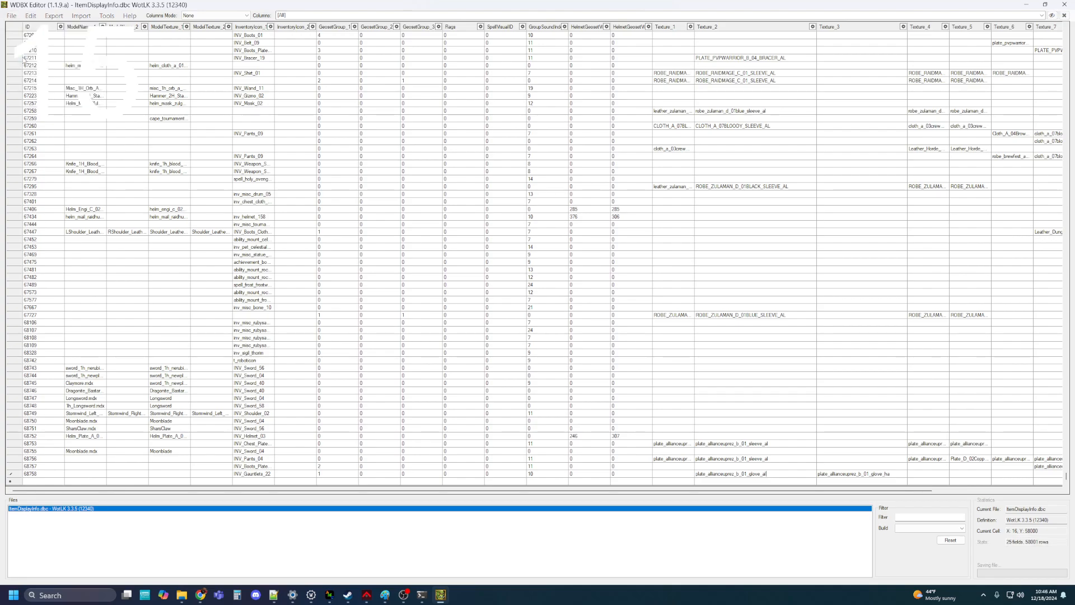
click(1026, 5)
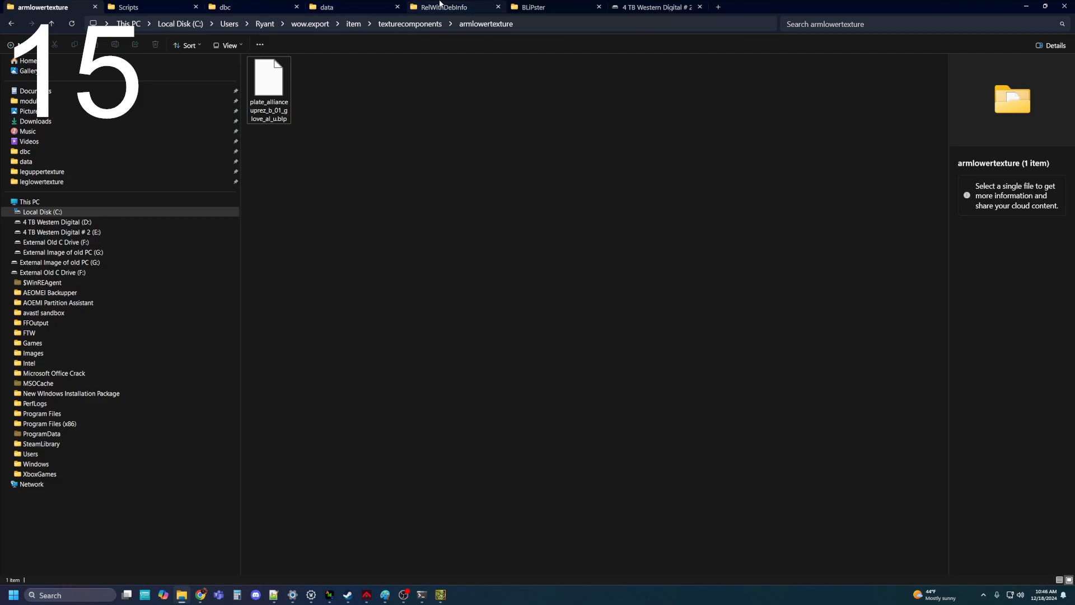
Step: Start authserver.exe and worldserver.exe from the RelWithDebInfo folder and follow the world server's loading output
click(353, 6)
click(469, 7)
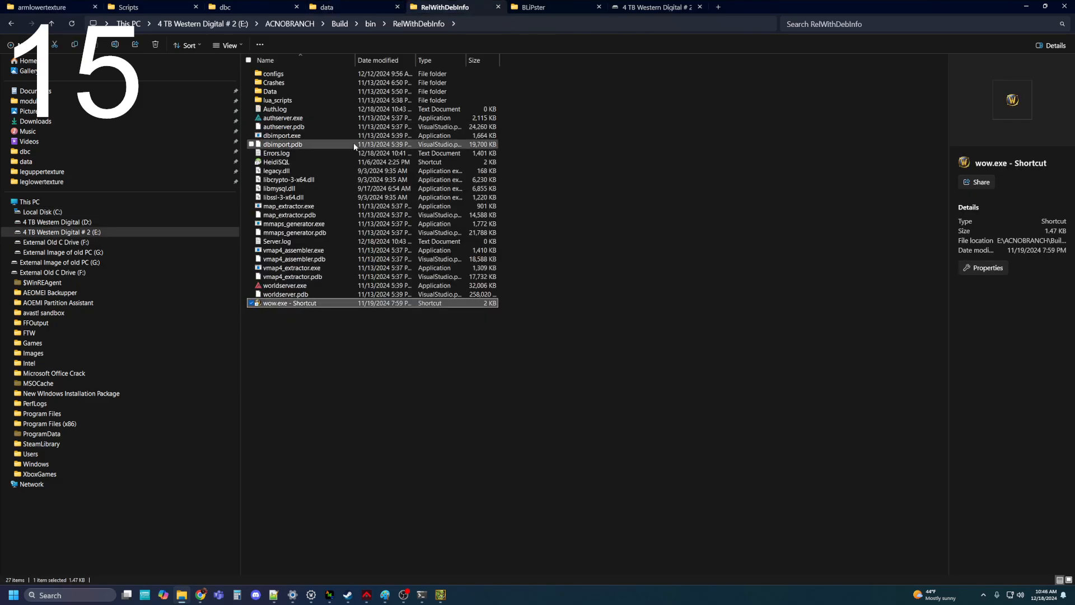
click(277, 118)
double_click(293, 287)
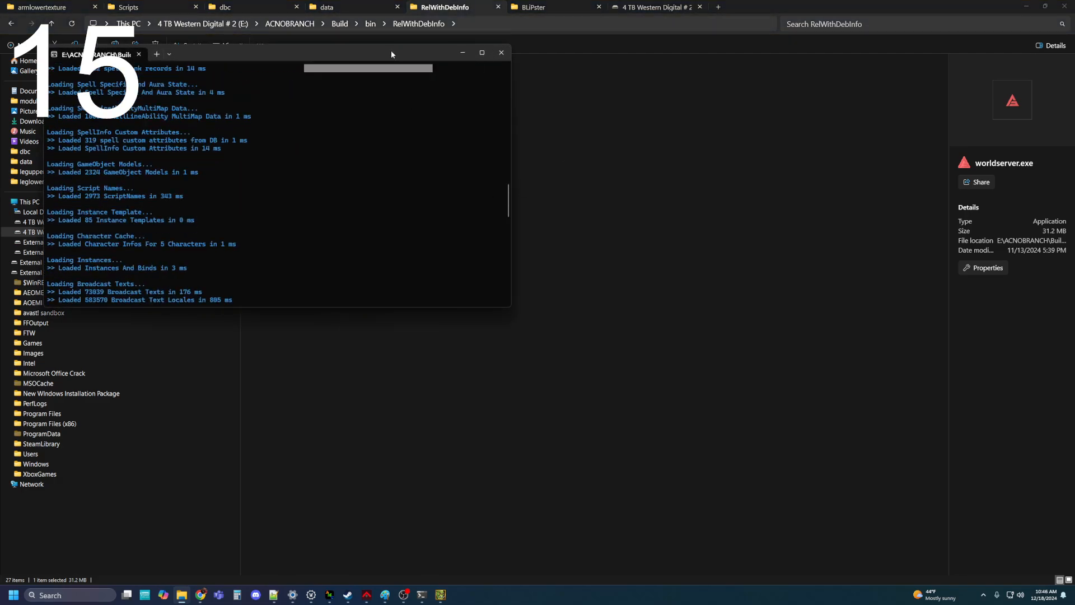
drag(509, 170, 501, 299)
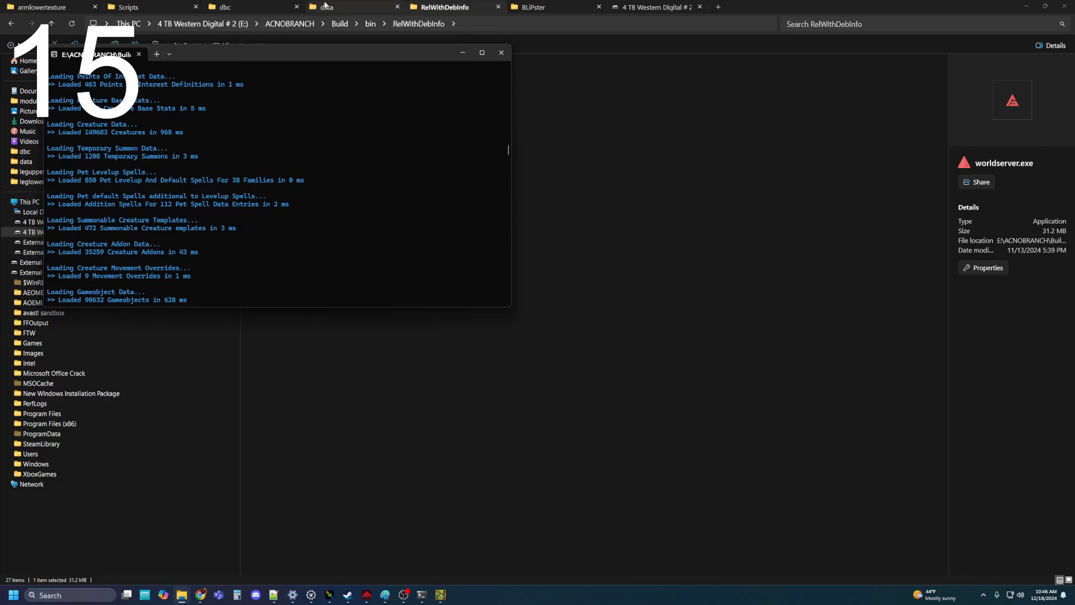
Step: Launch the wow.exe shortcut, log in with the account password and accept the AzerothCore realm
click(441, 8)
double_click(283, 303)
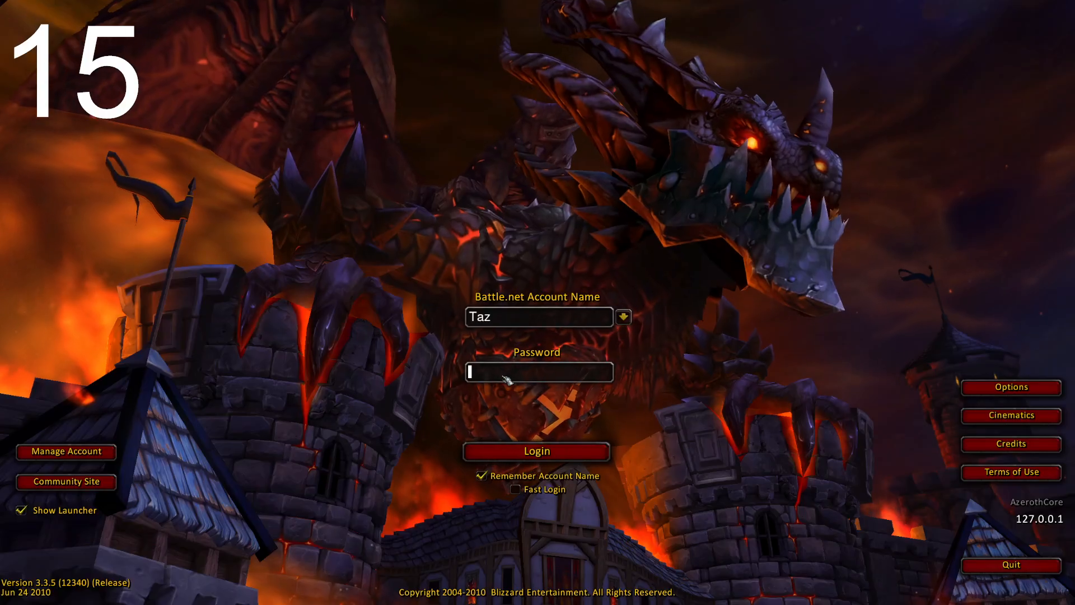
text(***)
key(Return)
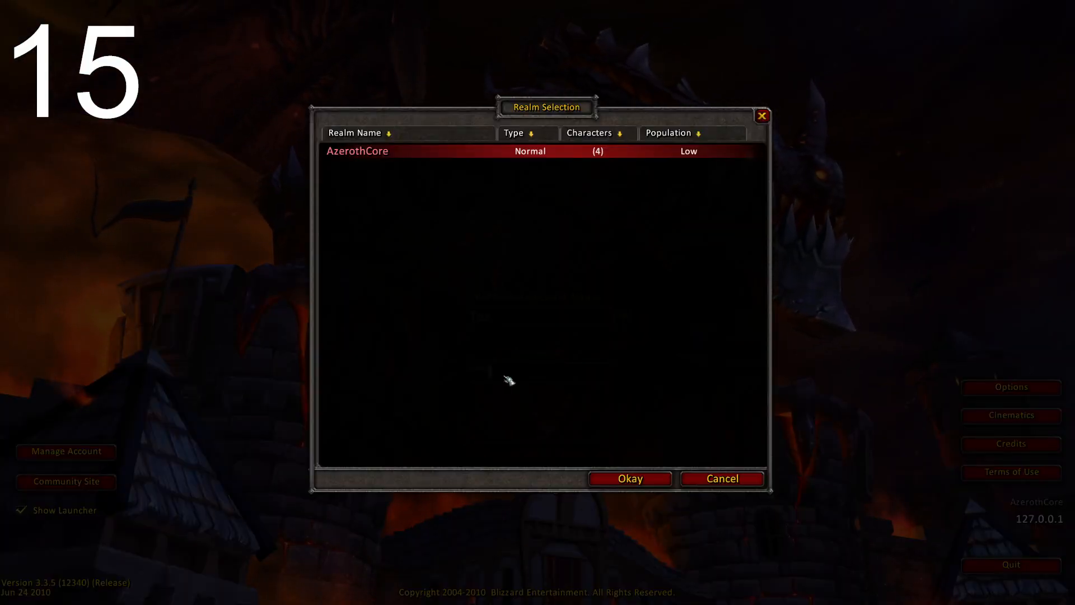
click(625, 479)
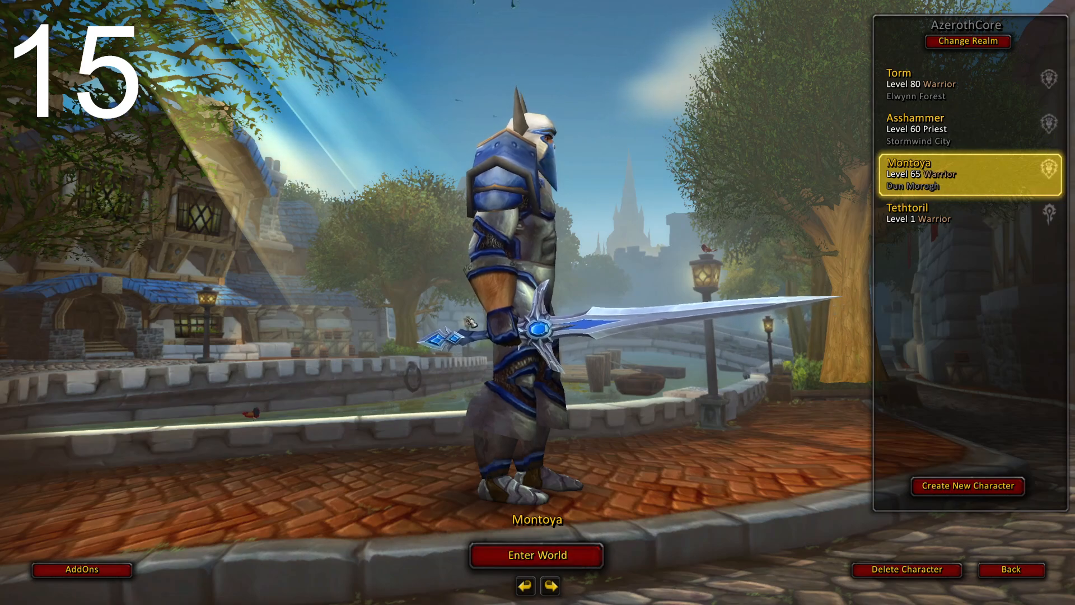
Step: Rotate the level 65 warrior on the character selection screen to inspect the gauntlets and enter the world
drag(477, 330, 592, 321)
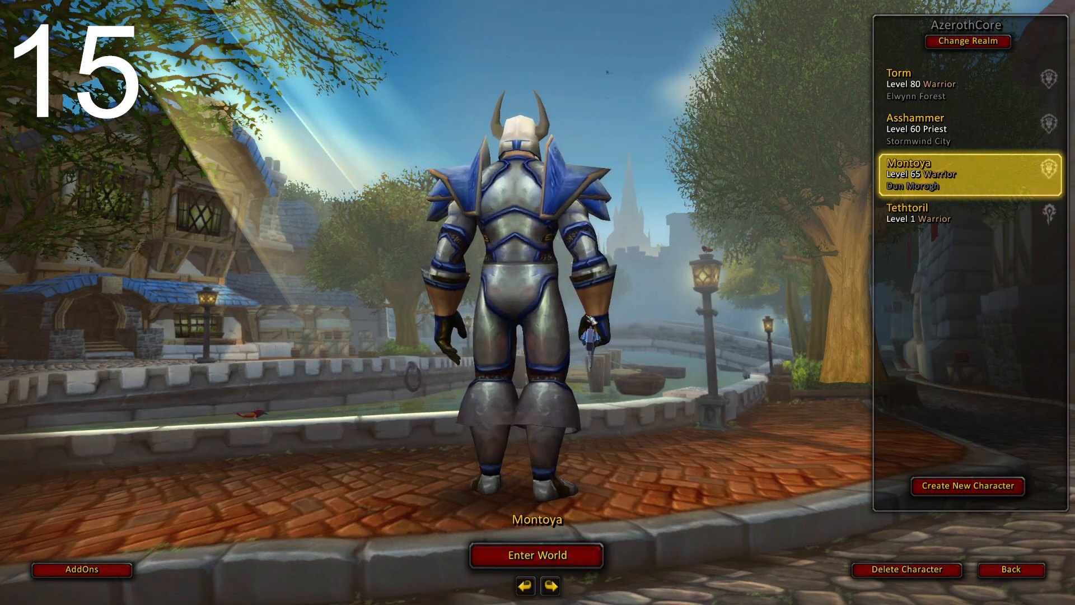
drag(593, 321, 538, 321)
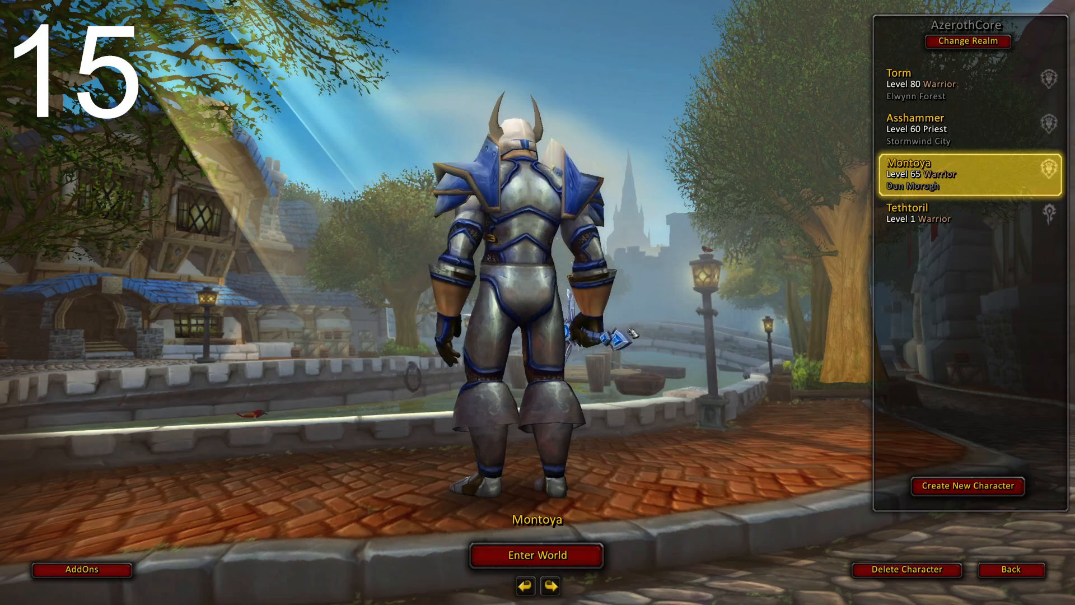
drag(538, 321, 327, 349)
click(537, 555)
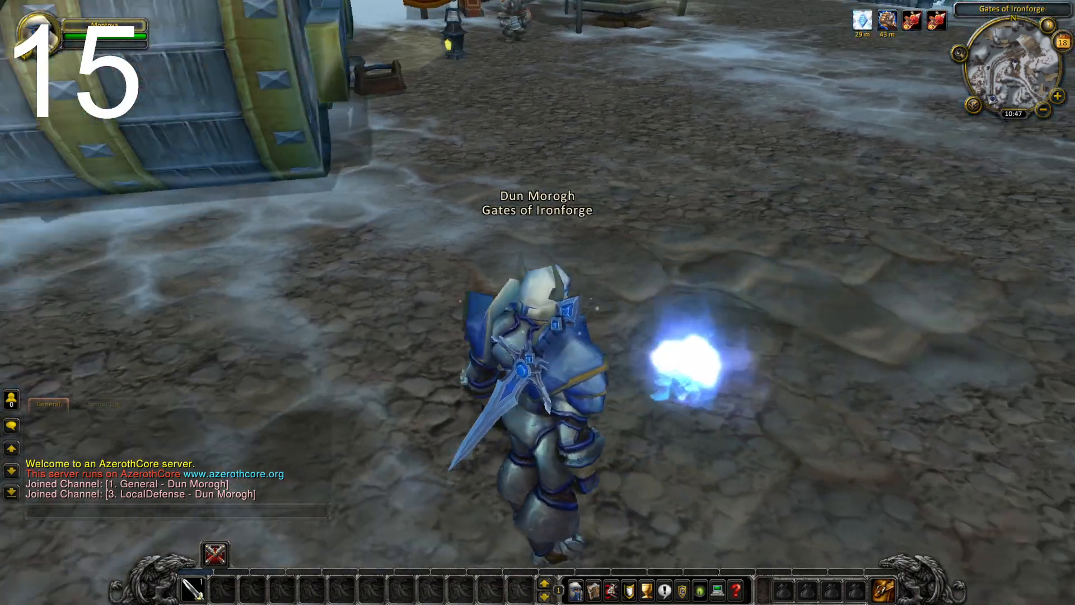
Step: Open the backpack and character sheet and move the equipped First War Plate Gauntlets into the backpack
drag(538, 336, 286, 295)
click(883, 589)
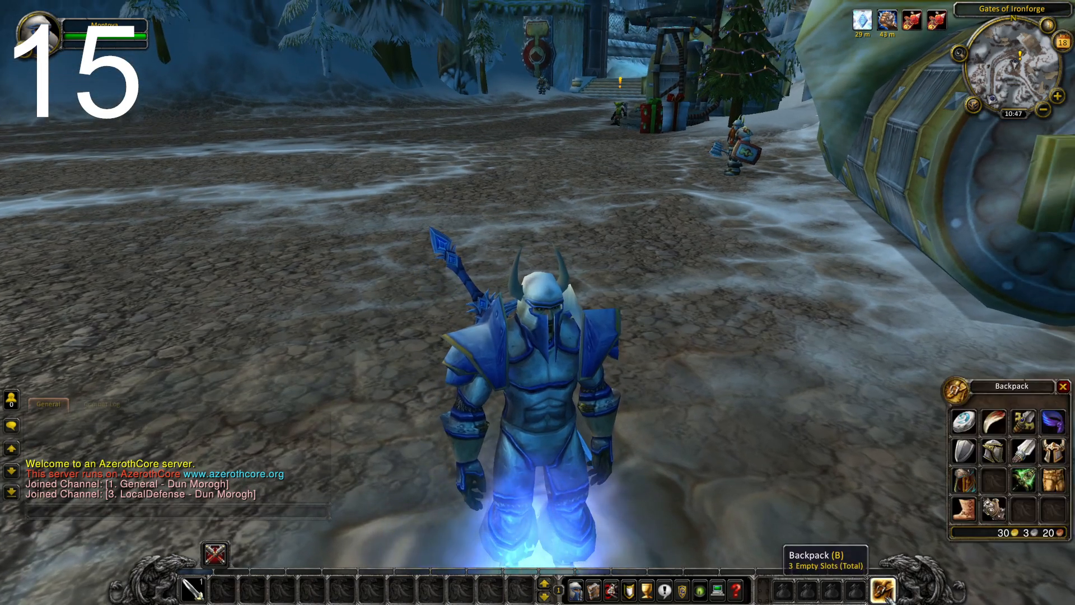
key(c)
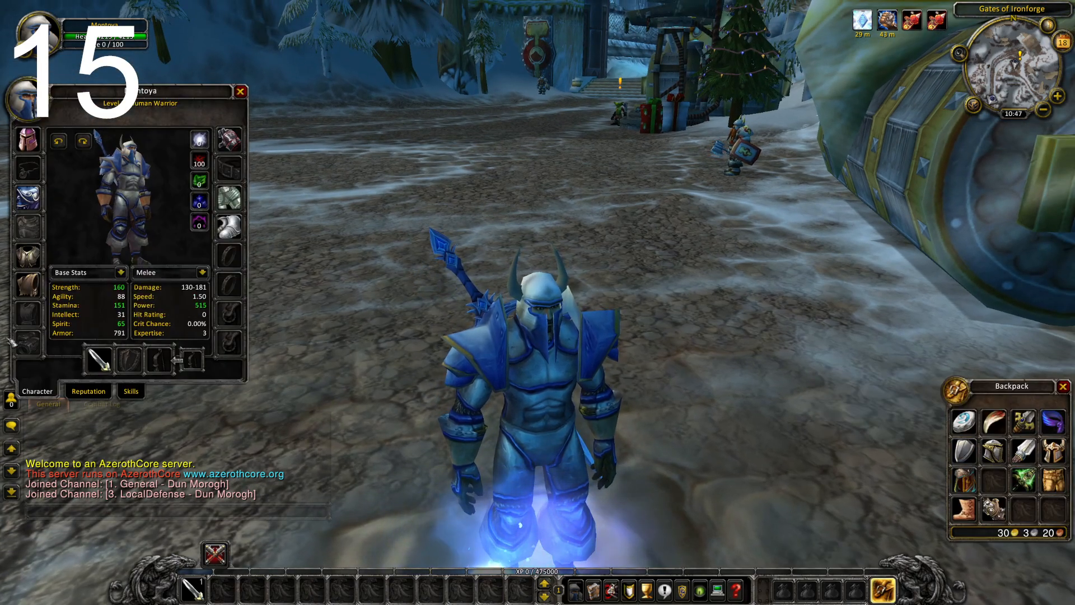
mouse_move(229, 140)
drag(228, 140, 994, 480)
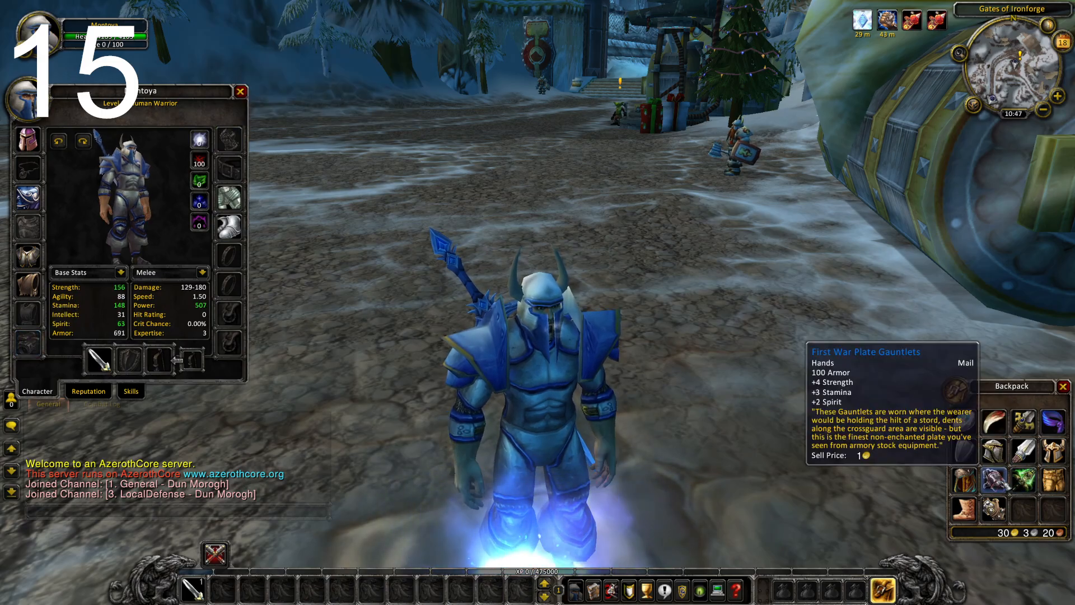
Step: Remove all active buffs from the warrior, including Power Word: Fortitude, and face the character's front
drag(719, 368, 504, 363)
right_click(937, 20)
right_click(912, 20)
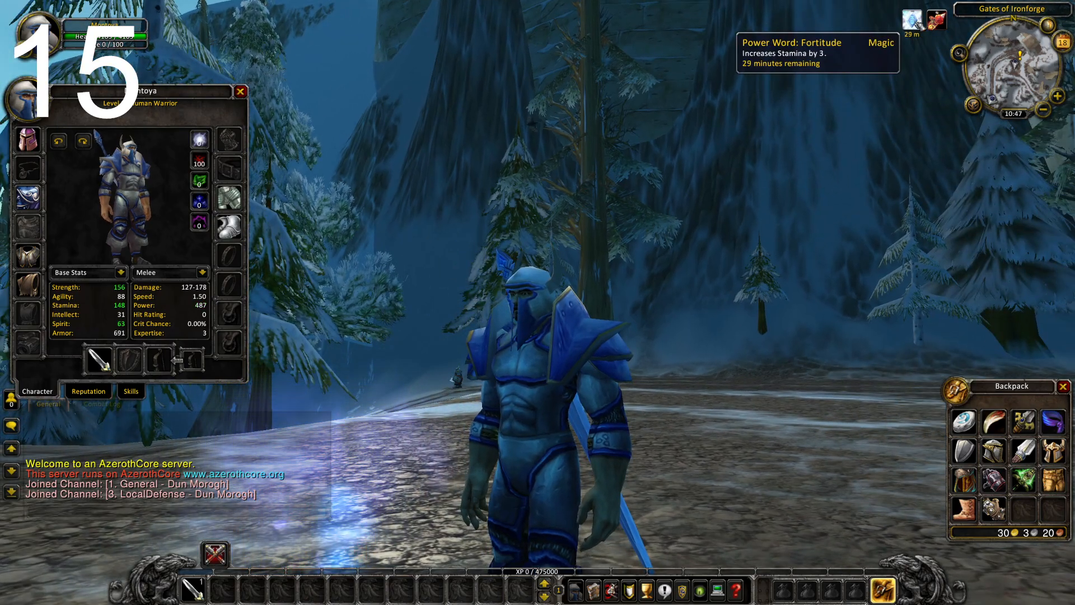
right_click(937, 22)
drag(763, 206, 857, 208)
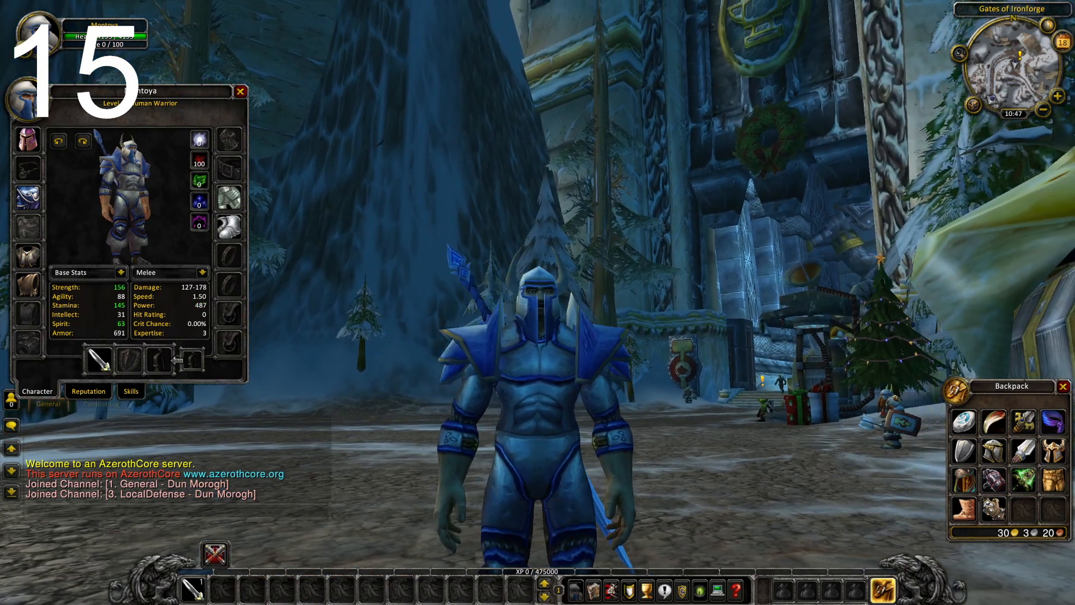
Step: Inspect the warrior's bare forearms and bracers from the side, front and back, and exit the game
scroll(750, 280, down, 3)
drag(723, 331, 697, 341)
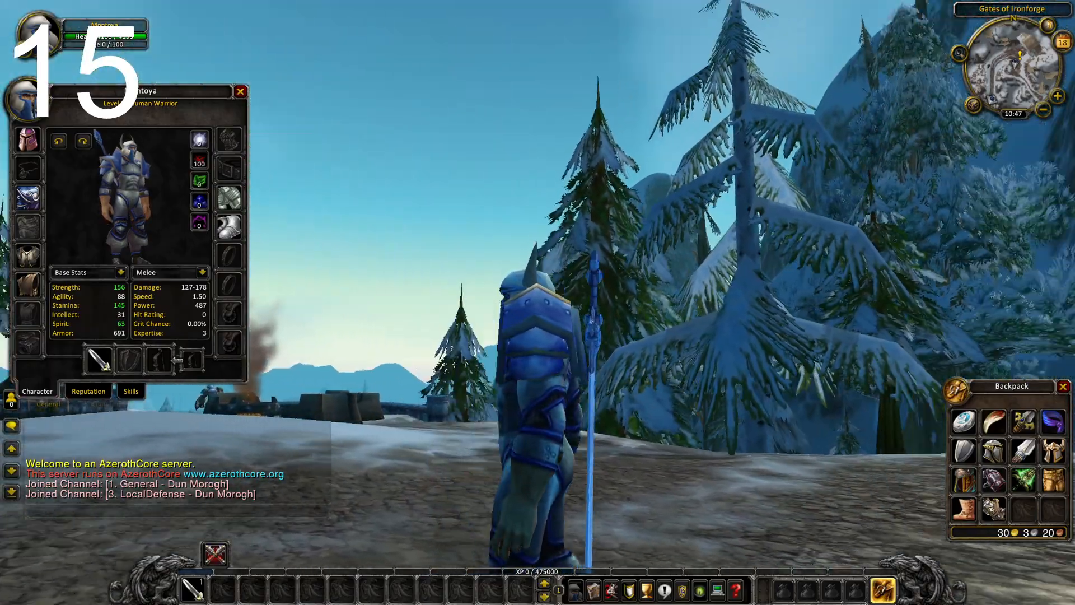
drag(538, 302, 723, 311)
drag(538, 302, 280, 303)
mouse_move(664, 397)
mouse_down()
mouse_move(605, 392)
mouse_move(664, 397)
mouse_up()
key(Escape)
key(Escape)
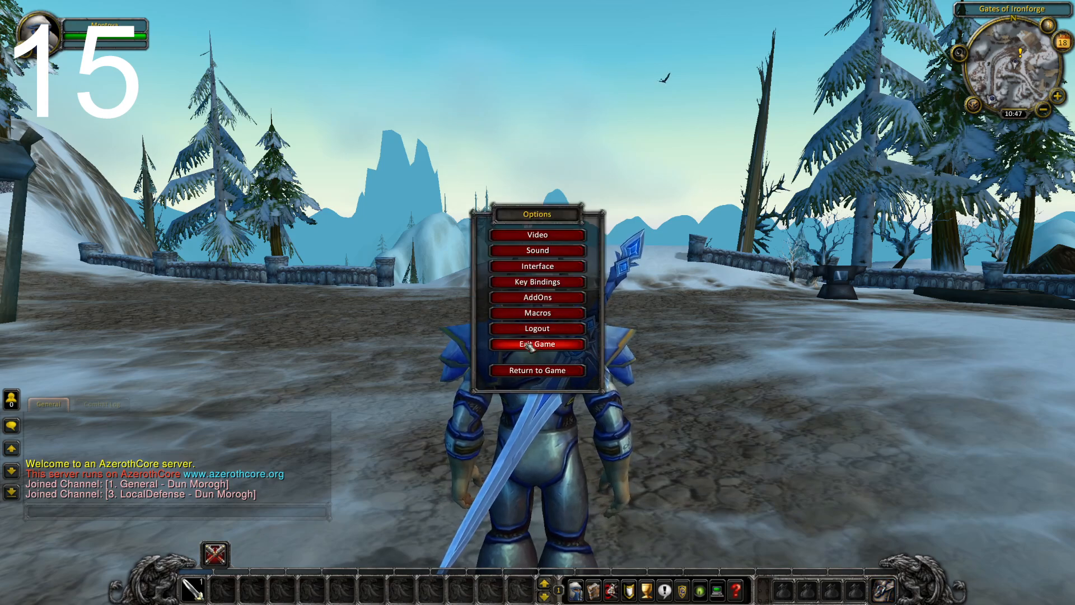
key(Escape)
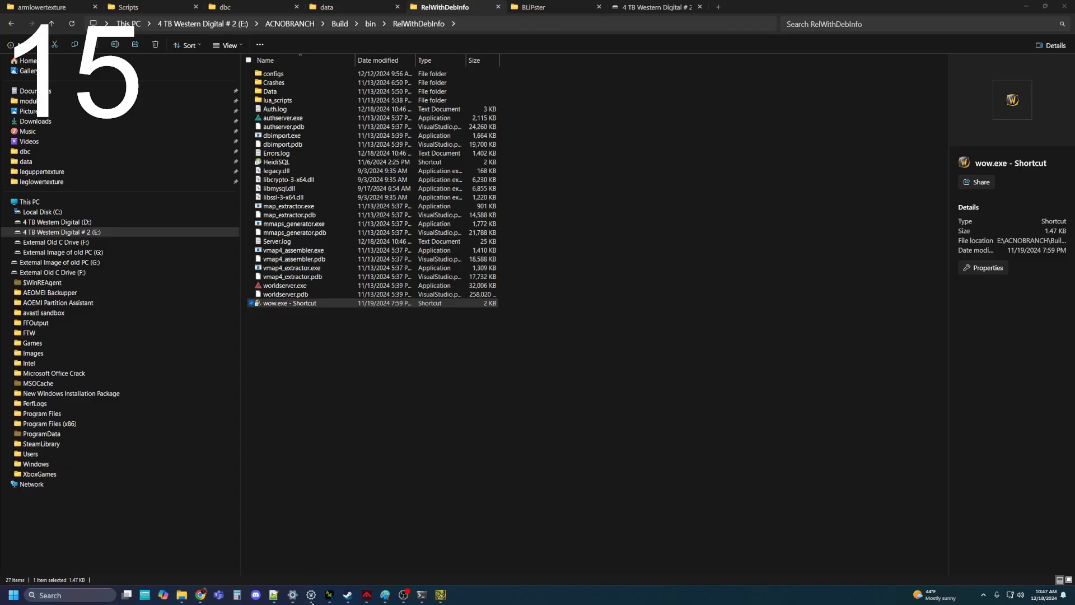
Step: Switch to wow.export and look through the Stormwind items list down to its end
click(312, 595)
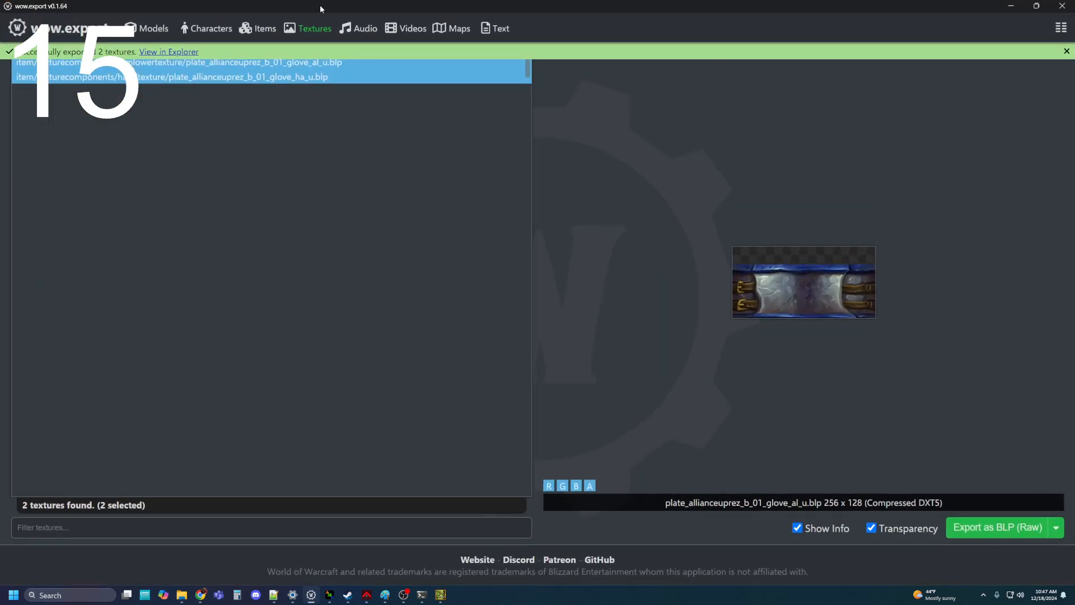
click(259, 29)
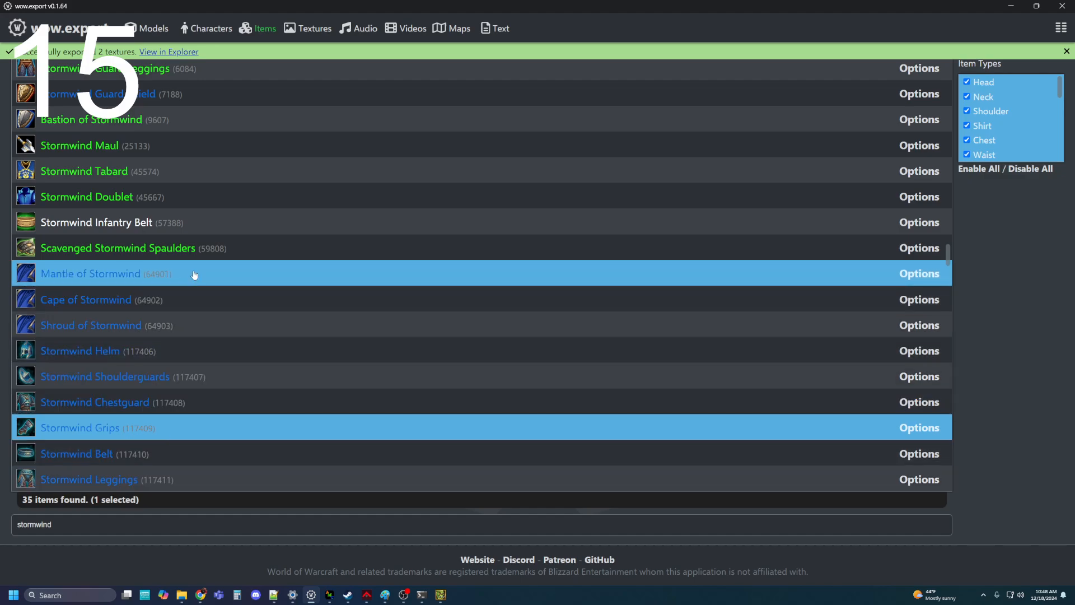
scroll(205, 342, down, 3)
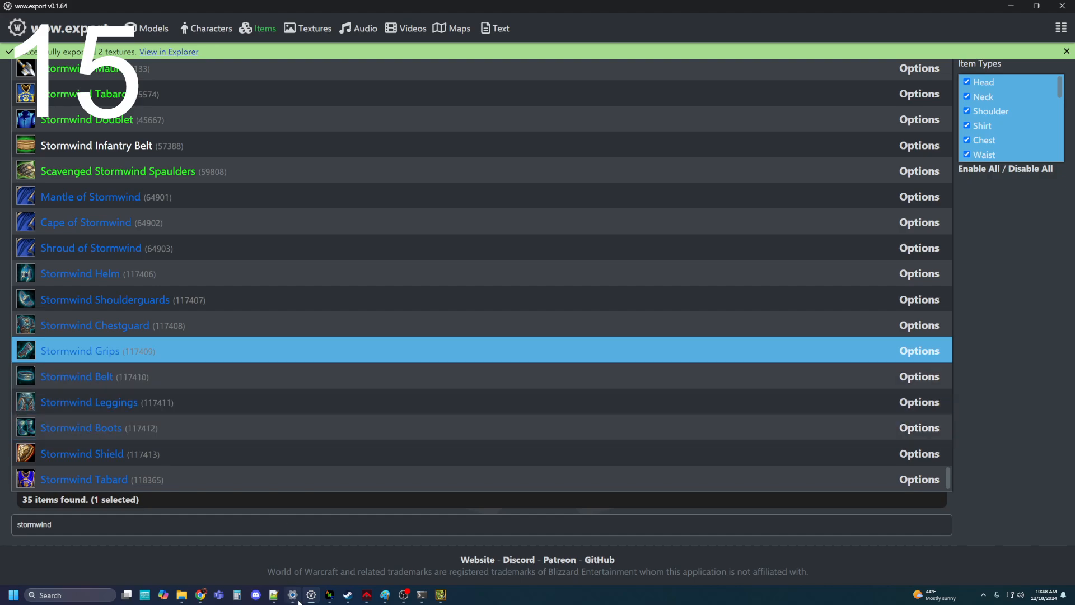
Step: Switch to WDBX Editor, review the gauntlets row's geoset and texture columns, and close the editor
click(441, 595)
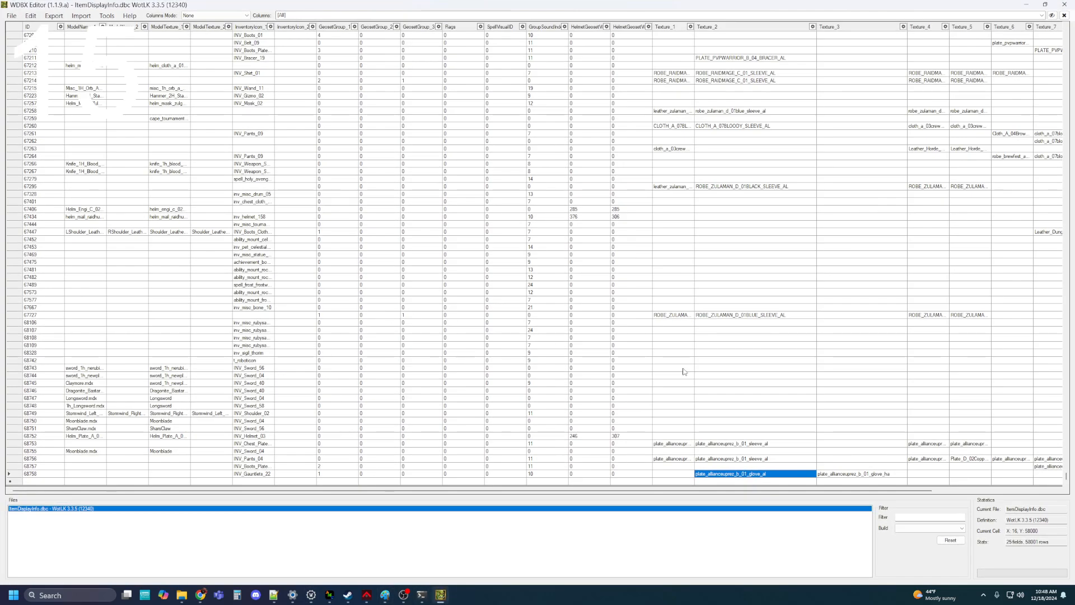
drag(757, 491, 762, 493)
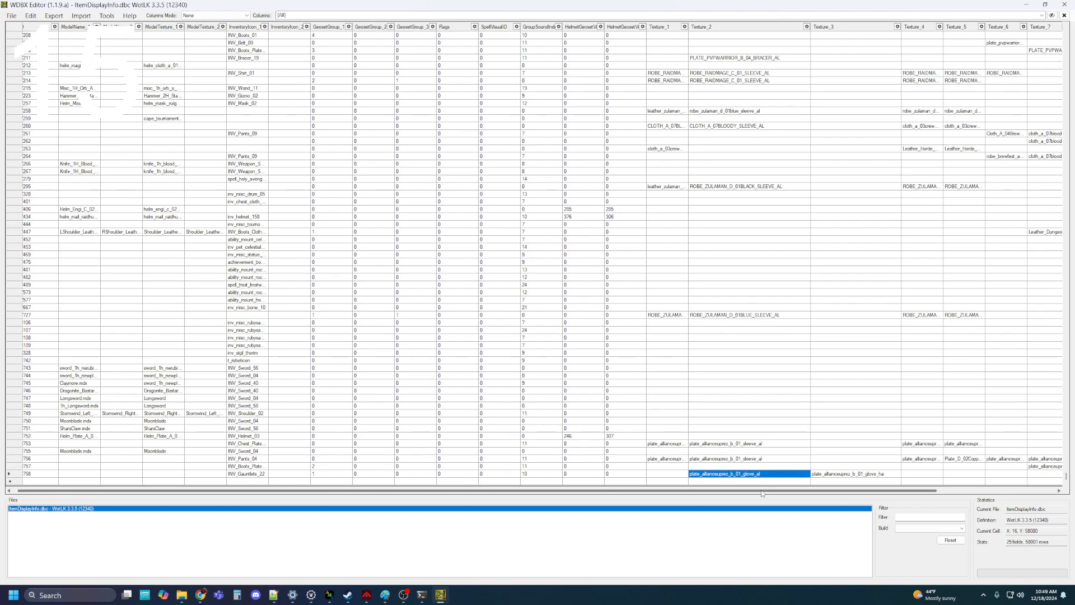
drag(762, 493, 732, 494)
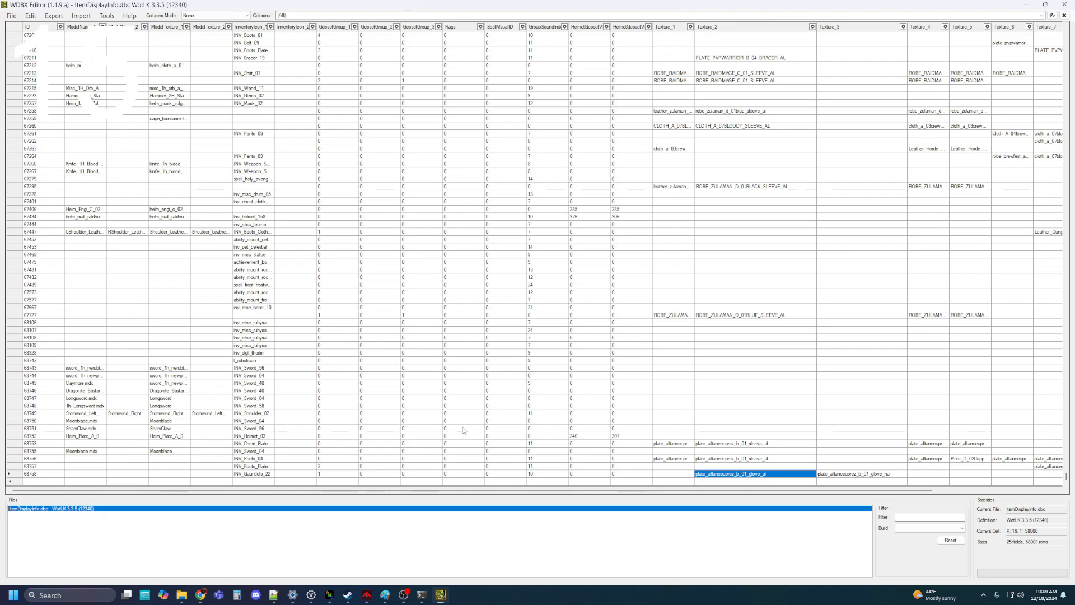
mouse_move(355, 597)
mouse_move(310, 595)
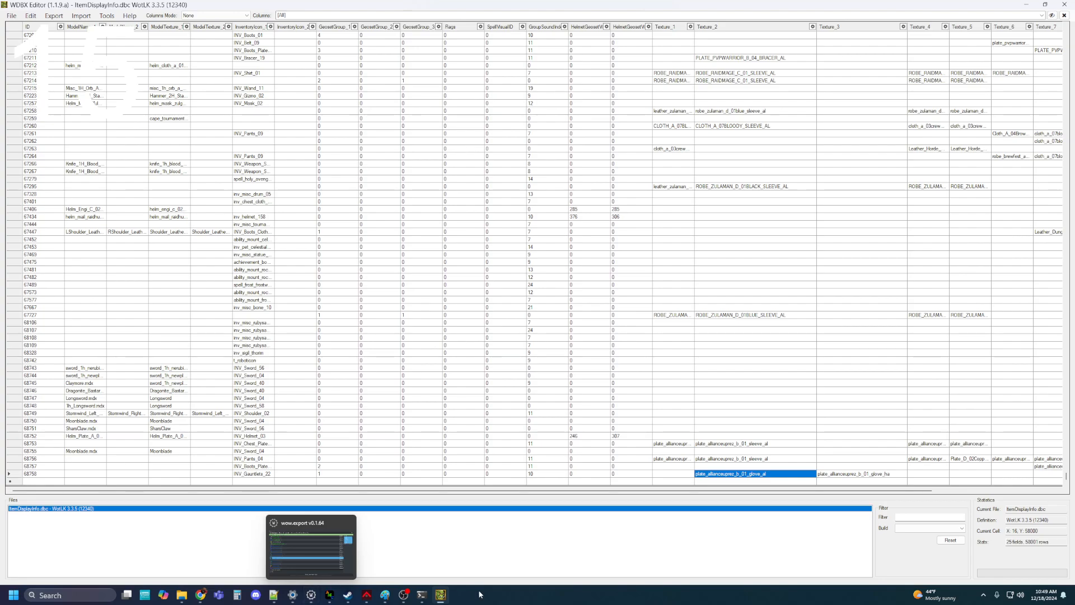
click(440, 595)
click(441, 596)
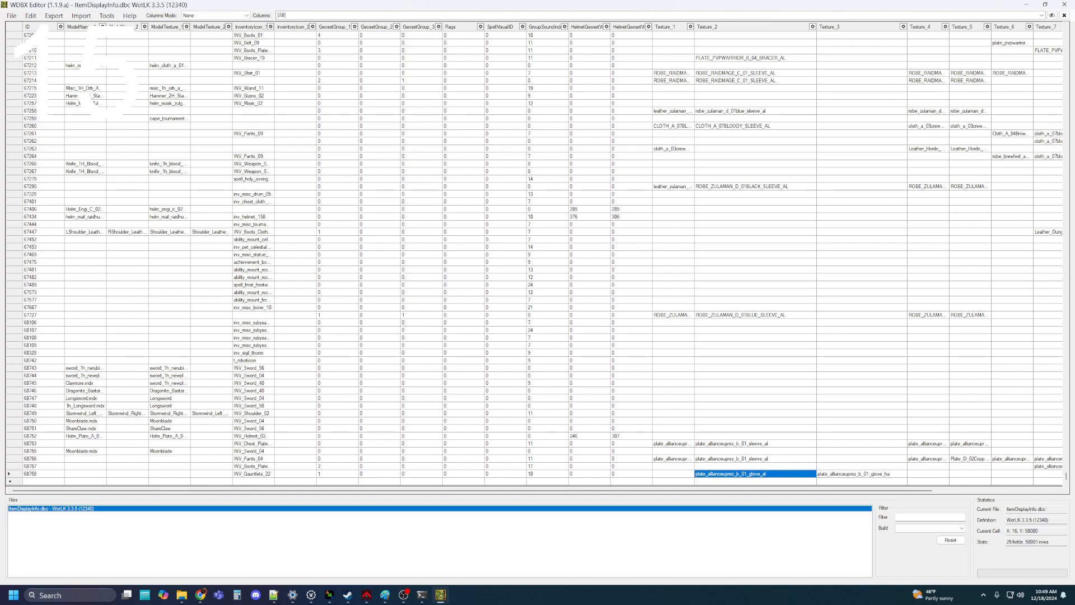
click(1064, 5)
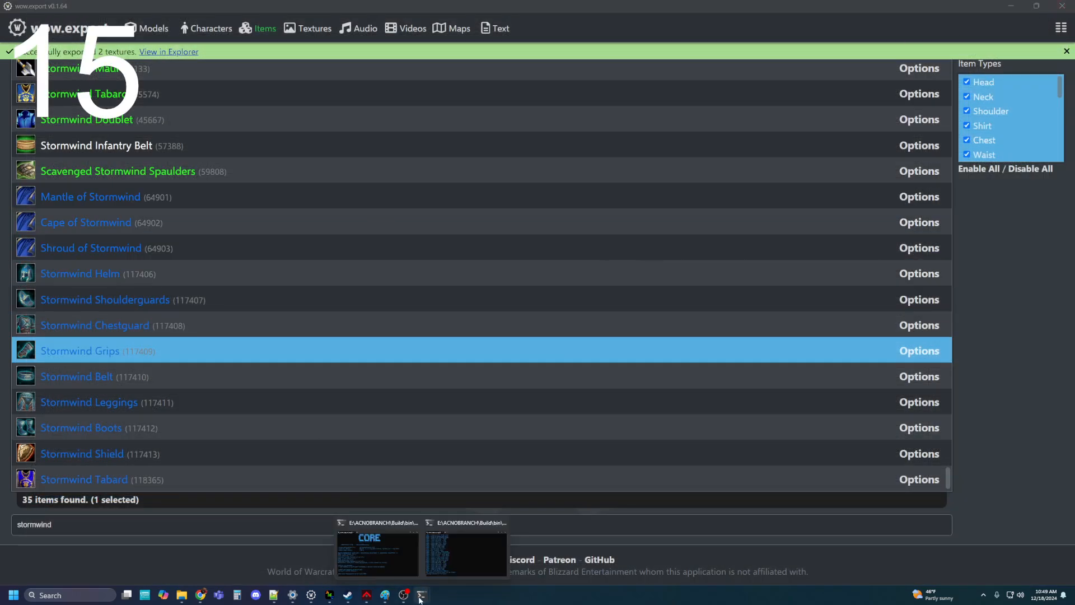
Step: Switch to File Explorer, go to the client's data folder and open patch-z.mpq in Ladik's MPQ Editor
mouse_move(310, 601)
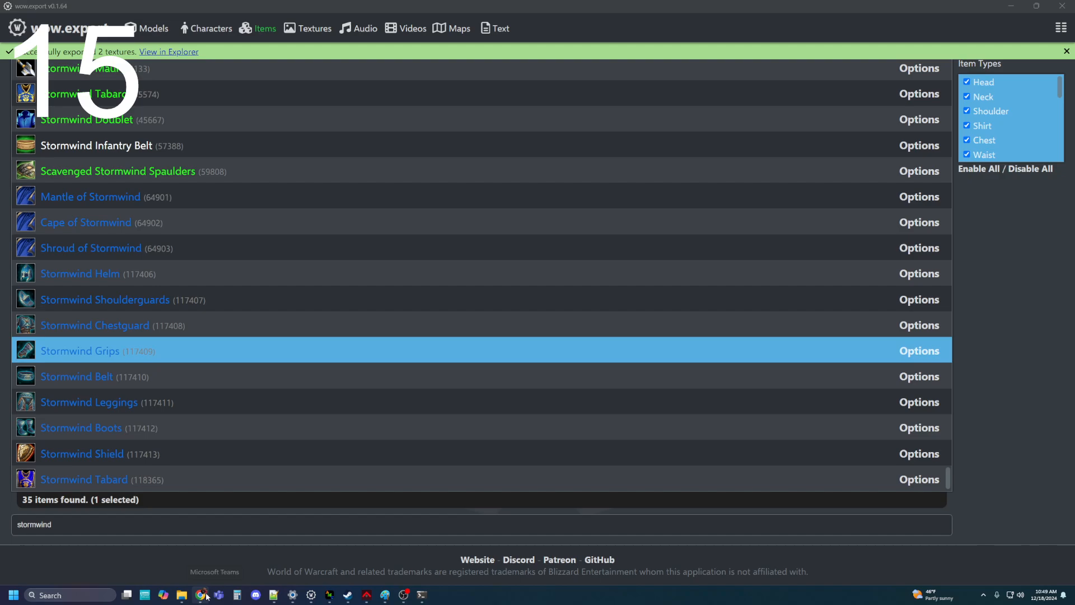
mouse_move(206, 595)
click(182, 597)
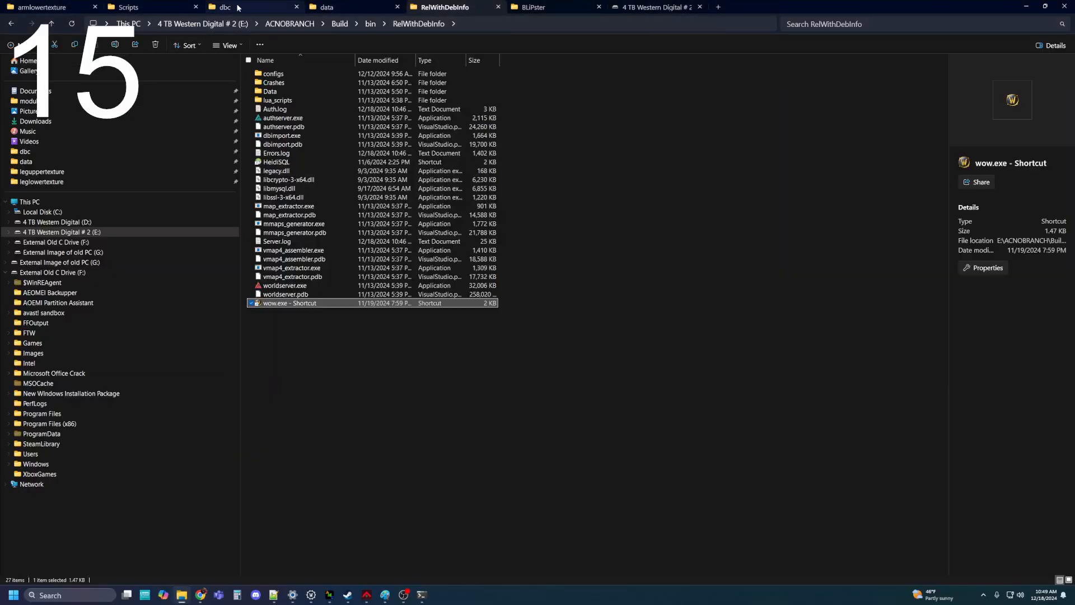
click(330, 7)
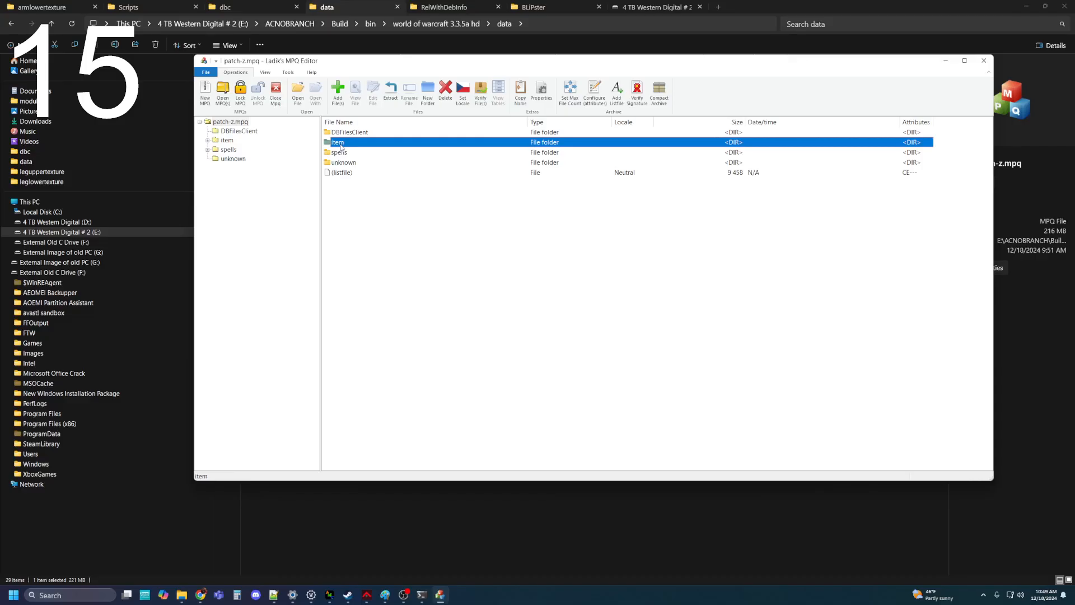
double_click(343, 143)
double_click(343, 143)
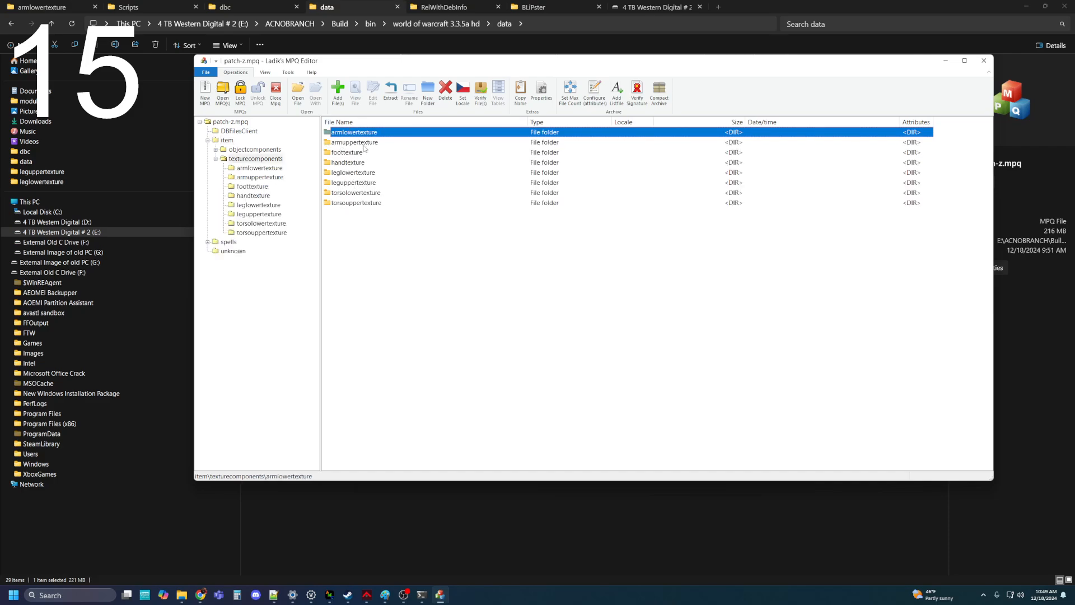
double_click(357, 133)
click(435, 260)
click(338, 90)
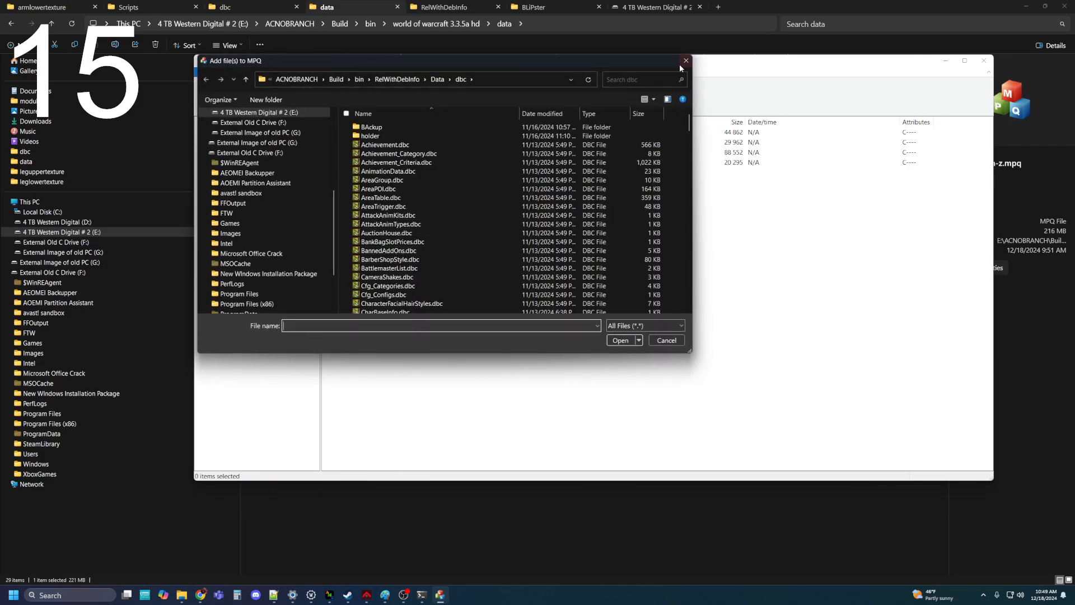
click(680, 63)
Step: Replace ItemDisplayInfo.dbc in the archive's DBFilesClient folder with the updated copy from the server's dbc folder, and close the MPQ editor
click(239, 131)
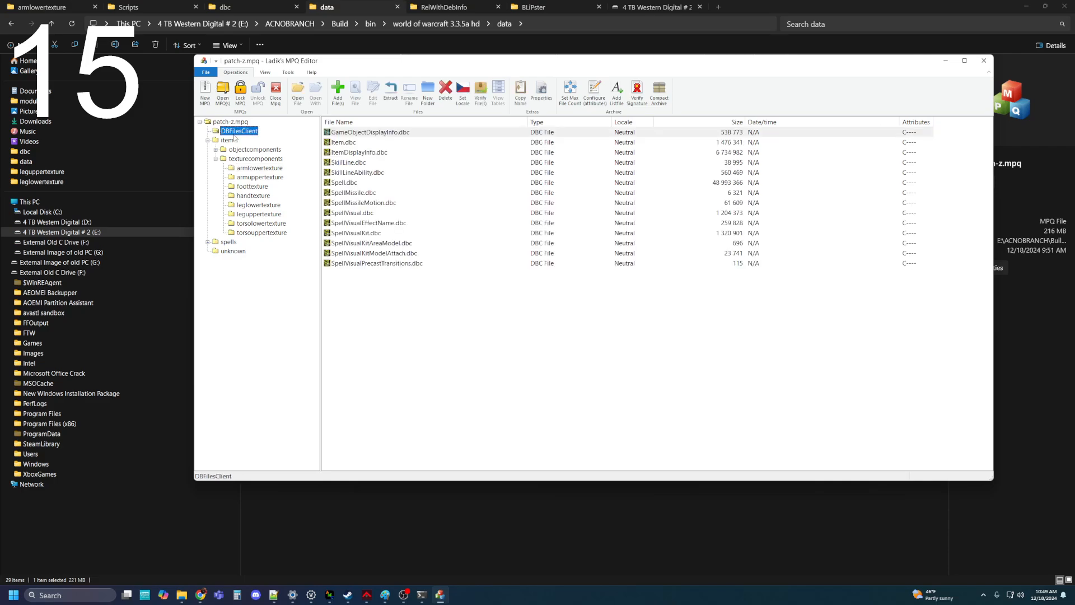
click(337, 90)
scroll(442, 213, down, 20)
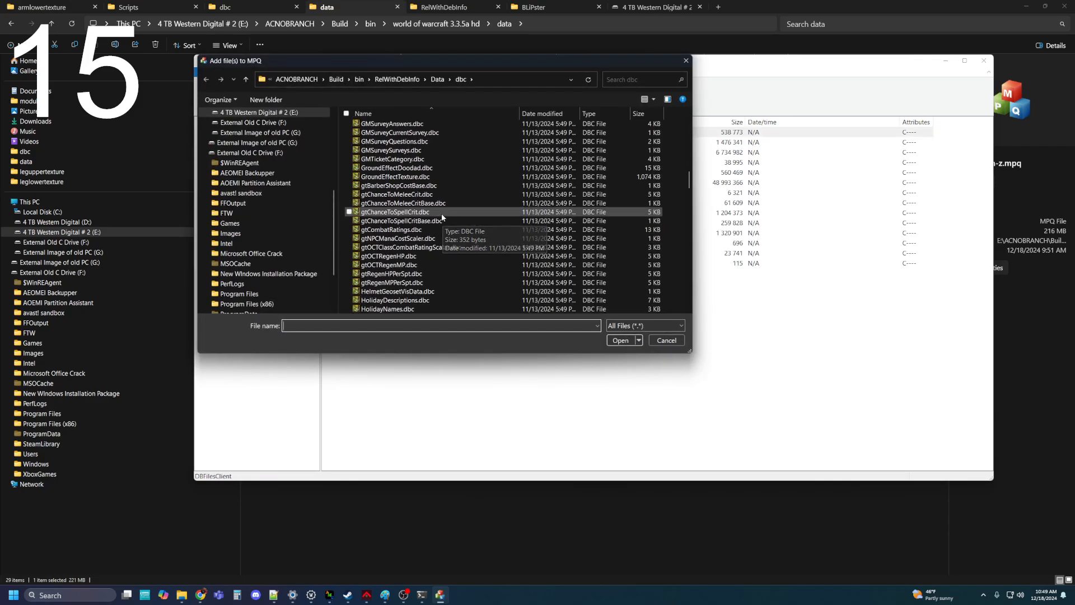
click(442, 203)
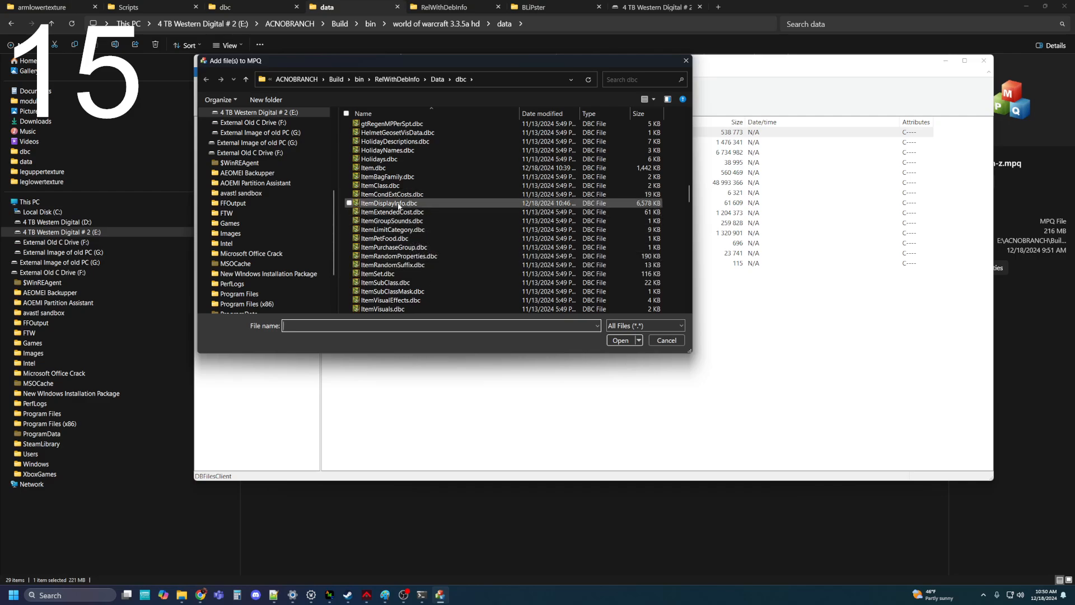
click(621, 341)
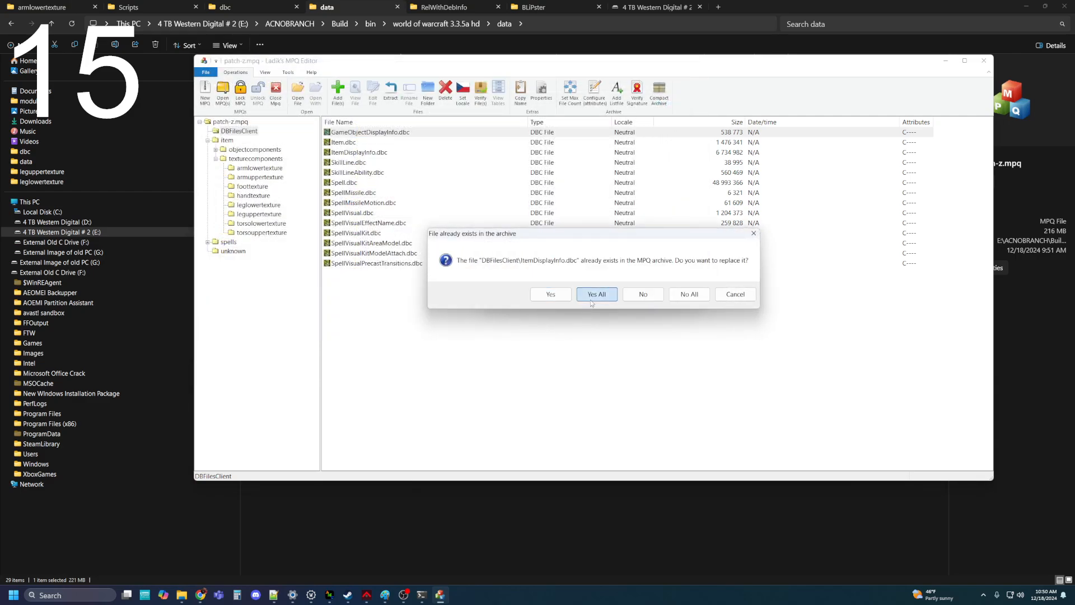
click(590, 297)
click(984, 61)
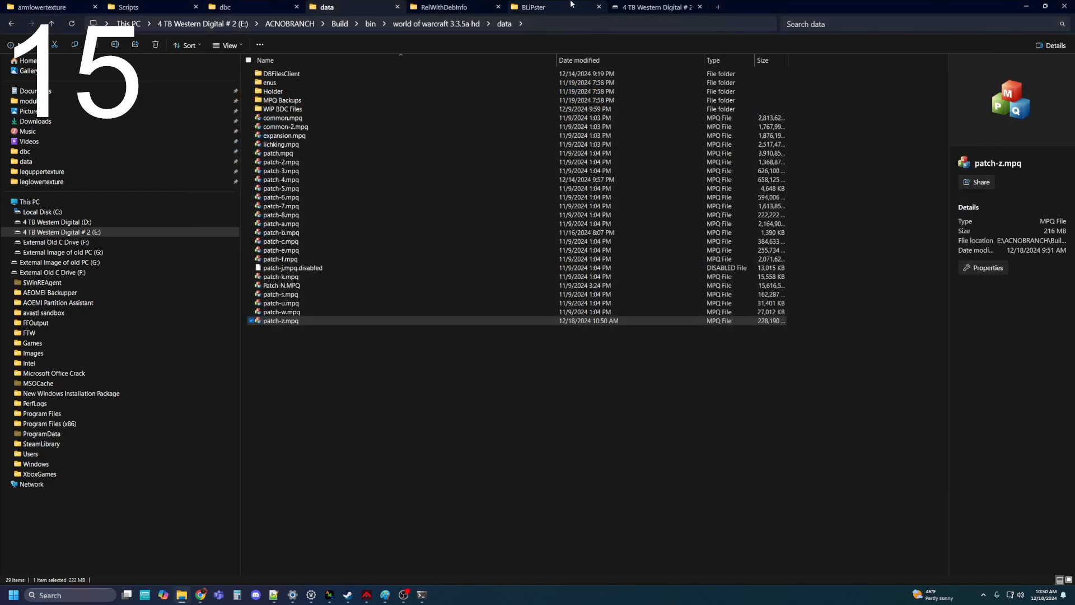
Step: Go to the RelWithDebInfo folder and close all the open server console windows
click(42, 7)
click(659, 7)
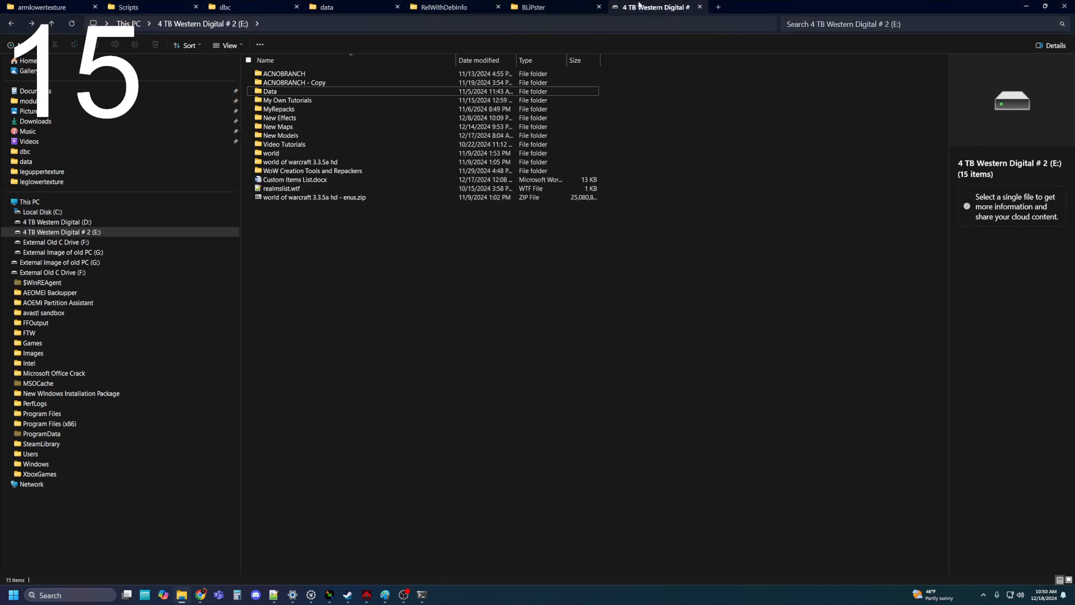
click(445, 7)
double_click(263, 119)
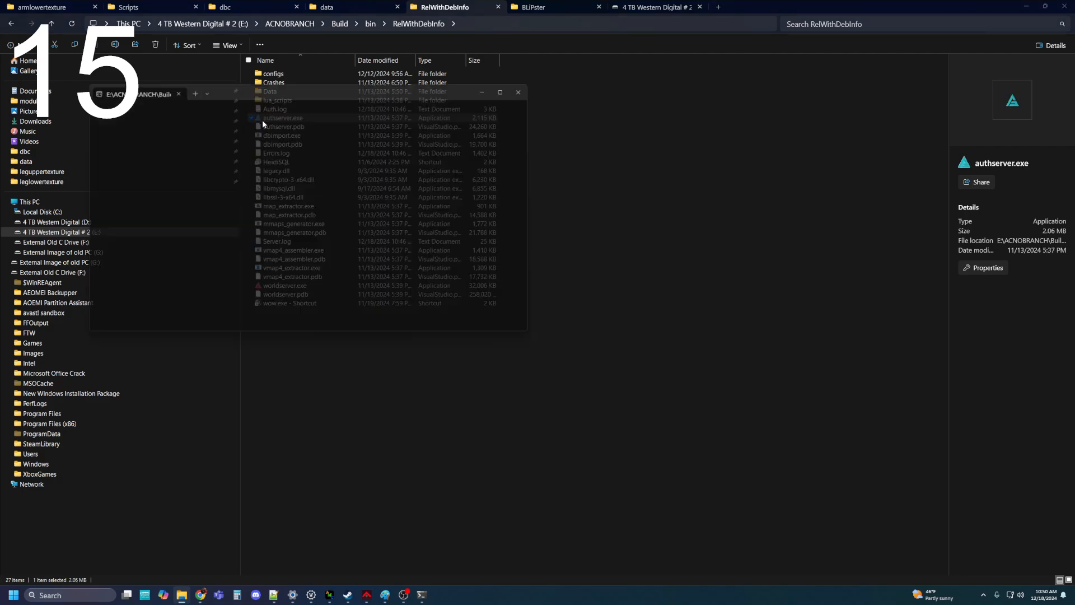
right_click(422, 595)
click(408, 575)
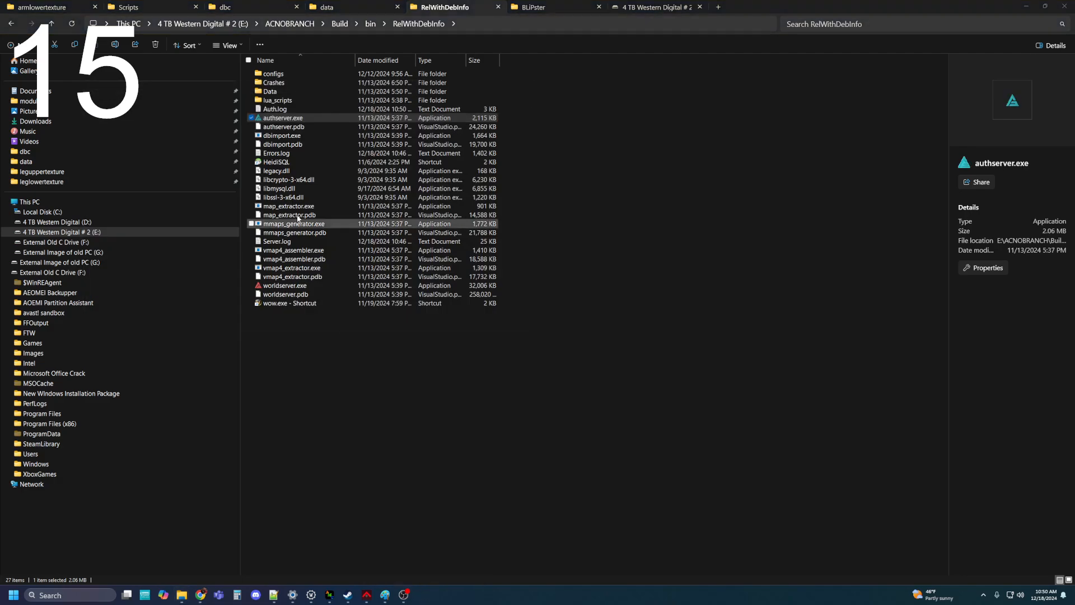
Step: Start authserver.exe and worldserver.exe, moving their console windows clear of the file list
double_click(288, 120)
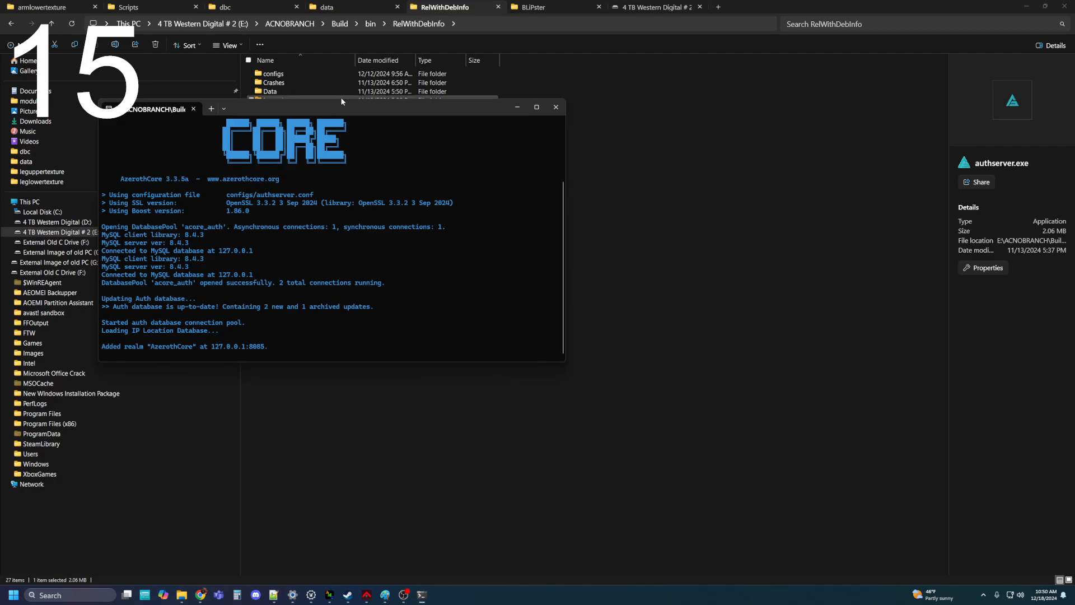
drag(336, 105, 805, 37)
double_click(334, 285)
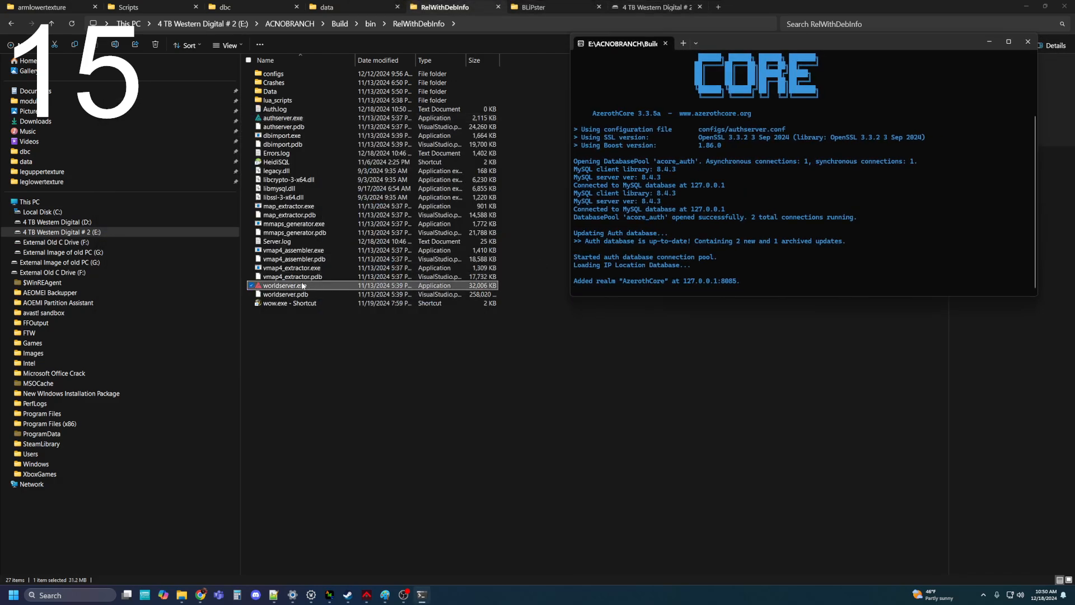
drag(318, 114, 775, 42)
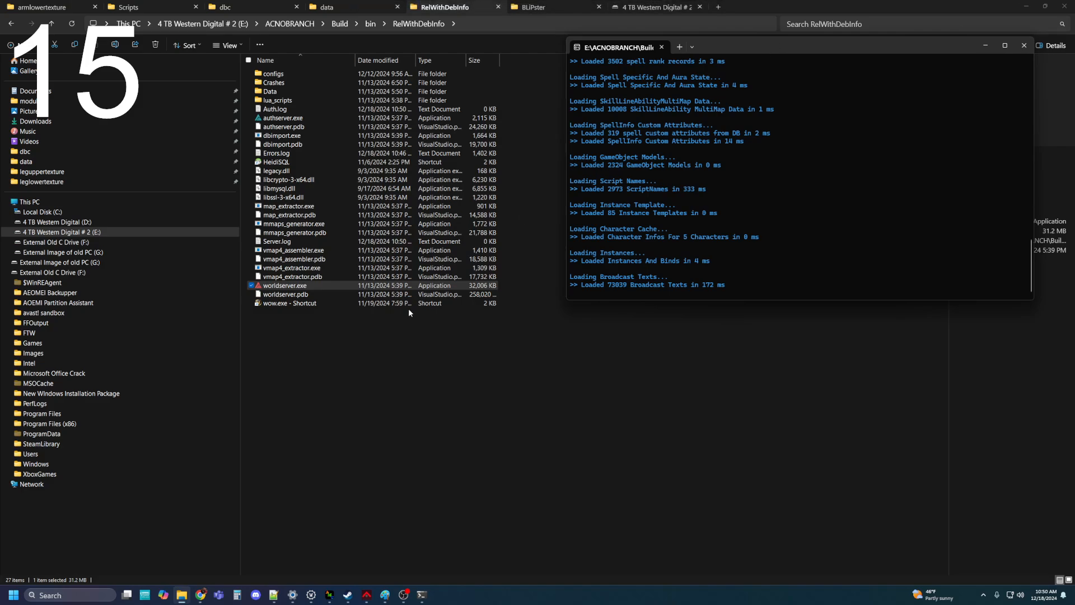
Step: Launch the game from the wow.exe shortcut, log in with the account password, and enter the AzerothCore realm with the level 65 Warrior
double_click(274, 304)
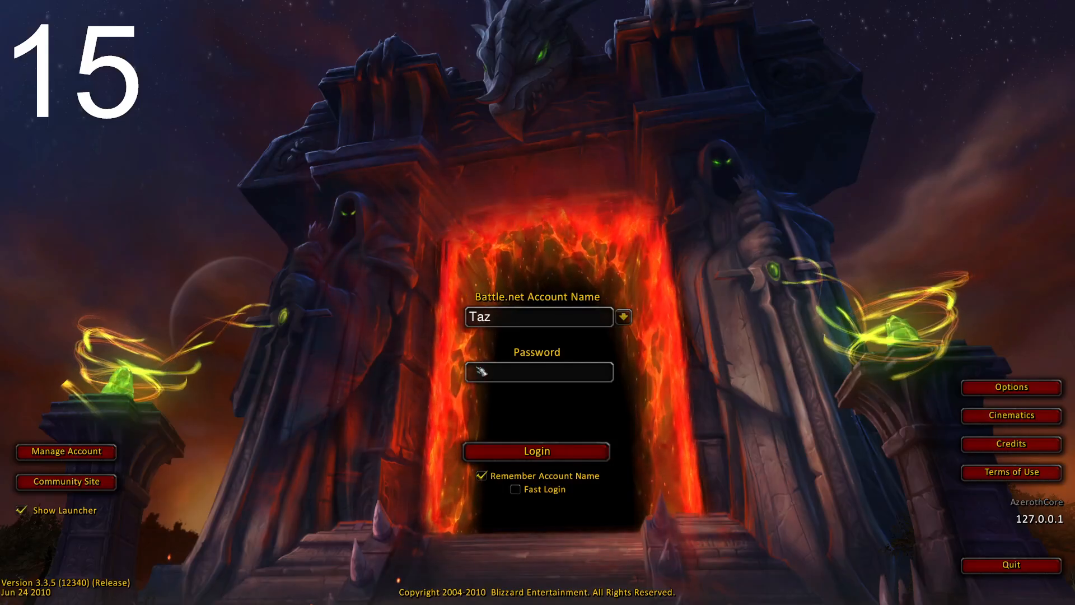
text(***)
key(Return)
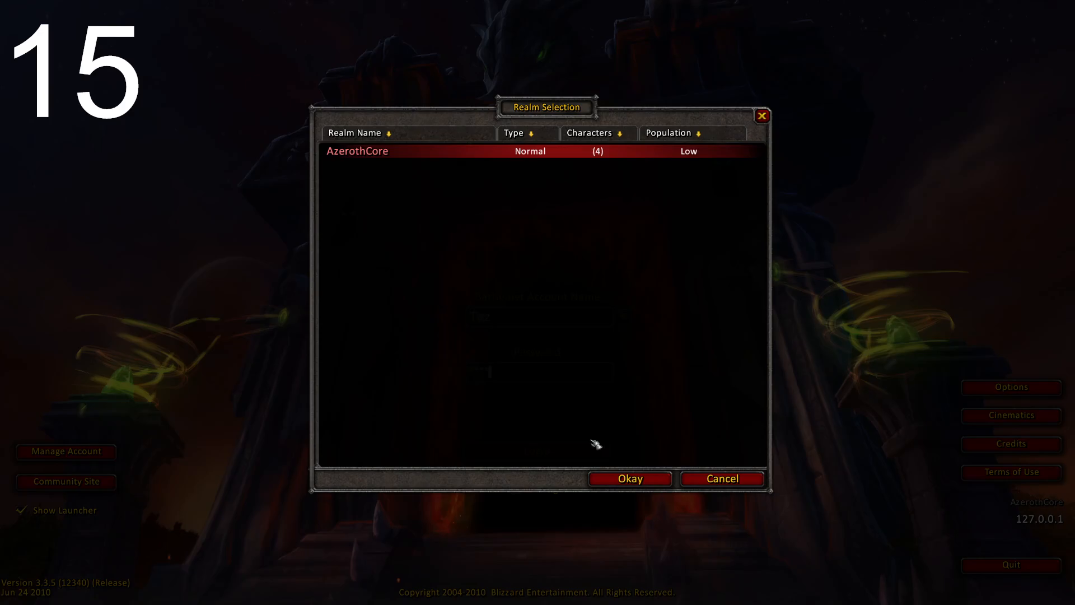
click(621, 478)
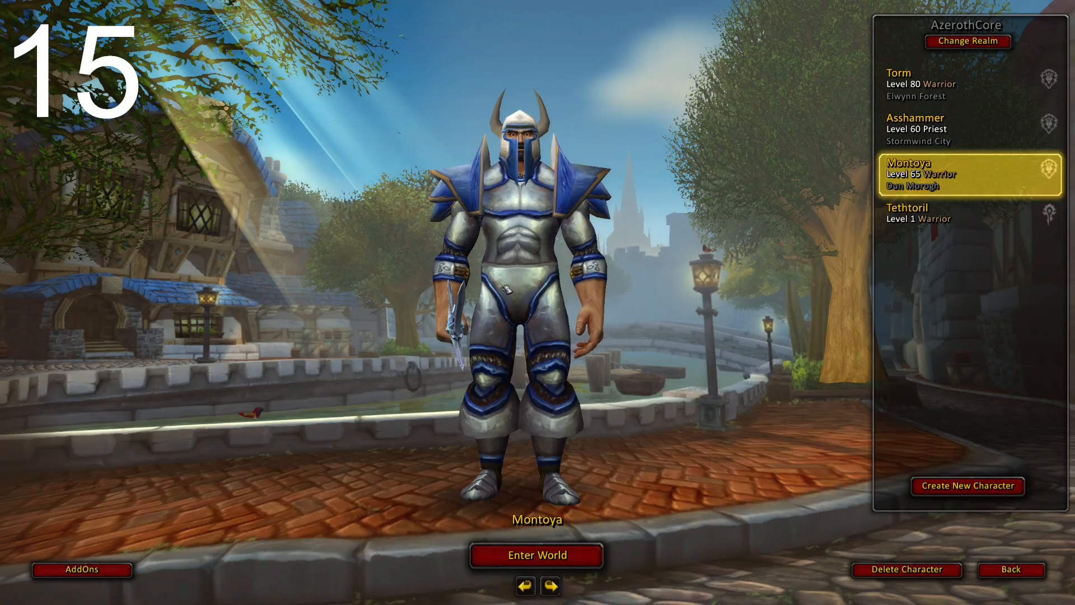
key(Return)
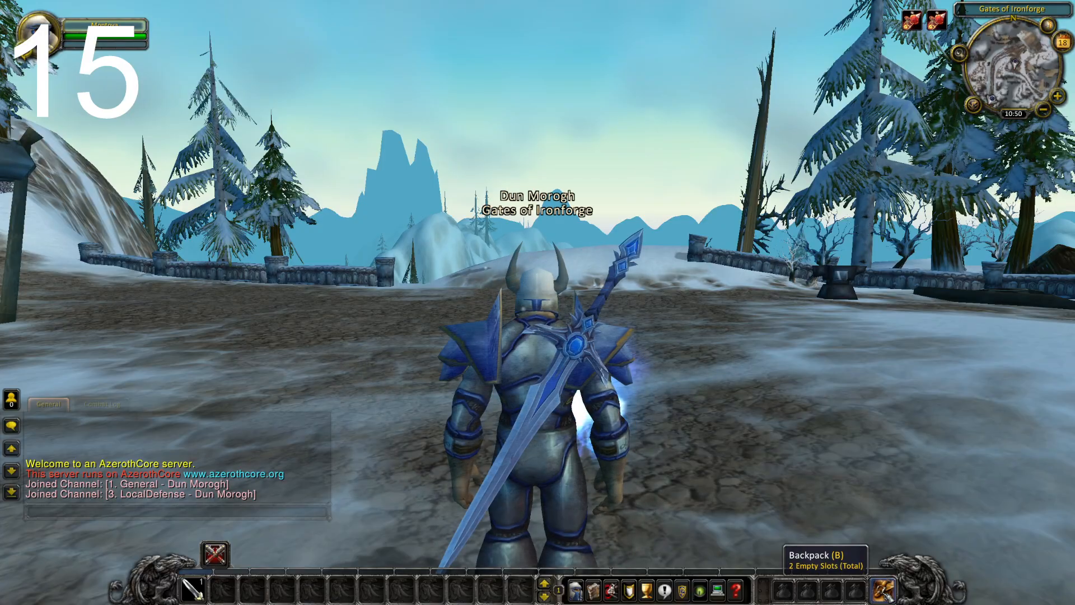
Step: Open the backpack, equip the custom gauntlets, and view them on the warrior from the front
click(884, 589)
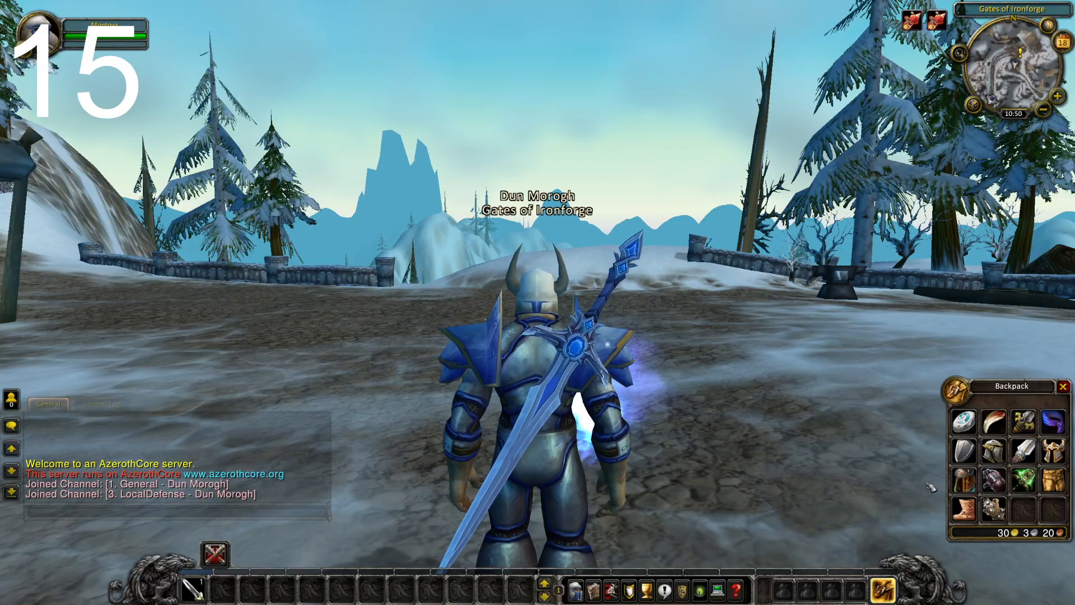
drag(824, 309, 126, 313)
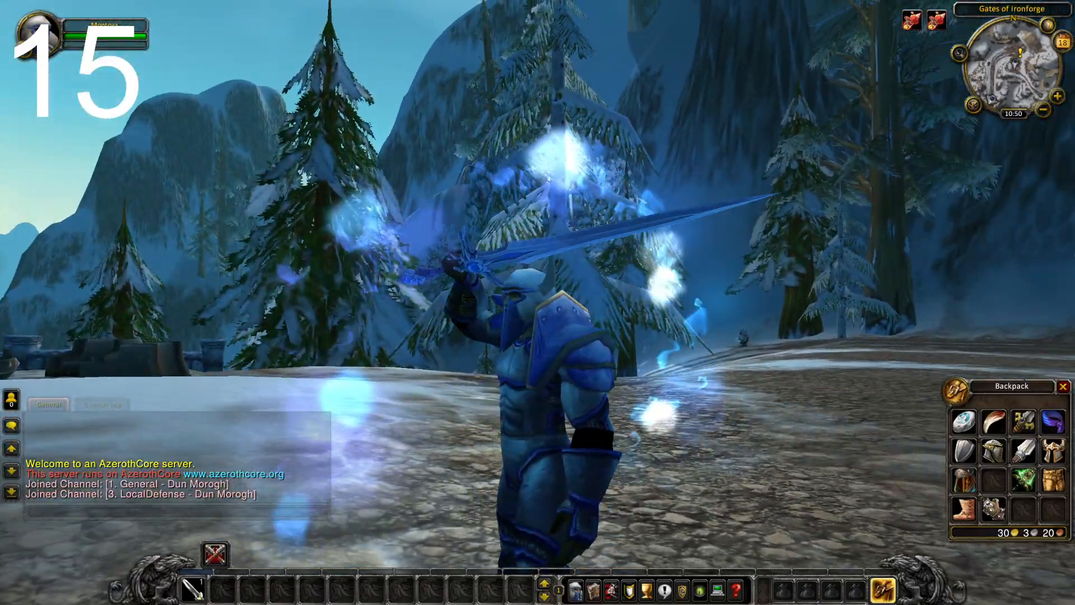
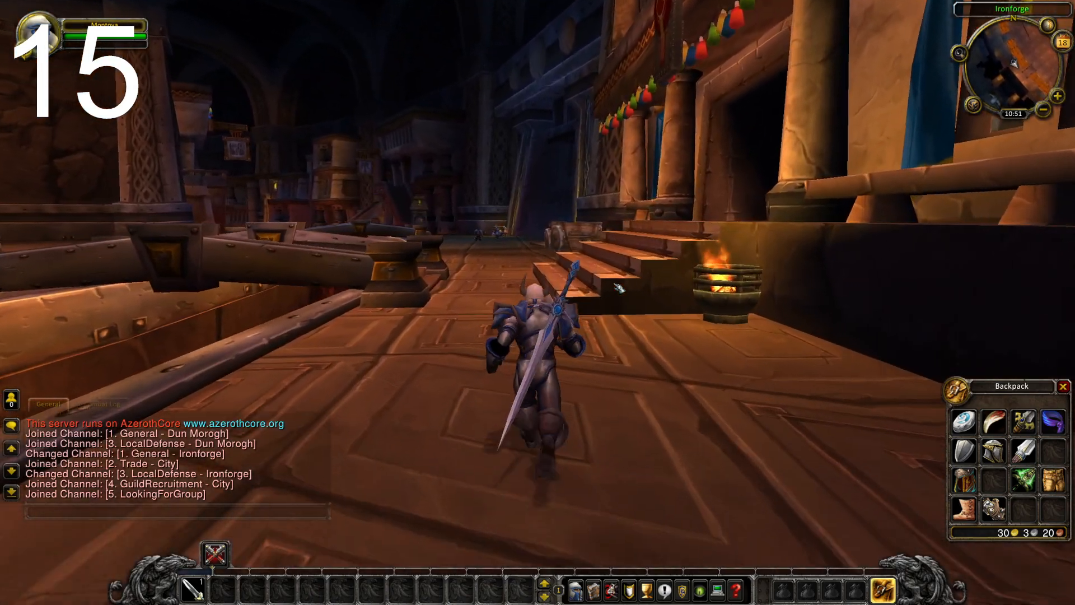
Step: Run the warrior through Ironforge and examine how the equipped gauntlets look in motion from different directions
key(a)
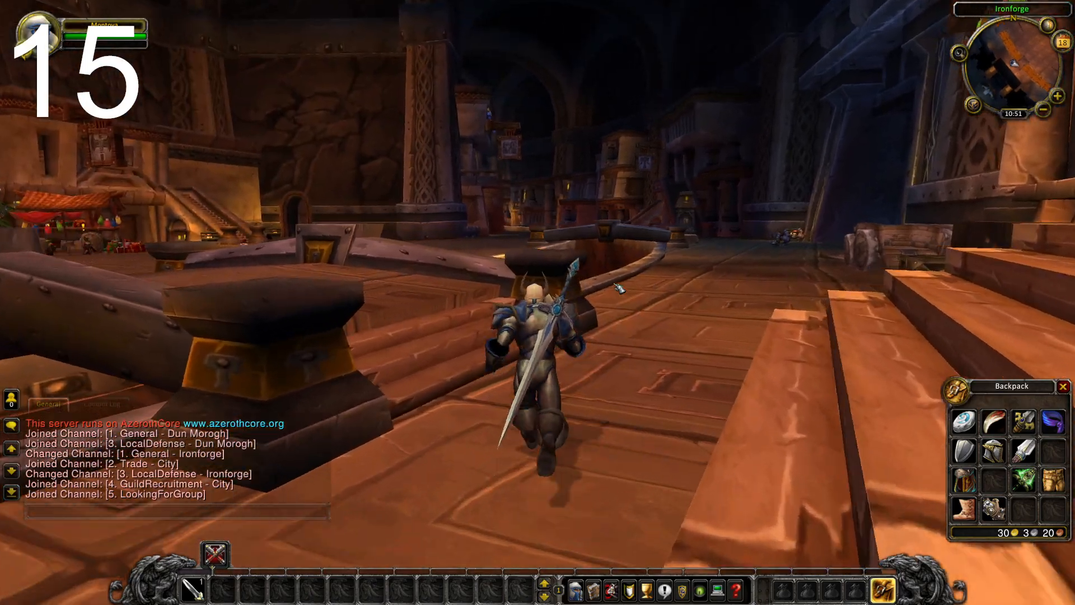
key(d)
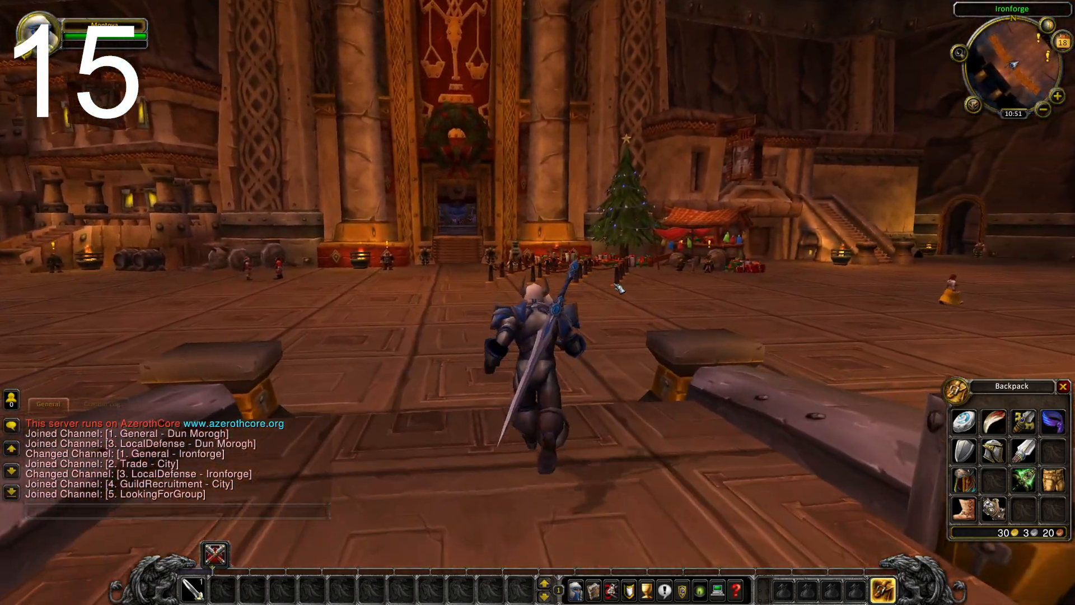
key(d)
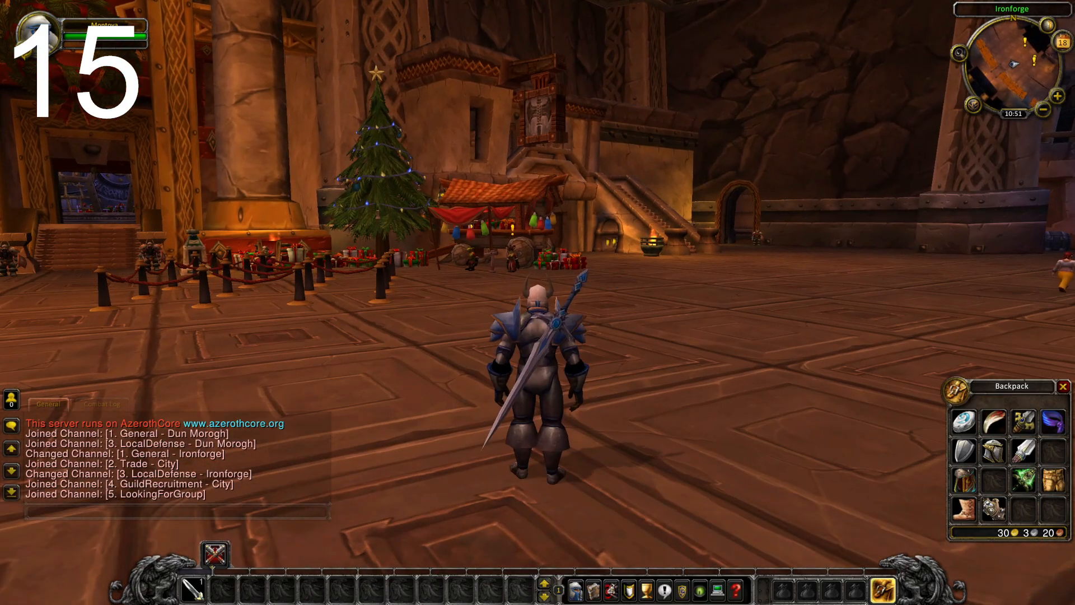
drag(620, 288, 840, 288)
key(w)
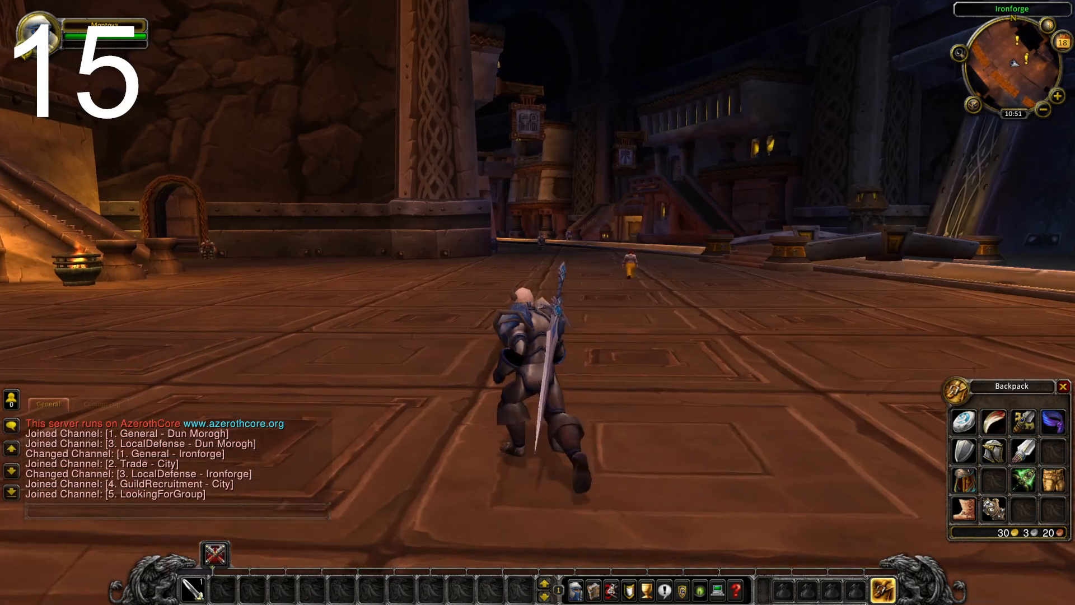
key(a)
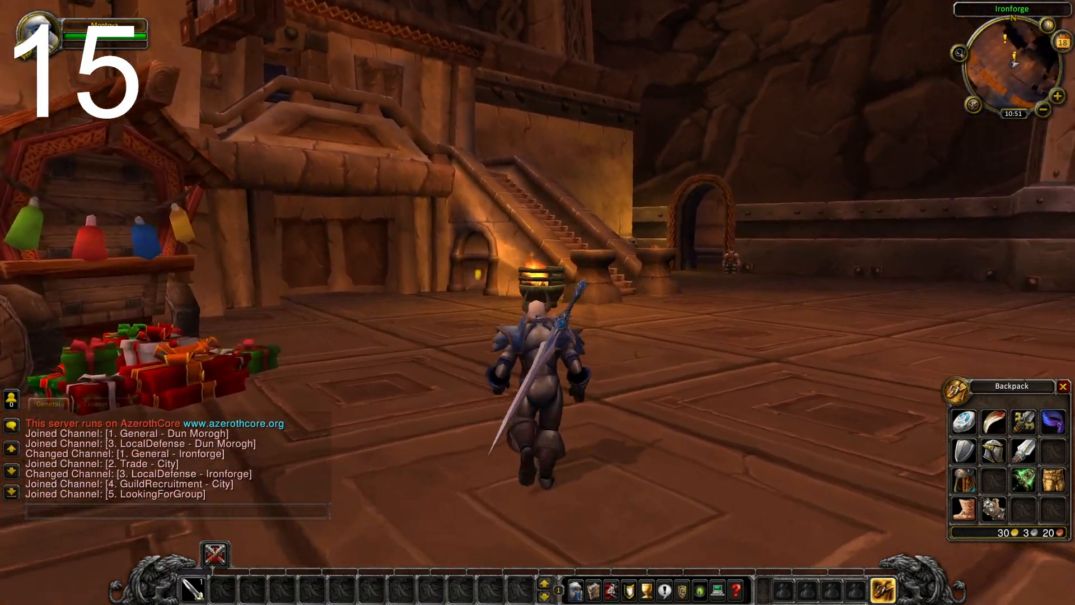
drag(618, 286, 236, 297)
key(w)
key(s)
key(w)
key(s)
key(w)
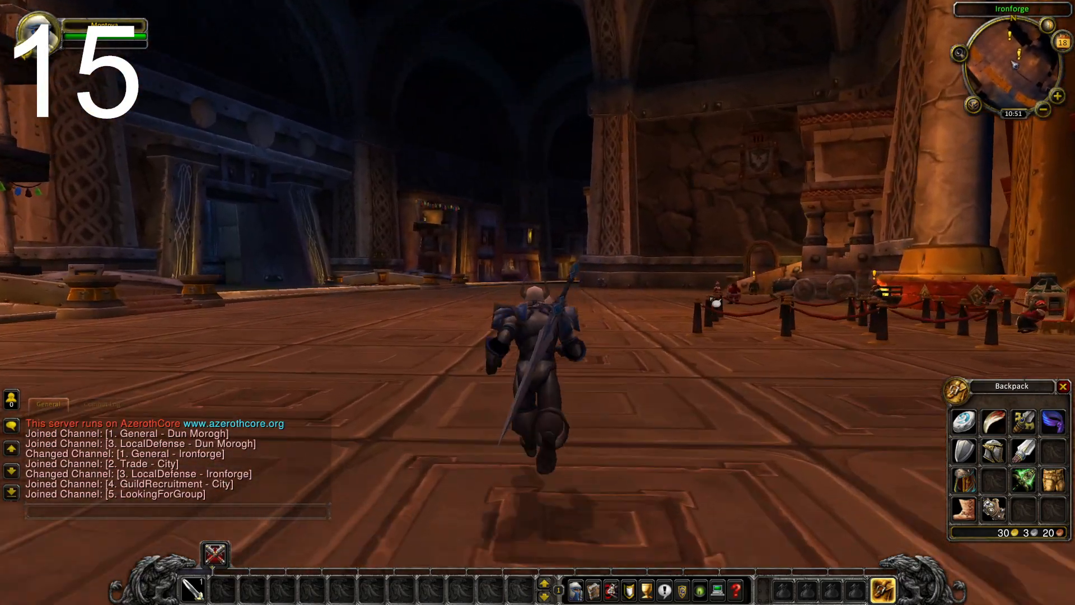
scroll(707, 311, up, 5)
scroll(678, 325, down, 6)
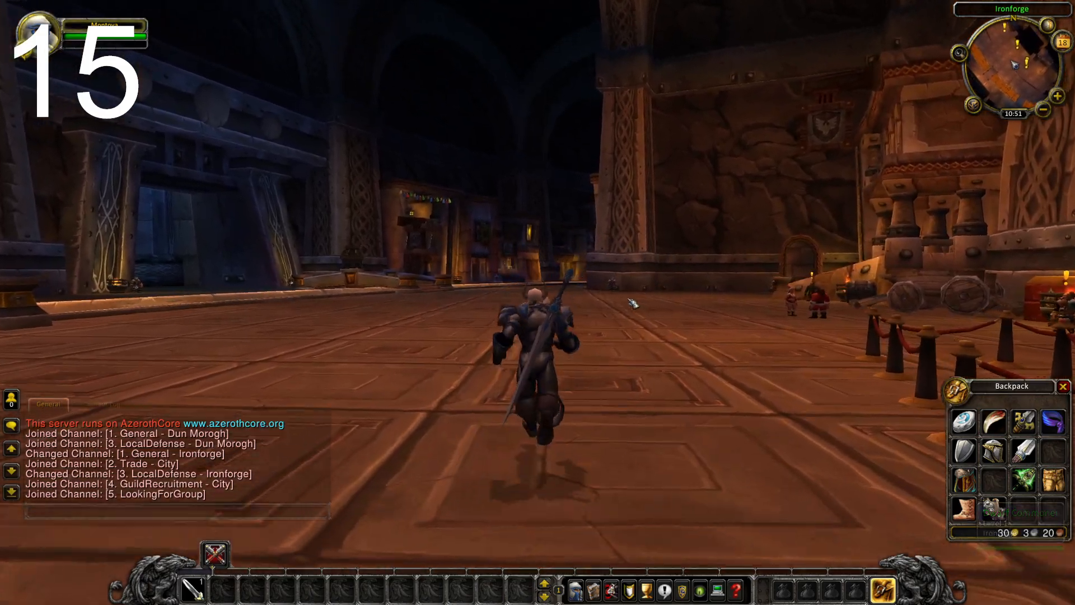
key(a)
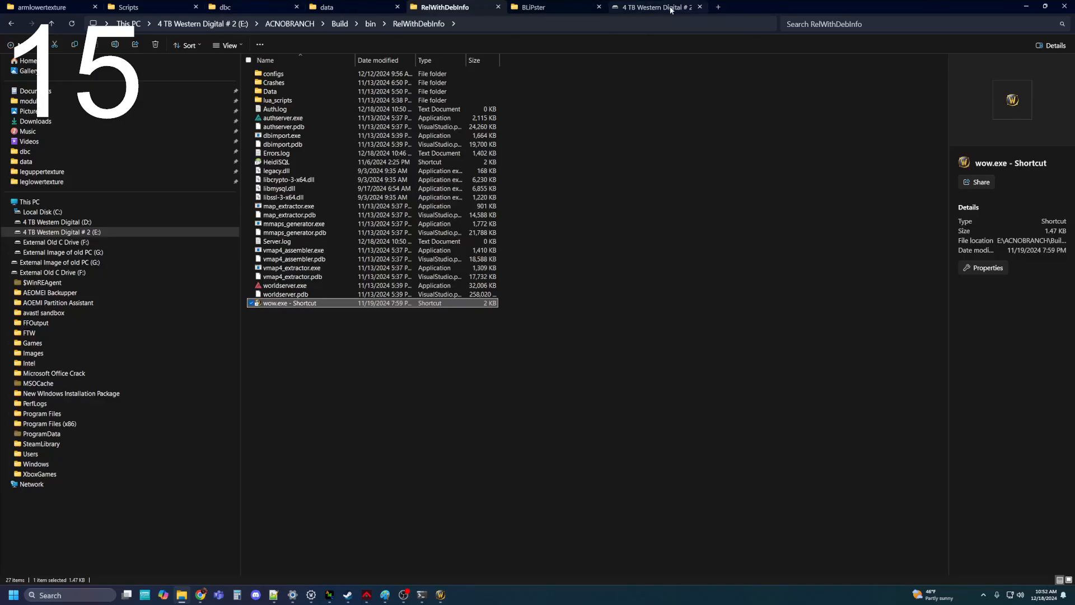
Step: Switch to File Explorer, open BLPConverterGUI.exe from the BLiPster folder, review the target formats for custom conversion rules, and close the converter
click(511, 9)
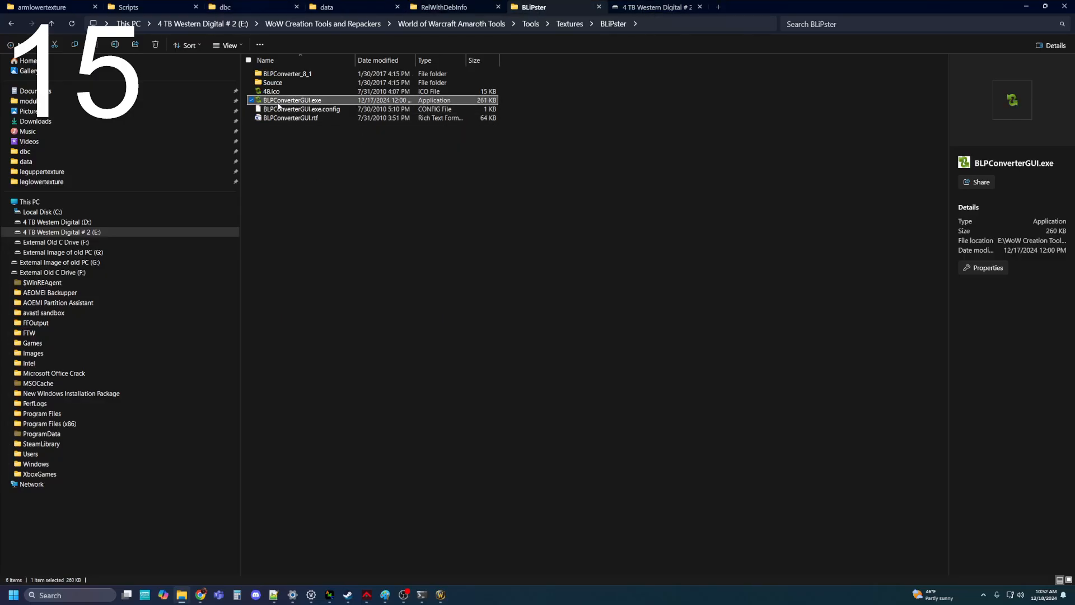
double_click(278, 101)
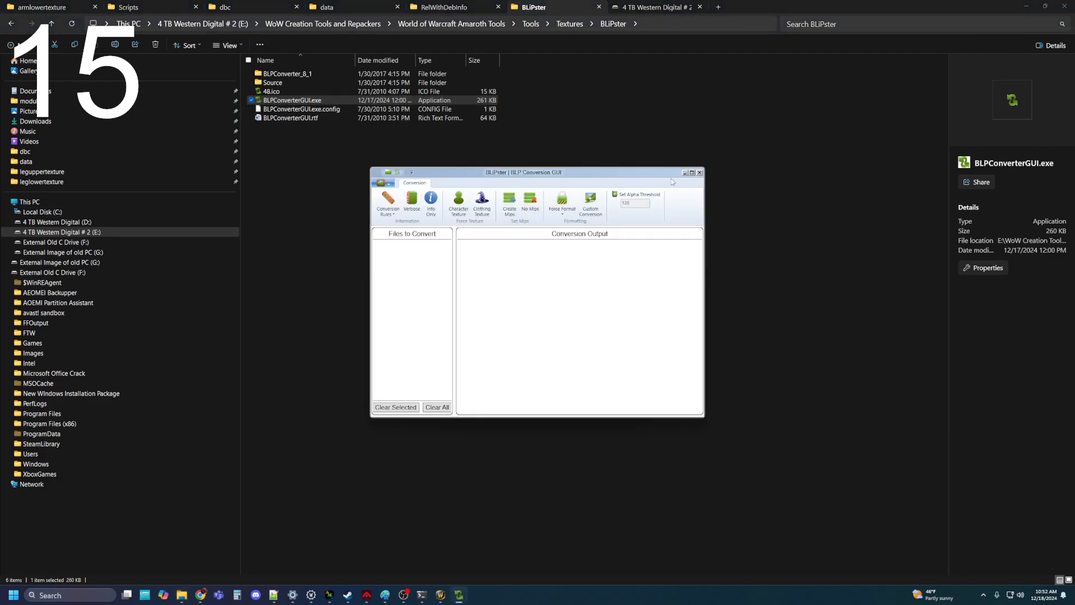
drag(654, 173, 707, 153)
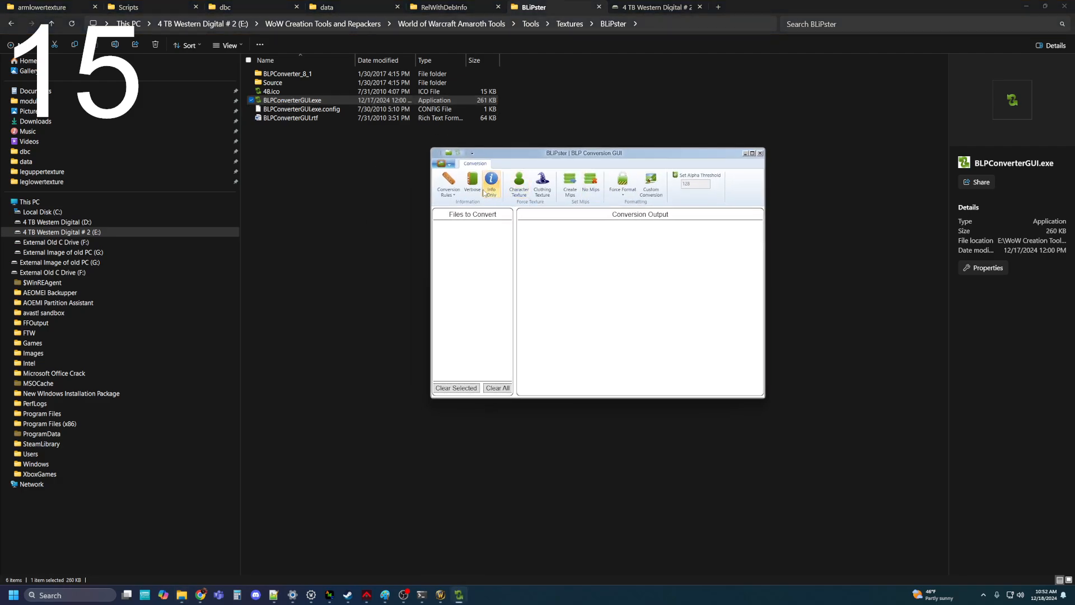
click(652, 181)
click(636, 207)
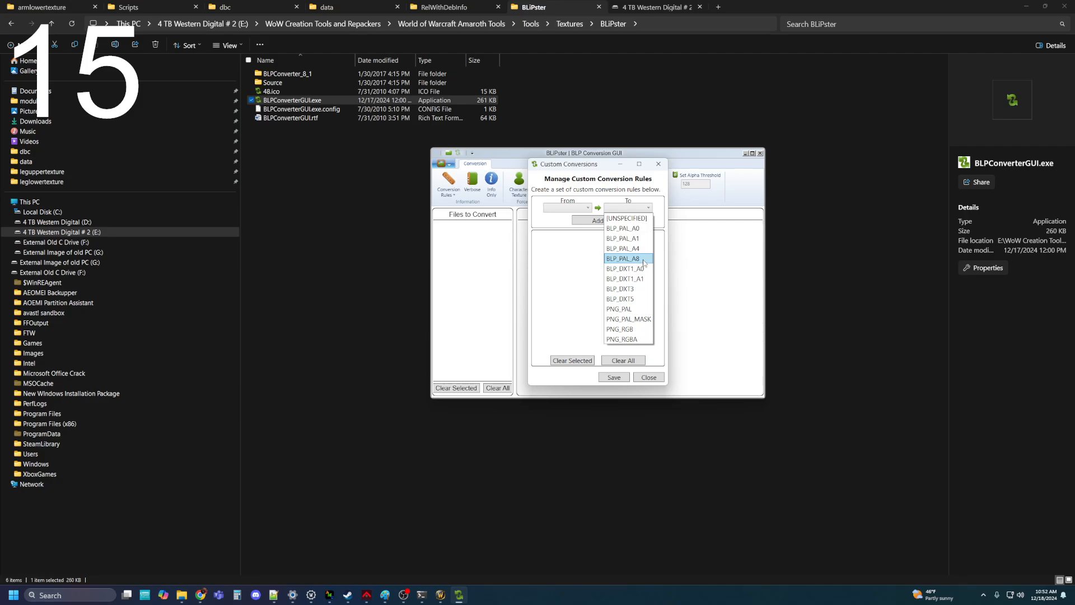
click(659, 165)
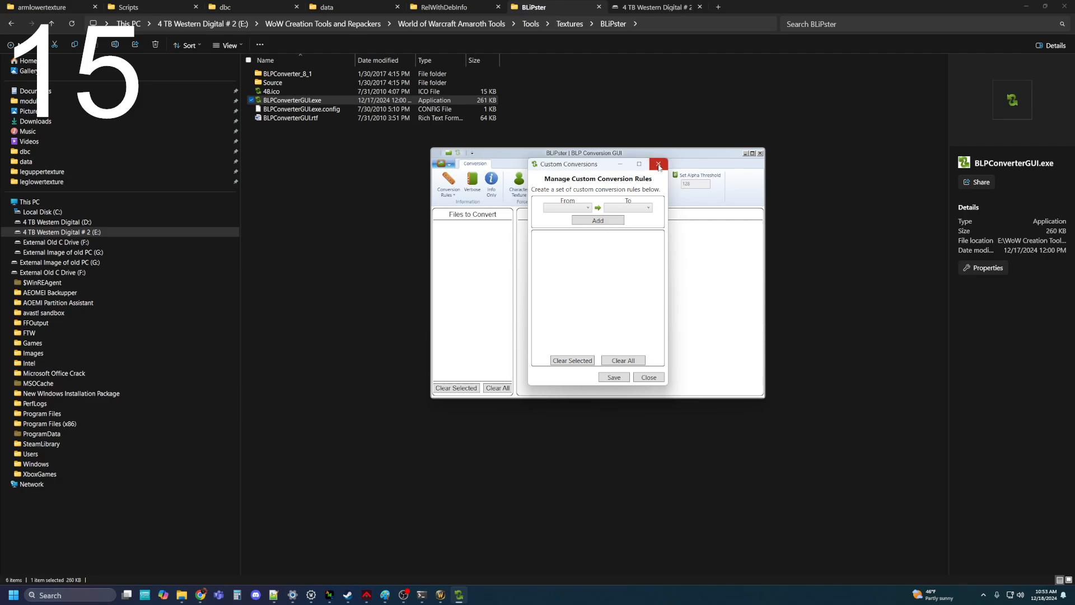
click(658, 164)
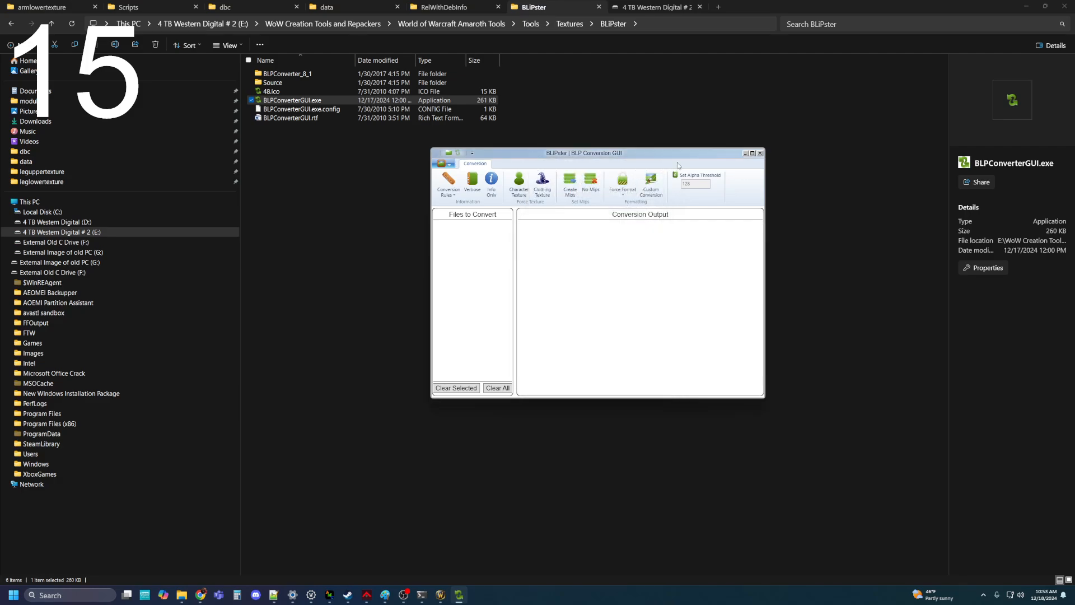
click(760, 154)
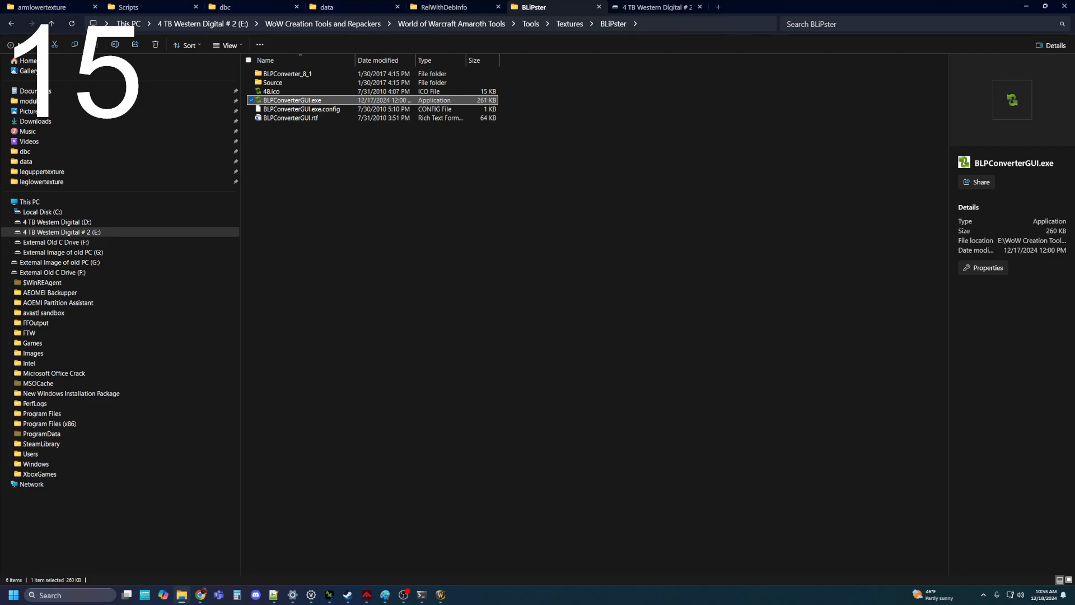
Step: Switch back to World of Warcraft and examine the equipped gauntlets on the warrior from the front and back
click(640, 9)
click(558, 7)
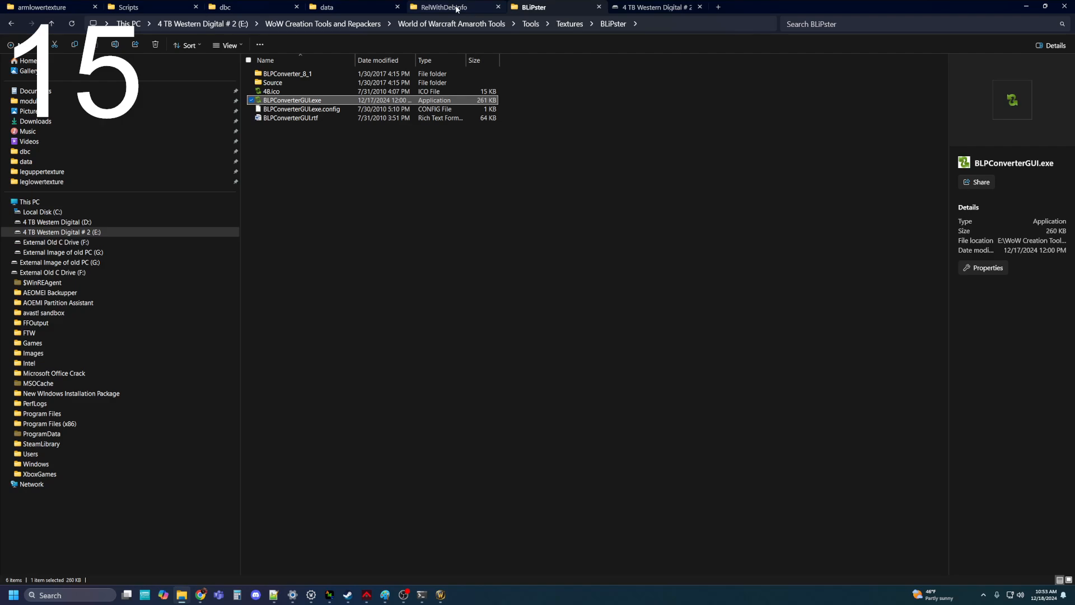
click(443, 595)
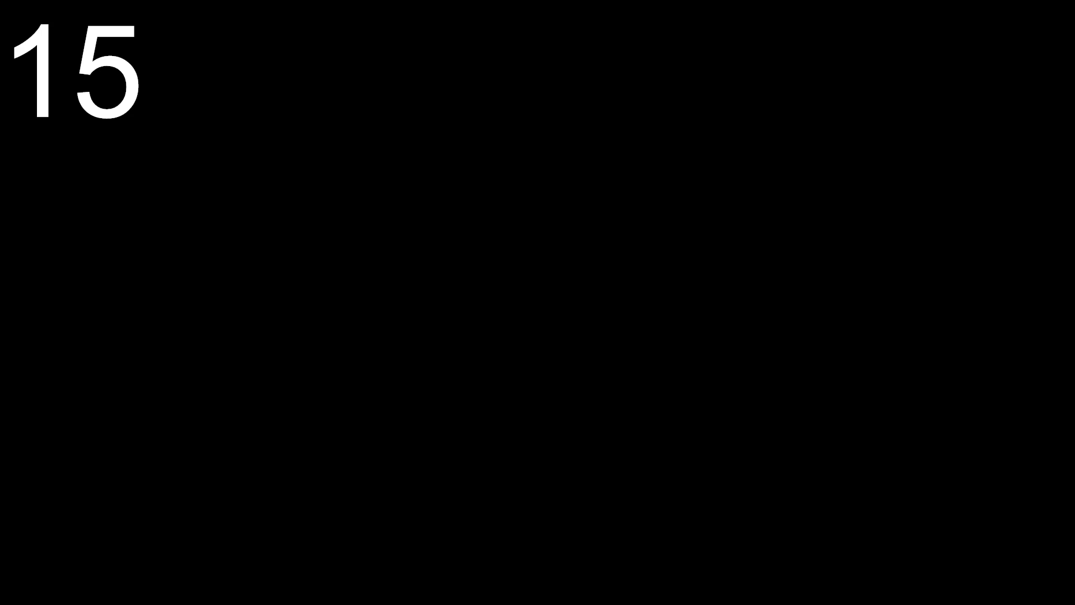
drag(497, 485, 269, 485)
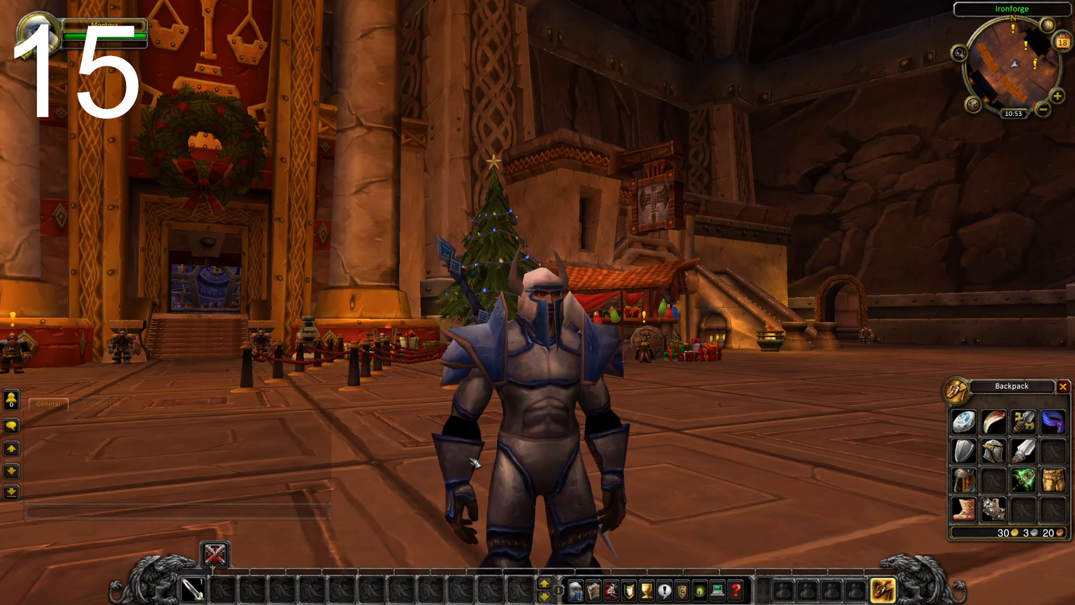
drag(497, 485, 476, 373)
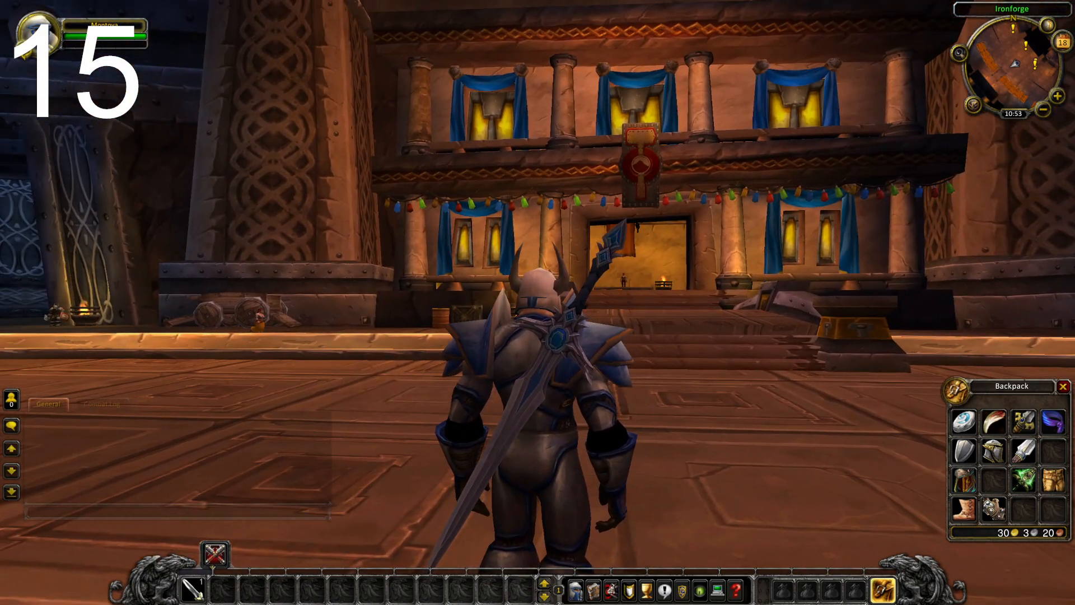
drag(681, 446, 454, 445)
Step: Close the backpack and run the warrior across the bridge into the open Ironforge hall
key(w)
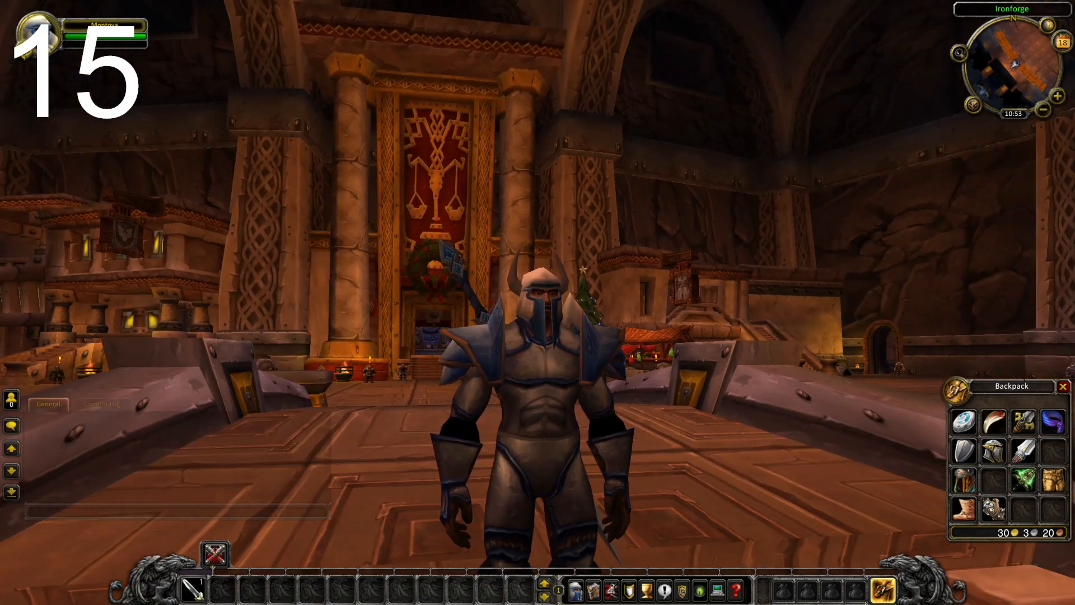
key(w)
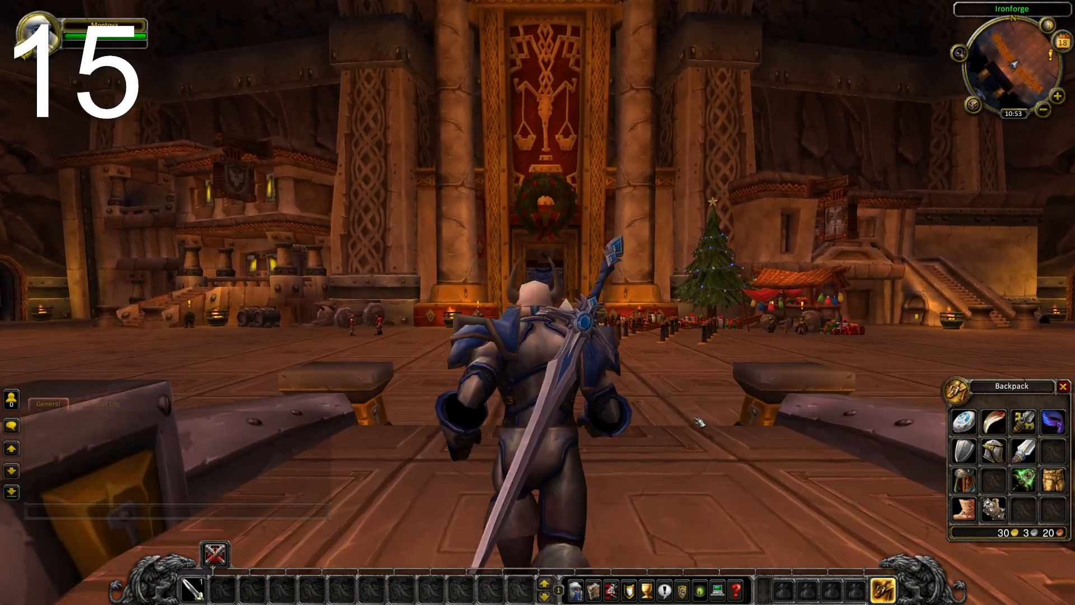
scroll(699, 422, down, 5)
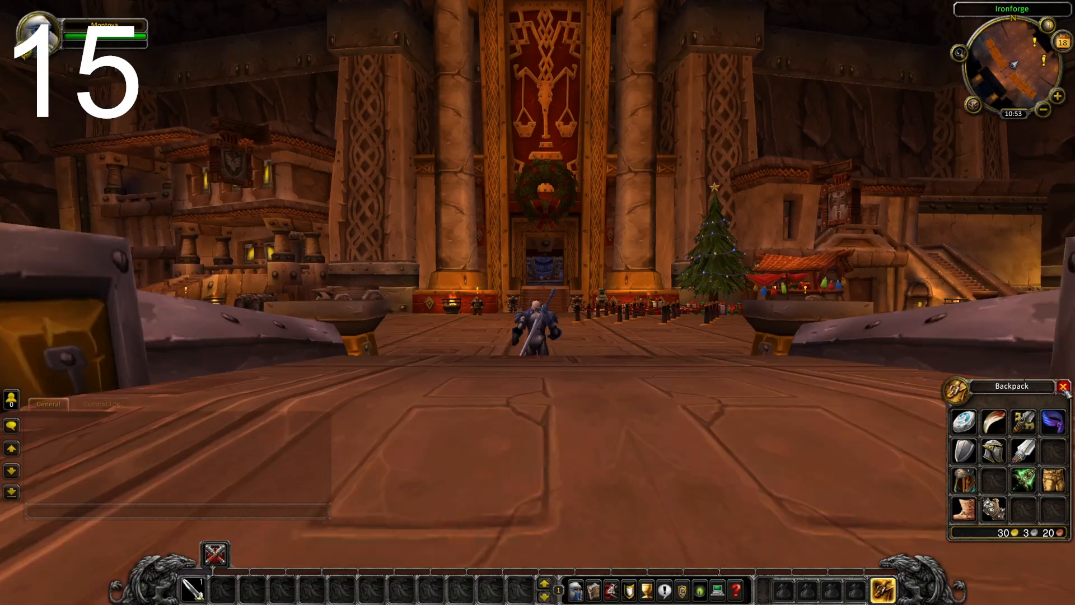
key(b)
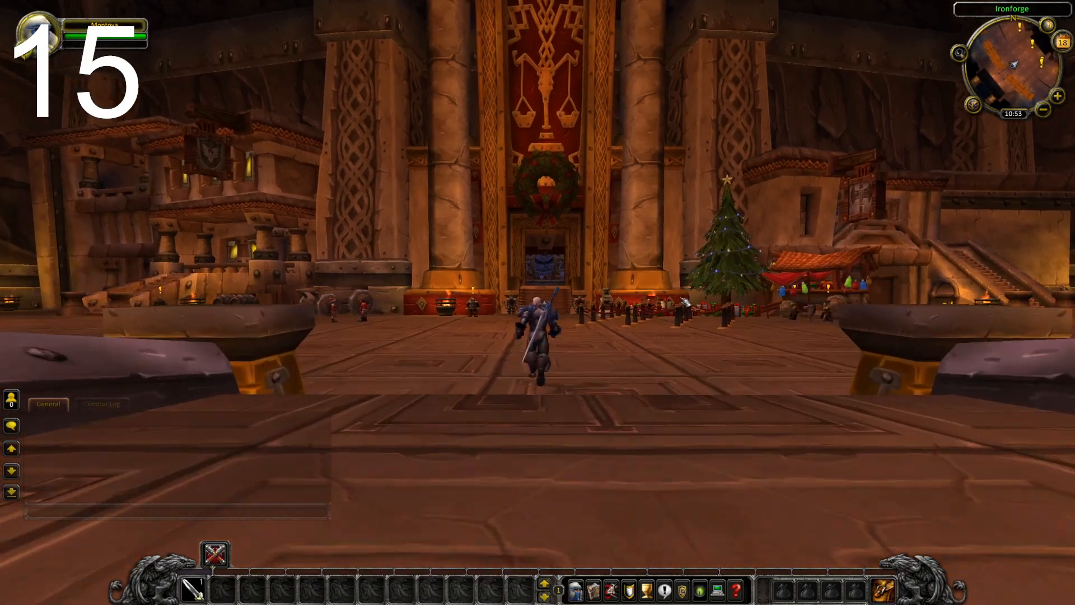
drag(685, 302, 541, 297)
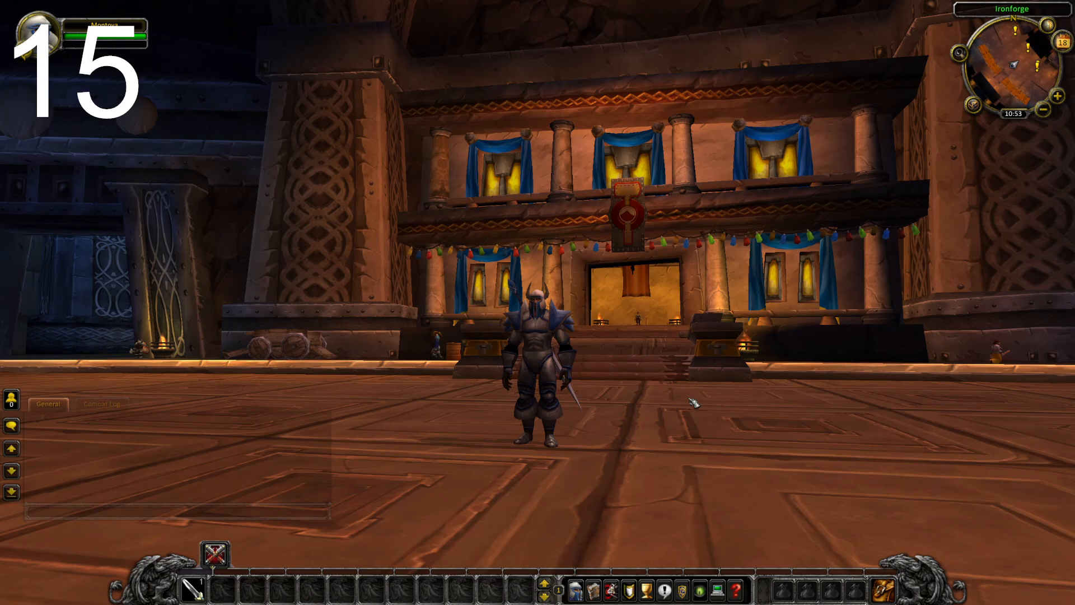
Step: Examine the gauntlets on the standing warrior from the front, from above and from the side, both close up and at a distance
drag(694, 401, 586, 405)
scroll(698, 409, up, 3)
drag(697, 413, 896, 412)
key(w)
drag(504, 429, 518, 429)
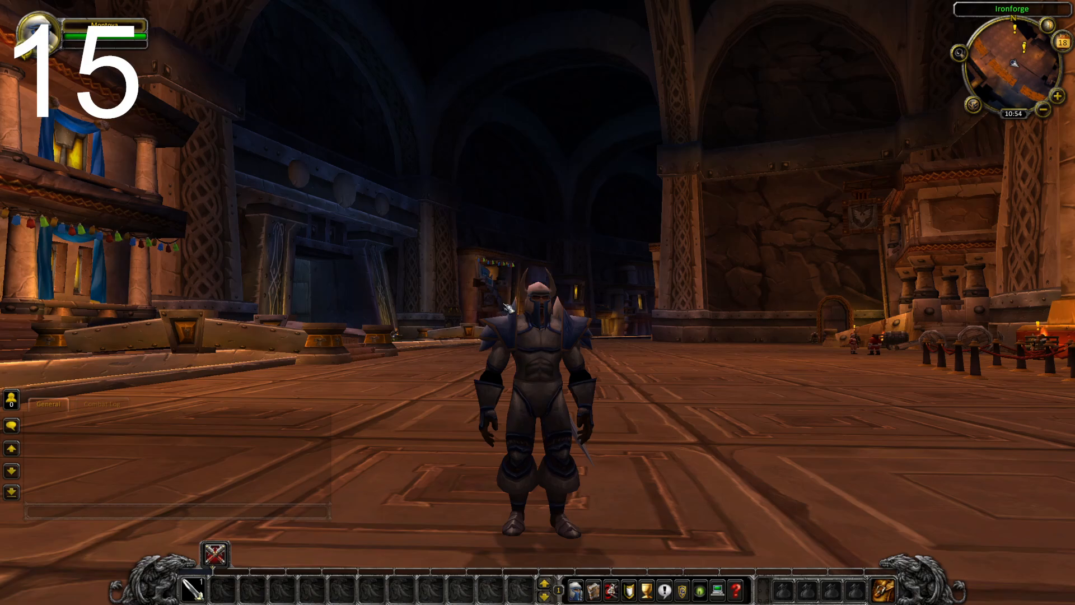
drag(765, 361, 759, 384)
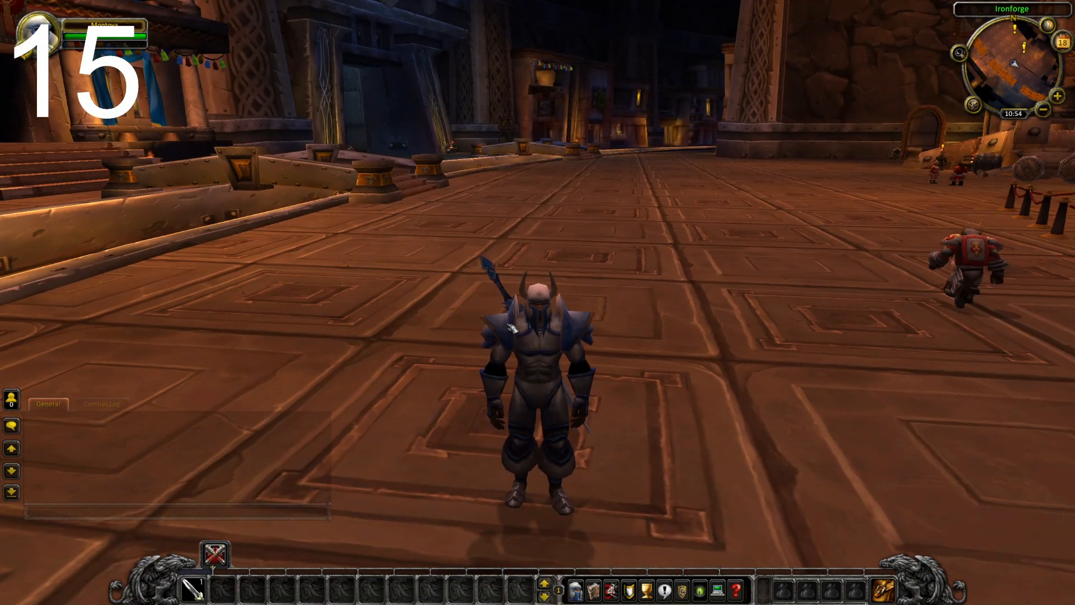
drag(576, 275, 681, 312)
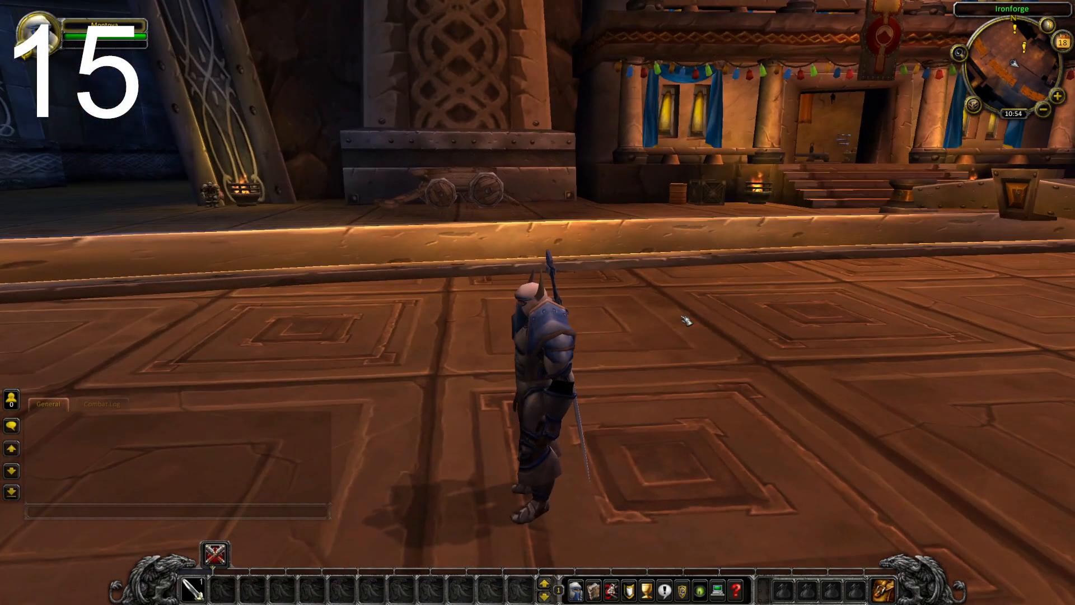
scroll(749, 307, up, 5)
scroll(756, 306, down, 5)
drag(760, 305, 891, 312)
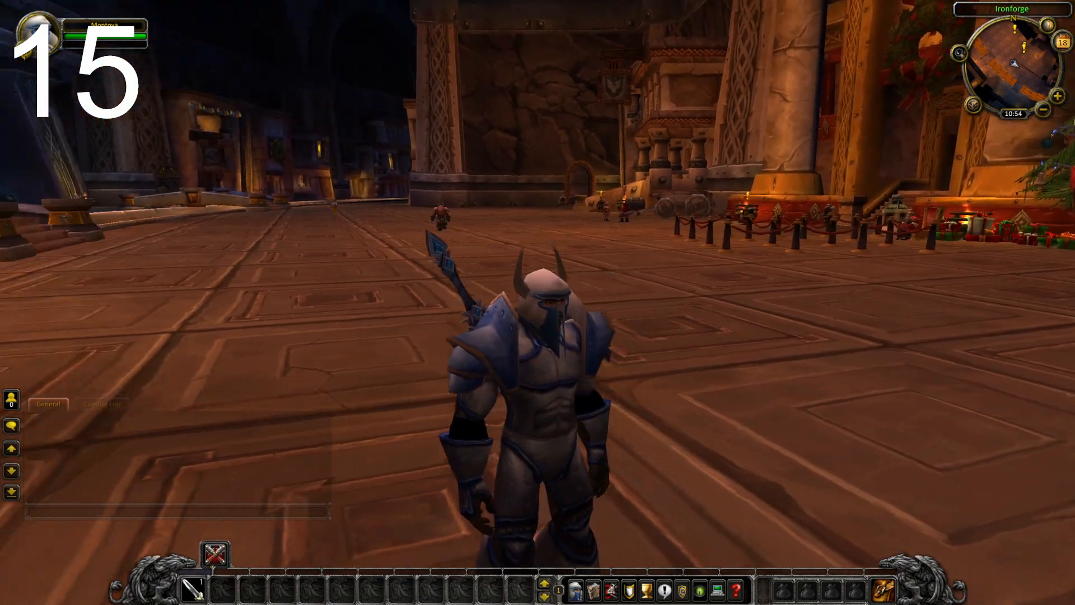
Step: Run the warrior along the Ironforge hall and examine the gauntlets' cuffs from behind while moving and standing
key(w)
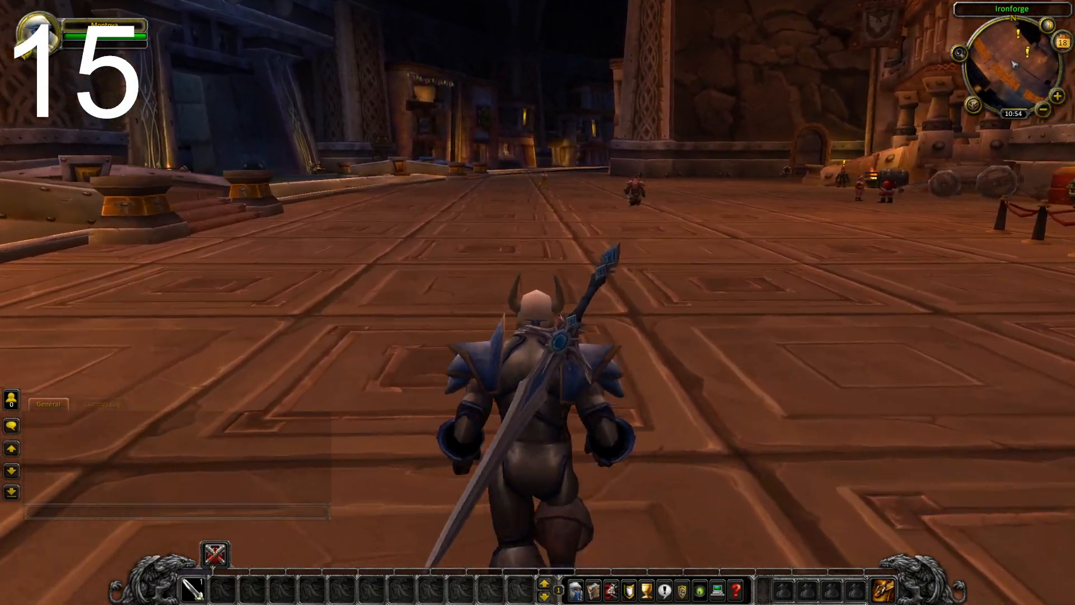
key(w)
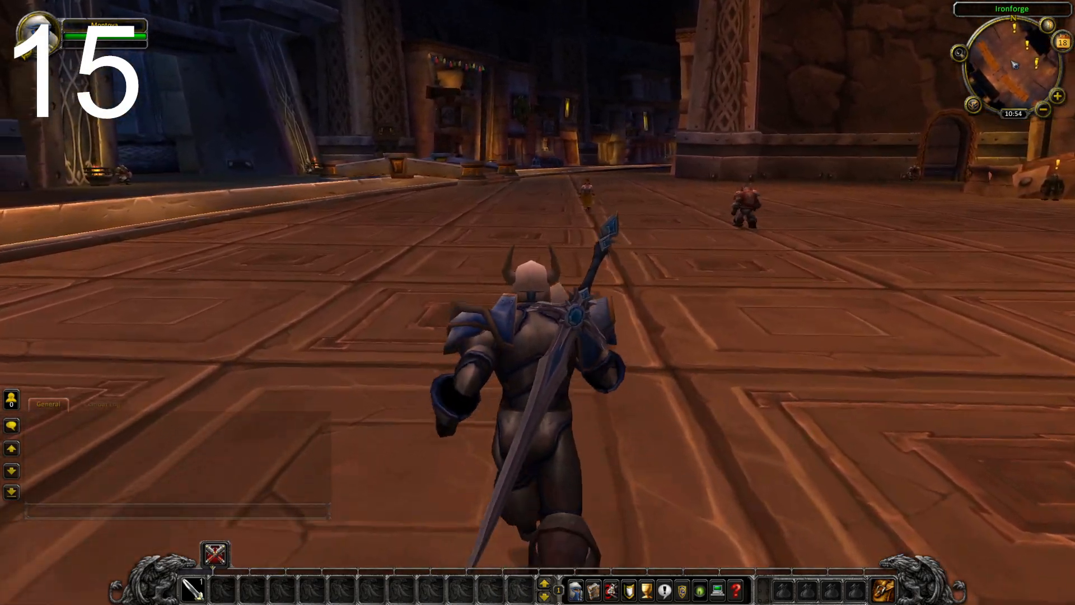
key(w)
drag(756, 301, 723, 301)
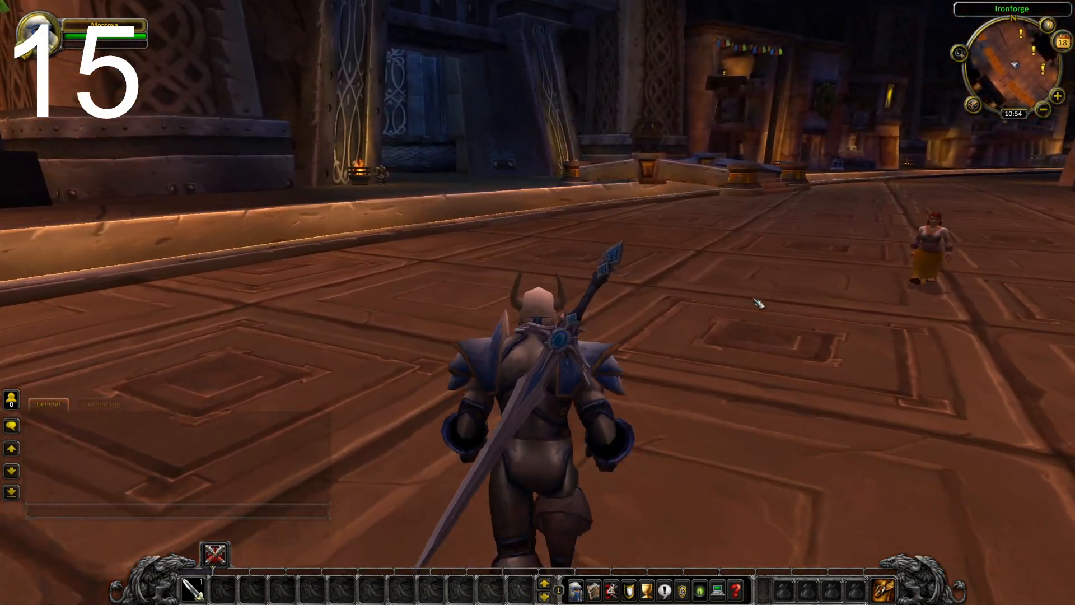
key(w)
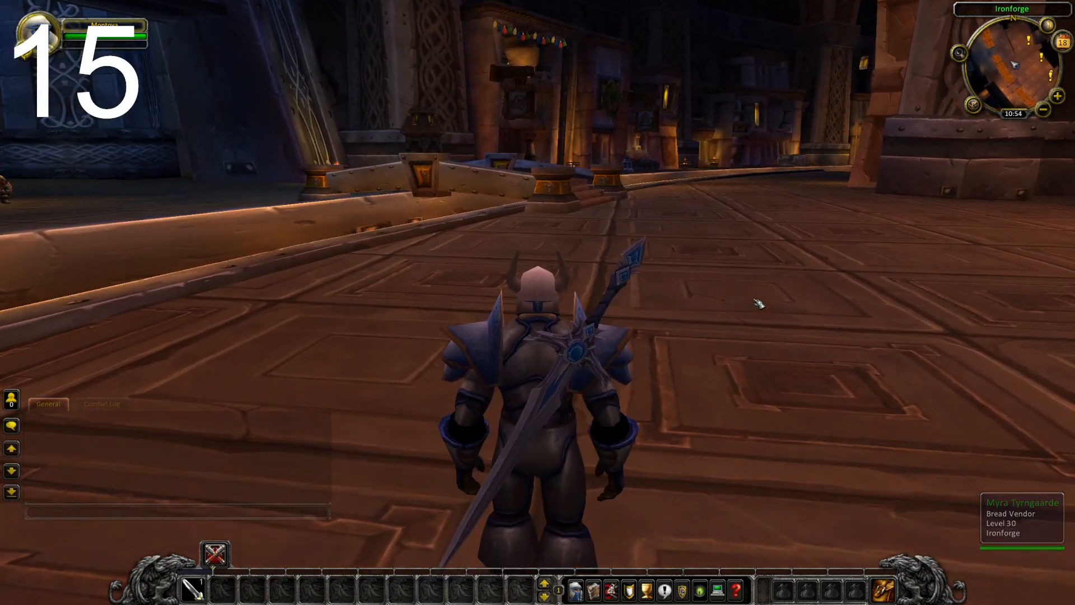
key(w)
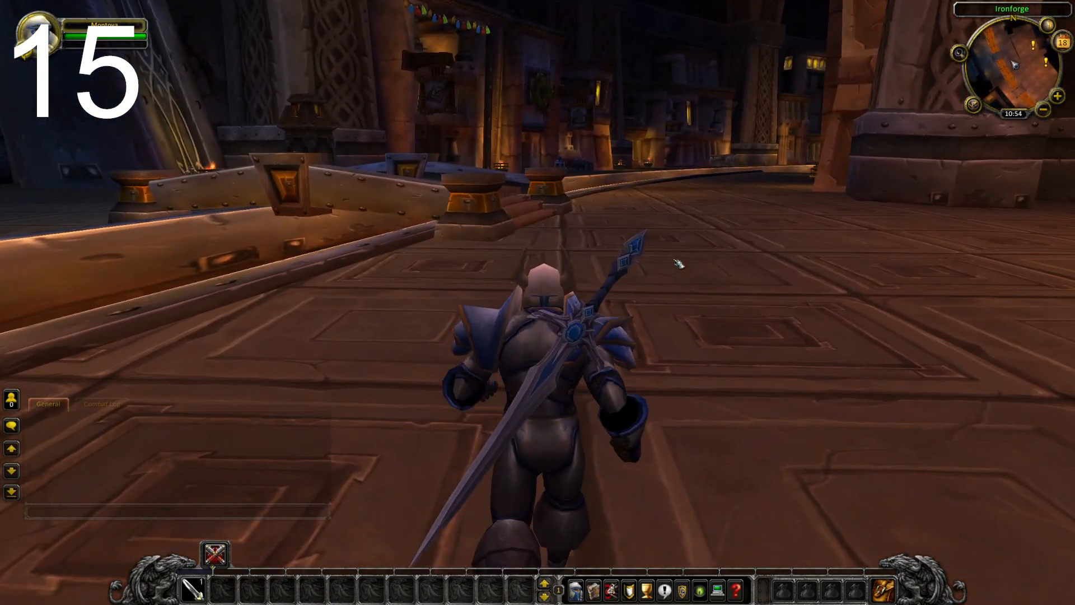
drag(679, 264, 967, 264)
key(w)
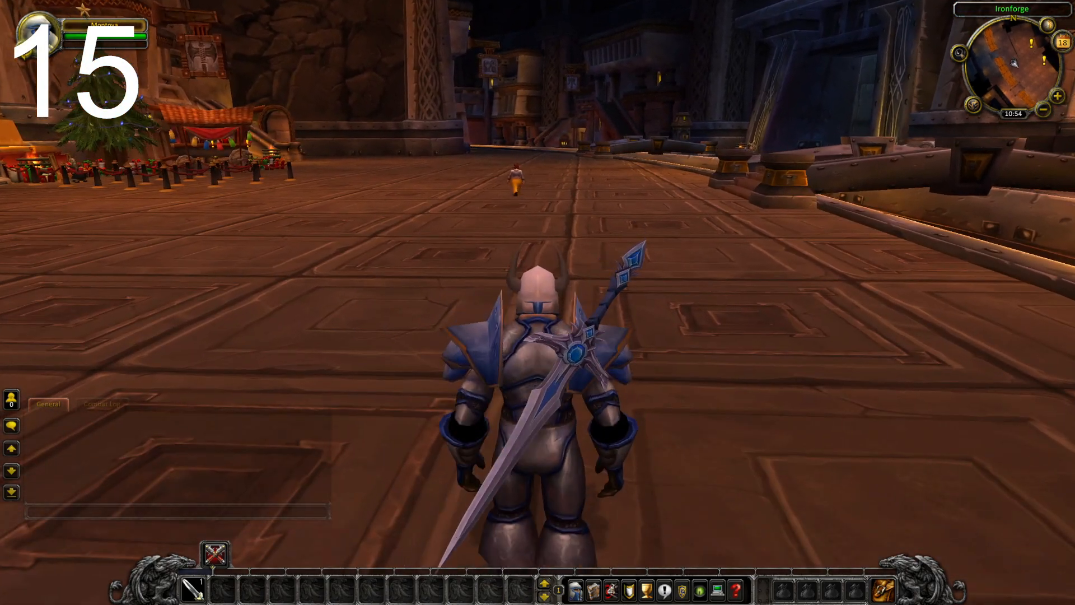
mouse_move(679, 264)
mouse_down()
mouse_move(1042, 264)
mouse_move(679, 263)
mouse_up()
key(w)
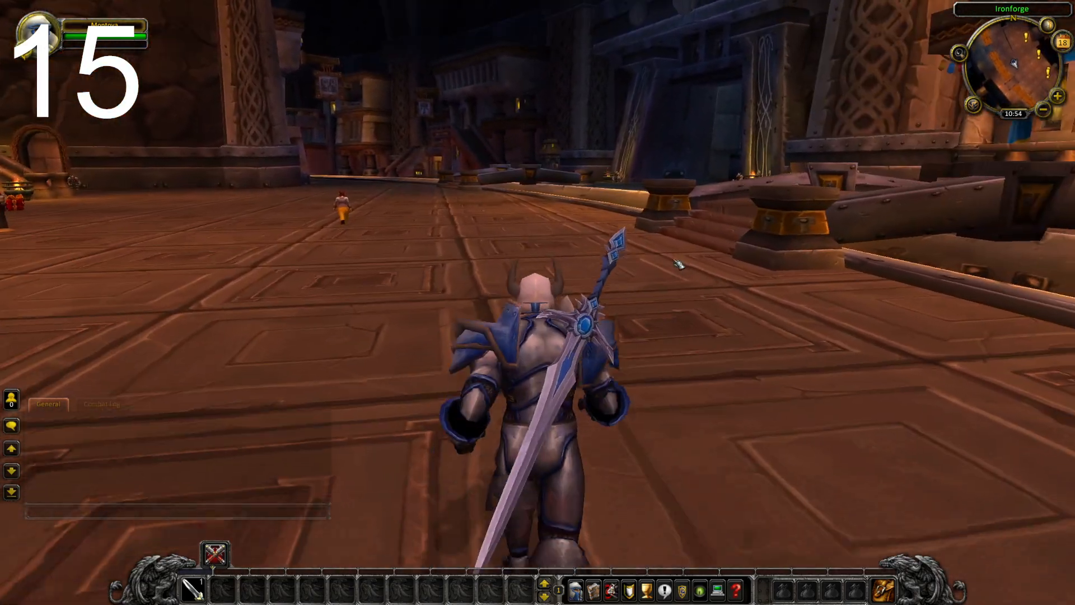
Step: Run the warrior up the steps into the lit building to the armored guard and view the gauntlets beside him
key(d)
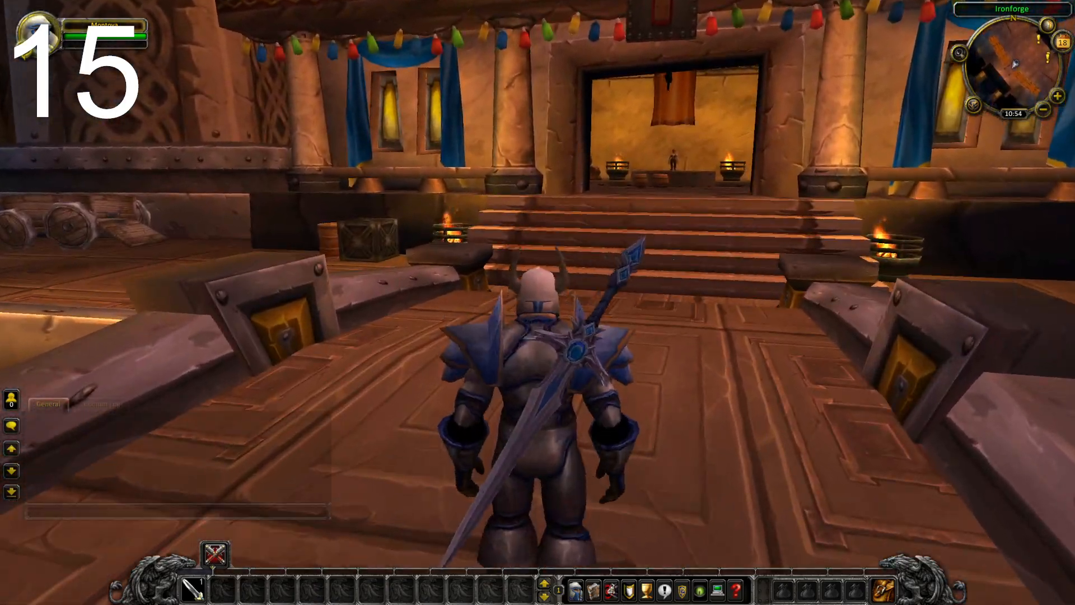
drag(679, 263, 980, 264)
key(w)
key(w)
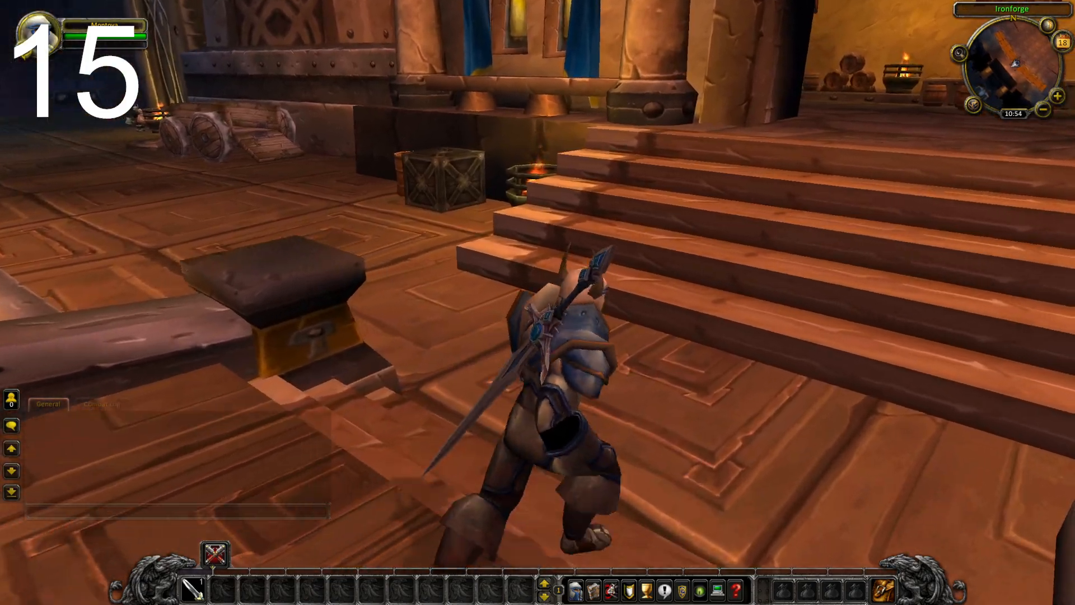
key(w)
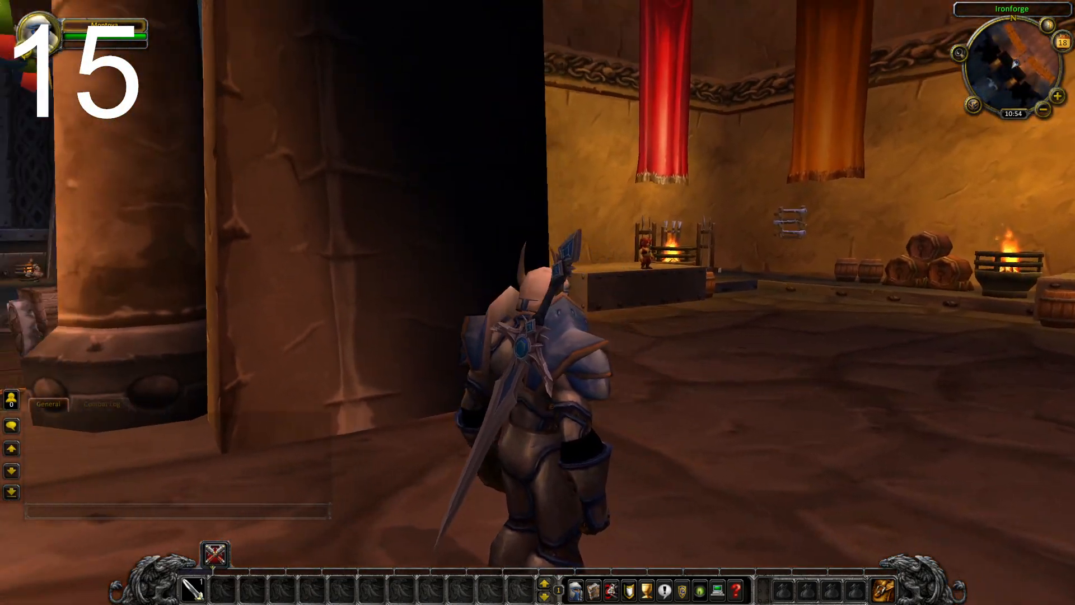
drag(538, 303, 392, 302)
key(w)
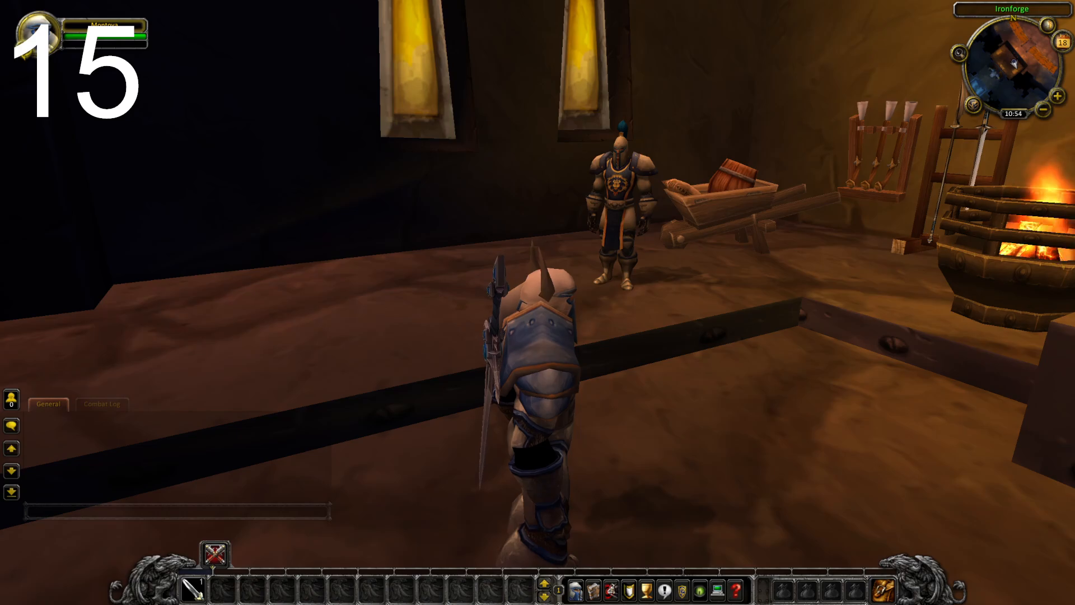
key(w)
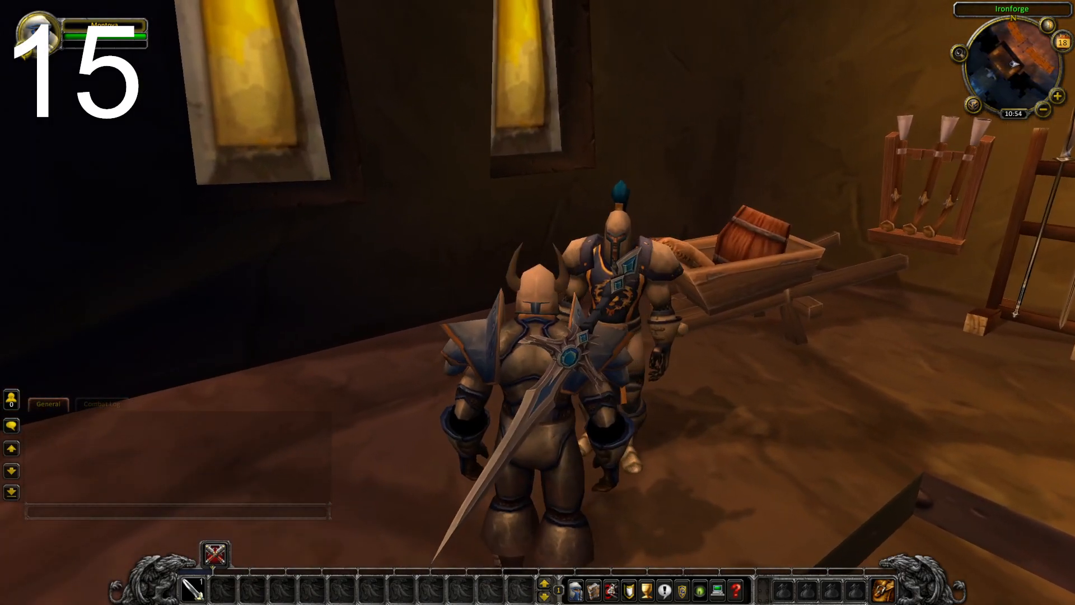
drag(537, 302, 191, 302)
drag(537, 303, 538, 263)
Step: Run the warrior back through the Ironforge hall and over the bridge, watching the gauntlets from behind
key(w)
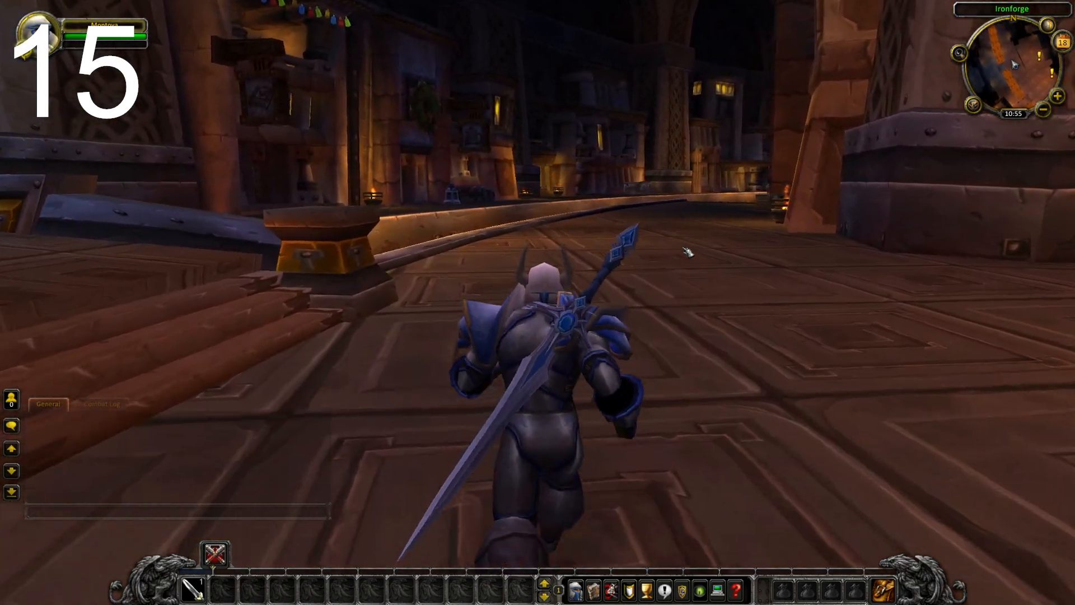
key(a)
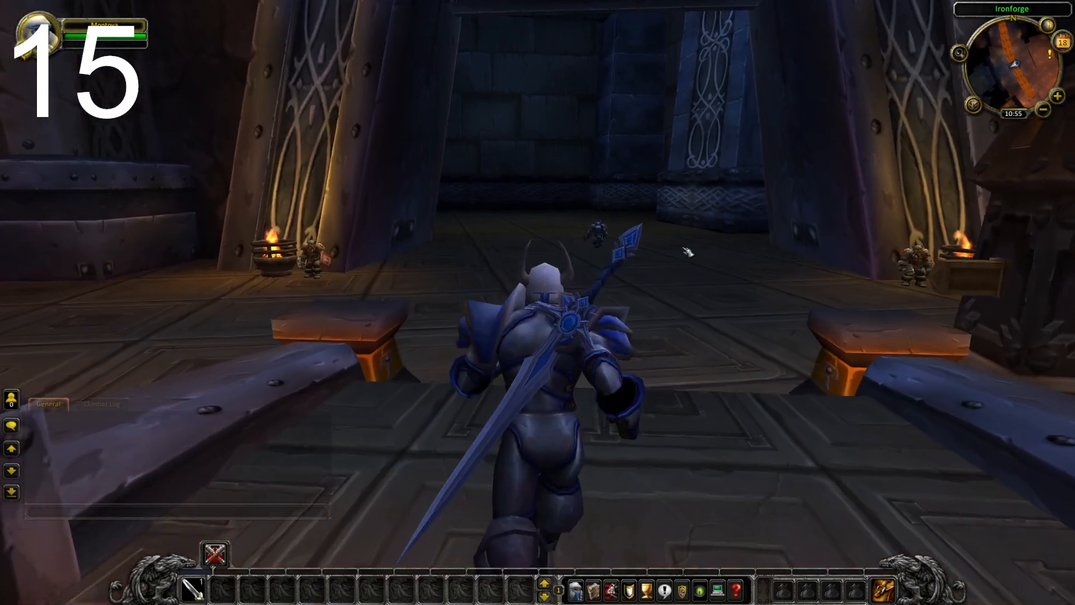
key(d)
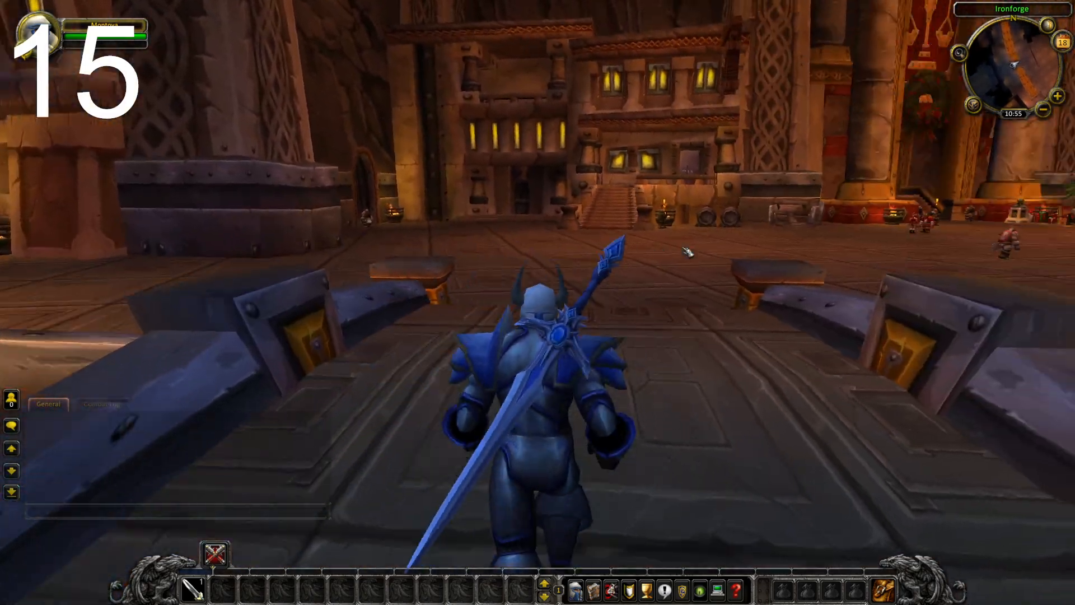